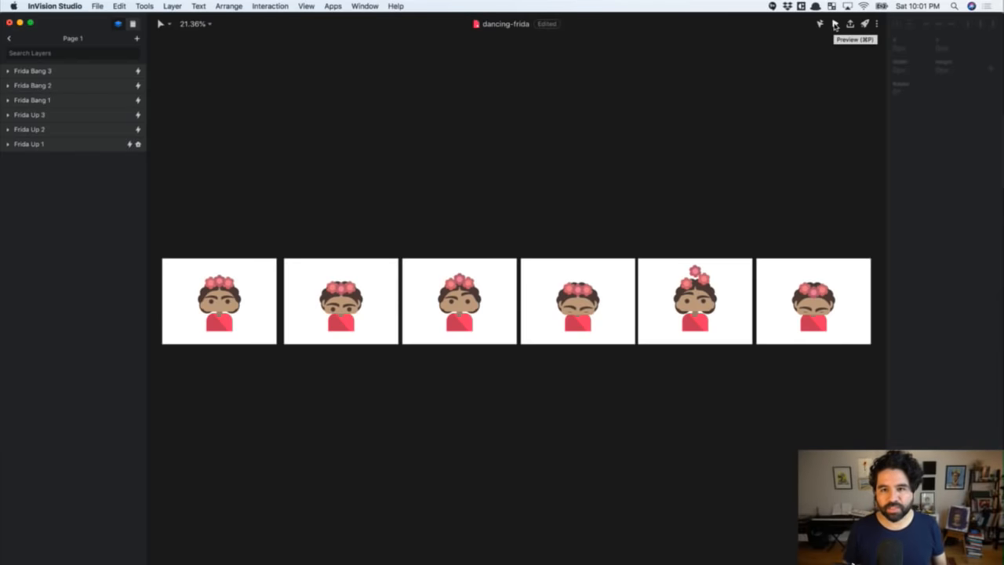
Preview the dancing-frida animation, close the preview and examine the Frida Up 1 artboard up close
{"action": "left_click", "coordinate": [836, 25]}
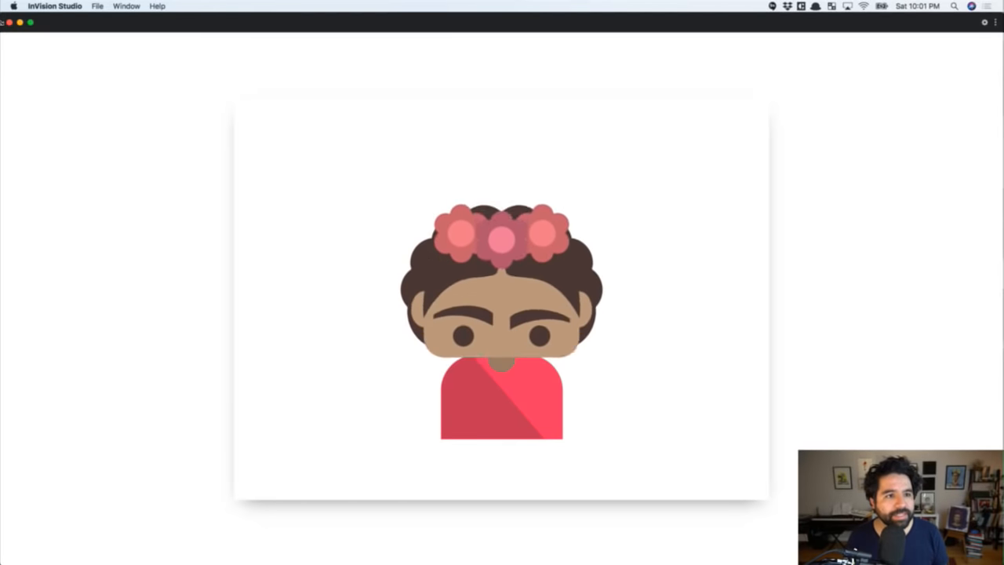
{"action": "left_click", "coordinate": [9, 22]}
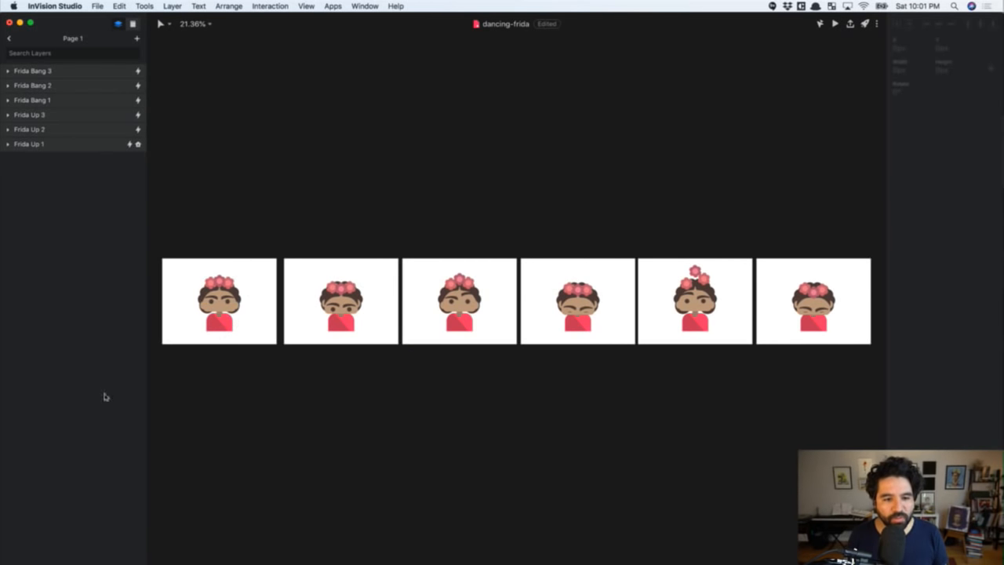
{"action": "scroll", "coordinate": [251, 353], "scroll_direction": "up", "scroll_amount": 5}
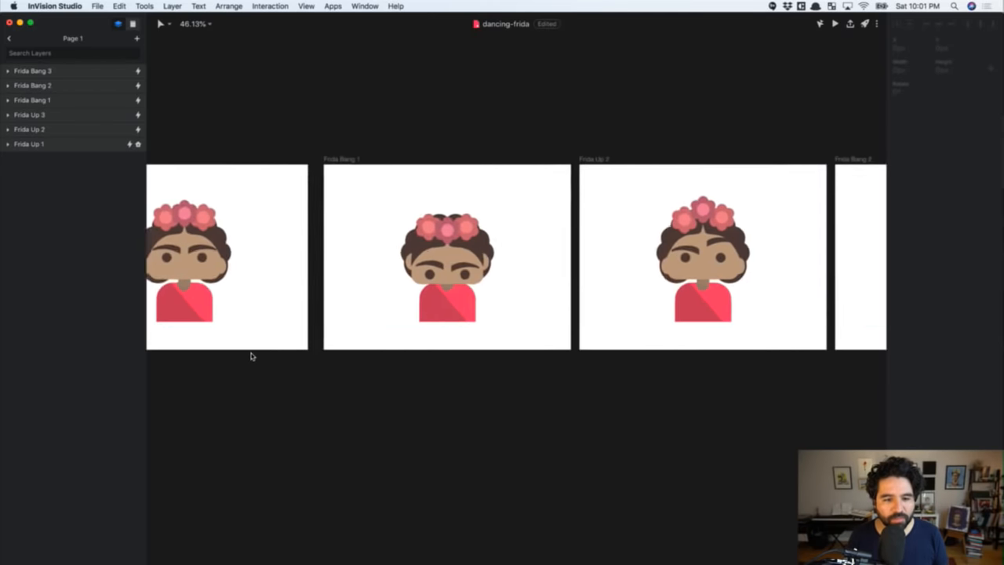
{"action": "scroll", "coordinate": [251, 353], "scroll_direction": "left", "scroll_amount": 5}
{"action": "scroll", "coordinate": [347, 323], "scroll_direction": "up", "scroll_amount": 5}
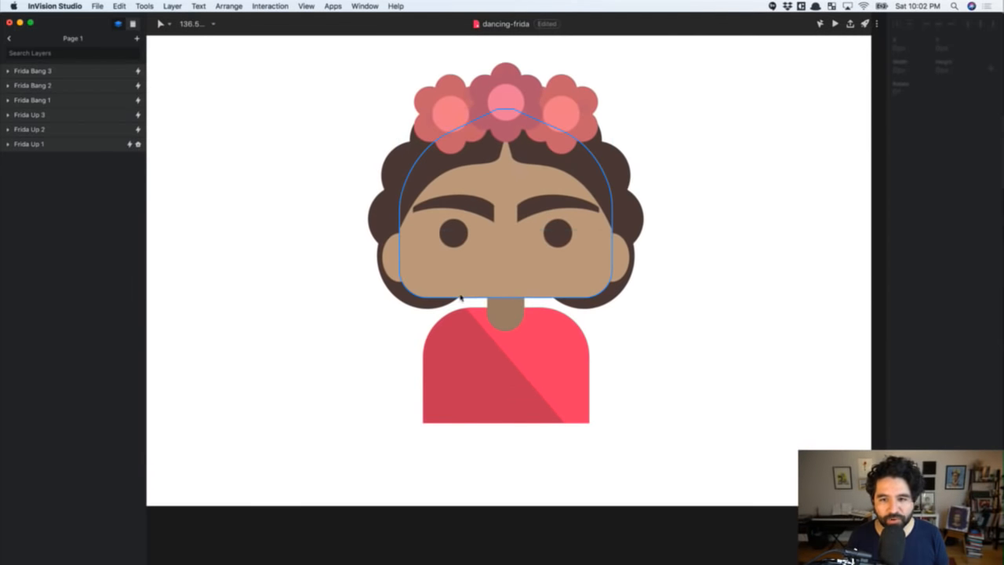
{"action": "scroll", "coordinate": [470, 291], "scroll_direction": "up", "scroll_amount": 2}
{"action": "scroll", "coordinate": [463, 300], "scroll_direction": "left", "scroll_amount": 2}
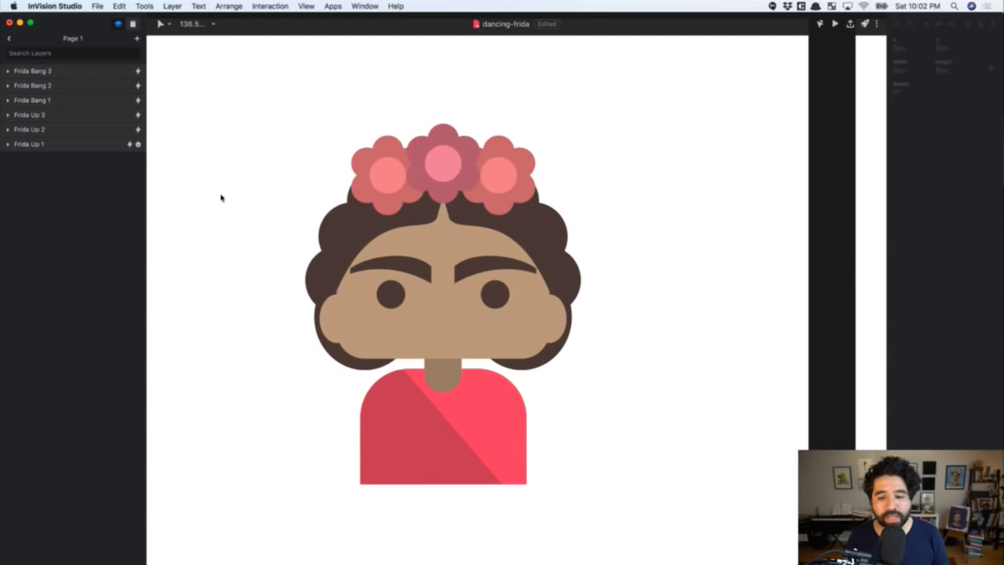
Close the dancing-frida document without saving its changes, leaving the Frida-Live document open
{"action": "left_click", "coordinate": [364, 5]}
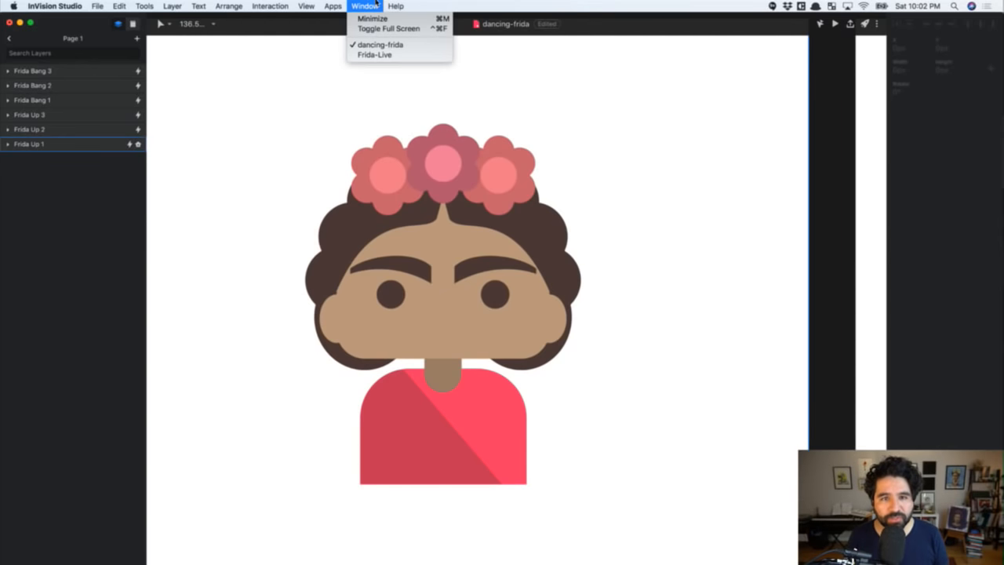
{"action": "left_click", "coordinate": [379, 55]}
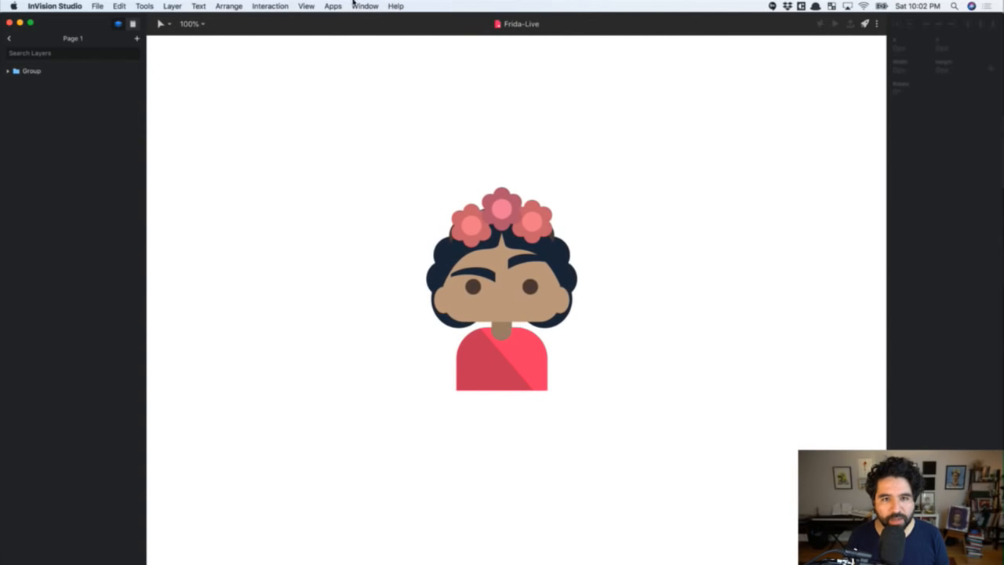
{"action": "left_click", "coordinate": [357, 4]}
{"action": "left_click", "coordinate": [375, 43]}
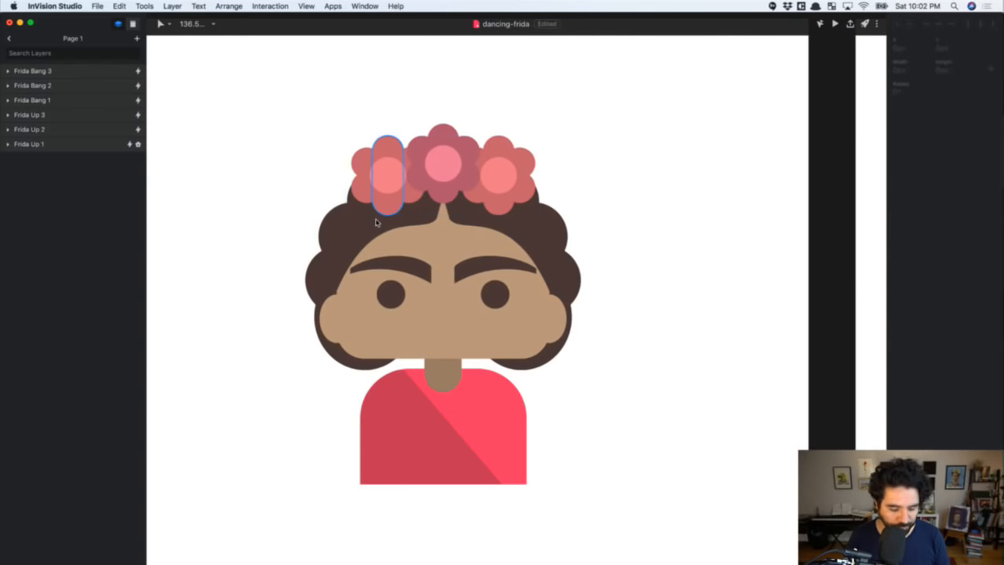
{"action": "key", "text": "super+w"}
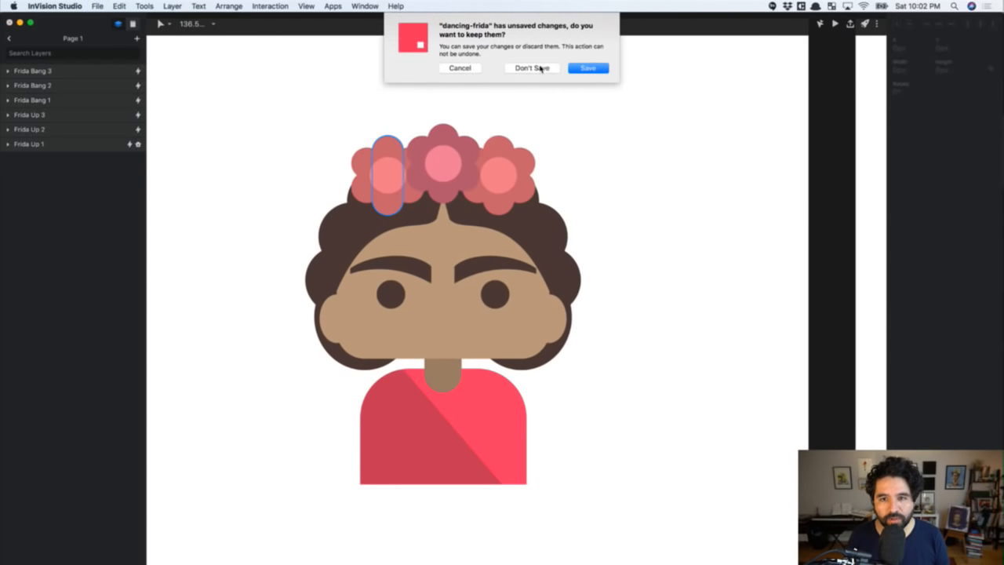
{"action": "left_click", "coordinate": [532, 68]}
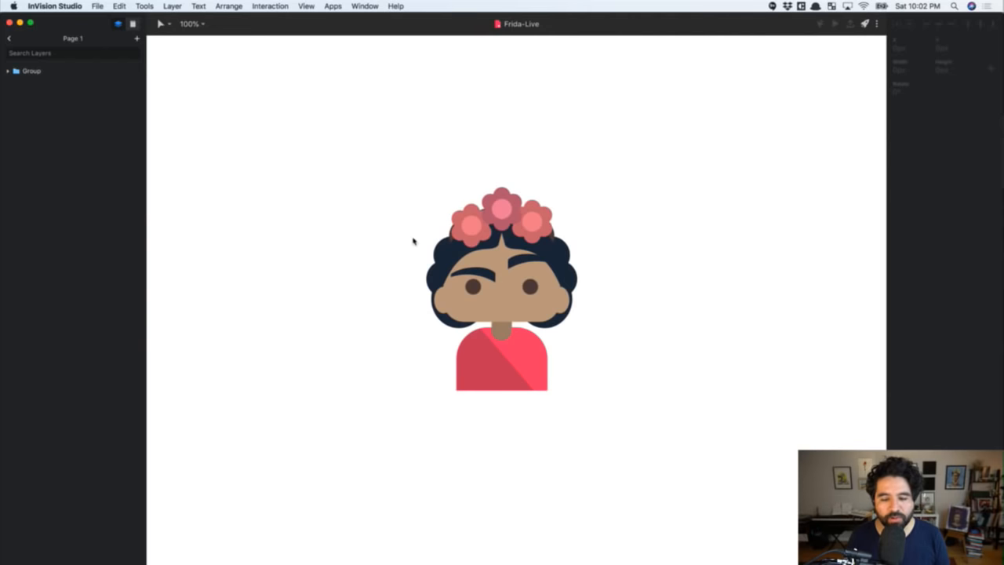
Draw an artboard about 855 × 574 px on the empty canvas to the right of the Frida character
{"action": "left_click_drag", "start_coordinate": [369, 192], "coordinate": [619, 356]}
{"action": "scroll", "coordinate": [618, 356], "scroll_direction": "down", "scroll_amount": 3}
{"action": "scroll", "coordinate": [618, 358], "scroll_direction": "left", "scroll_amount": 2}
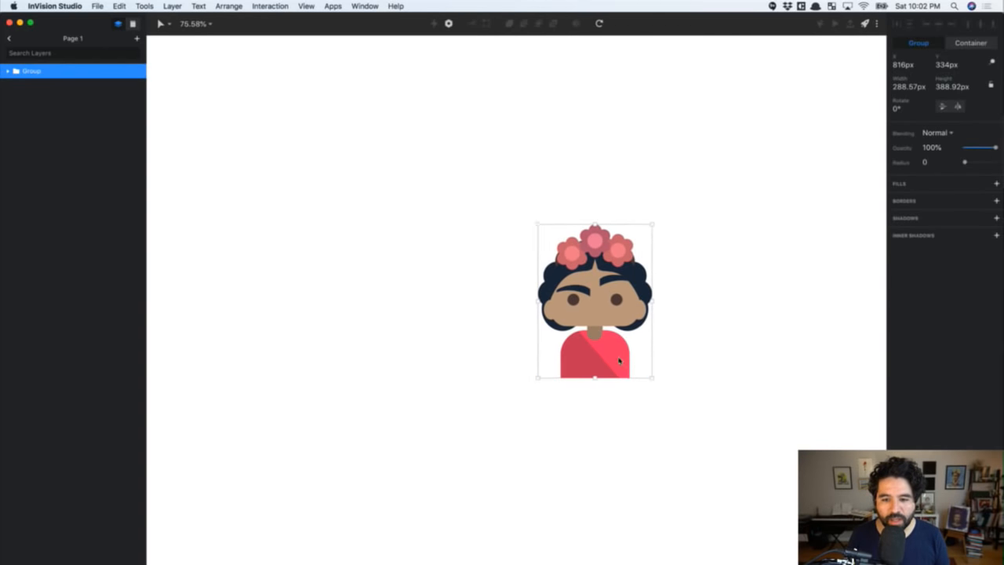
{"action": "scroll", "coordinate": [619, 360], "scroll_direction": "right", "scroll_amount": 5}
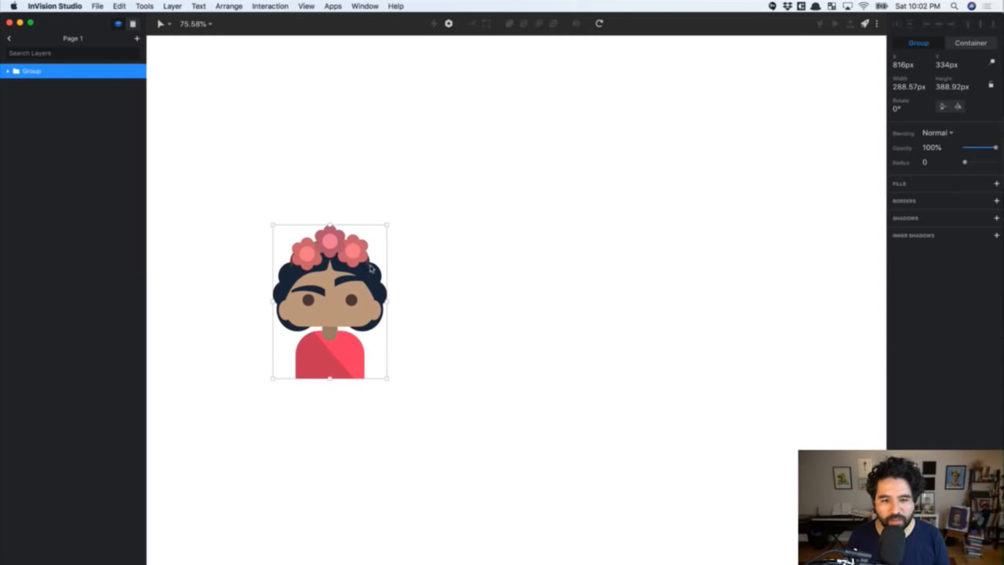
{"action": "left_click", "coordinate": [518, 208]}
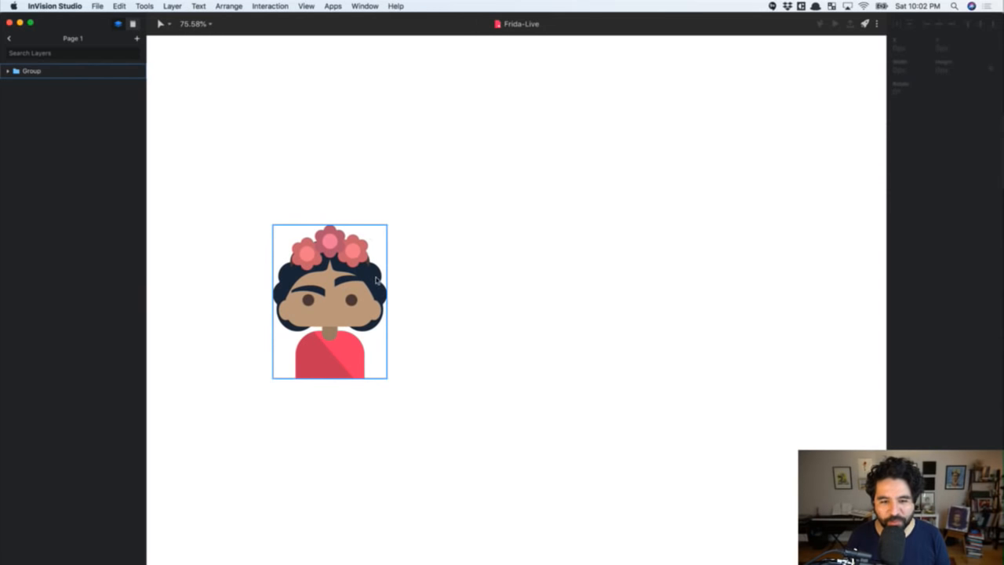
{"action": "scroll", "coordinate": [376, 279], "scroll_direction": "down", "scroll_amount": 2}
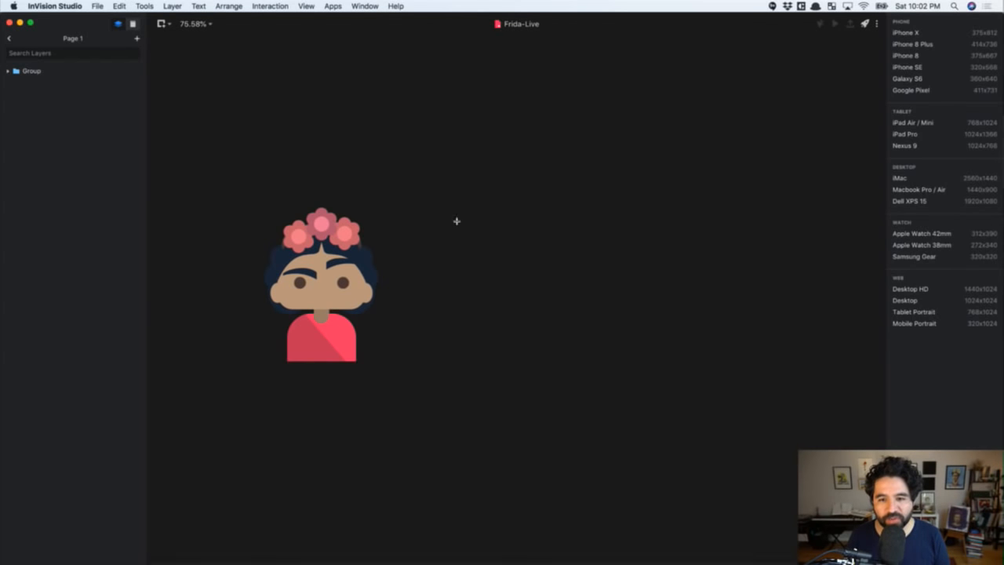
{"action": "key", "text": "a"}
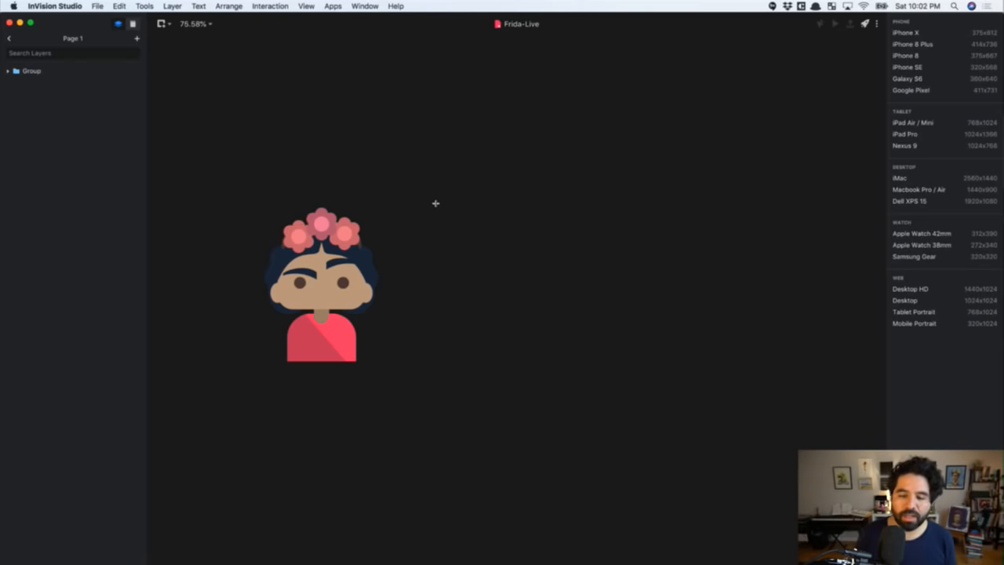
{"action": "left_click_drag", "start_coordinate": [435, 205], "coordinate": [773, 432]}
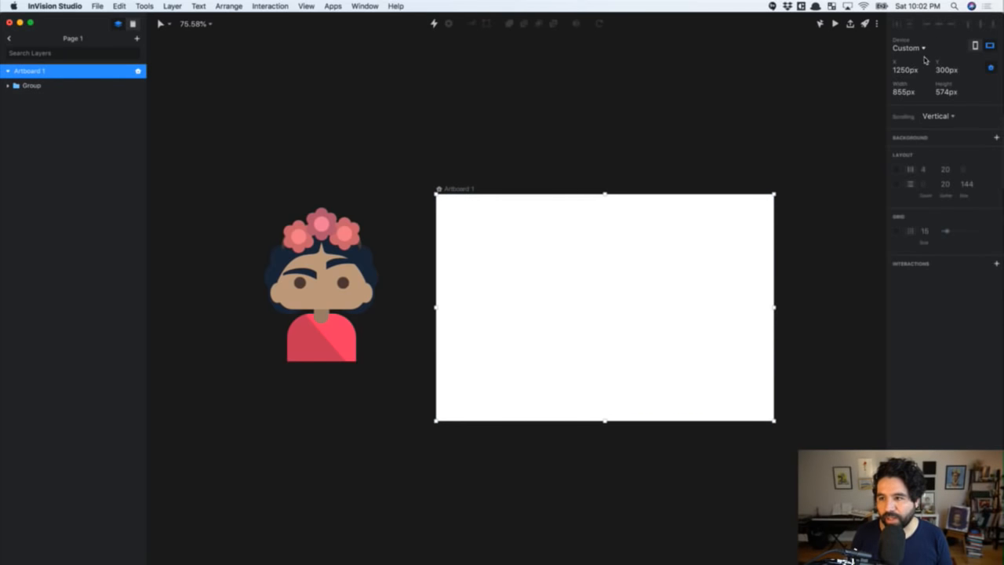
Set the new artboard's width to 800 px and its height to 600 px
{"action": "left_click", "coordinate": [913, 49]}
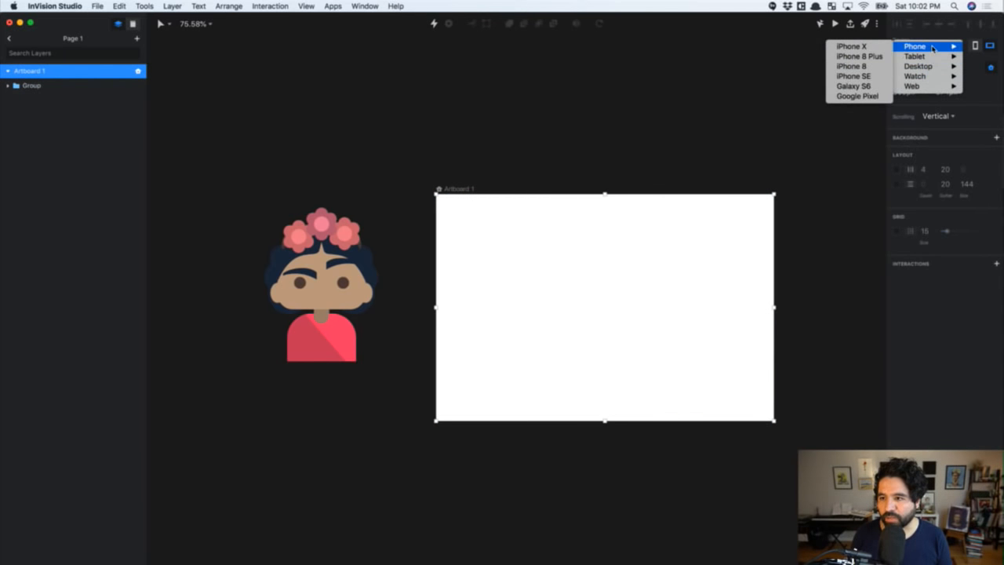
{"action": "mouse_move", "coordinate": [928, 61]}
{"action": "left_click", "coordinate": [945, 332]}
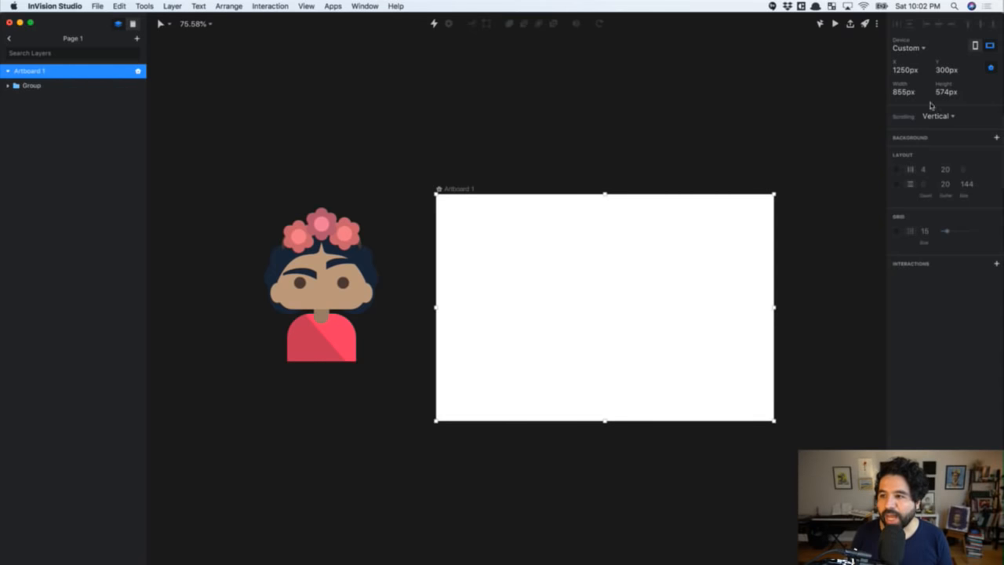
{"action": "left_click", "coordinate": [903, 95]}
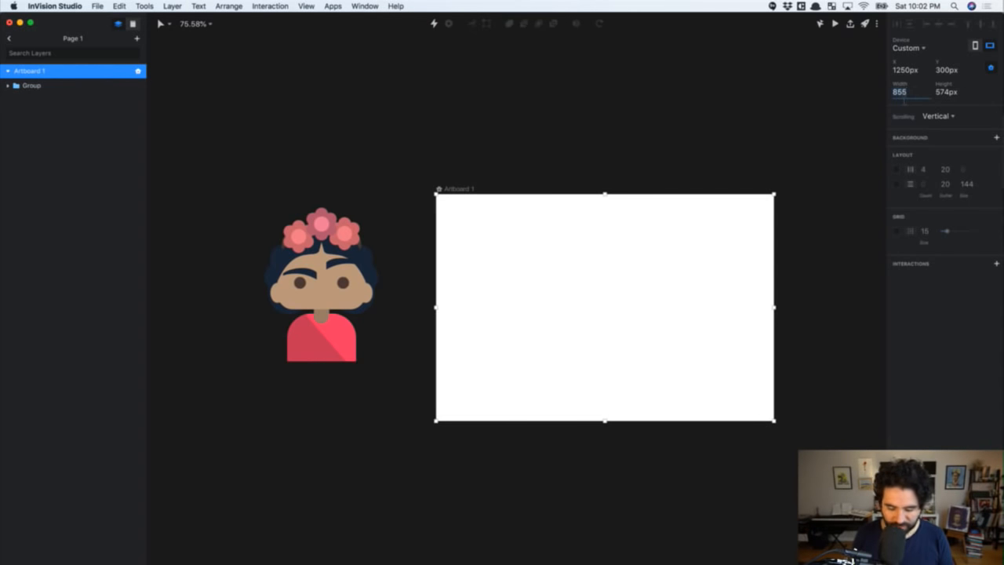
{"action": "type", "text": "800"}
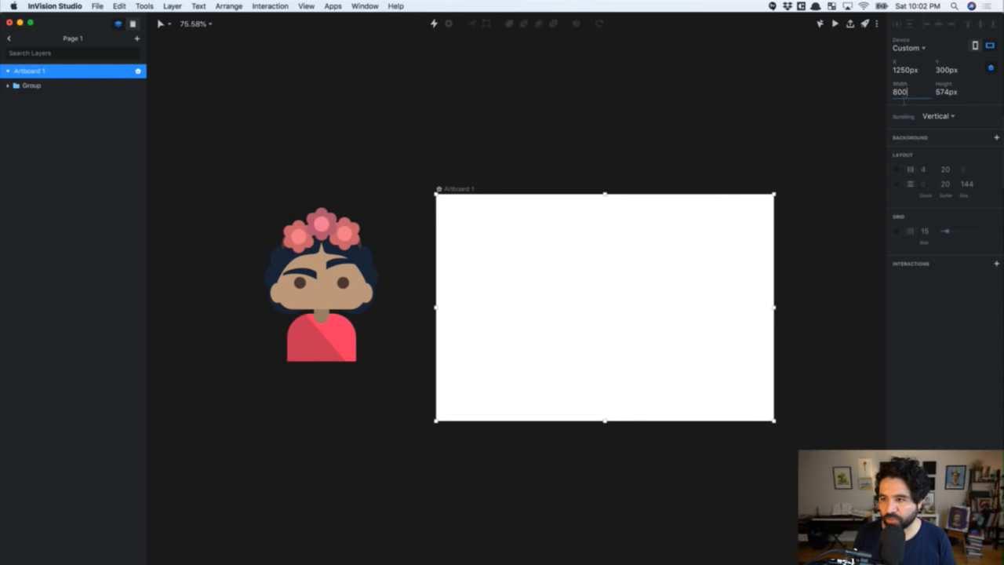
{"action": "key", "text": "Tab"}
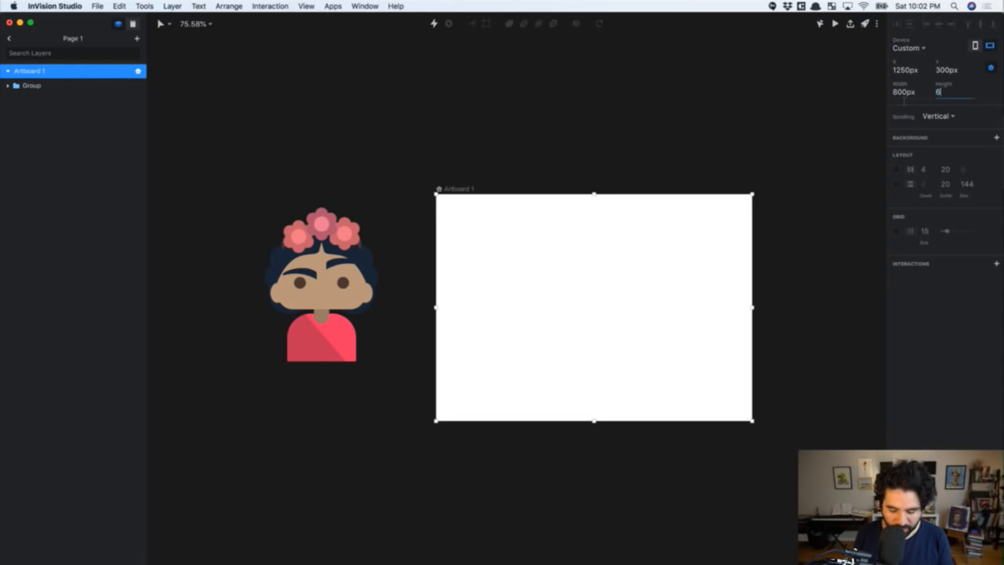
{"action": "key", "text": "Return"}
{"action": "left_click", "coordinate": [559, 136]}
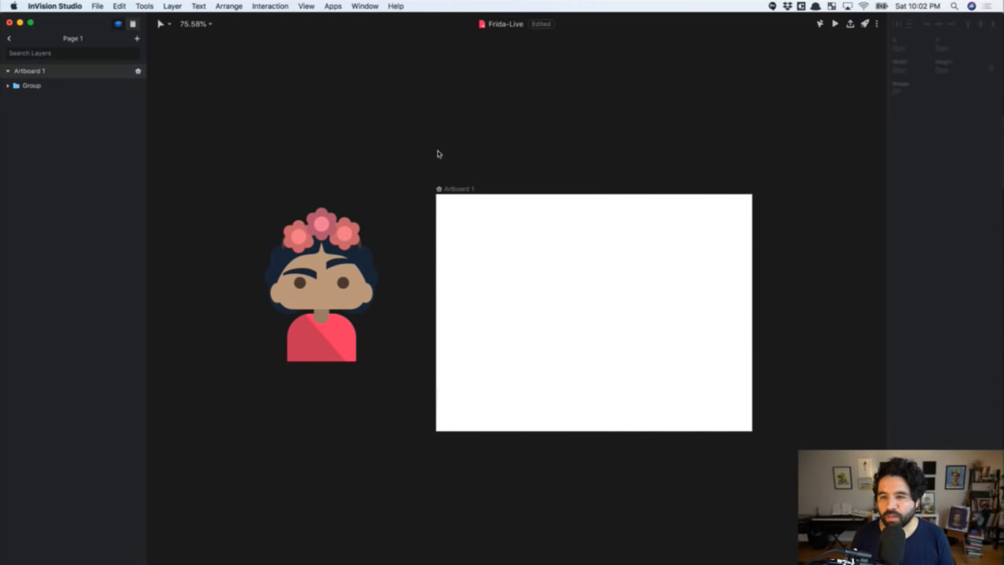
{"action": "scroll", "coordinate": [438, 152], "scroll_direction": "right", "scroll_amount": 2}
{"action": "left_click_drag", "start_coordinate": [336, 157], "coordinate": [709, 472]}
{"action": "key", "text": "super+2"}
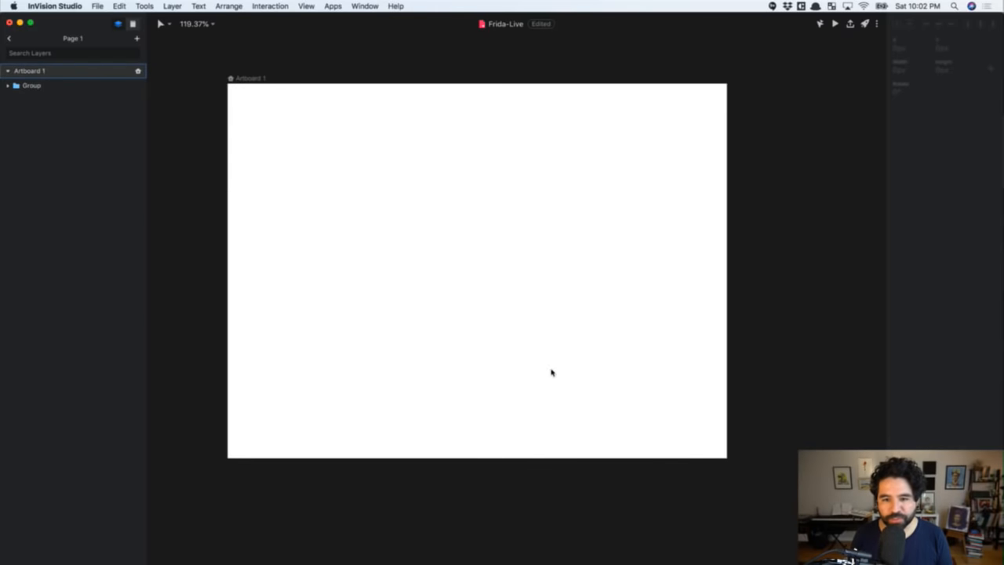
{"action": "scroll", "coordinate": [541, 368], "scroll_direction": "left", "scroll_amount": 2}
{"action": "left_click", "coordinate": [299, 112]}
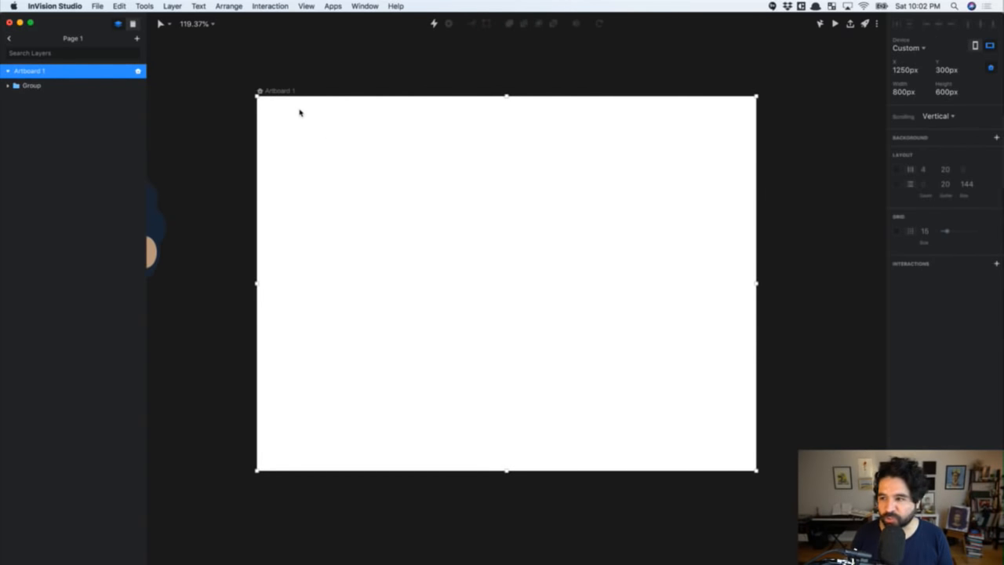
{"action": "scroll", "coordinate": [299, 112], "scroll_direction": "down", "scroll_amount": 3}
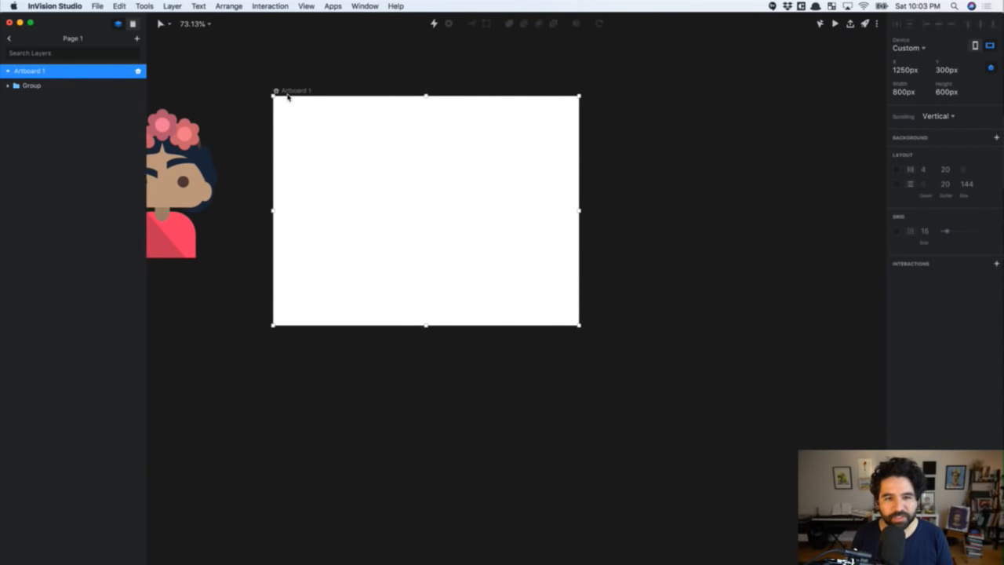
{"action": "scroll", "coordinate": [287, 99], "scroll_direction": "left", "scroll_amount": 3}
{"action": "left_click", "coordinate": [343, 100]}
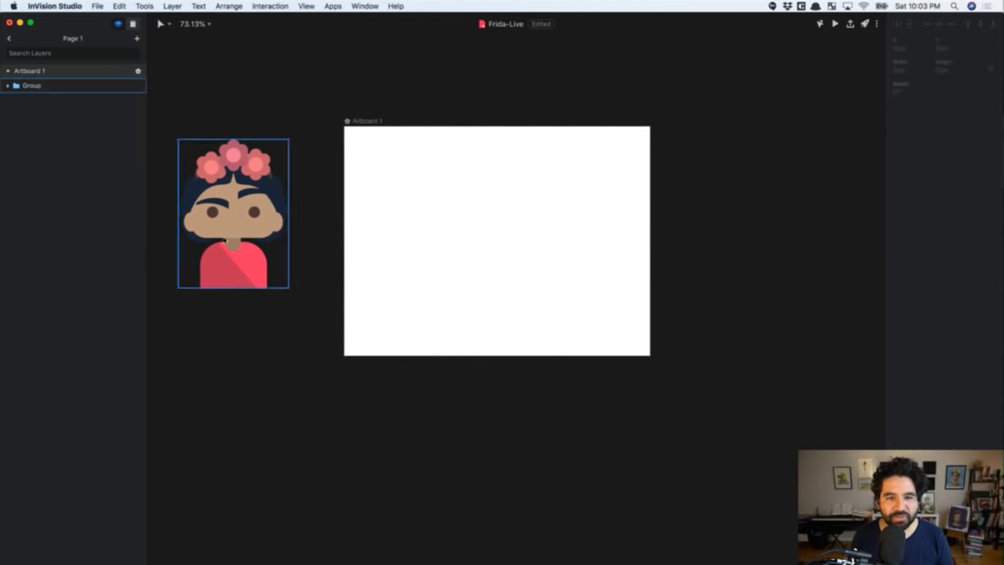
Move the Frida character group onto the middle of Artboard 1, at about X 264 px, Y 120 px
{"action": "left_click", "coordinate": [261, 243]}
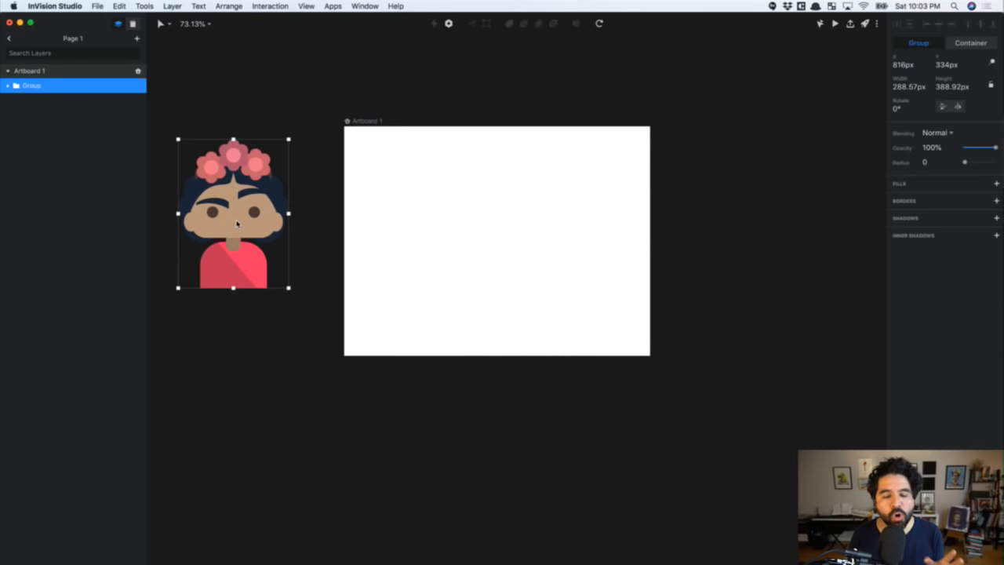
{"action": "scroll", "coordinate": [236, 240], "scroll_direction": "up", "scroll_amount": 5}
{"action": "scroll", "coordinate": [235, 243], "scroll_direction": "left", "scroll_amount": 3}
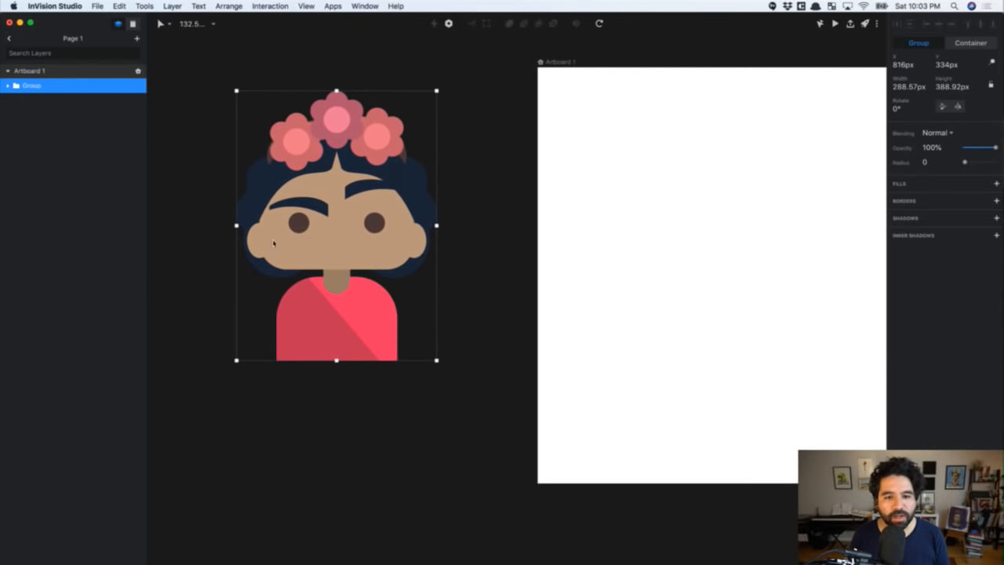
{"action": "left_click_drag", "start_coordinate": [276, 242], "coordinate": [718, 278]}
{"action": "scroll", "coordinate": [776, 306], "scroll_direction": "right", "scroll_amount": 5}
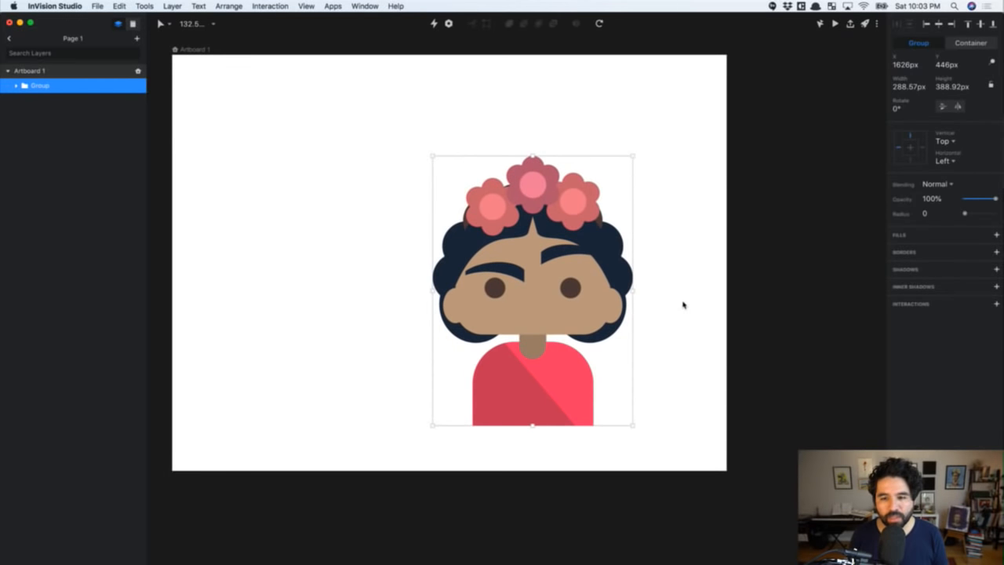
{"action": "left_click_drag", "start_coordinate": [550, 286], "coordinate": [484, 269]}
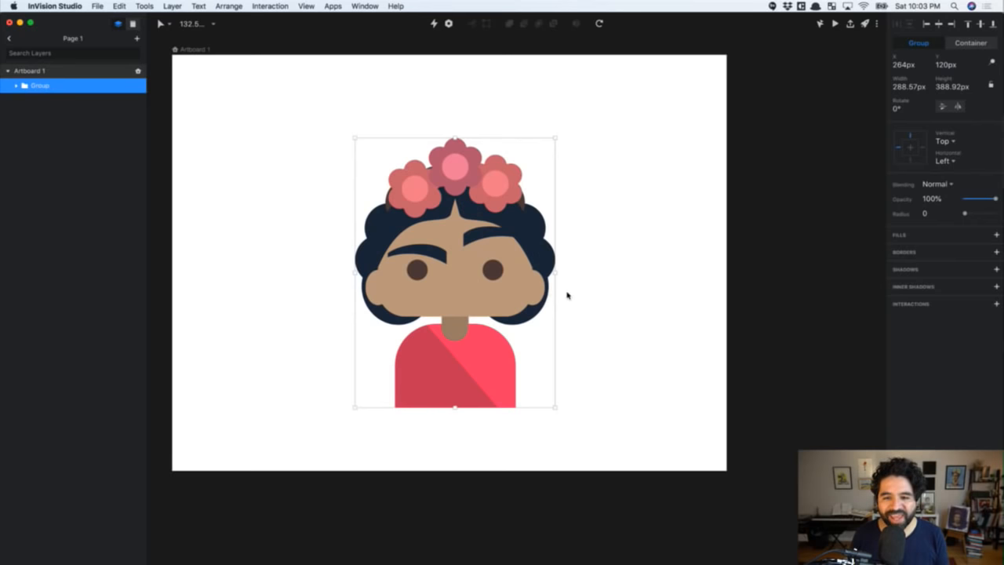
Move the Frida character group back off the artboard, to the empty canvas on its left
{"action": "scroll", "coordinate": [567, 295], "scroll_direction": "down", "scroll_amount": 5}
{"action": "left_click_drag", "start_coordinate": [436, 294], "coordinate": [255, 261]}
{"action": "left_click", "coordinate": [486, 233]}
{"action": "scroll", "coordinate": [487, 233], "scroll_direction": "right", "scroll_amount": 2}
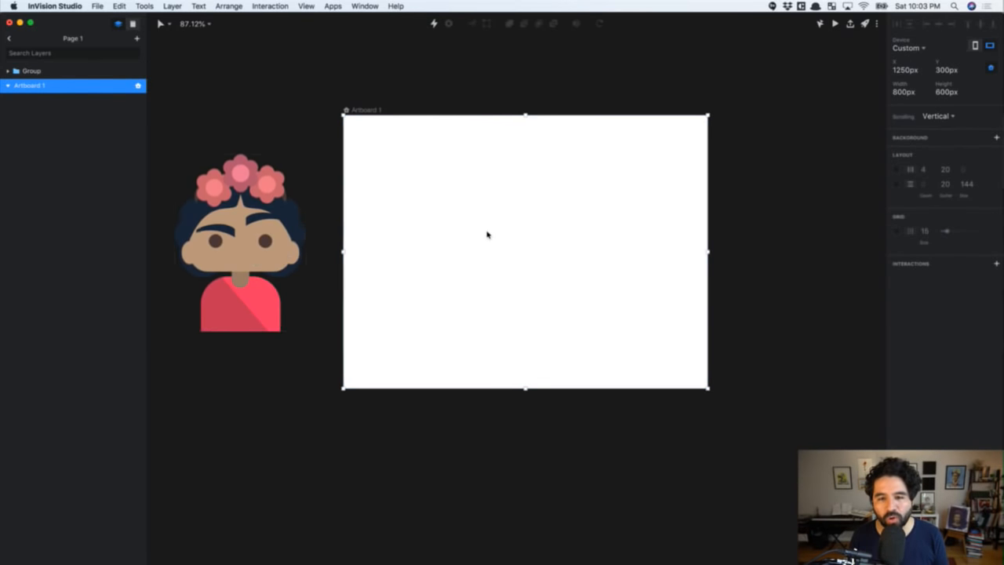
{"action": "left_click", "coordinate": [287, 102]}
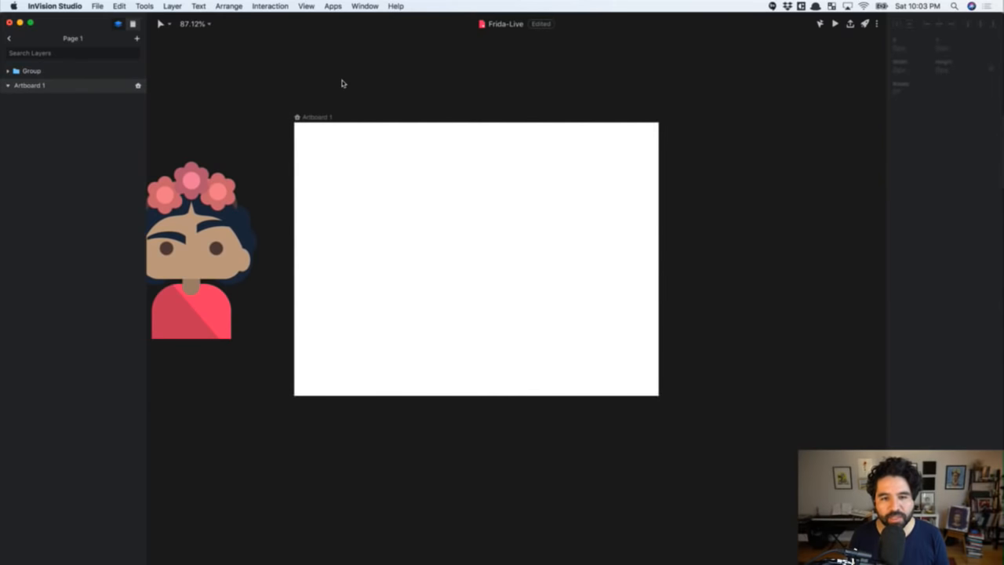
Draw a rectangle about 234 × 148 px in the middle of Artboard 1, at about X 283 px, Y 210 px
{"action": "scroll", "coordinate": [477, 279], "scroll_direction": "up", "scroll_amount": 3}
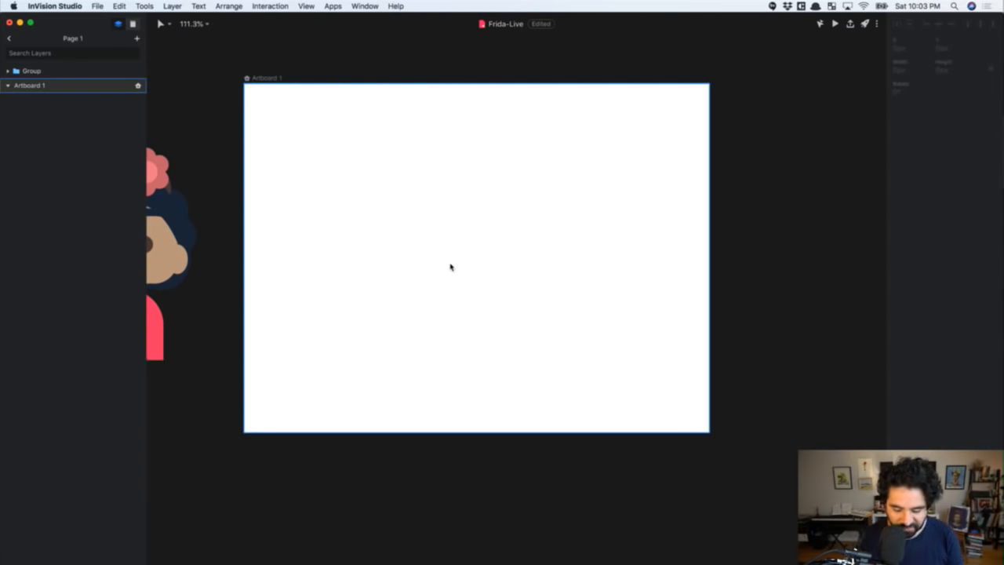
{"action": "key", "text": "r"}
{"action": "left_click_drag", "start_coordinate": [430, 204], "coordinate": [500, 279]}
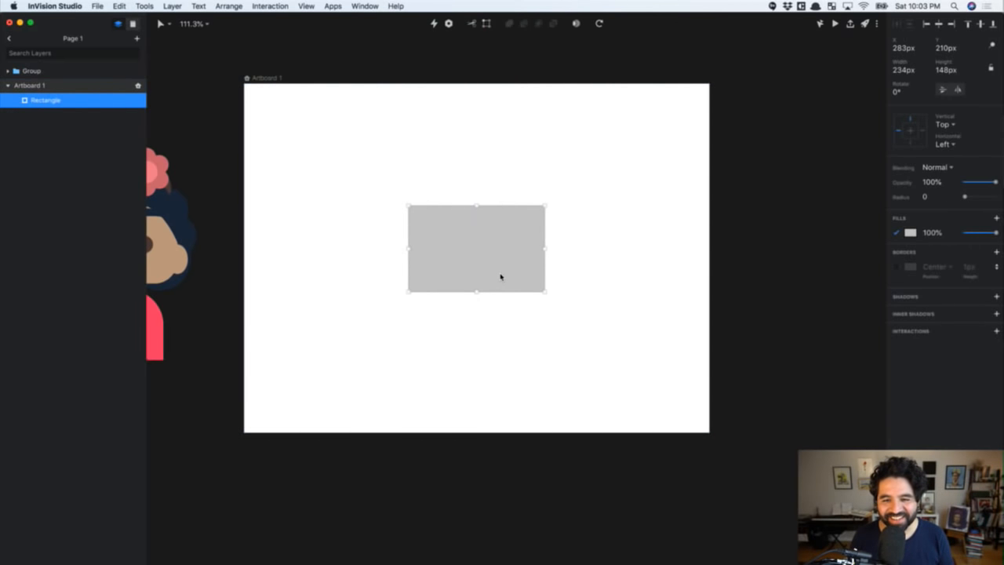
{"action": "scroll", "coordinate": [501, 276], "scroll_direction": "up", "scroll_amount": 3}
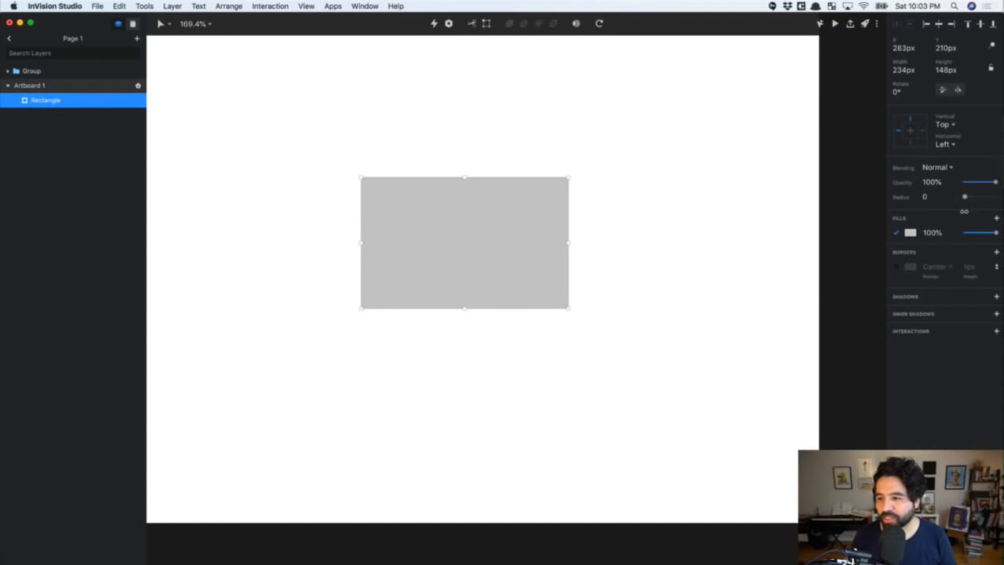
Round all four corners of the grey rectangle with a radius of 40
{"action": "left_click_drag", "start_coordinate": [965, 196], "coordinate": [977, 219]}
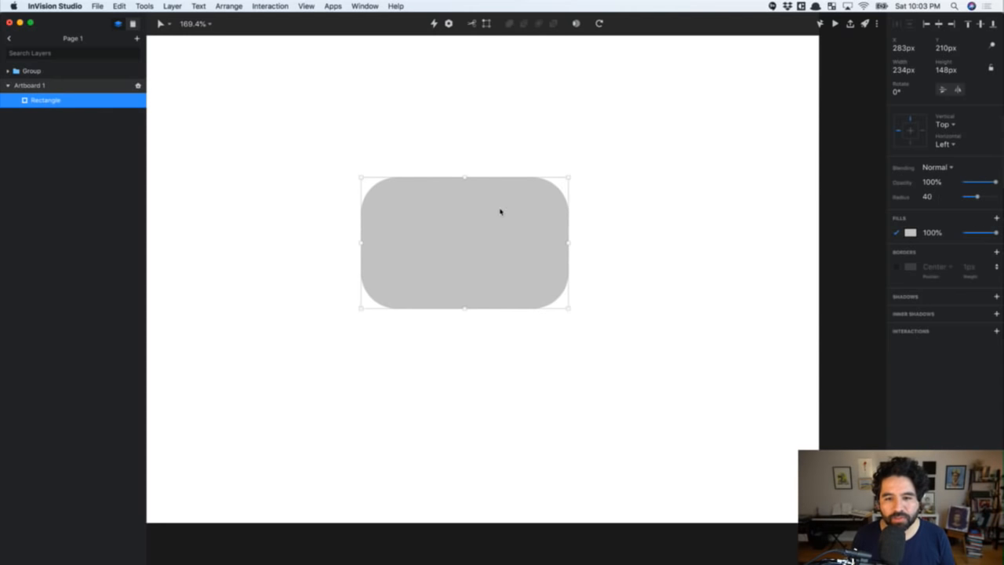
{"action": "double_click", "coordinate": [443, 222]}
{"action": "left_click", "coordinate": [570, 193]}
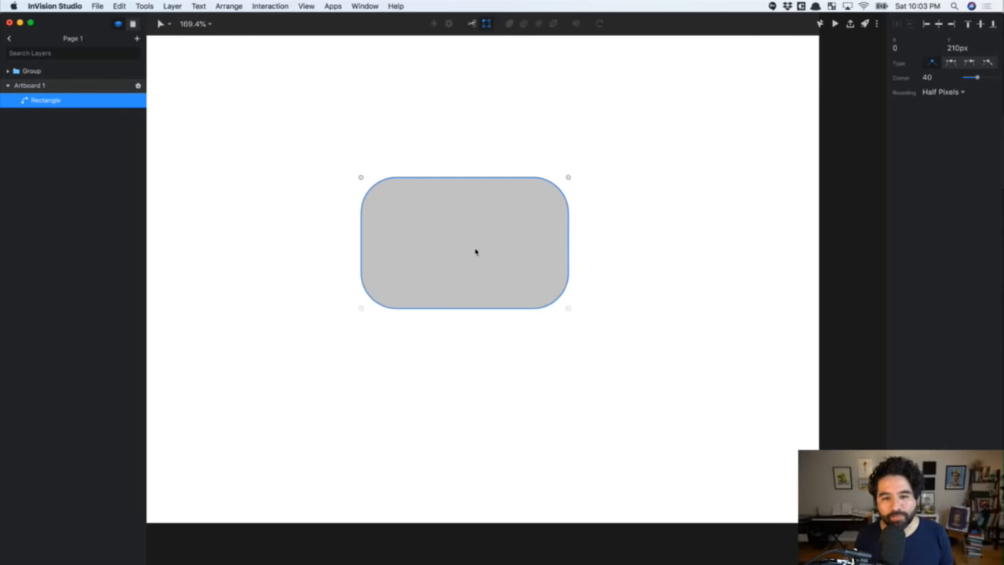
{"action": "key", "text": "Escape"}
{"action": "left_click", "coordinate": [475, 151]}
{"action": "left_click", "coordinate": [448, 225]}
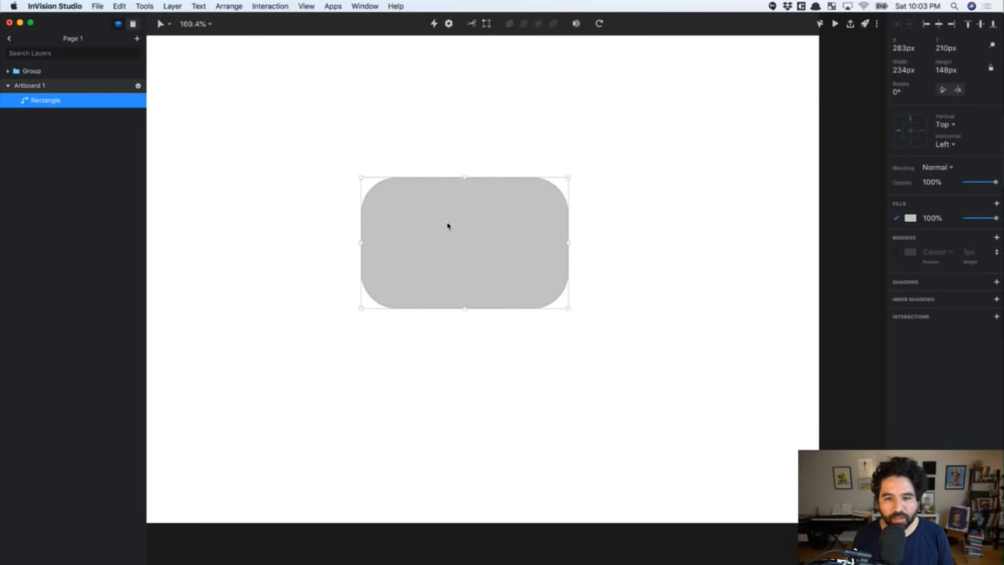
Set the corner radius of the rectangle's two upper points to 100 to shape the head, and finish the path editing
{"action": "double_click", "coordinate": [448, 226]}
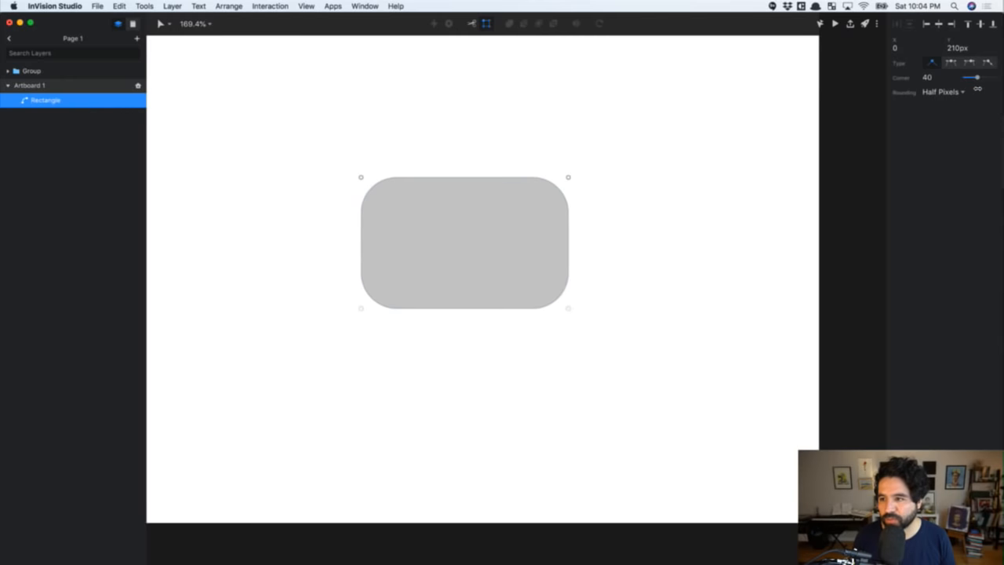
{"action": "mouse_move", "coordinate": [976, 77]}
{"action": "left_mouse_down"}
{"action": "mouse_move", "coordinate": [965, 77]}
{"action": "mouse_move", "coordinate": [995, 76]}
{"action": "left_mouse_up"}
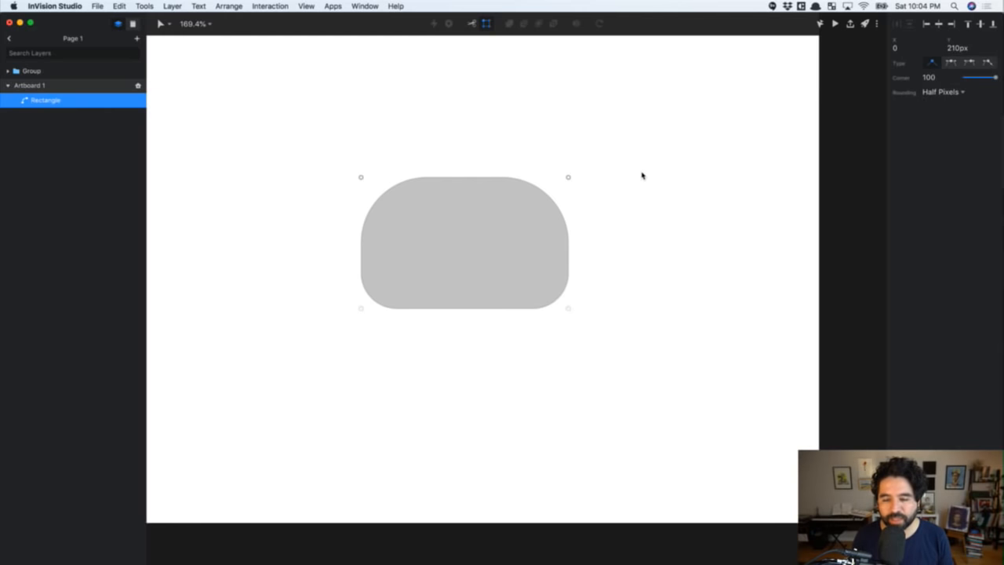
{"action": "left_click", "coordinate": [491, 136]}
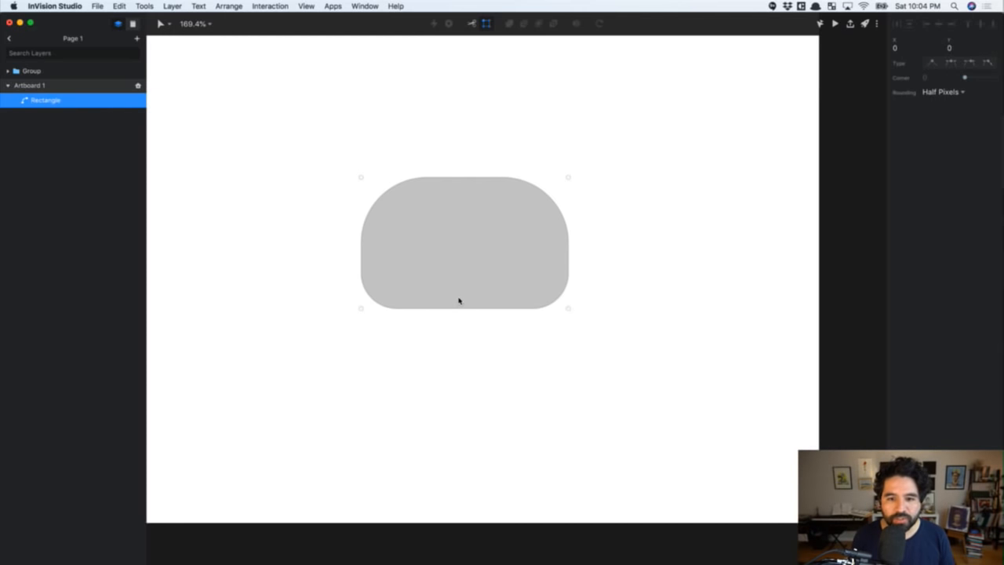
{"action": "key", "text": "Escape"}
{"action": "key", "text": "Escape"}
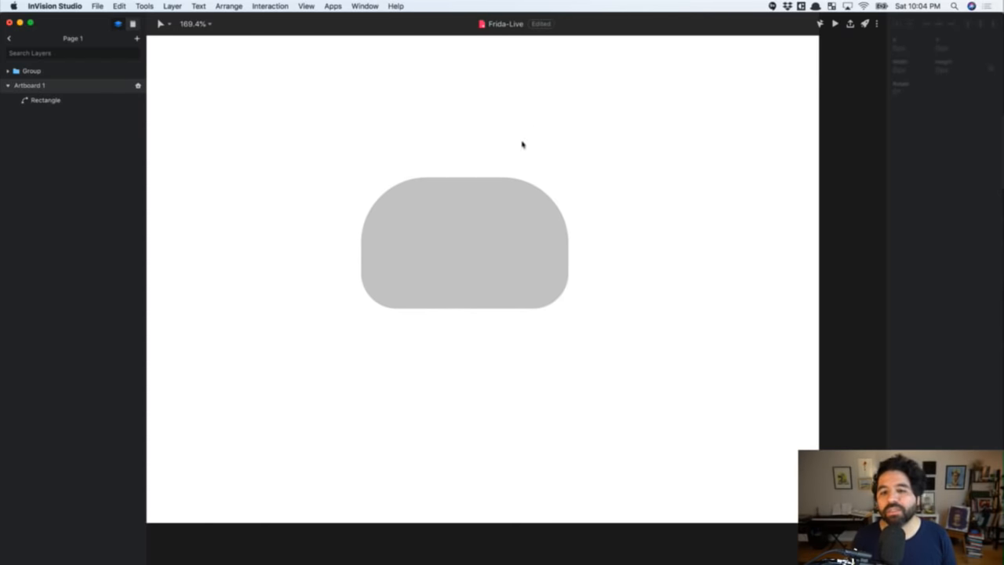
{"action": "left_click", "coordinate": [464, 226]}
{"action": "left_click", "coordinate": [453, 135]}
{"action": "left_click", "coordinate": [516, 224]}
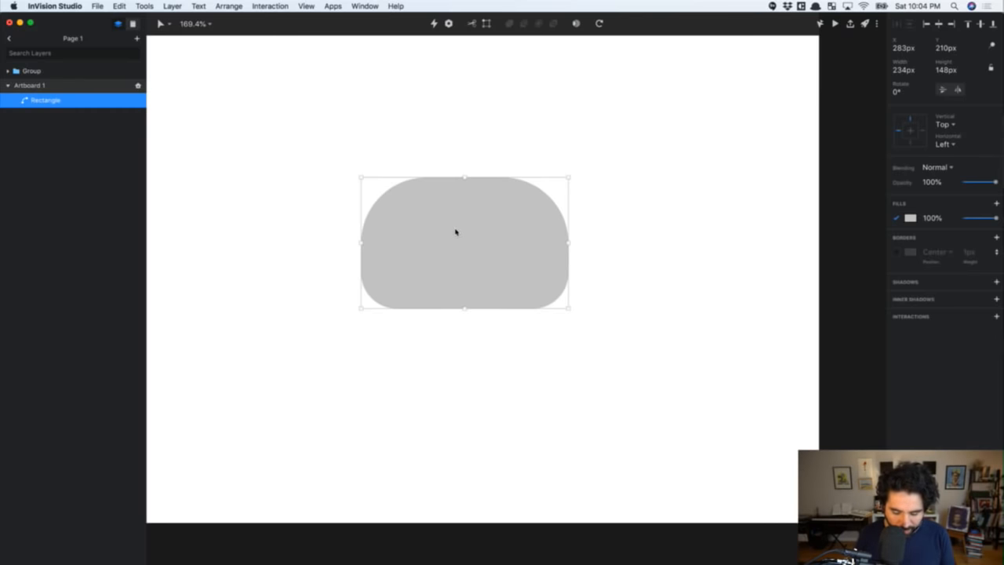
Draw a 32 × 32 px circle as the left eye at about X 330 px, Y 277 px and fill it dark grey
{"action": "key", "text": "o"}
{"action": "mouse_move", "coordinate": [403, 222]}
{"action": "left_mouse_down"}
{"action": "mouse_move", "coordinate": [431, 240]}
{"action": "mouse_move", "coordinate": [415, 271]}
{"action": "left_mouse_up"}
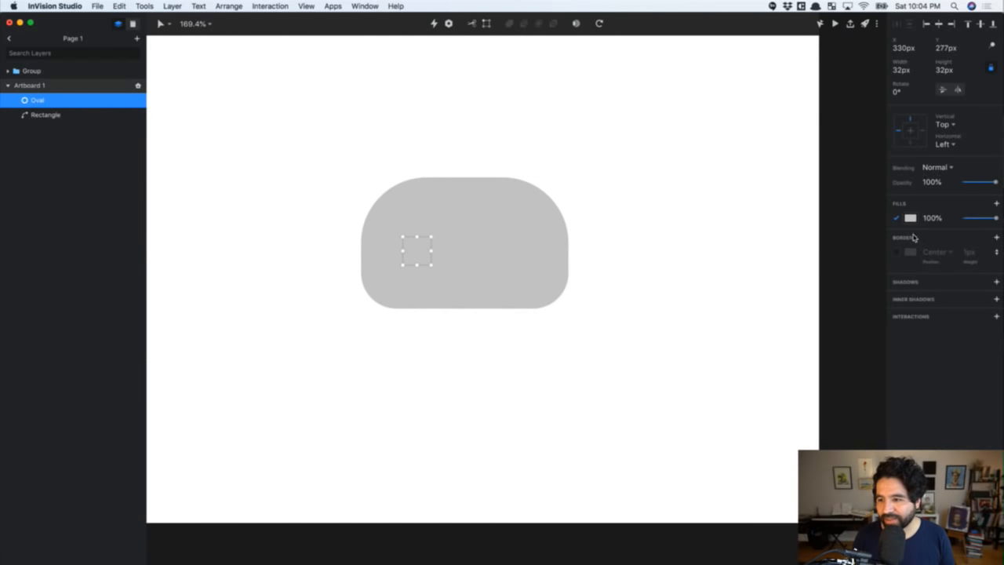
{"action": "left_click", "coordinate": [910, 218]}
{"action": "left_click_drag", "start_coordinate": [910, 272], "coordinate": [890, 293]}
{"action": "key", "text": "Escape"}
Duplicate the dark eye circle horizontally to about X 432 px, Y 277 px for the right eye
{"action": "left_click_drag", "start_coordinate": [421, 274], "coordinate": [513, 272]}
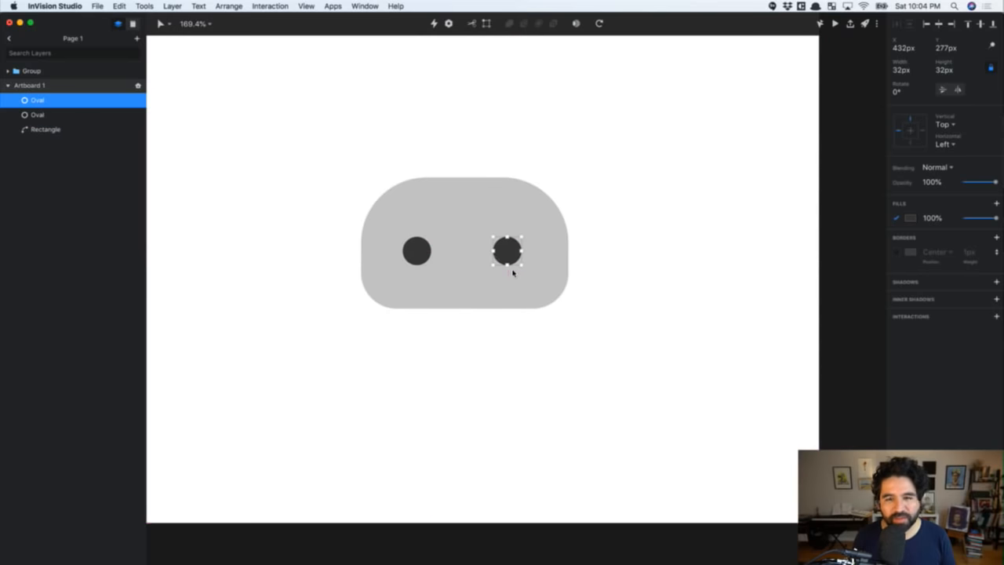
{"action": "left_click", "coordinate": [440, 145]}
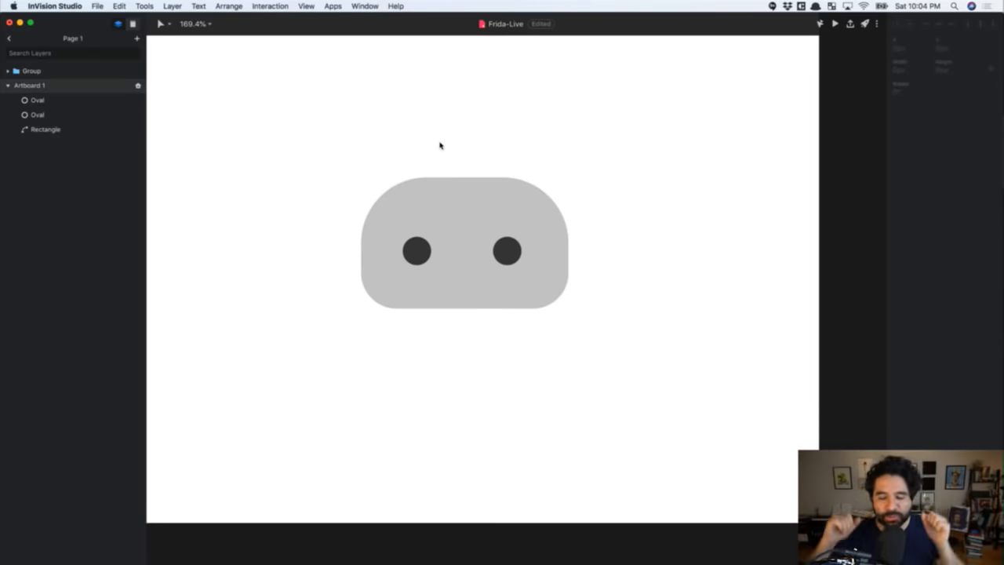
Spread the eyes apart by moving the left one to X 320 px and the right one to X 442 px
{"action": "left_click", "coordinate": [423, 263]}
{"action": "scroll", "coordinate": [424, 265], "scroll_direction": "left", "scroll_amount": 10}
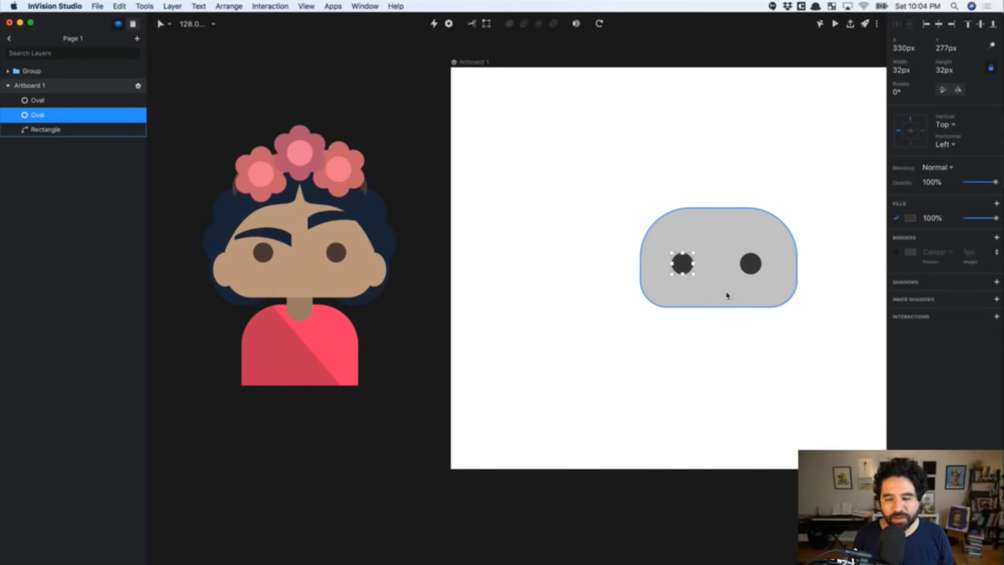
{"action": "scroll", "coordinate": [657, 322], "scroll_direction": "right", "scroll_amount": 3}
{"action": "scroll", "coordinate": [657, 322], "scroll_direction": "right", "scroll_amount": 4}
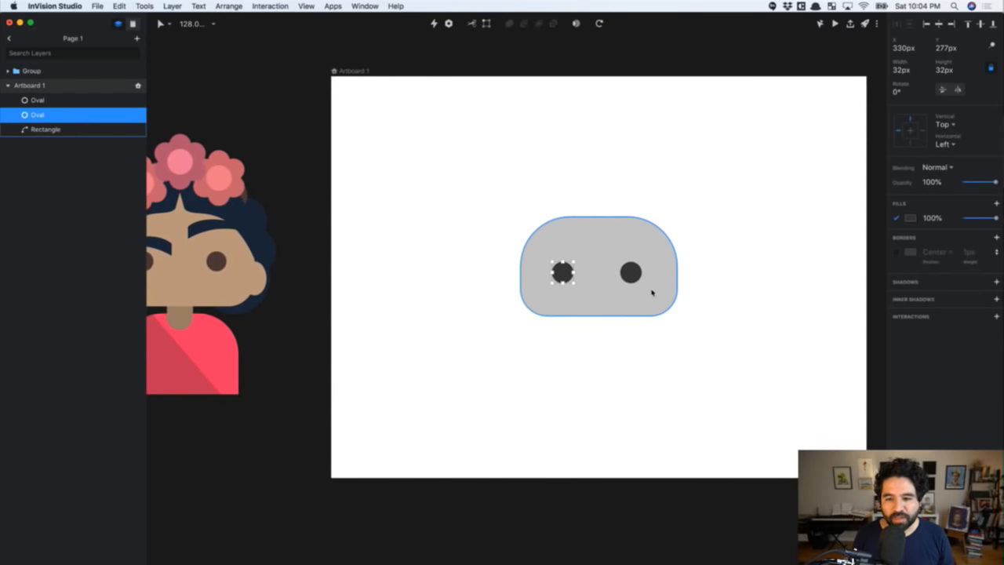
{"action": "scroll", "coordinate": [651, 292], "scroll_direction": "up", "scroll_amount": 5}
{"action": "scroll", "coordinate": [515, 290], "scroll_direction": "right", "scroll_amount": 3}
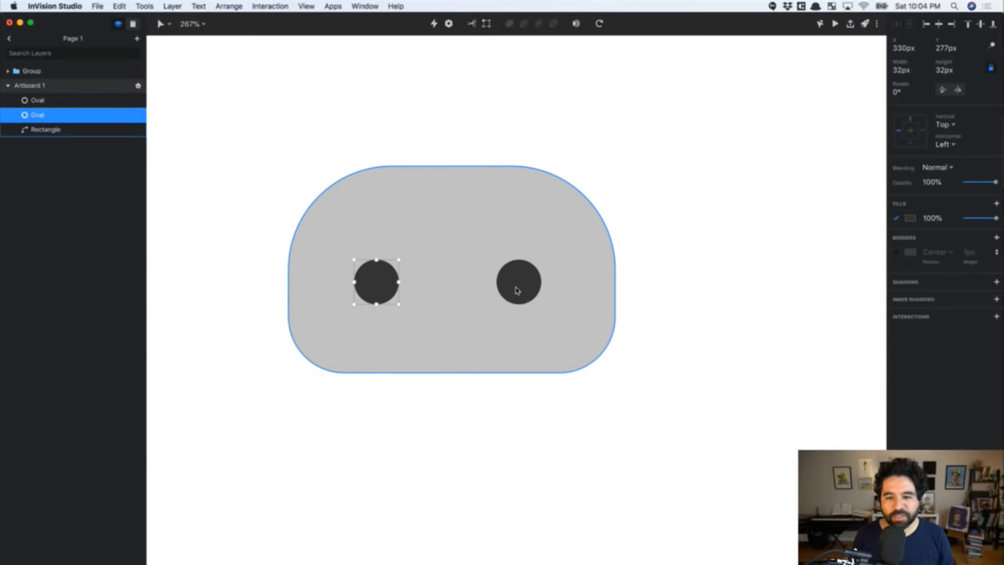
{"action": "scroll", "coordinate": [513, 286], "scroll_direction": "down", "scroll_amount": 3}
{"action": "key", "text": "shift+Left"}
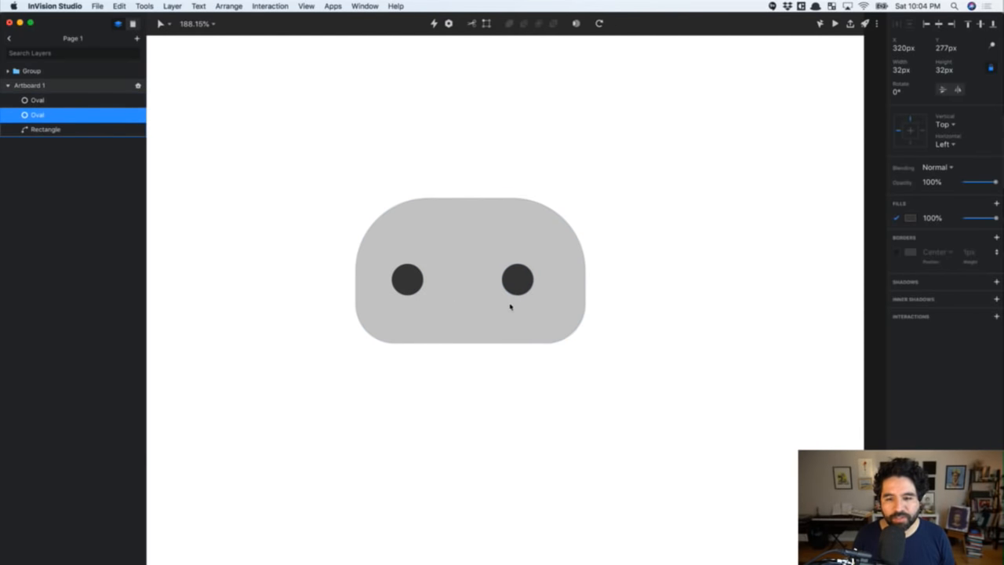
{"action": "left_click", "coordinate": [517, 292]}
Compare the new head and eyes on the artboard with the face and eyebrows of the original Frida character
{"action": "scroll", "coordinate": [517, 293], "scroll_direction": "down", "scroll_amount": 3}
{"action": "scroll", "coordinate": [517, 295], "scroll_direction": "left", "scroll_amount": 5}
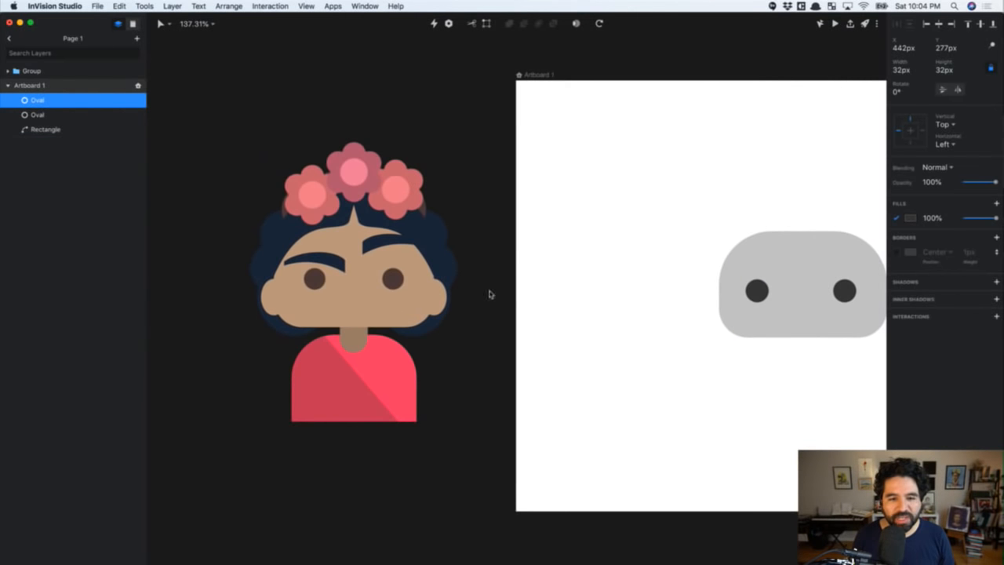
{"action": "scroll", "coordinate": [343, 298], "scroll_direction": "right", "scroll_amount": 5}
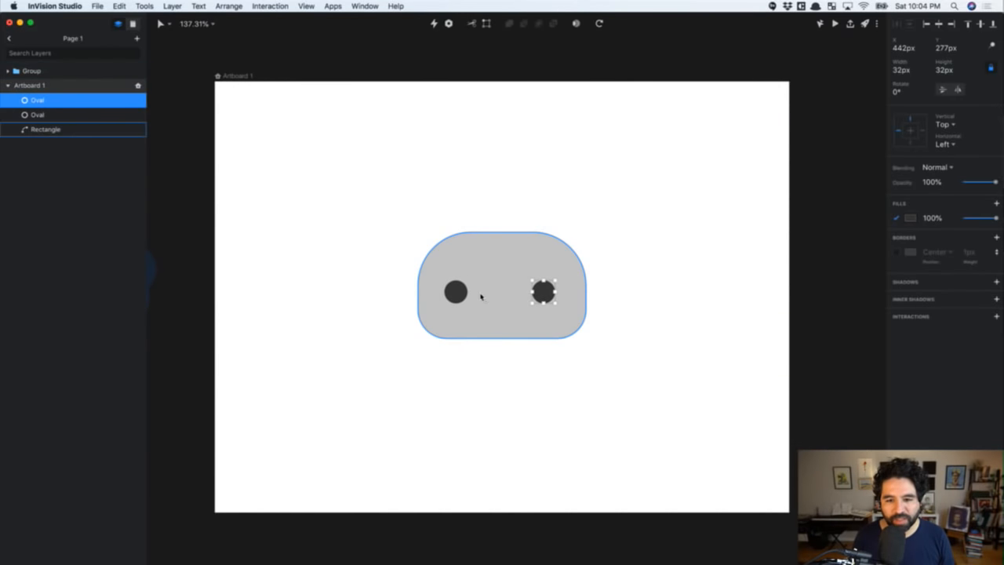
{"action": "scroll", "coordinate": [481, 291], "scroll_direction": "up", "scroll_amount": 3}
{"action": "scroll", "coordinate": [484, 297], "scroll_direction": "right", "scroll_amount": 2}
{"action": "scroll", "coordinate": [483, 296], "scroll_direction": "up", "scroll_amount": 2}
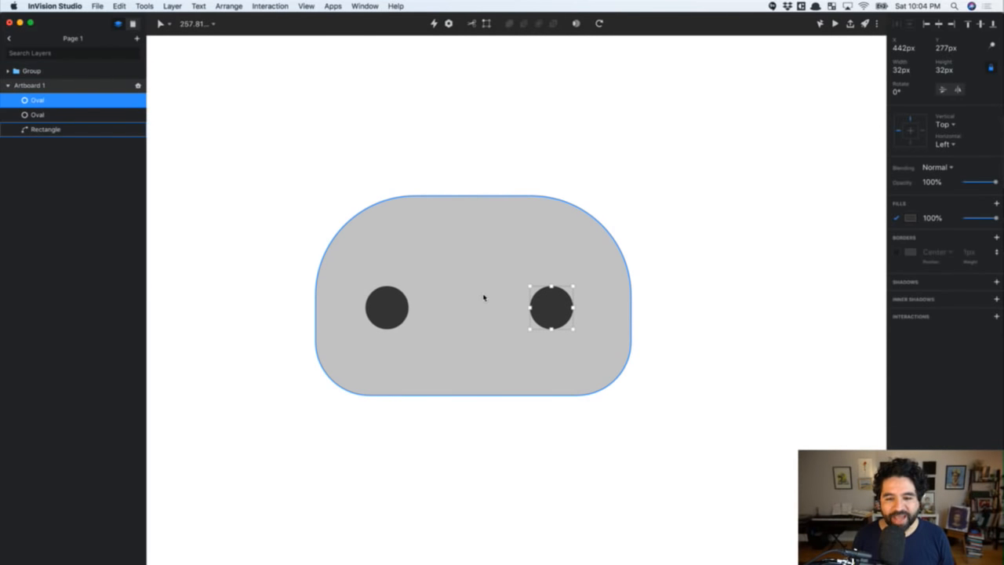
{"action": "left_click", "coordinate": [365, 134]}
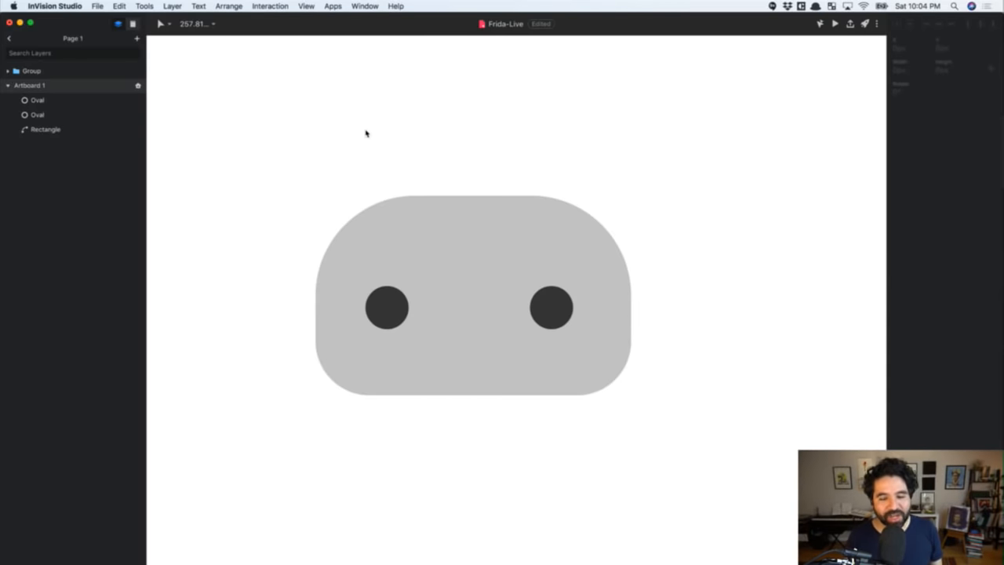
{"action": "scroll", "coordinate": [365, 133], "scroll_direction": "left", "scroll_amount": 5}
{"action": "scroll", "coordinate": [365, 133], "scroll_direction": "left", "scroll_amount": 8}
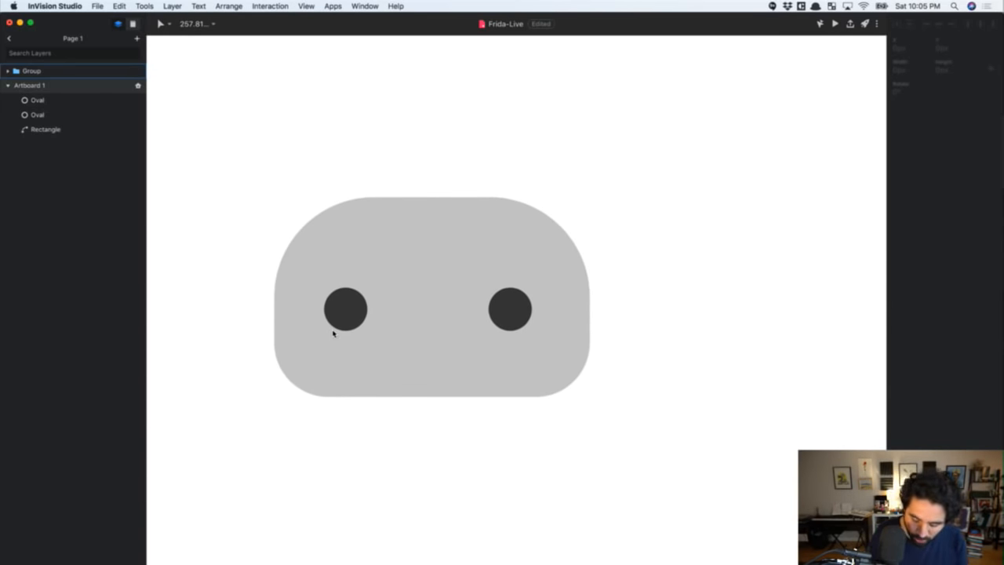
Draw a closed four-point eyebrow path about 75.5 × 22 px above the left eye, at about X 304.5 px, Y 251 px
{"action": "left_click", "coordinate": [332, 334]}
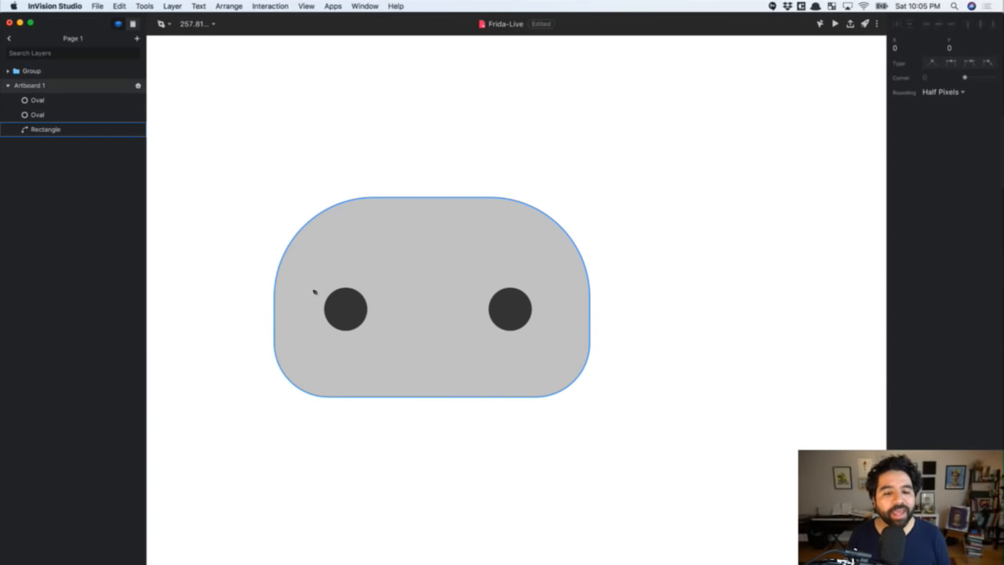
{"action": "left_click", "coordinate": [302, 281]}
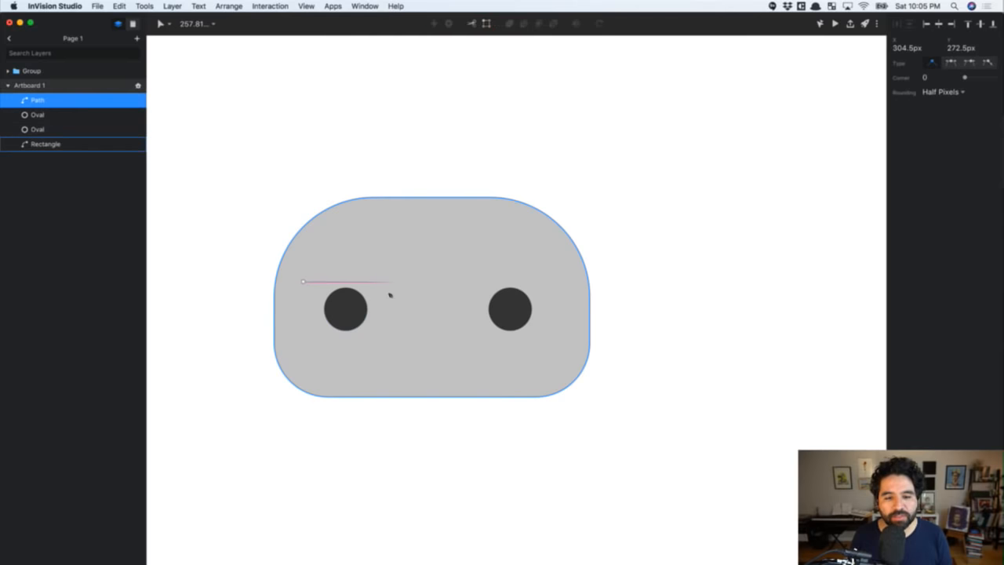
{"action": "left_click", "coordinate": [406, 298], "text": "shift"}
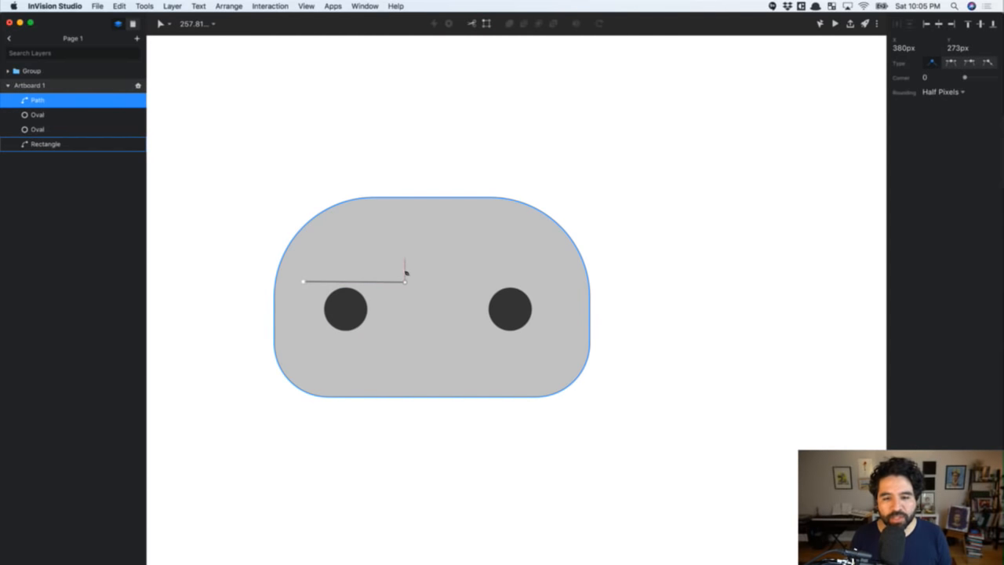
{"action": "left_click", "coordinate": [404, 252]}
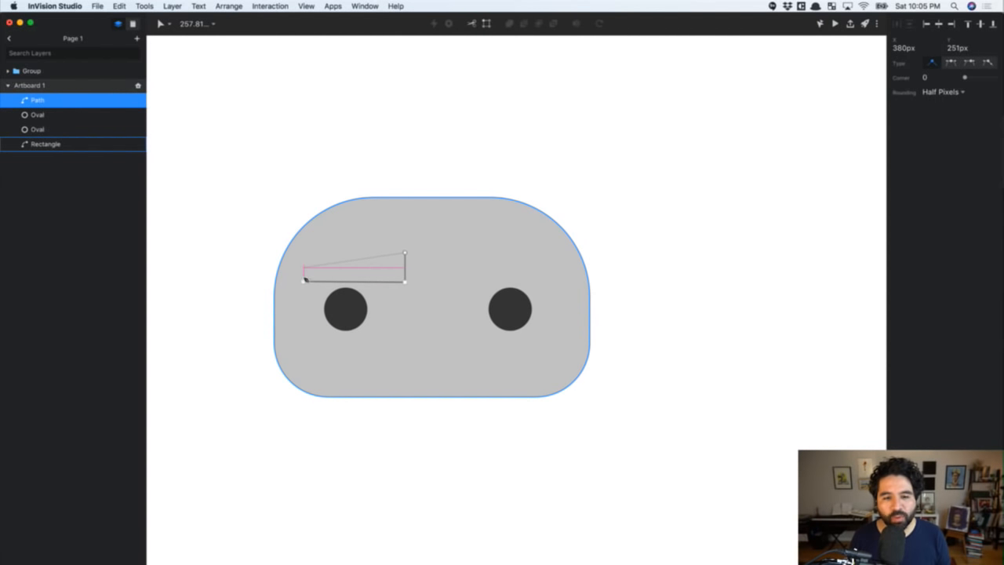
{"action": "left_click", "coordinate": [304, 267]}
{"action": "left_click", "coordinate": [304, 281]}
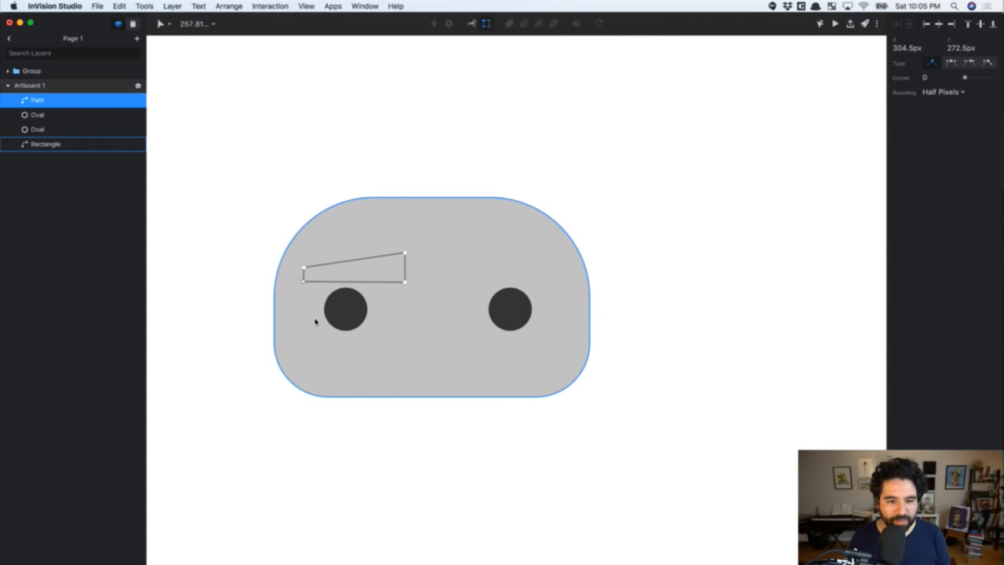
{"action": "key", "text": "Escape"}
Move the eyebrow path's upper-left point down slightly, to about X 305 px, Y 263 px
{"action": "scroll", "coordinate": [320, 312], "scroll_direction": "up", "scroll_amount": 5}
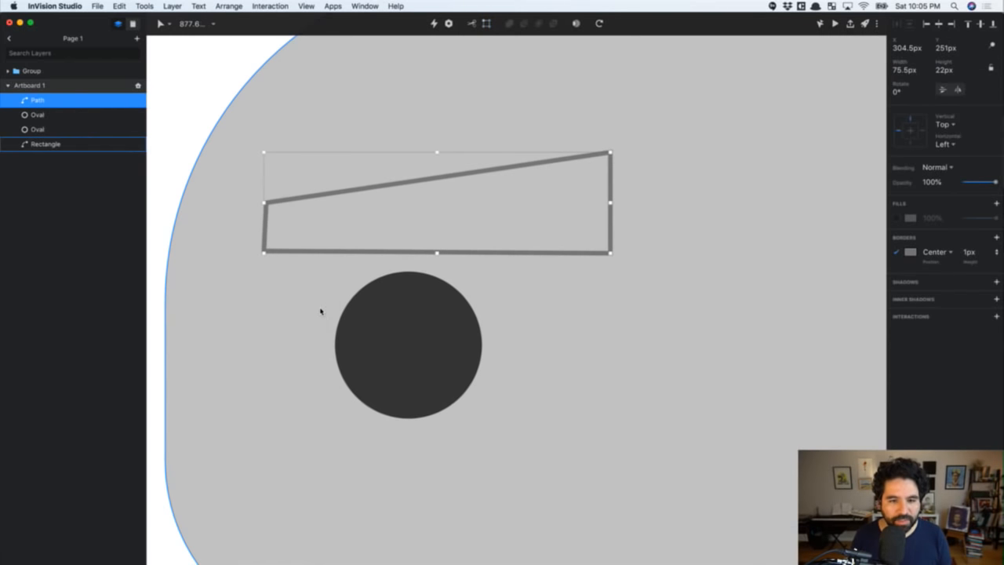
{"action": "key", "text": "Return"}
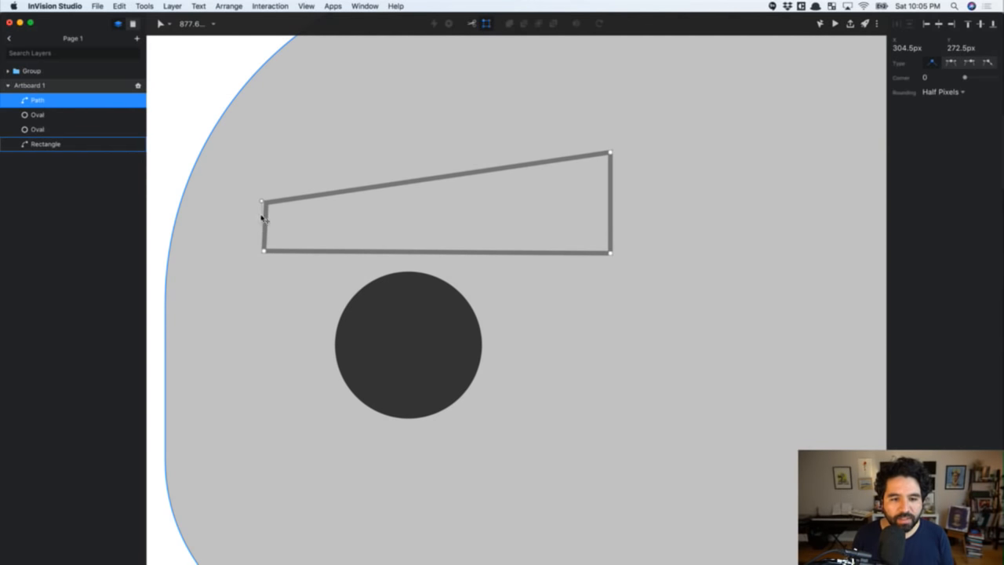
{"action": "left_click_drag", "start_coordinate": [266, 202], "coordinate": [269, 226]}
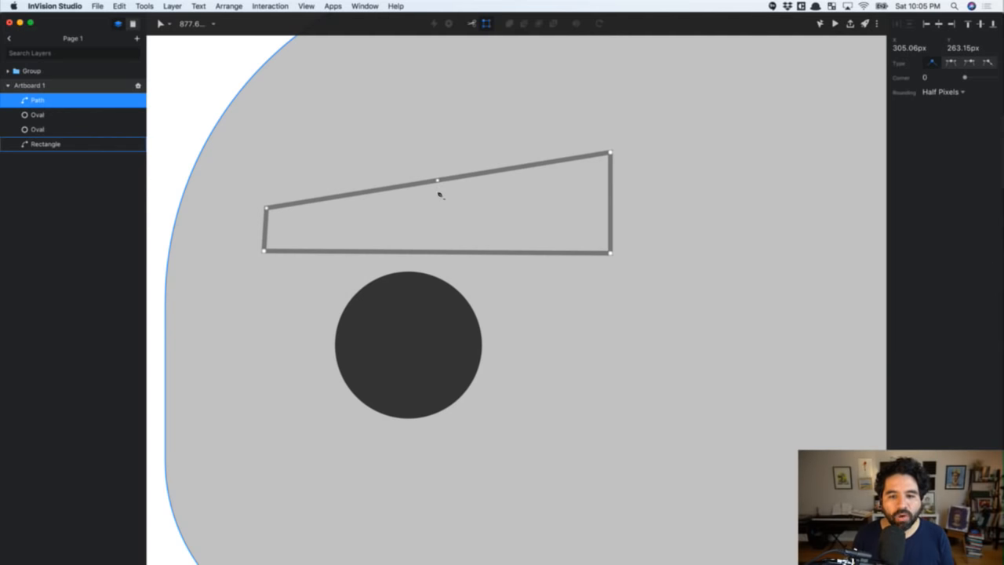
{"action": "key", "text": "c"}
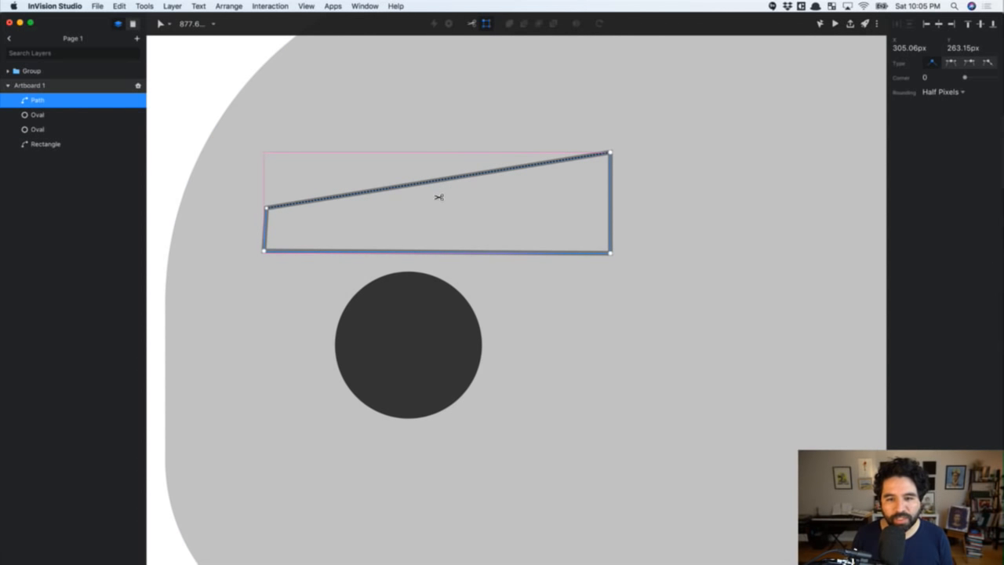
{"action": "left_click", "coordinate": [444, 266]}
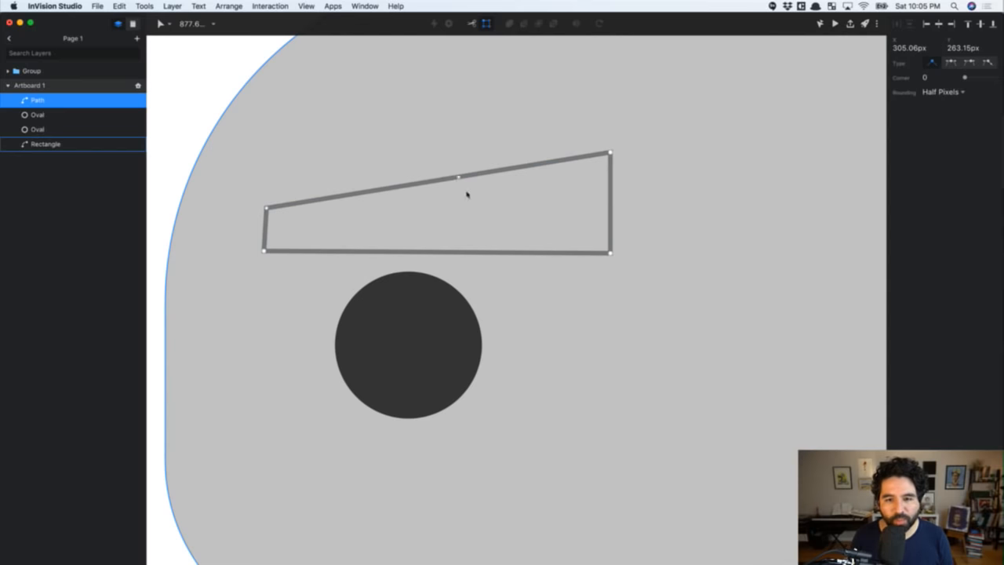
{"action": "key", "text": "Escape"}
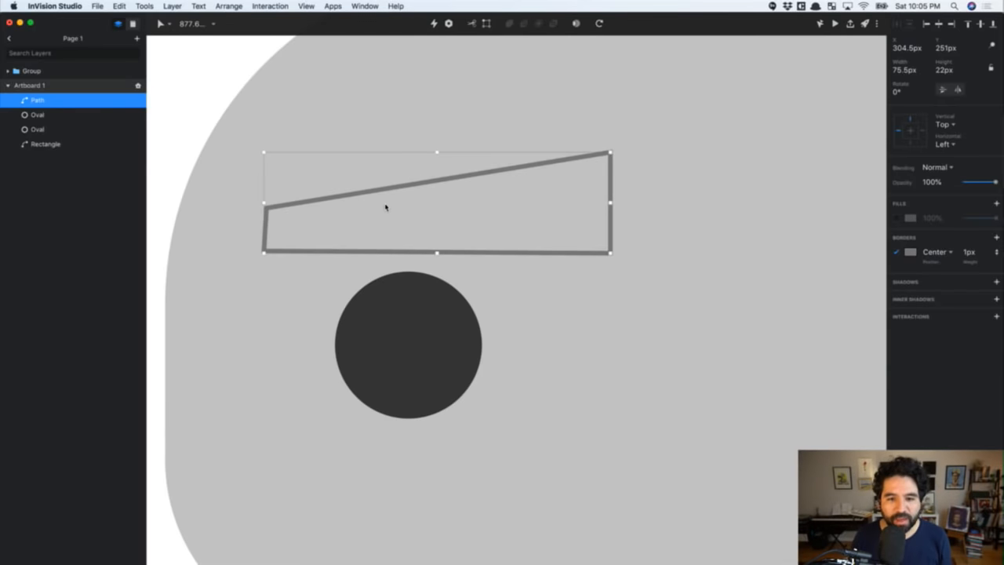
Convert the eyebrow's upper-left point to a curve point and remove its lower handle, keeping only the upper edge curved
{"action": "double_click", "coordinate": [310, 224]}
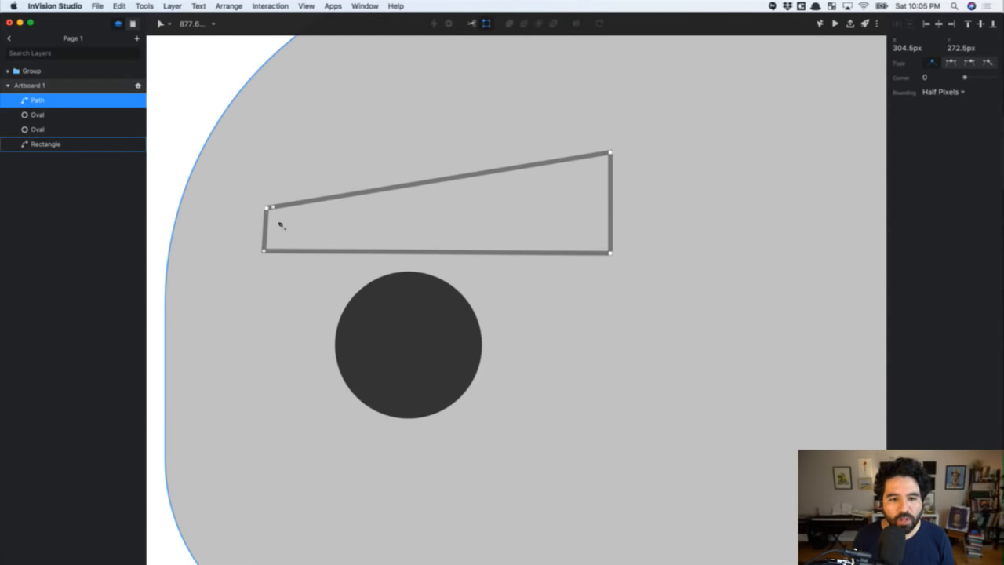
{"action": "left_click", "coordinate": [266, 207]}
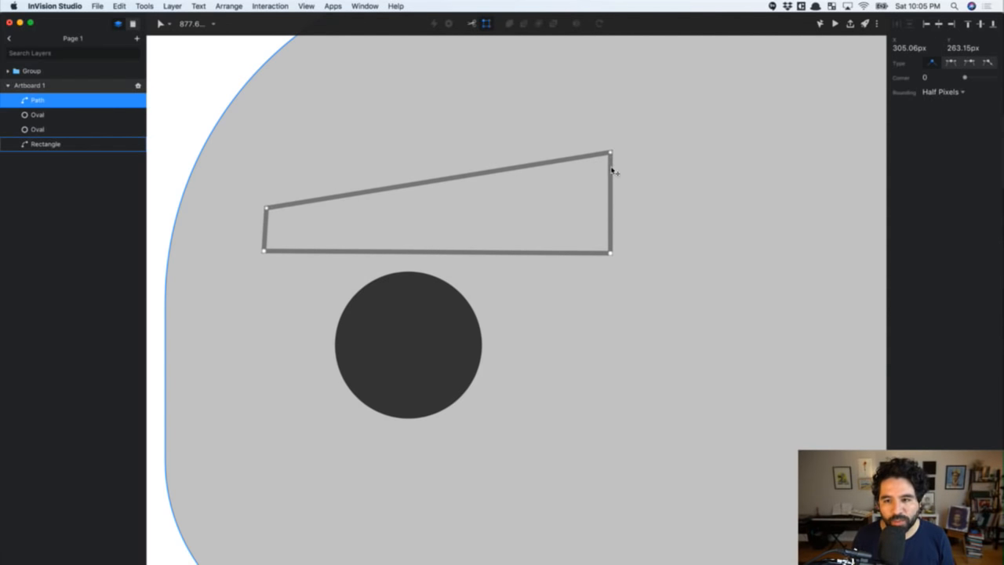
{"action": "left_click", "coordinate": [986, 61]}
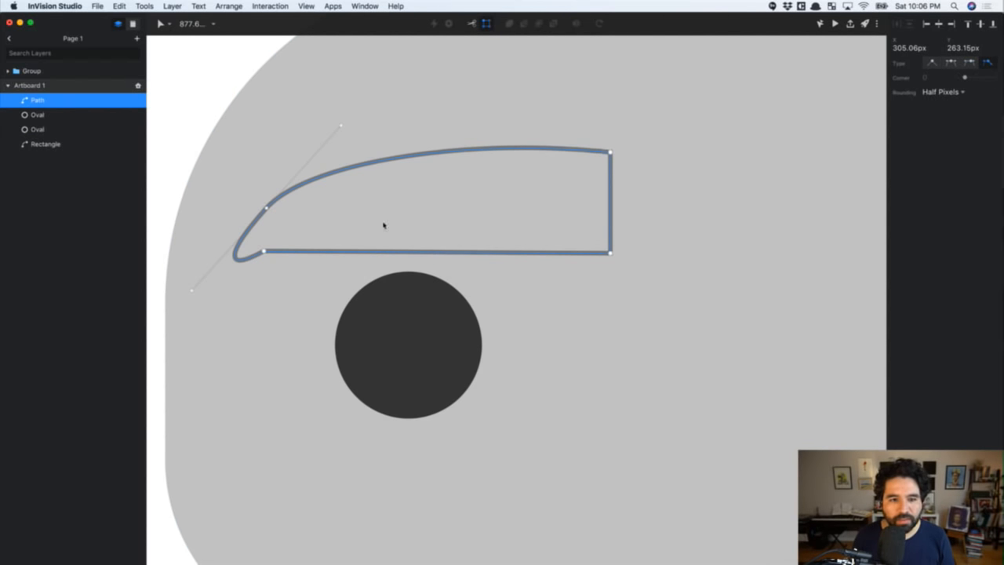
{"action": "left_click", "coordinate": [192, 291]}
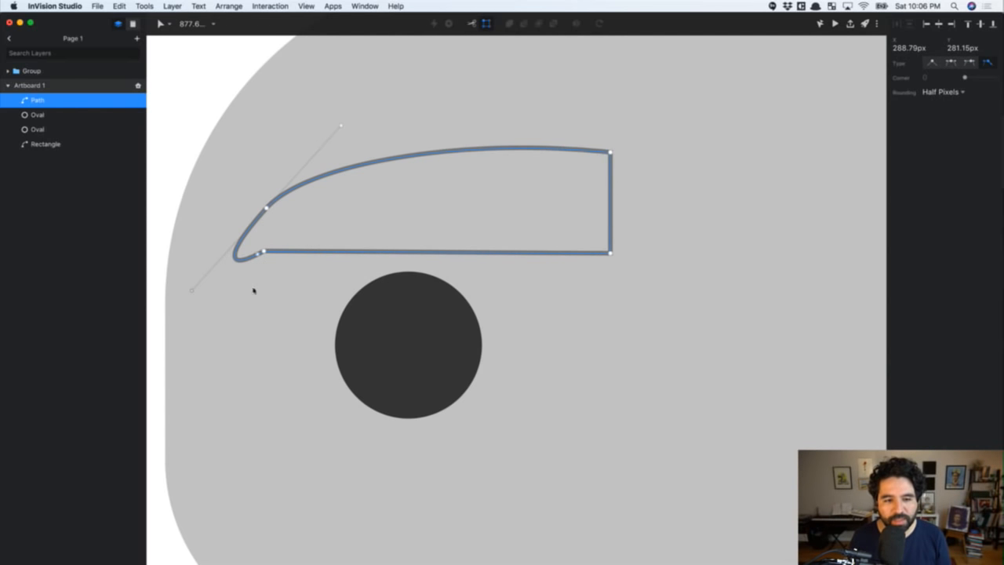
{"action": "key", "text": "BackSpace"}
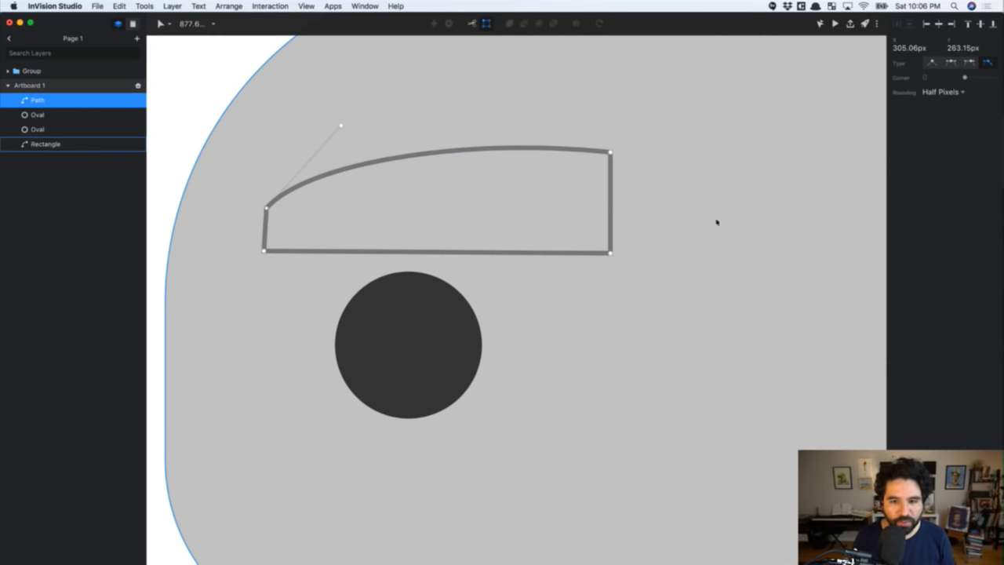
Make the eyebrow's lower-right point a curve point, remove its upper handle, and position the remaining handle at about X 342 px, Y 260 px
{"action": "left_click", "coordinate": [614, 172]}
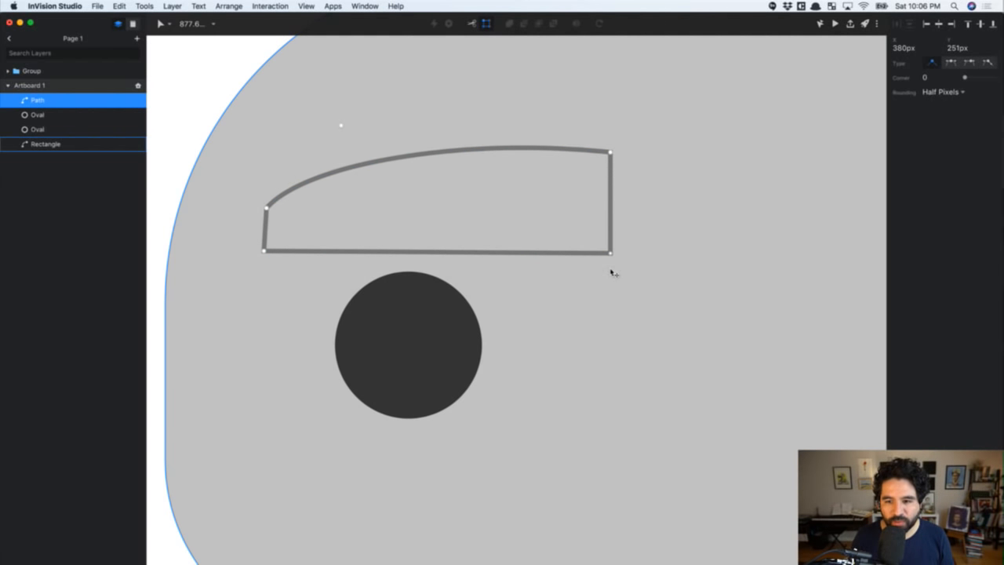
{"action": "left_click", "coordinate": [986, 62]}
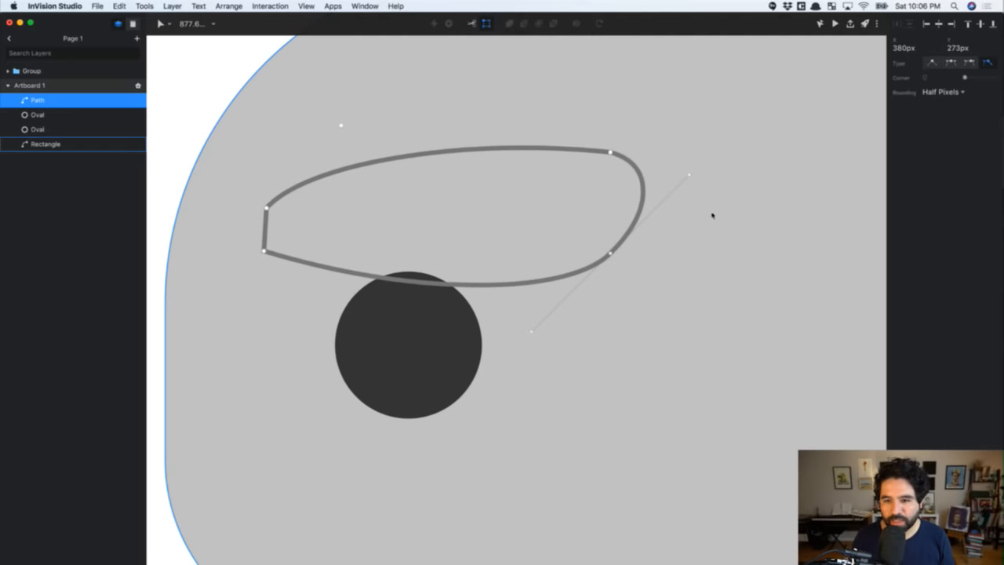
{"action": "left_click", "coordinate": [690, 175]}
{"action": "key", "text": "Delete"}
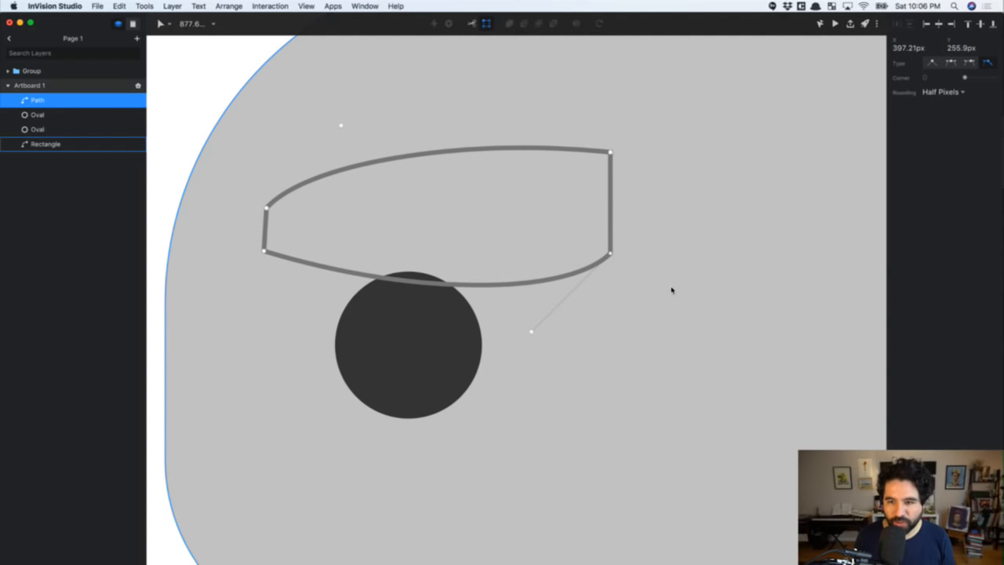
{"action": "left_click_drag", "start_coordinate": [531, 331], "coordinate": [437, 195]}
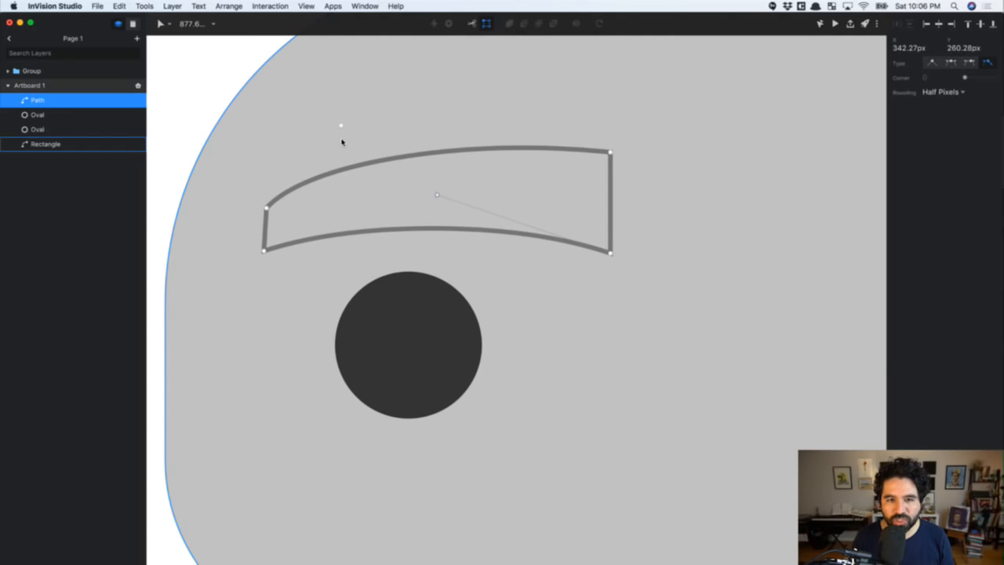
Refine the eyebrow's curves by moving the upper-left point's handle to about X 341 px, Y 246 px and the lower-right point's to about X 342 px, Y 262 px
{"action": "left_click_drag", "start_coordinate": [341, 135], "coordinate": [431, 124]}
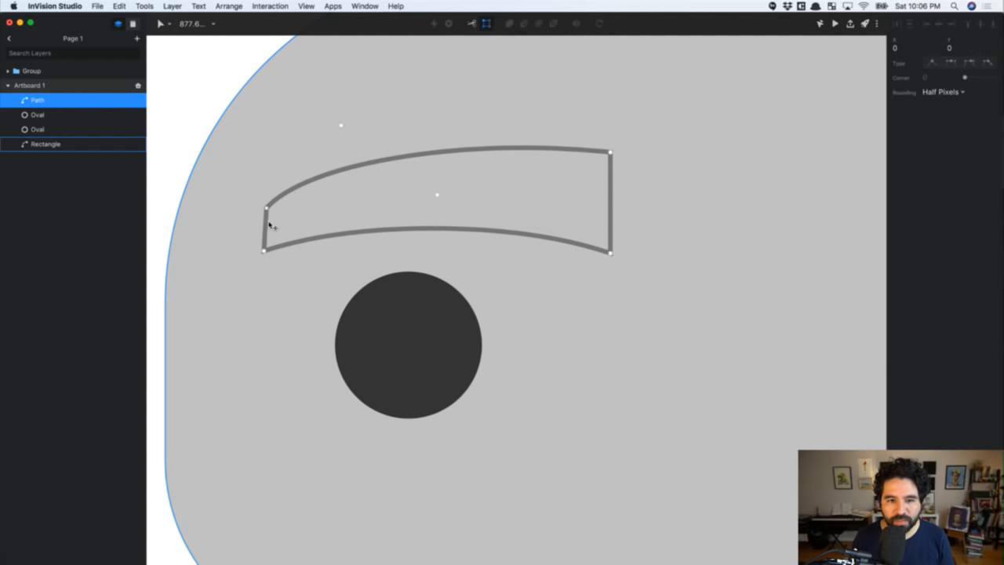
{"action": "left_click", "coordinate": [266, 208]}
{"action": "left_click_drag", "start_coordinate": [343, 145], "coordinate": [433, 147]}
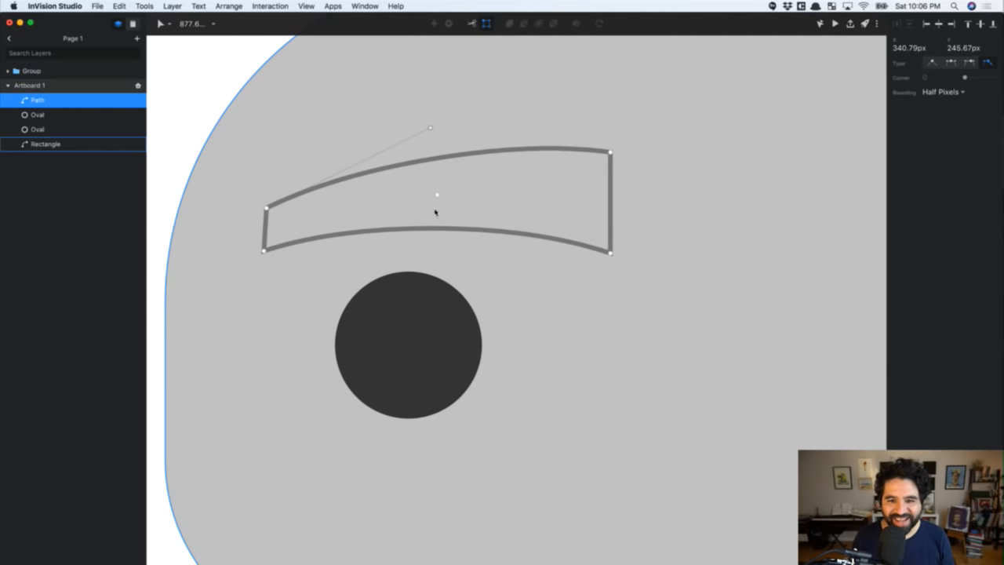
{"action": "left_click", "coordinate": [438, 211]}
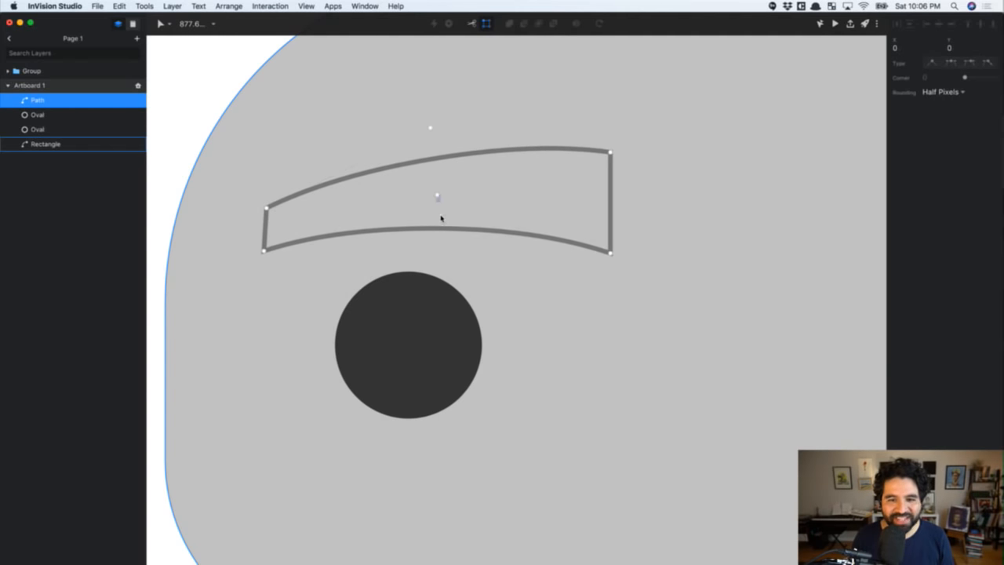
{"action": "left_click", "coordinate": [610, 272]}
{"action": "left_click_drag", "start_coordinate": [436, 210], "coordinate": [437, 220]}
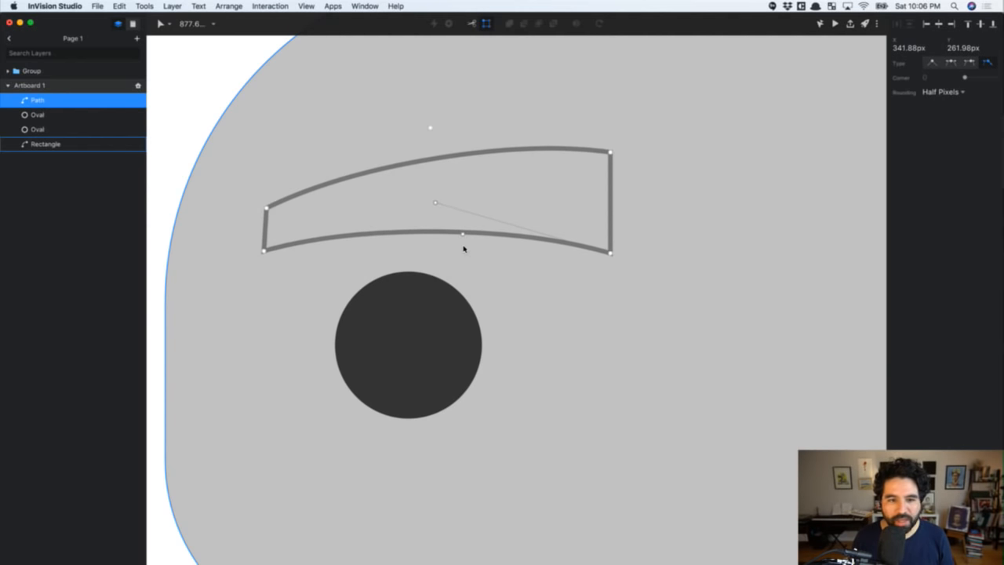
{"action": "key", "text": "Escape"}
{"action": "scroll", "coordinate": [462, 248], "scroll_direction": "down", "scroll_amount": 3}
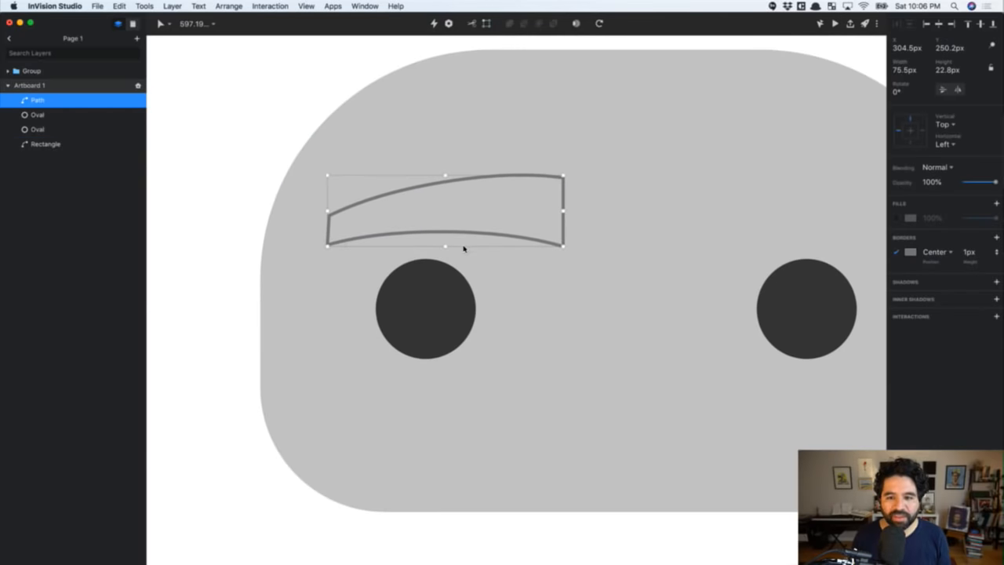
{"action": "scroll", "coordinate": [555, 187], "scroll_direction": "down", "scroll_amount": 2}
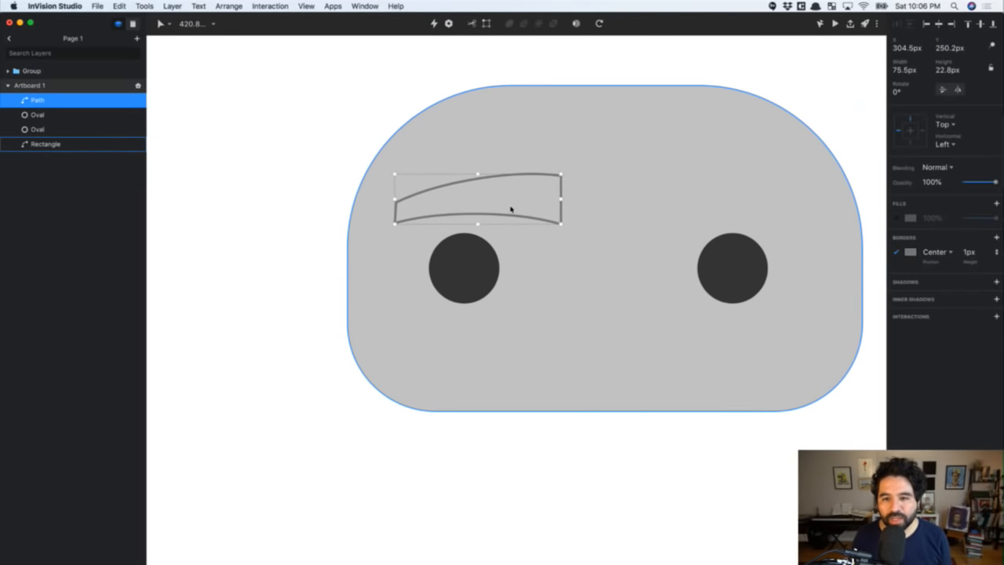
Turn the eyebrow's upper-right point into a curve point, remove its lower handle, and pull the remaining handle down to soften the arch
{"action": "scroll", "coordinate": [511, 209], "scroll_direction": "up", "scroll_amount": 3}
{"action": "double_click", "coordinate": [614, 187]}
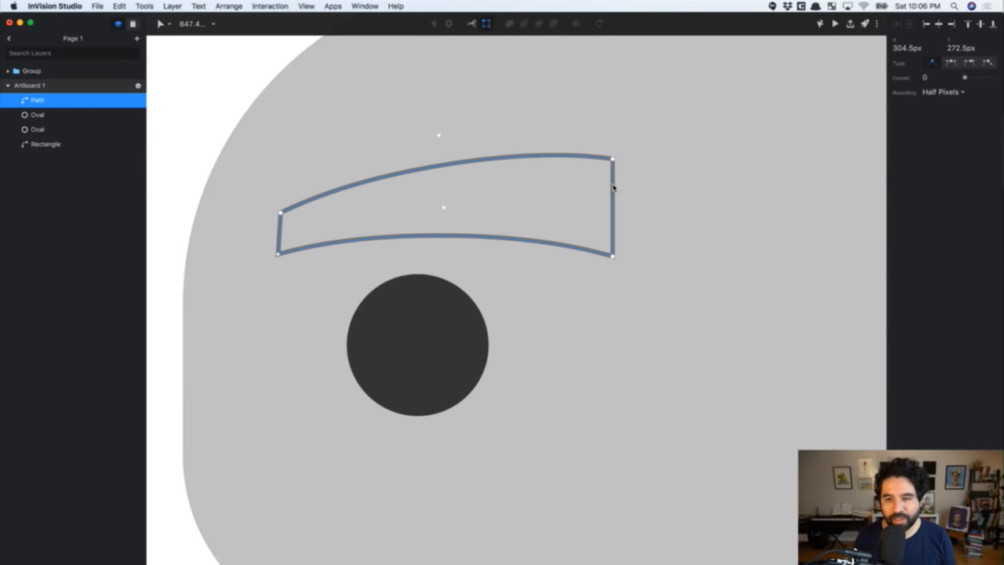
{"action": "left_click", "coordinate": [612, 160]}
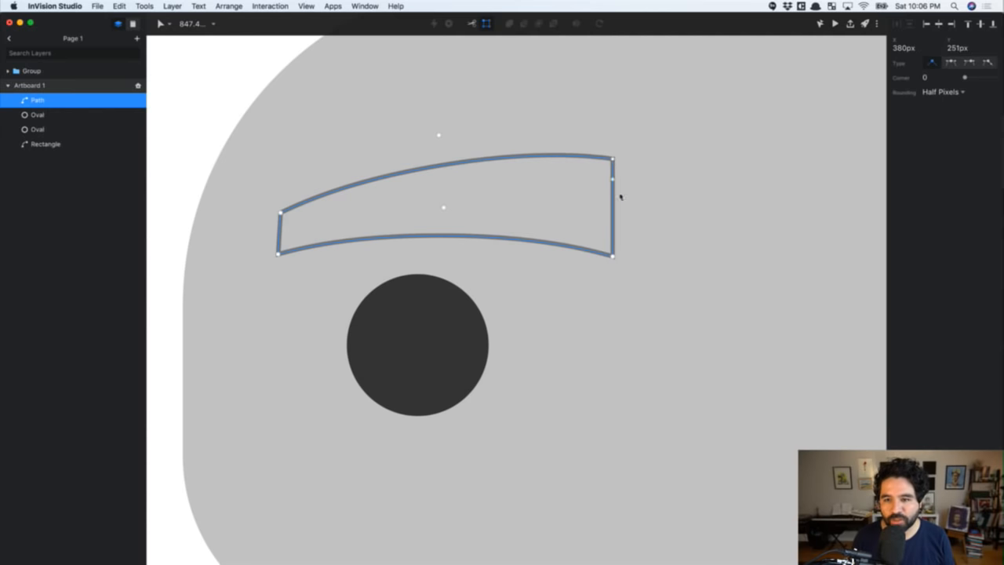
{"action": "left_click", "coordinate": [987, 64]}
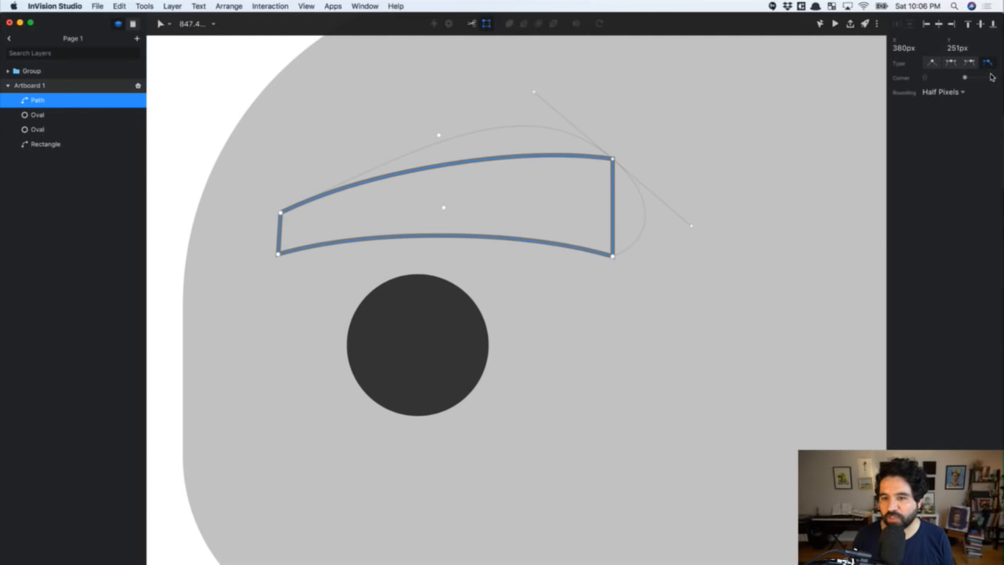
{"action": "double_click", "coordinate": [693, 238]}
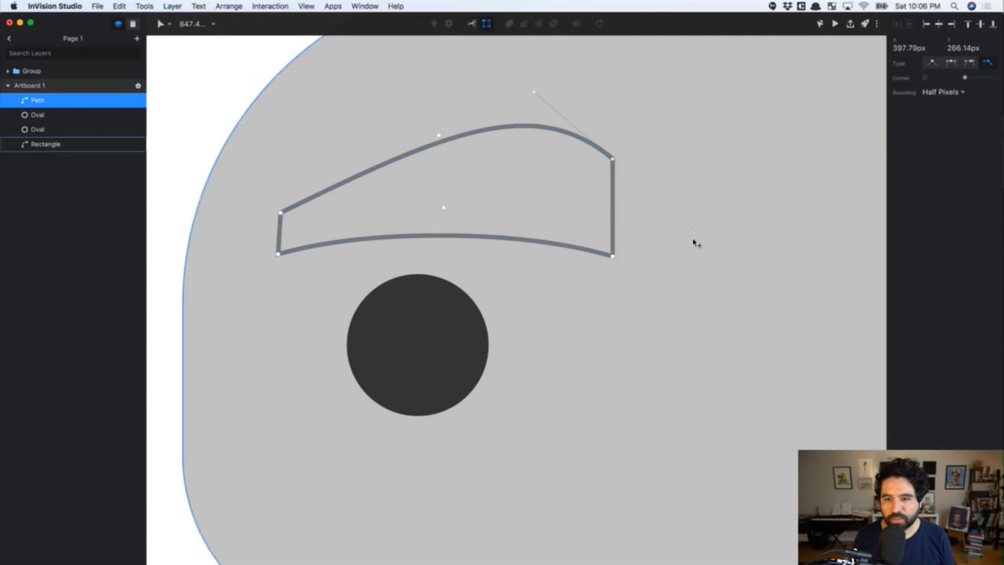
{"action": "left_click_drag", "start_coordinate": [535, 108], "coordinate": [513, 134]}
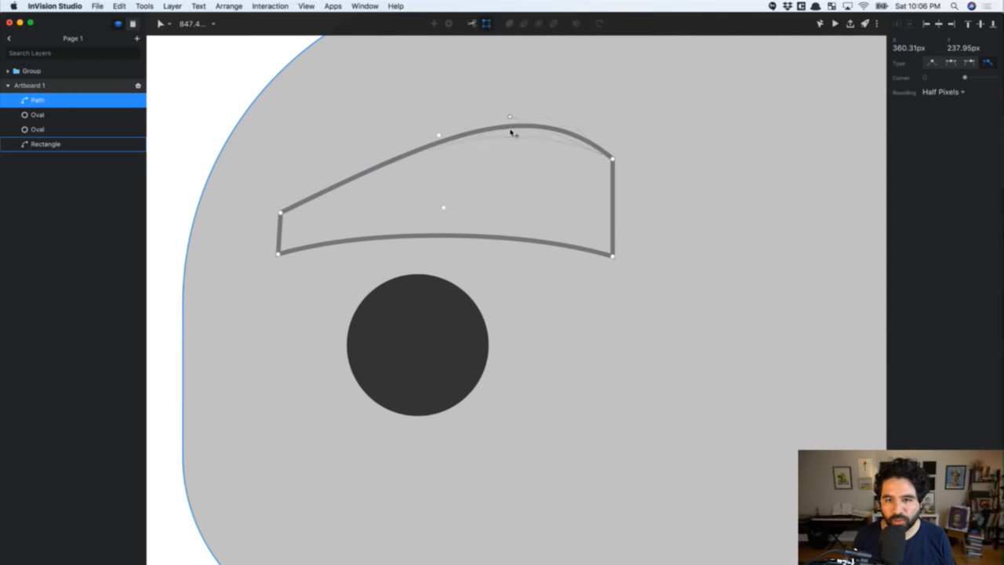
Smooth the eyebrow's upper edge by shortening the upper-left point's handle and moving the upper-right point's handle to about X 356 px, Y 244 px
{"action": "left_click_drag", "start_coordinate": [440, 151], "coordinate": [363, 164]}
{"action": "left_click", "coordinate": [281, 229]}
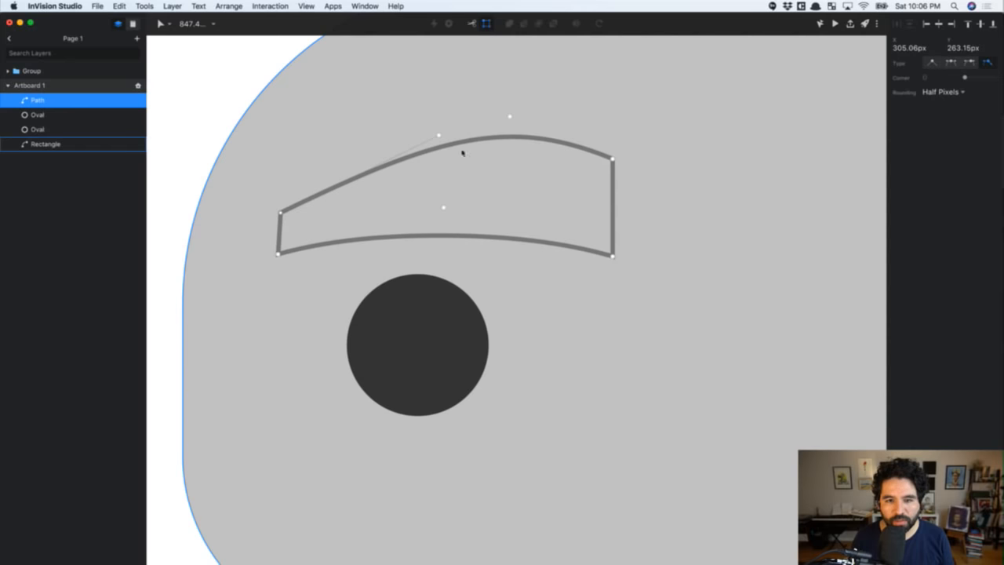
{"action": "left_click_drag", "start_coordinate": [442, 150], "coordinate": [380, 166]}
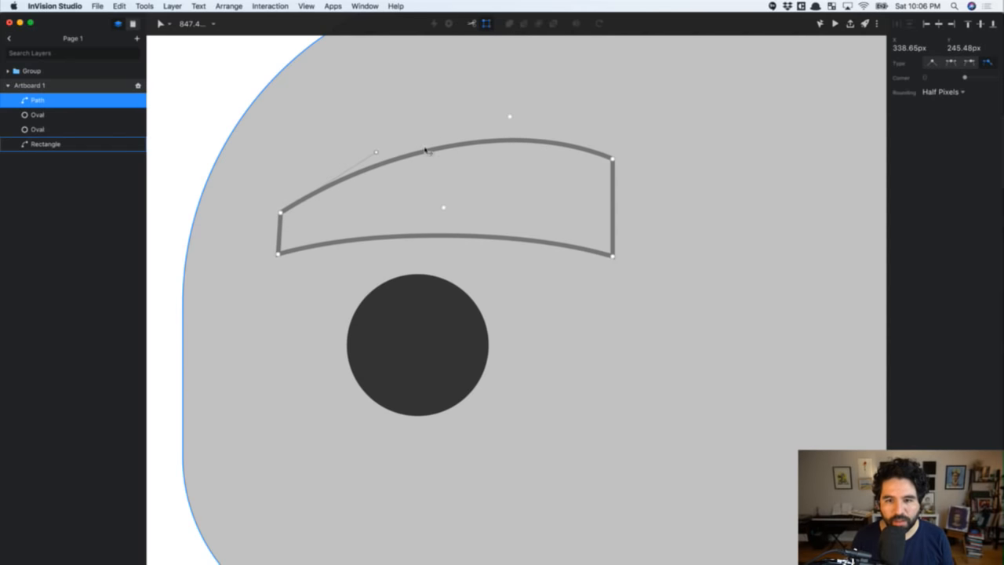
{"action": "left_click", "coordinate": [510, 139]}
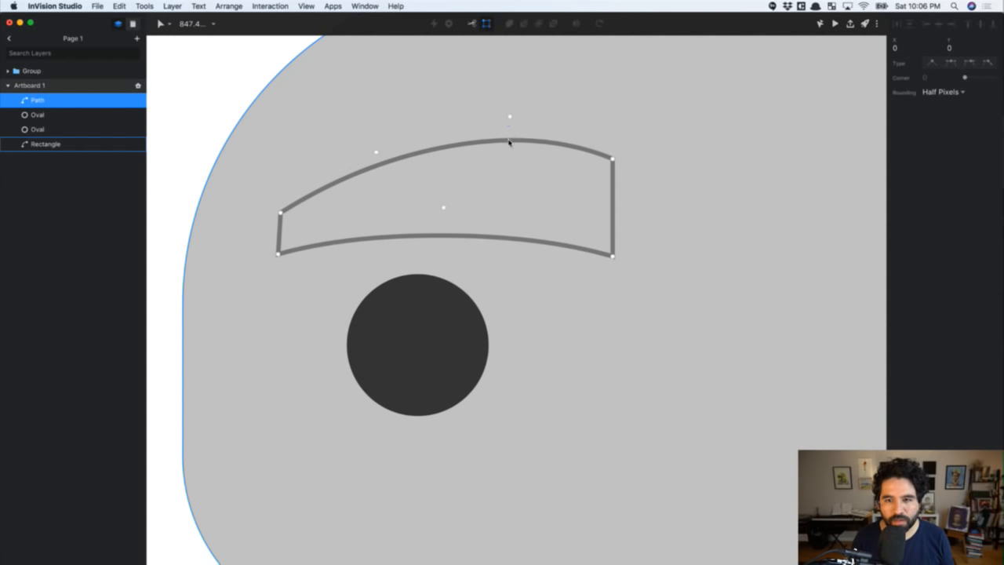
{"action": "left_click", "coordinate": [613, 176]}
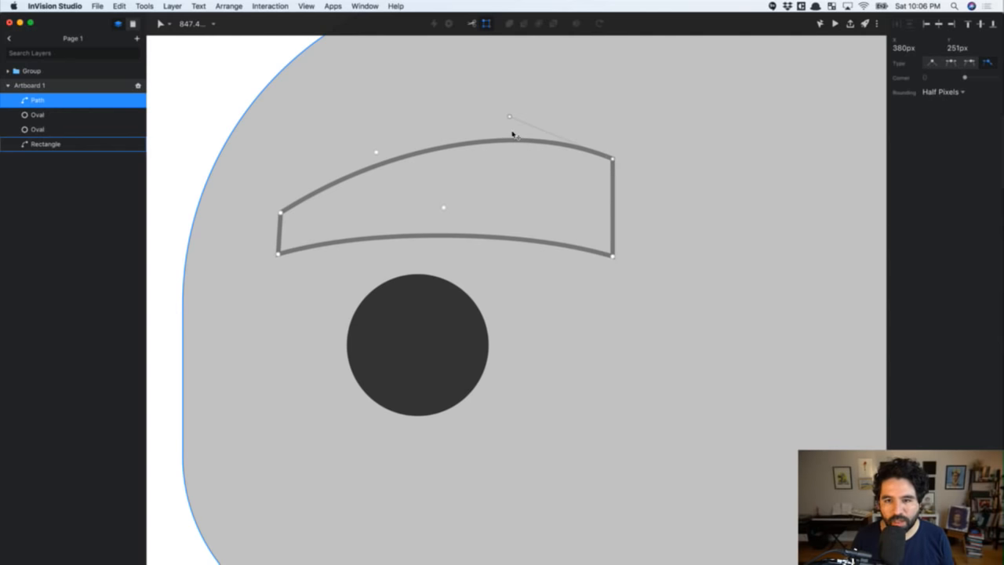
{"action": "left_click_drag", "start_coordinate": [511, 133], "coordinate": [506, 145]}
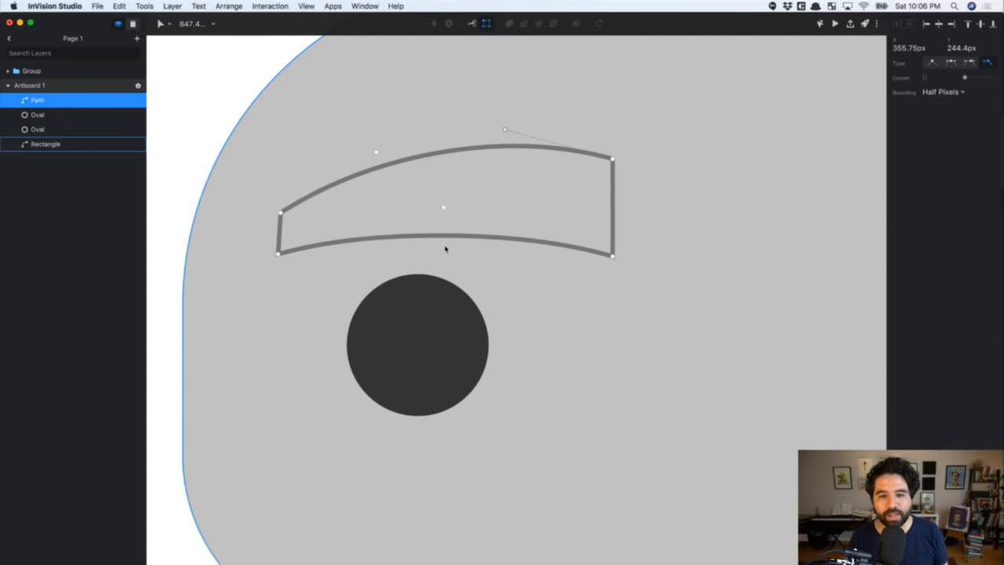
{"action": "key", "text": "Escape"}
Move the original Frida group onto the artboard beside the new head, at about X 17 px, Y 104 px
{"action": "scroll", "coordinate": [620, 227], "scroll_direction": "down", "scroll_amount": 10}
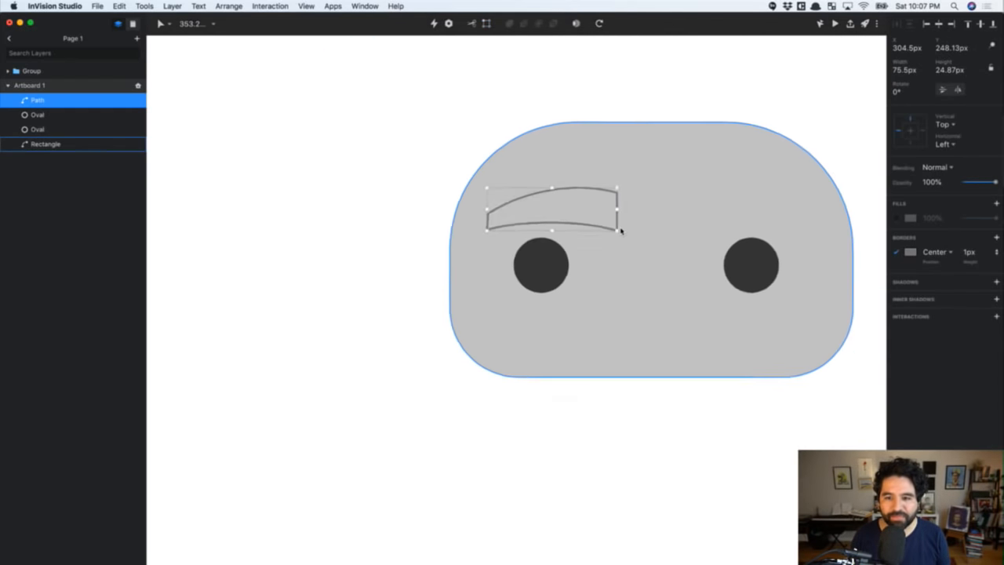
{"action": "scroll", "coordinate": [511, 238], "scroll_direction": "right", "scroll_amount": 3}
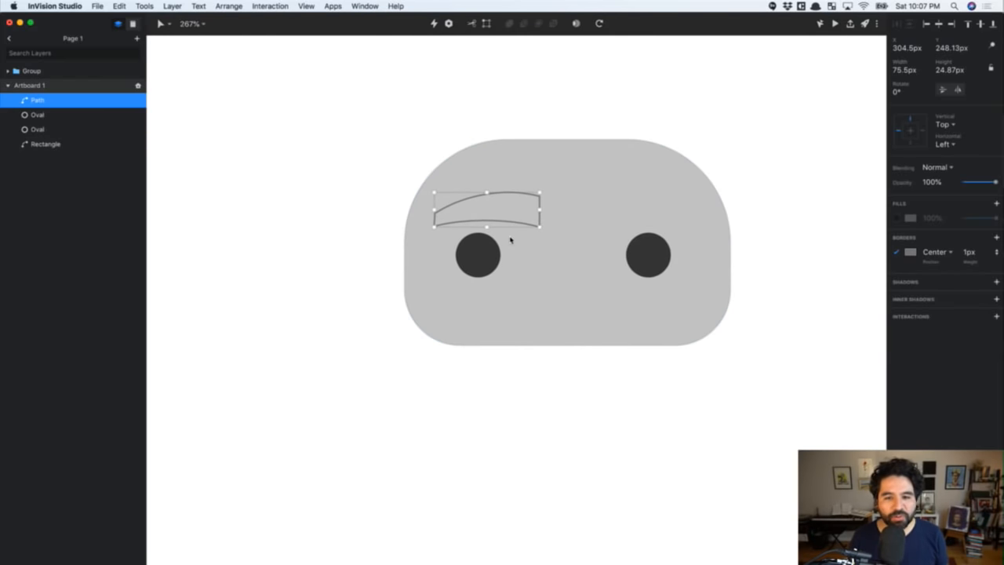
{"action": "scroll", "coordinate": [511, 241], "scroll_direction": "down", "scroll_amount": 3}
{"action": "scroll", "coordinate": [510, 239], "scroll_direction": "left", "scroll_amount": 6}
{"action": "scroll", "coordinate": [486, 245], "scroll_direction": "left", "scroll_amount": 2}
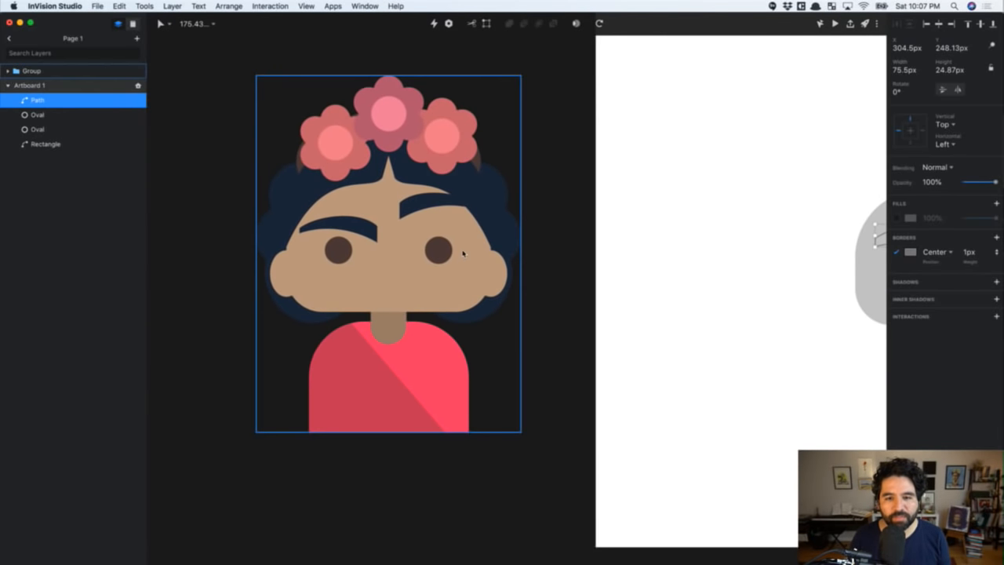
{"action": "scroll", "coordinate": [463, 252], "scroll_direction": "down", "scroll_amount": 5}
{"action": "left_click", "coordinate": [321, 262]}
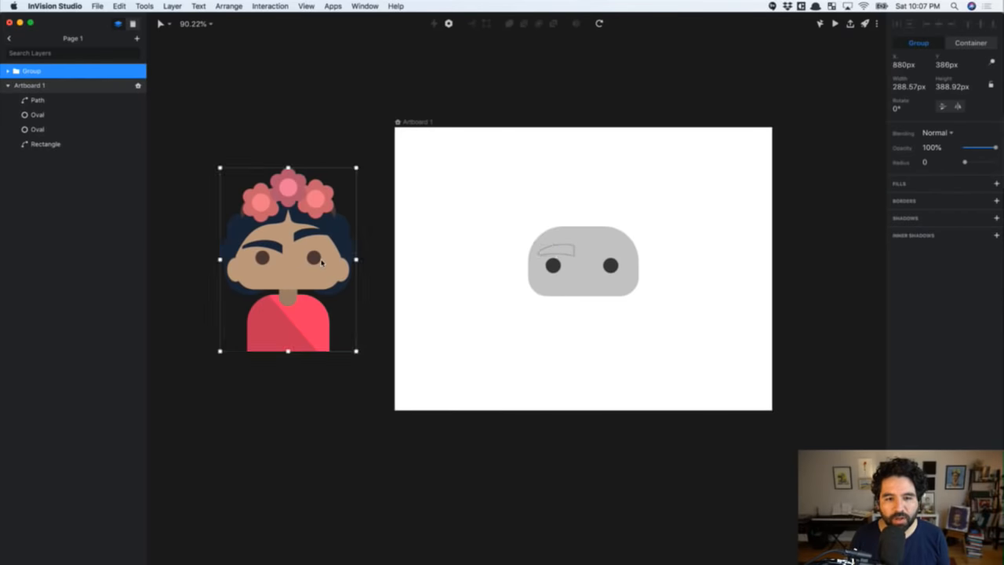
{"action": "left_click_drag", "start_coordinate": [321, 262], "coordinate": [504, 270]}
{"action": "scroll", "coordinate": [455, 250], "scroll_direction": "up", "scroll_amount": 5}
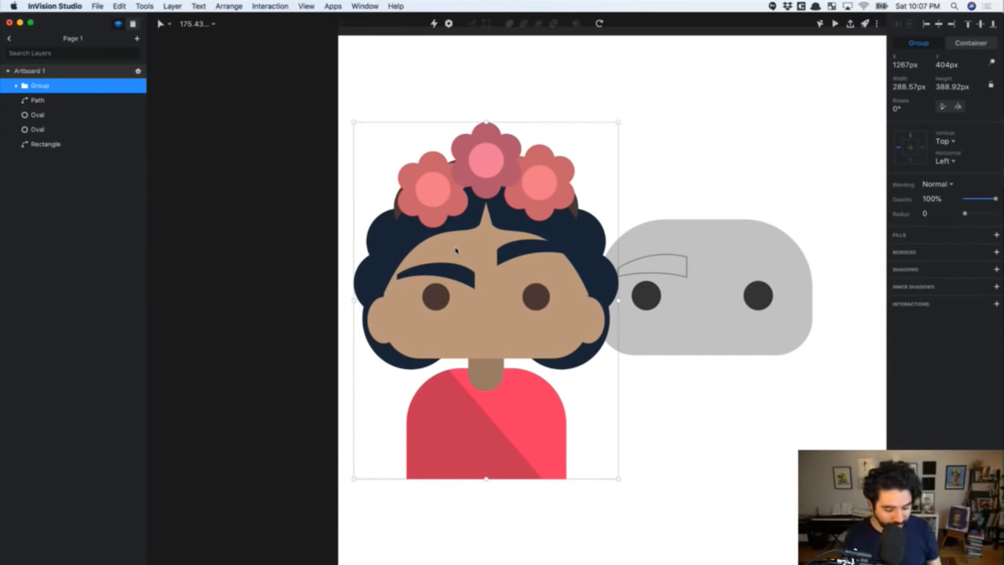
Switch to Gameshow and preview the full webcam shot with the "Animating a Character" title
{"action": "key", "text": "super+Tab"}
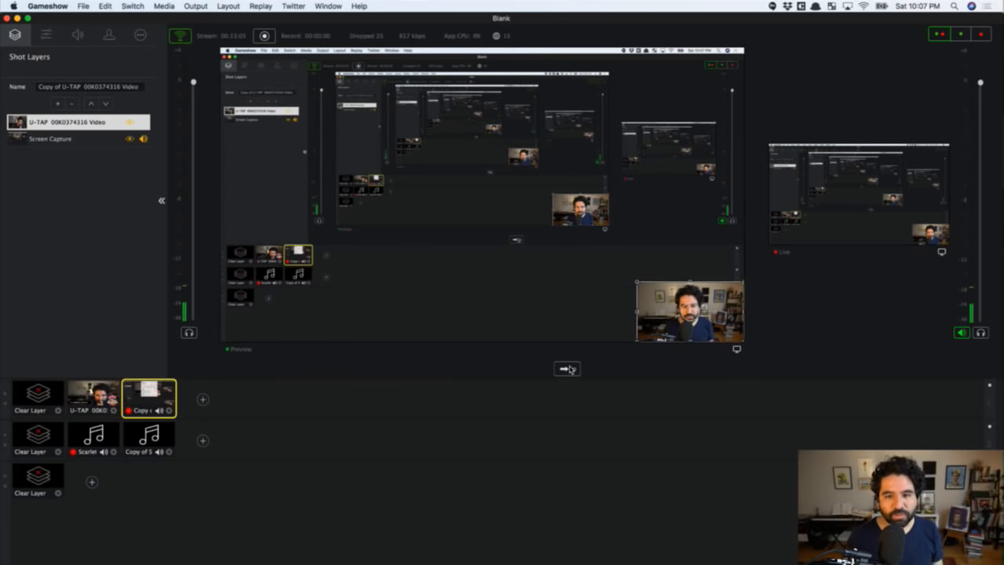
{"action": "left_click", "coordinate": [116, 407]}
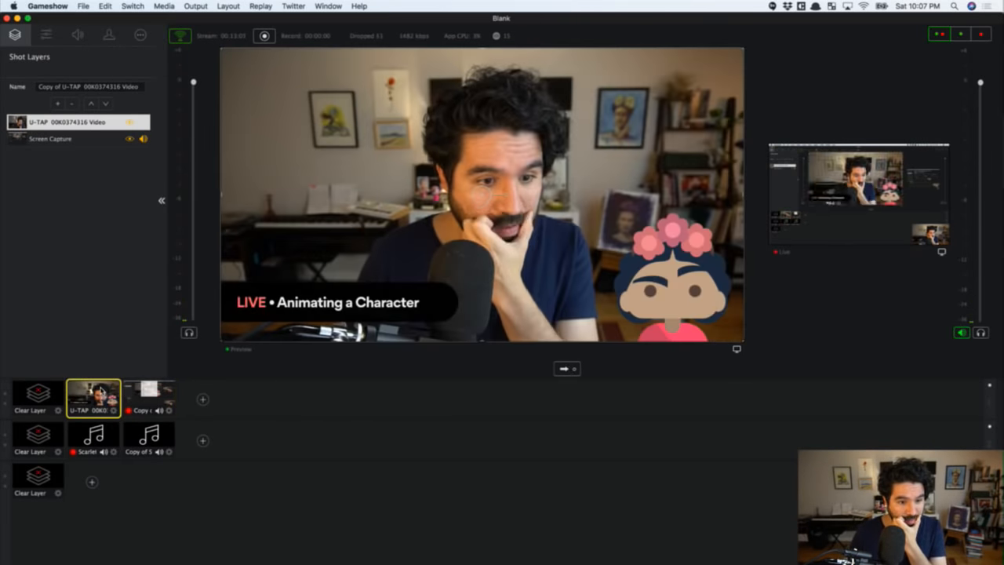
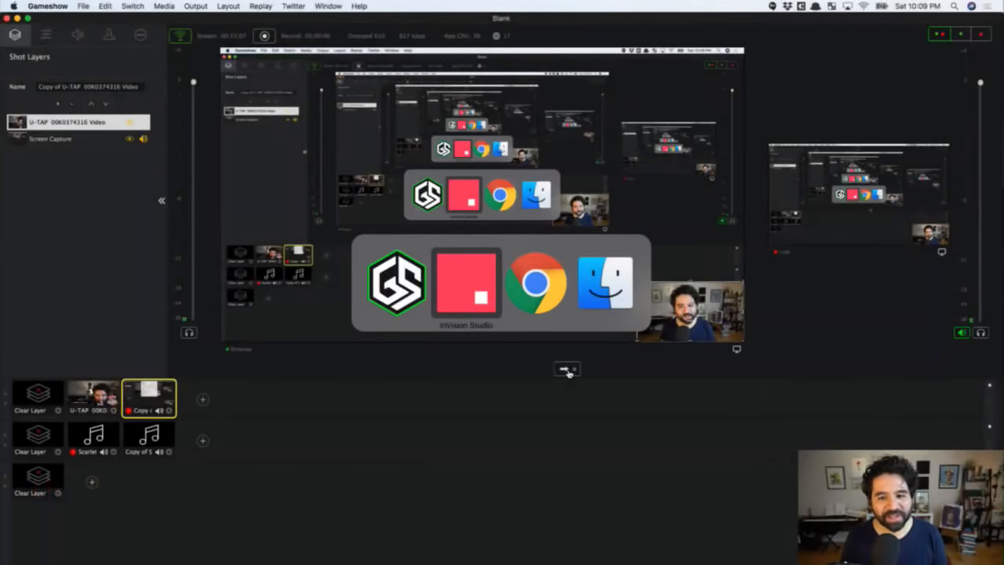
Switch back to InVision Studio and select the original Frida group on the artboard
{"action": "key", "text": "super+Tab"}
{"action": "left_click", "coordinate": [685, 162]}
{"action": "scroll", "coordinate": [685, 162], "scroll_direction": "down", "scroll_amount": 5}
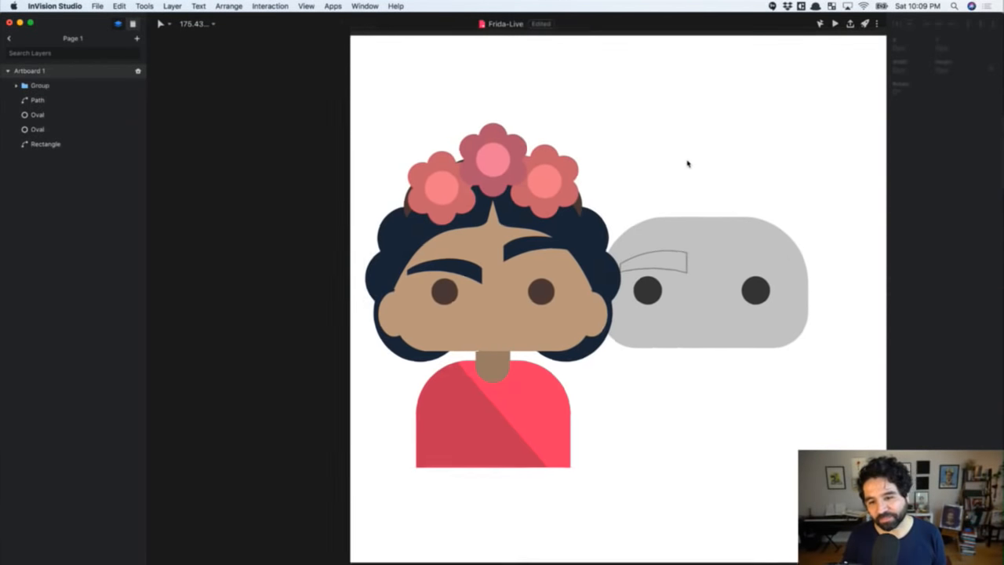
{"action": "left_click", "coordinate": [444, 247]}
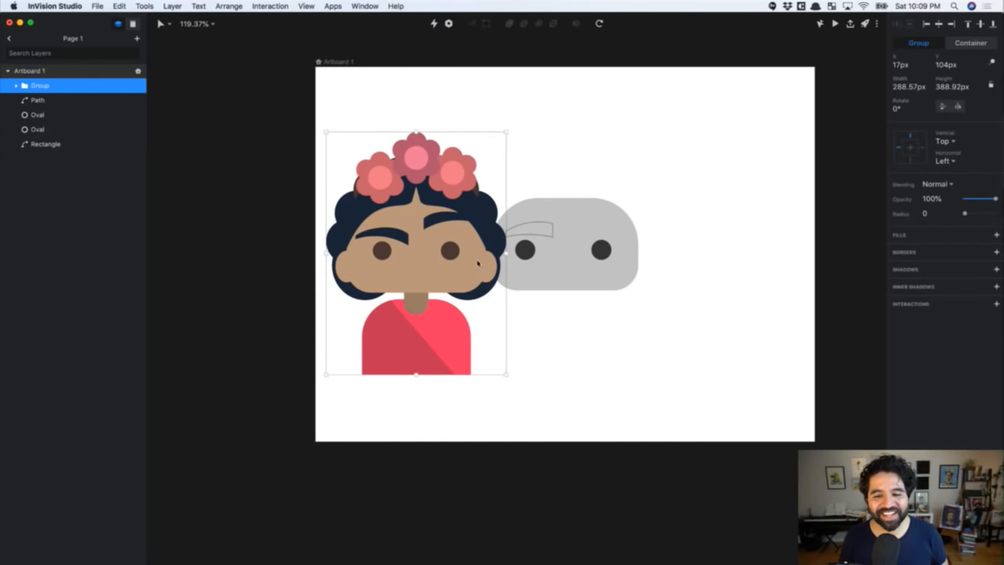
Move the original Frida group off the artboard to its left side, at about X -380 px, Y 115 px
{"action": "left_click_drag", "start_coordinate": [430, 271], "coordinate": [185, 274]}
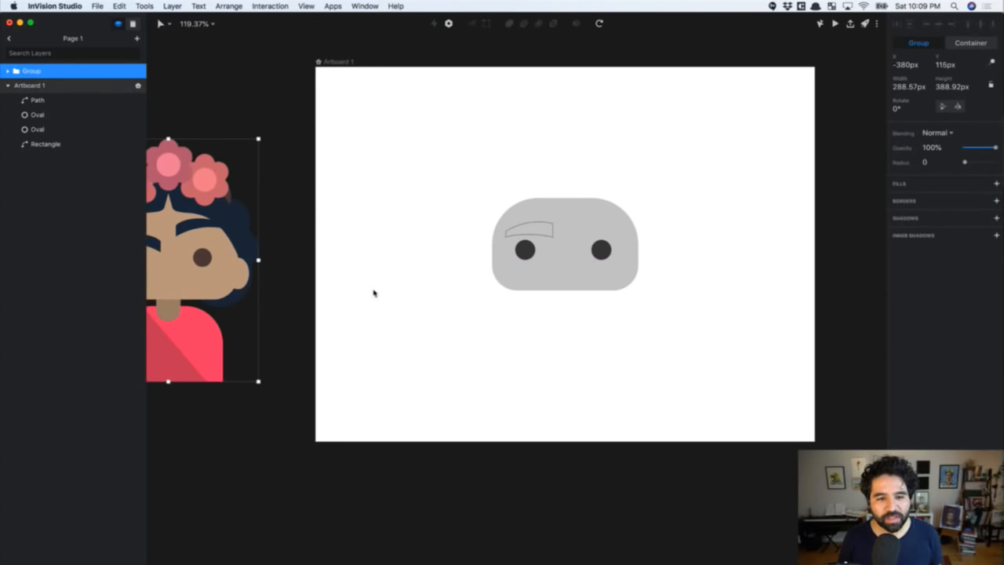
{"action": "scroll", "coordinate": [380, 287], "scroll_direction": "left", "scroll_amount": 3}
{"action": "scroll", "coordinate": [633, 236], "scroll_direction": "up", "scroll_amount": 5}
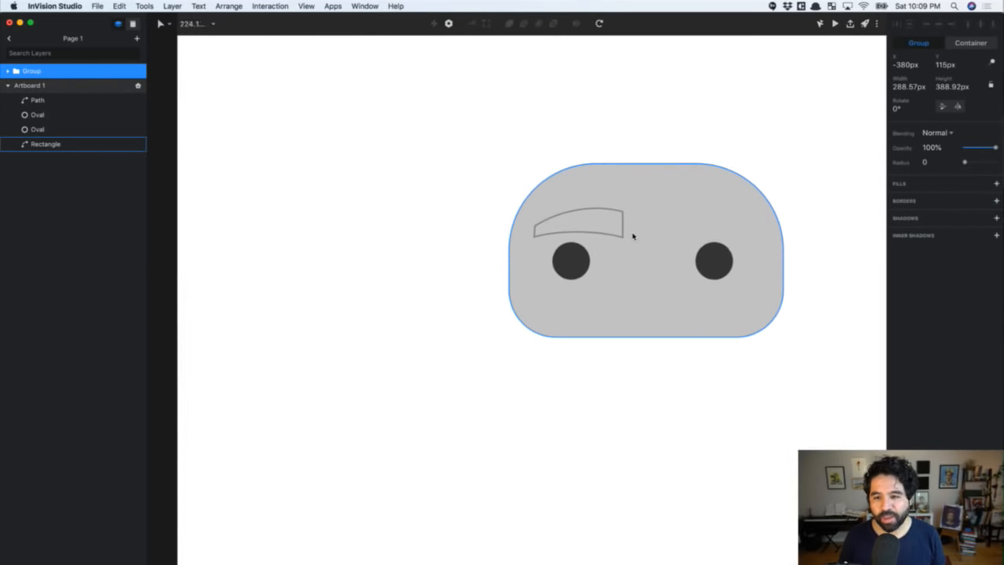
Darken the border color of the new eyebrow path to 282828
{"action": "left_click", "coordinate": [451, 233]}
{"action": "scroll", "coordinate": [443, 229], "scroll_direction": "up", "scroll_amount": 5}
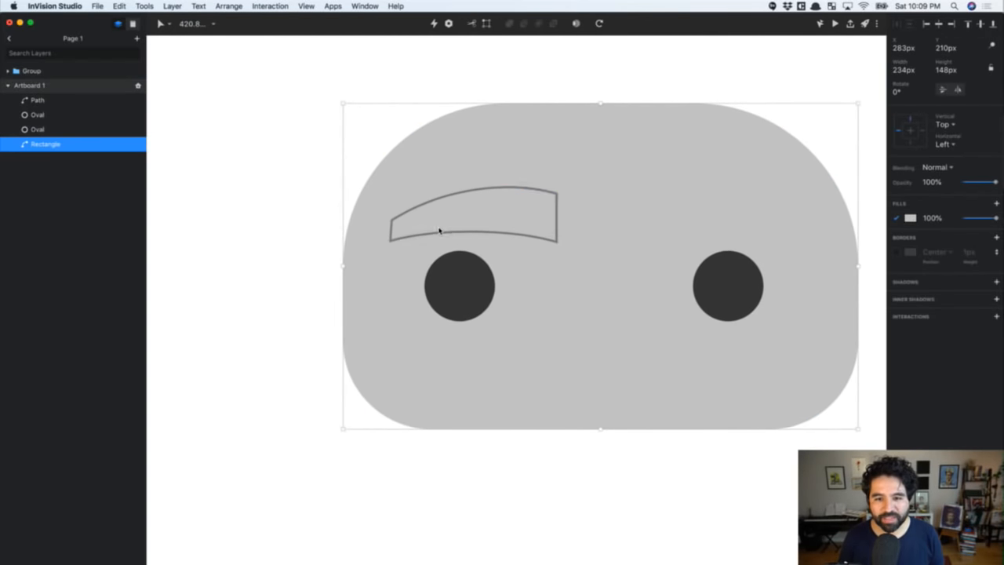
{"action": "left_click", "coordinate": [454, 209]}
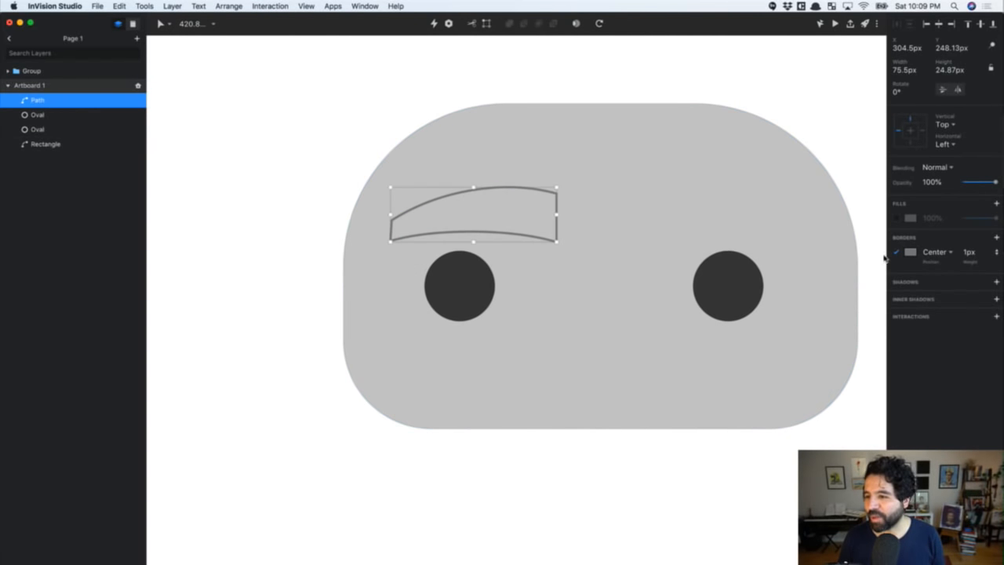
{"action": "left_click", "coordinate": [910, 253]}
{"action": "left_click_drag", "start_coordinate": [912, 332], "coordinate": [887, 334]}
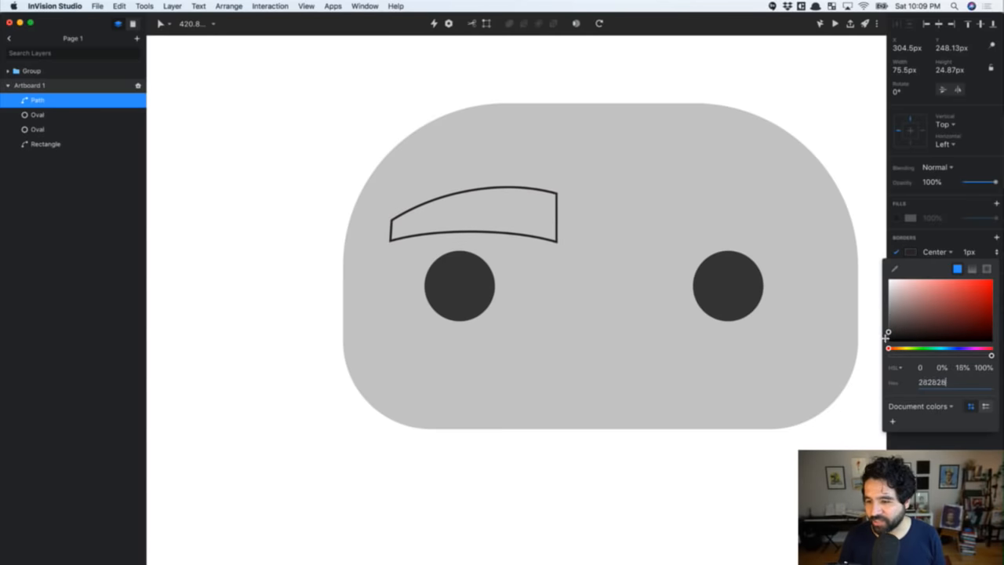
{"action": "key", "text": "Escape"}
Turn off the eyebrow's border and give it a dark grey fill, 313131
{"action": "left_click", "coordinate": [896, 251]}
{"action": "left_click", "coordinate": [897, 220]}
{"action": "left_click", "coordinate": [909, 218]}
{"action": "left_click_drag", "start_coordinate": [912, 298], "coordinate": [887, 300]}
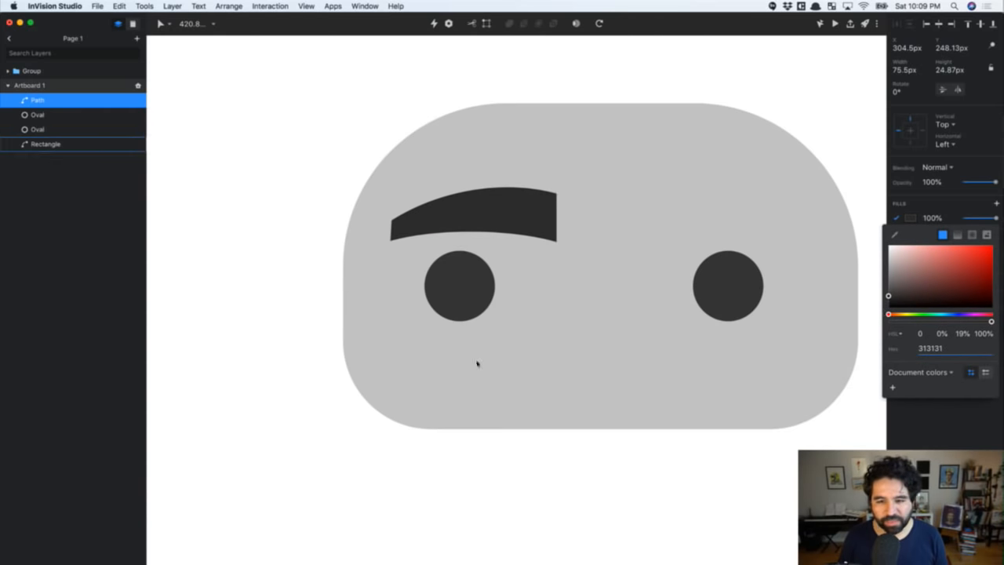
Duplicate the eyebrow above the other eye at X 420 px, Y 252 px and set the copy's horizontal constraint to Right
{"action": "left_click", "coordinate": [516, 228]}
{"action": "left_click_drag", "start_coordinate": [529, 225], "coordinate": [777, 230]}
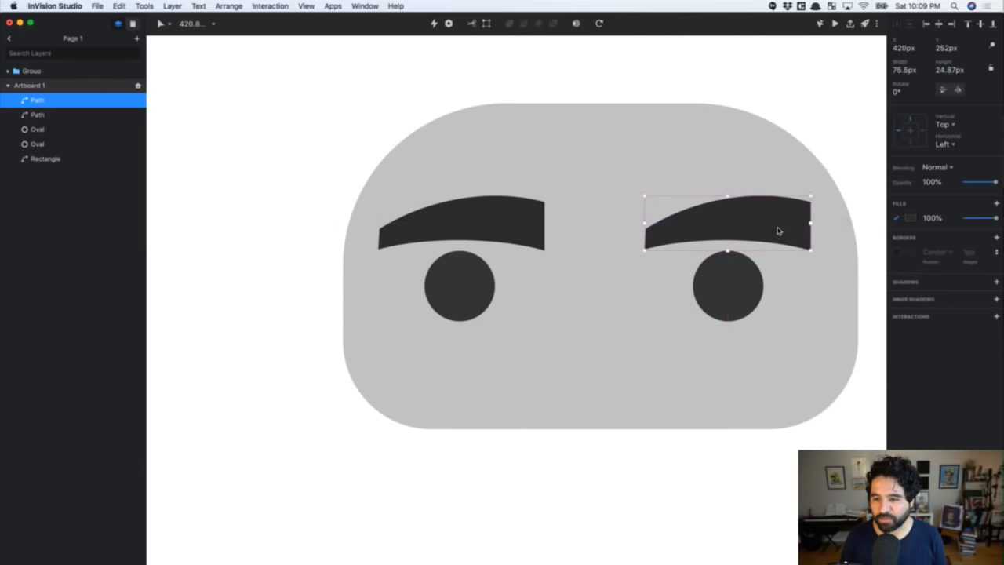
{"action": "left_click", "coordinate": [923, 147]}
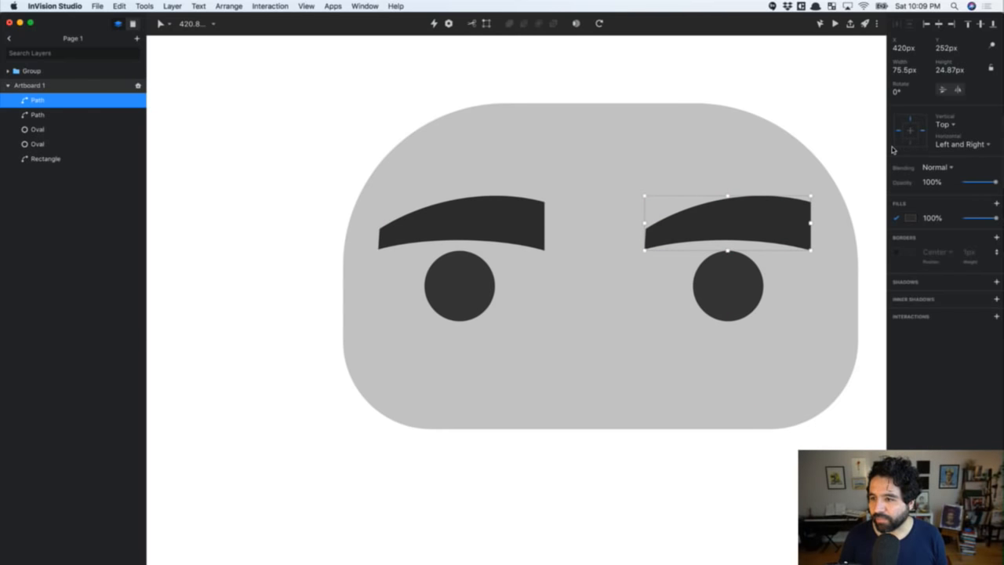
{"action": "left_click", "coordinate": [899, 145]}
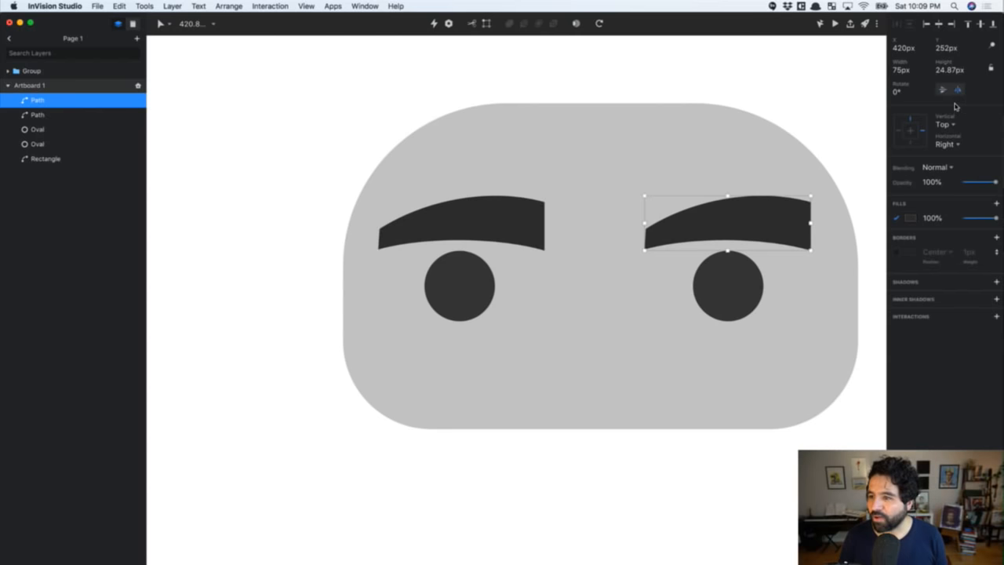
Flip the copied eyebrow horizontally so it mirrors the original one
{"action": "left_click", "coordinate": [957, 100]}
{"action": "scroll", "coordinate": [750, 288], "scroll_direction": "down", "scroll_amount": 3}
{"action": "scroll", "coordinate": [748, 290], "scroll_direction": "left", "scroll_amount": 5}
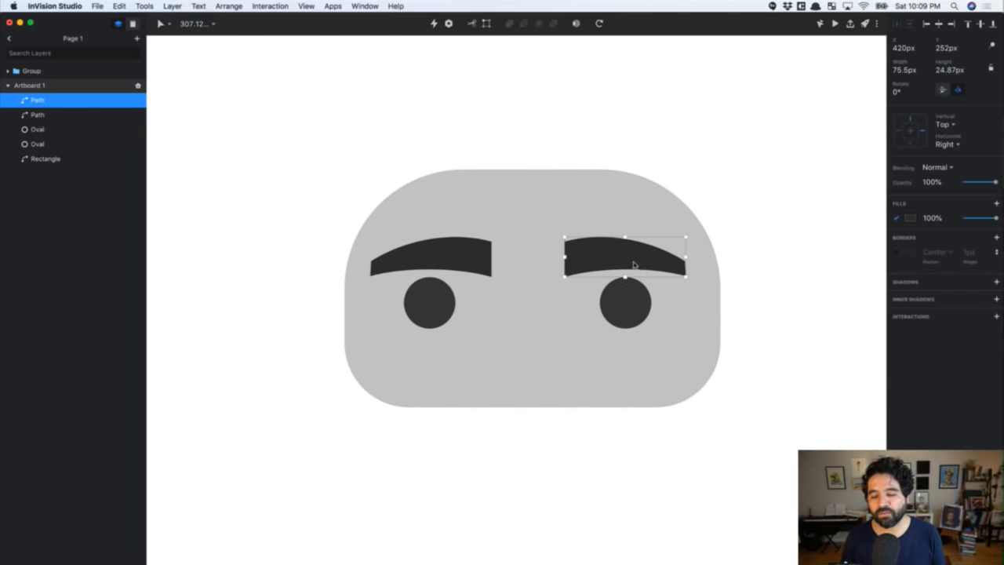
Toggle the copied eyebrow's horizontal flip off and on again
{"action": "left_click", "coordinate": [944, 102]}
{"action": "left_click", "coordinate": [944, 103]}
{"action": "left_click", "coordinate": [957, 102]}
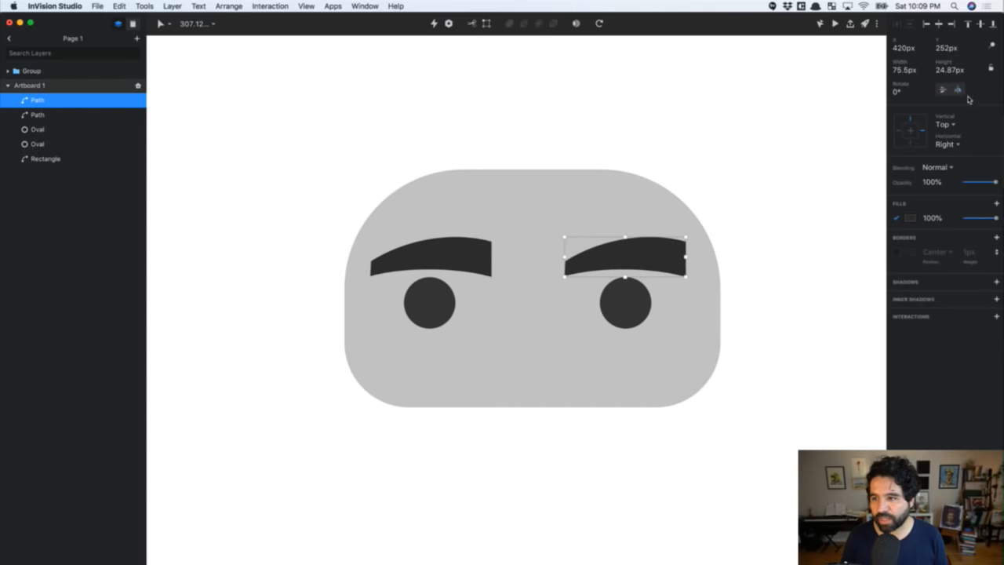
{"action": "left_click", "coordinate": [957, 104]}
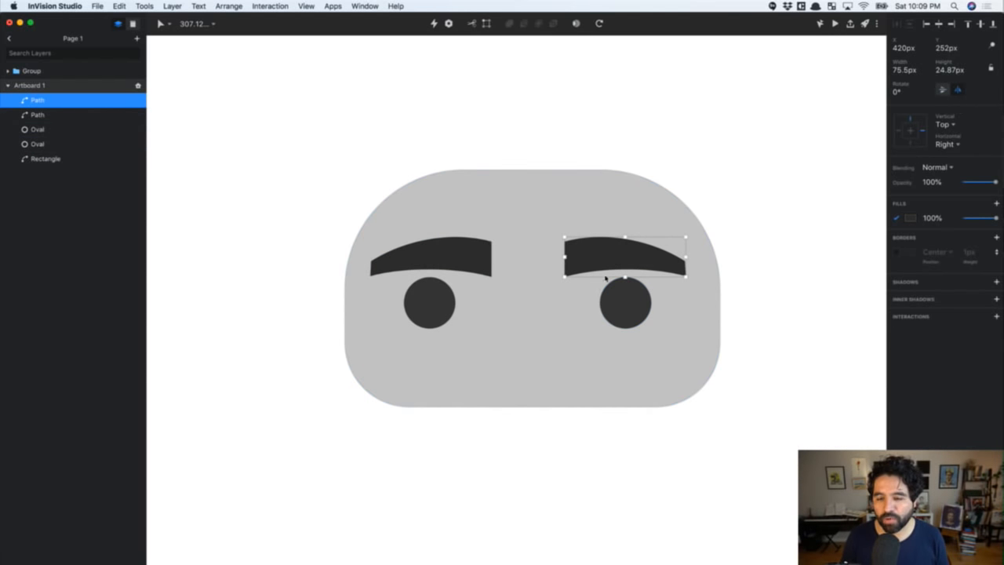
Raise the mirrored eyebrow above its eye to about Y 234 px
{"action": "scroll", "coordinate": [604, 269], "scroll_direction": "up", "scroll_amount": 3}
{"action": "left_click_drag", "start_coordinate": [605, 269], "coordinate": [600, 227]}
{"action": "scroll", "coordinate": [587, 300], "scroll_direction": "down", "scroll_amount": 3}
Compare the new face's eyebrows and proportions with the original Frida illustration
{"action": "scroll", "coordinate": [586, 300], "scroll_direction": "down", "scroll_amount": 3}
{"action": "scroll", "coordinate": [588, 296], "scroll_direction": "left", "scroll_amount": 10}
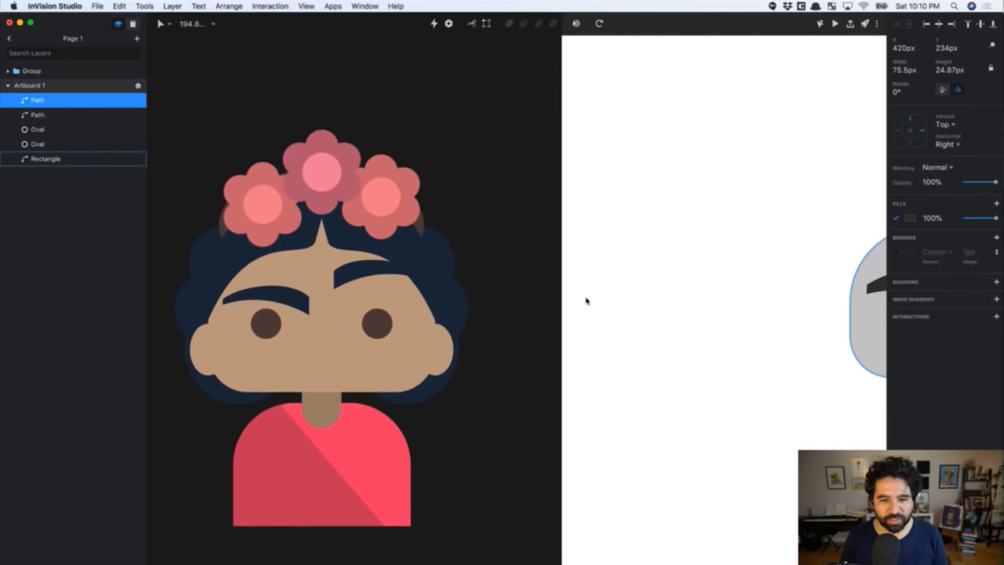
{"action": "scroll", "coordinate": [606, 309], "scroll_direction": "right", "scroll_amount": 10}
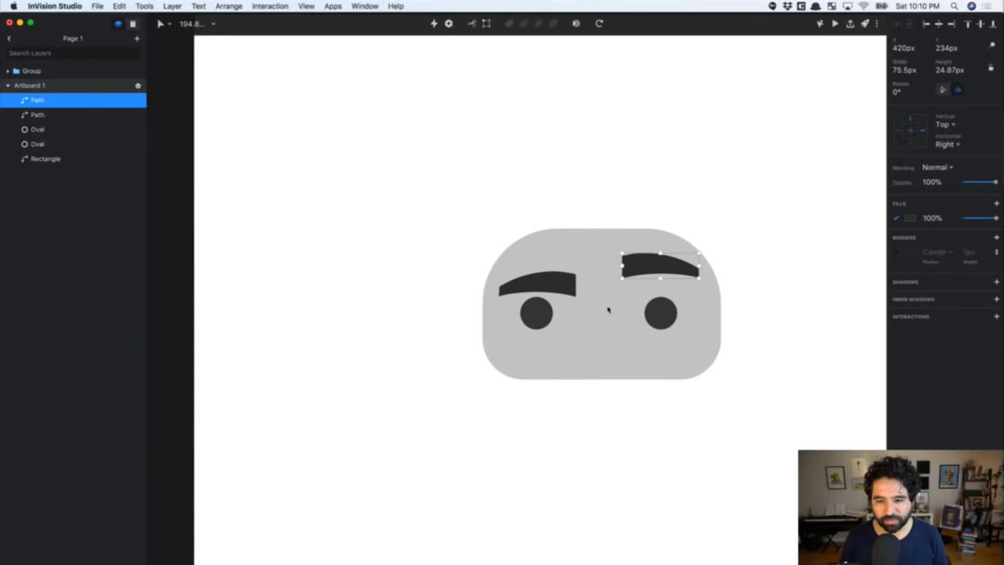
{"action": "scroll", "coordinate": [605, 307], "scroll_direction": "up", "scroll_amount": 3}
{"action": "scroll", "coordinate": [606, 307], "scroll_direction": "down", "scroll_amount": 5}
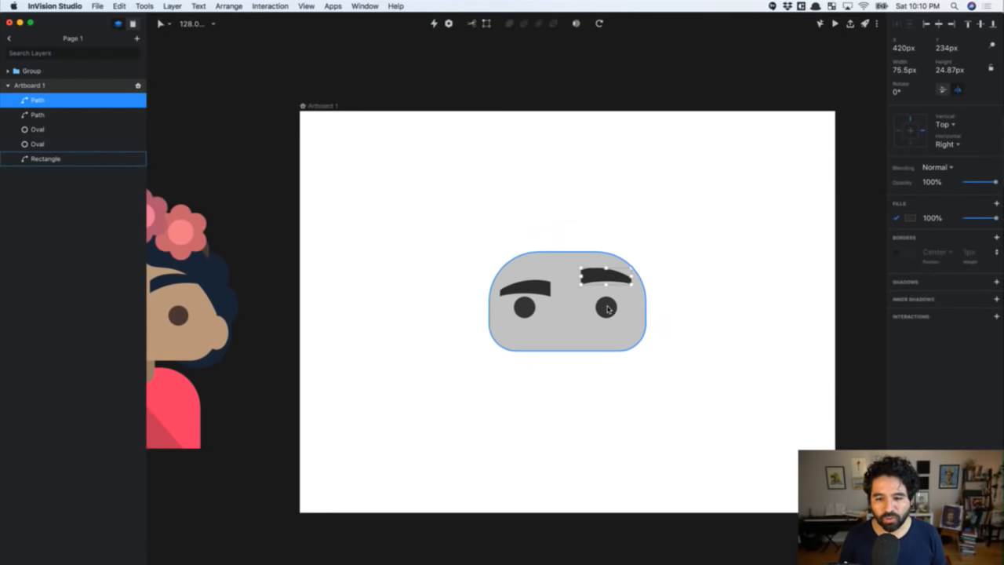
{"action": "scroll", "coordinate": [606, 306], "scroll_direction": "left", "scroll_amount": 8}
{"action": "scroll", "coordinate": [706, 352], "scroll_direction": "right", "scroll_amount": 8}
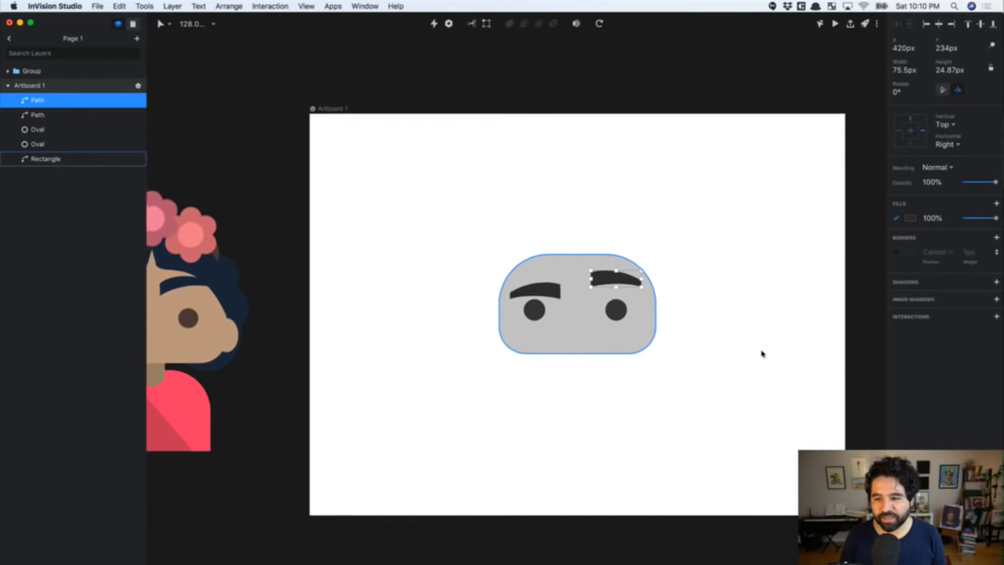
Draw a rectangle about 45 × 74 px overlapping the chin as the neck and set its corner radius to 100
{"action": "key", "text": "z"}
{"action": "left_click_drag", "start_coordinate": [437, 198], "coordinate": [639, 407]}
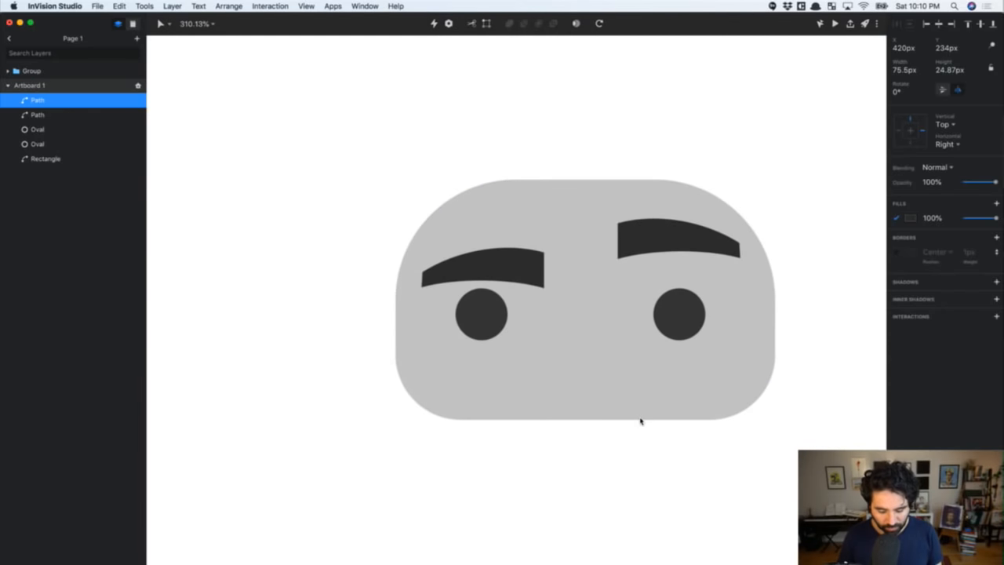
{"action": "key", "text": "r"}
{"action": "mouse_move", "coordinate": [555, 354]}
{"action": "left_mouse_down"}
{"action": "mouse_move", "coordinate": [640, 477]}
{"action": "mouse_move", "coordinate": [618, 466]}
{"action": "mouse_move", "coordinate": [628, 475]}
{"action": "left_mouse_up"}
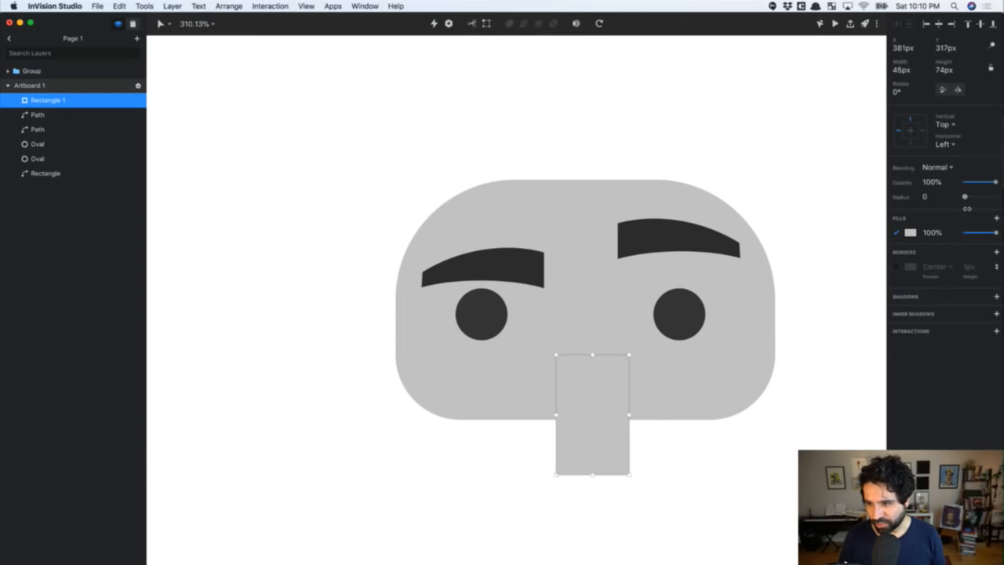
{"action": "left_click_drag", "start_coordinate": [967, 208], "coordinate": [995, 198]}
{"action": "scroll", "coordinate": [562, 475], "scroll_direction": "right", "scroll_amount": 5}
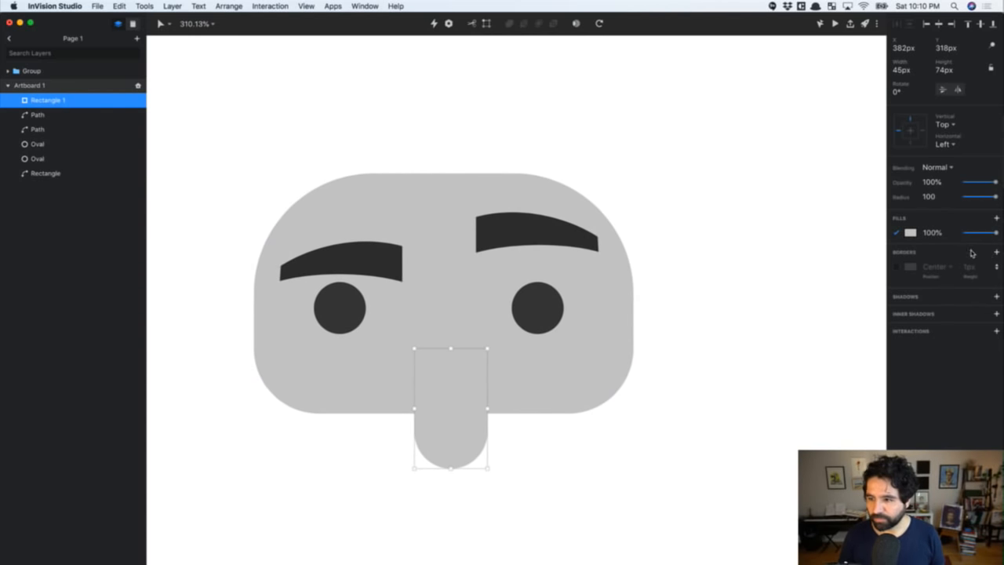
Fill the neck shape with mid grey 8a8a8a
{"action": "left_click", "coordinate": [911, 233]}
{"action": "type", "text": "8a8a8a"}
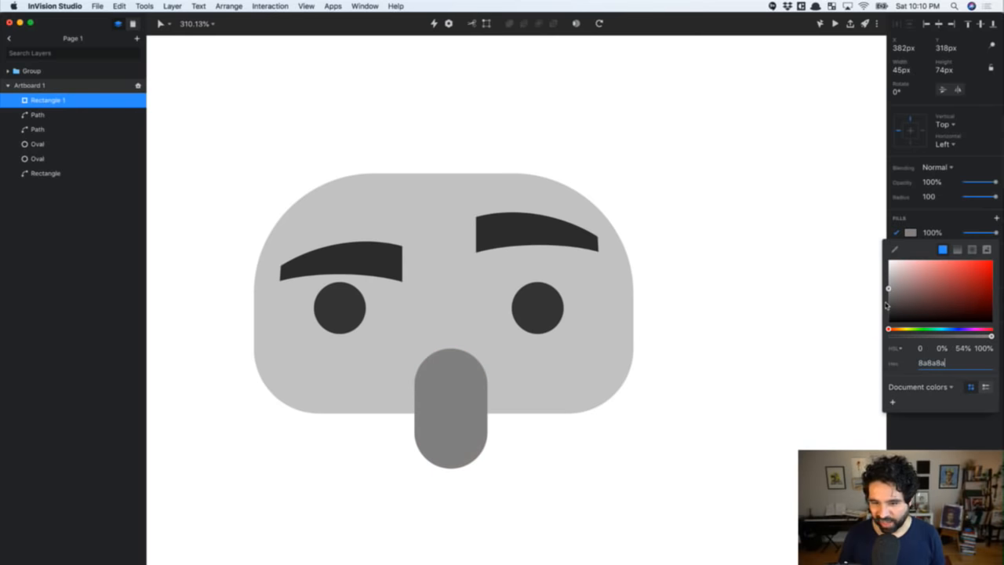
{"action": "left_click", "coordinate": [460, 427]}
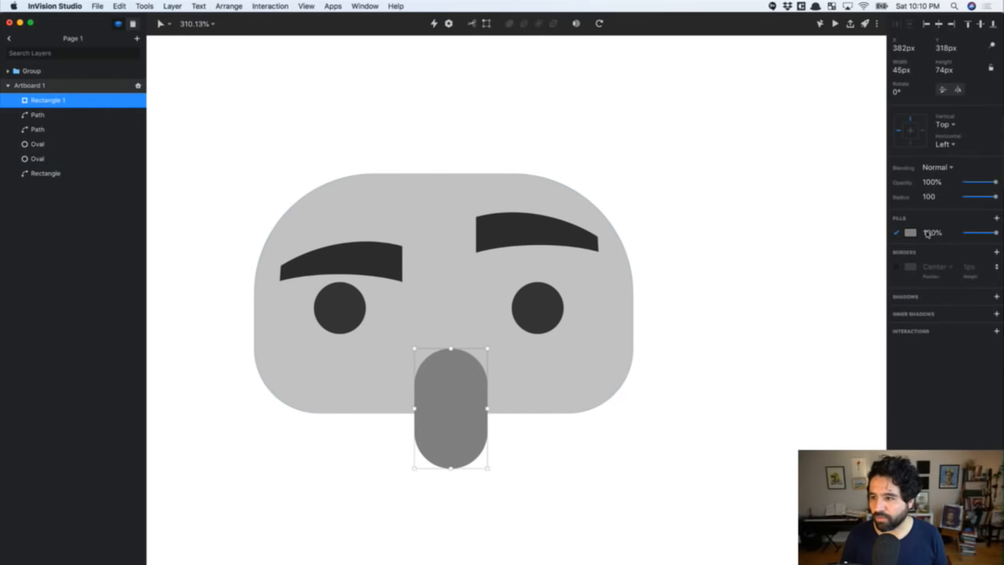
Send the neck behind the head and center it horizontally on the artboard
{"action": "key", "text": "ctrl+alt+super+Down"}
{"action": "scroll", "coordinate": [547, 410], "scroll_direction": "left", "scroll_amount": 5}
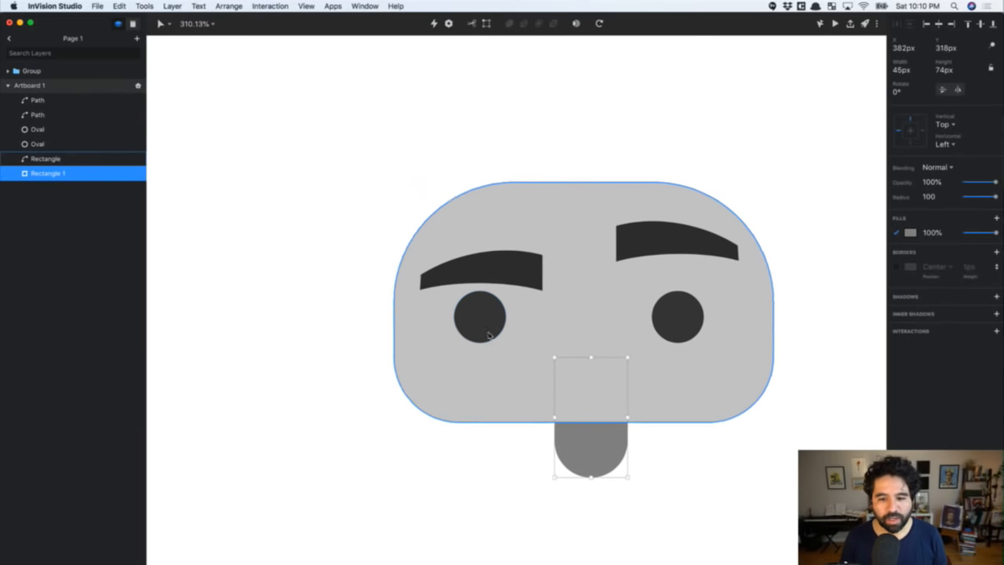
{"action": "left_click", "coordinate": [936, 24]}
{"action": "scroll", "coordinate": [677, 323], "scroll_direction": "down", "scroll_amount": 3}
{"action": "left_click", "coordinate": [682, 367]}
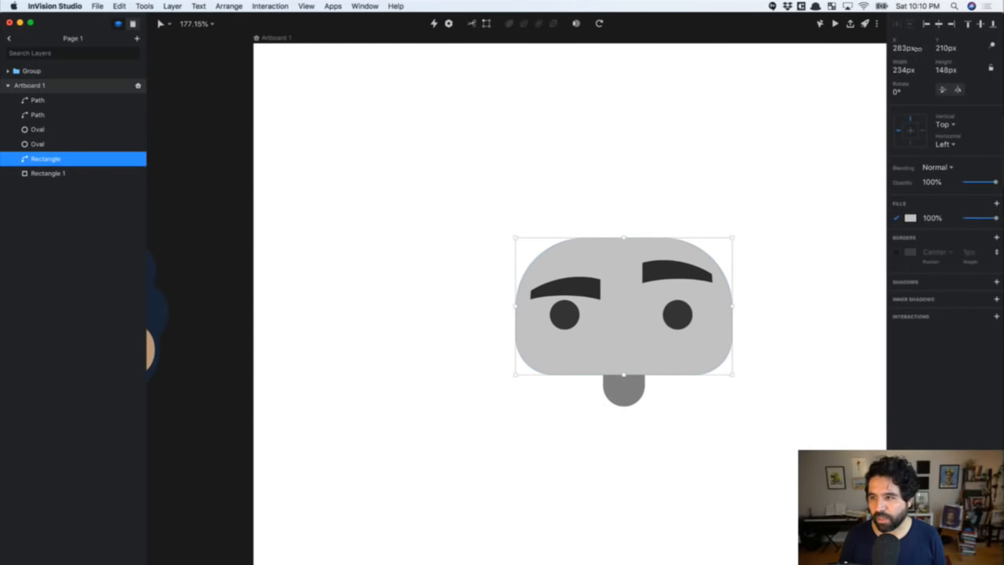
Select both eyebrows together and nudge them down by 1 px
{"action": "scroll", "coordinate": [645, 267], "scroll_direction": "right", "scroll_amount": 5}
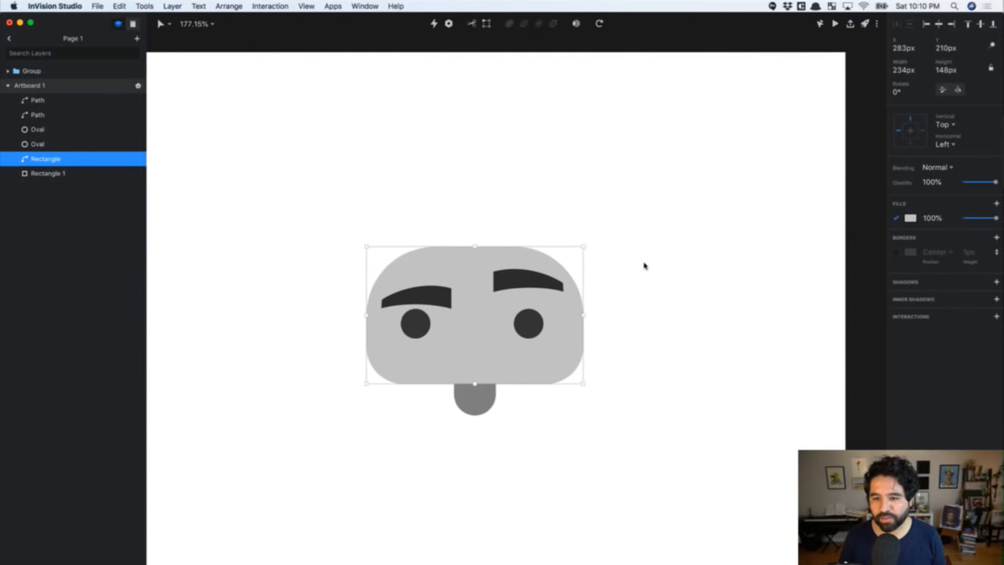
{"action": "left_click", "coordinate": [526, 298]}
{"action": "left_click", "coordinate": [424, 301], "text": "shift"}
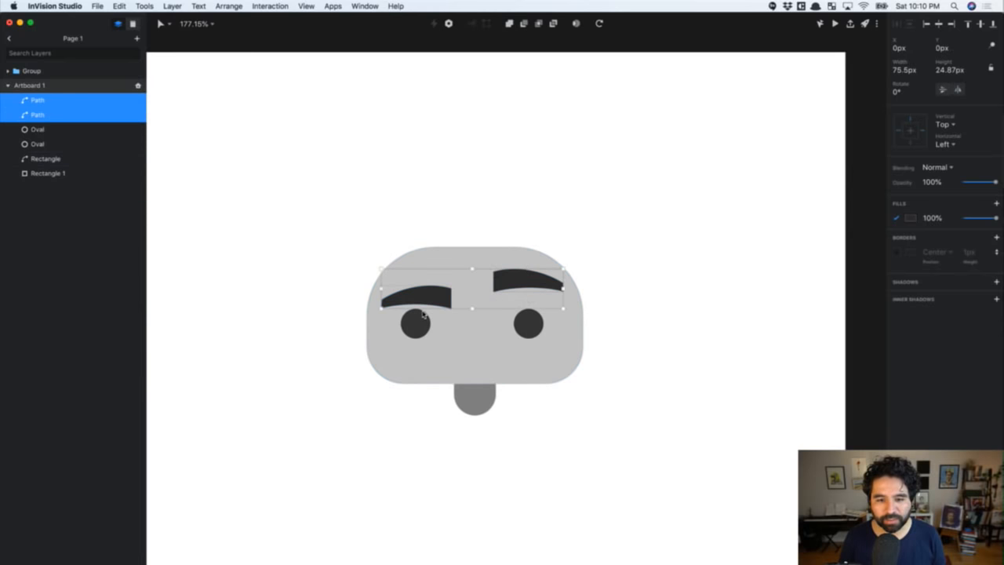
{"action": "left_click", "coordinate": [443, 464]}
Draw a rectangle about 185 × 117 px below the head as the torso and center it horizontally on the artboard
{"action": "scroll", "coordinate": [445, 465], "scroll_direction": "left", "scroll_amount": 8}
{"action": "scroll", "coordinate": [444, 464], "scroll_direction": "left", "scroll_amount": 6}
{"action": "scroll", "coordinate": [445, 464], "scroll_direction": "down", "scroll_amount": 3}
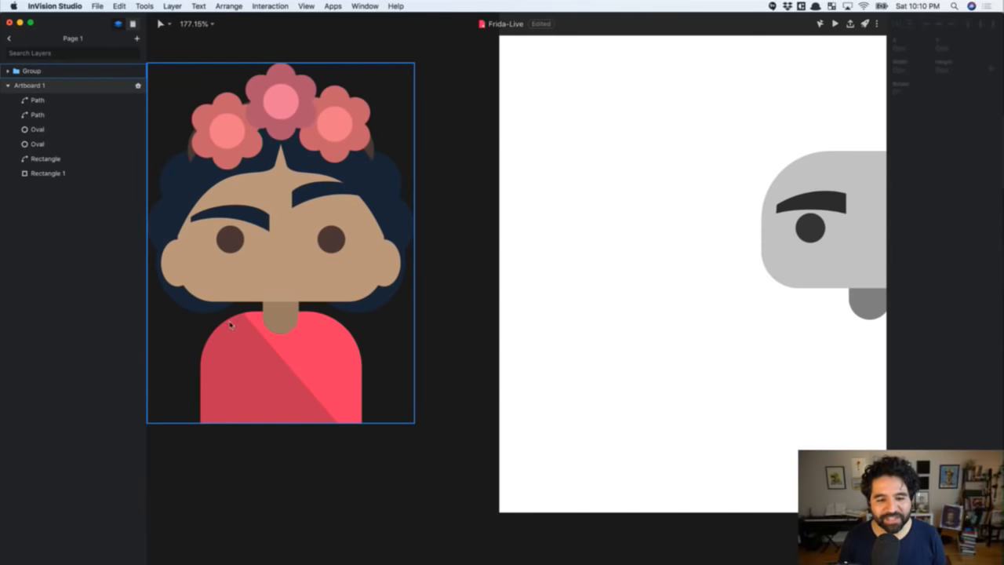
{"action": "scroll", "coordinate": [679, 339], "scroll_direction": "right", "scroll_amount": 10}
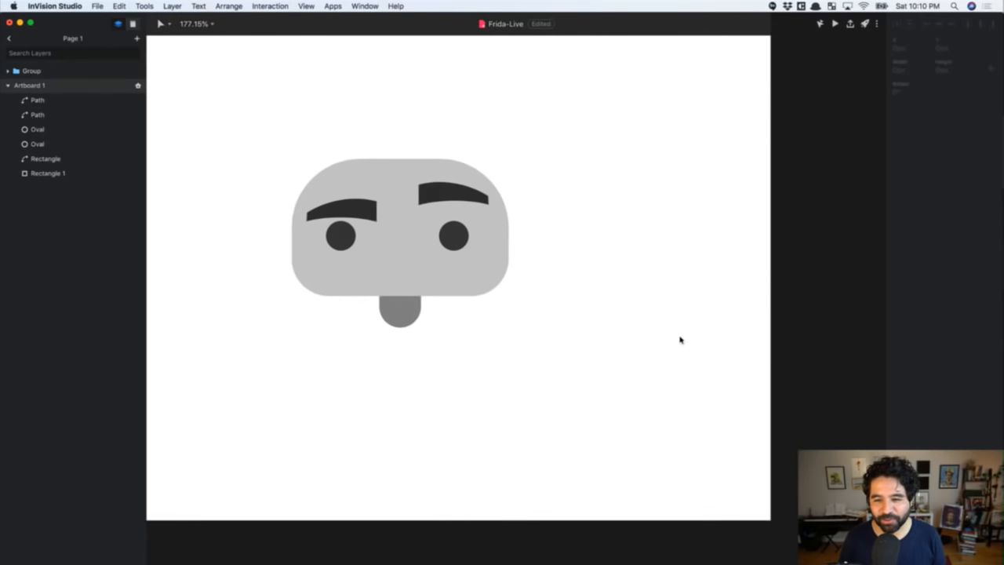
{"action": "scroll", "coordinate": [680, 340], "scroll_direction": "left", "scroll_amount": 3}
{"action": "key", "text": "r"}
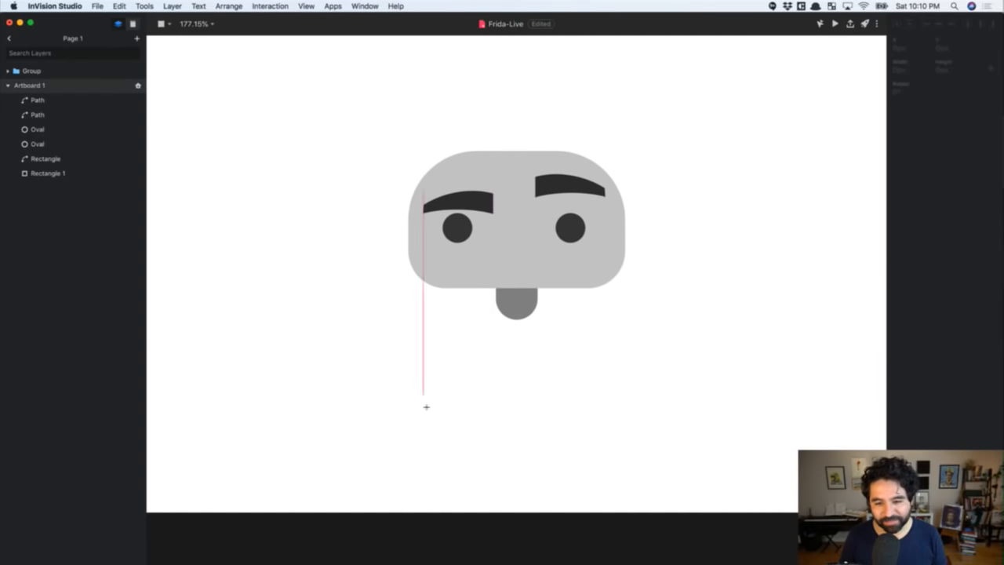
{"action": "left_click_drag", "start_coordinate": [433, 408], "coordinate": [606, 313]}
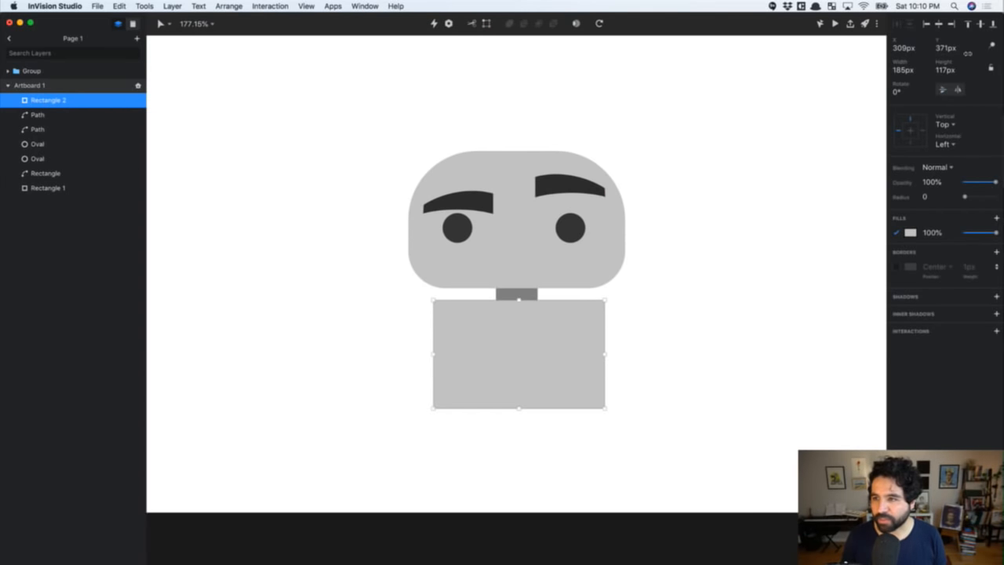
{"action": "left_click", "coordinate": [939, 24]}
Round the torso's two upper corners to 57 and send the torso behind the neck
{"action": "double_click", "coordinate": [511, 381]}
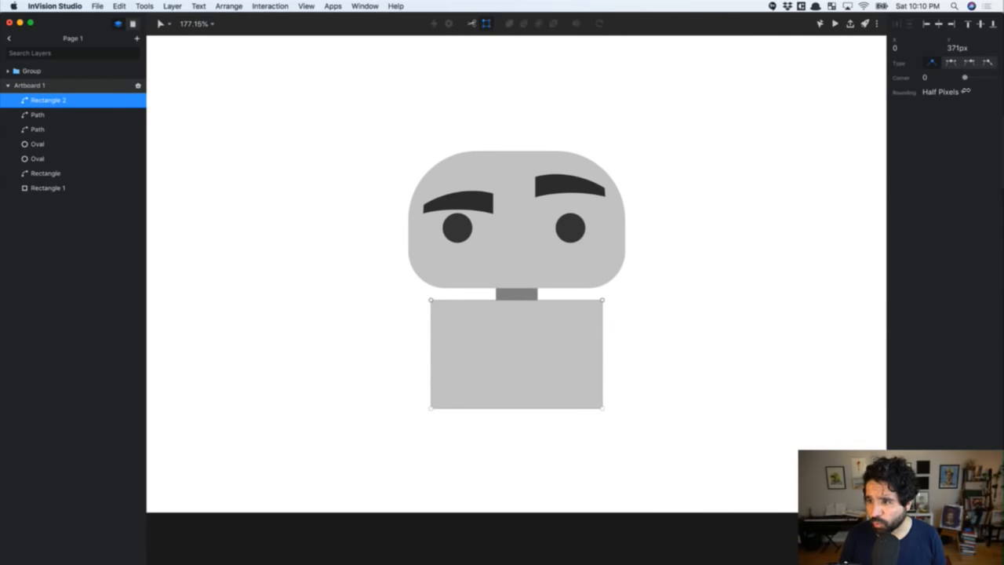
{"action": "mouse_move", "coordinate": [965, 77]}
{"action": "left_mouse_down"}
{"action": "mouse_move", "coordinate": [996, 77]}
{"action": "mouse_move", "coordinate": [971, 98]}
{"action": "mouse_move", "coordinate": [982, 77]}
{"action": "left_mouse_up"}
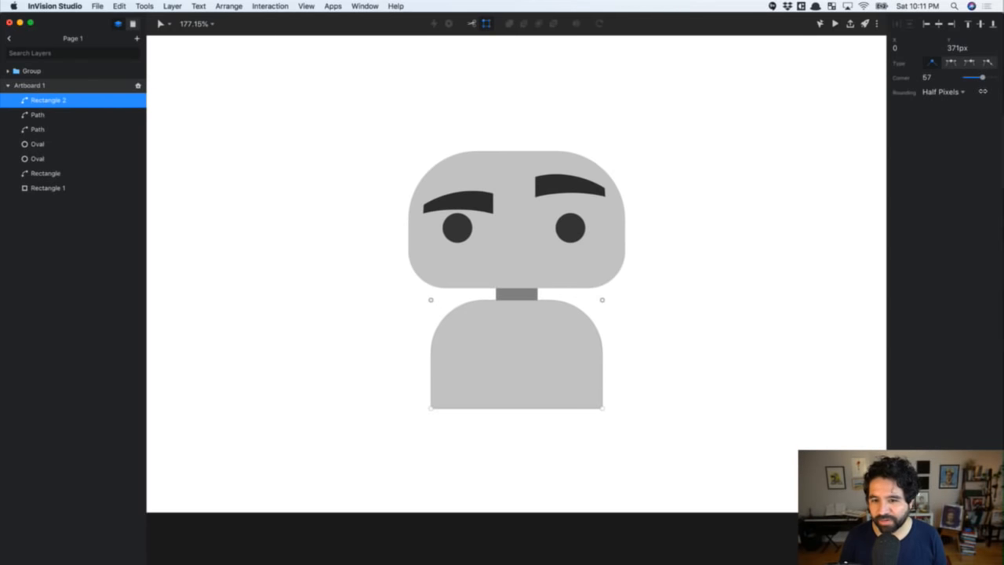
{"action": "left_click", "coordinate": [681, 322]}
{"action": "left_click", "coordinate": [499, 388]}
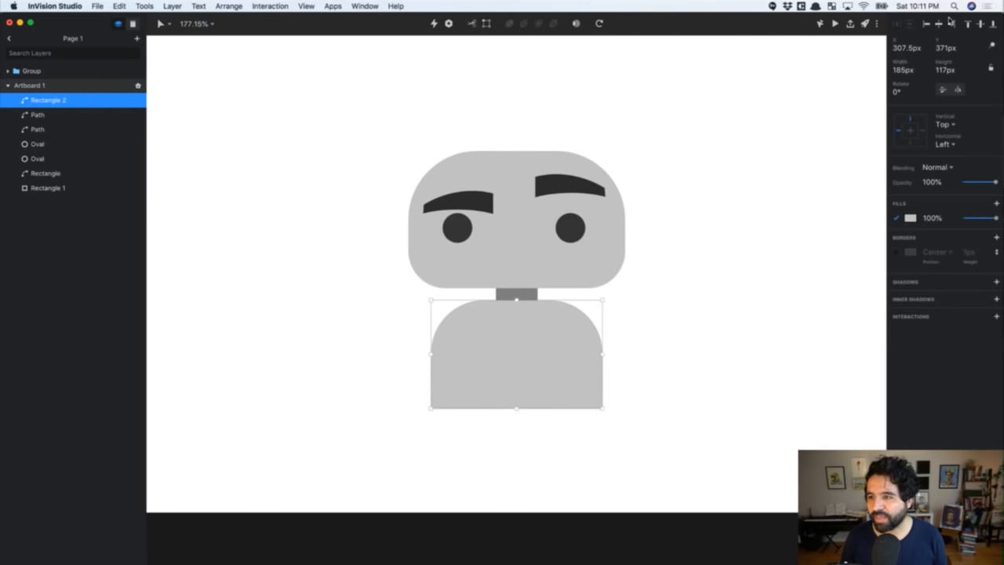
{"action": "key", "text": "super+alt+bracketleft"}
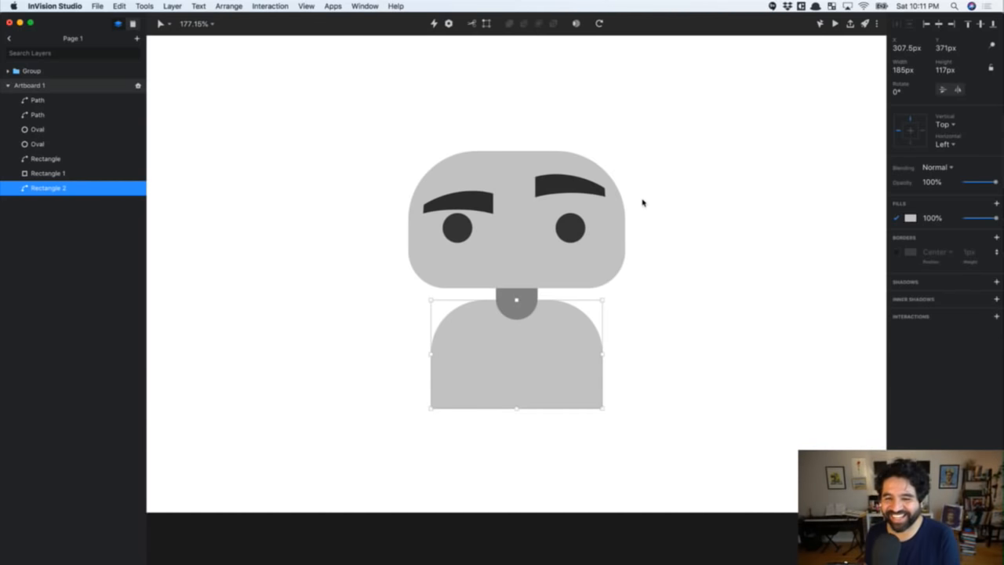
{"action": "left_click", "coordinate": [579, 192]}
{"action": "scroll", "coordinate": [579, 192], "scroll_direction": "up", "scroll_amount": 2}
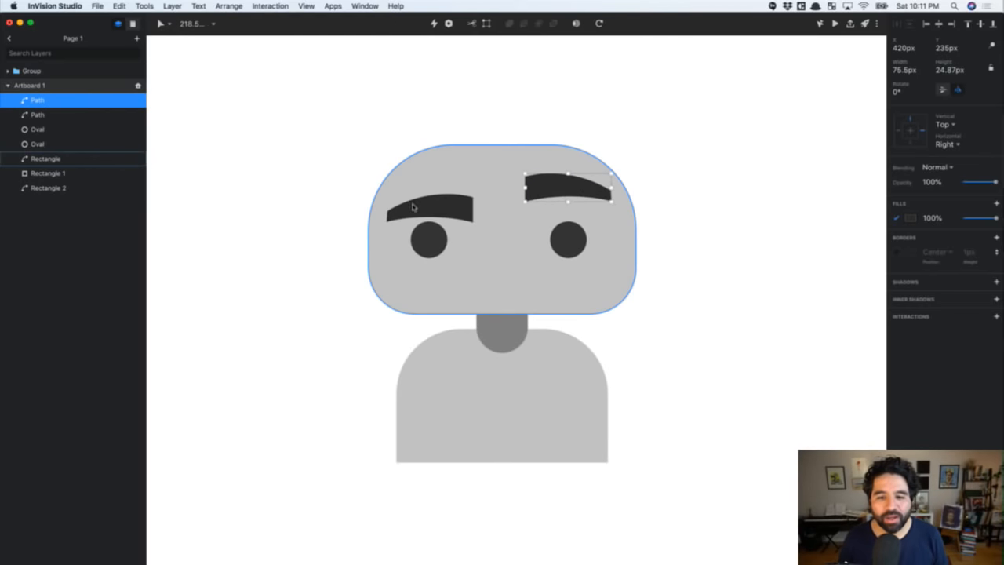
{"action": "left_click", "coordinate": [350, 144]}
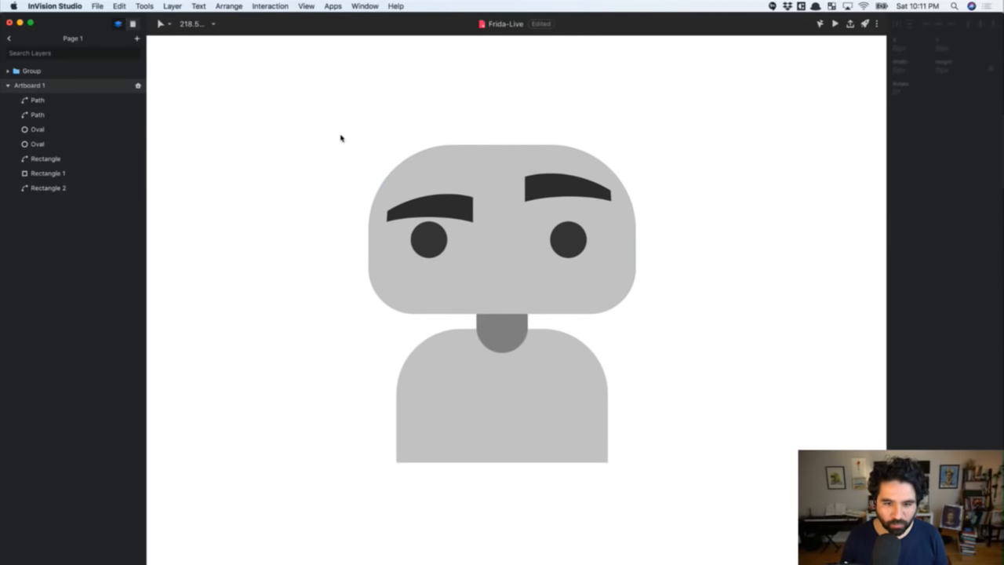
Raise the torso's top edge so it is 120 px tall, and lengthen the neck slightly downward over it
{"action": "scroll", "coordinate": [340, 138], "scroll_direction": "down", "scroll_amount": 2}
{"action": "left_click_drag", "start_coordinate": [321, 105], "coordinate": [608, 401]}
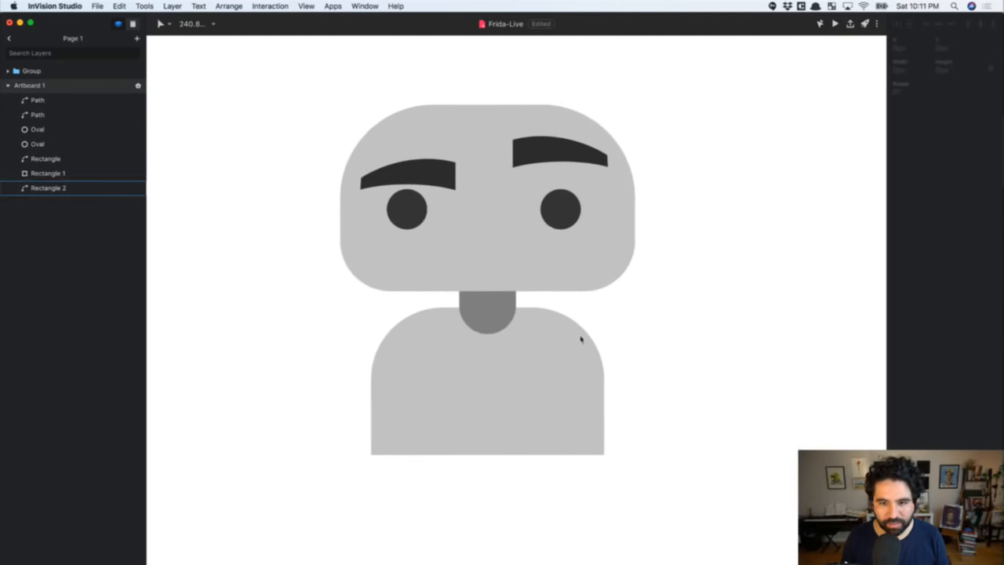
{"action": "left_click", "coordinate": [546, 363]}
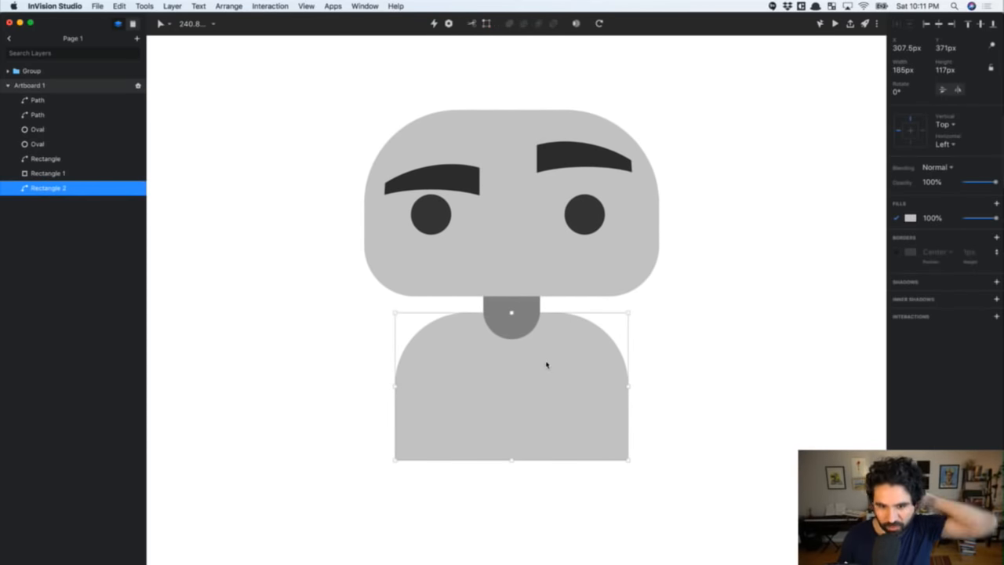
{"action": "left_click", "coordinate": [512, 333]}
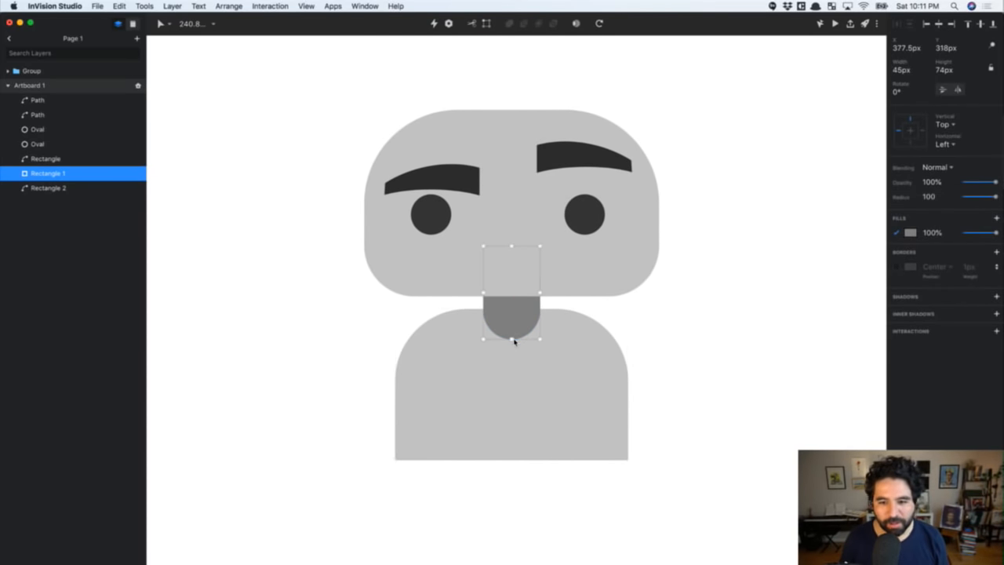
{"action": "left_click_drag", "start_coordinate": [513, 340], "coordinate": [514, 343]}
{"action": "left_click", "coordinate": [436, 380]}
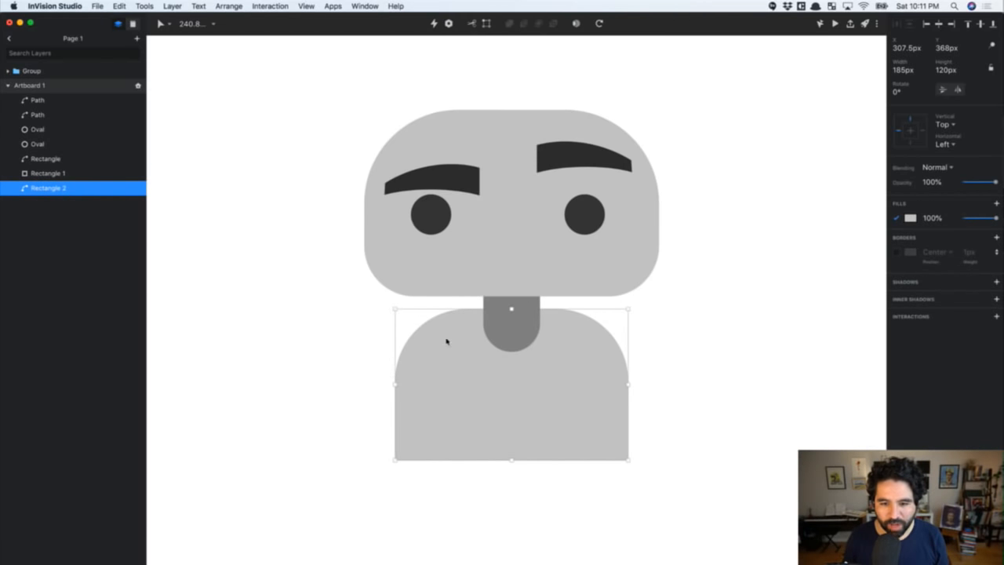
Examine the diagonal shading on the reference character's shirt and compare it with the plain torso
{"action": "scroll", "coordinate": [629, 473], "scroll_direction": "down", "scroll_amount": 3}
{"action": "scroll", "coordinate": [630, 472], "scroll_direction": "left", "scroll_amount": 5}
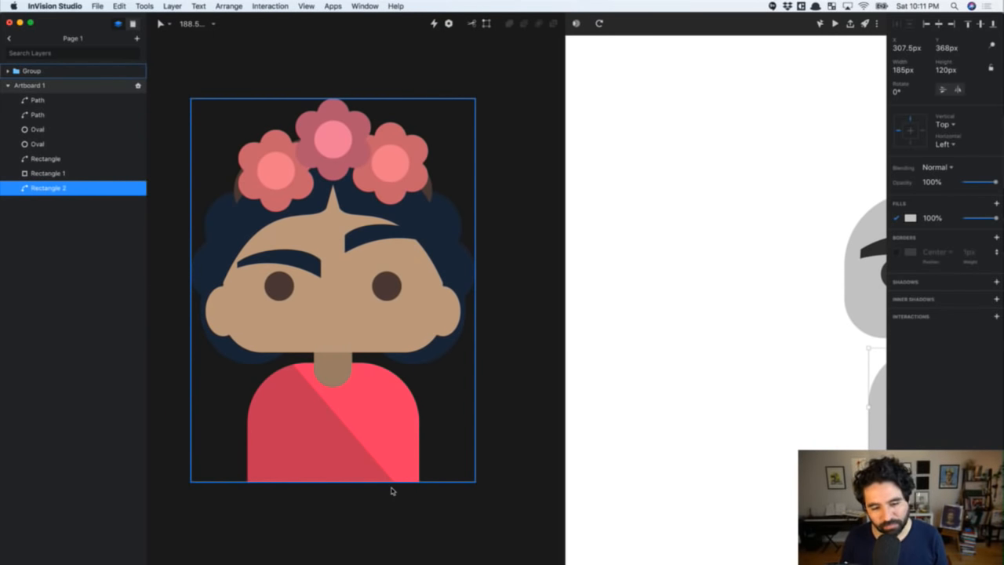
{"action": "scroll", "coordinate": [392, 491], "scroll_direction": "right", "scroll_amount": 10}
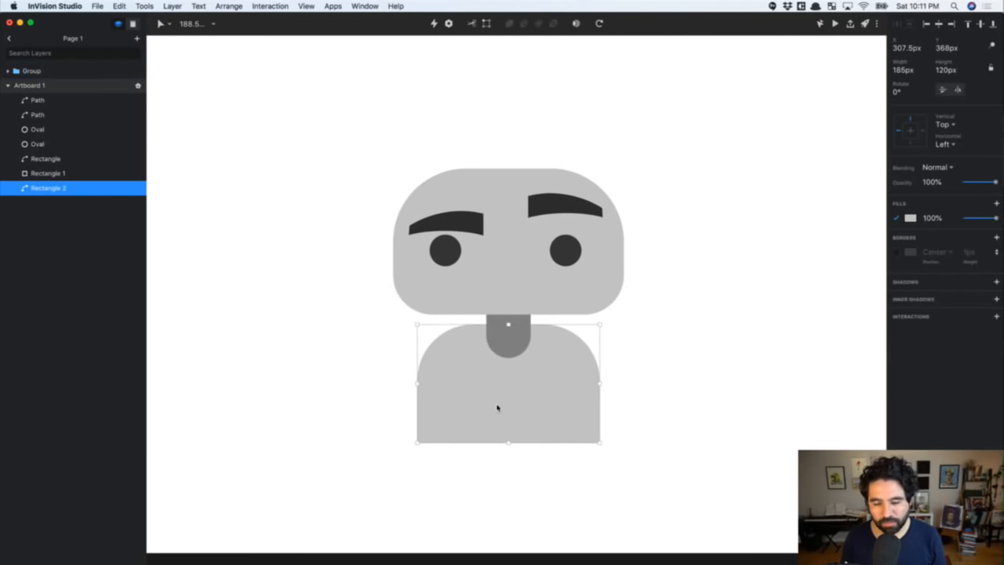
{"action": "scroll", "coordinate": [497, 407], "scroll_direction": "right", "scroll_amount": 4}
{"action": "scroll", "coordinate": [497, 407], "scroll_direction": "down", "scroll_amount": 2}
{"action": "scroll", "coordinate": [498, 408], "scroll_direction": "left", "scroll_amount": 10}
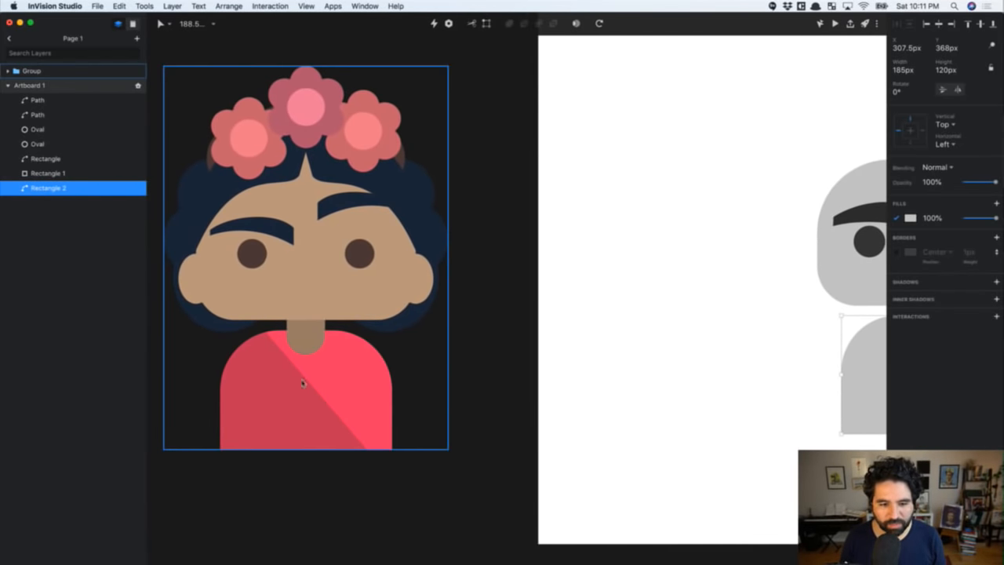
{"action": "scroll", "coordinate": [564, 523], "scroll_direction": "right", "scroll_amount": 12}
{"action": "scroll", "coordinate": [564, 523], "scroll_direction": "left", "scroll_amount": 8}
{"action": "scroll", "coordinate": [563, 522], "scroll_direction": "down", "scroll_amount": 3}
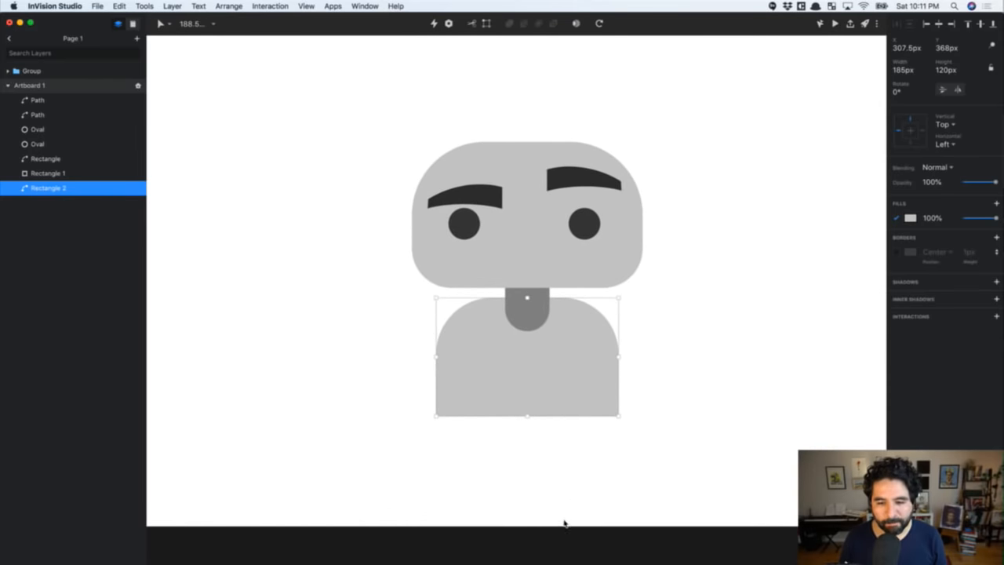
Duplicate the torso in place and change the copy's fill to dark gray
{"action": "key", "text": "super+d"}
{"action": "left_click", "coordinate": [909, 219]}
{"action": "left_click_drag", "start_coordinate": [923, 259], "coordinate": [885, 288]}
{"action": "left_click", "coordinate": [570, 365]}
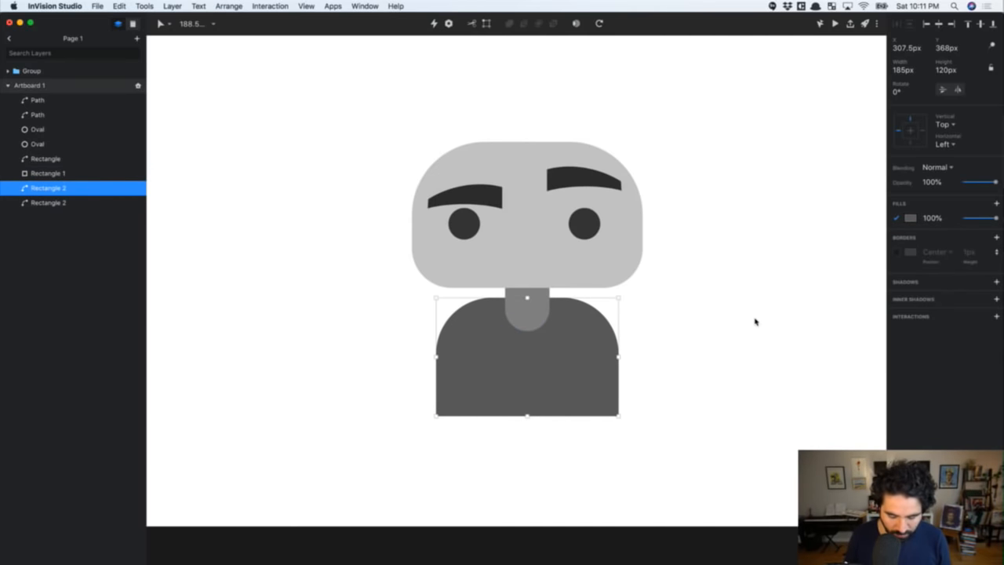
Draw a closed four-point path about 166 × 133 px over the torso's right side, its left edge running diagonally from shoulder to hem
{"action": "key", "text": "Return"}
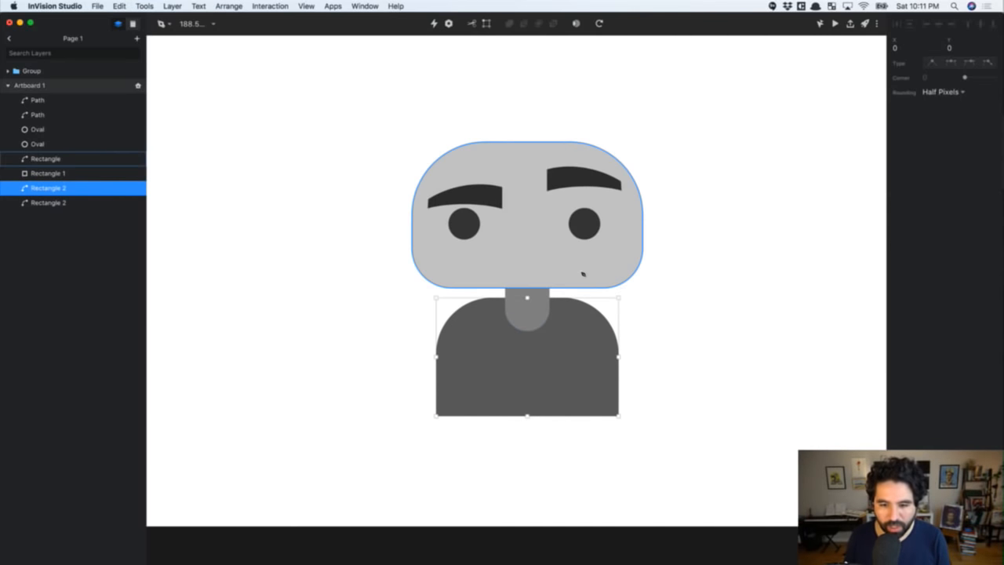
{"action": "key", "text": "p"}
{"action": "left_click", "coordinate": [472, 292]}
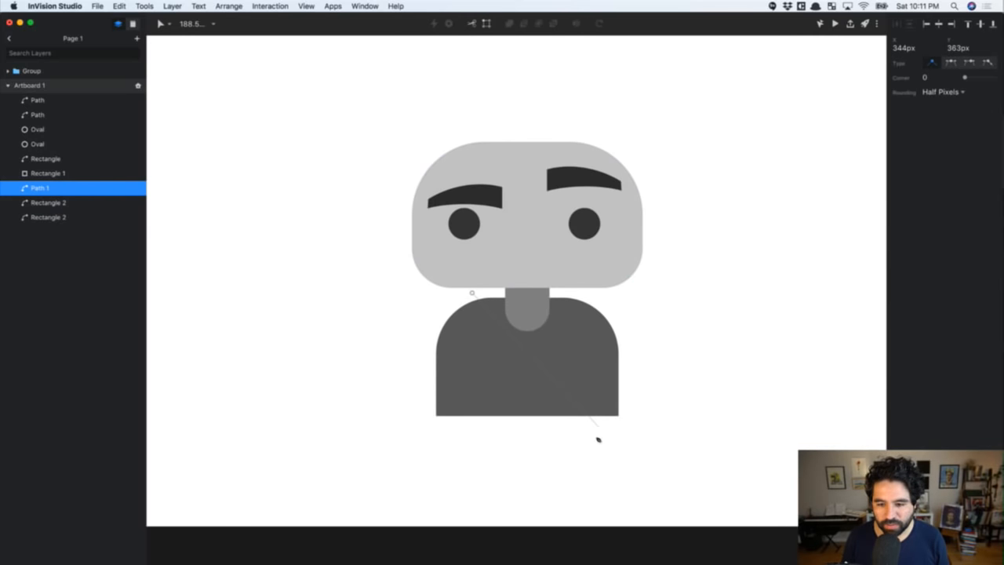
{"action": "left_click", "coordinate": [594, 422]}
{"action": "left_click", "coordinate": [635, 424]}
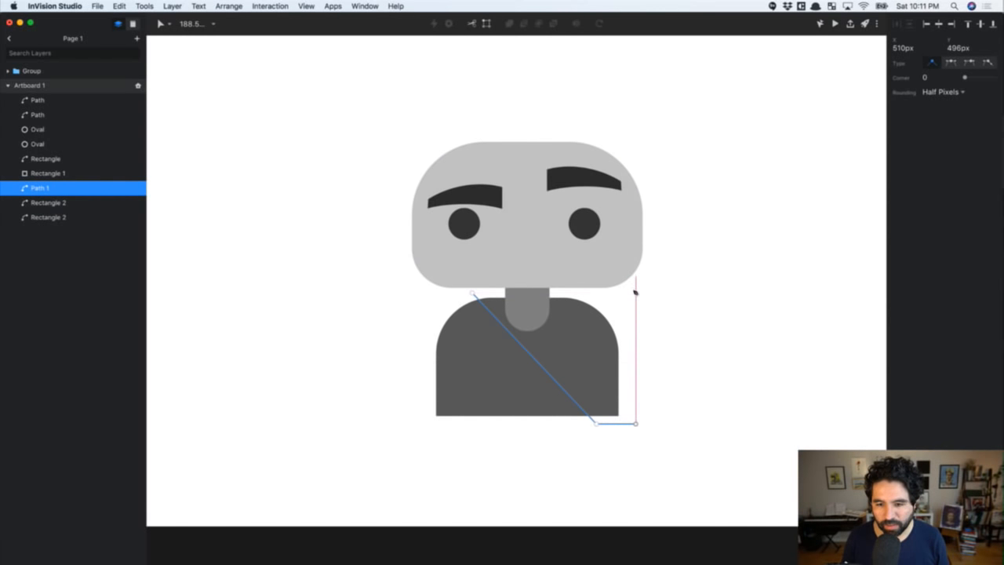
{"action": "left_click", "coordinate": [635, 293]}
{"action": "left_click", "coordinate": [471, 293]}
{"action": "key", "text": "Escape"}
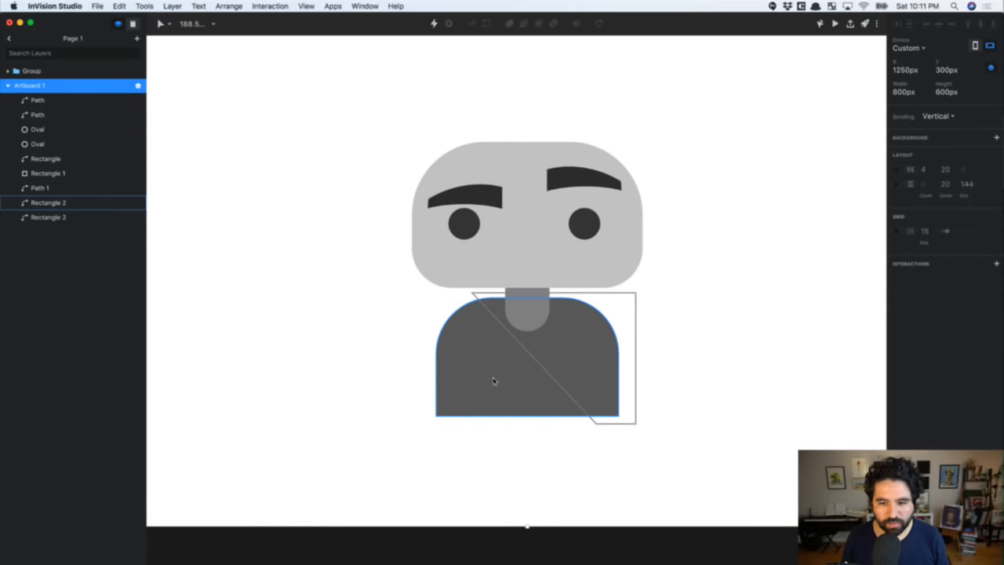
Subtract the diagonal path from the dark torso copy to leave a shaded area on the torso's left
{"action": "left_click", "coordinate": [477, 309]}
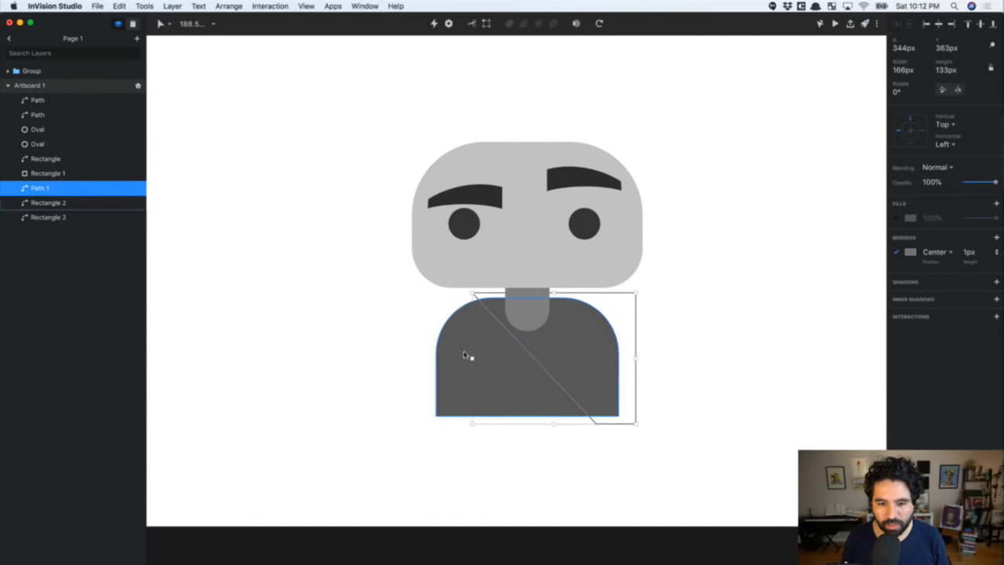
{"action": "left_click", "coordinate": [462, 356], "text": "shift"}
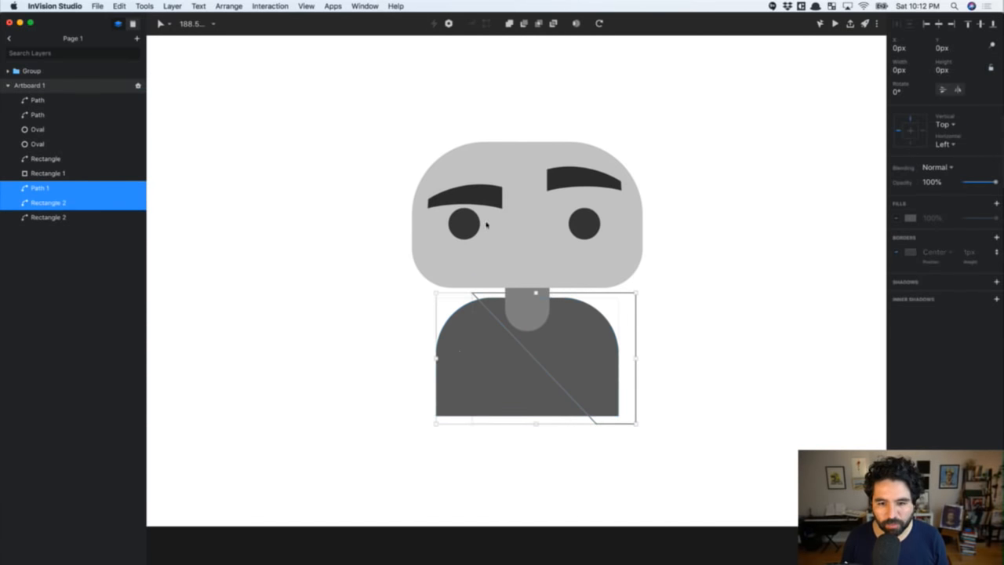
{"action": "left_click", "coordinate": [524, 24]}
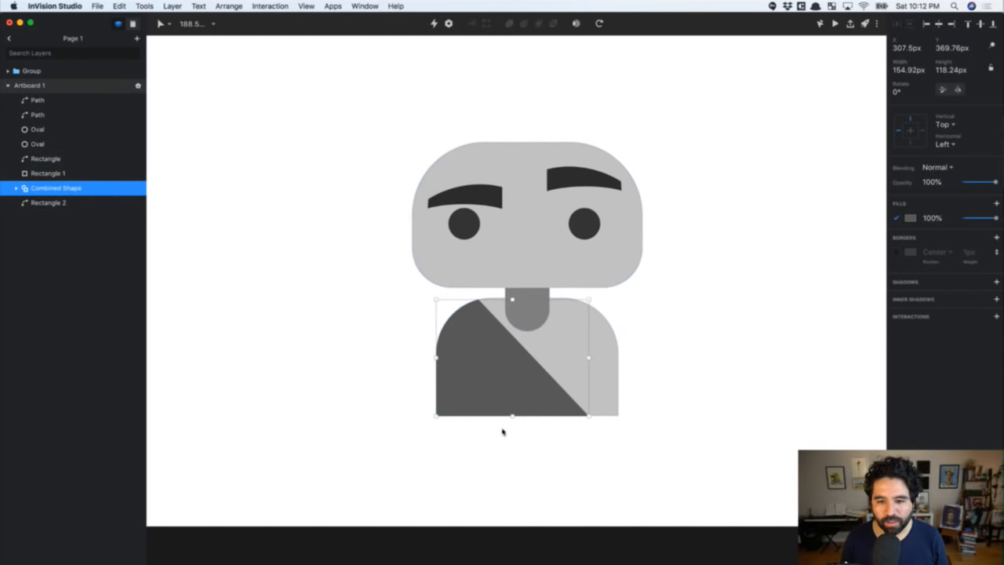
Compare the torso's diagonal shading with the reference shirt and review the character on the artboard
{"action": "scroll", "coordinate": [495, 488], "scroll_direction": "left", "scroll_amount": 10}
{"action": "scroll", "coordinate": [594, 392], "scroll_direction": "right", "scroll_amount": 8}
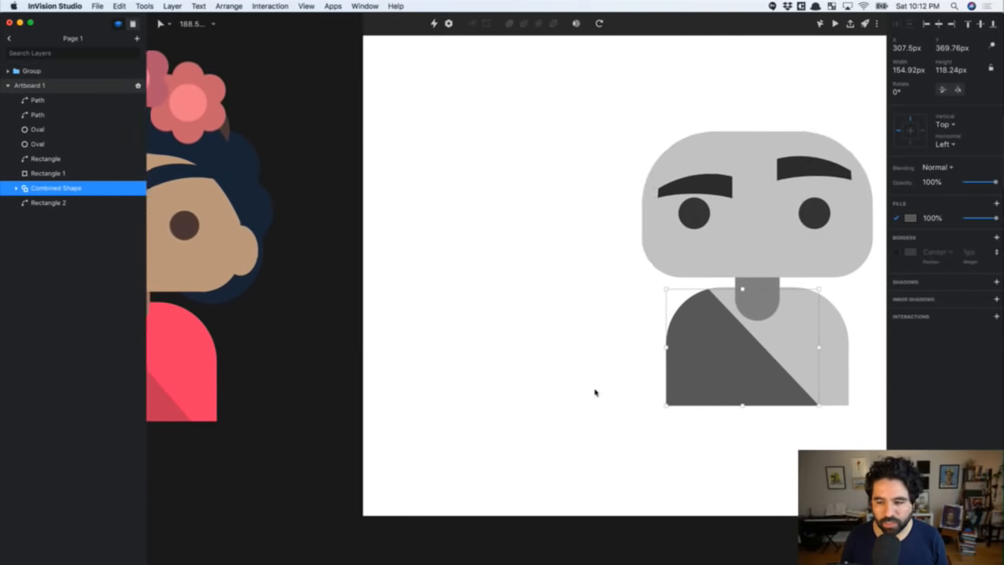
{"action": "scroll", "coordinate": [704, 363], "scroll_direction": "right", "scroll_amount": 4}
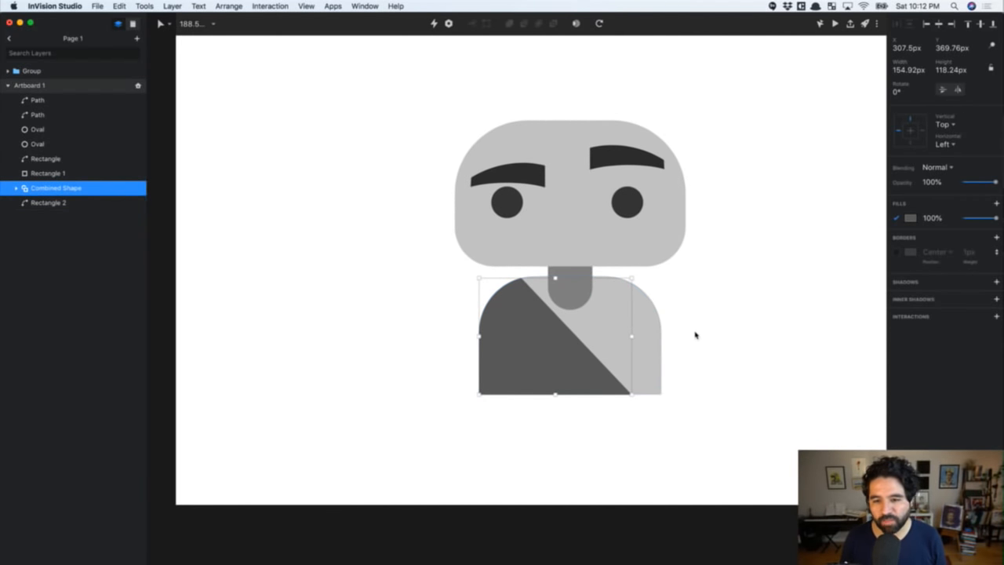
{"action": "left_click", "coordinate": [727, 336]}
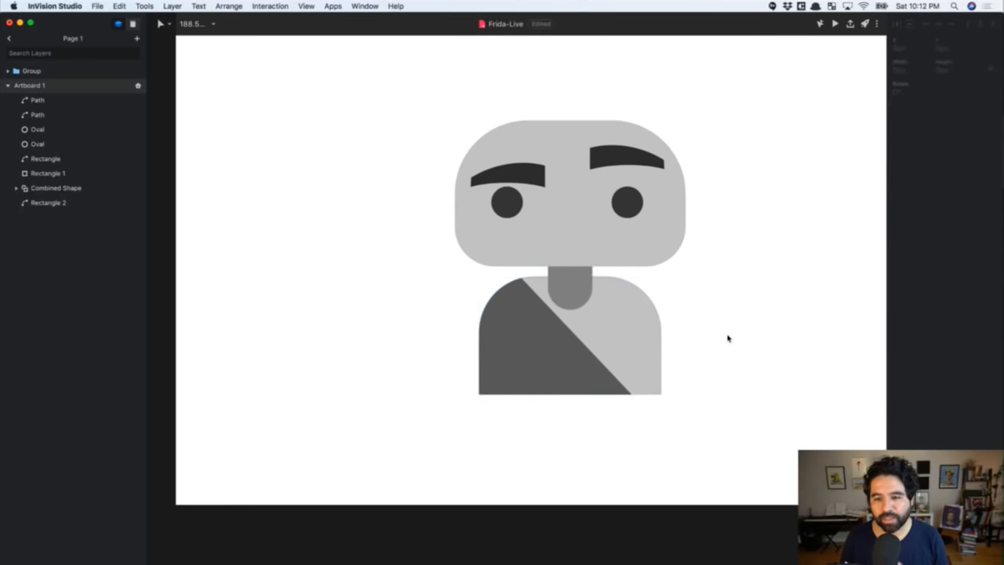
{"action": "scroll", "coordinate": [727, 338], "scroll_direction": "down", "scroll_amount": 3}
{"action": "scroll", "coordinate": [728, 338], "scroll_direction": "right", "scroll_amount": 6}
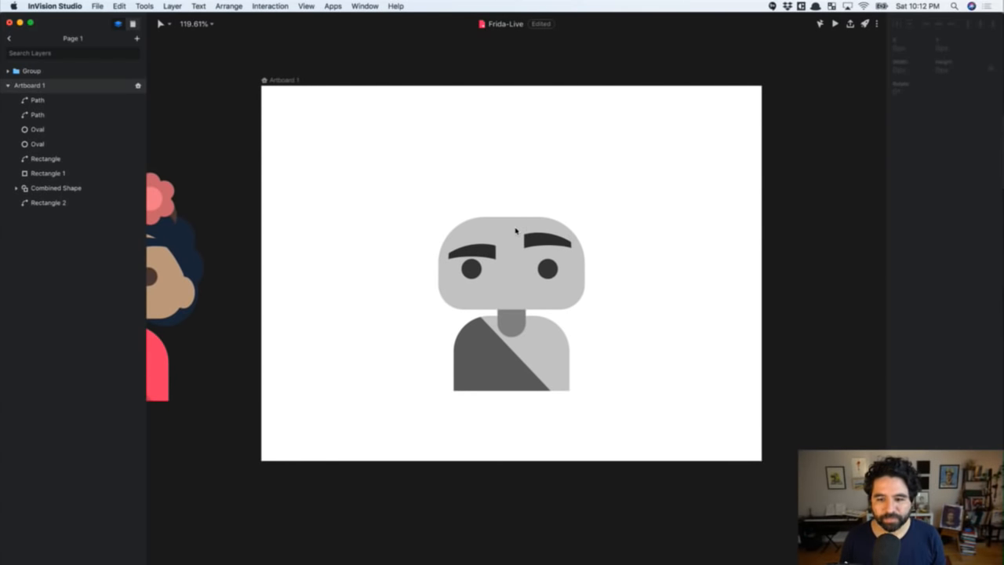
{"action": "scroll", "coordinate": [516, 230], "scroll_direction": "up", "scroll_amount": 5}
{"action": "scroll", "coordinate": [515, 230], "scroll_direction": "down", "scroll_amount": 3}
{"action": "scroll", "coordinate": [515, 230], "scroll_direction": "down", "scroll_amount": 6}
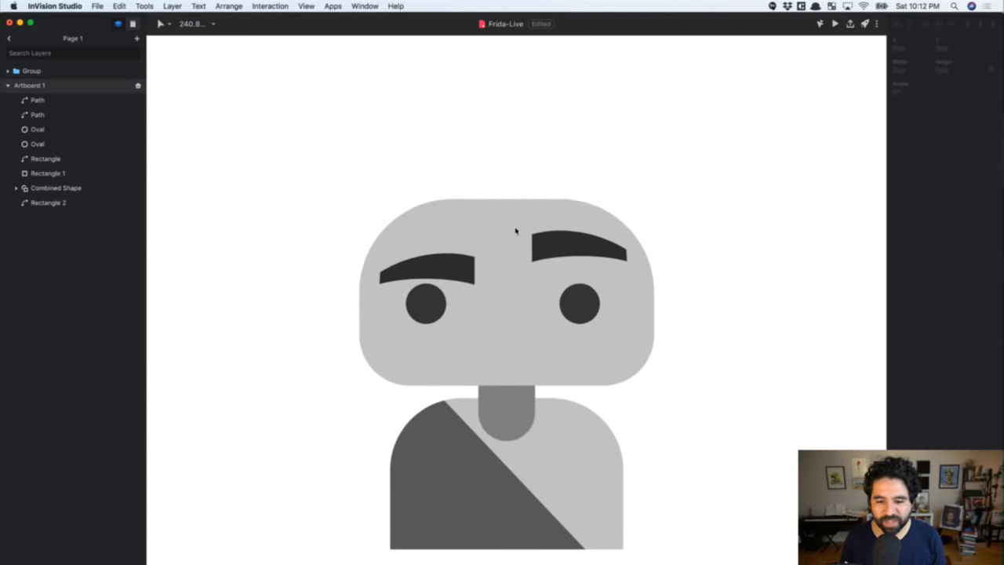
Select Path 1 inside the combined shape and nudge it left to X 328 px
{"action": "left_click", "coordinate": [422, 363]}
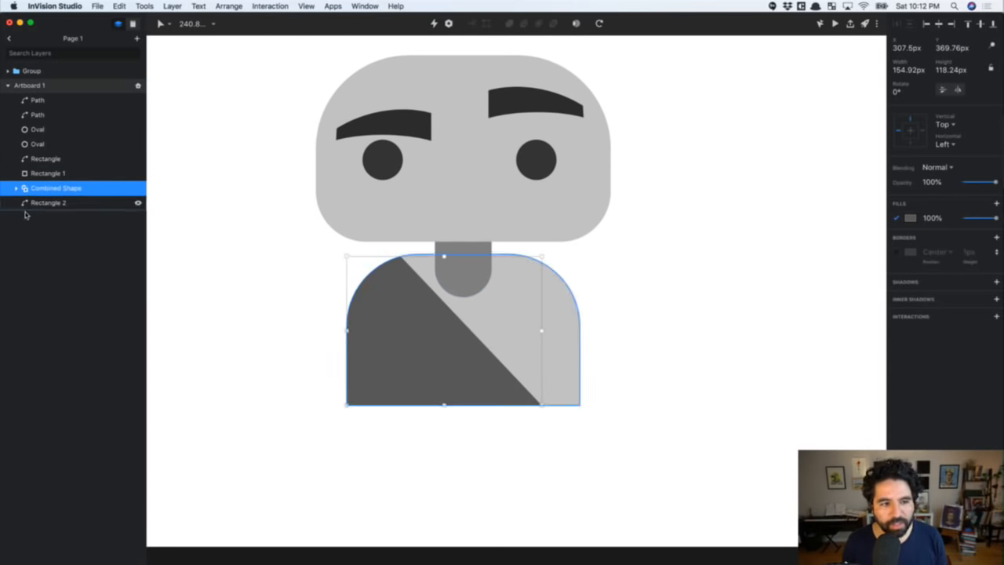
{"action": "left_click", "coordinate": [16, 188]}
{"action": "left_click", "coordinate": [55, 203]}
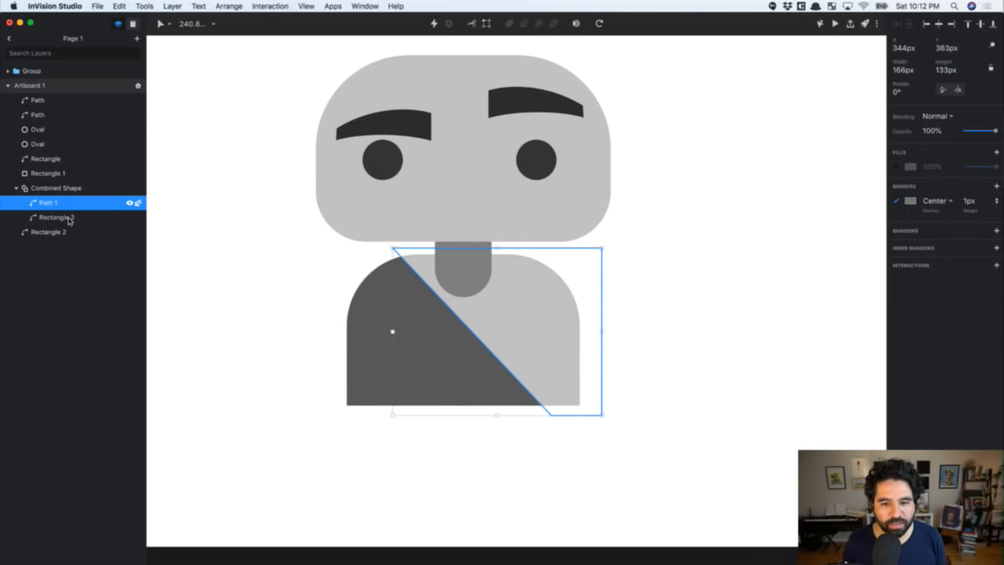
{"action": "key", "text": "shift+Left"}
{"action": "key", "text": "Left"}
{"action": "key", "text": "Left"}
{"action": "key", "text": "Left"}
{"action": "key", "text": "Left"}
{"action": "key", "text": "Left"}
{"action": "key", "text": "Left"}
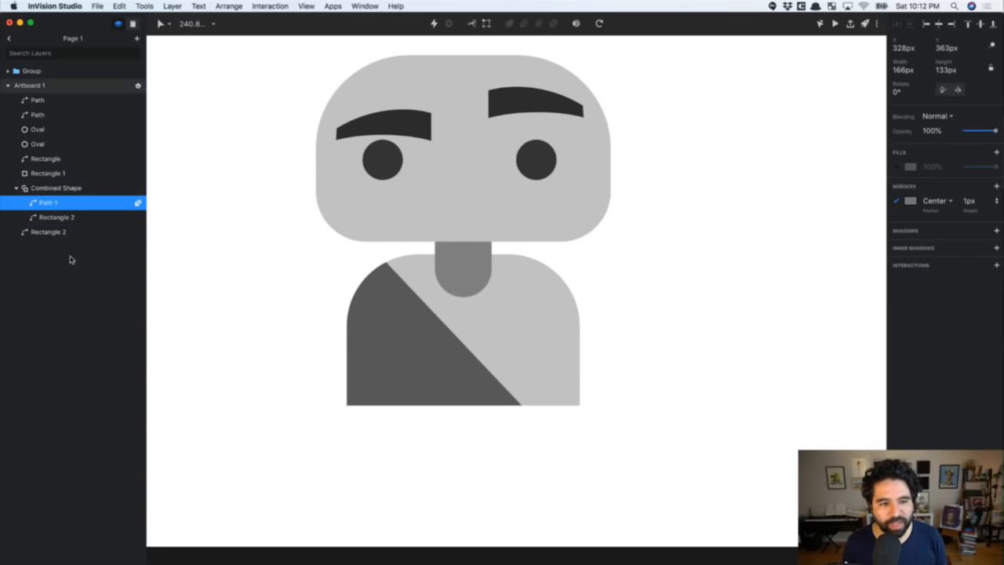
Try Union and Intersect as Path 1's boolean operation in the combined shape, and return it to Subtract
{"action": "left_click", "coordinate": [138, 203]}
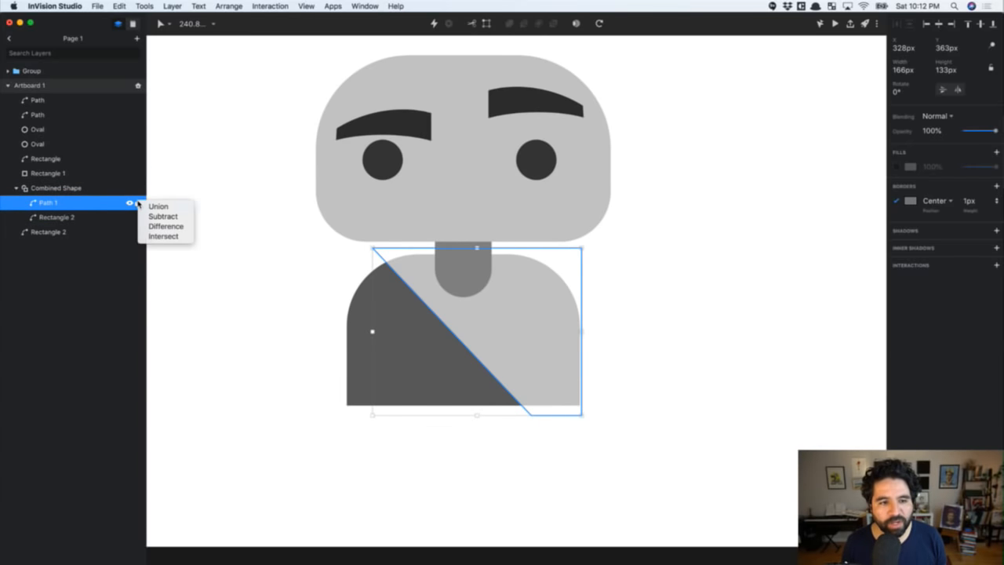
{"action": "left_click", "coordinate": [153, 206]}
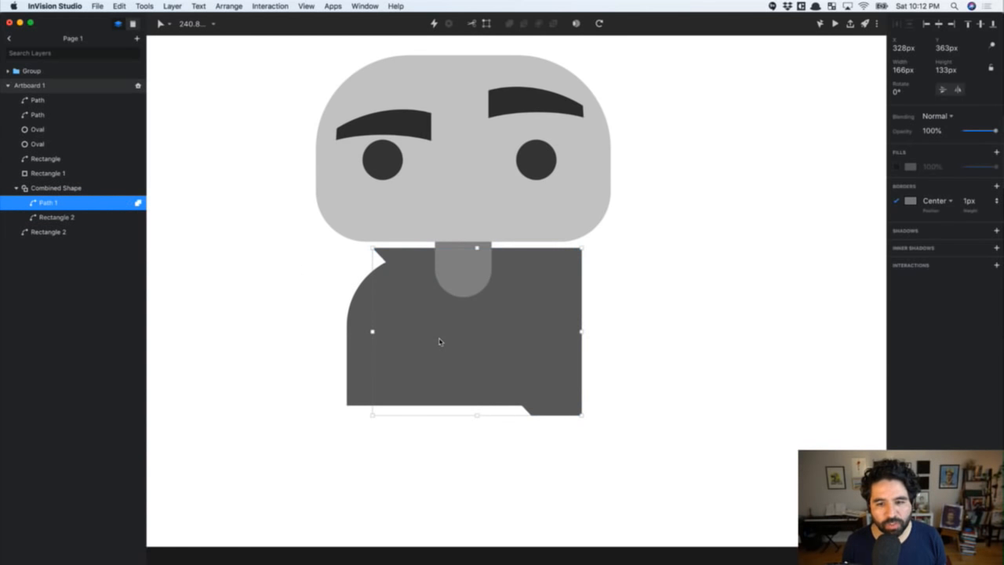
{"action": "left_click", "coordinate": [138, 203]}
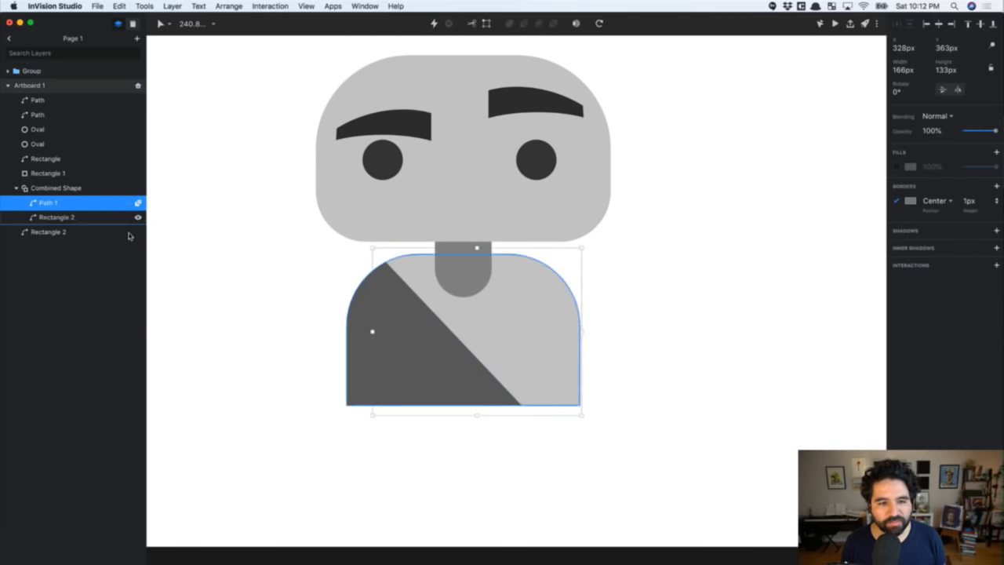
{"action": "left_click", "coordinate": [138, 202]}
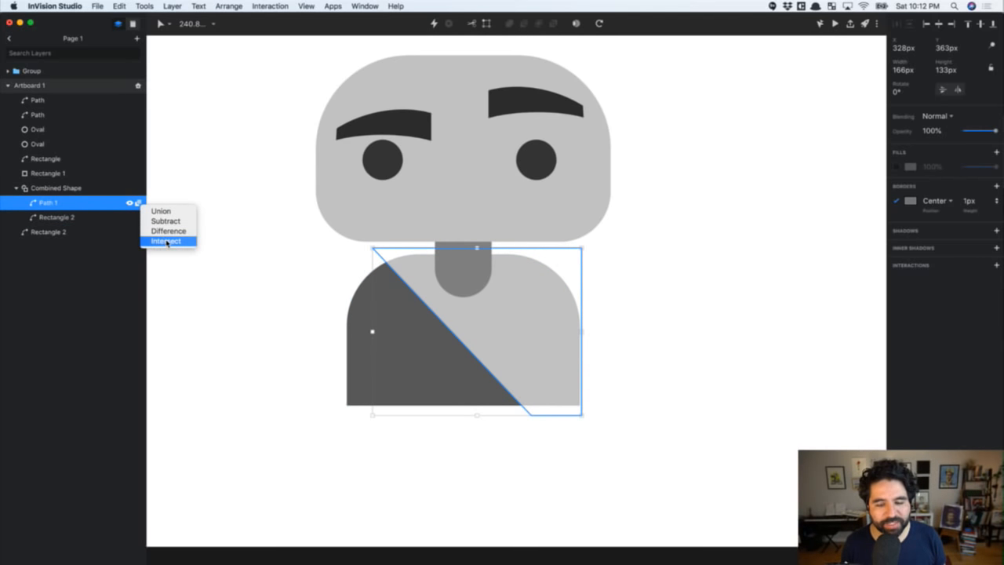
{"action": "left_click", "coordinate": [166, 241]}
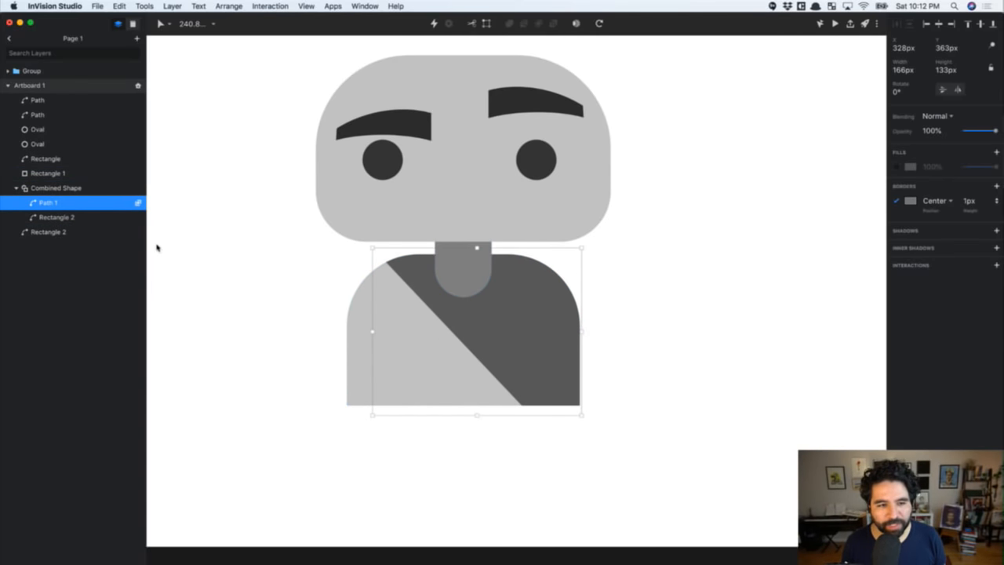
{"action": "left_click", "coordinate": [138, 202]}
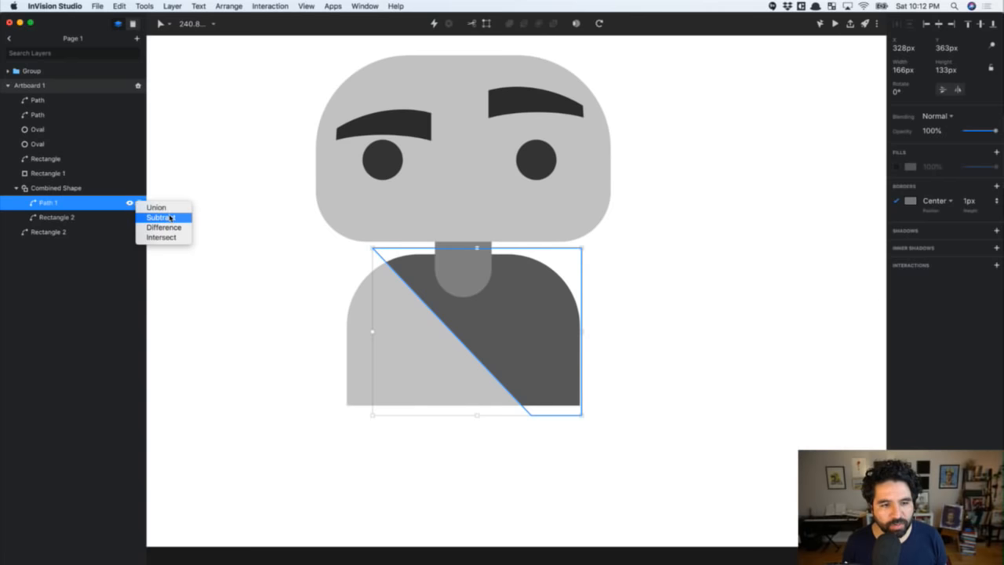
{"action": "left_click", "coordinate": [171, 217]}
Compare the whole gray character with the colored reference illustration
{"action": "left_click", "coordinate": [685, 311]}
{"action": "key", "text": "shift+1"}
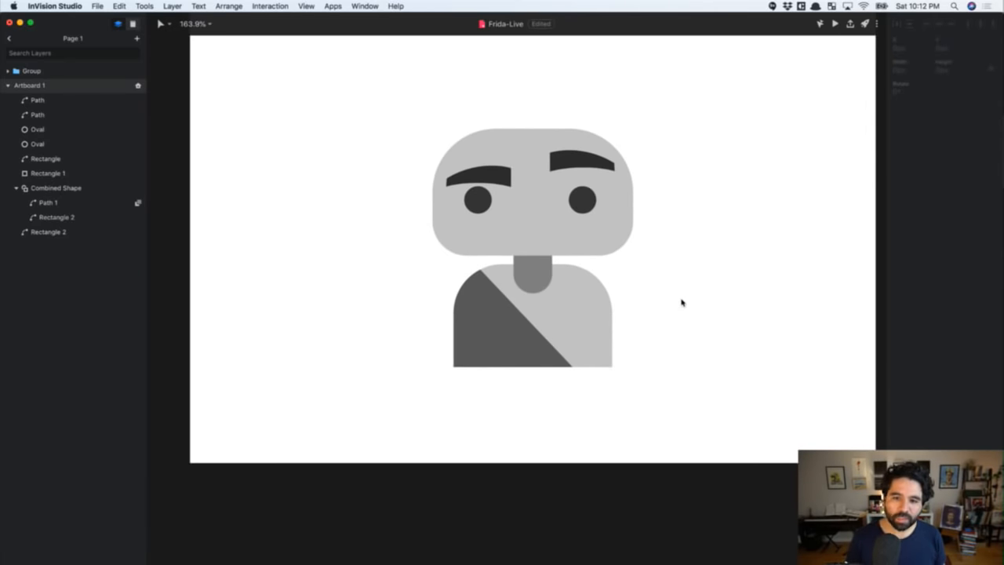
{"action": "scroll", "coordinate": [681, 302], "scroll_direction": "up", "scroll_amount": 2}
{"action": "scroll", "coordinate": [682, 302], "scroll_direction": "right", "scroll_amount": 2}
{"action": "scroll", "coordinate": [681, 303], "scroll_direction": "down", "scroll_amount": 1}
{"action": "left_click", "coordinate": [556, 280]}
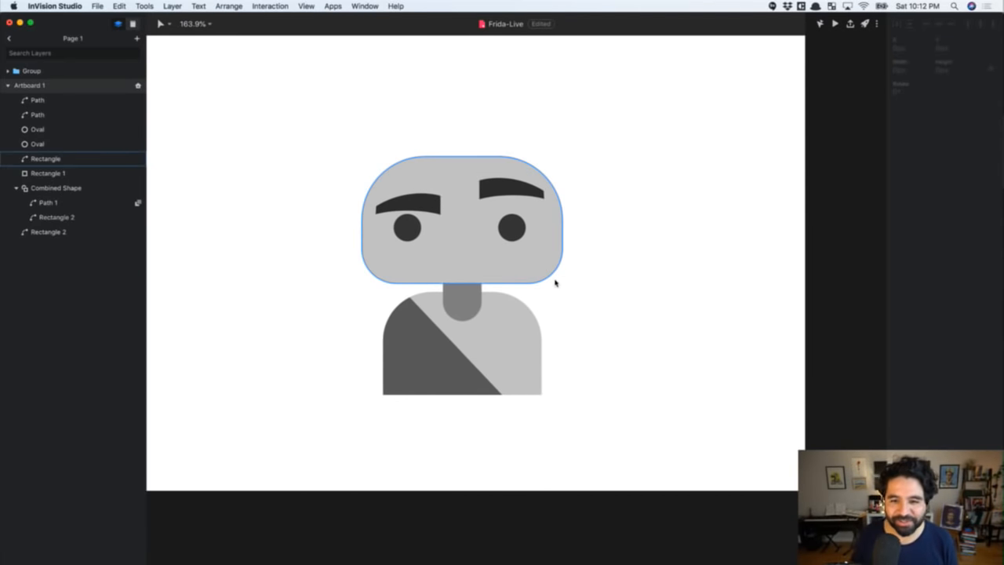
{"action": "scroll", "coordinate": [555, 280], "scroll_direction": "down", "scroll_amount": 3}
{"action": "scroll", "coordinate": [554, 284], "scroll_direction": "left", "scroll_amount": 5}
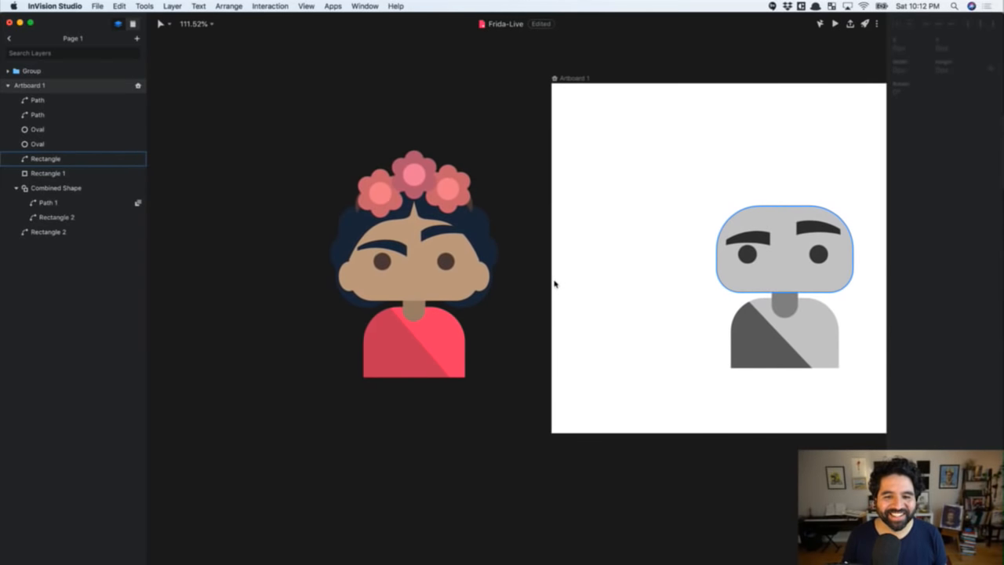
{"action": "scroll", "coordinate": [553, 284], "scroll_direction": "right", "scroll_amount": 5}
{"action": "left_click", "coordinate": [494, 187]}
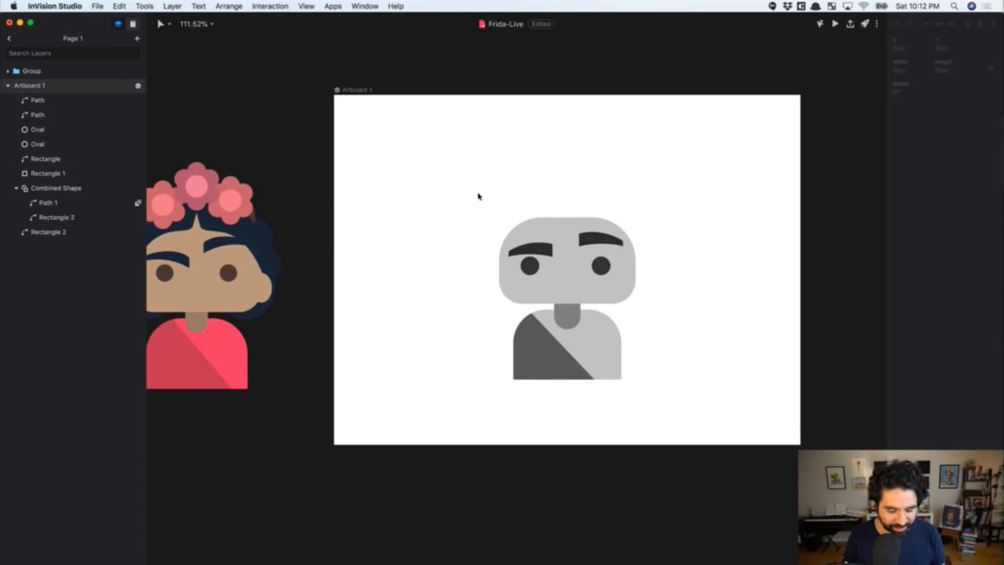
{"action": "left_click_drag", "start_coordinate": [457, 153], "coordinate": [682, 433]}
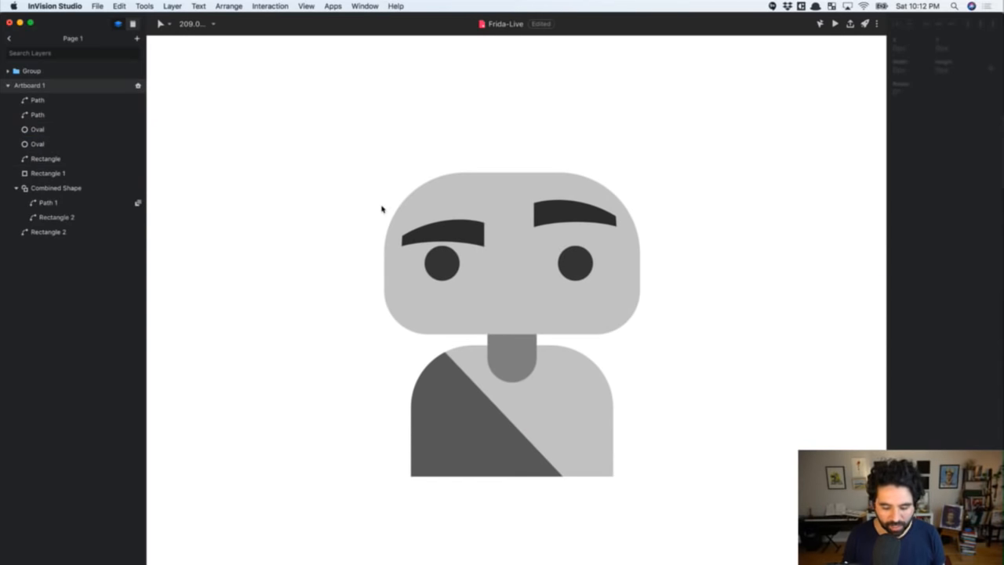
Draw a closed four-point path over the head's left half, from X 283 px, Y 296 px on its edge to the centre at X 400 px
{"action": "key", "text": "p"}
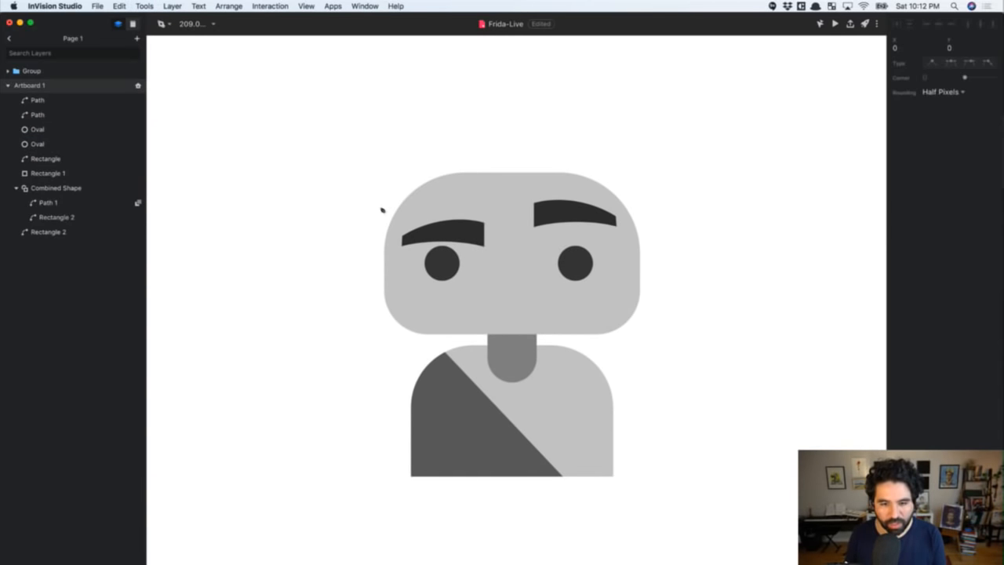
{"action": "left_click", "coordinate": [385, 267]}
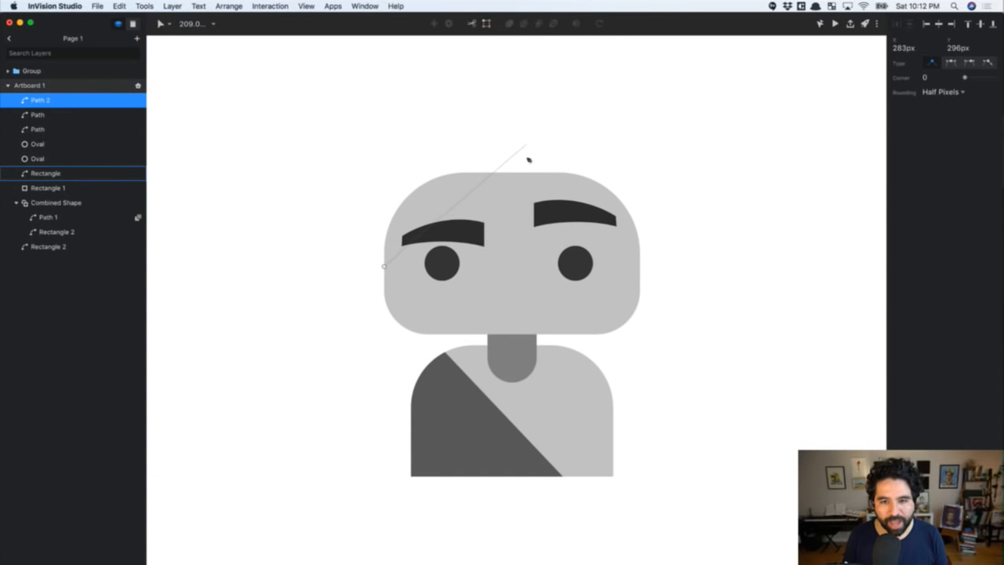
{"action": "scroll", "coordinate": [408, 287], "scroll_direction": "left", "scroll_amount": 10}
{"action": "scroll", "coordinate": [408, 290], "scroll_direction": "left", "scroll_amount": 5}
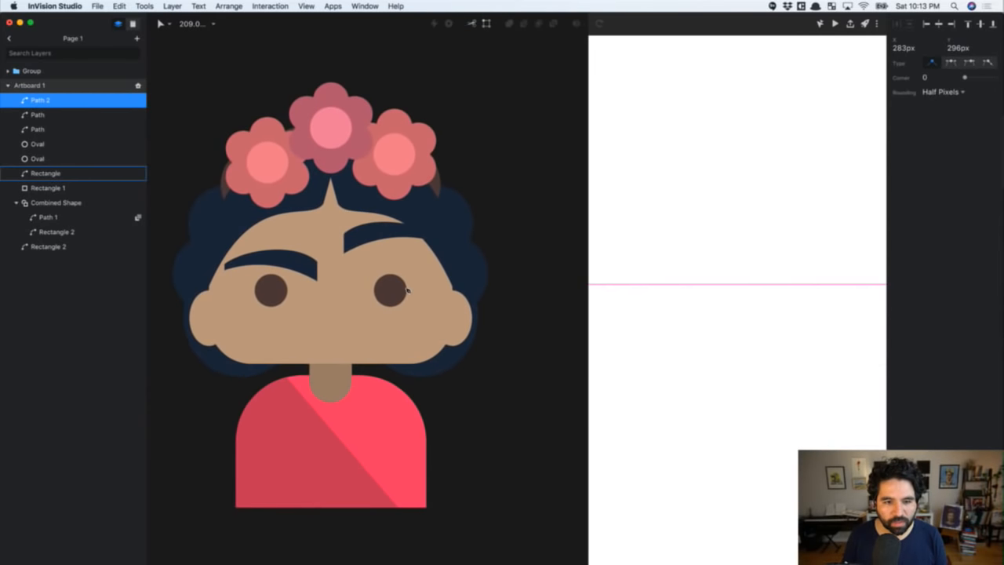
{"action": "scroll", "coordinate": [408, 290], "scroll_direction": "right", "scroll_amount": 15}
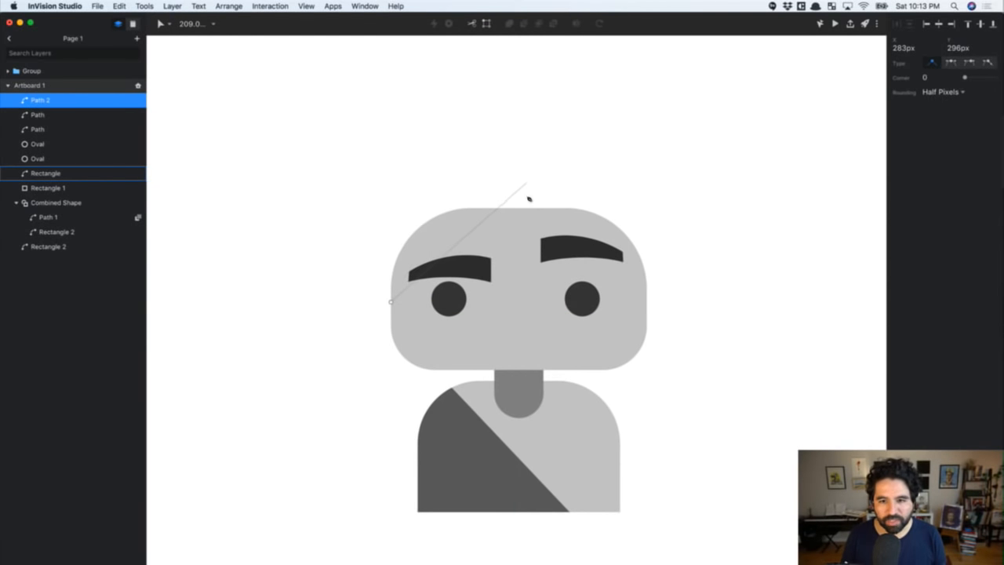
{"action": "left_click", "coordinate": [519, 180]}
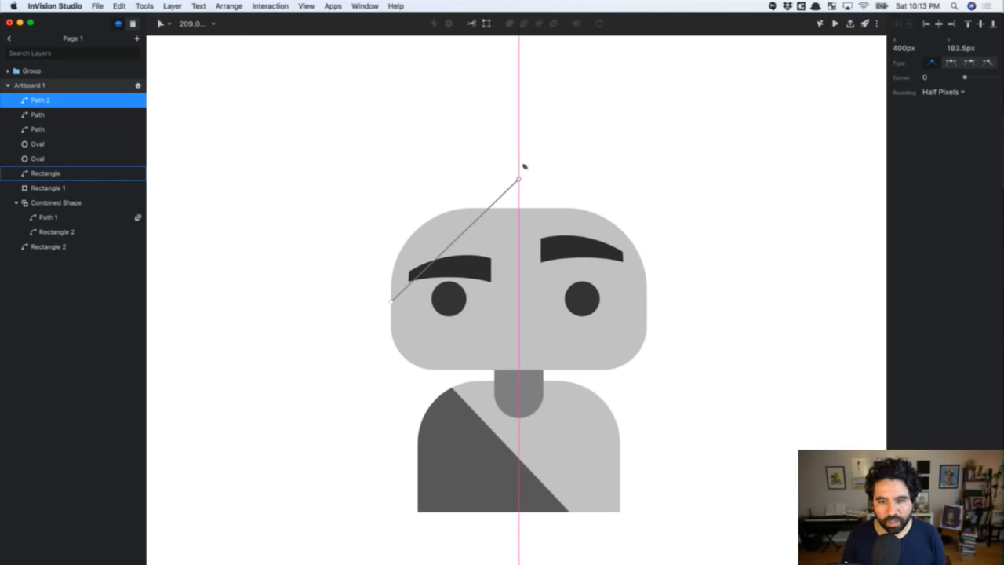
{"action": "left_click", "coordinate": [518, 152]}
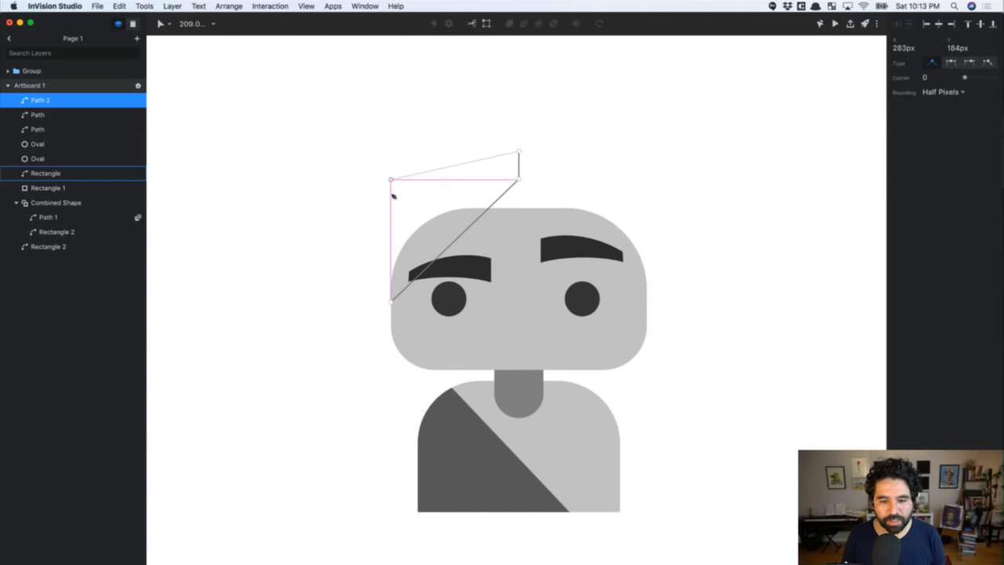
{"action": "left_click", "coordinate": [393, 195]}
{"action": "left_click", "coordinate": [394, 318]}
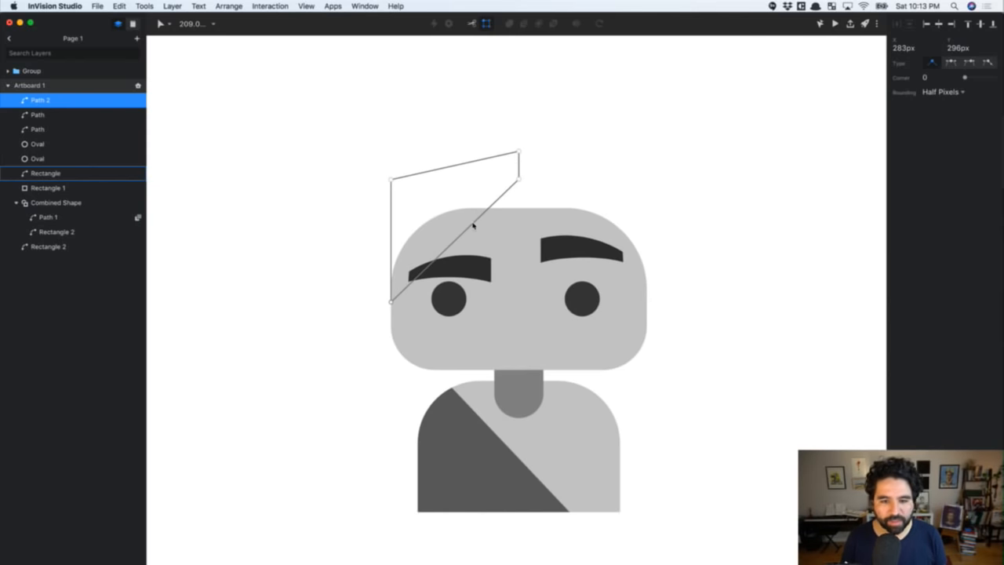
Lower Path 2's two centre points until the lower one meets the head's top edge, and its outer upper corner to about Y 219 px
{"action": "scroll", "coordinate": [473, 226], "scroll_direction": "left", "scroll_amount": 10}
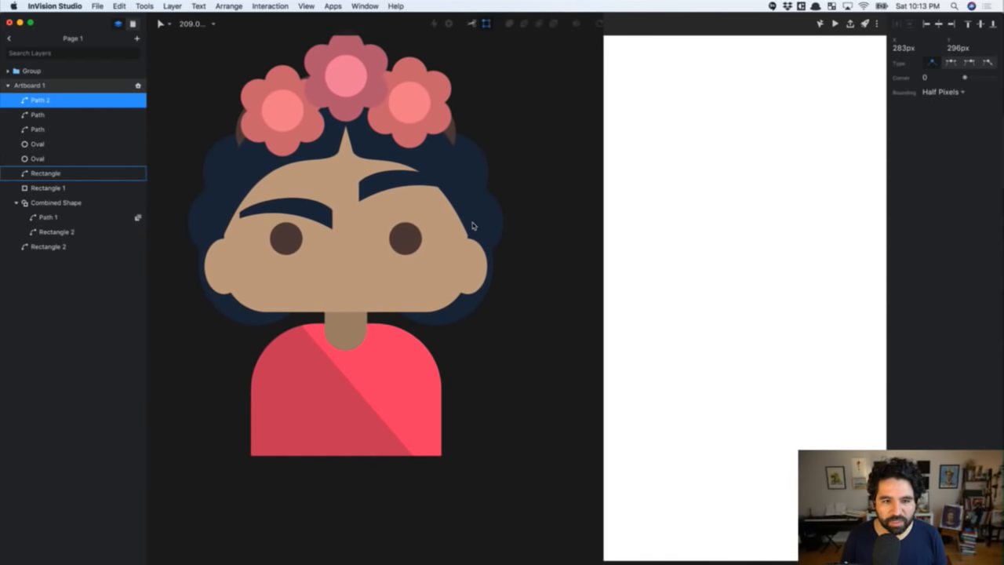
{"action": "scroll", "coordinate": [473, 226], "scroll_direction": "right", "scroll_amount": 10}
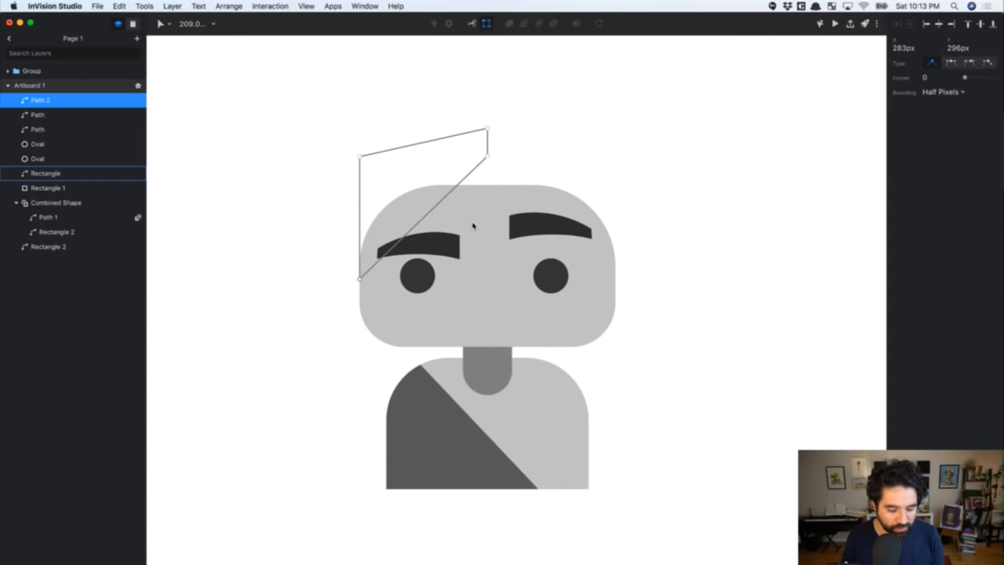
{"action": "key", "text": "Escape"}
{"action": "left_click", "coordinate": [510, 210]}
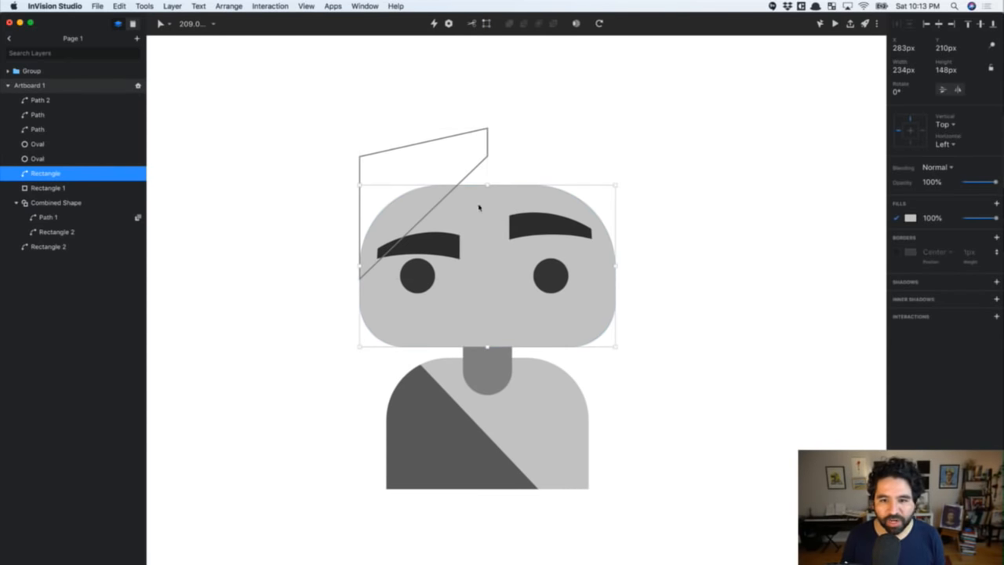
{"action": "left_click", "coordinate": [483, 156]}
{"action": "double_click", "coordinate": [488, 154]}
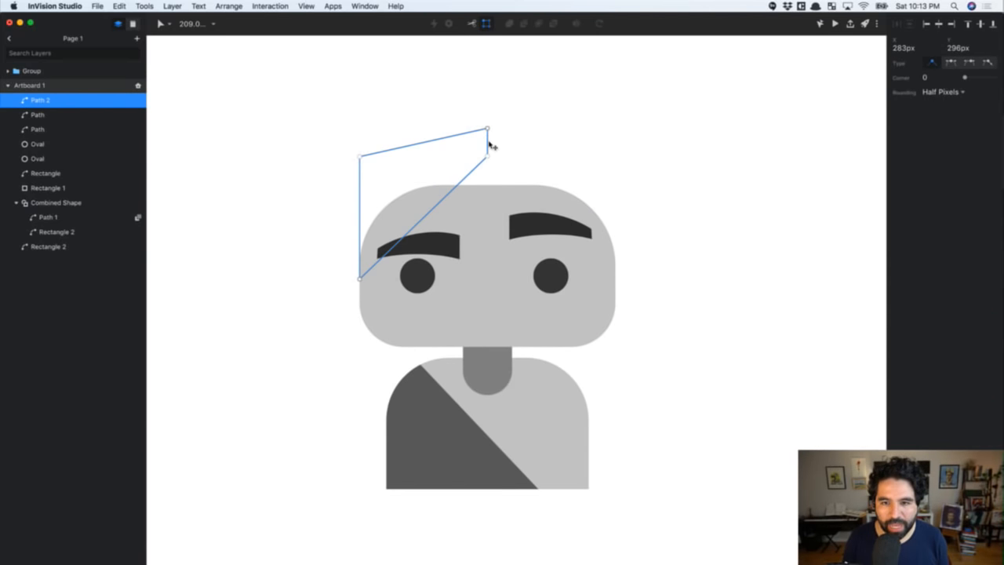
{"action": "left_click", "coordinate": [487, 170], "text": "shift"}
{"action": "left_click_drag", "start_coordinate": [487, 170], "coordinate": [486, 202]}
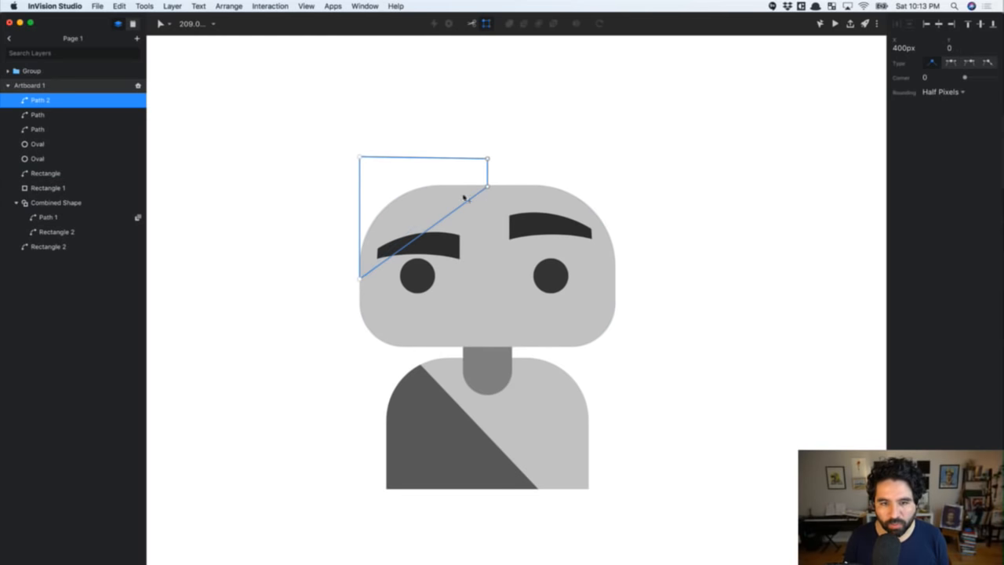
{"action": "left_click", "coordinate": [360, 170]}
{"action": "left_click_drag", "start_coordinate": [361, 172], "coordinate": [361, 210]}
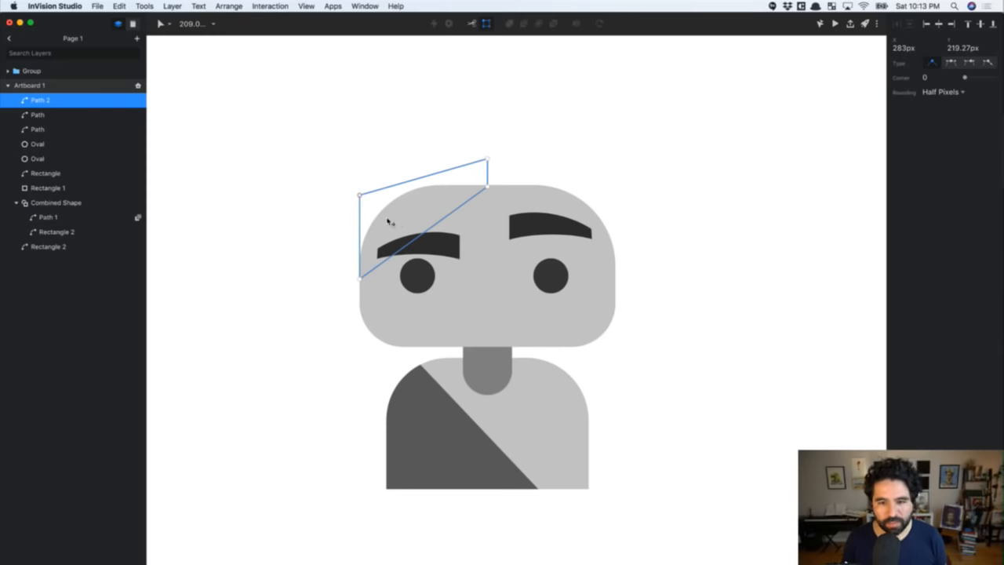
Raise the head rectangle's top edge to Y 194 px, making the head 164 px tall
{"action": "scroll", "coordinate": [397, 217], "scroll_direction": "up", "scroll_amount": 5}
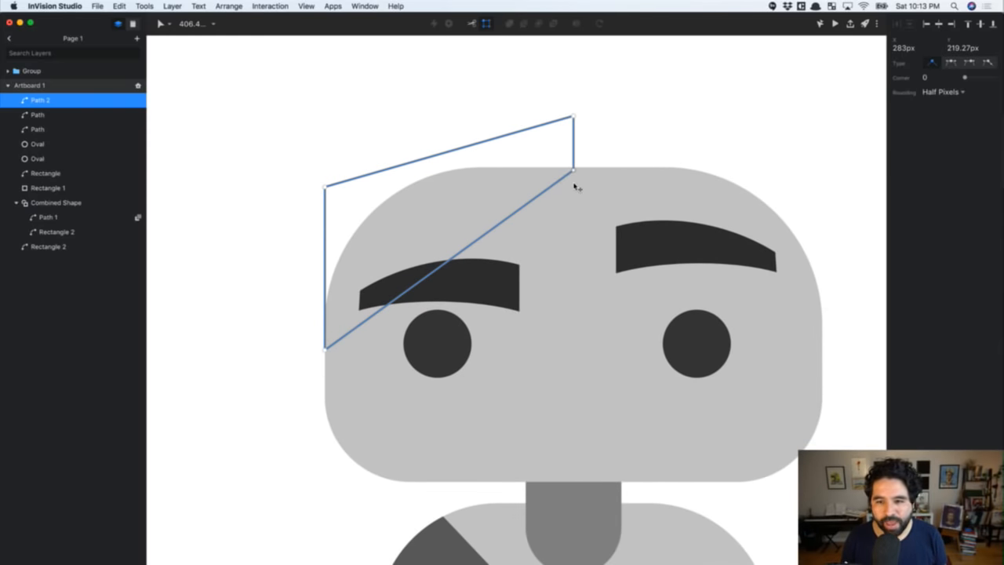
{"action": "left_click", "coordinate": [575, 186]}
{"action": "scroll", "coordinate": [603, 241], "scroll_direction": "down", "scroll_amount": 7}
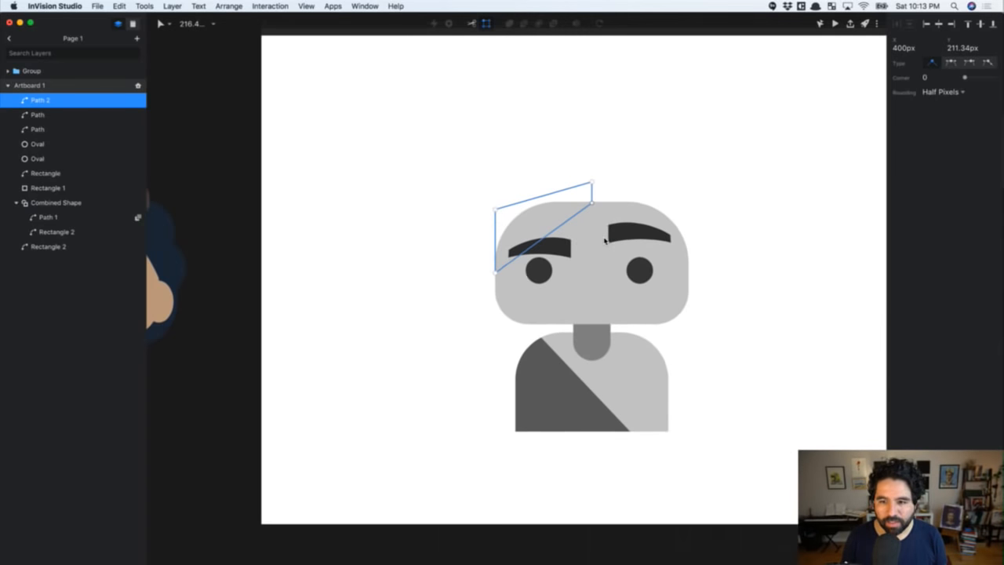
{"action": "key", "text": "Escape"}
{"action": "left_click", "coordinate": [594, 217]}
{"action": "left_click_drag", "start_coordinate": [590, 214], "coordinate": [590, 200]}
{"action": "scroll", "coordinate": [590, 199], "scroll_direction": "up", "scroll_amount": 5}
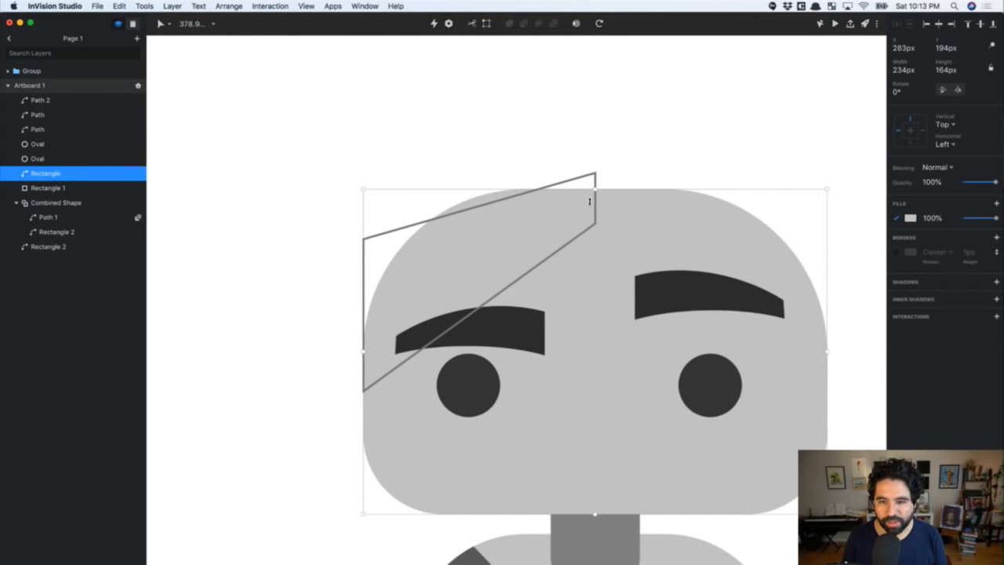
Edit Path 2 and shift its lower centre point left to about X 393.5 px, Y 211 px
{"action": "left_click", "coordinate": [604, 178]}
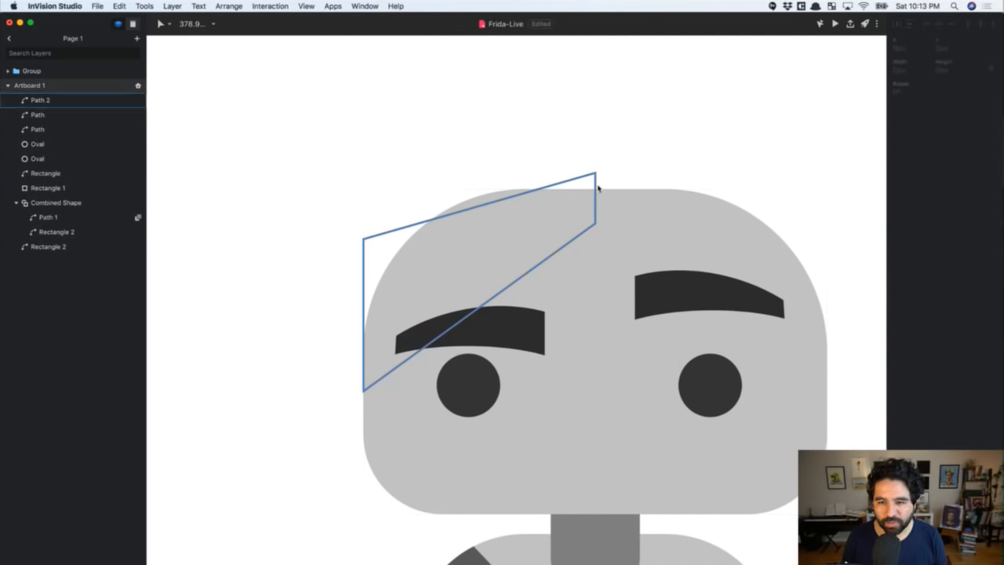
{"action": "double_click", "coordinate": [595, 192]}
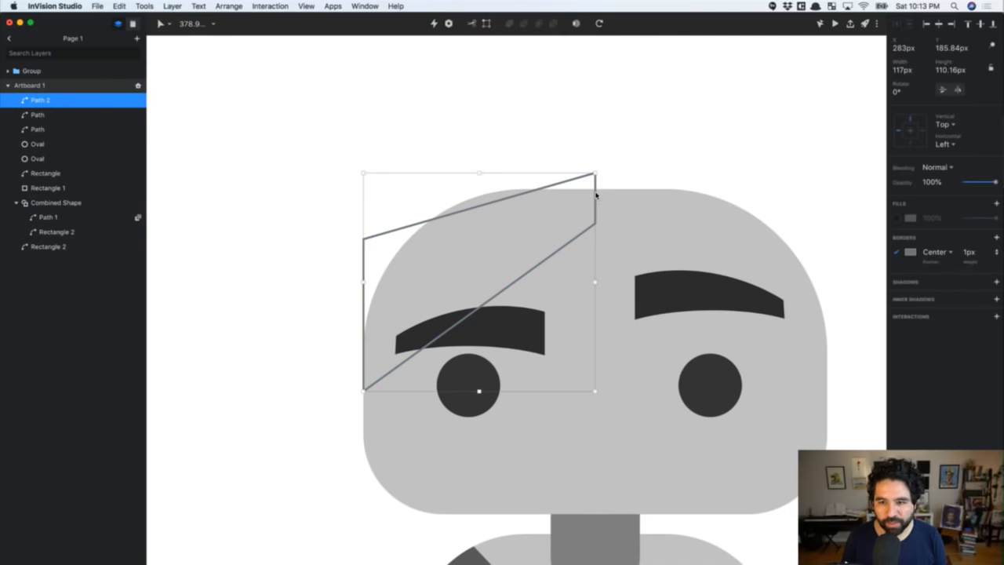
{"action": "left_click", "coordinate": [595, 236]}
{"action": "key", "text": "shift+Left"}
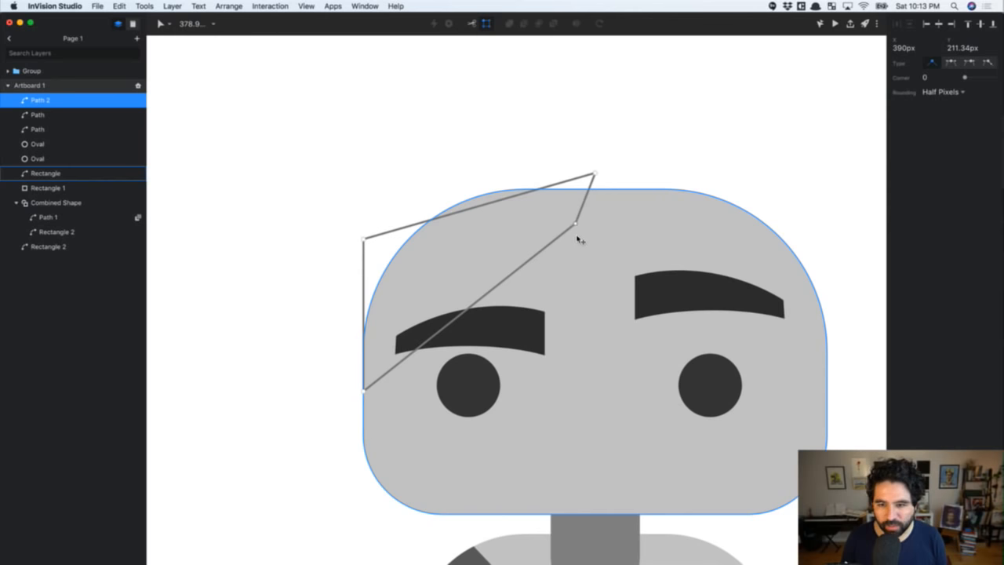
{"action": "left_click_drag", "start_coordinate": [578, 241], "coordinate": [585, 240]}
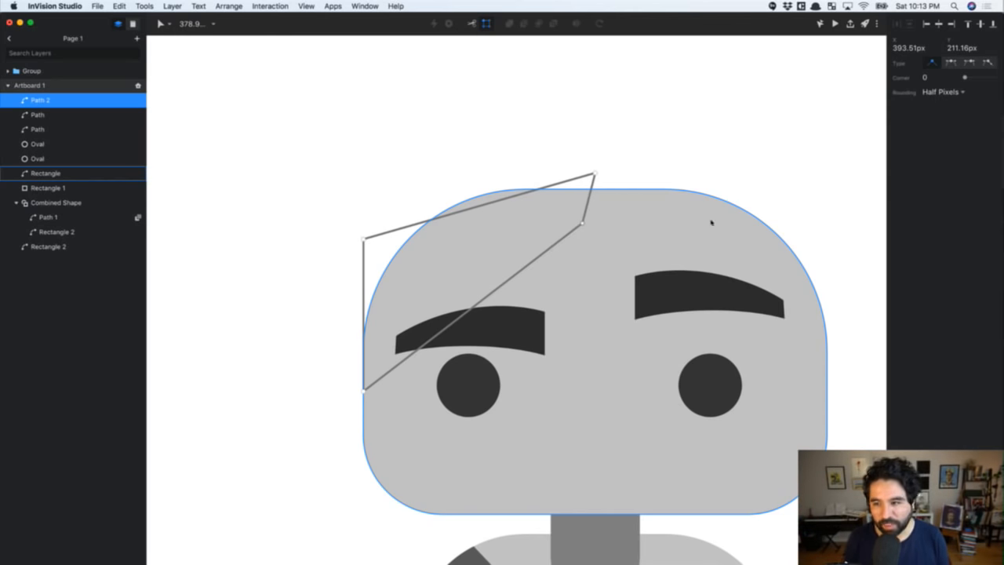
Make the lower centre point a disconnected curve, remove its upper handle and pull the other to about X 325 px, Y 217 px
{"action": "left_click", "coordinate": [986, 62]}
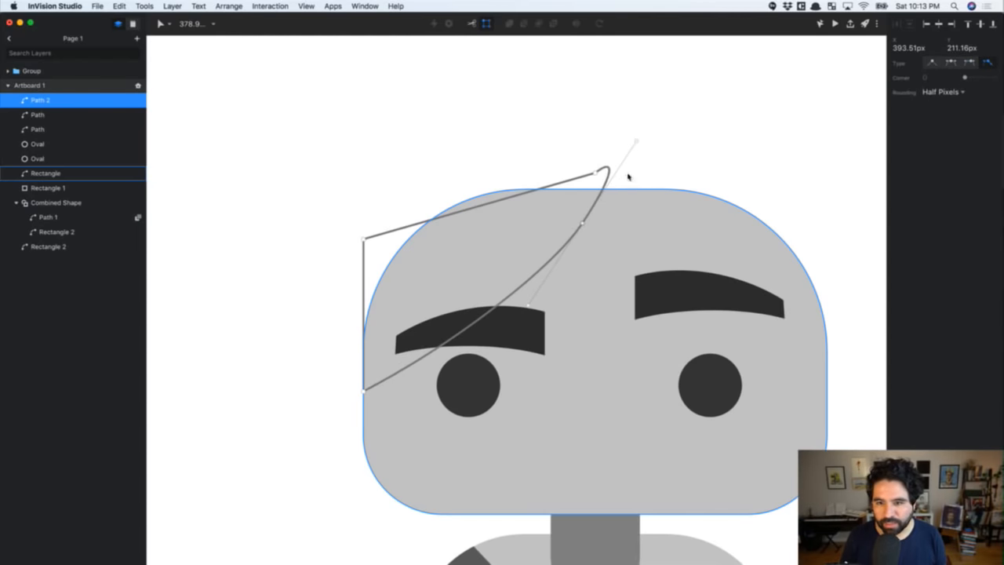
{"action": "key", "text": "super+z"}
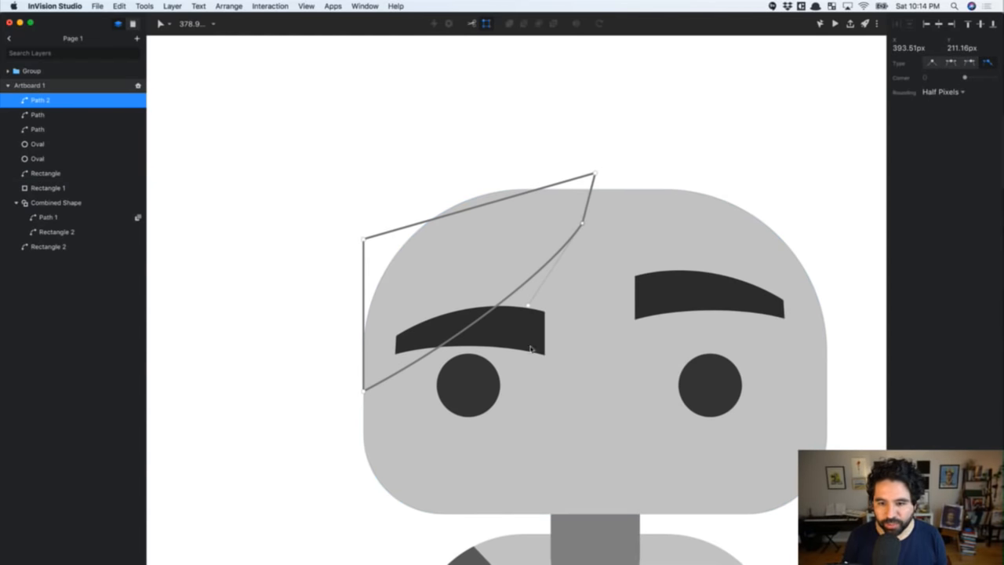
{"action": "left_click_drag", "start_coordinate": [529, 321], "coordinate": [446, 249]}
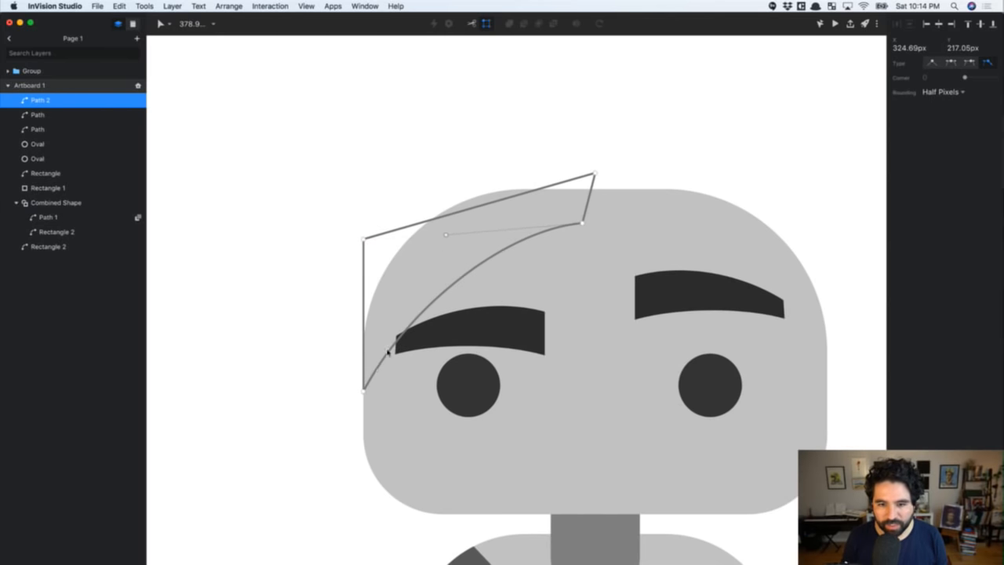
Curve Path 2's lower outer point with independent handles, and bend the hairline into an S-curve with the centre handle at about X 339 px, Y 247 px
{"action": "left_click", "coordinate": [363, 390]}
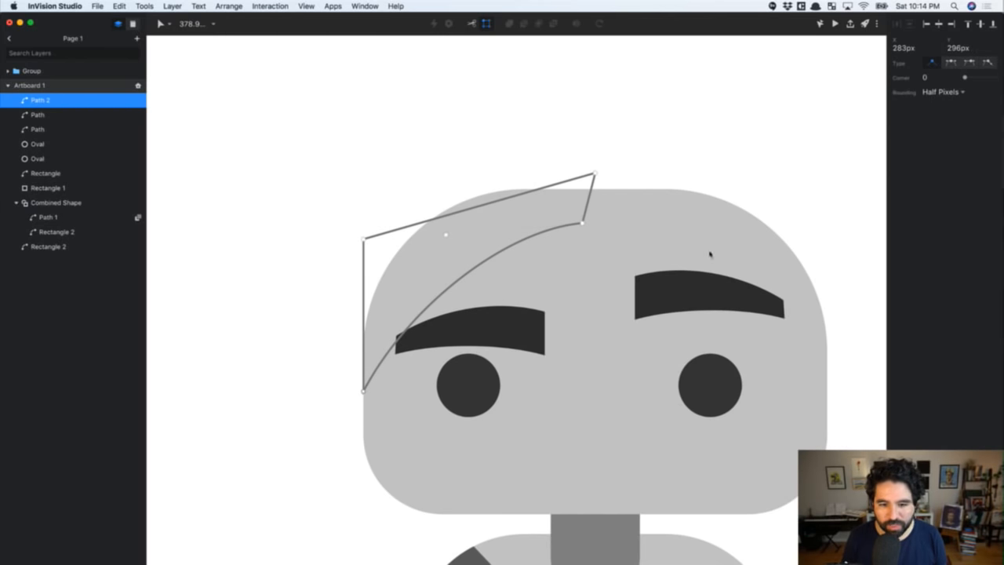
{"action": "left_click", "coordinate": [988, 62]}
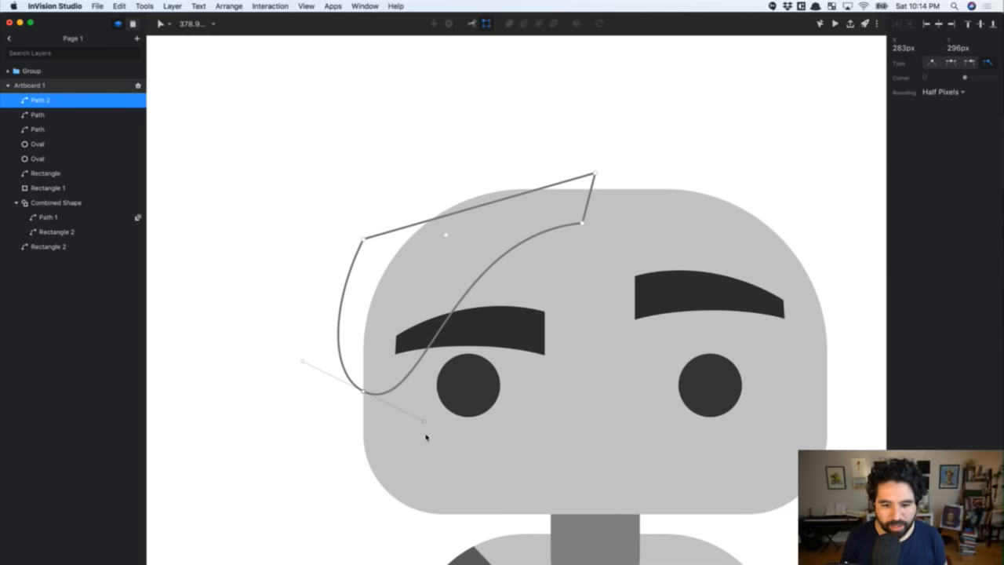
{"action": "left_click_drag", "start_coordinate": [425, 437], "coordinate": [463, 276]}
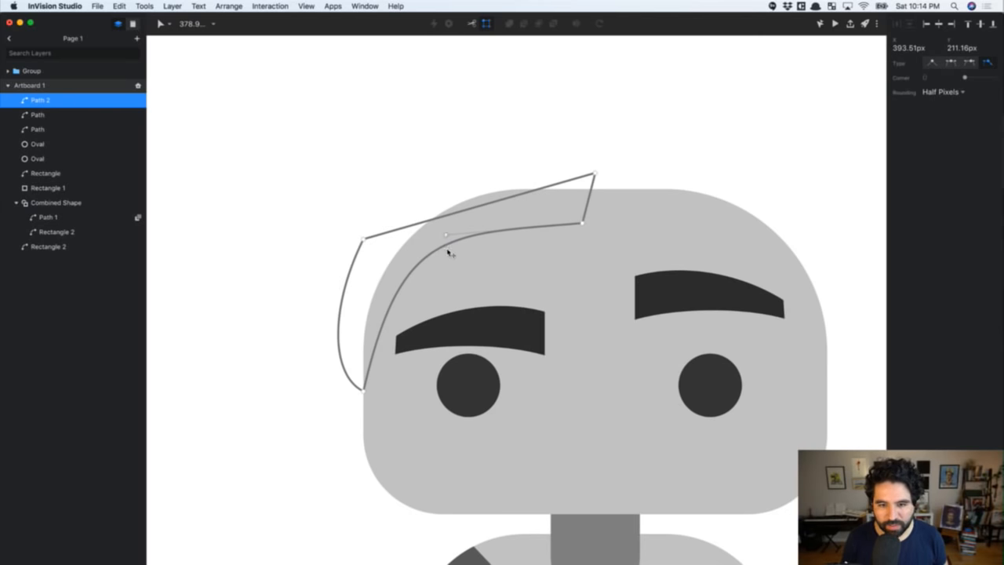
{"action": "left_click_drag", "start_coordinate": [448, 252], "coordinate": [479, 312]}
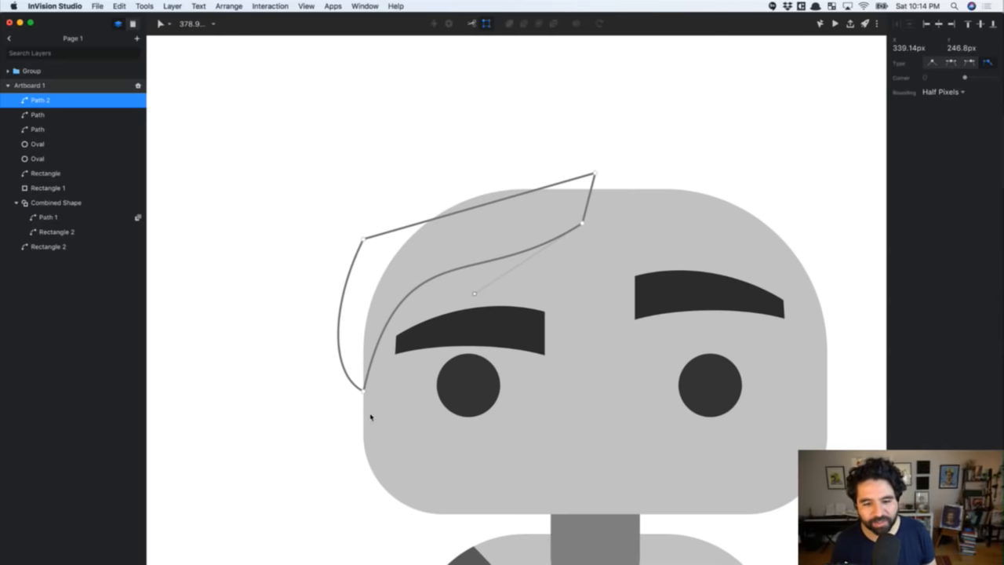
Straighten the outer side with its handle at about X 276 px, Y 257 px, and move the upper corner to about X 299 px, Y 197 px
{"action": "left_click", "coordinate": [363, 389]}
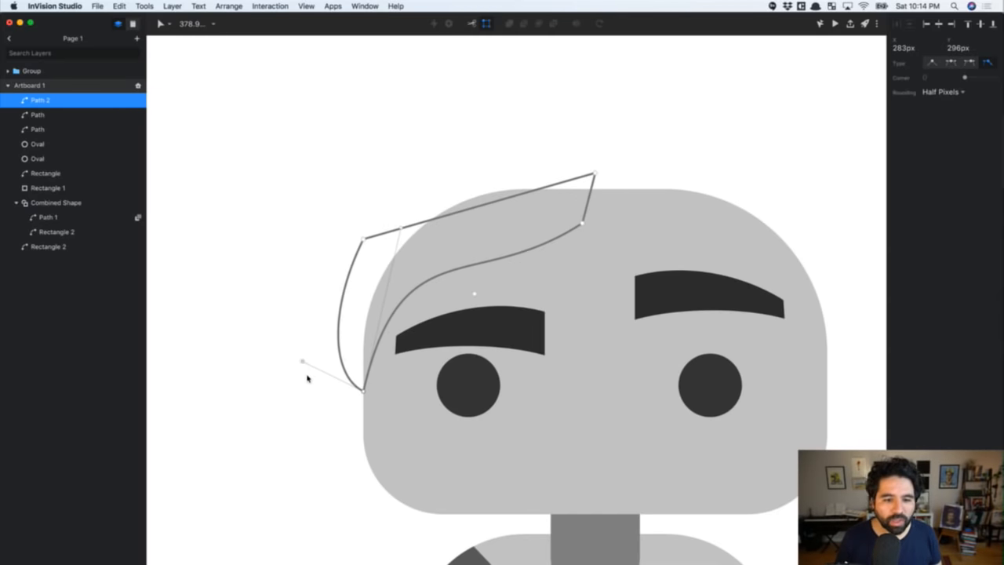
{"action": "left_click_drag", "start_coordinate": [305, 377], "coordinate": [354, 298]}
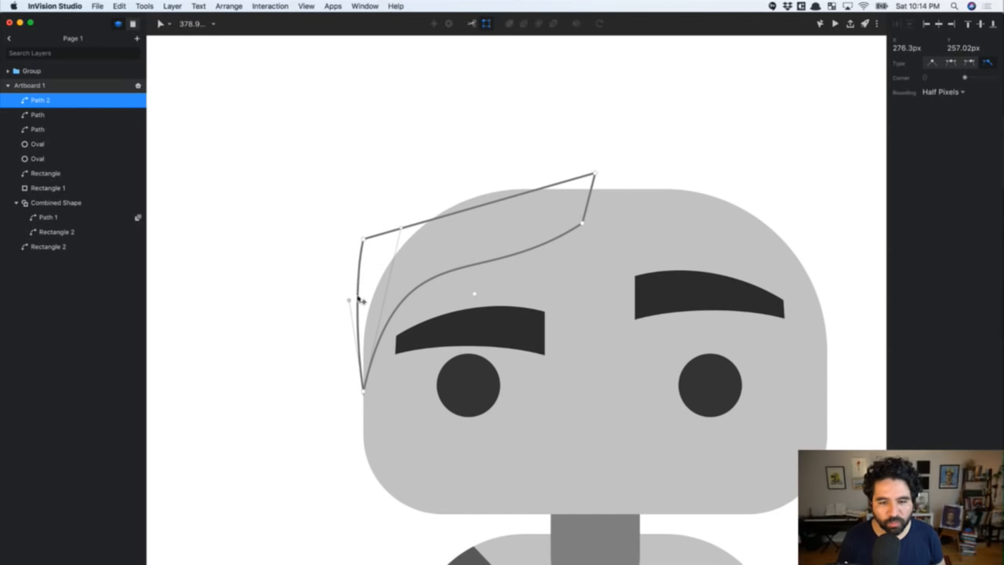
{"action": "left_click_drag", "start_coordinate": [371, 254], "coordinate": [396, 212]}
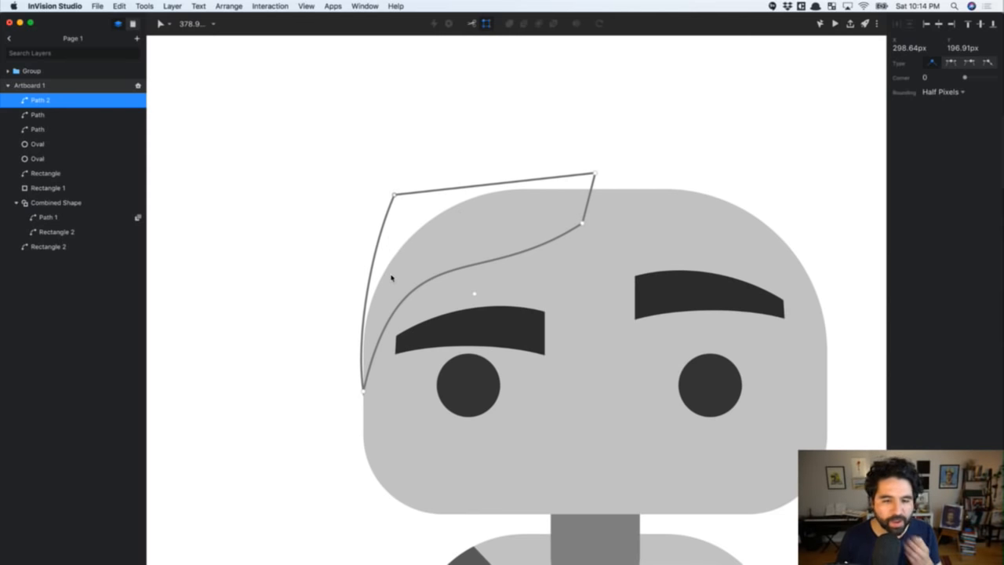
Make Path 2's top centre point a disconnected curve, remove its lower handle and pull the other outward above the head
{"action": "left_click", "coordinate": [595, 173]}
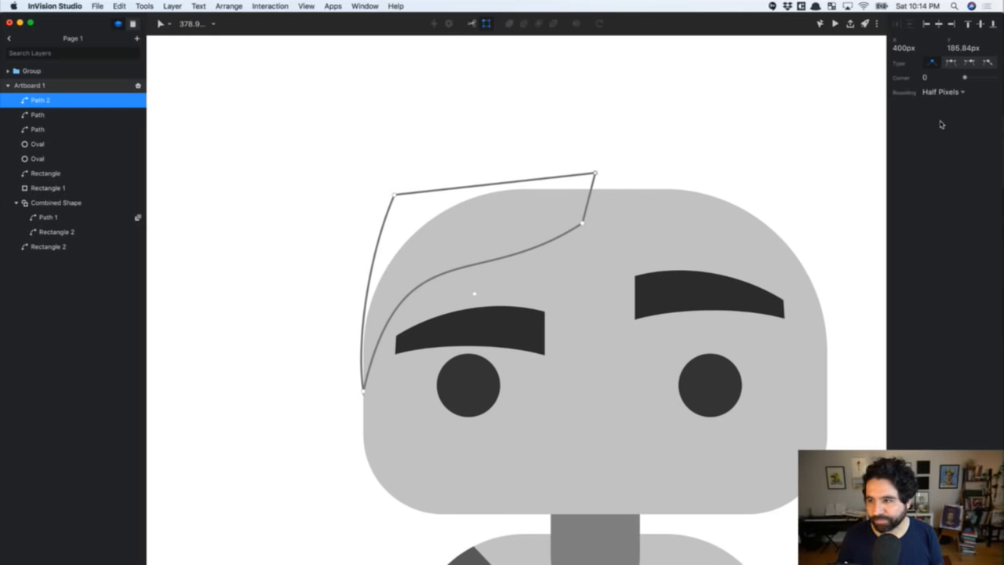
{"action": "left_click", "coordinate": [986, 62]}
{"action": "left_click", "coordinate": [633, 219]}
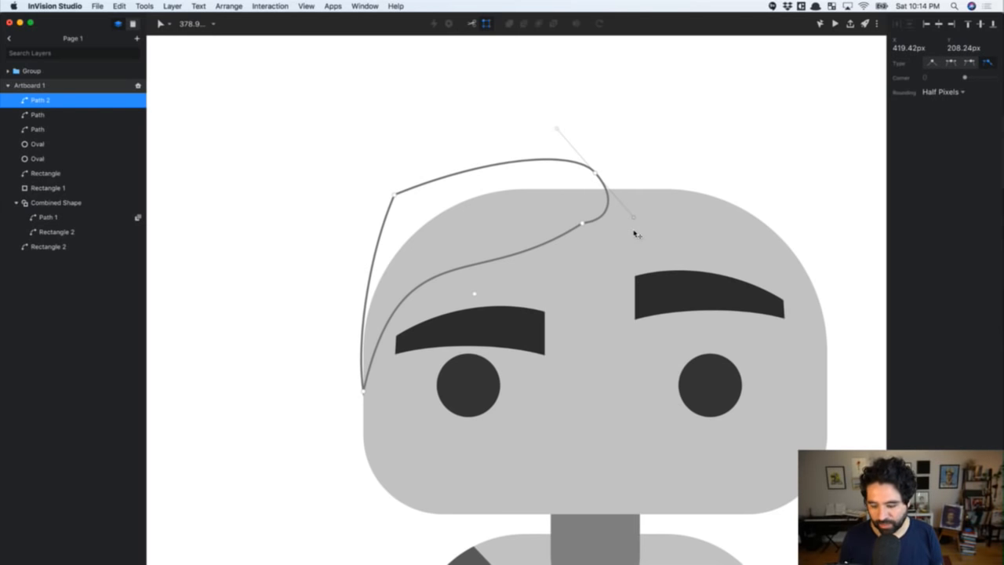
{"action": "key", "text": "Delete"}
{"action": "left_click_drag", "start_coordinate": [556, 128], "coordinate": [466, 153]}
Delete Path 2's upper outer corner point and extend the lower outer point's handle to about X 272 px, Y 208 px to round the hair
{"action": "left_click", "coordinate": [395, 194]}
{"action": "key", "text": "Delete"}
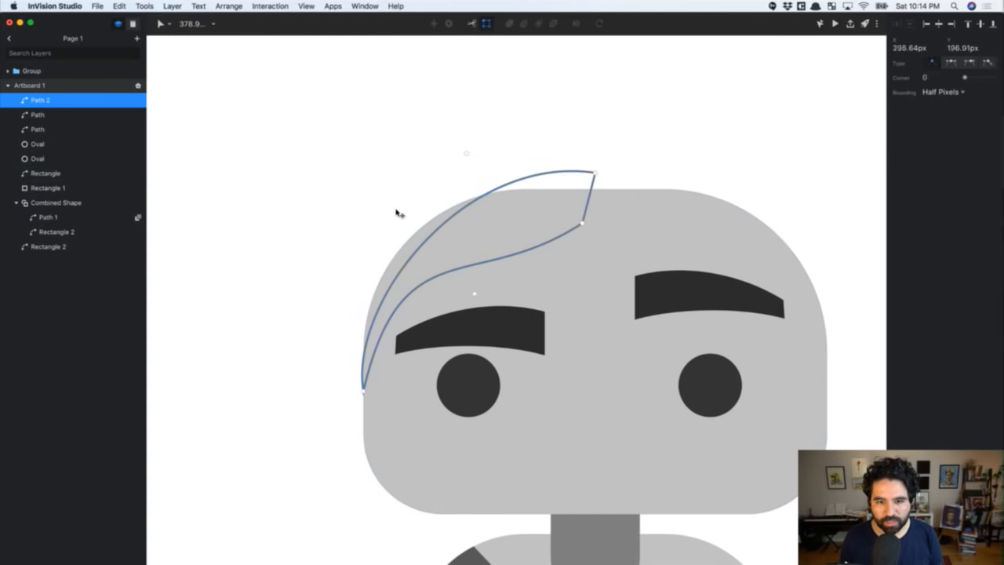
{"action": "left_click", "coordinate": [362, 391]}
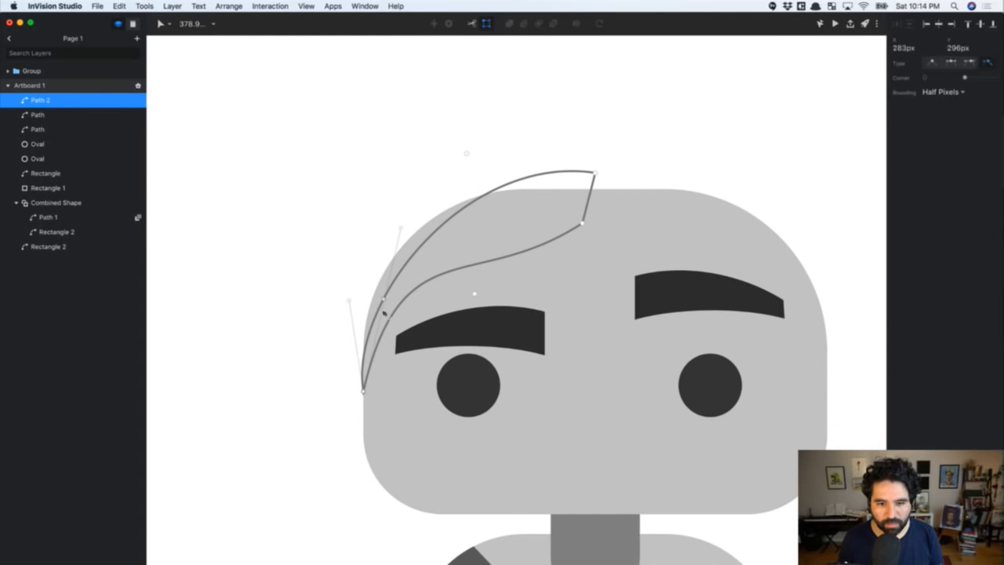
{"action": "left_click_drag", "start_coordinate": [349, 300], "coordinate": [341, 218]}
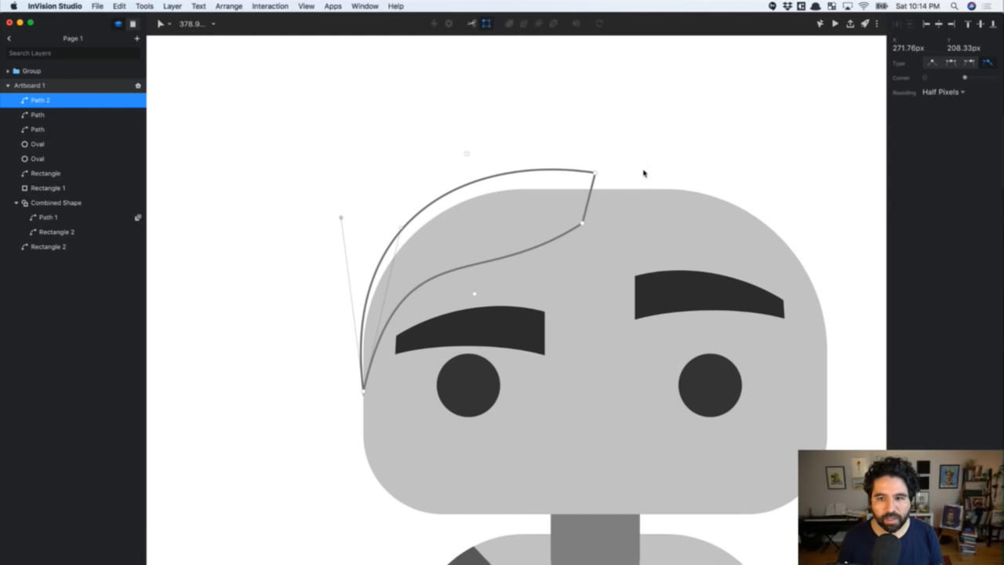
Remove the border from the hair's Path 2 and give it a dark grey fill
{"action": "key", "text": "Escape"}
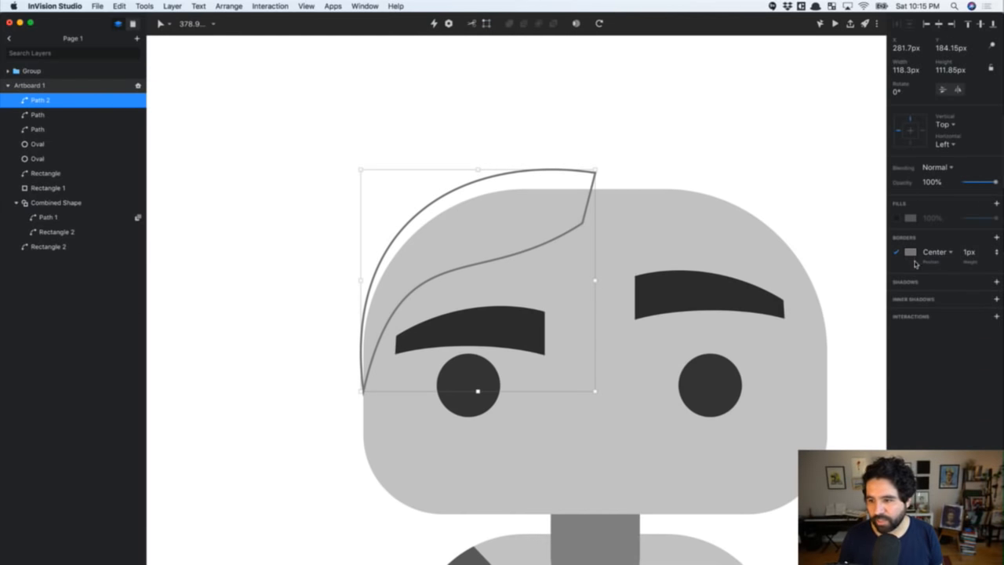
{"action": "left_click", "coordinate": [898, 220]}
{"action": "left_click", "coordinate": [898, 252]}
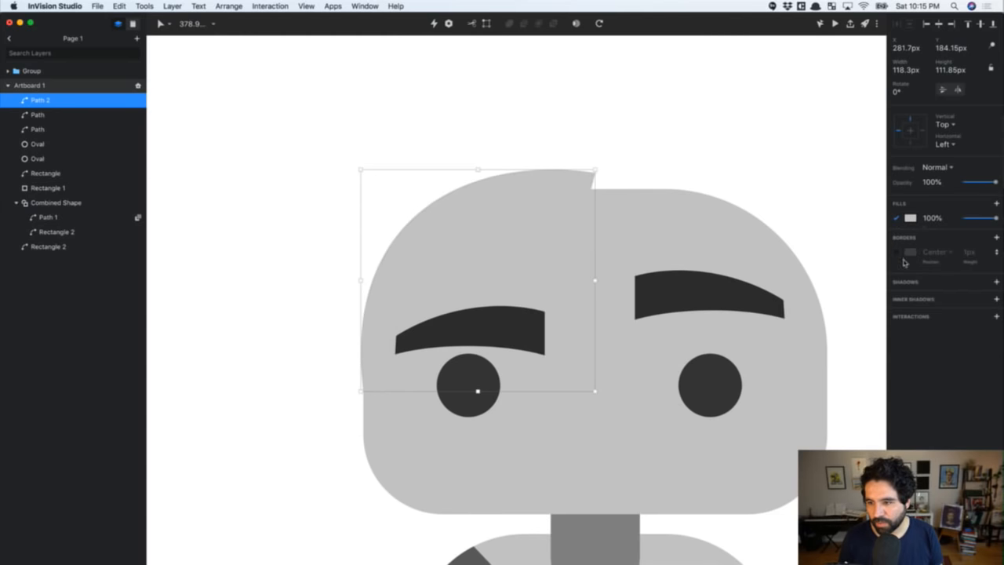
{"action": "left_click", "coordinate": [910, 218]}
{"action": "left_click_drag", "start_coordinate": [909, 276], "coordinate": [887, 310]}
{"action": "left_click", "coordinate": [654, 141]}
{"action": "left_click", "coordinate": [674, 131]}
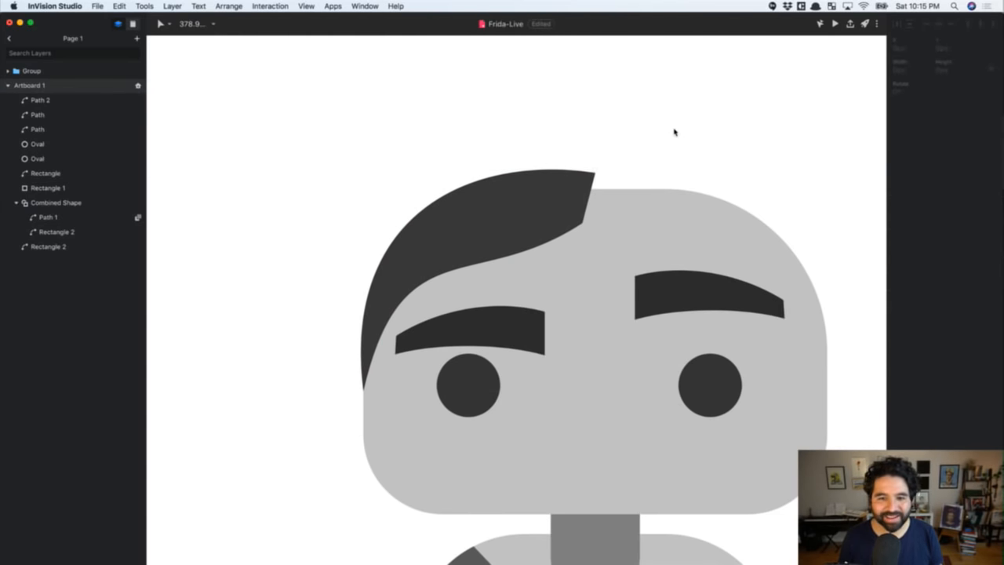
Extend the head rectangle's top edge upward to about Y 187 px, making it about 171 px high
{"action": "left_click", "coordinate": [573, 217]}
{"action": "left_click", "coordinate": [622, 227]}
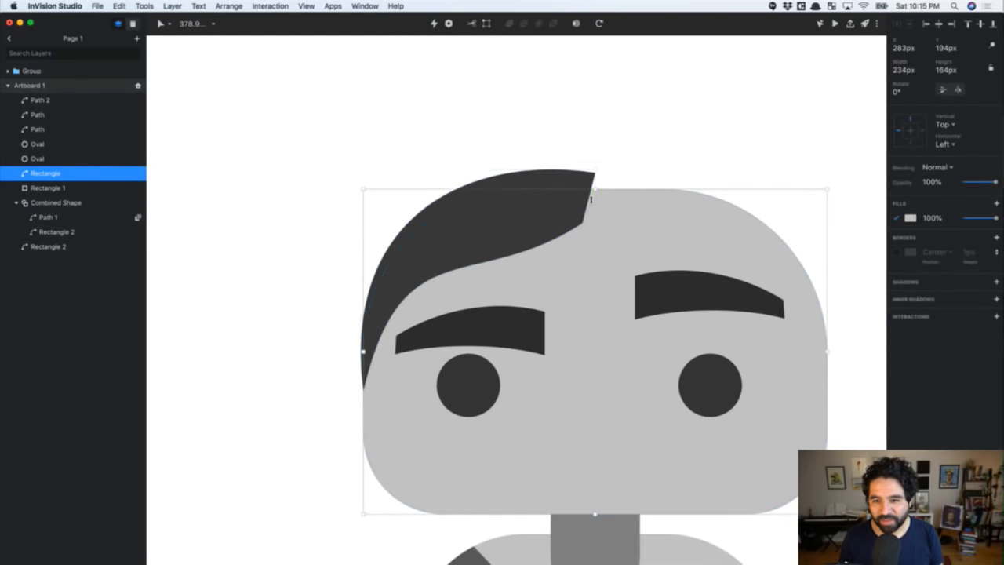
{"action": "left_click_drag", "start_coordinate": [596, 201], "coordinate": [596, 189]}
{"action": "left_click", "coordinate": [652, 144]}
Add a point on Path 2's centre edge just below the top corner and move it to about X 399.77 px, Y 191.91 px
{"action": "left_click", "coordinate": [573, 207]}
{"action": "scroll", "coordinate": [577, 206], "scroll_direction": "up", "scroll_amount": 5}
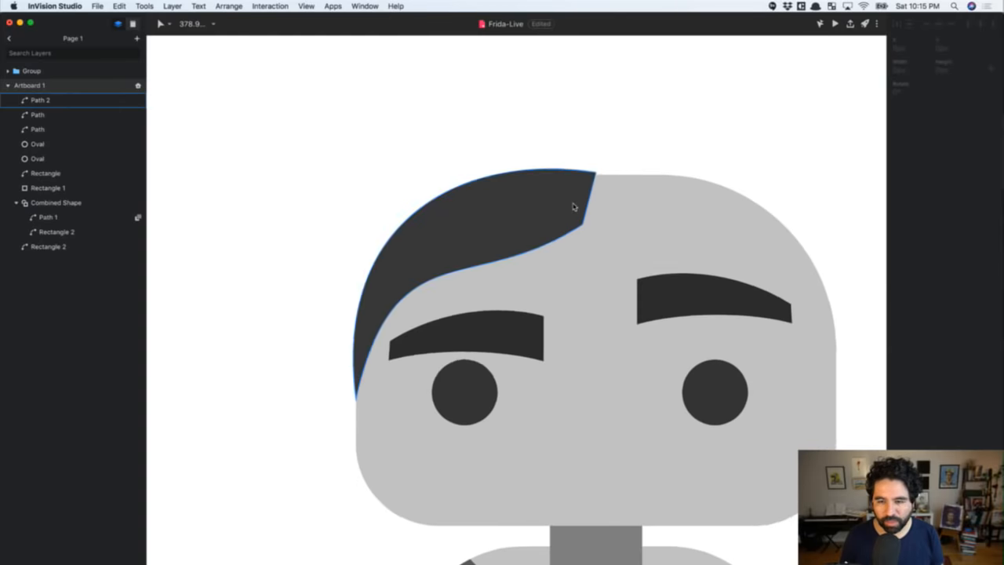
{"action": "double_click", "coordinate": [582, 206]}
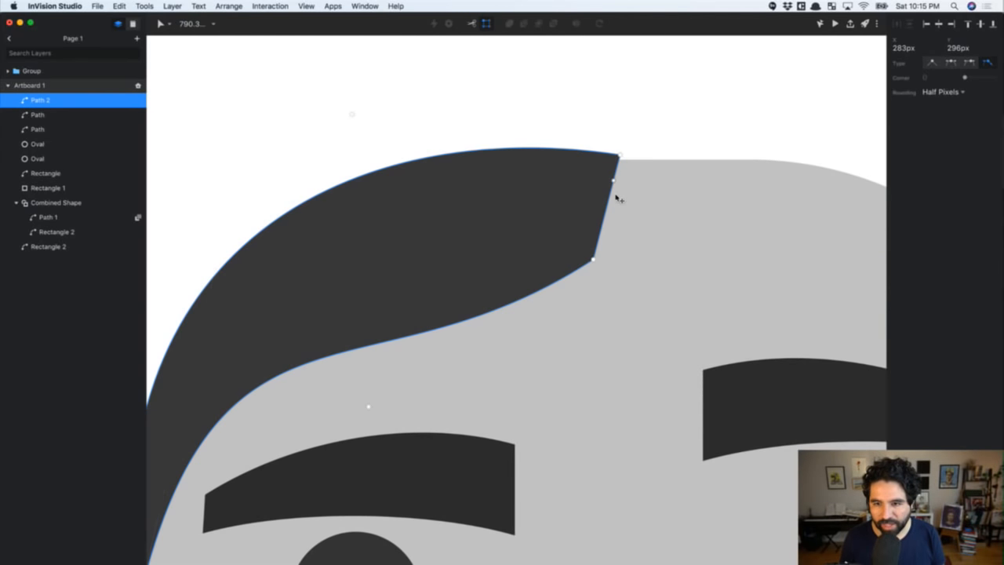
{"action": "left_click_drag", "start_coordinate": [616, 196], "coordinate": [621, 195]}
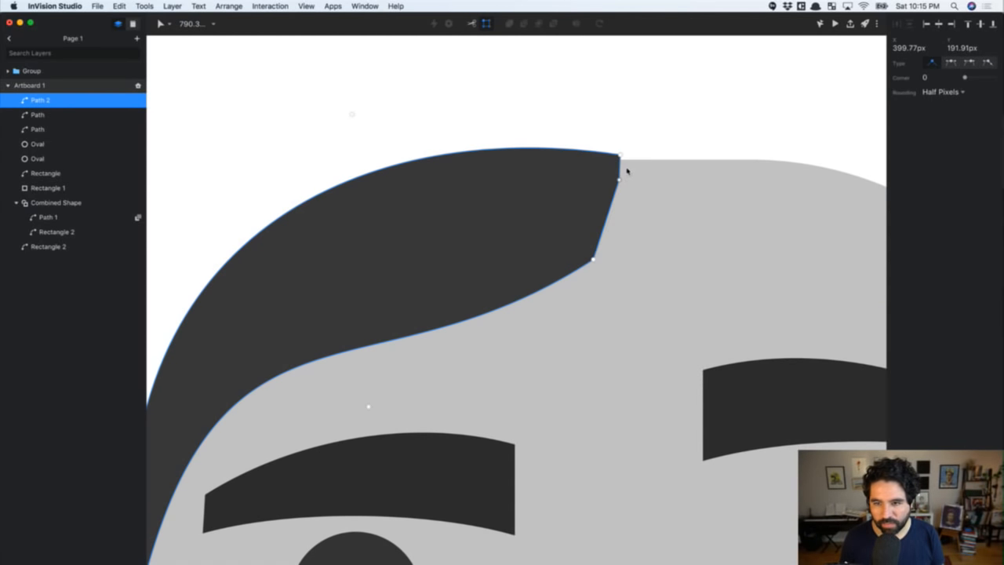
{"action": "double_click", "coordinate": [647, 121]}
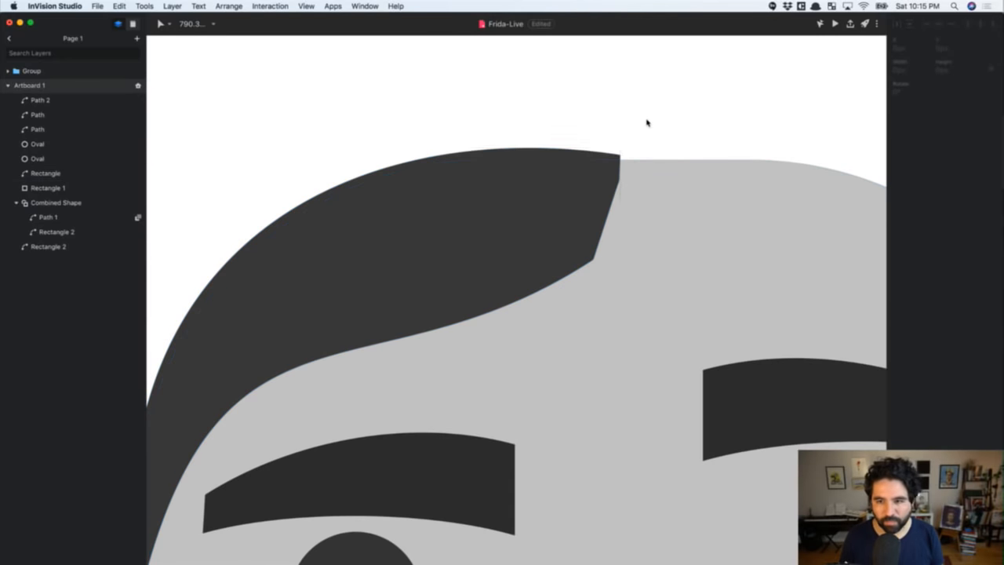
Align Path 2's top centre corner and the point just below it vertically at X 399.89 px
{"action": "scroll", "coordinate": [646, 116], "scroll_direction": "down", "scroll_amount": 3}
{"action": "double_click", "coordinate": [616, 171]}
{"action": "left_click", "coordinate": [627, 159]}
{"action": "left_click", "coordinate": [626, 142]}
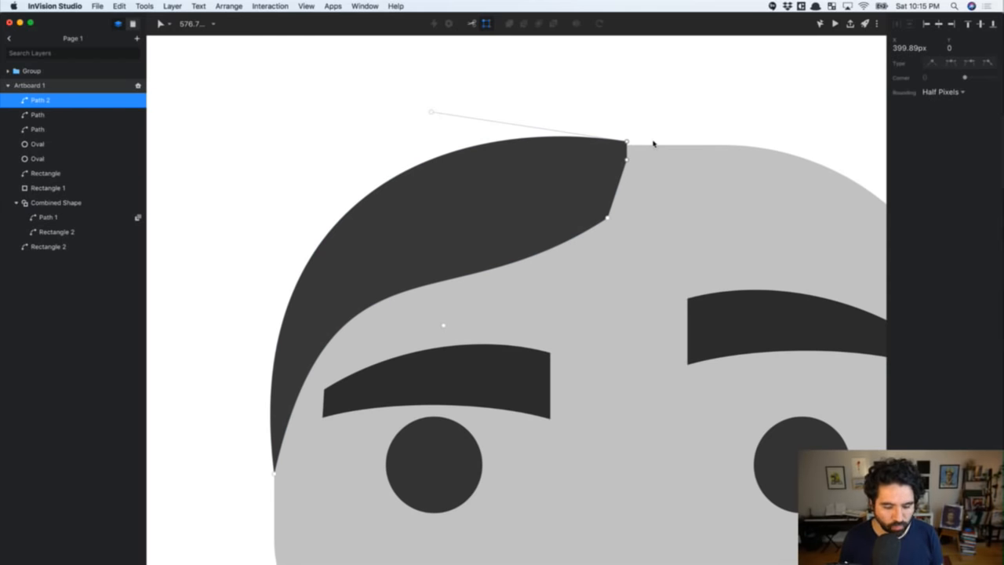
{"action": "left_click", "coordinate": [682, 113]}
Duplicate the hair's Path 2 onto the other half of the head at X 400 px, Y 183 px, and flip it horizontally
{"action": "scroll", "coordinate": [684, 112], "scroll_direction": "down", "scroll_amount": 5}
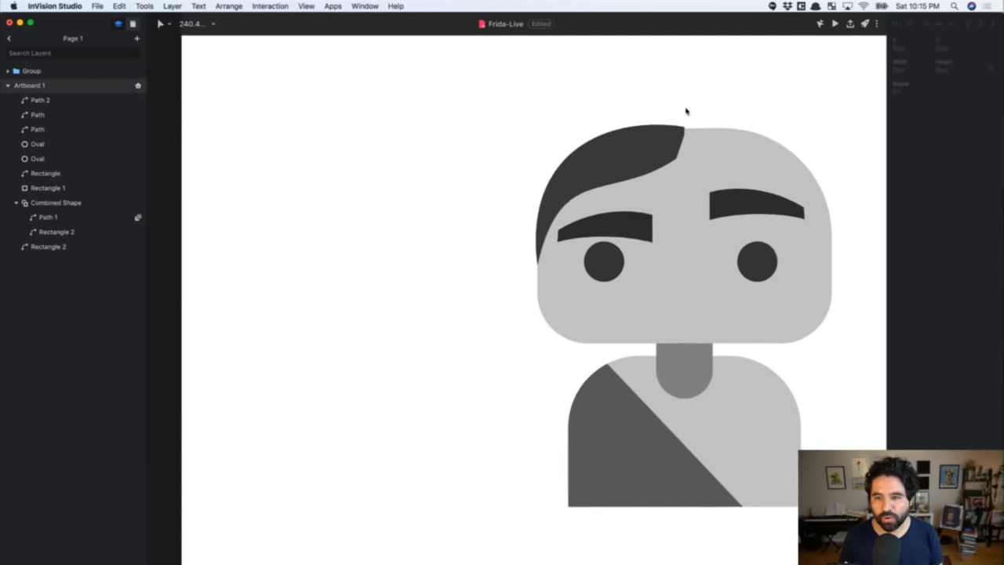
{"action": "left_click", "coordinate": [551, 161]}
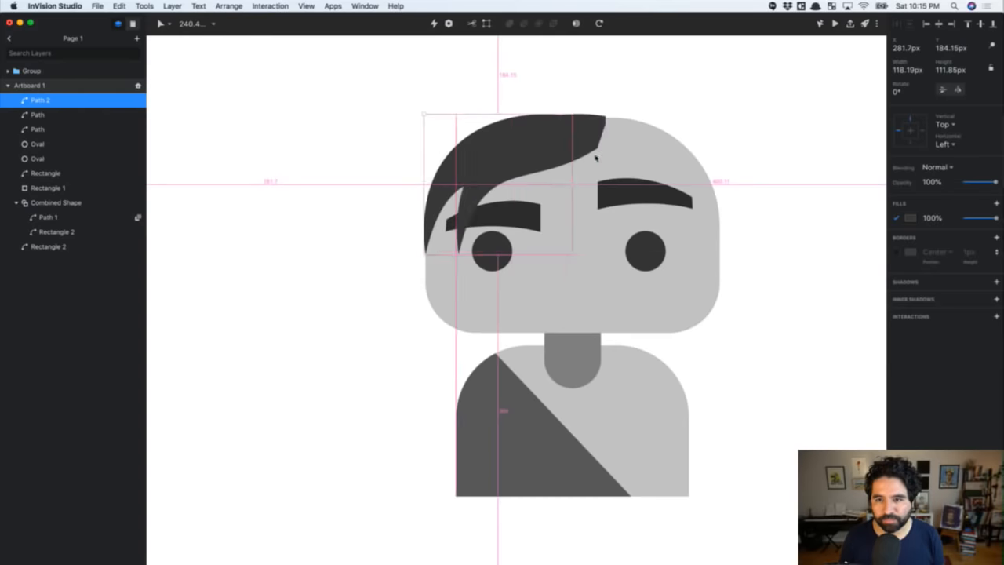
{"action": "left_click_drag", "start_coordinate": [595, 158], "coordinate": [687, 177]}
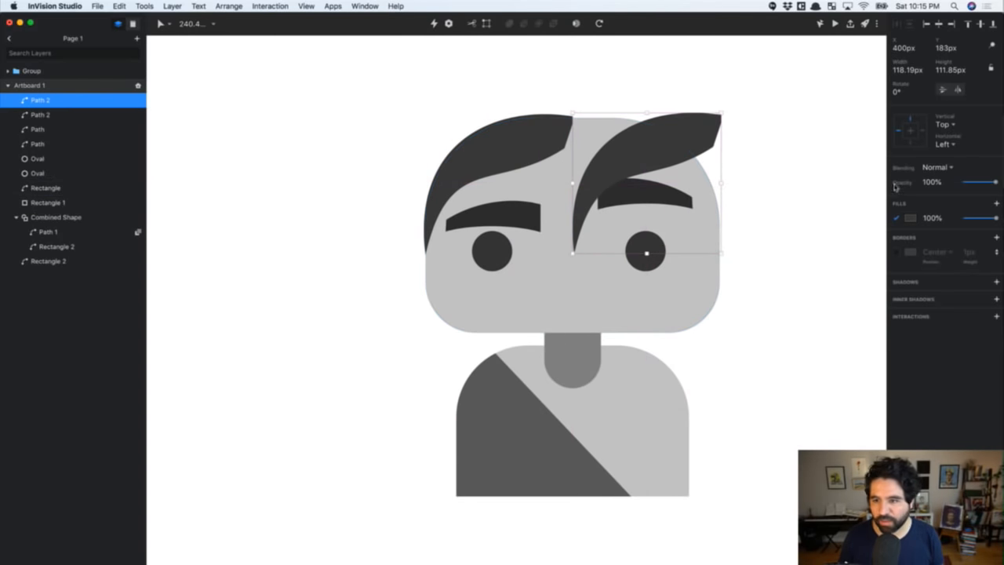
{"action": "left_click", "coordinate": [957, 89]}
Align the top edges of both hair halves, and nudge the mirrored half to X 399 px so they overlap at the parting
{"action": "scroll", "coordinate": [588, 161], "scroll_direction": "up", "scroll_amount": 10}
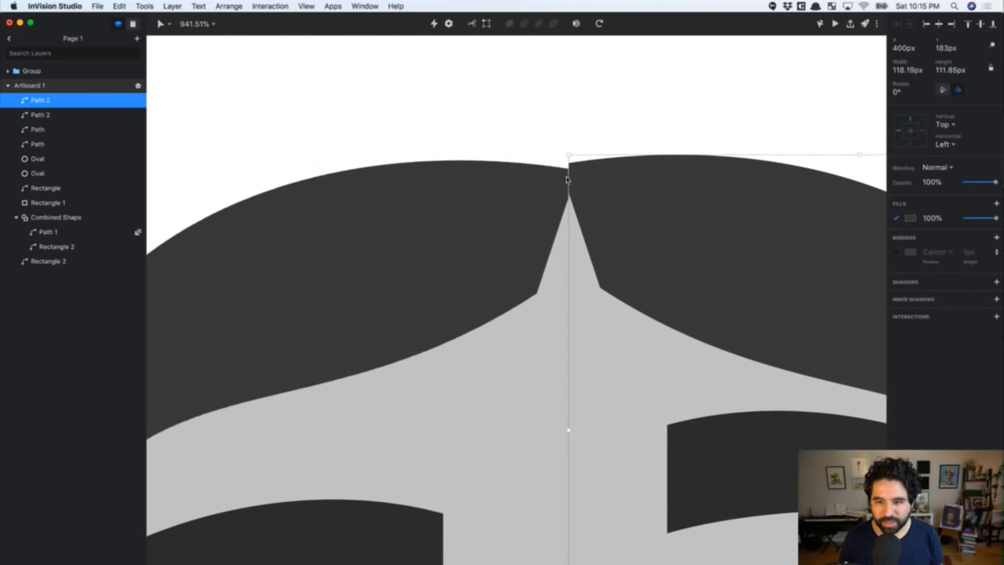
{"action": "left_click", "coordinate": [566, 180], "text": "shift"}
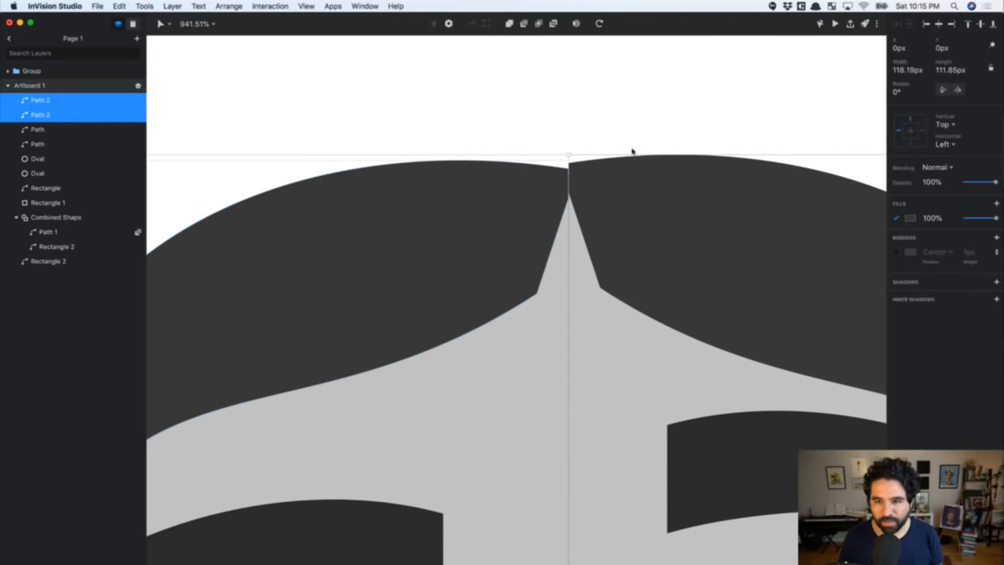
{"action": "left_click", "coordinate": [967, 24]}
{"action": "left_click", "coordinate": [664, 134]}
{"action": "left_click", "coordinate": [623, 224]}
{"action": "key", "text": "Left"}
{"action": "scroll", "coordinate": [623, 225], "scroll_direction": "down", "scroll_amount": 10}
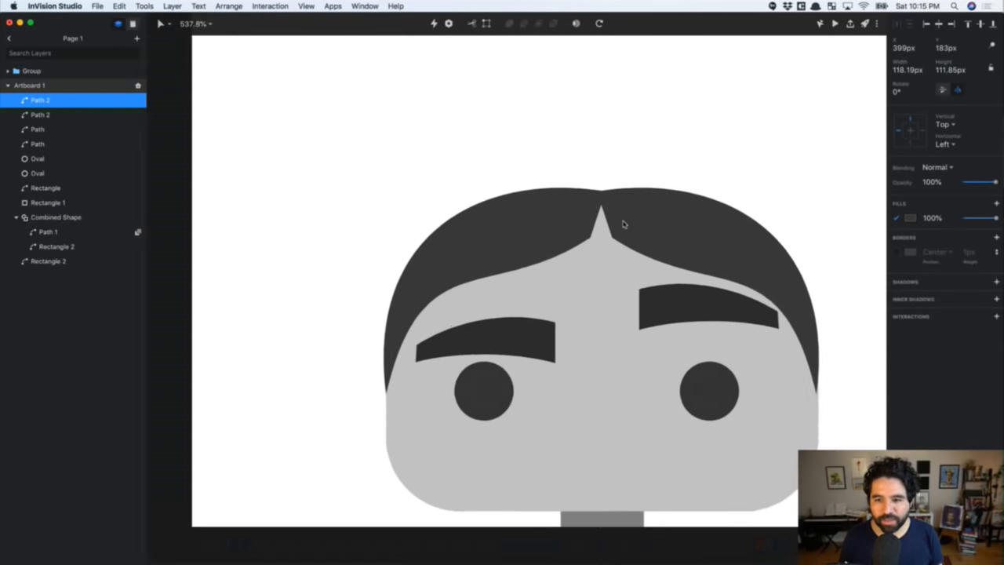
Try uniting the two hair halves into one combined shape, and undo it
{"action": "left_click", "coordinate": [566, 231]}
{"action": "left_click", "coordinate": [662, 242], "text": "shift"}
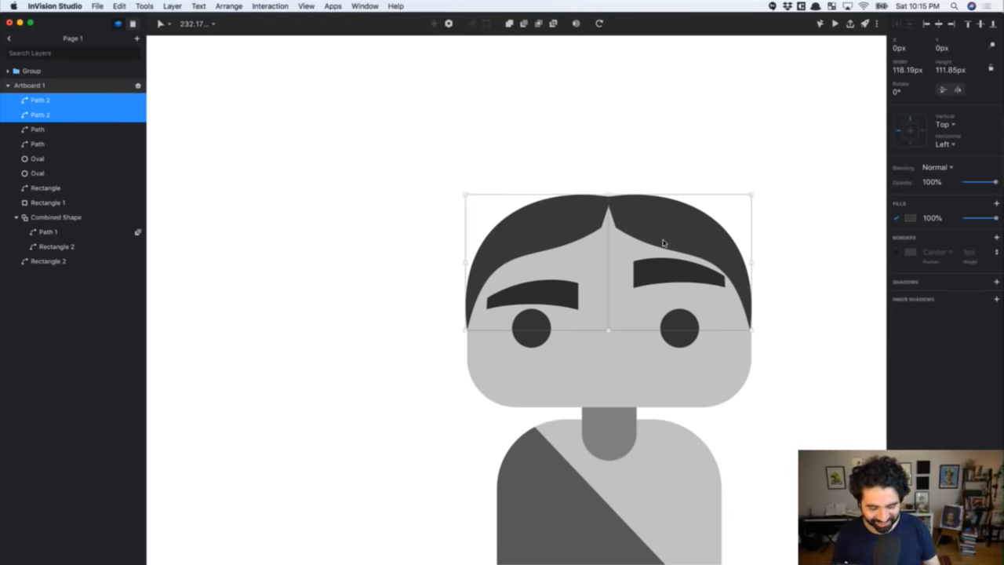
{"action": "left_click", "coordinate": [510, 23]}
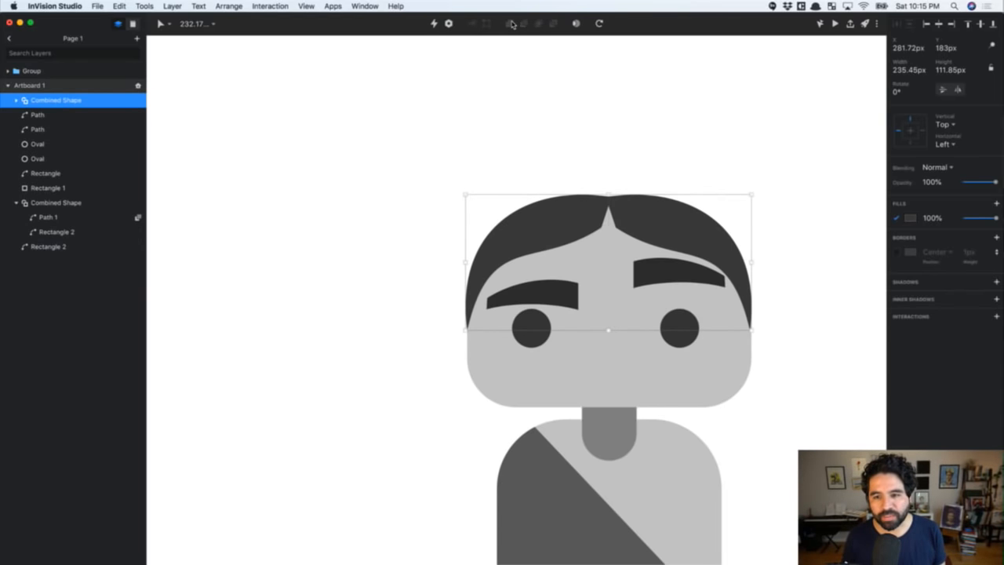
{"action": "key", "text": "ctrl+z"}
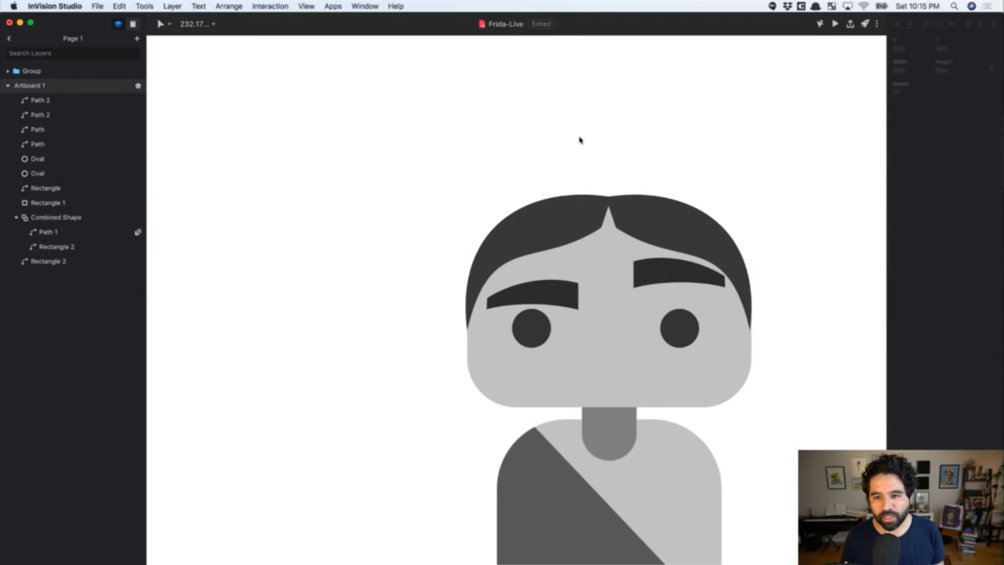
Unite both Path 2 hair halves into a single combined shape
{"action": "left_click", "coordinate": [651, 231]}
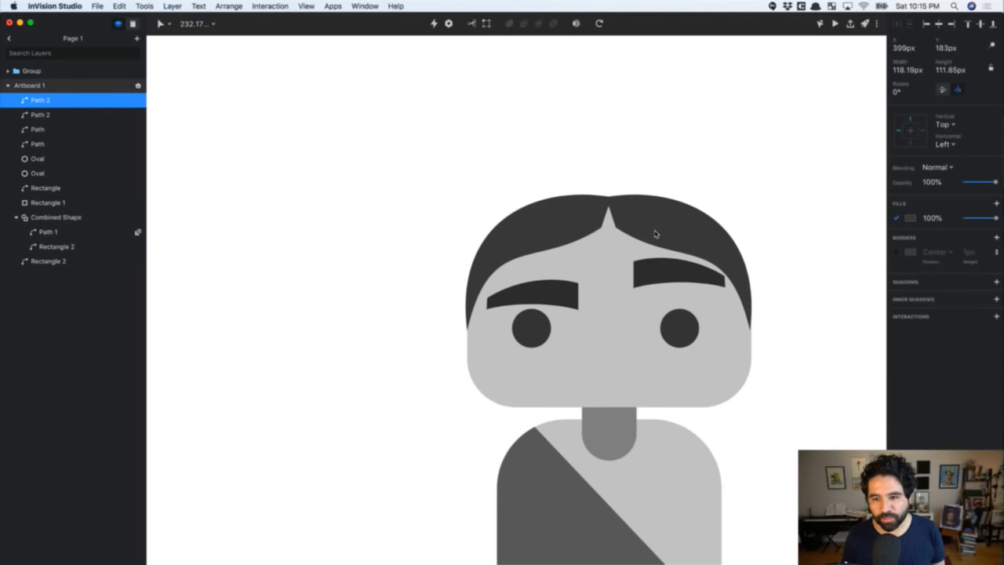
{"action": "left_click", "coordinate": [584, 230], "text": "shift"}
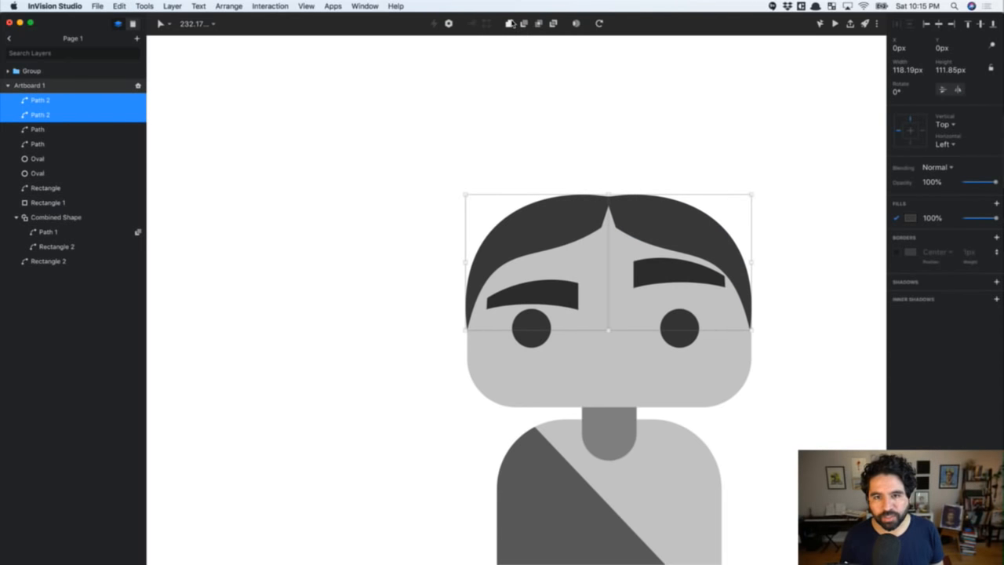
{"action": "left_click", "coordinate": [510, 23]}
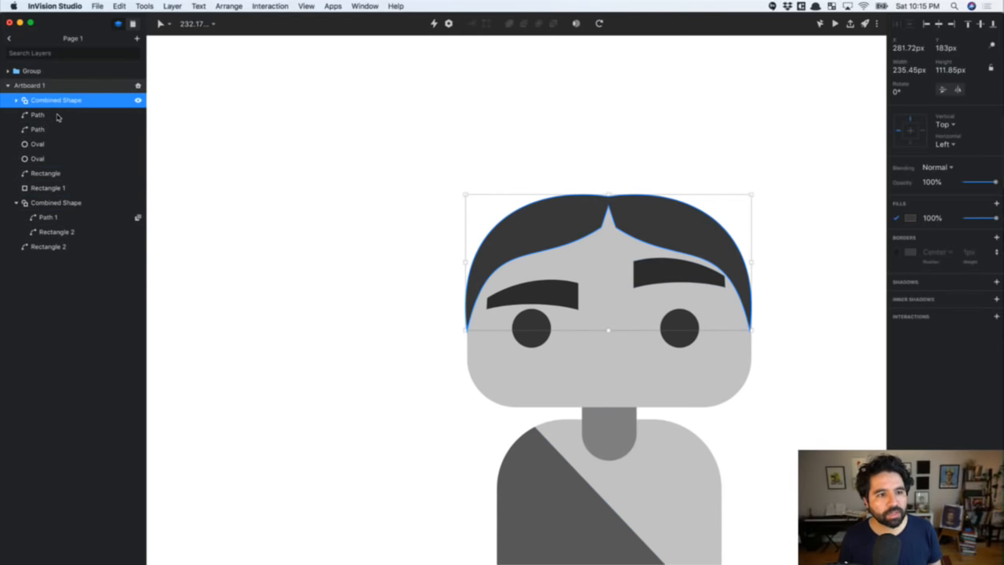
Try moving the combined hair off the head to X 243 px, Y 148 px, and undo the move
{"action": "left_click", "coordinate": [526, 170]}
{"action": "left_click", "coordinate": [575, 241]}
{"action": "left_click_drag", "start_coordinate": [575, 241], "coordinate": [533, 202]}
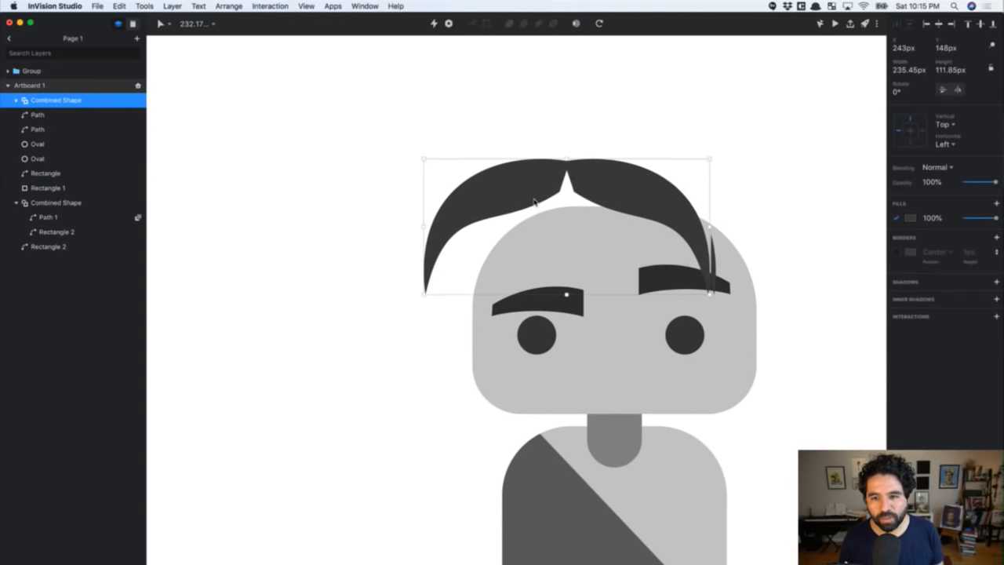
{"action": "key", "text": "super+z"}
Shorten the combined hair shape from its lower edge to a height of 109.85 px
{"action": "scroll", "coordinate": [625, 176], "scroll_direction": "right", "scroll_amount": 3}
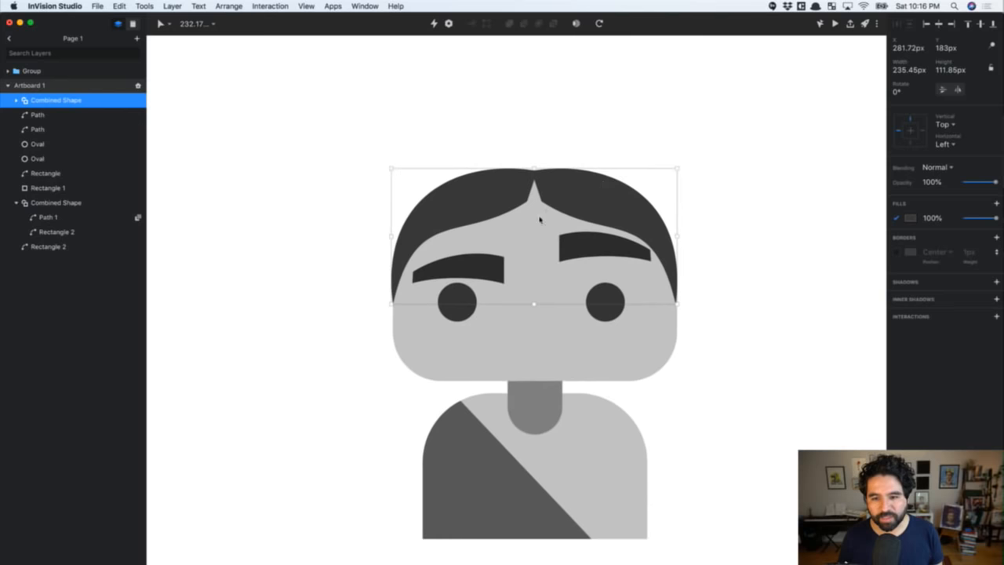
{"action": "mouse_move", "coordinate": [534, 318]}
{"action": "left_mouse_down"}
{"action": "mouse_move", "coordinate": [540, 348]}
{"action": "mouse_move", "coordinate": [534, 318]}
{"action": "left_mouse_up"}
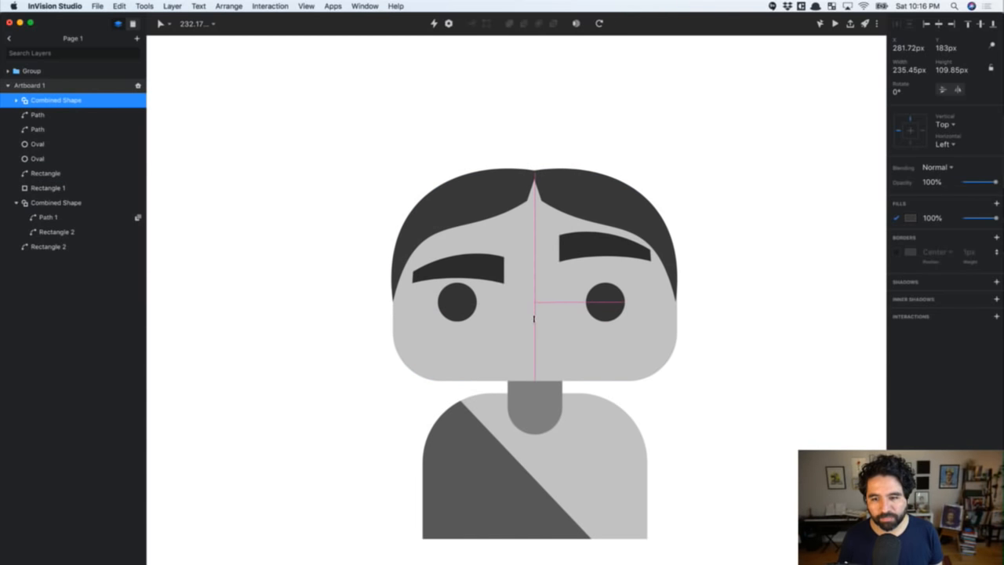
{"action": "scroll", "coordinate": [698, 154], "scroll_direction": "down", "scroll_amount": 1}
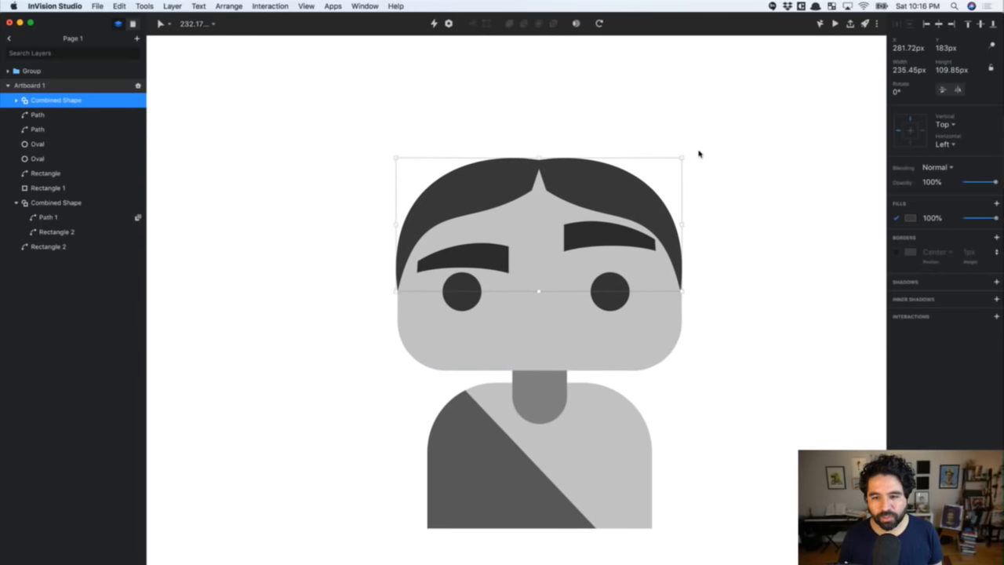
{"action": "scroll", "coordinate": [699, 153], "scroll_direction": "down", "scroll_amount": 3}
{"action": "scroll", "coordinate": [699, 154], "scroll_direction": "down", "scroll_amount": 2}
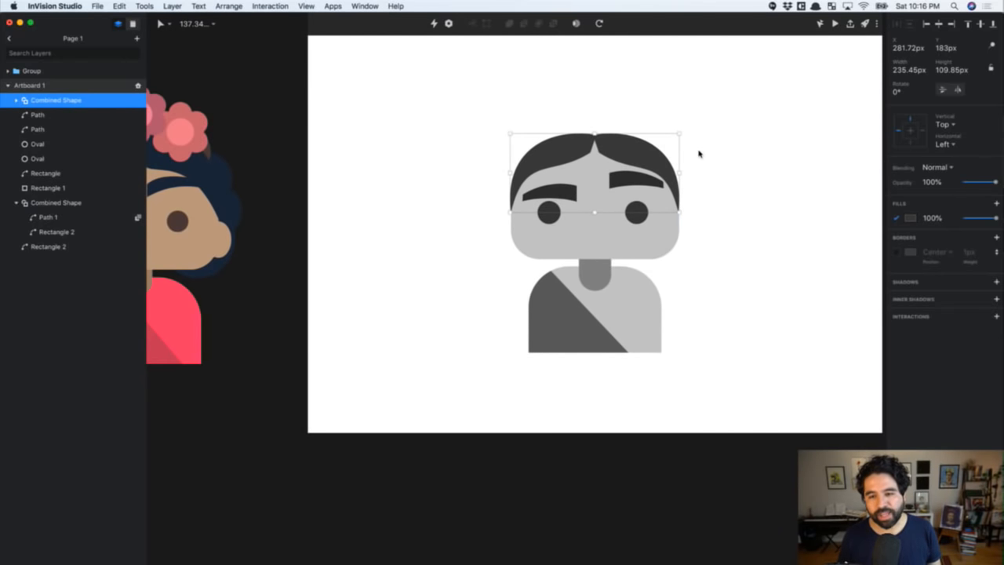
Try nudging the eye under the lower eyebrow 10 px outward to X 310 px, and undo the nudge
{"action": "scroll", "coordinate": [583, 182], "scroll_direction": "up", "scroll_amount": 5}
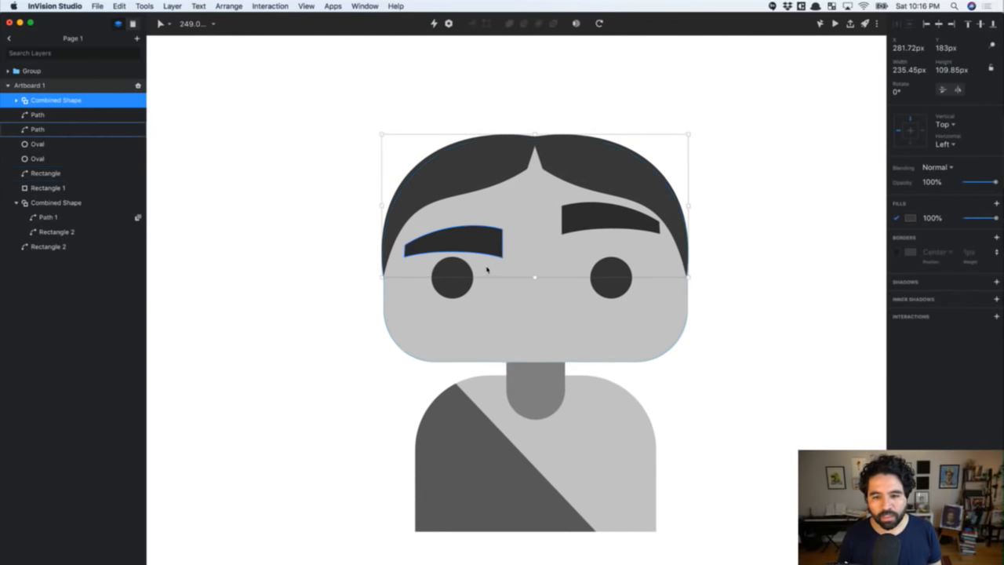
{"action": "left_click", "coordinate": [450, 277]}
{"action": "key", "text": "shift+Left"}
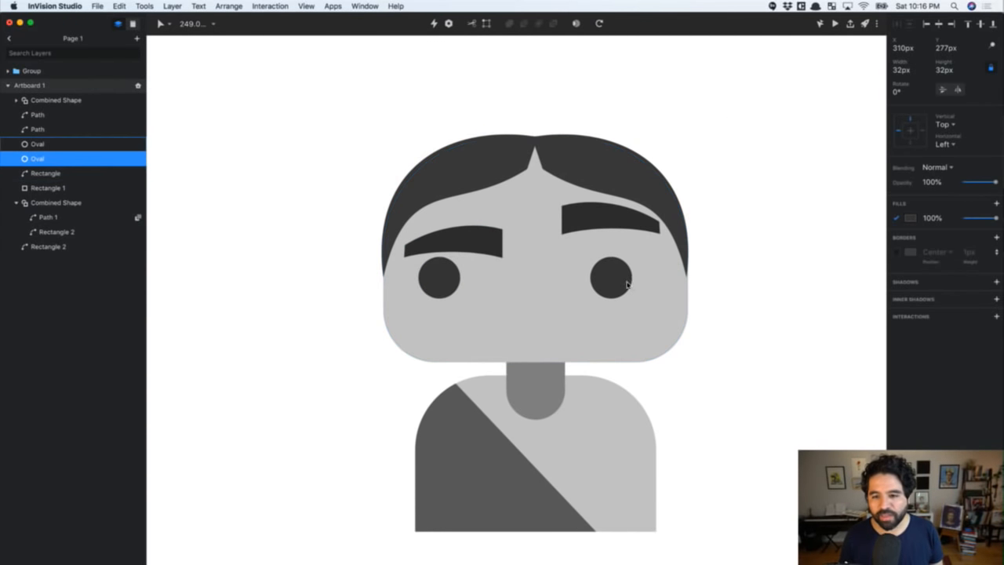
{"action": "key", "text": "super+z"}
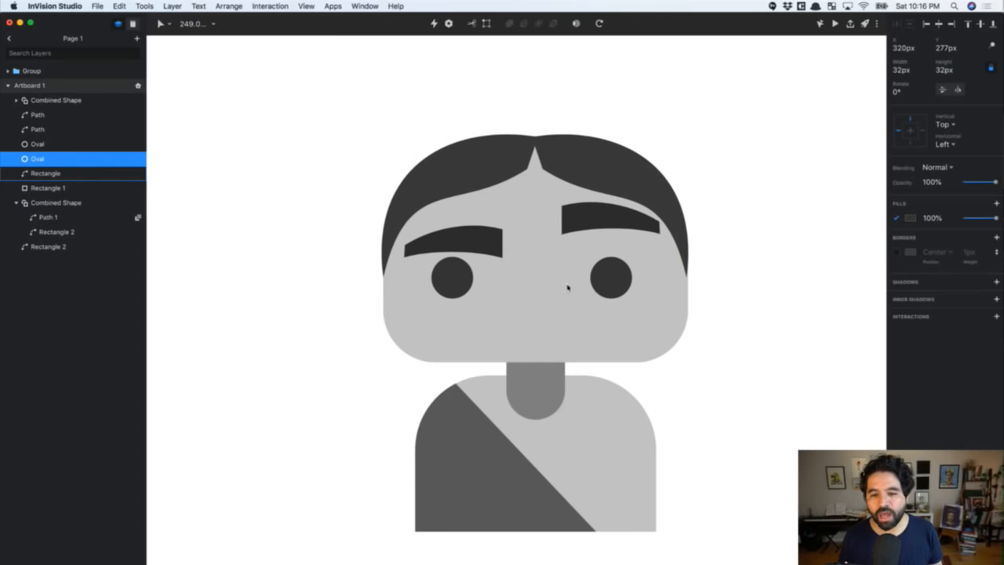
Group the two eyes and centre the group horizontally on the artboard
{"action": "left_click", "coordinate": [612, 298], "text": "shift"}
{"action": "key", "text": "super+g"}
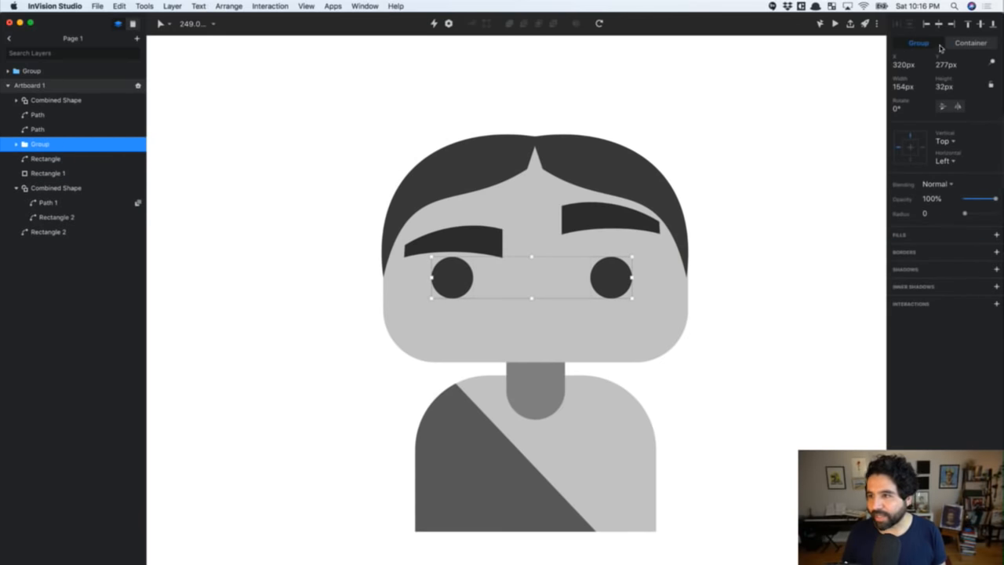
{"action": "left_click", "coordinate": [938, 23]}
Group the two eyebrows and centre their group horizontally on the artboard
{"action": "left_click", "coordinate": [455, 247]}
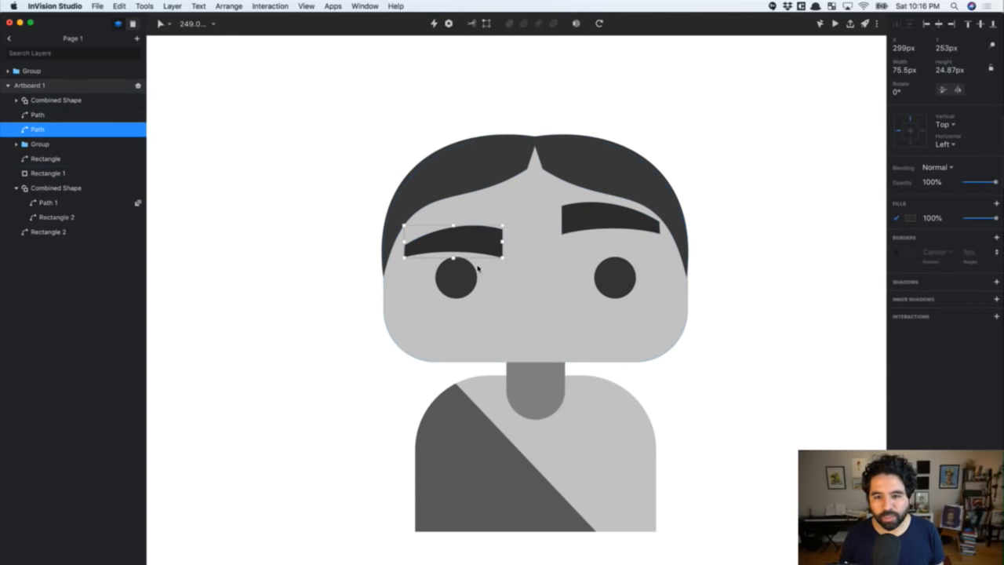
{"action": "left_click", "coordinate": [582, 240], "text": "shift"}
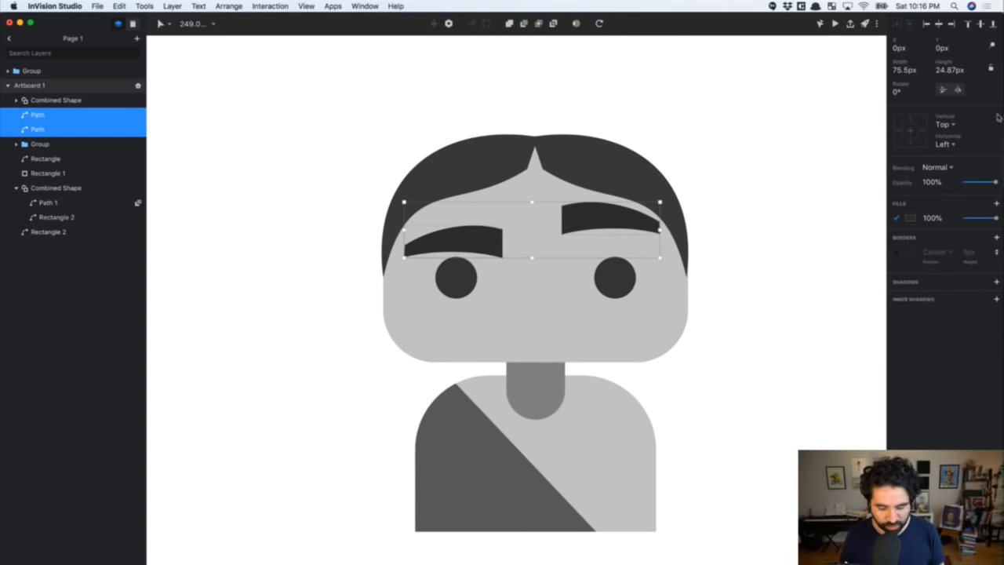
{"action": "key", "text": "super+g"}
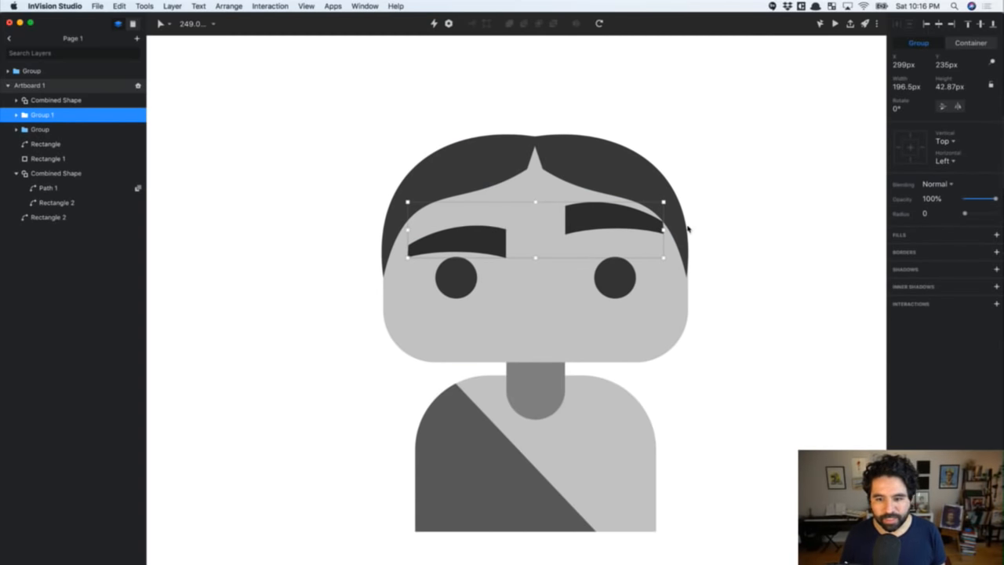
Centre the face, neck and body shapes horizontally on the artboard, and select the diagonal dark shirt panel
{"action": "left_click", "coordinate": [584, 343]}
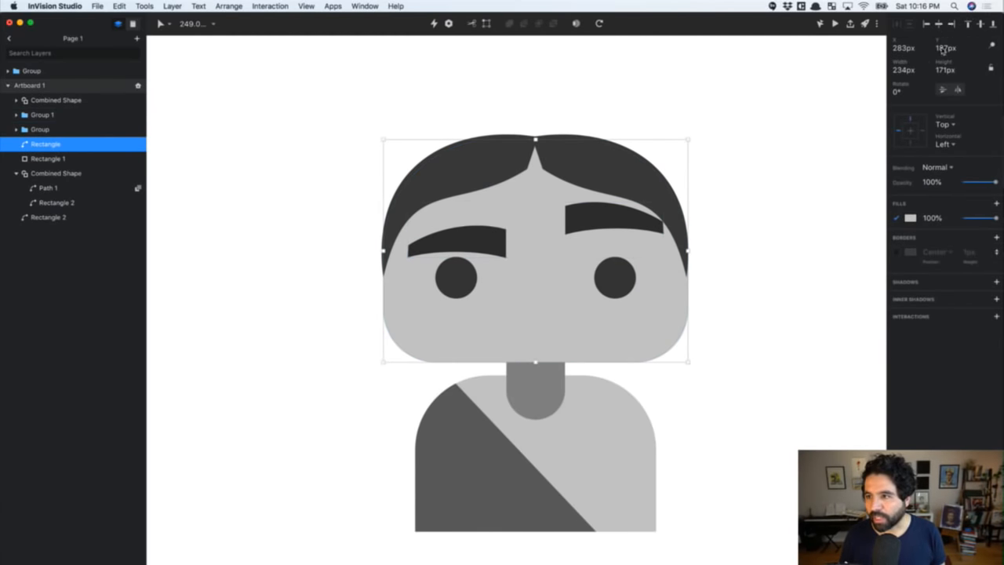
{"action": "left_click", "coordinate": [550, 409]}
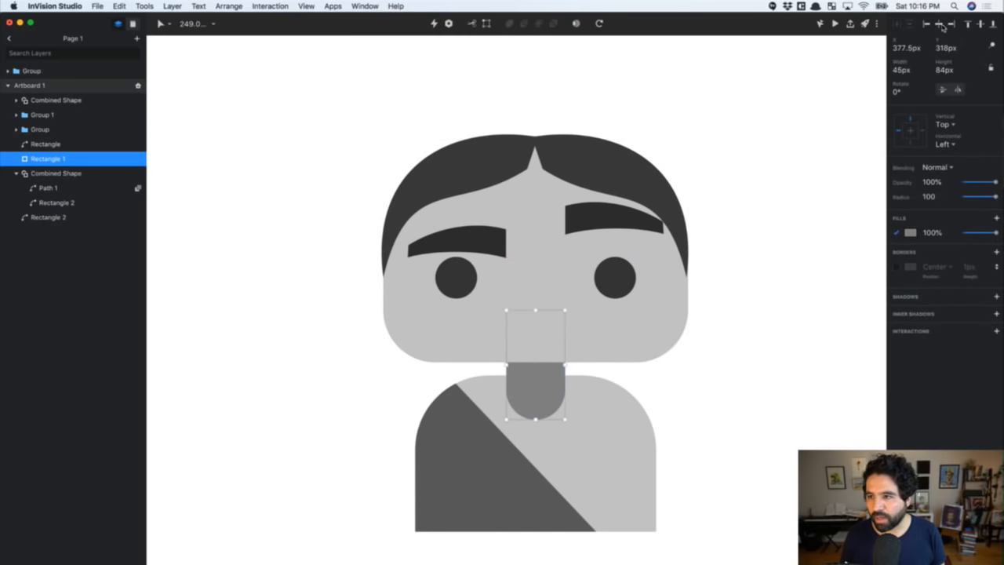
{"action": "left_click", "coordinate": [605, 513]}
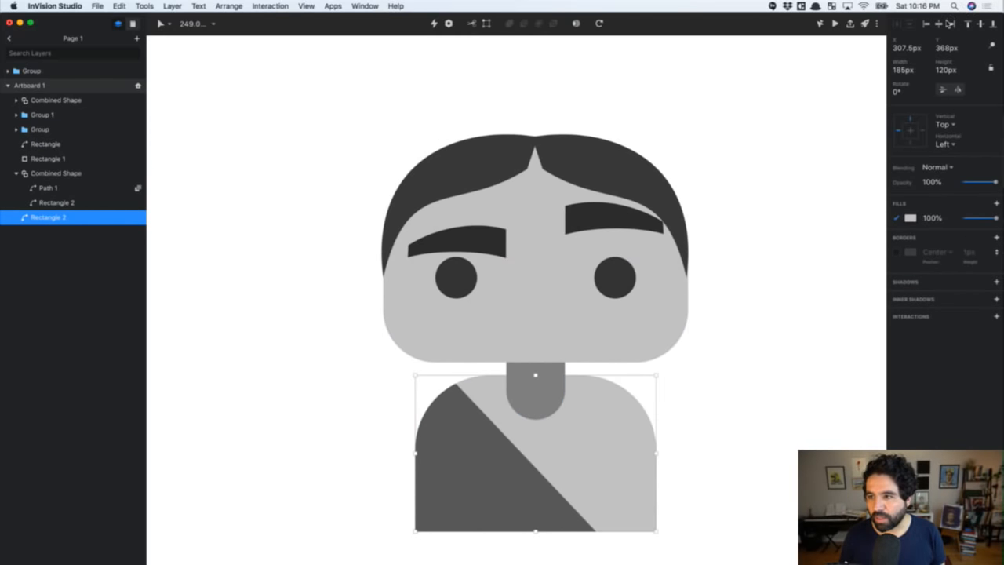
{"action": "left_click", "coordinate": [547, 494]}
{"action": "scroll", "coordinate": [823, 352], "scroll_direction": "down", "scroll_amount": 3}
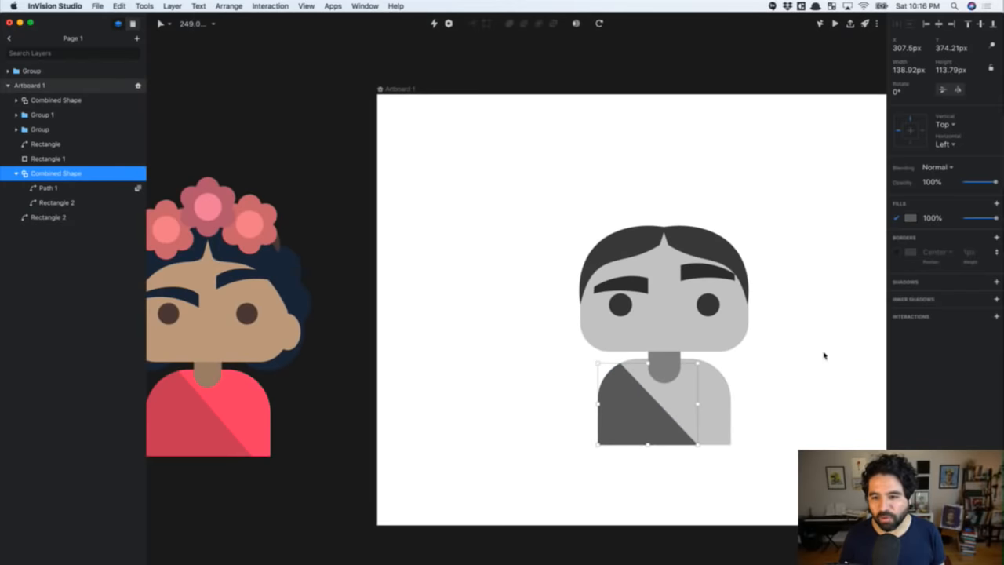
Ungroup the two eyes and clear the selection
{"action": "left_click", "coordinate": [622, 312]}
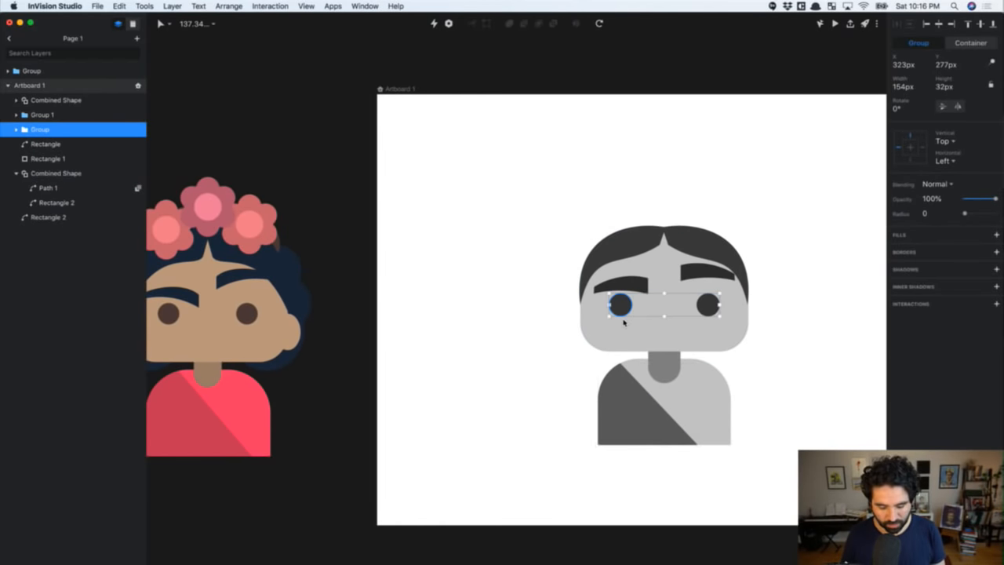
{"action": "key", "text": "super+shift+g"}
{"action": "key", "text": "Escape"}
{"action": "key", "text": "super+minus"}
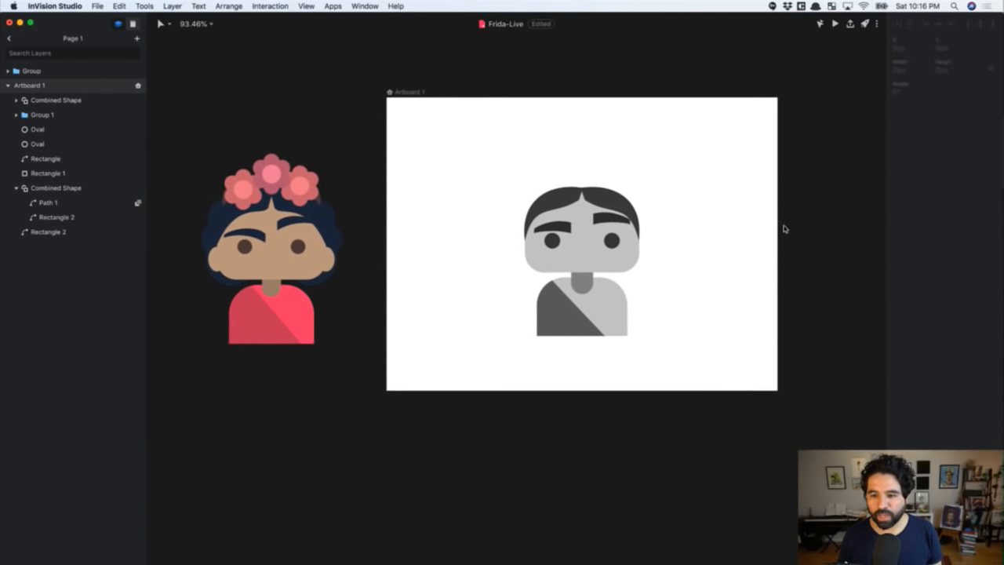
Switch to Chrome, enlarge the YouTube live dashboard window and restore its embedded live chat
{"action": "mouse_move", "coordinate": [651, 549]}
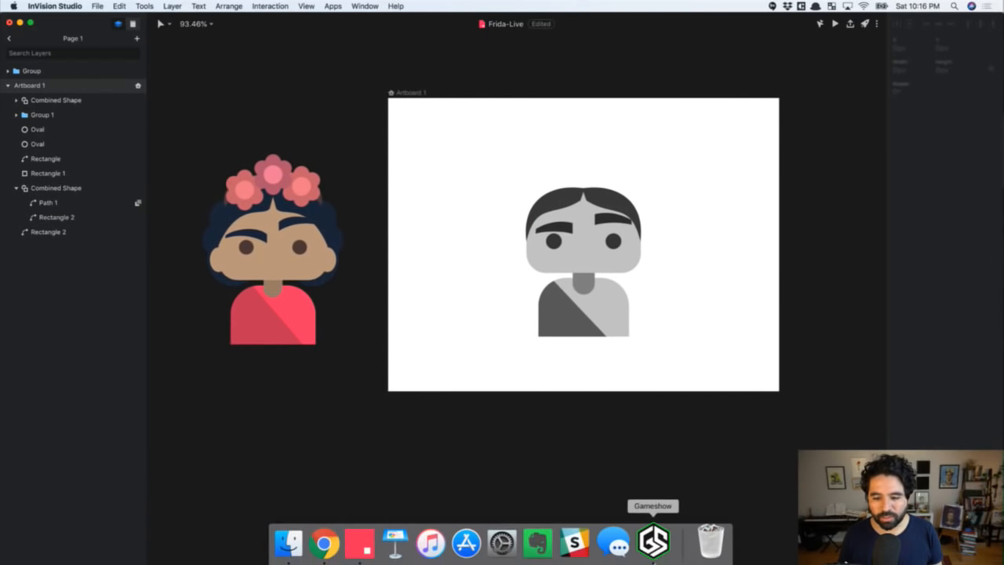
{"action": "left_click", "coordinate": [334, 543]}
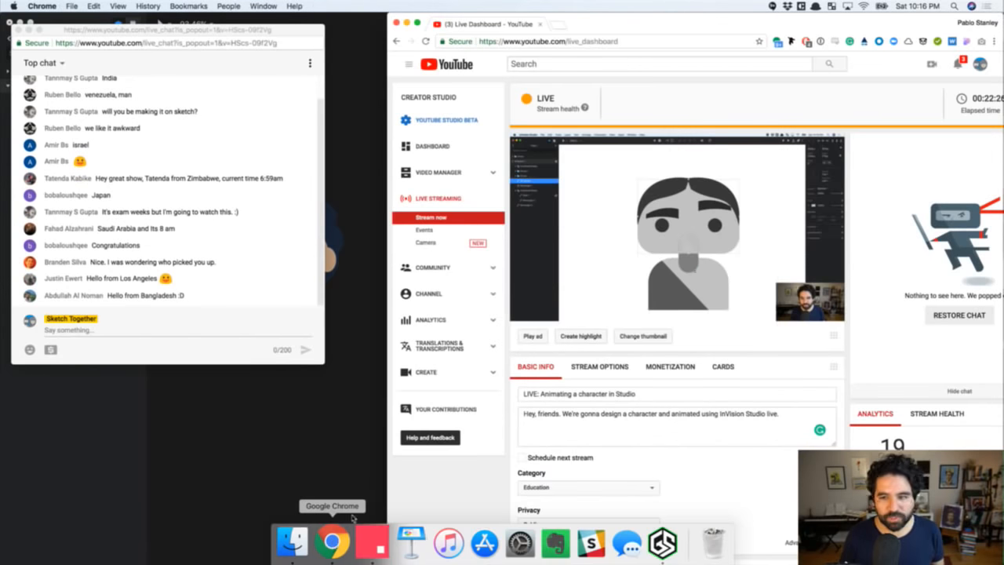
{"action": "double_click", "coordinate": [589, 31]}
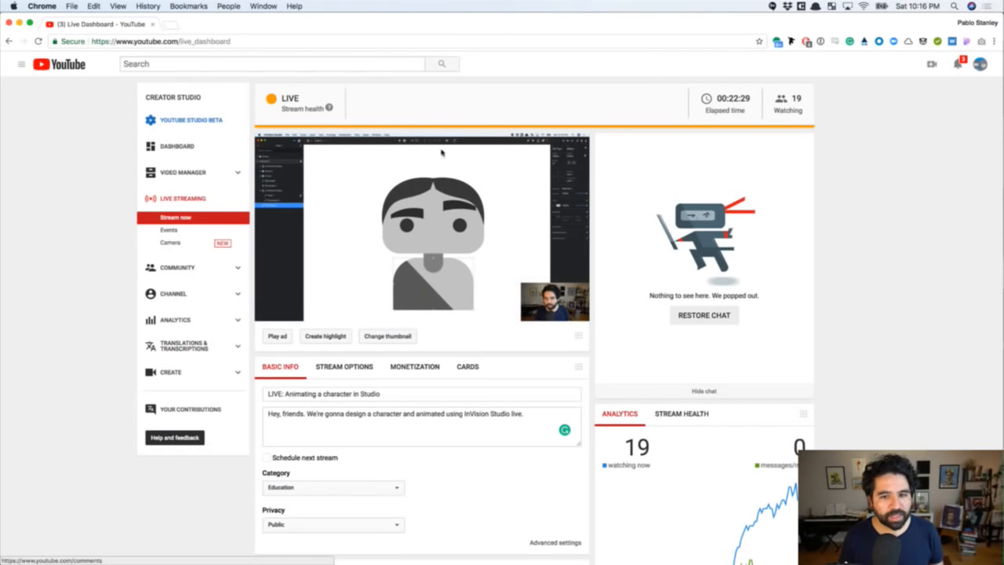
{"action": "left_click", "coordinate": [720, 316]}
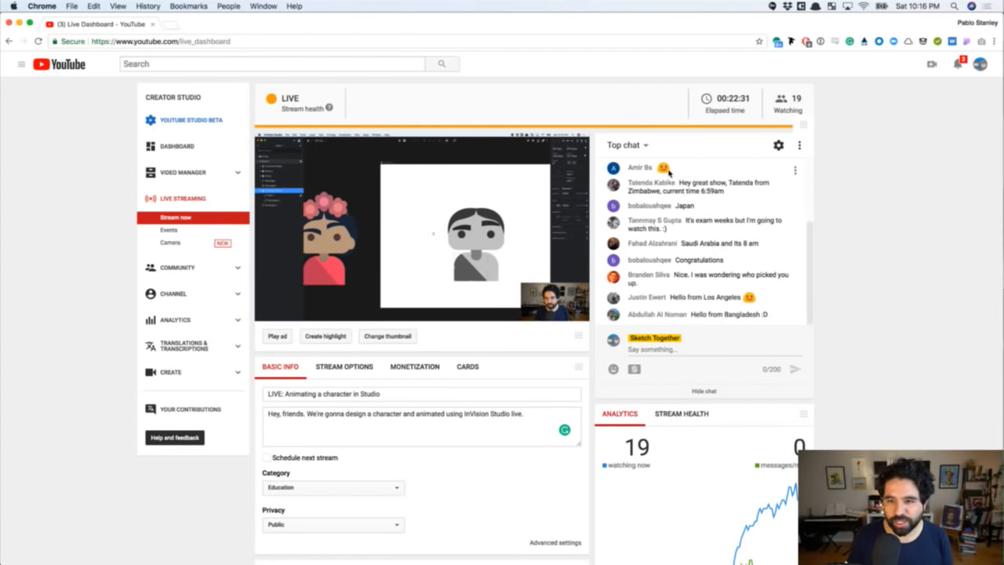
Pop the live chat out of the dashboard into its own window
{"action": "left_click", "coordinate": [799, 145]}
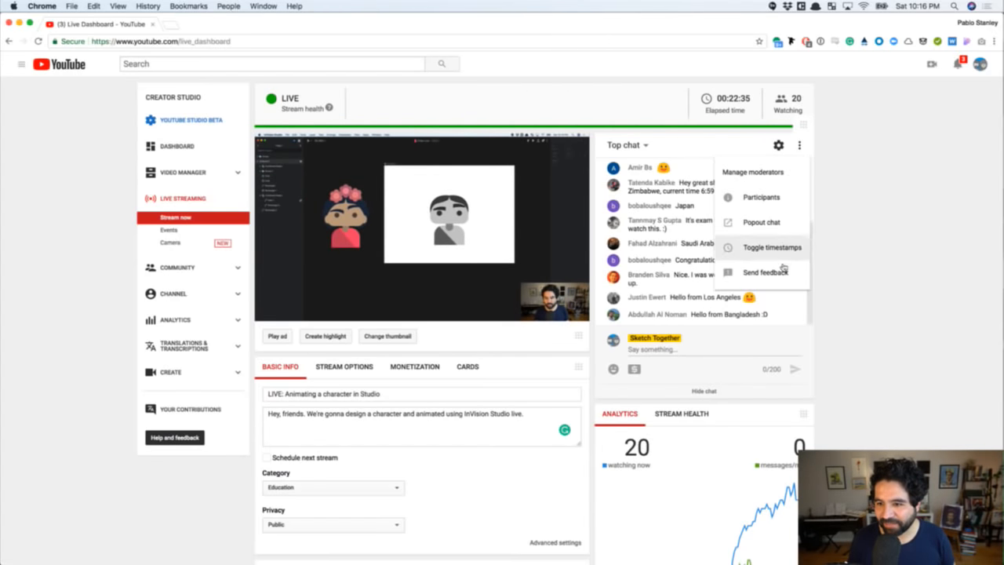
{"action": "left_click", "coordinate": [880, 157]}
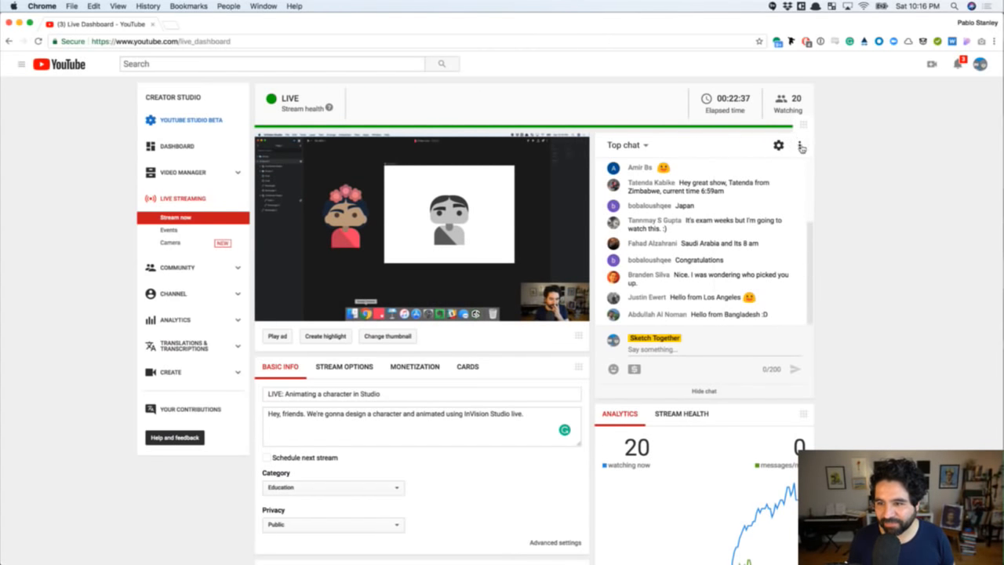
{"action": "left_click", "coordinate": [799, 146]}
{"action": "left_click", "coordinate": [770, 219]}
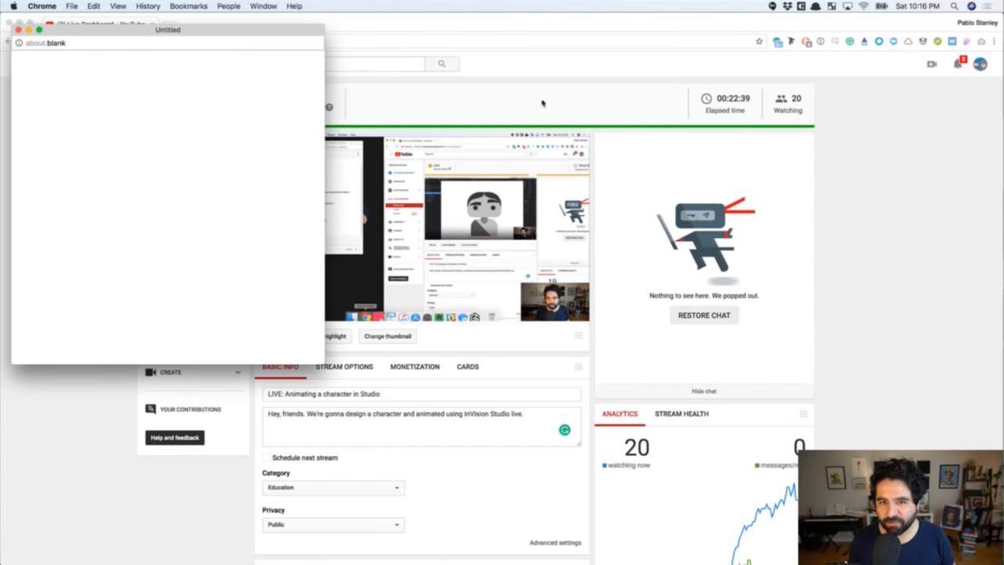
Return the dashboard window to its smaller size, bring the chat window forward, and switch back to InVision Studio
{"action": "left_click", "coordinate": [26, 31]}
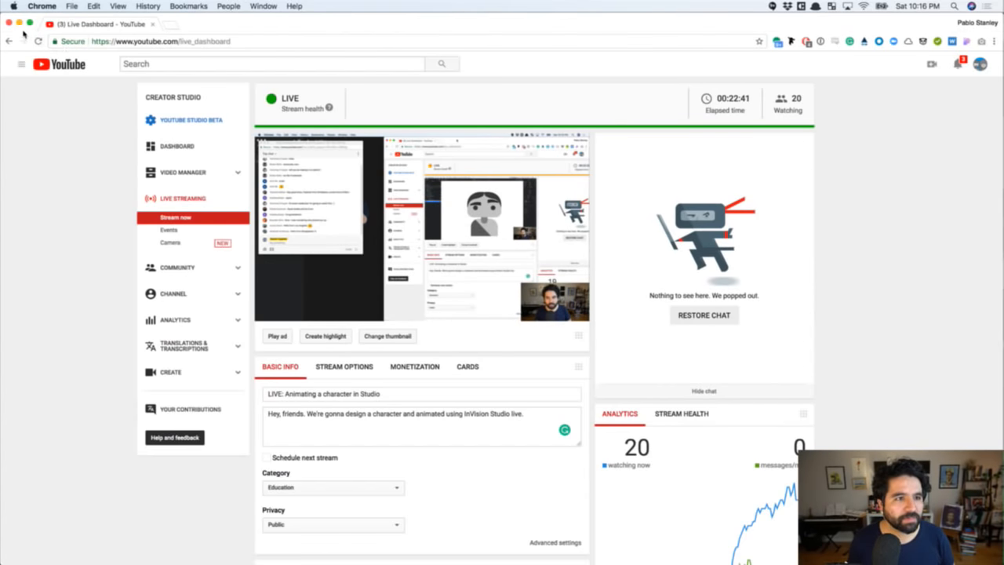
{"action": "left_click", "coordinate": [29, 23]}
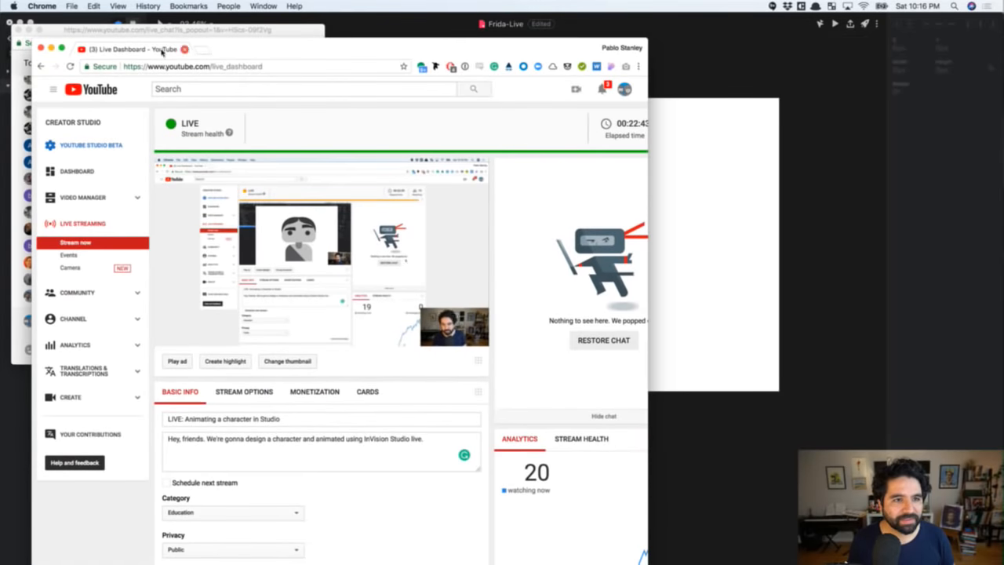
{"action": "left_click", "coordinate": [318, 29]}
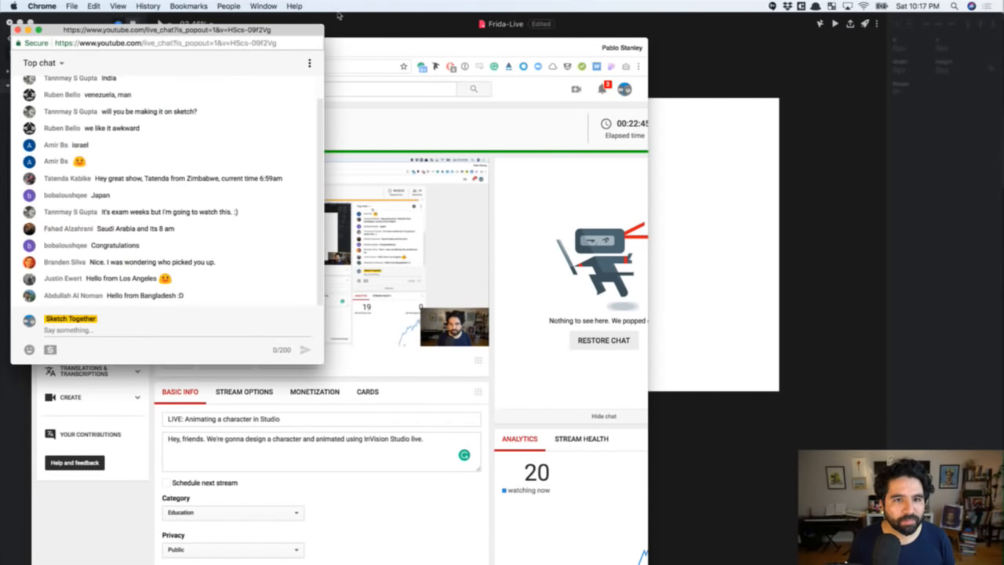
{"action": "left_click", "coordinate": [316, 17]}
Bring the popped-out live chat over the design to read the viewers' messages, close it and return to InVision Studio
{"action": "mouse_move", "coordinate": [549, 553]}
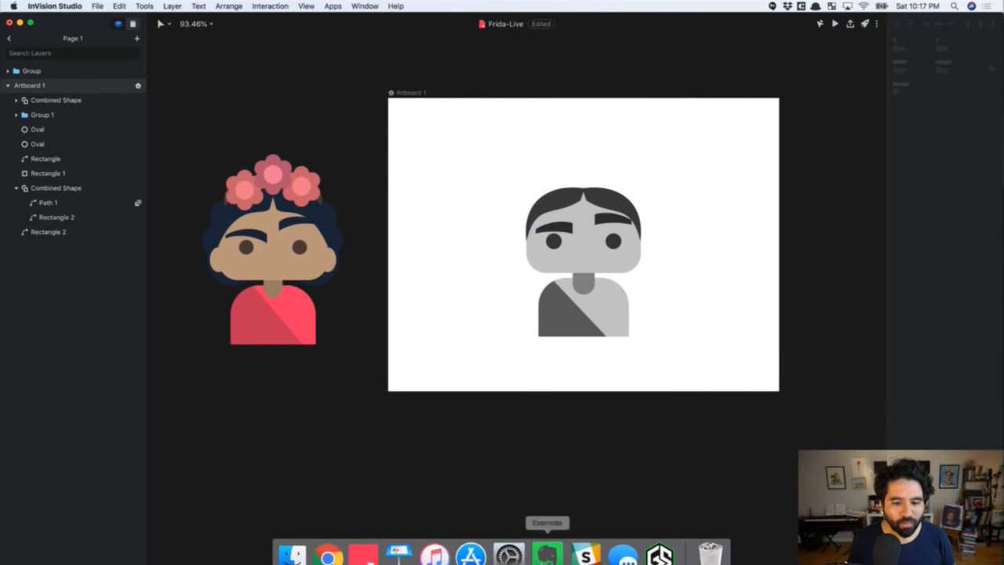
{"action": "right_click", "coordinate": [329, 558]}
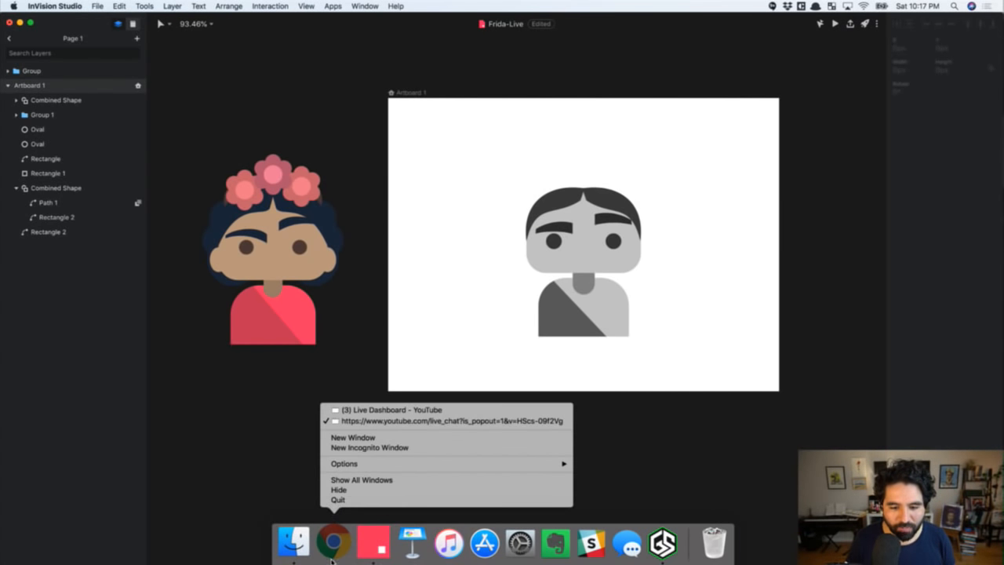
{"action": "left_click", "coordinate": [385, 422]}
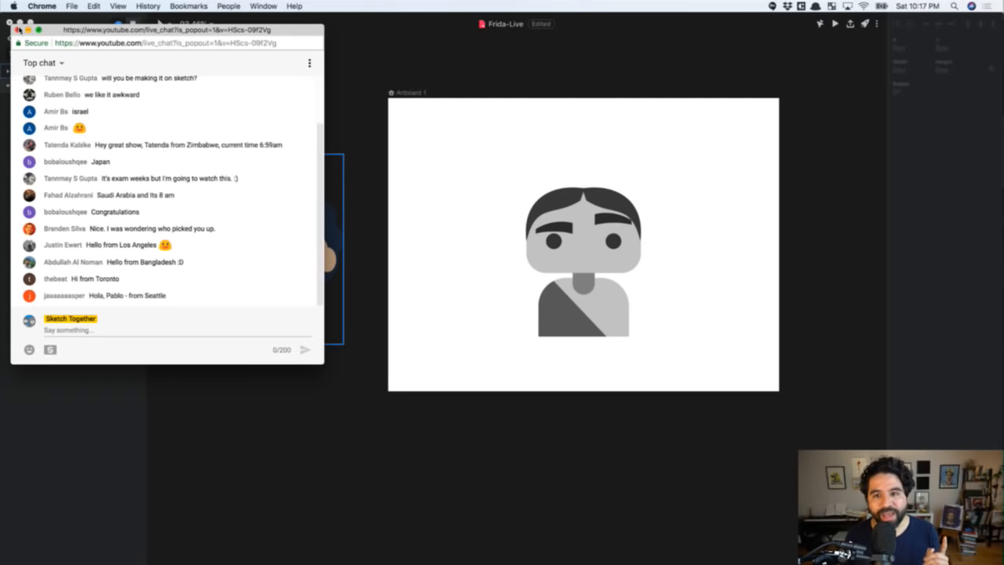
{"action": "left_click", "coordinate": [18, 29]}
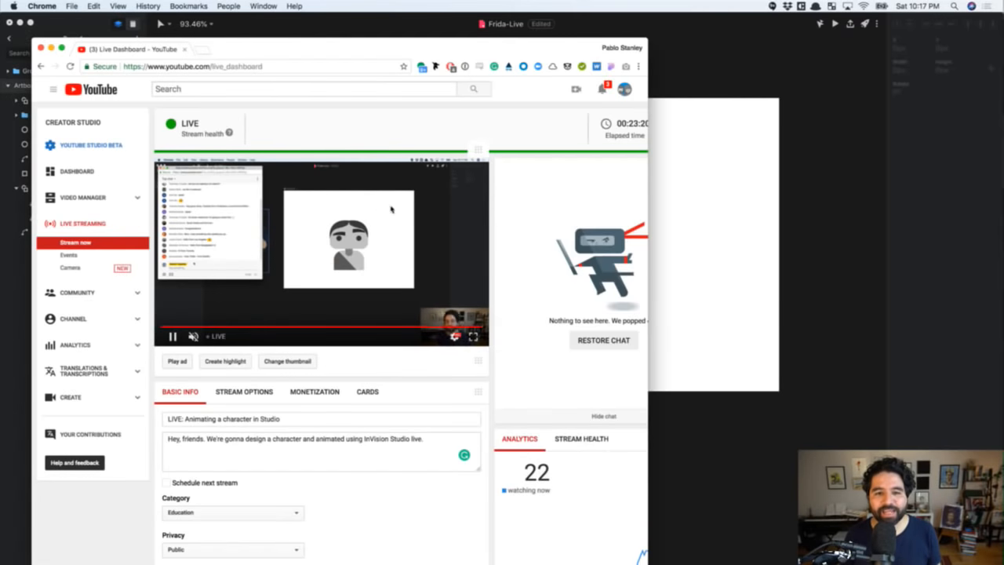
{"action": "left_click", "coordinate": [688, 69]}
Draw an oval ear of about 41 × 53 px over the lower left edge of the grey face
{"action": "scroll", "coordinate": [499, 99], "scroll_direction": "right", "scroll_amount": 3}
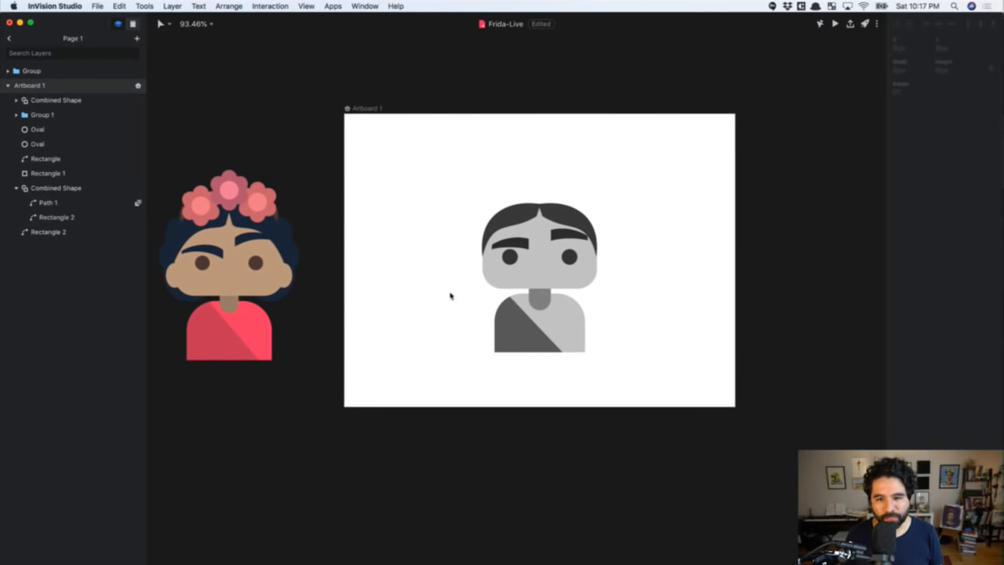
{"action": "left_click", "coordinate": [226, 203]}
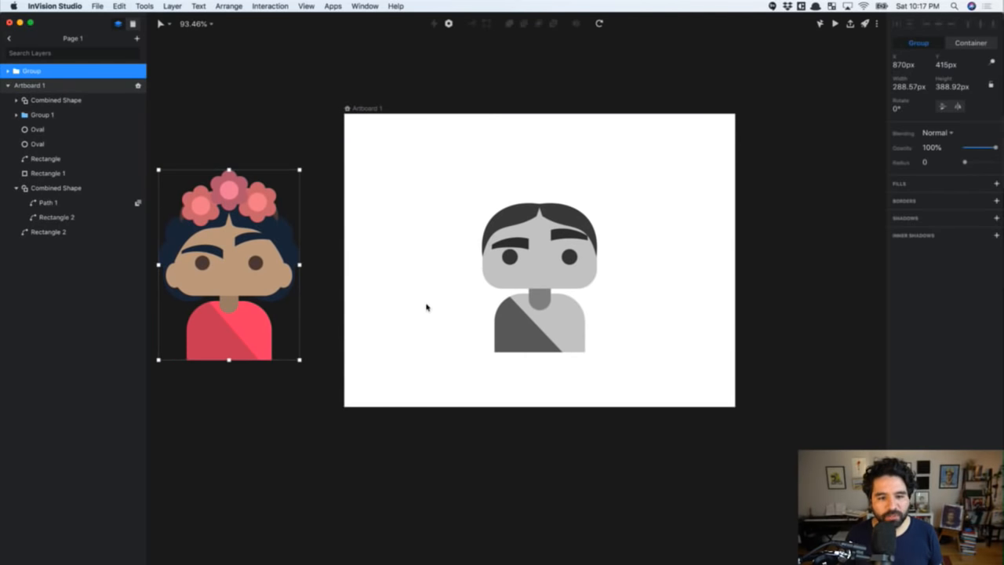
{"action": "scroll", "coordinate": [527, 259], "scroll_direction": "up", "scroll_amount": 6}
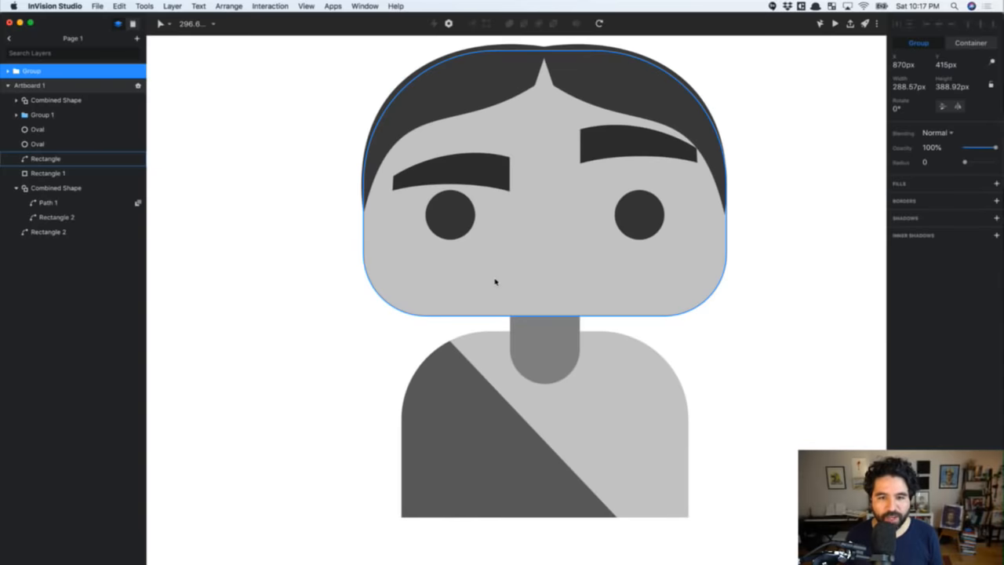
{"action": "scroll", "coordinate": [495, 281], "scroll_direction": "left", "scroll_amount": 6}
{"action": "scroll", "coordinate": [495, 282], "scroll_direction": "right", "scroll_amount": 5}
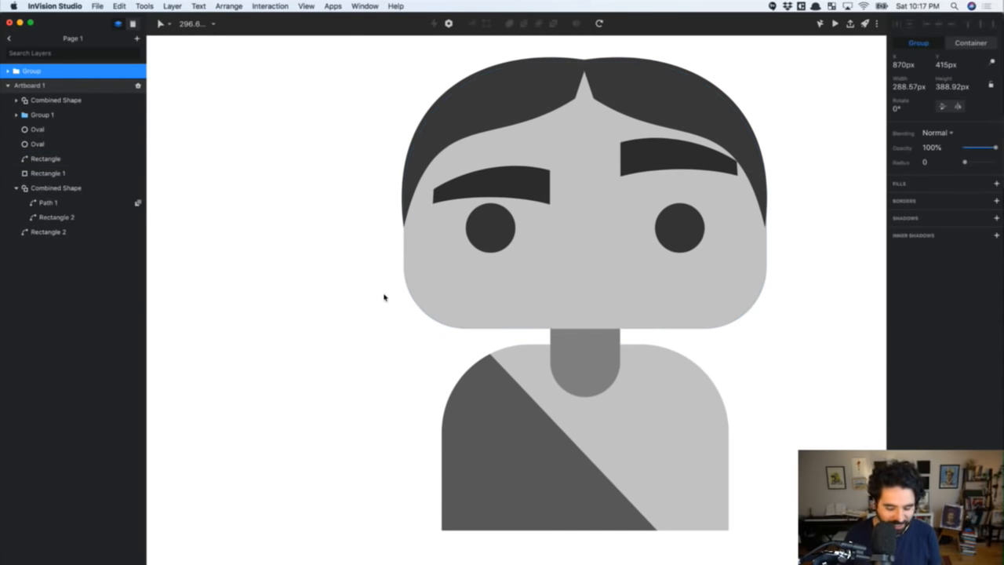
{"action": "key", "text": "o"}
{"action": "left_click_drag", "start_coordinate": [402, 229], "coordinate": [464, 320]}
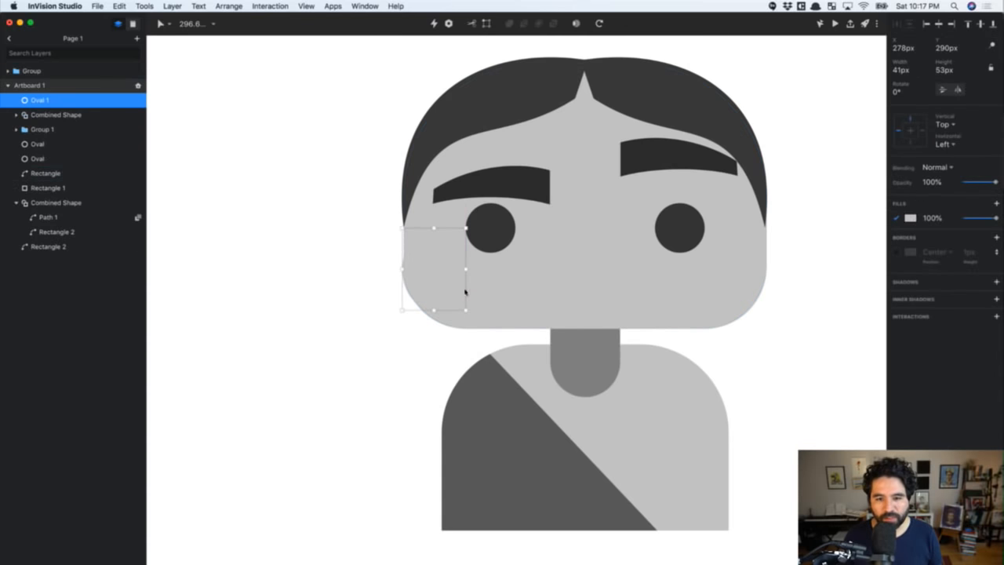
Nudge the ear oval outward and slightly up to X 271 px, Y 288 px, and deselect it
{"action": "key", "text": "Left"}
{"action": "key", "text": "Left"}
{"action": "key", "text": "Left"}
{"action": "key", "text": "Left"}
{"action": "key", "text": "Left"}
{"action": "key", "text": "Left"}
{"action": "key", "text": "Up"}
{"action": "key", "text": "Up"}
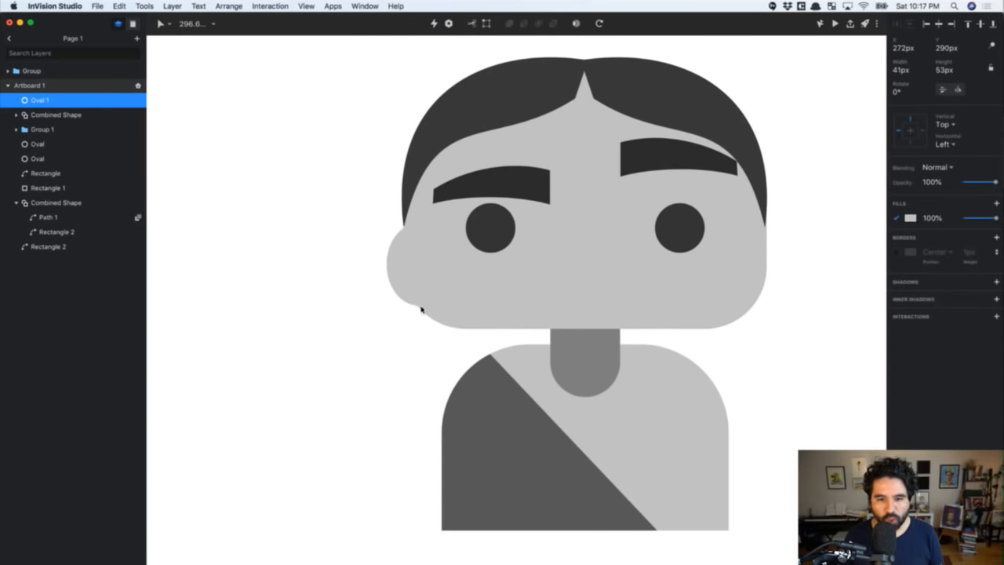
{"action": "key", "text": "Left"}
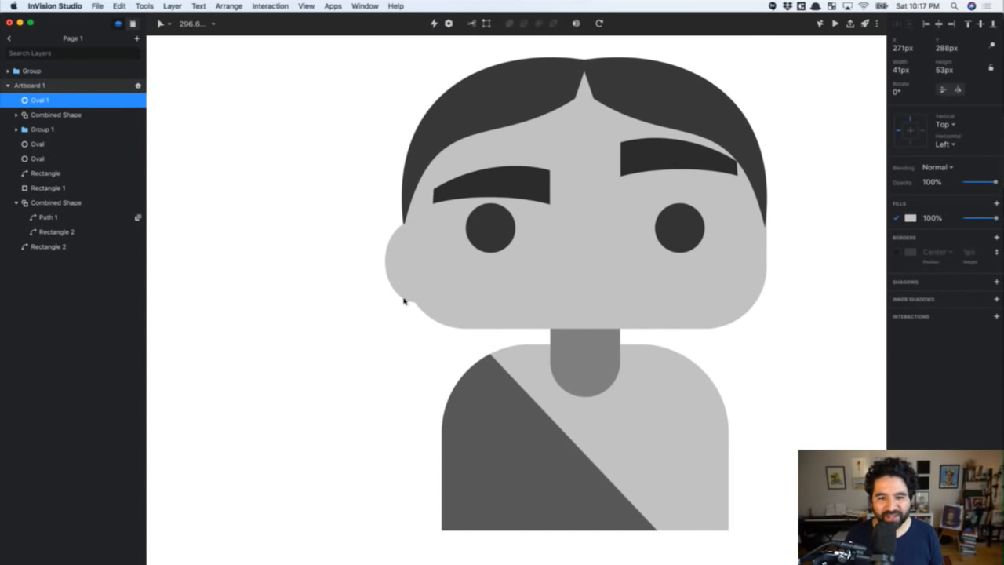
{"action": "key", "text": "Escape"}
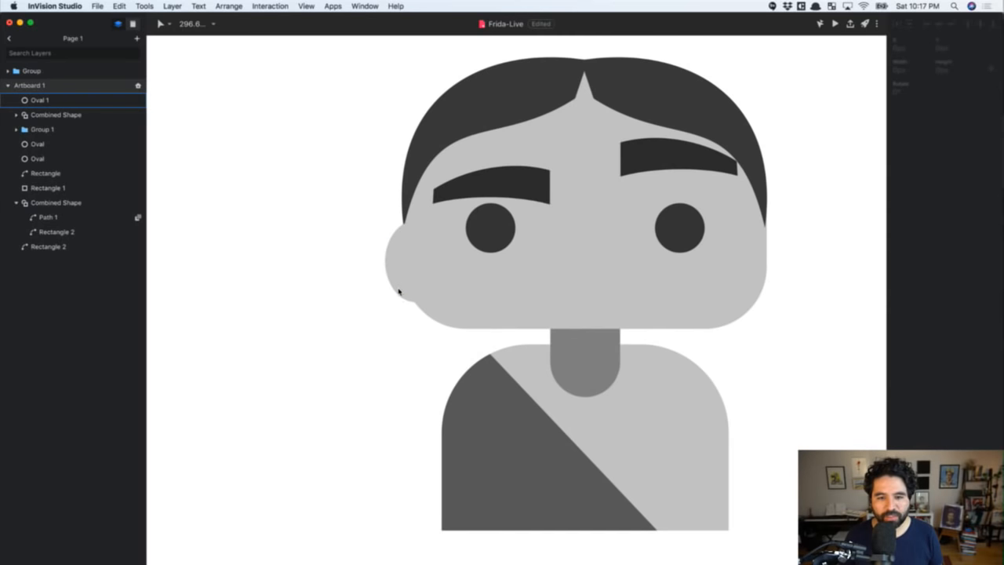
Duplicate the ear onto the opposite side of the face at X 493 px, Y 288 px
{"action": "left_click", "coordinate": [398, 292]}
{"action": "key", "text": "Escape"}
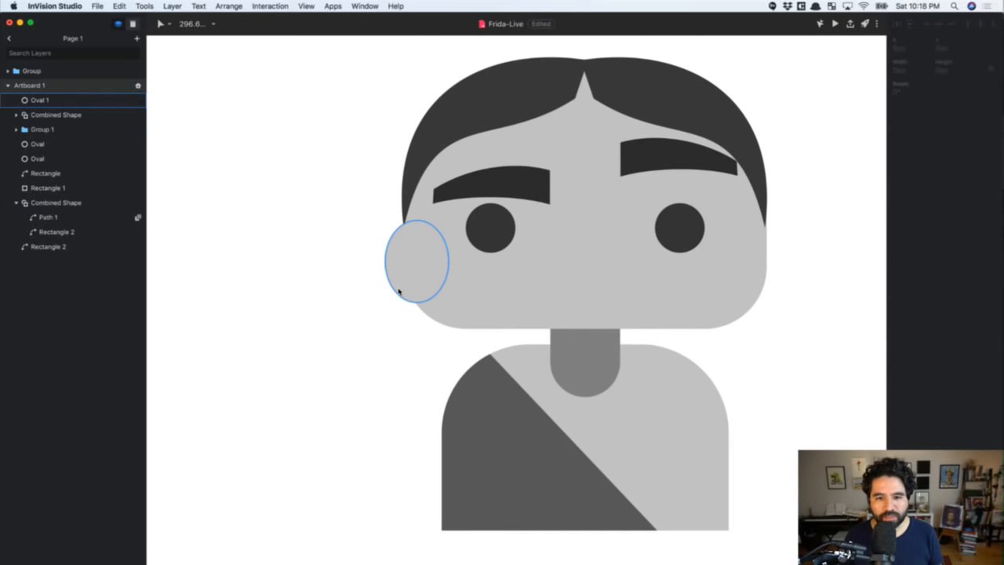
{"action": "left_click_drag", "start_coordinate": [398, 292], "coordinate": [742, 296]}
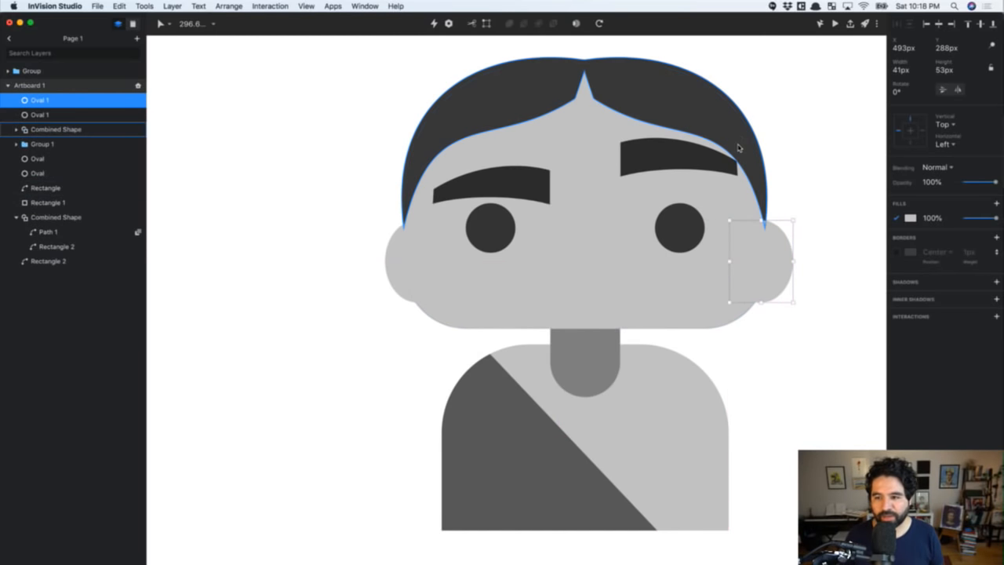
Bring the combined hair shape to the front, above both ears
{"action": "left_click", "coordinate": [739, 159]}
{"action": "key", "text": "alt"}
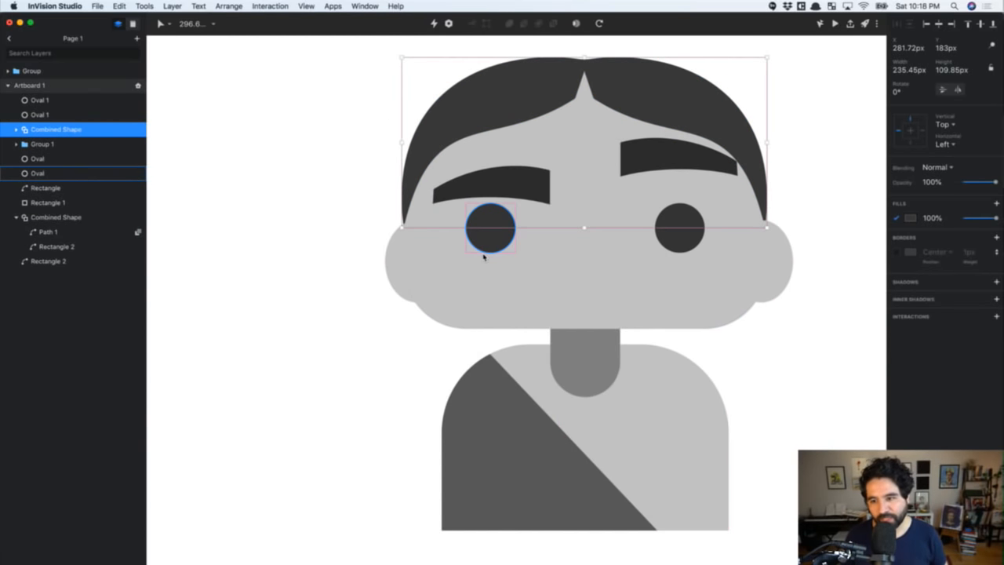
{"action": "key", "text": "alt+super+bracketright"}
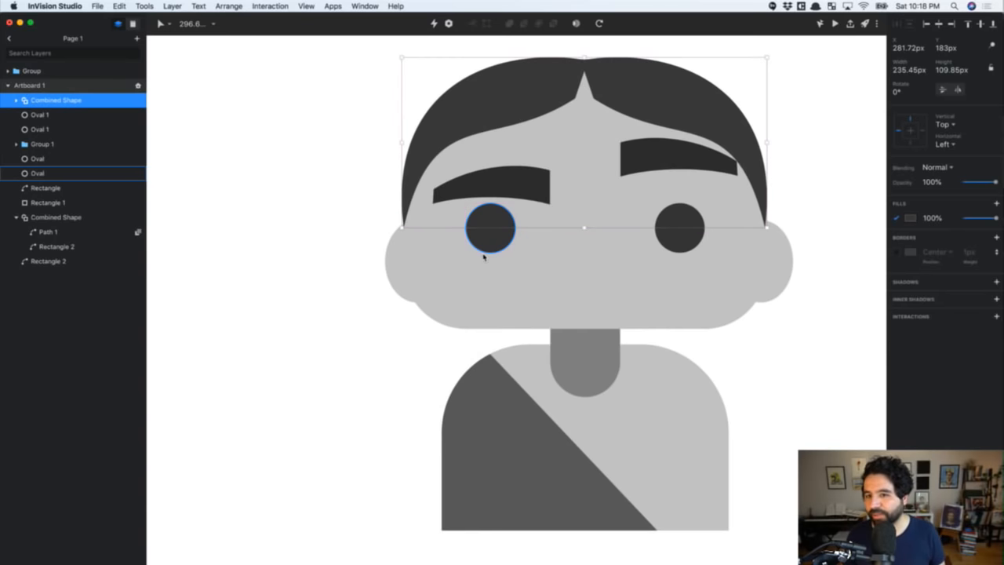
Nudge the hair shape 1 px left to X 280.72 px and widen it to 237.45 px
{"action": "key", "text": "Left"}
{"action": "key", "text": "super+Right"}
{"action": "key", "text": "super+Right"}
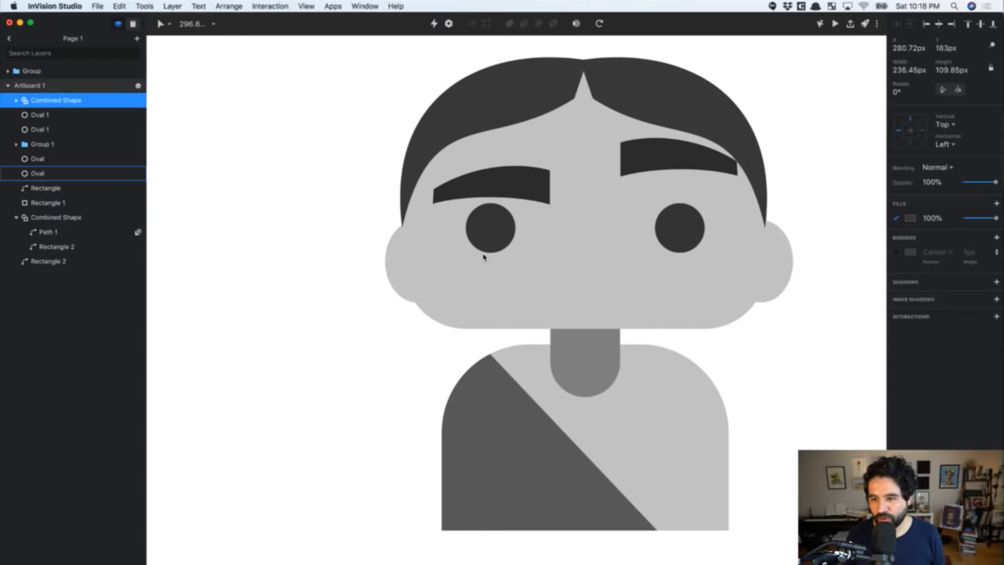
{"action": "key", "text": "super+Right"}
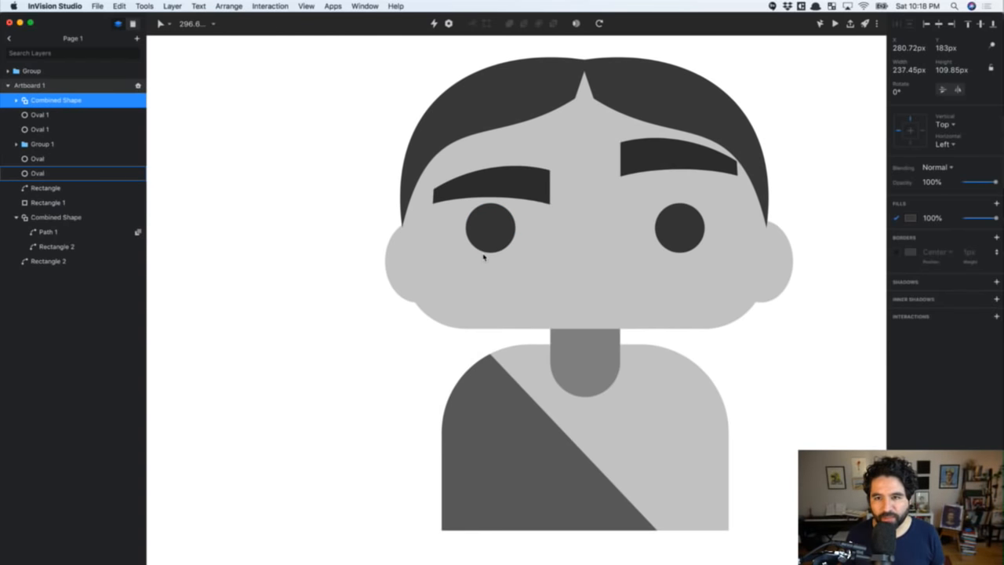
{"action": "key", "text": "super+Left"}
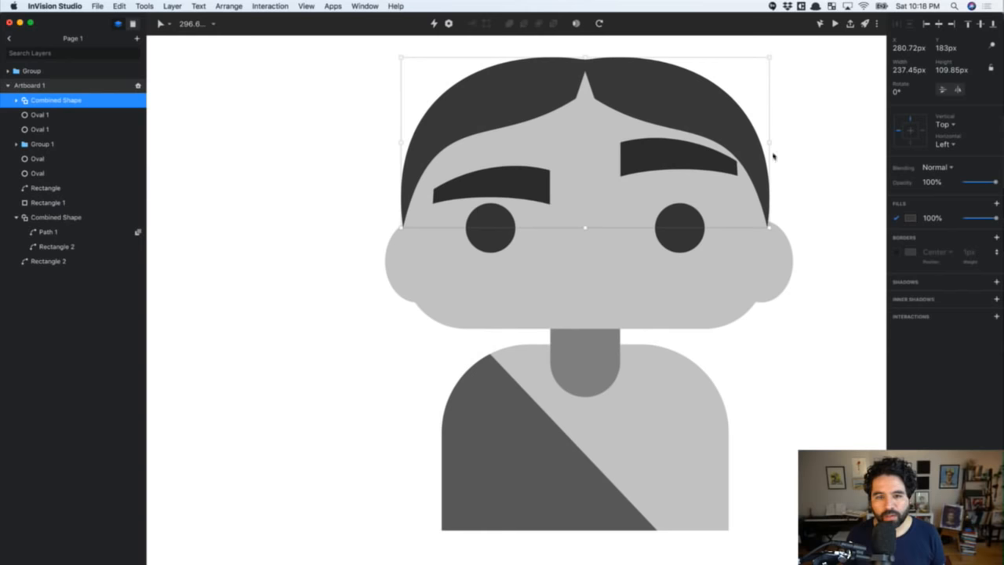
Darken the fill of both ear ovals together to grey #b0b0b0
{"action": "left_click", "coordinate": [810, 173]}
{"action": "key", "text": "super+1"}
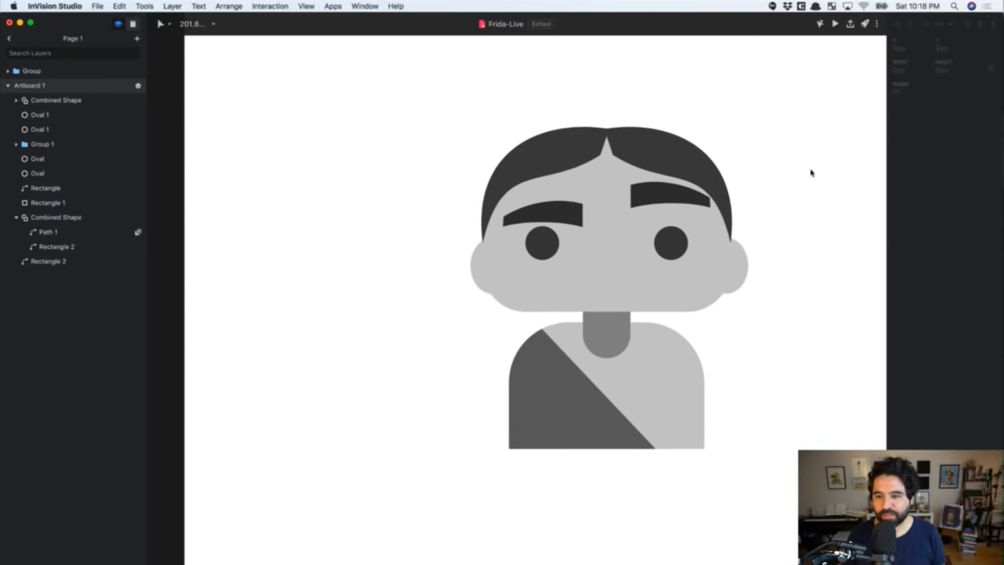
{"action": "left_click", "coordinate": [733, 295]}
{"action": "left_click", "coordinate": [478, 297], "text": "shift"}
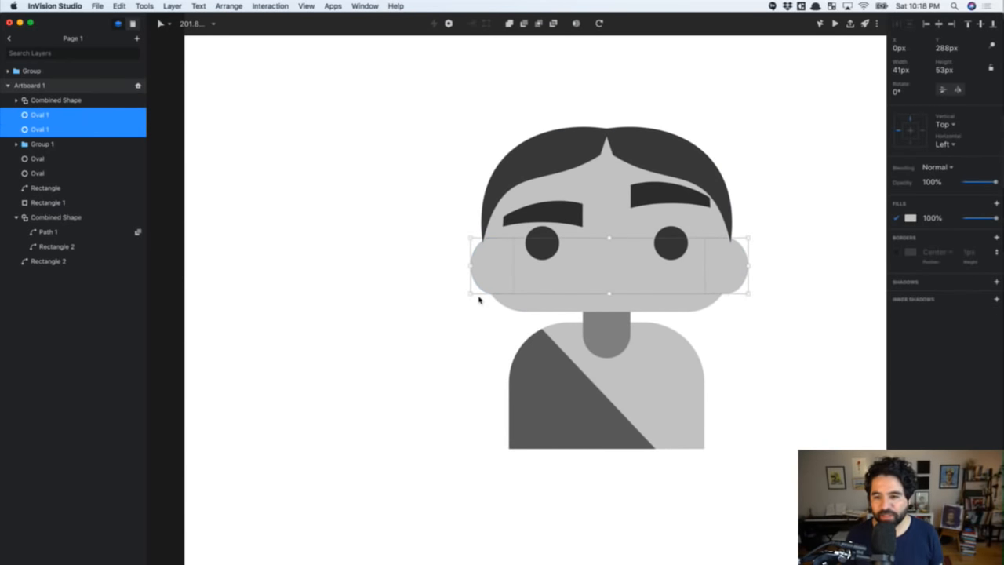
{"action": "left_click", "coordinate": [910, 218]}
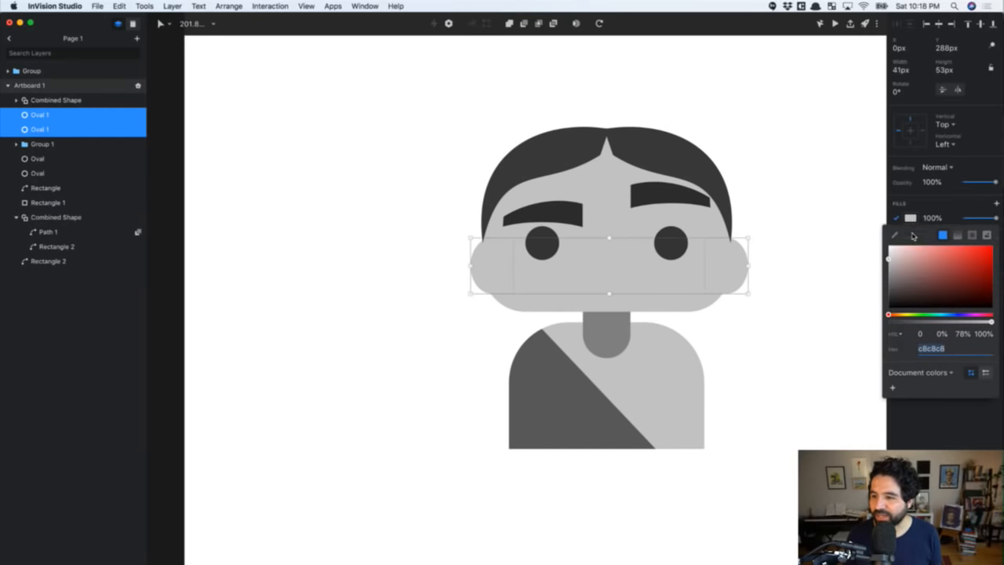
{"action": "left_click_drag", "start_coordinate": [894, 271], "coordinate": [887, 267]}
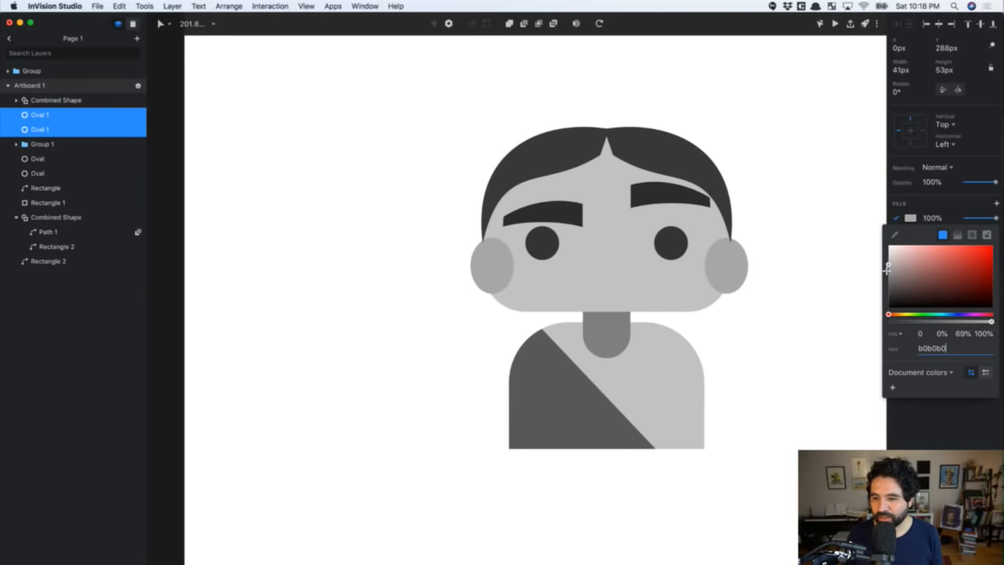
{"action": "key", "text": "Escape"}
Send both ear ovals to the back, behind the face and all other shapes, and deselect them
{"action": "key", "text": "super+shift+bracketleft"}
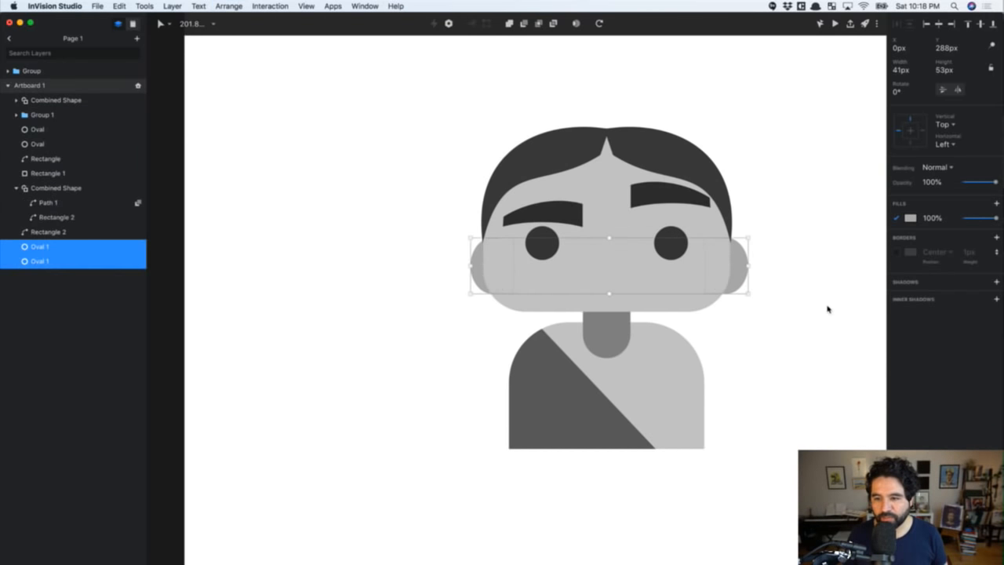
{"action": "left_click", "coordinate": [799, 233]}
{"action": "scroll", "coordinate": [798, 235], "scroll_direction": "down", "scroll_amount": 3}
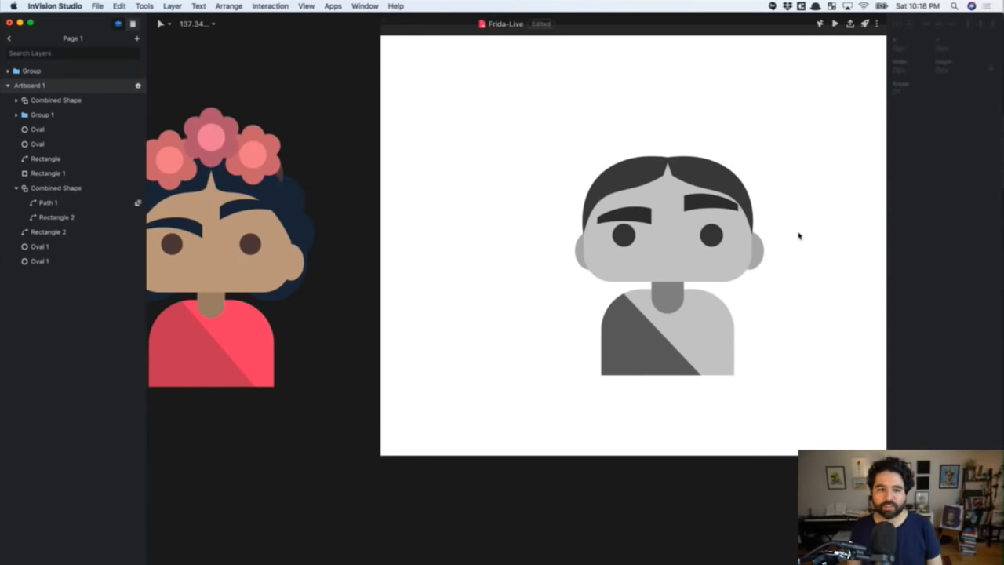
Draw a 60 px circle overlapping the upper-left edge of the grey character's hair, at about X 272, Y 183
{"action": "scroll", "coordinate": [782, 238], "scroll_direction": "right", "scroll_amount": 2}
{"action": "scroll", "coordinate": [781, 238], "scroll_direction": "up", "scroll_amount": 1}
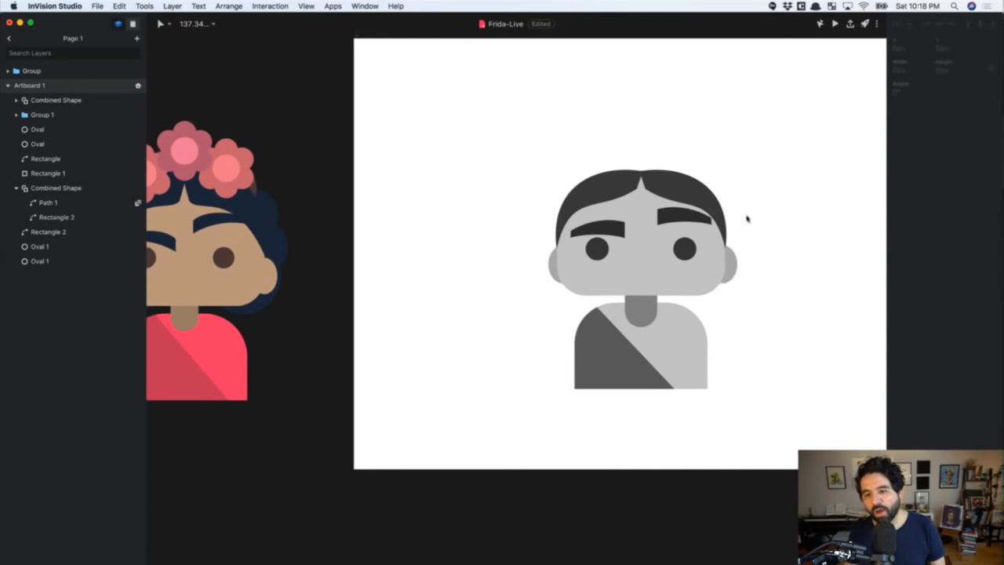
{"action": "scroll", "coordinate": [644, 167], "scroll_direction": "up", "scroll_amount": 3}
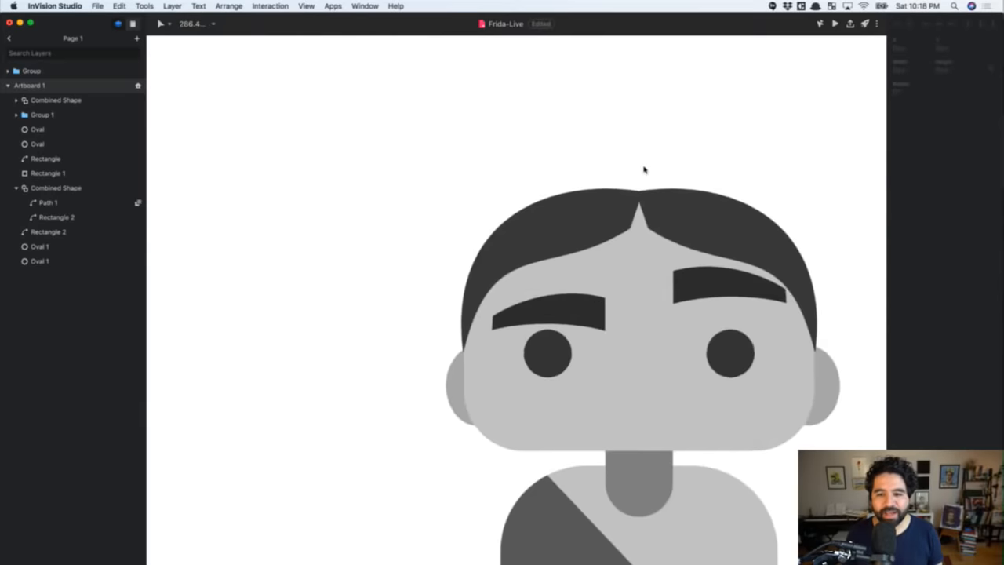
{"action": "scroll", "coordinate": [644, 168], "scroll_direction": "down", "scroll_amount": 1}
{"action": "scroll", "coordinate": [643, 169], "scroll_direction": "left", "scroll_amount": 5}
{"action": "scroll", "coordinate": [644, 169], "scroll_direction": "right", "scroll_amount": 4}
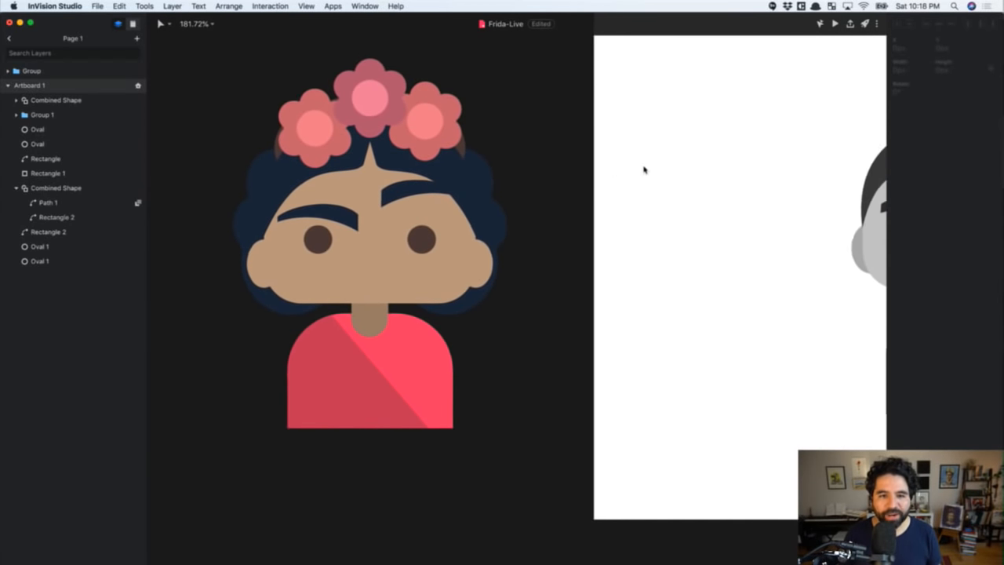
{"action": "left_click", "coordinate": [260, 196]}
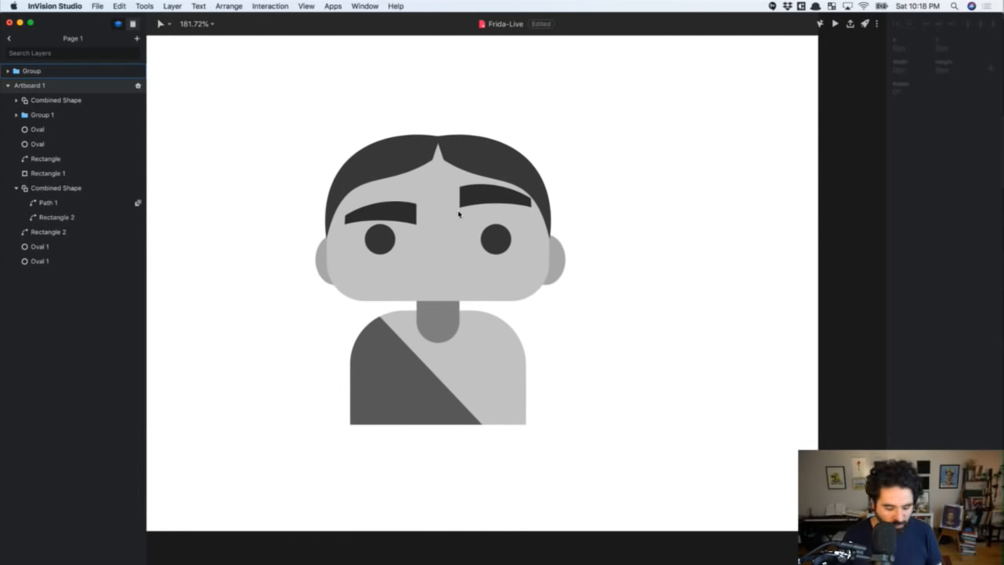
{"action": "key", "text": "o"}
{"action": "left_click_drag", "start_coordinate": [304, 124], "coordinate": [373, 134]}
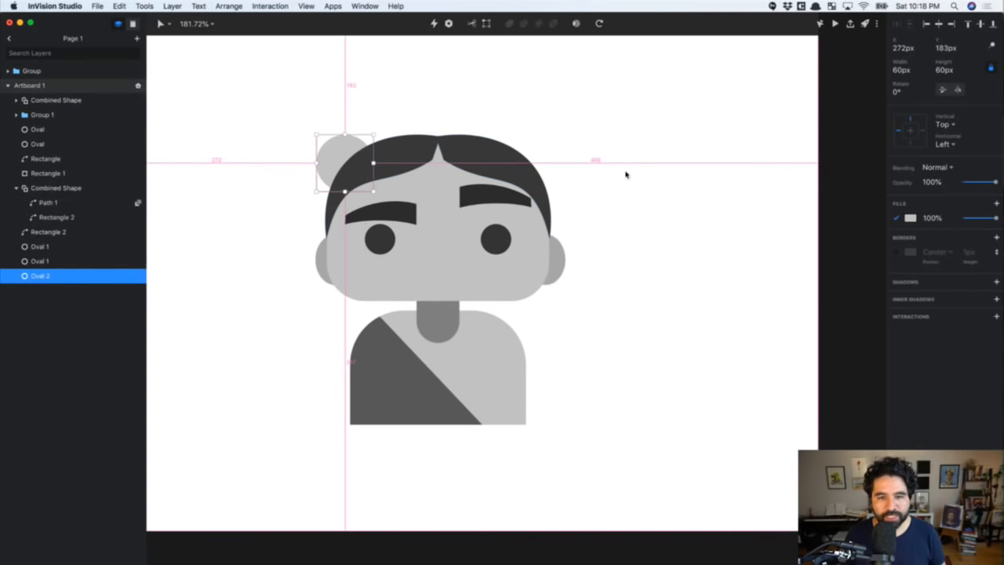
Copy the style of the dark hair shape and apply it to the new circle
{"action": "left_click", "coordinate": [395, 177]}
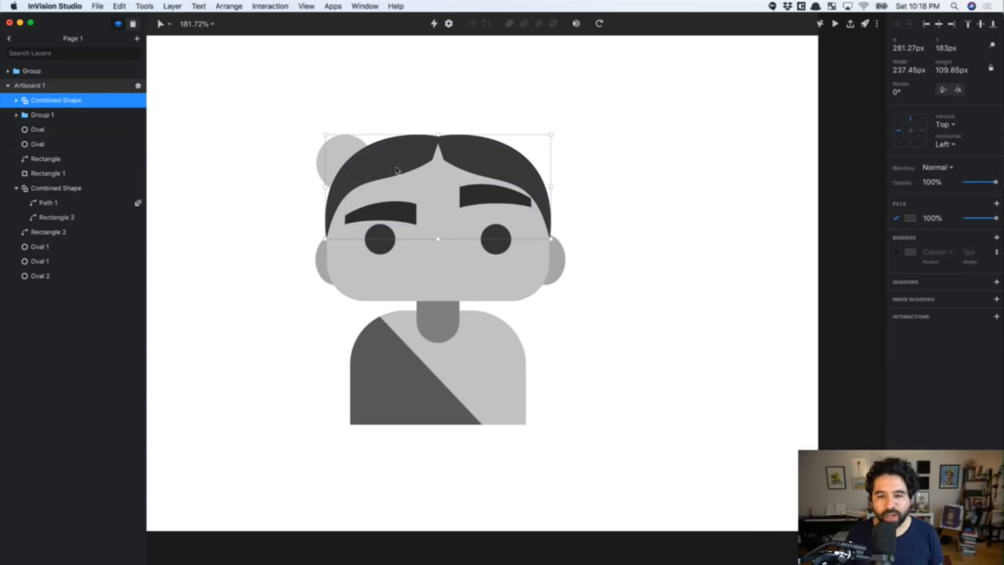
{"action": "key", "text": "alt"}
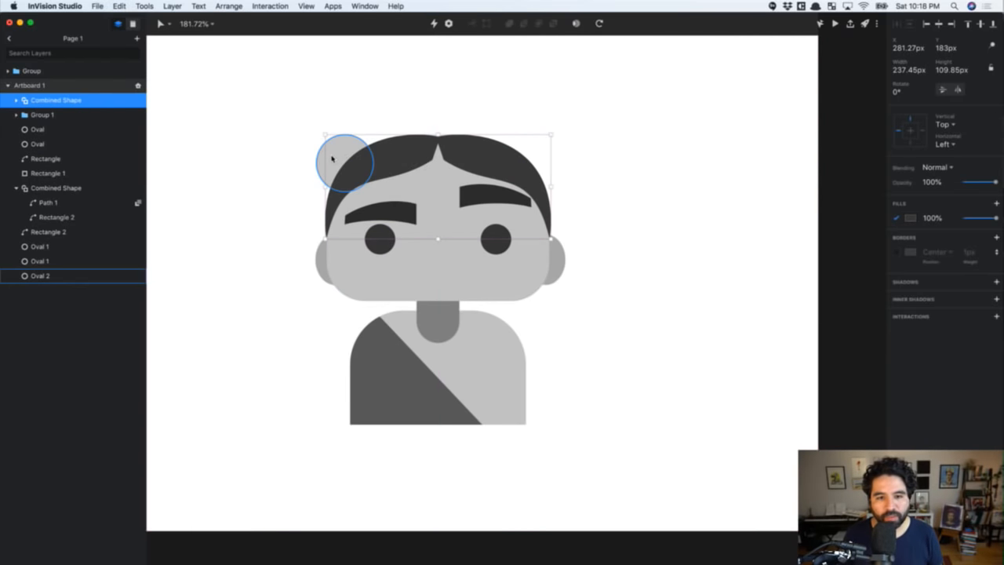
{"action": "left_click", "coordinate": [121, 6]}
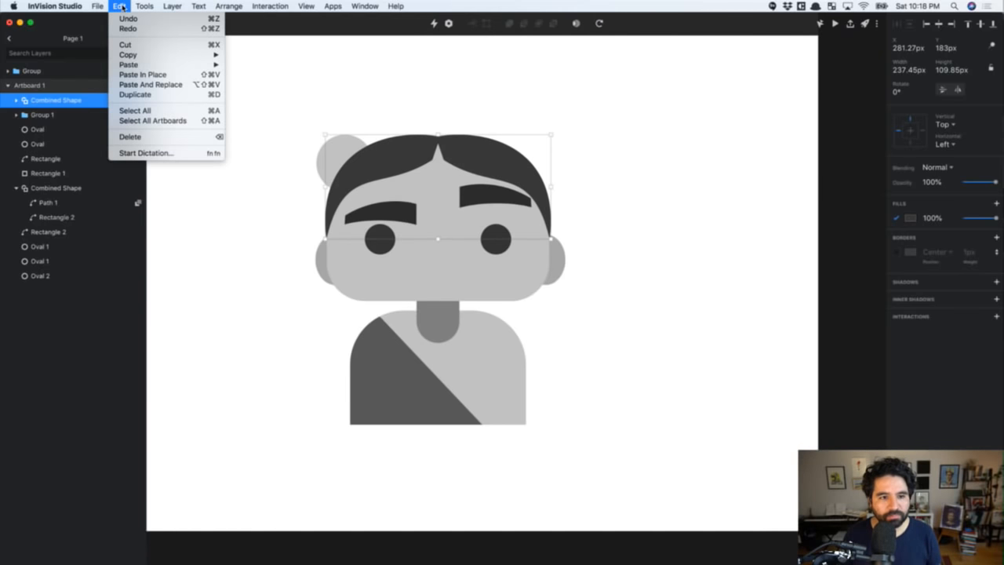
{"action": "mouse_move", "coordinate": [177, 6]}
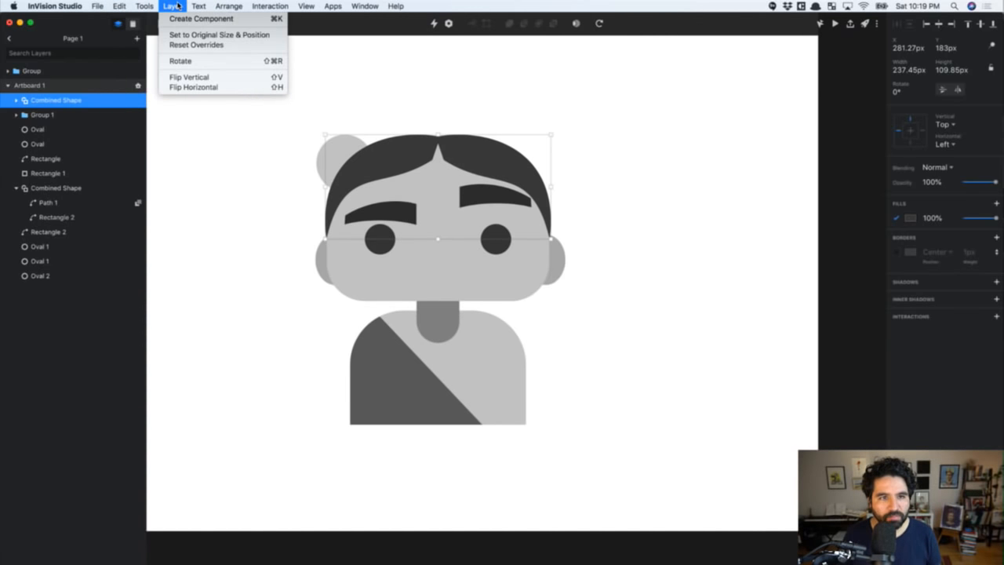
{"action": "left_click", "coordinate": [337, 156]}
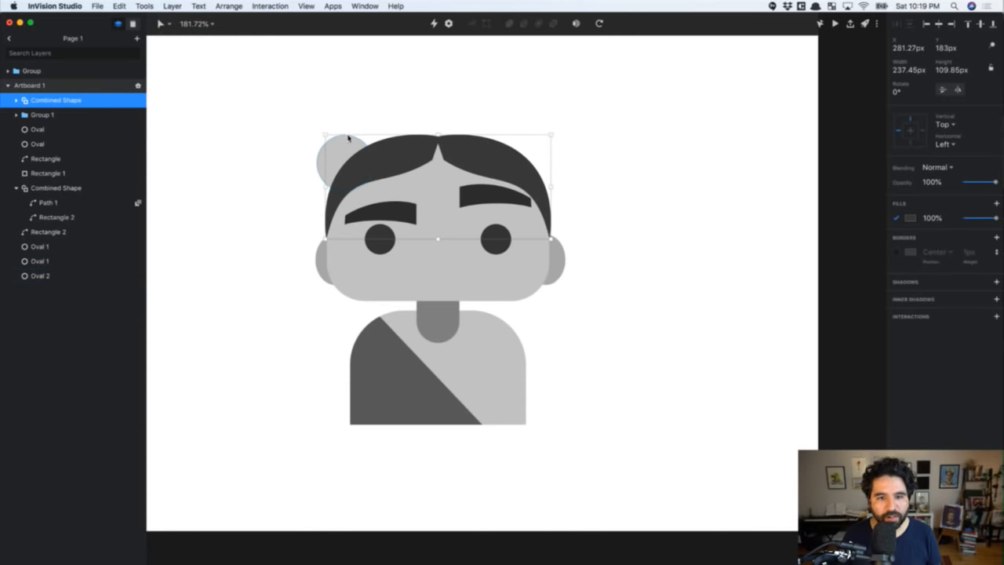
{"action": "left_click", "coordinate": [345, 157]}
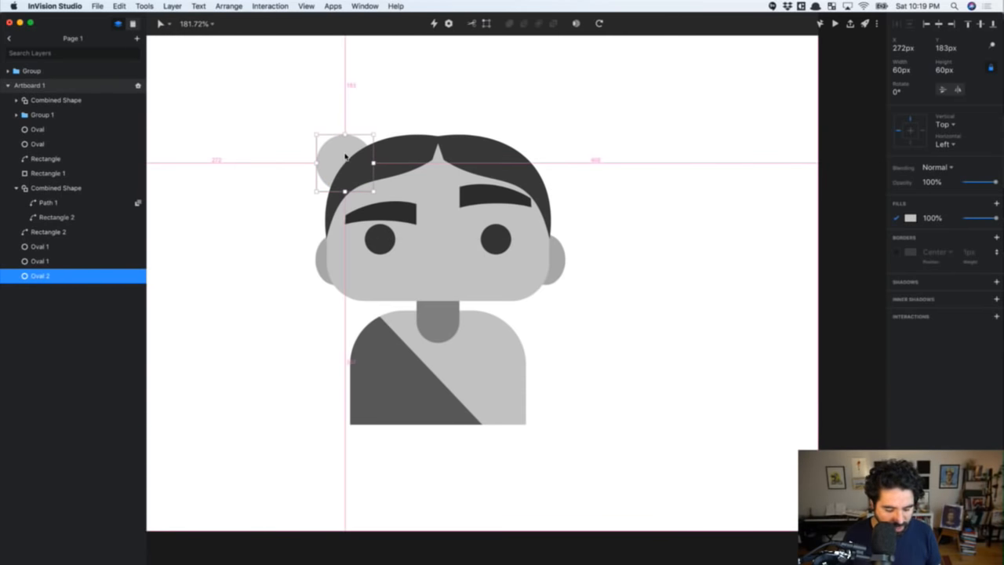
{"action": "key", "text": "alt+super+v"}
{"action": "left_click", "coordinate": [366, 123]}
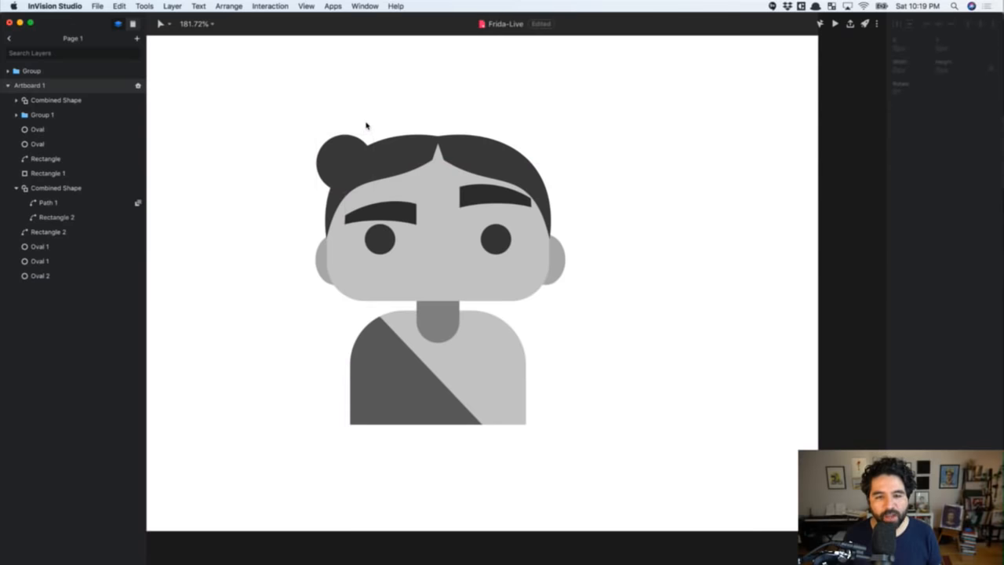
Duplicate the curl circle down and to the left along the hair edge, placing it at about X 255, Y 218
{"action": "scroll", "coordinate": [366, 123], "scroll_direction": "up", "scroll_amount": 4}
{"action": "scroll", "coordinate": [366, 123], "scroll_direction": "left", "scroll_amount": 2}
{"action": "left_click", "coordinate": [416, 169]}
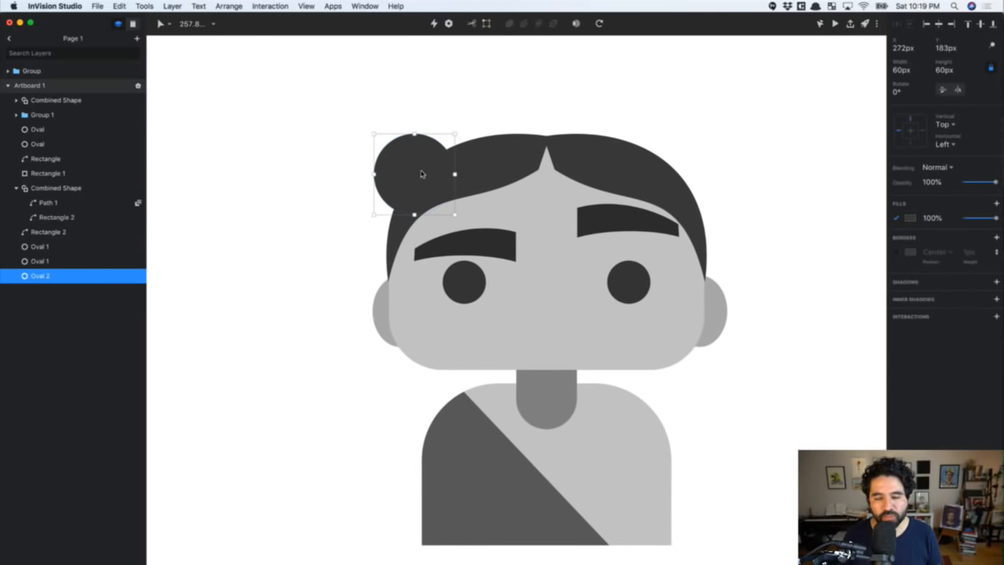
{"action": "left_click_drag", "start_coordinate": [418, 176], "coordinate": [370, 222]}
{"action": "key", "text": "shift+Left"}
{"action": "key", "text": "shift+Left"}
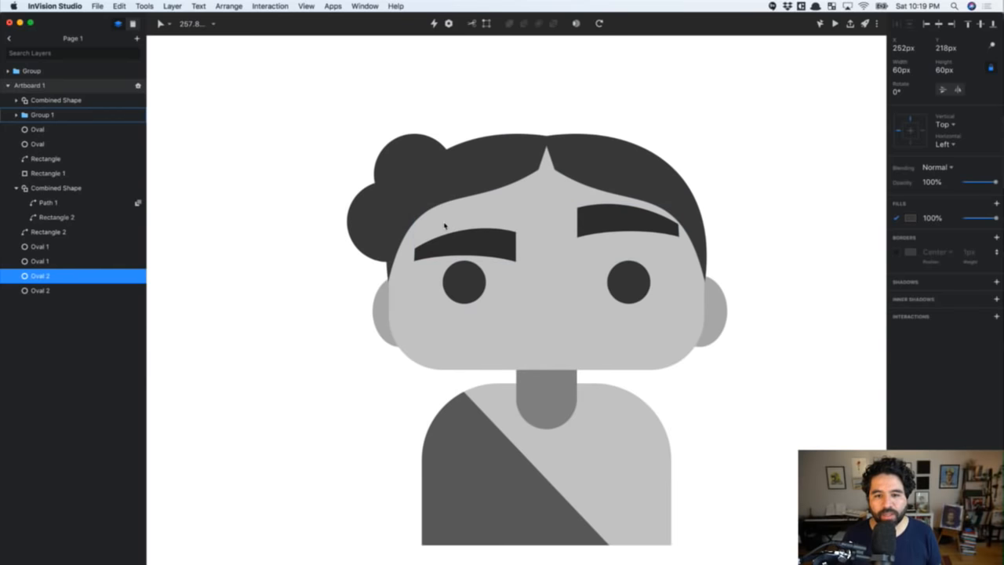
{"action": "key", "text": "Right"}
{"action": "key", "text": "Right"}
{"action": "key", "text": "Right"}
Nudge the first curl circle slightly right and down, and add two copies along the hairline up to the centre parting
{"action": "left_click", "coordinate": [397, 188]}
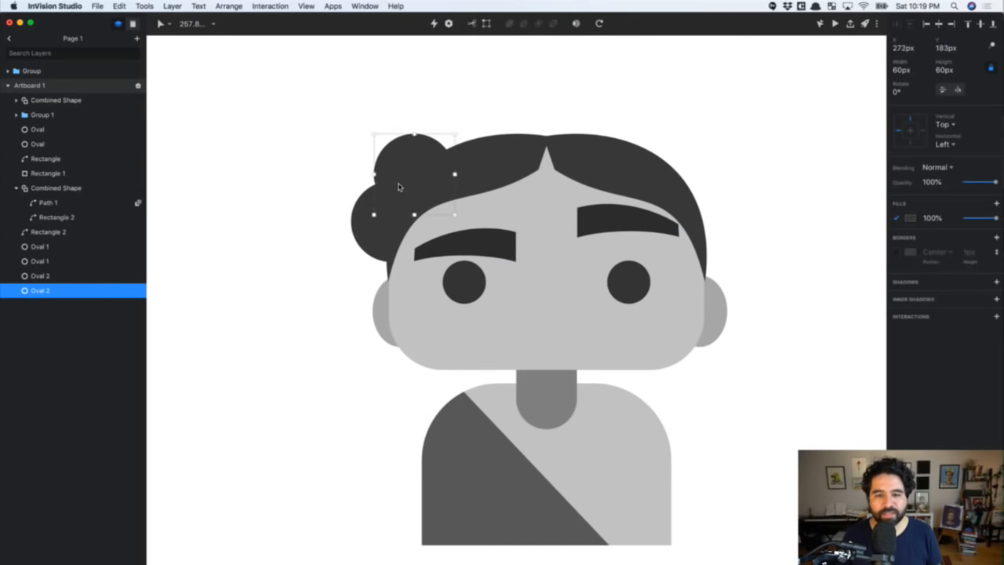
{"action": "key", "text": "Right"}
{"action": "key", "text": "Right"}
{"action": "key", "text": "Down"}
{"action": "left_click_drag", "start_coordinate": [414, 169], "coordinate": [518, 139]}
Distribute the four curl circles evenly in the horizontal direction, without vertical distribution
{"action": "left_click", "coordinate": [440, 156], "text": "shift"}
{"action": "left_click", "coordinate": [412, 169], "text": "shift"}
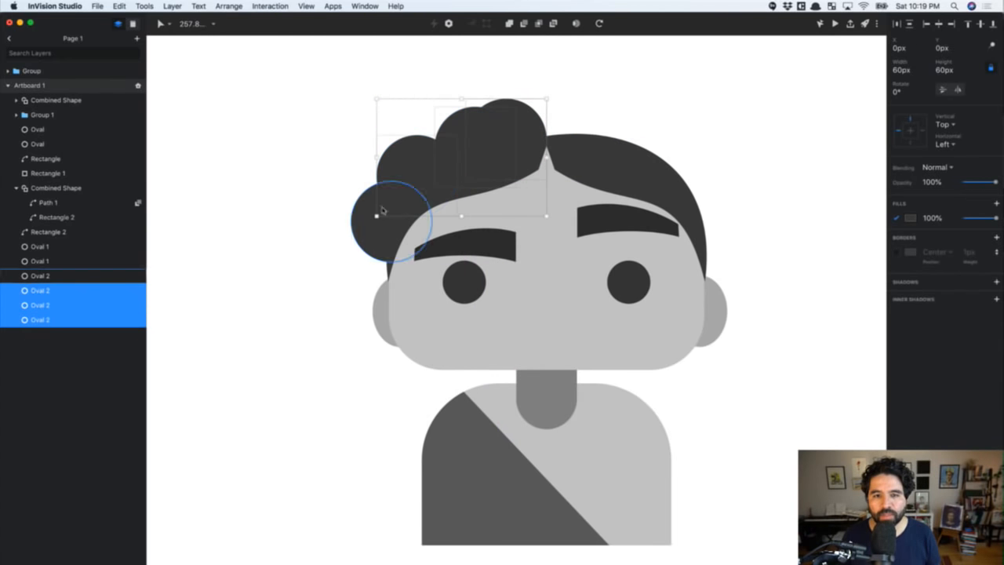
{"action": "left_click", "coordinate": [366, 234], "text": "shift"}
{"action": "left_click", "coordinate": [898, 23]}
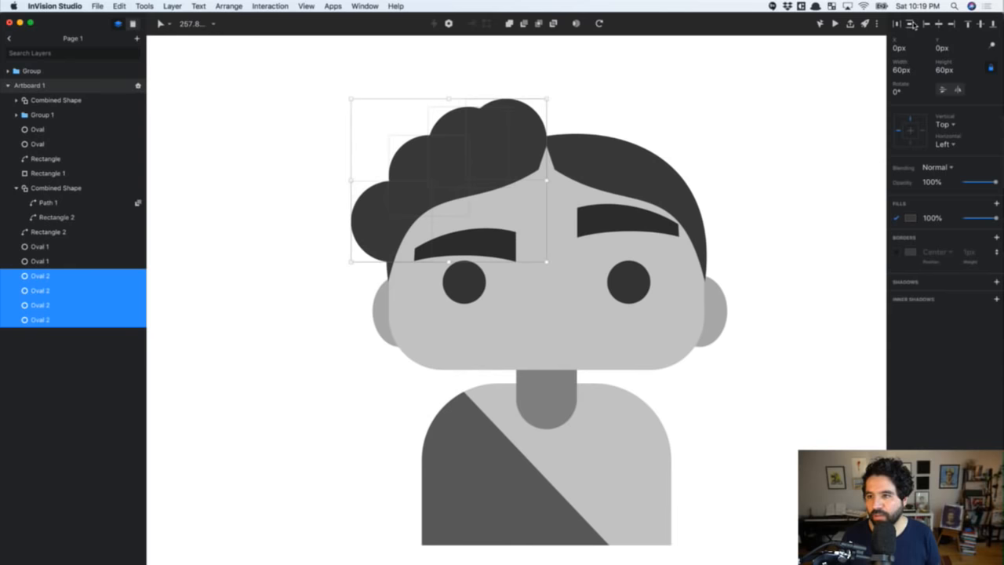
{"action": "left_click", "coordinate": [910, 24]}
{"action": "key", "text": "super+z"}
{"action": "key", "text": "super+z"}
{"action": "key", "text": "super+shift+z"}
Reposition the two middle curls to about X 278, Y 186 and X 308, Y 165
{"action": "left_click", "coordinate": [592, 103]}
{"action": "mouse_move", "coordinate": [399, 166]}
{"action": "left_mouse_down"}
{"action": "mouse_move", "coordinate": [406, 152]}
{"action": "mouse_move", "coordinate": [407, 183]}
{"action": "left_mouse_up"}
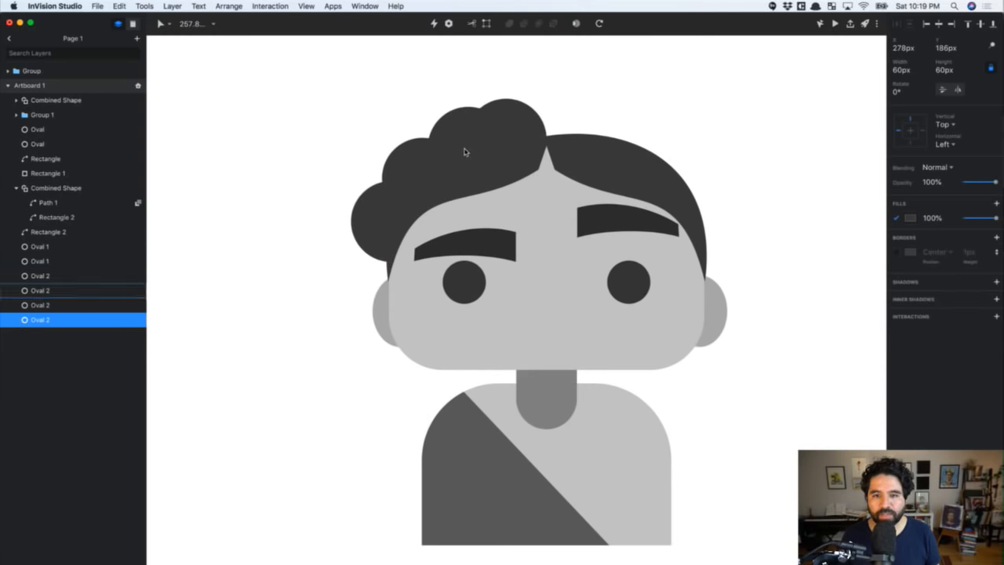
{"action": "left_click_drag", "start_coordinate": [463, 152], "coordinate": [460, 149]}
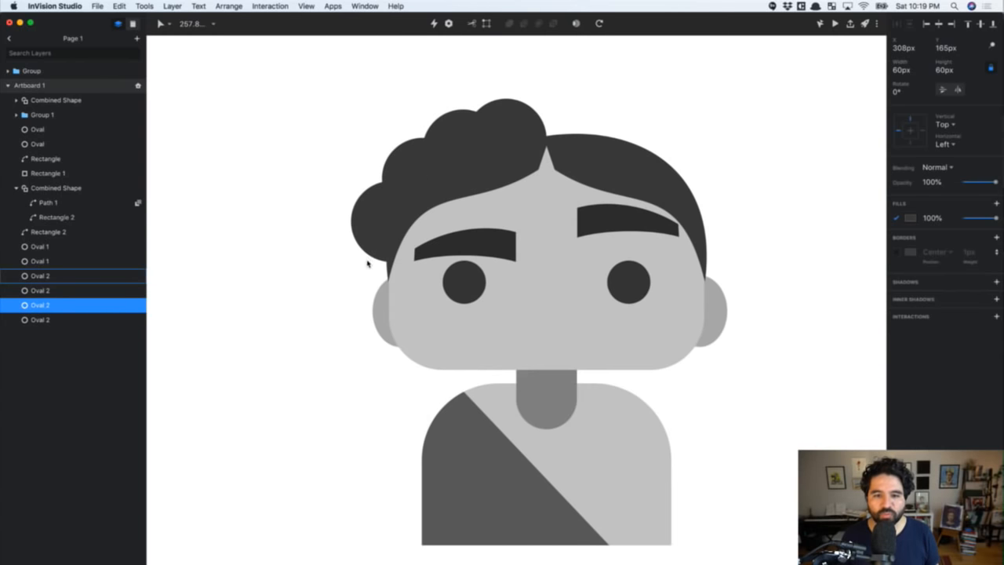
Duplicate the lowest curl down beside the left ear and enlarge the copy to about 106 px at X 244, Y 247
{"action": "left_click_drag", "start_coordinate": [370, 243], "coordinate": [378, 324]}
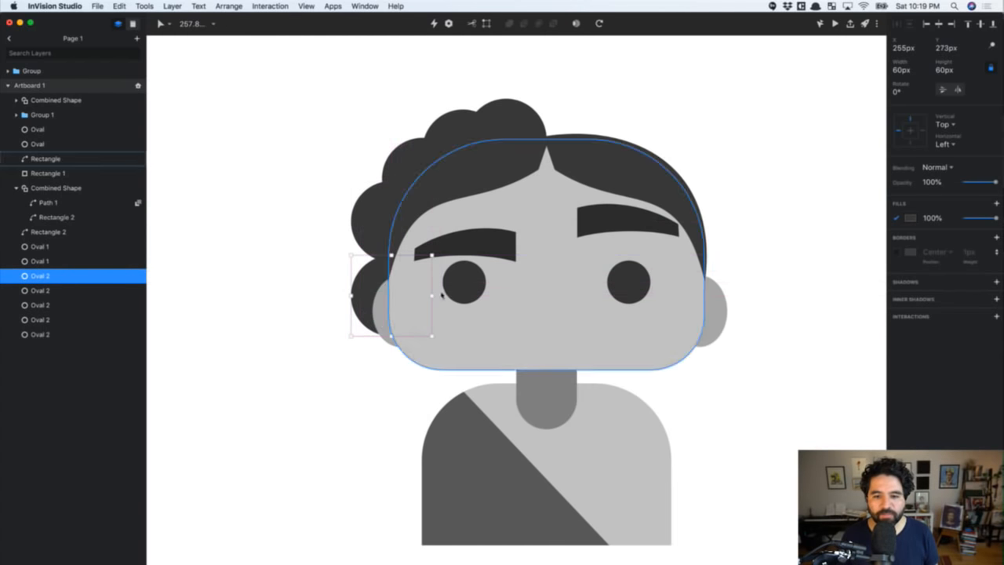
{"action": "left_click_drag", "start_coordinate": [430, 350], "coordinate": [493, 411]}
{"action": "left_click_drag", "start_coordinate": [429, 406], "coordinate": [413, 370]}
Duplicate the large curl by the left ear to below the jaw and enlarge the copy to about 133 px
{"action": "key", "text": "super+minus"}
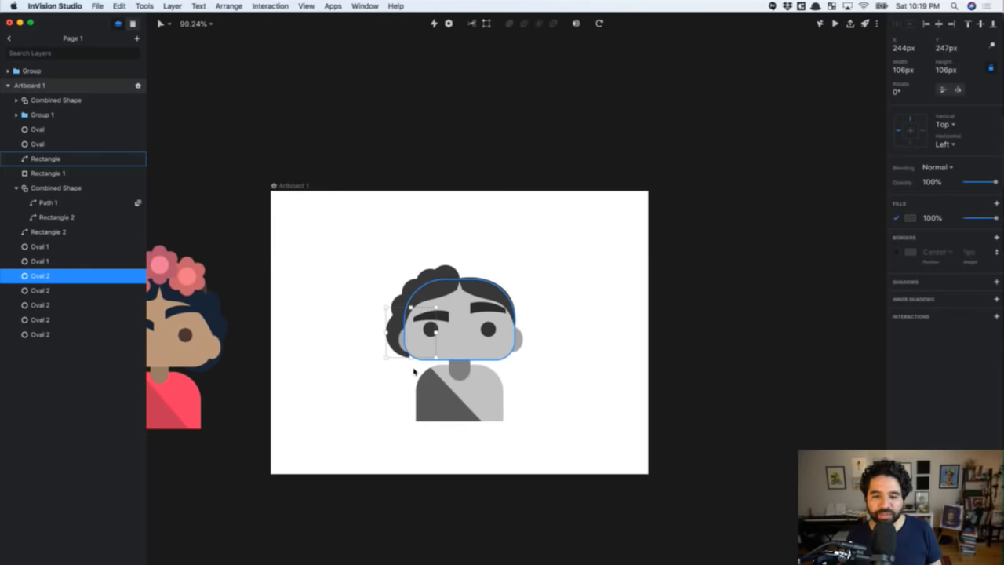
{"action": "scroll", "coordinate": [413, 370], "scroll_direction": "up", "scroll_amount": 5}
{"action": "scroll", "coordinate": [413, 370], "scroll_direction": "down", "scroll_amount": 3}
{"action": "left_click", "coordinate": [372, 218]}
{"action": "left_click", "coordinate": [371, 336]}
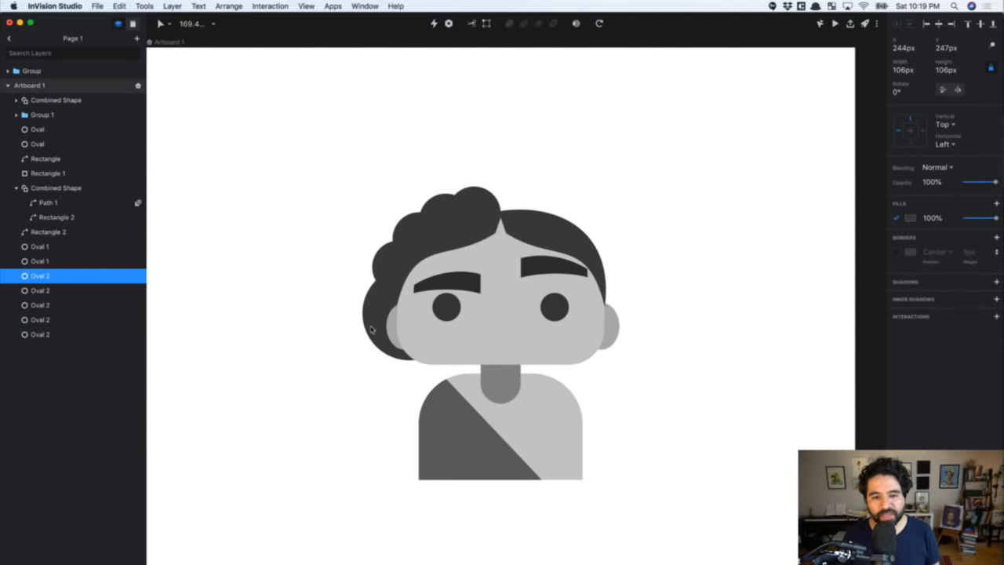
{"action": "key", "text": "Escape"}
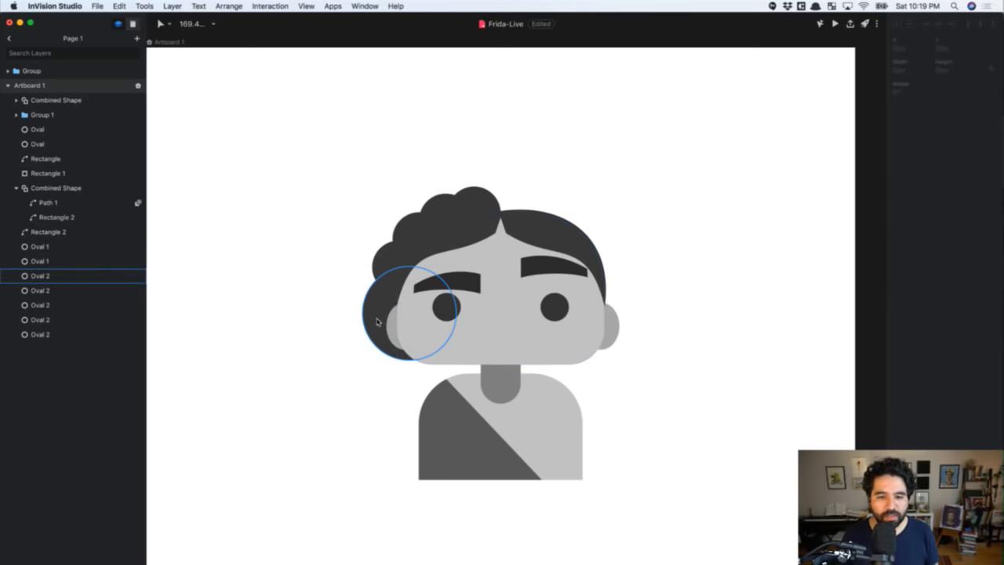
{"action": "left_click_drag", "start_coordinate": [365, 316], "coordinate": [396, 349]}
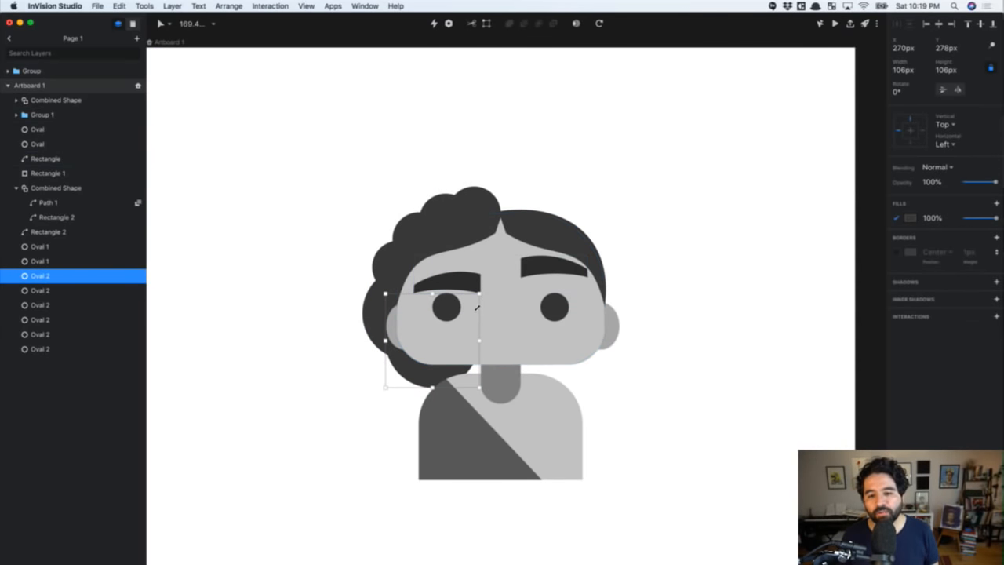
{"action": "left_click_drag", "start_coordinate": [479, 293], "coordinate": [502, 281]}
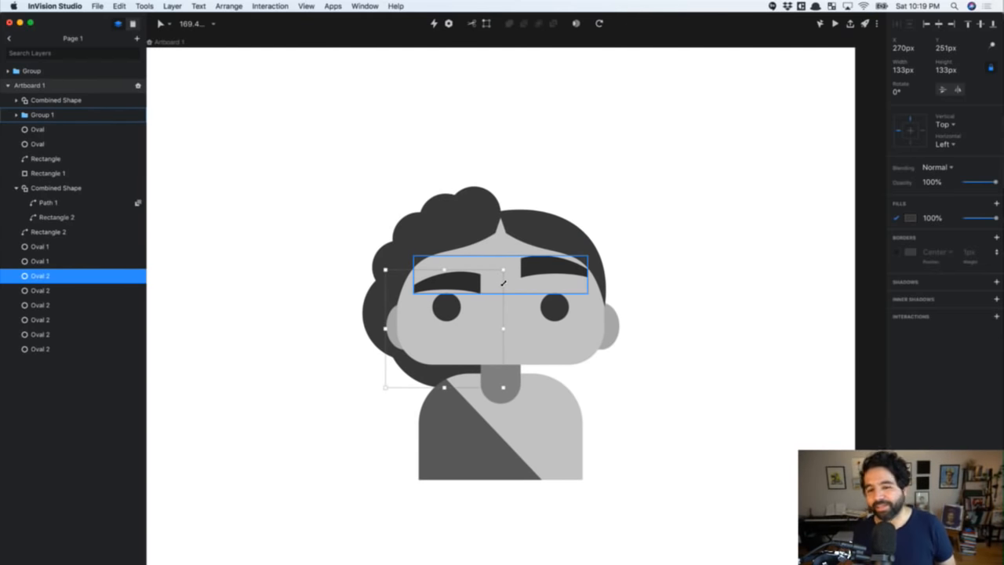
Raise the topmost curl by 10 px and shift the curl beside it slightly up and outward
{"action": "left_click", "coordinate": [481, 213]}
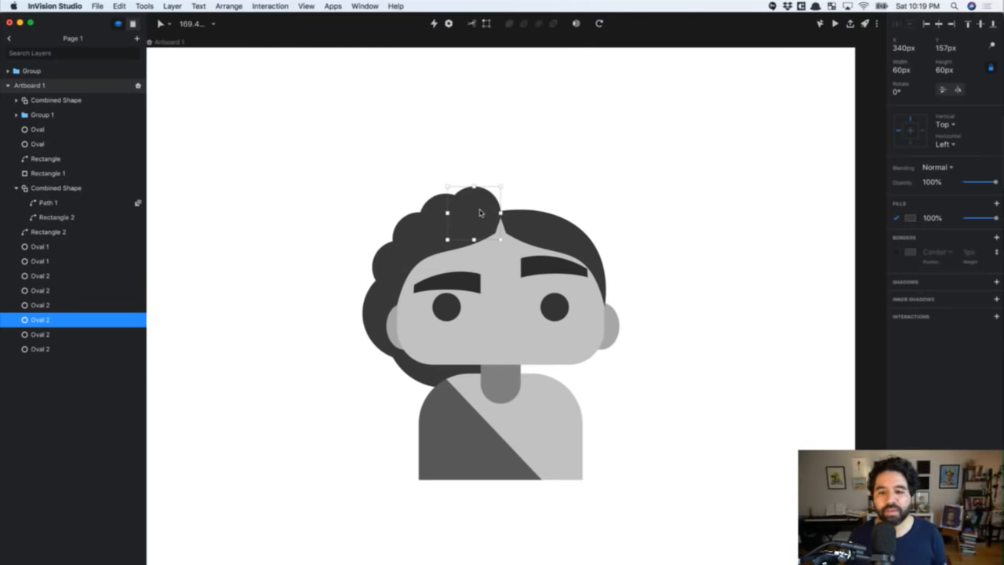
{"action": "key", "text": "shift+Up"}
{"action": "left_click", "coordinate": [446, 219]}
{"action": "left_click_drag", "start_coordinate": [446, 219], "coordinate": [446, 223]}
Nudge the two lower small curls outward to X 276, Y 184 and X 252, Y 216
{"action": "left_click", "coordinate": [409, 235]}
{"action": "key", "text": "Up"}
{"action": "key", "text": "Left"}
{"action": "key", "text": "Left"}
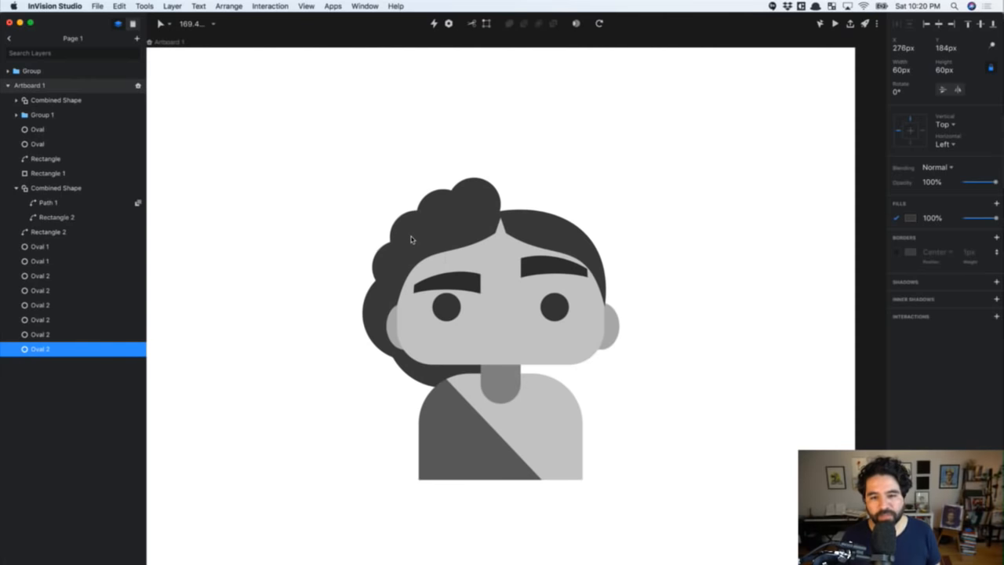
{"action": "left_click", "coordinate": [378, 278]}
{"action": "key", "text": "Left"}
{"action": "key", "text": "Left"}
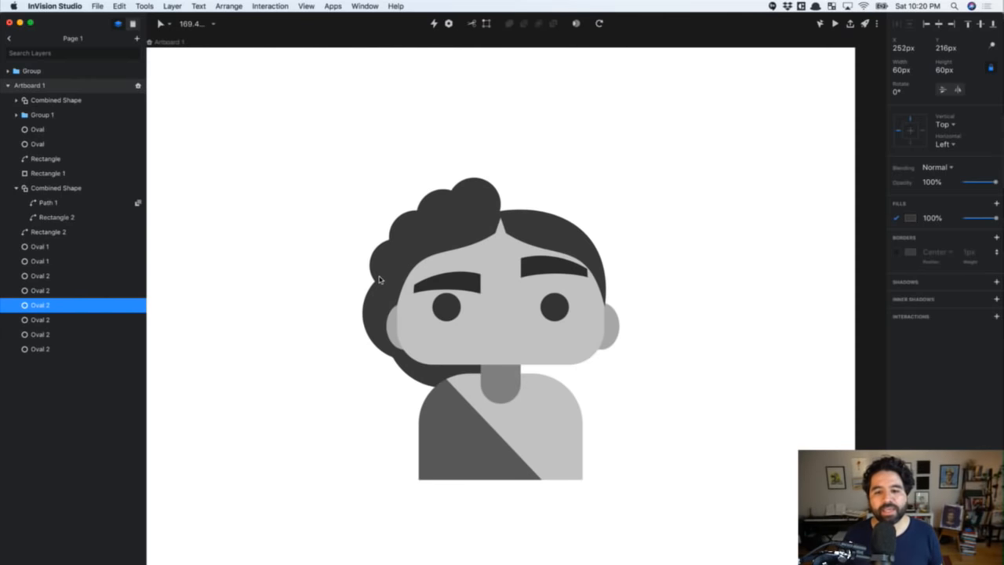
Move the two large curls beside the ear and below the jaw slightly upward
{"action": "left_click", "coordinate": [407, 247]}
{"action": "left_click", "coordinate": [383, 326]}
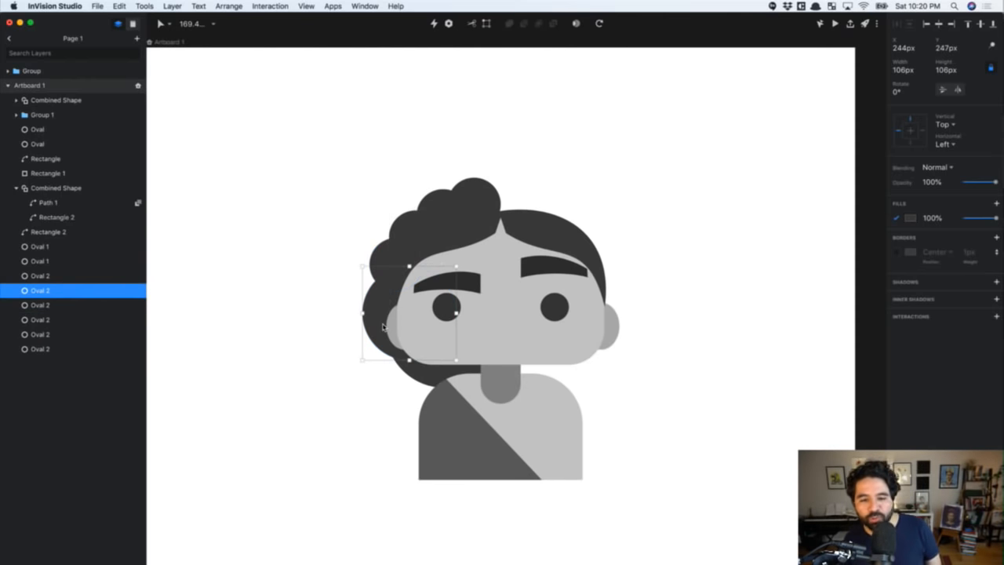
{"action": "left_click", "coordinate": [411, 387]}
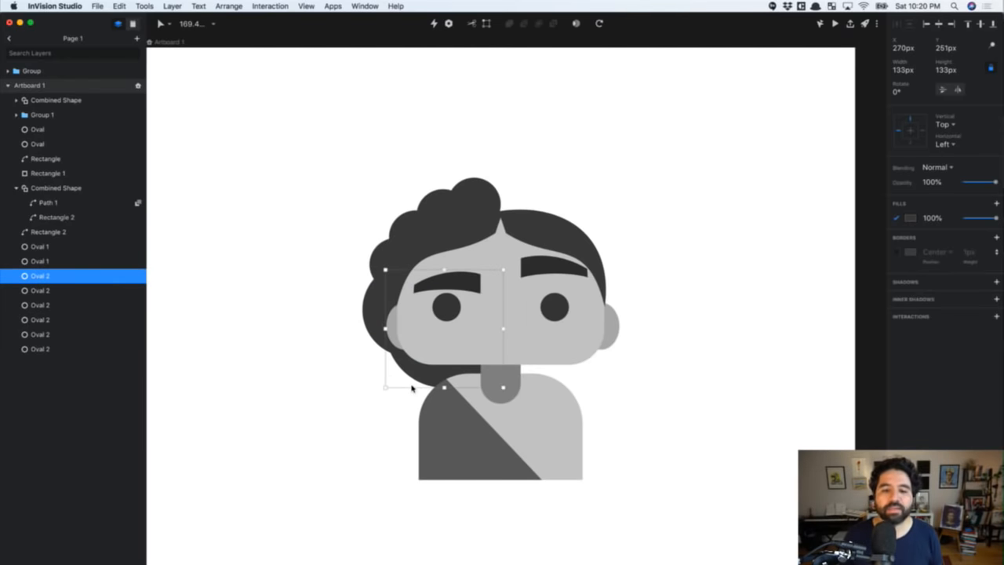
Enlarge the topmost curl to about 66 px and nudge the curl beside it right to X 305
{"action": "left_click", "coordinate": [488, 207]}
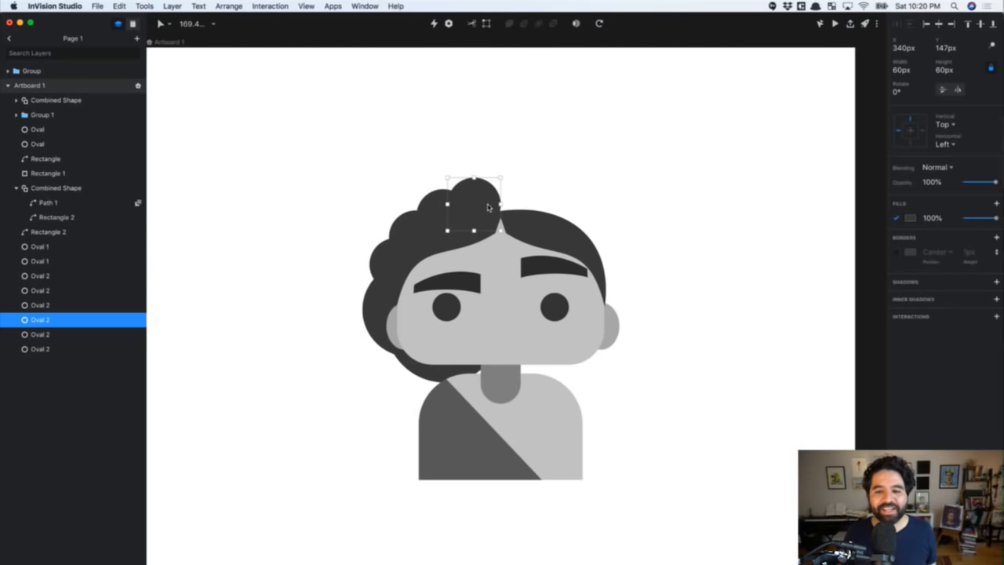
{"action": "left_click_drag", "start_coordinate": [497, 244], "coordinate": [506, 250]}
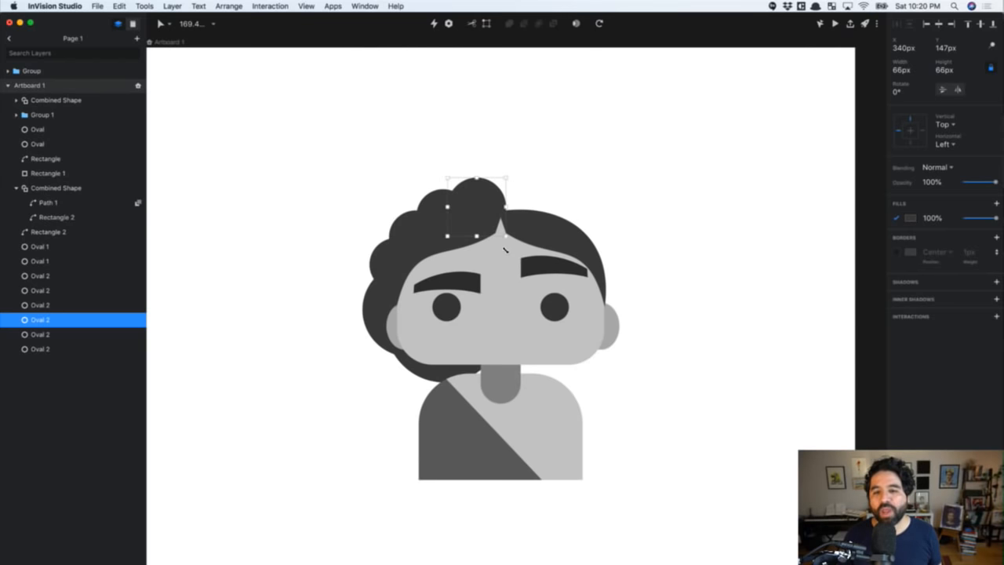
{"action": "left_click", "coordinate": [439, 216]}
{"action": "key", "text": "Right"}
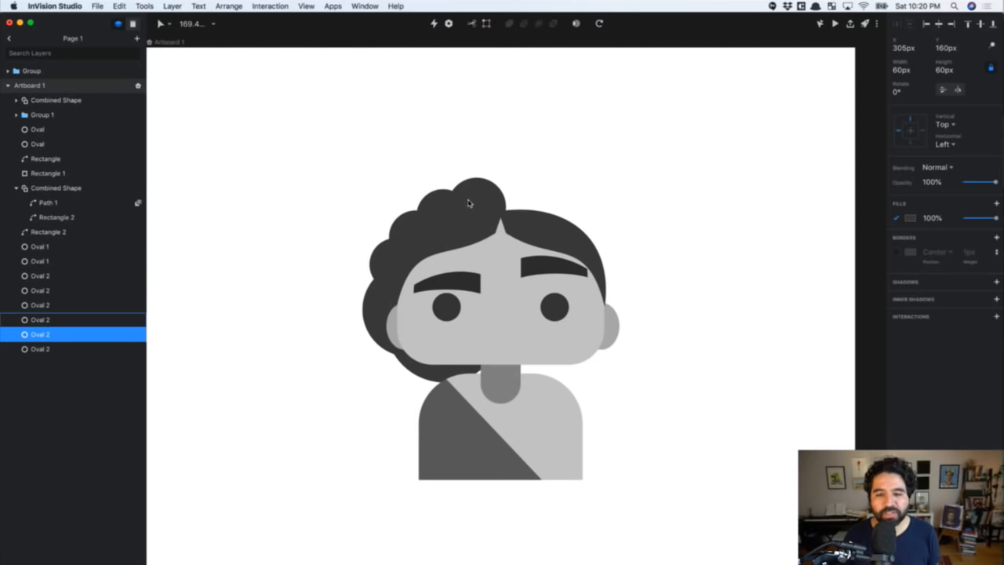
{"action": "left_click", "coordinate": [469, 205]}
{"action": "left_click", "coordinate": [438, 217], "text": "shift"}
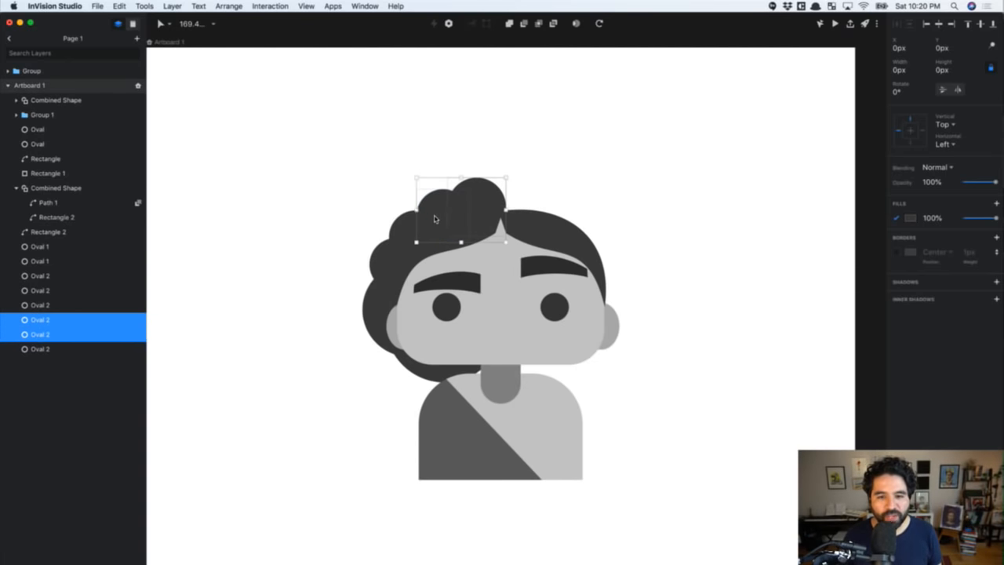
{"action": "left_click", "coordinate": [409, 235], "text": "shift"}
{"action": "left_click", "coordinate": [377, 268], "text": "shift"}
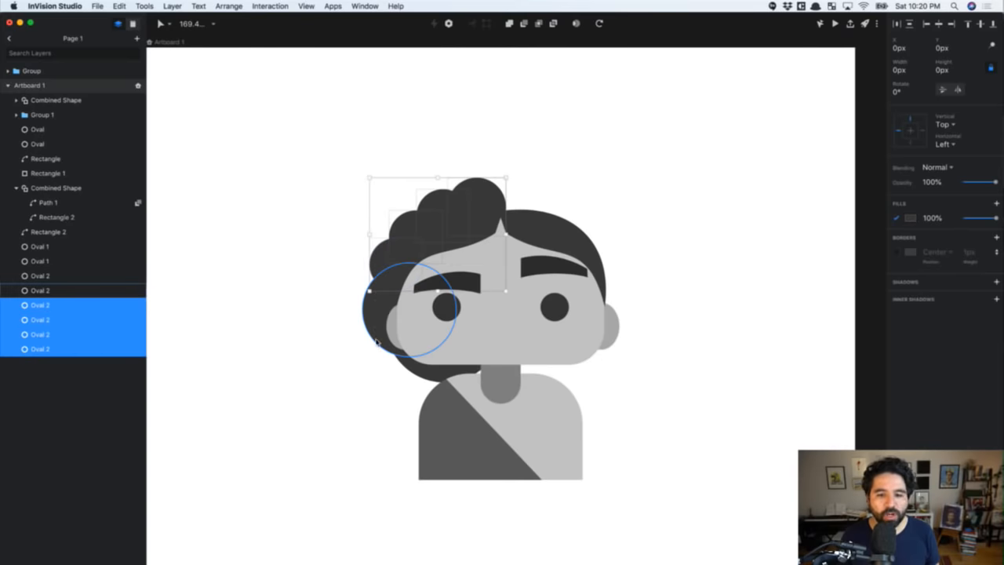
{"action": "left_click", "coordinate": [378, 342], "text": "shift"}
Move the large curl below the jaw to Y 239
{"action": "left_click", "coordinate": [424, 388]}
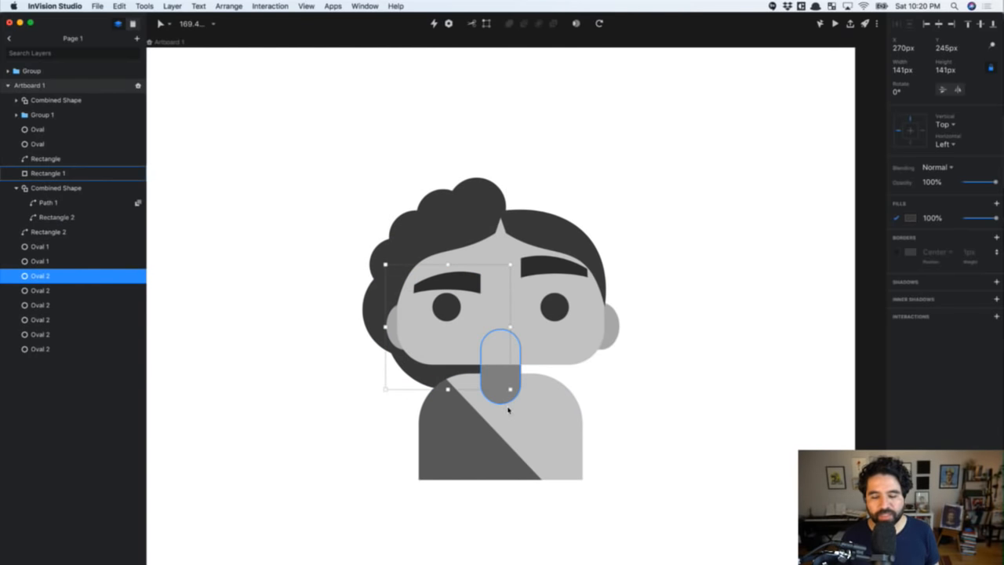
{"action": "key", "text": "shift+Up"}
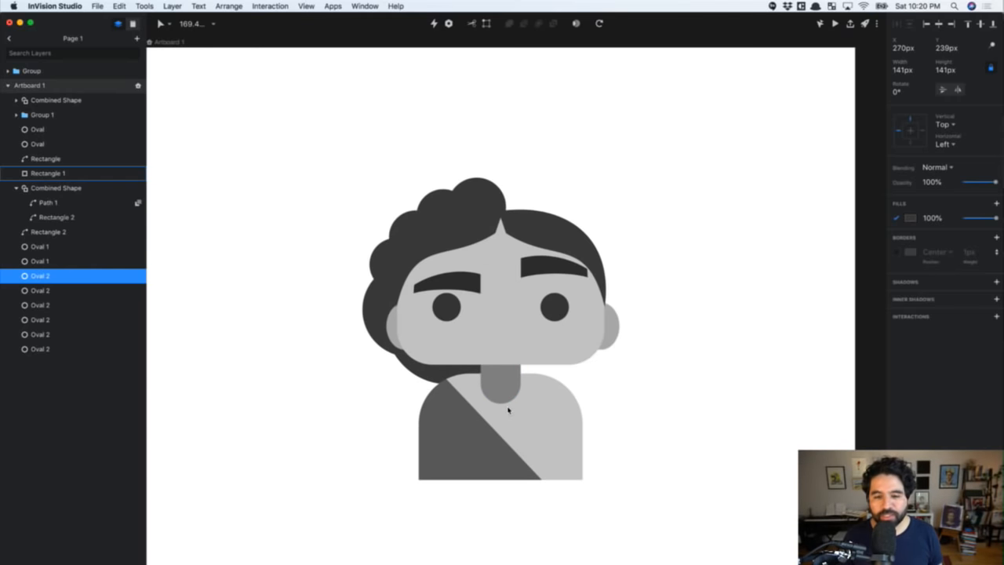
{"action": "key", "text": "Escape"}
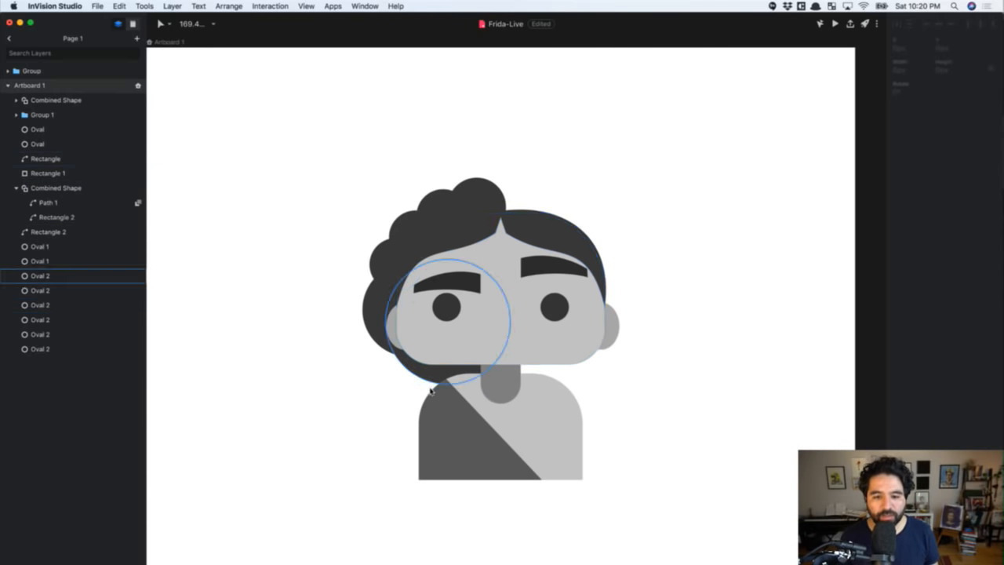
Group the six hair curls on the left half of the head
{"action": "left_click", "coordinate": [429, 391]}
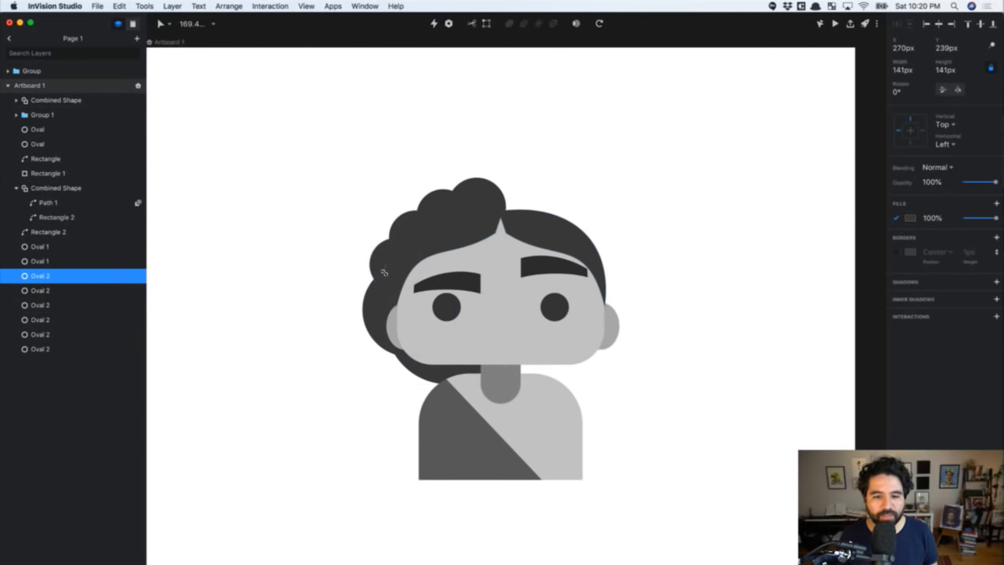
{"action": "left_click", "coordinate": [370, 326]}
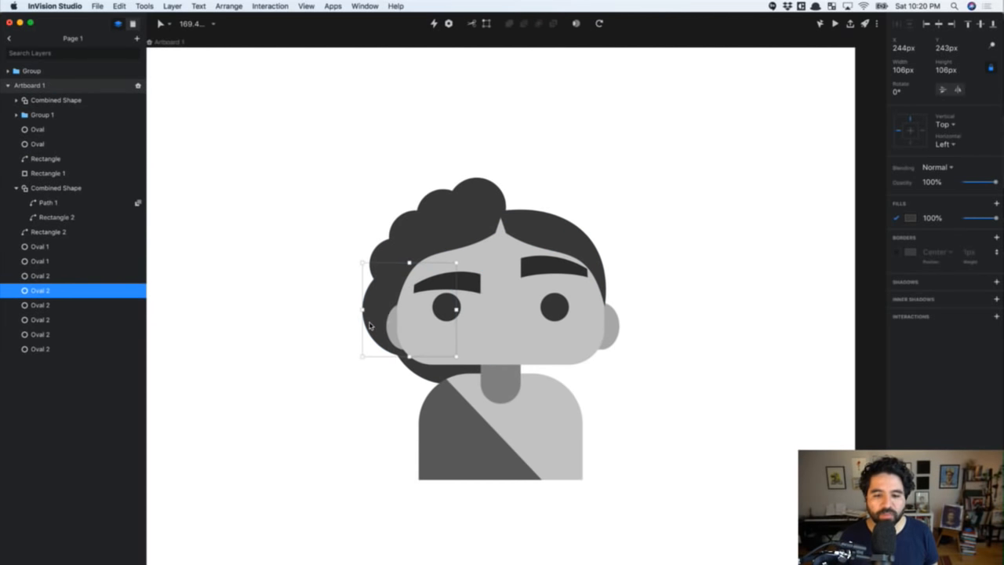
{"action": "left_click", "coordinate": [384, 280], "text": "shift"}
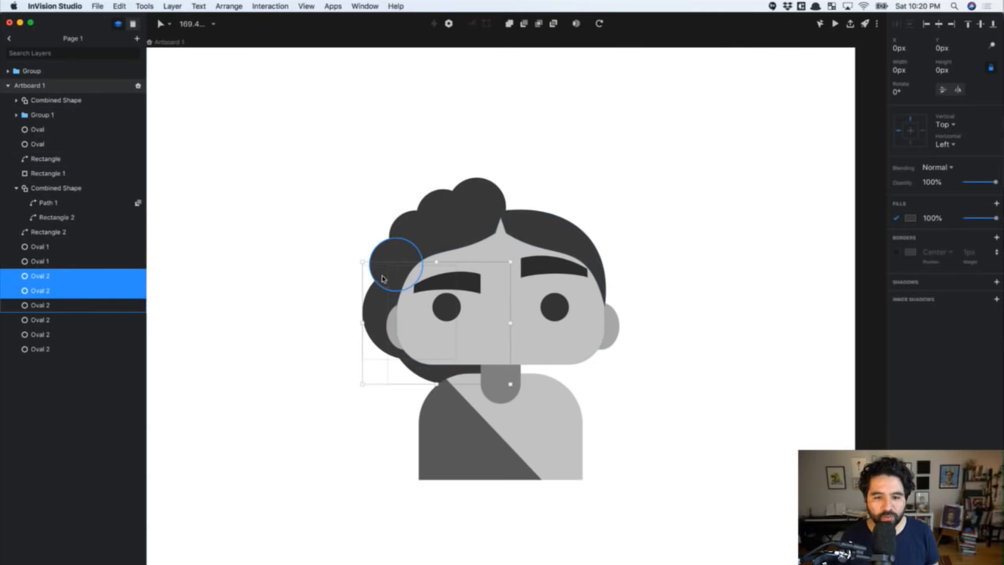
{"action": "left_click", "coordinate": [384, 276], "text": "shift"}
{"action": "left_click", "coordinate": [415, 230], "text": "shift"}
{"action": "left_click", "coordinate": [473, 208], "text": "shift"}
{"action": "left_click", "coordinate": [435, 219], "text": "shift"}
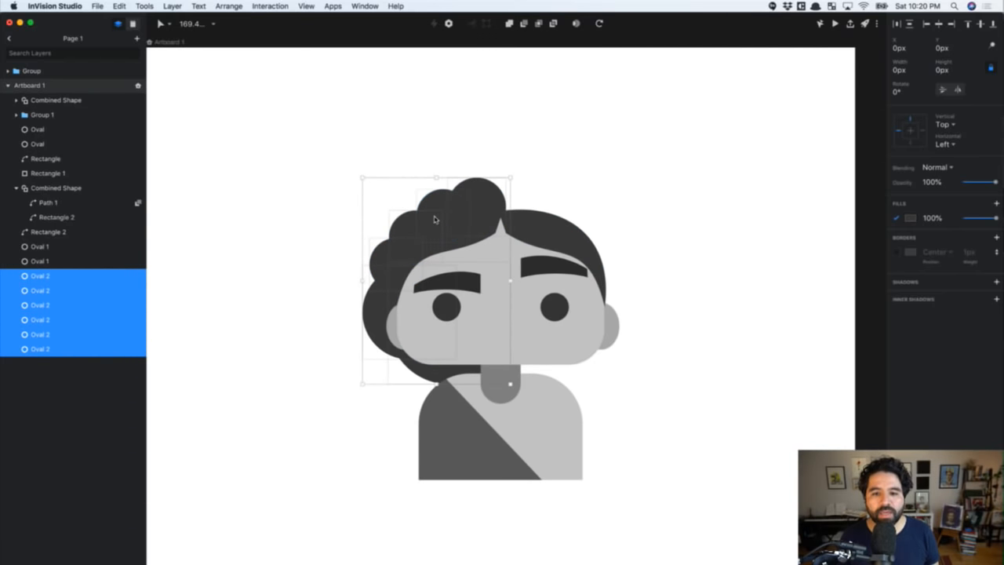
{"action": "left_click_drag", "start_coordinate": [479, 214], "coordinate": [438, 181]}
{"action": "key", "text": "super+z"}
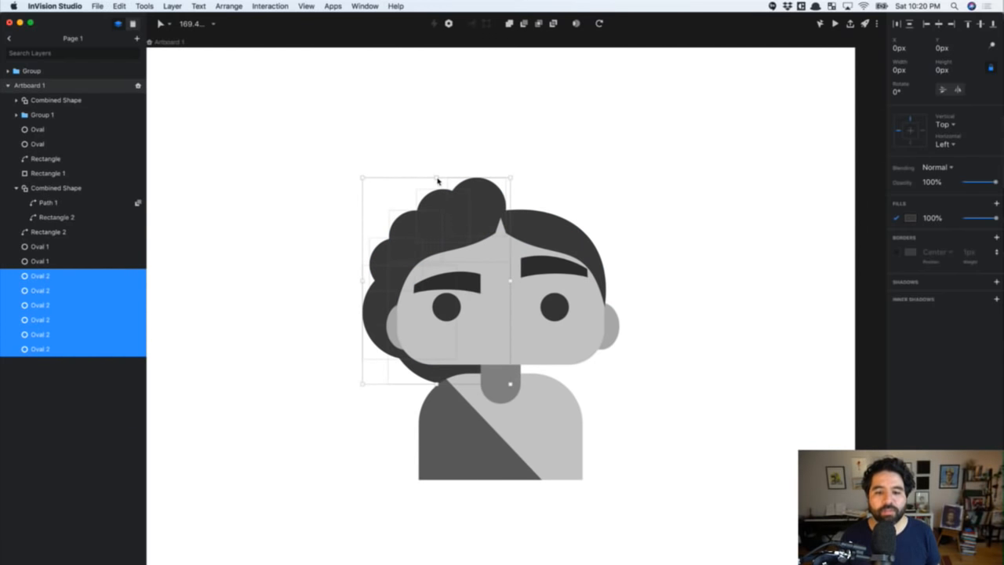
{"action": "key", "text": "super+g"}
Duplicate the curl group and place the copy on the right side of the head at about X 445, Y 147
{"action": "key", "text": "alt"}
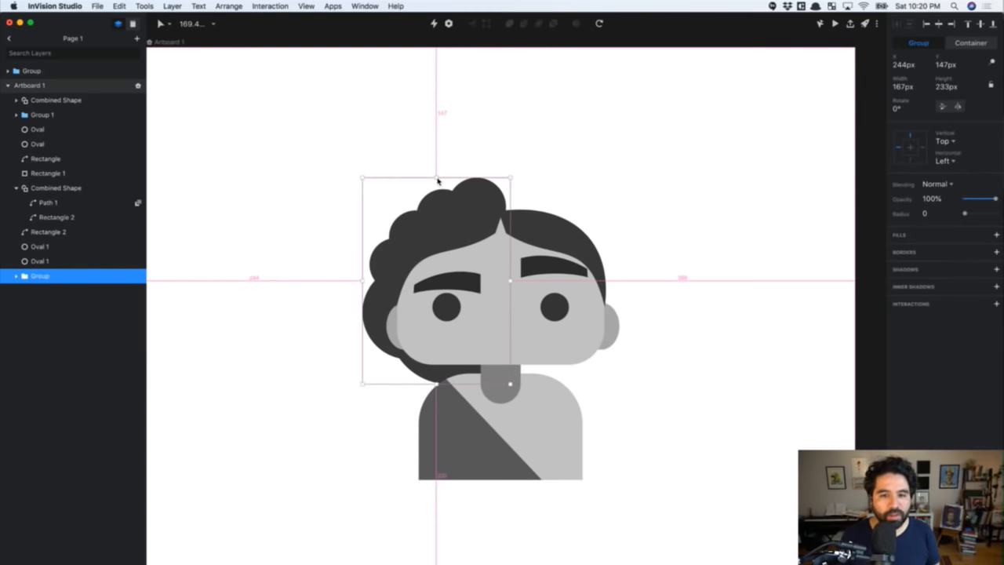
{"action": "left_click", "coordinate": [493, 162]}
{"action": "left_click", "coordinate": [491, 198]}
{"action": "key", "text": "alt"}
{"action": "left_click_drag", "start_coordinate": [491, 197], "coordinate": [668, 208]}
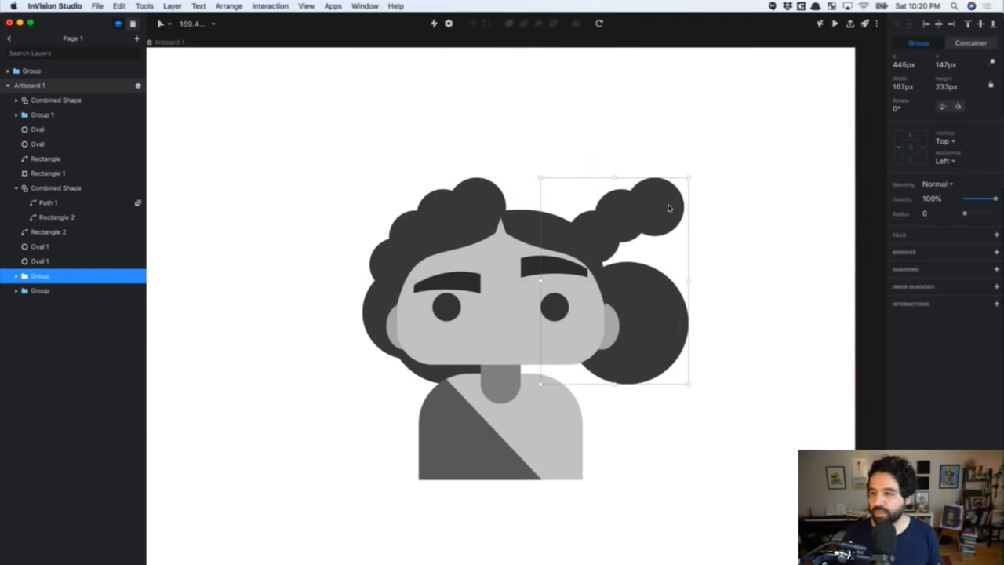
Flip the copied curl group horizontally and move it against the head at about X 385 to complete the right half
{"action": "left_click", "coordinate": [957, 106]}
{"action": "left_click", "coordinate": [728, 175]}
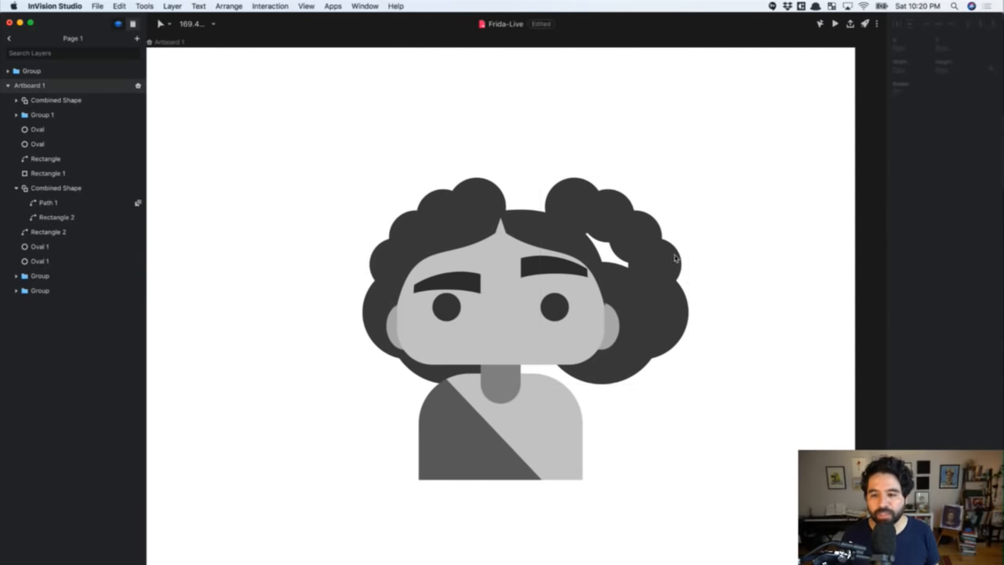
{"action": "left_click_drag", "start_coordinate": [657, 268], "coordinate": [609, 267]}
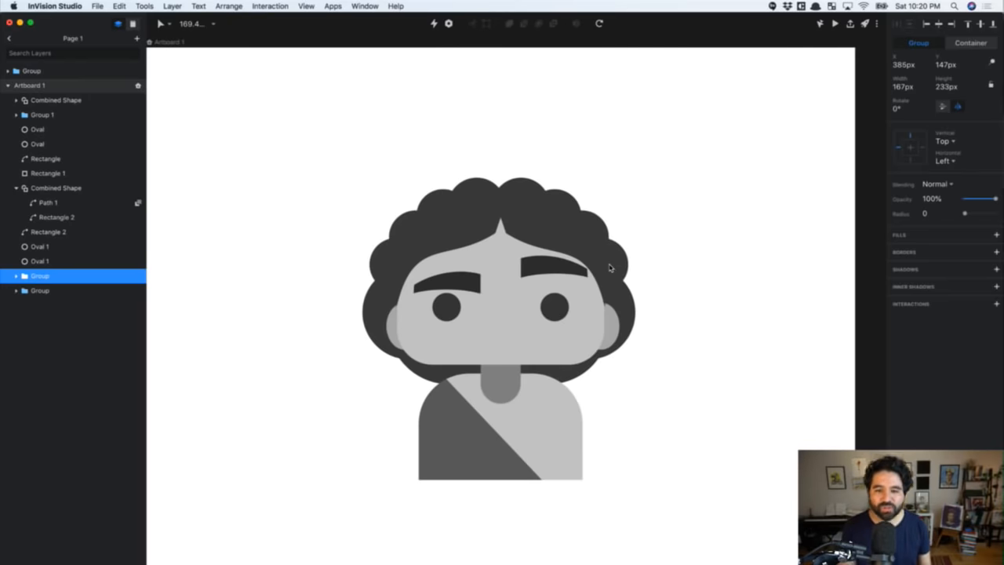
Group the left and right curl halves together and centre them horizontally over the head at X 246
{"action": "left_click", "coordinate": [478, 203], "text": "shift"}
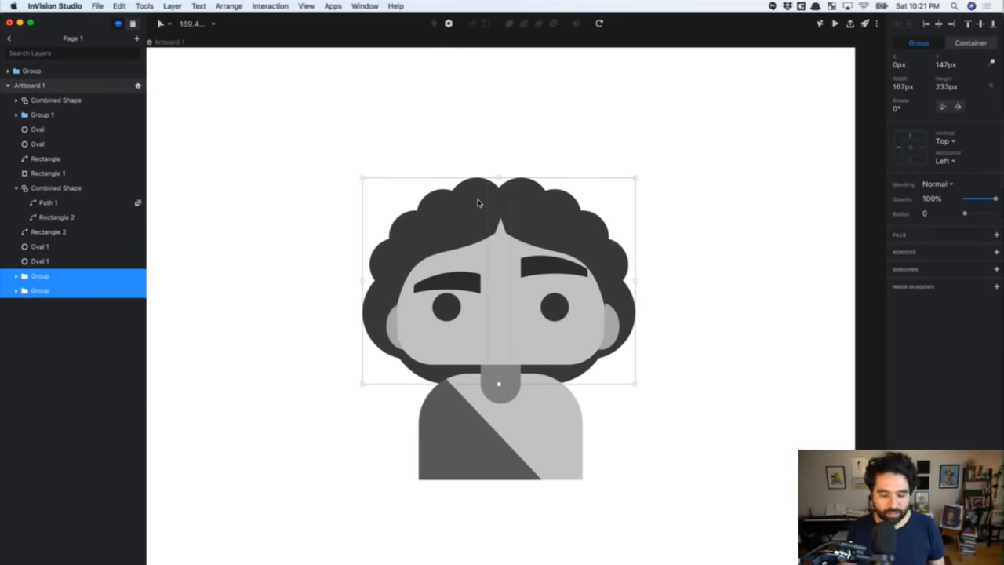
{"action": "key", "text": "super+g"}
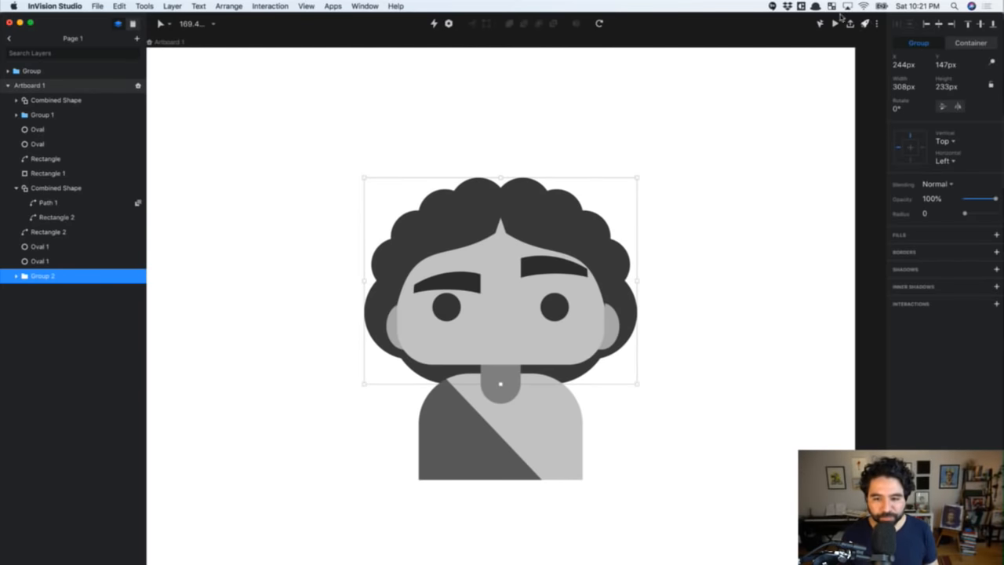
{"action": "left_click", "coordinate": [627, 163]}
Compare the completed curly hair with the coloured reference illustration and its flower crown
{"action": "scroll", "coordinate": [627, 164], "scroll_direction": "down", "scroll_amount": 3}
{"action": "scroll", "coordinate": [627, 163], "scroll_direction": "down", "scroll_amount": 2}
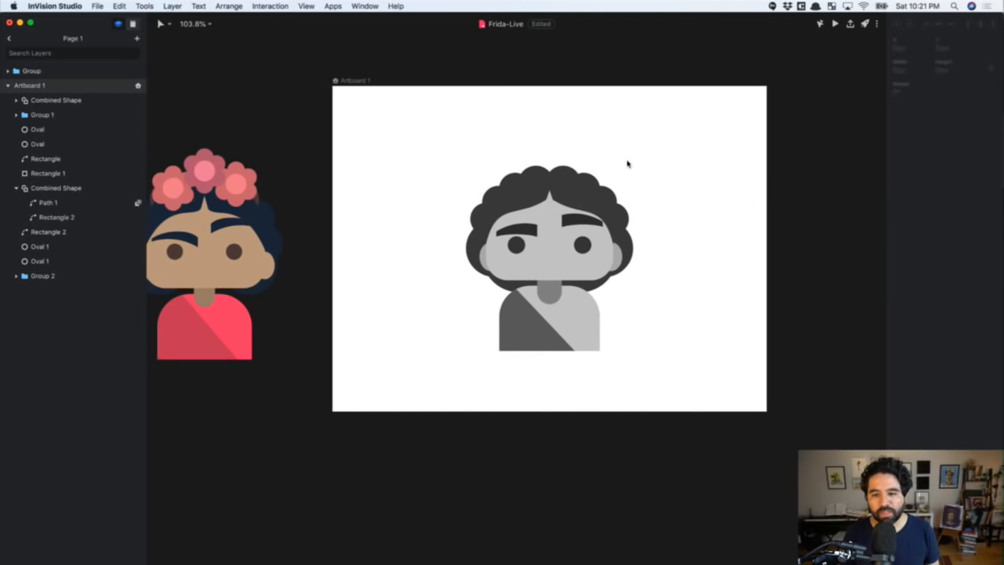
{"action": "scroll", "coordinate": [610, 188], "scroll_direction": "up", "scroll_amount": 3}
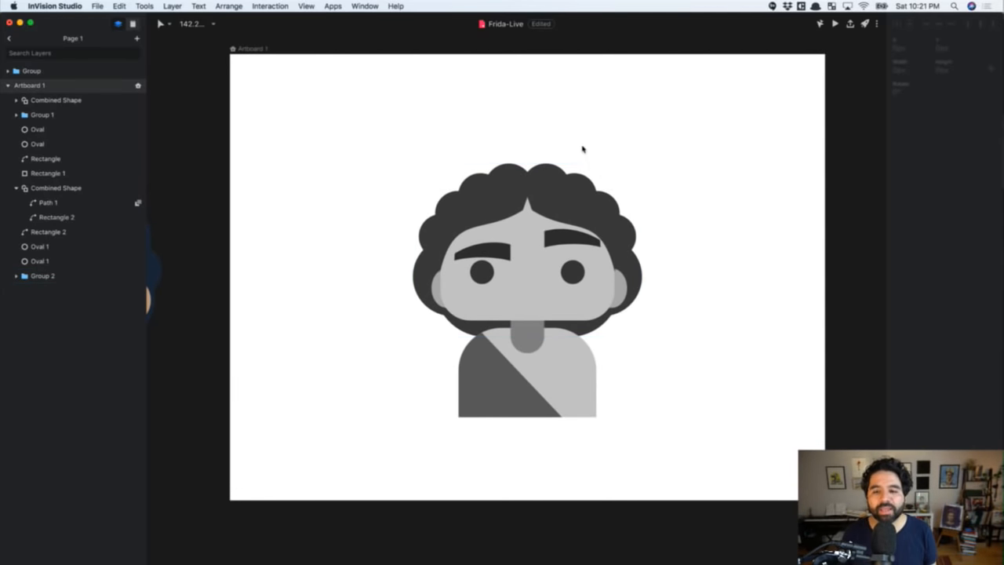
{"action": "left_click", "coordinate": [548, 198]}
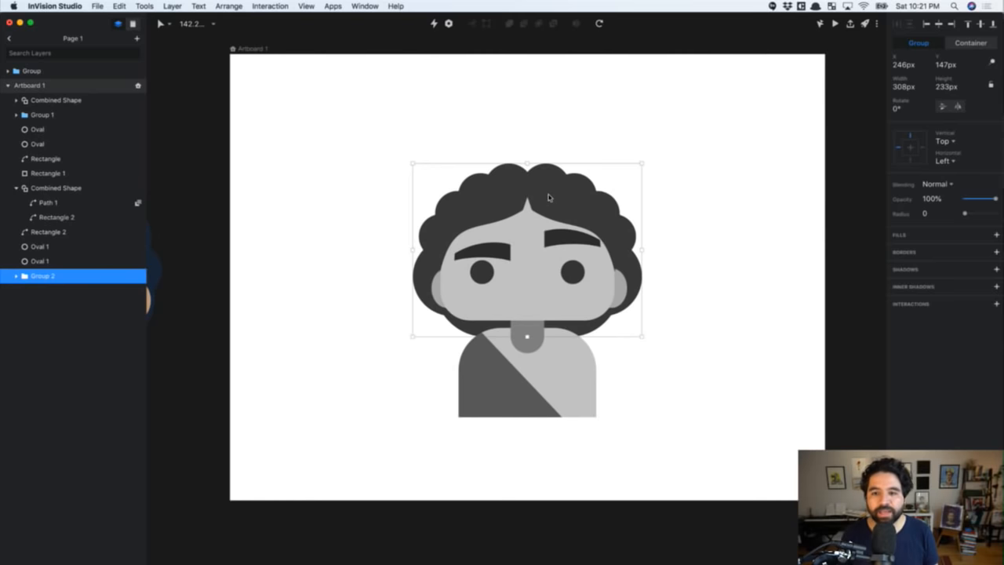
{"action": "left_click", "coordinate": [566, 138]}
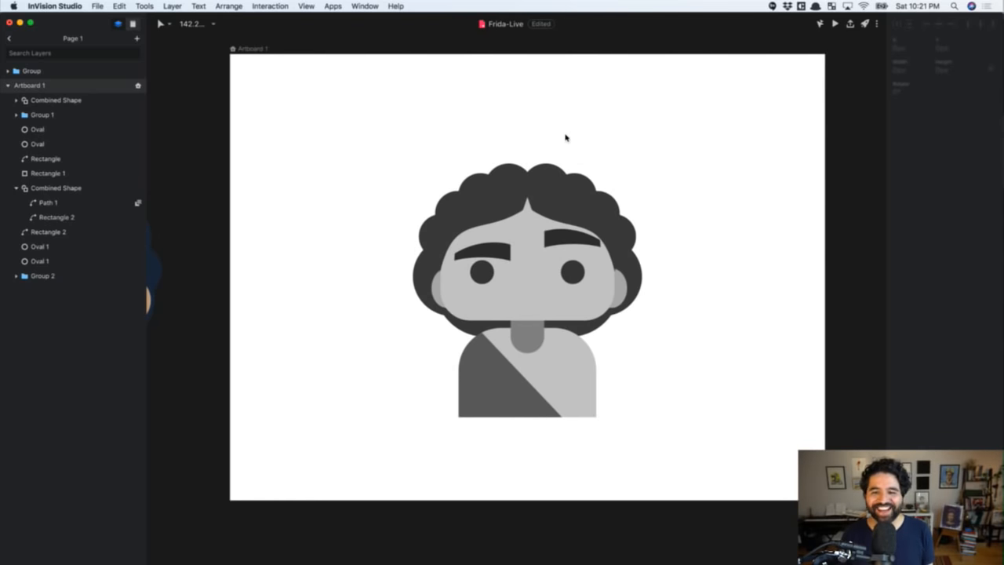
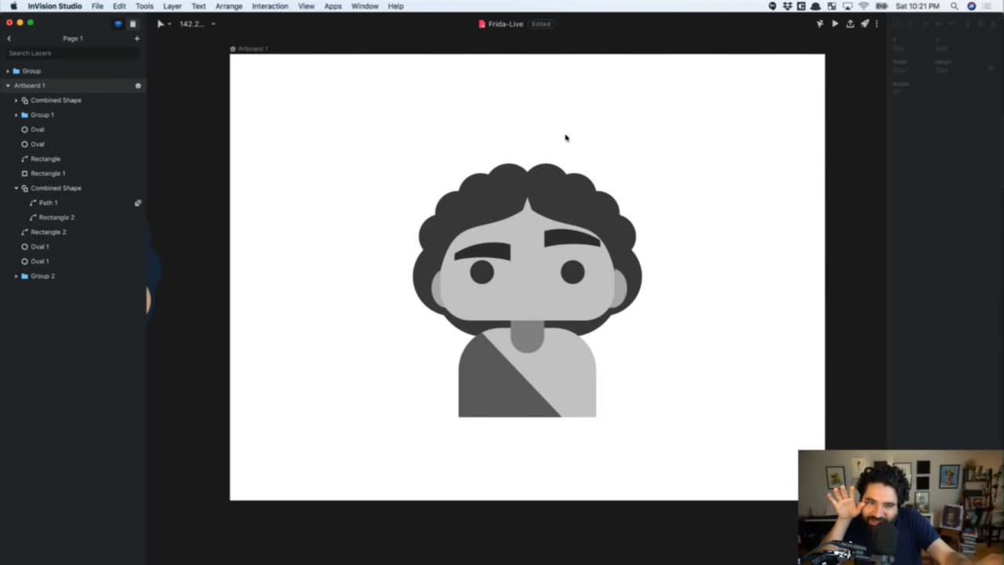
{"action": "left_click", "coordinate": [483, 195]}
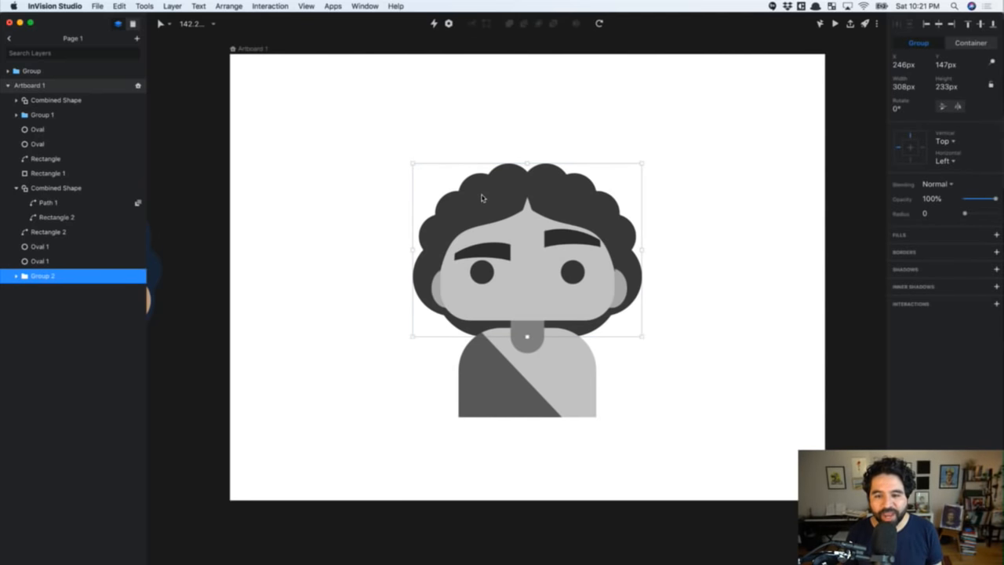
{"action": "left_click", "coordinate": [400, 143]}
{"action": "key", "text": "z"}
{"action": "left_click_drag", "start_coordinate": [385, 126], "coordinate": [736, 511]}
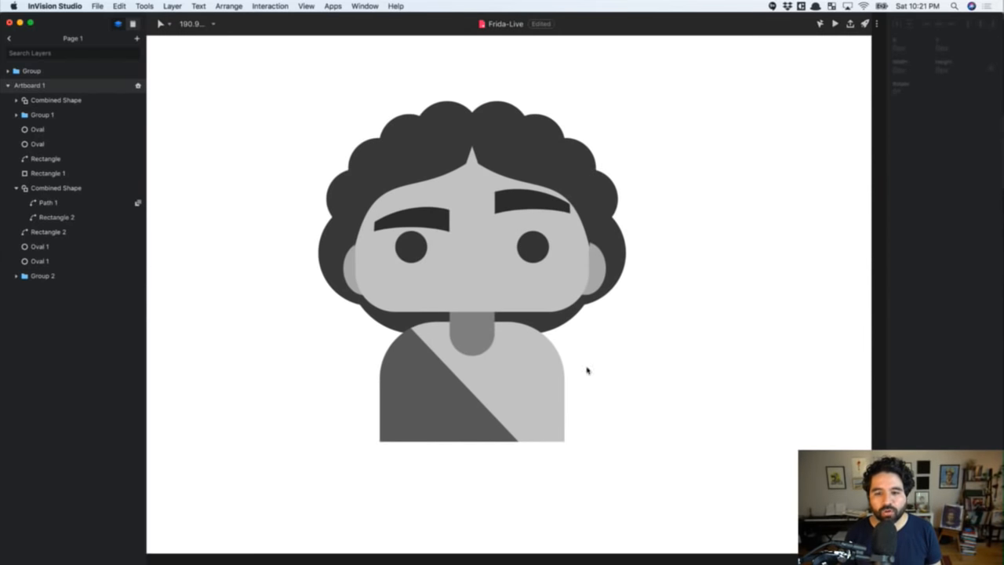
{"action": "scroll", "coordinate": [588, 370], "scroll_direction": "left", "scroll_amount": 6}
{"action": "scroll", "coordinate": [587, 370], "scroll_direction": "right", "scroll_amount": 8}
{"action": "scroll", "coordinate": [587, 370], "scroll_direction": "left", "scroll_amount": 3}
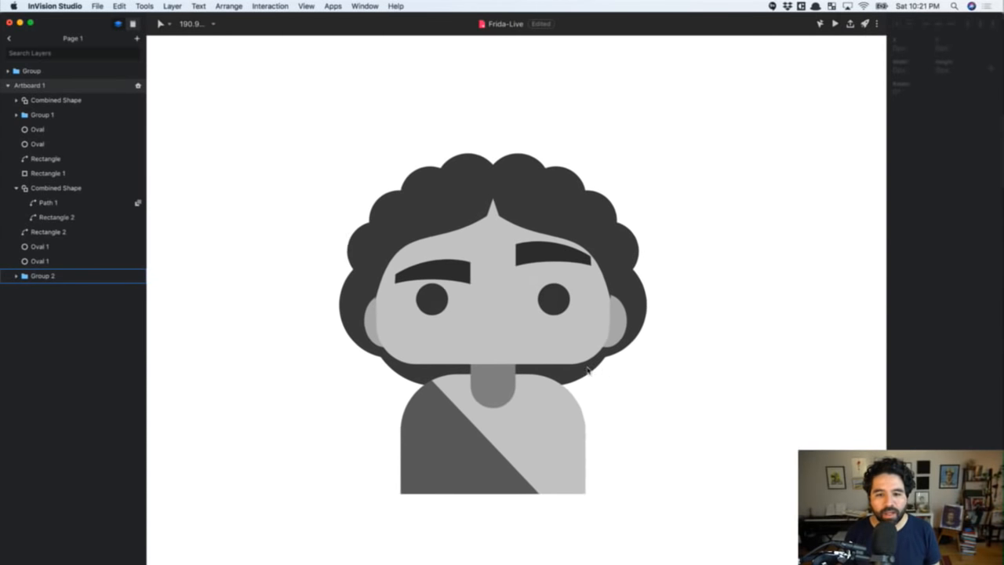
{"action": "scroll", "coordinate": [587, 370], "scroll_direction": "left", "scroll_amount": 3}
{"action": "left_click", "coordinate": [570, 226]}
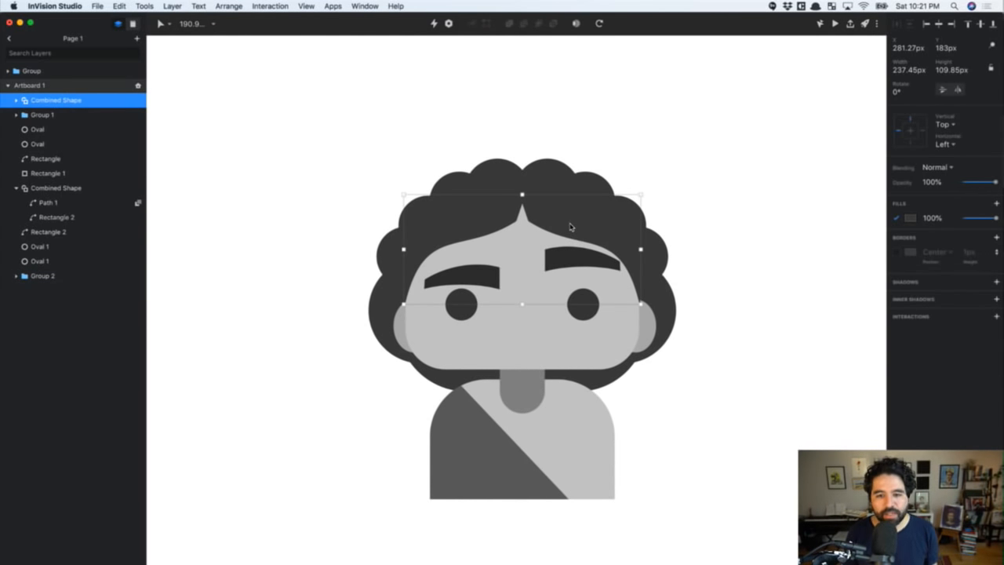
{"action": "scroll", "coordinate": [570, 227], "scroll_direction": "left", "scroll_amount": 10}
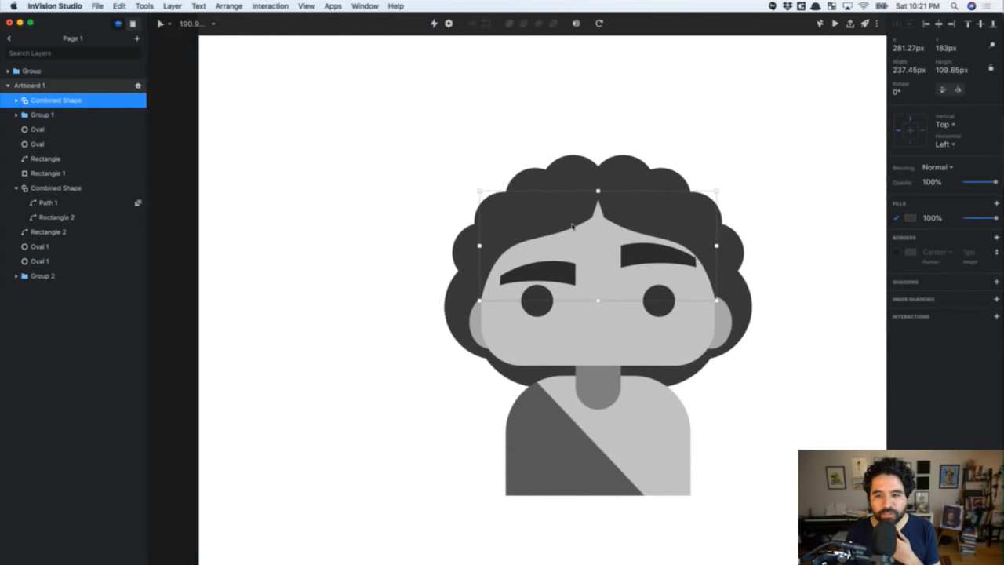
{"action": "scroll", "coordinate": [571, 227], "scroll_direction": "left", "scroll_amount": 5}
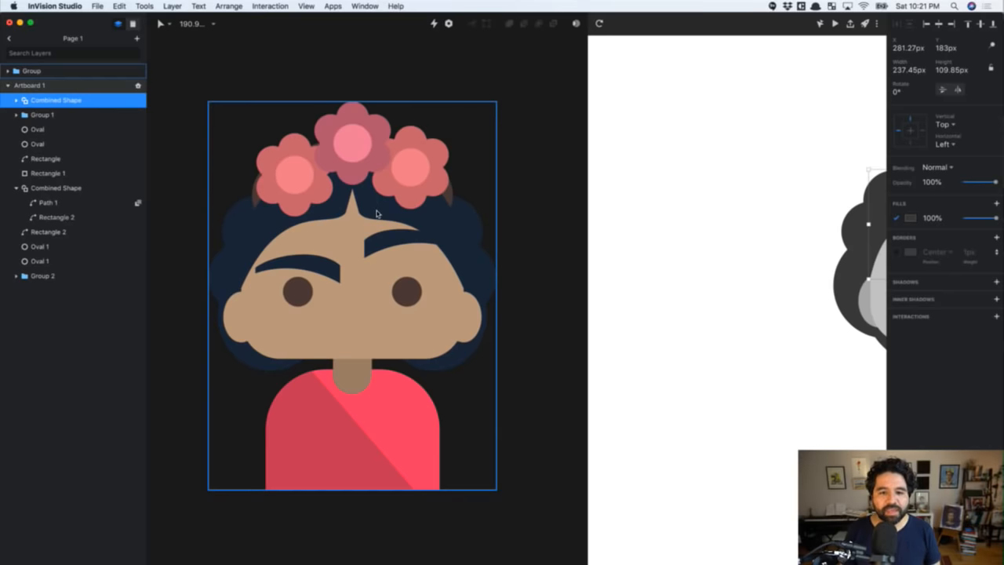
{"action": "scroll", "coordinate": [376, 214], "scroll_direction": "right", "scroll_amount": 10}
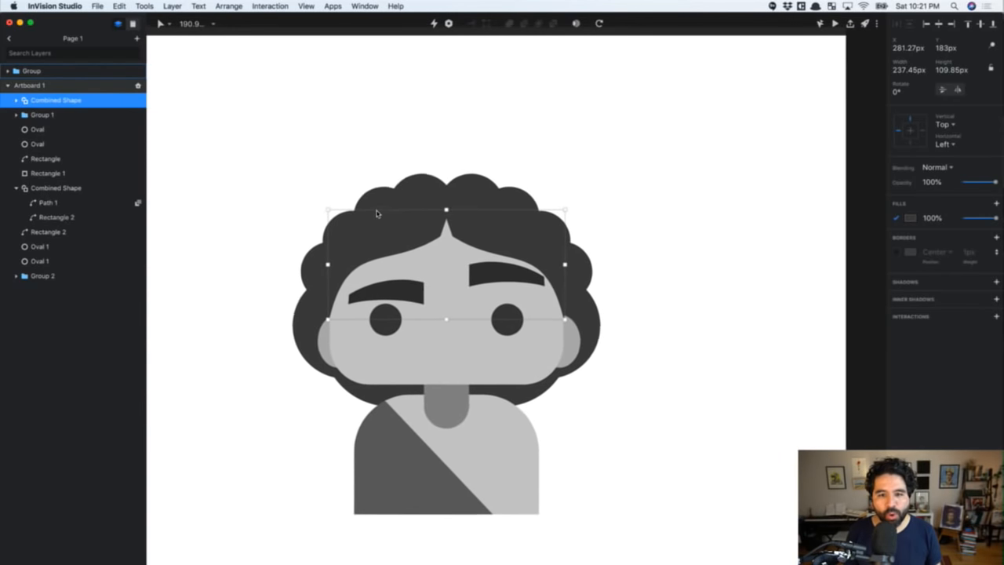
Draw a 40 px light grey circle above the hair at about X 372, Y 63
{"action": "left_click", "coordinate": [448, 133]}
{"action": "key", "text": "o"}
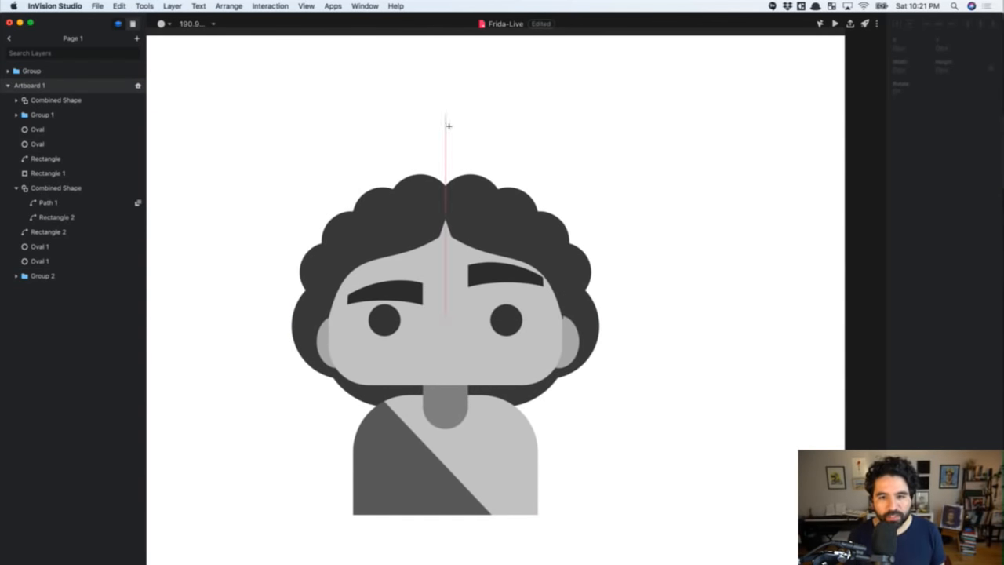
{"action": "scroll", "coordinate": [448, 127], "scroll_direction": "up", "scroll_amount": 3}
{"action": "left_click_drag", "start_coordinate": [445, 166], "coordinate": [465, 164]}
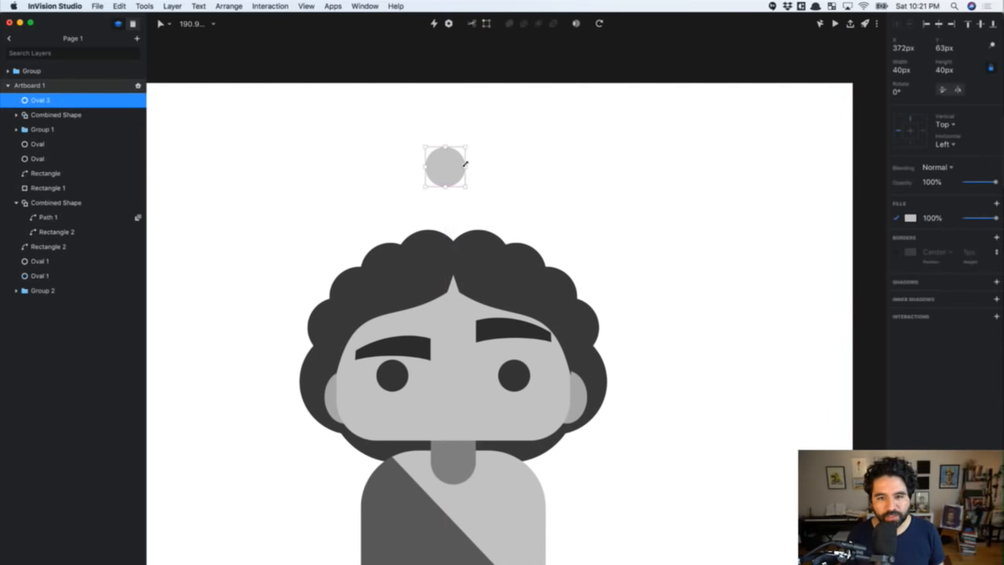
Draw a rectangle about 40 by 96 px over the circle, aligned to its sides, and send it behind all other layers
{"action": "left_click", "coordinate": [394, 147]}
{"action": "key", "text": "z"}
{"action": "left_click_drag", "start_coordinate": [378, 105], "coordinate": [548, 322]}
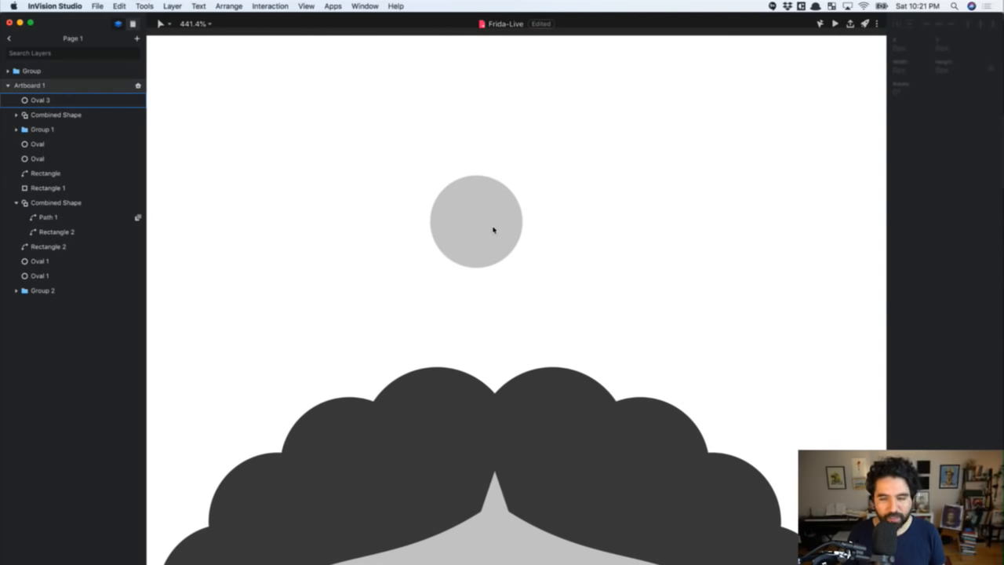
{"action": "key", "text": "r"}
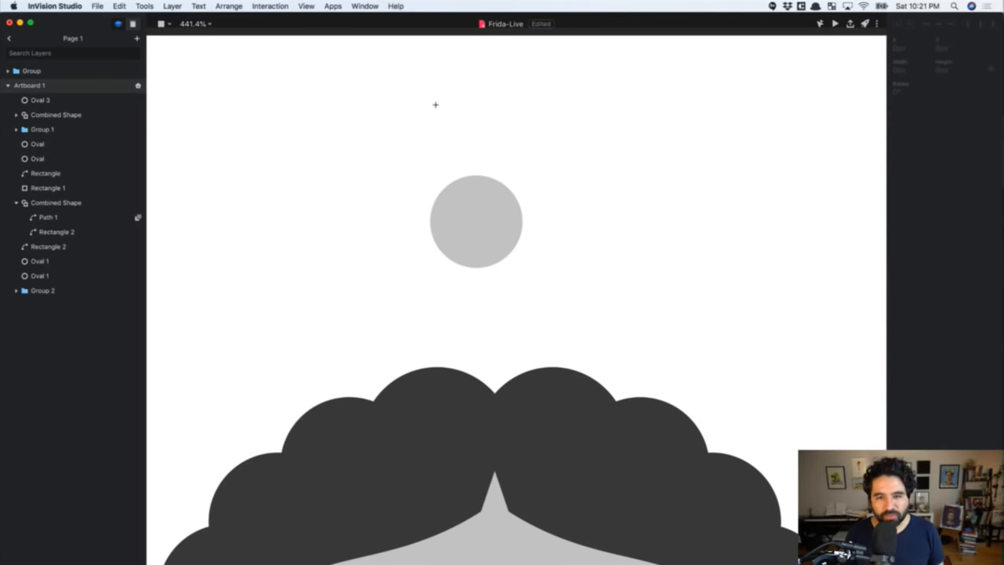
{"action": "left_click_drag", "start_coordinate": [430, 93], "coordinate": [521, 326]}
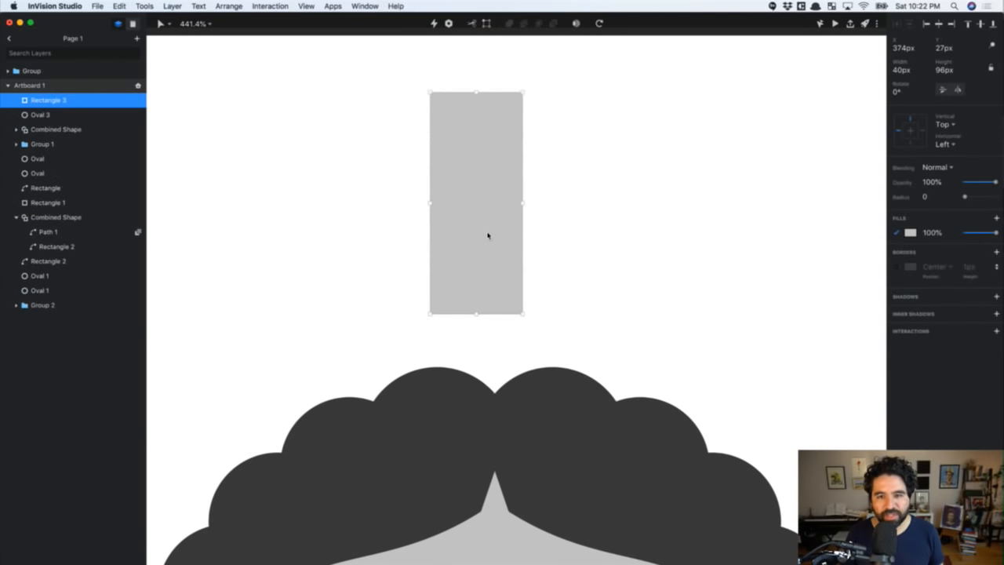
{"action": "key", "text": "alt+super+bracketleft"}
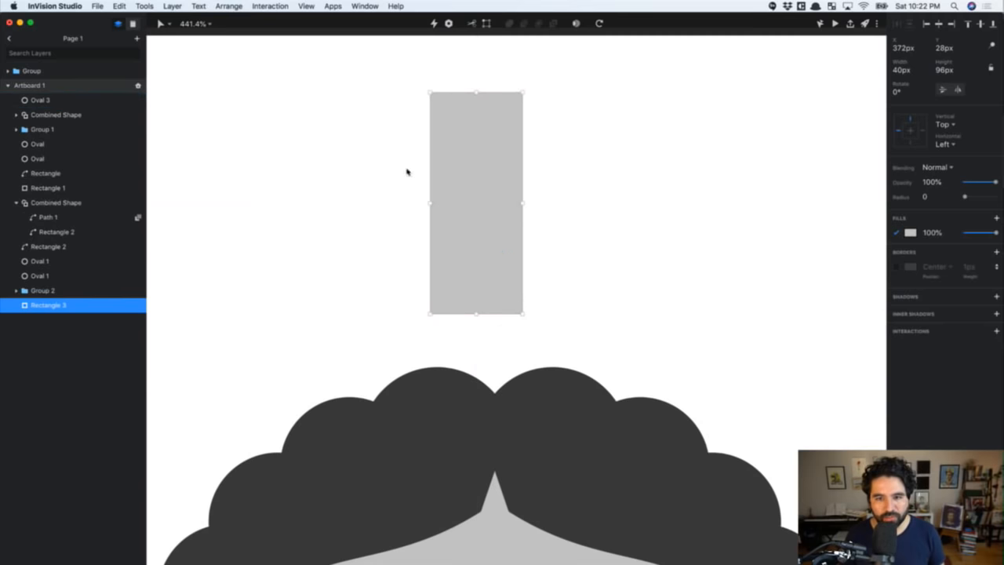
Set the circle's fill to the lighter grey D2D2D2 and select the rectangle behind it
{"action": "left_click", "coordinate": [464, 219]}
{"action": "left_click", "coordinate": [910, 219]}
{"action": "type", "text": "d2d2d2"}
{"action": "left_click", "coordinate": [468, 123]}
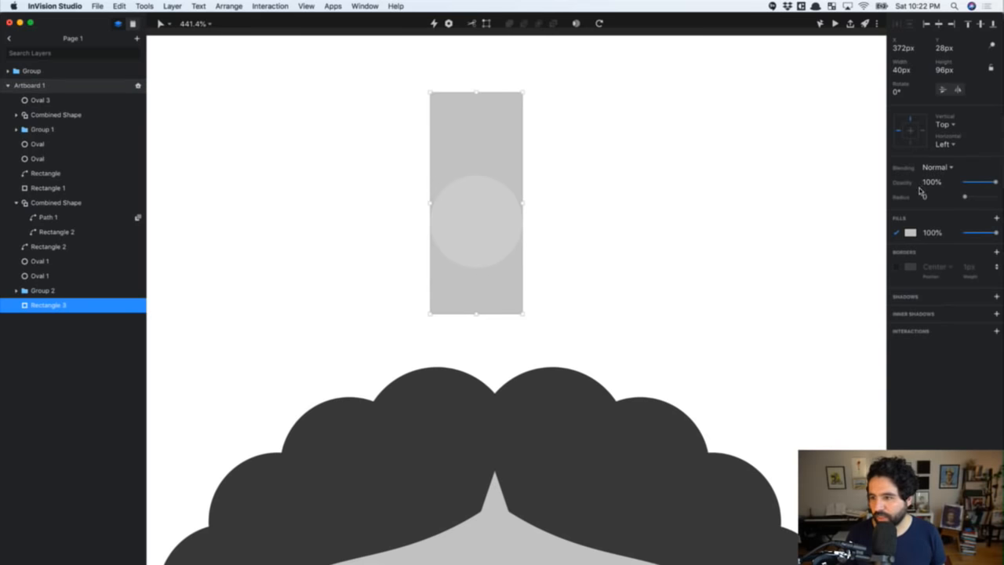
Set the rectangle's corner radius to 100 and centre the circle vertically on it
{"action": "left_click_drag", "start_coordinate": [964, 197], "coordinate": [995, 199]}
{"action": "left_click_drag", "start_coordinate": [307, 196], "coordinate": [550, 240]}
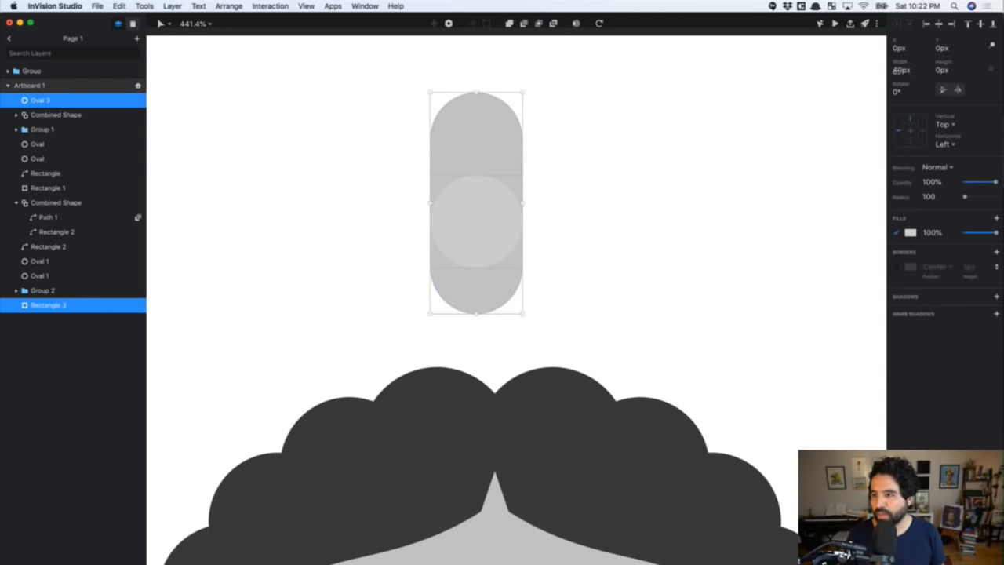
{"action": "left_click", "coordinate": [982, 25]}
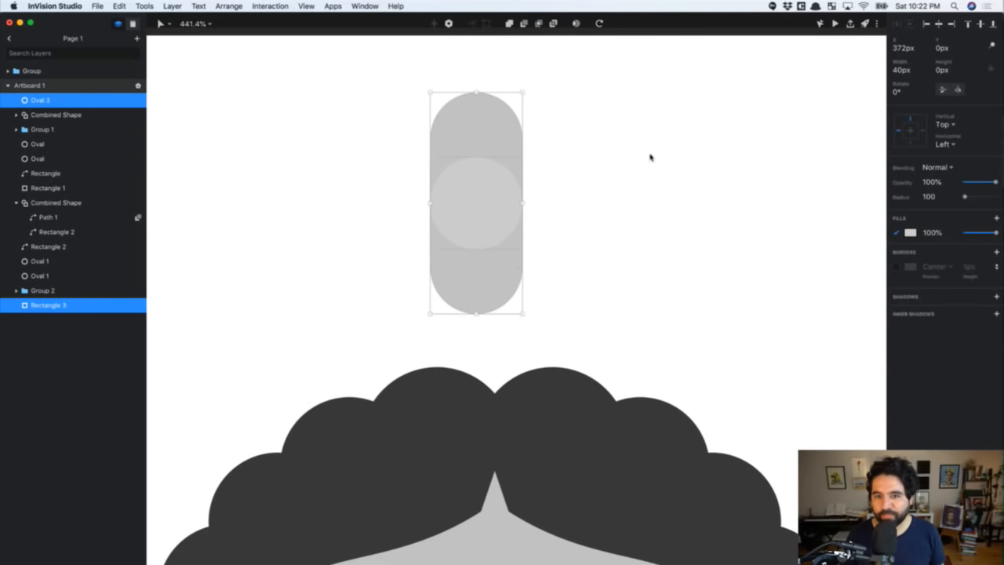
{"action": "left_click", "coordinate": [626, 161]}
Duplicate the rounded petal shape twice around the circle, rotating one copy to 45° and the other to 90°
{"action": "left_click", "coordinate": [449, 166]}
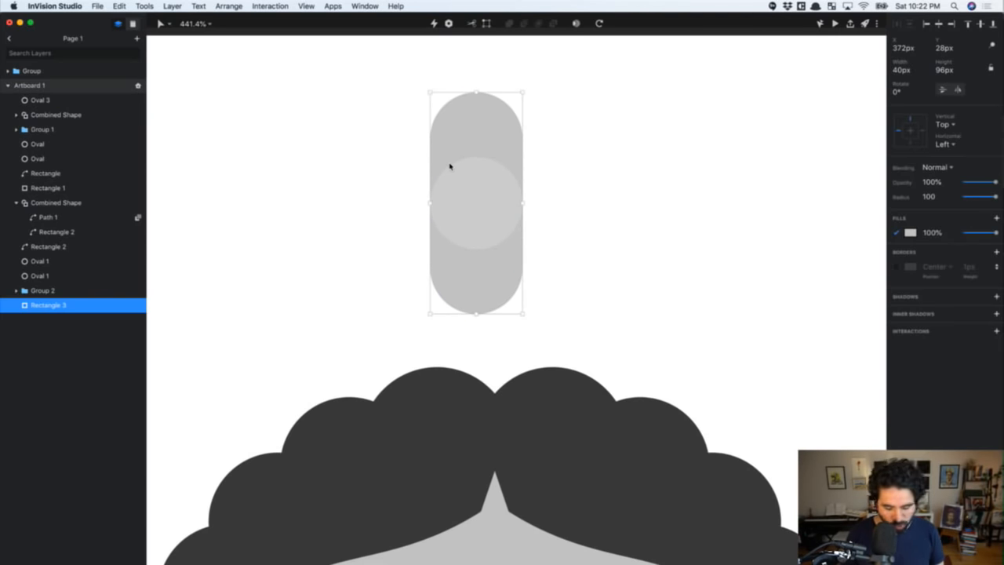
{"action": "key", "text": "super+d"}
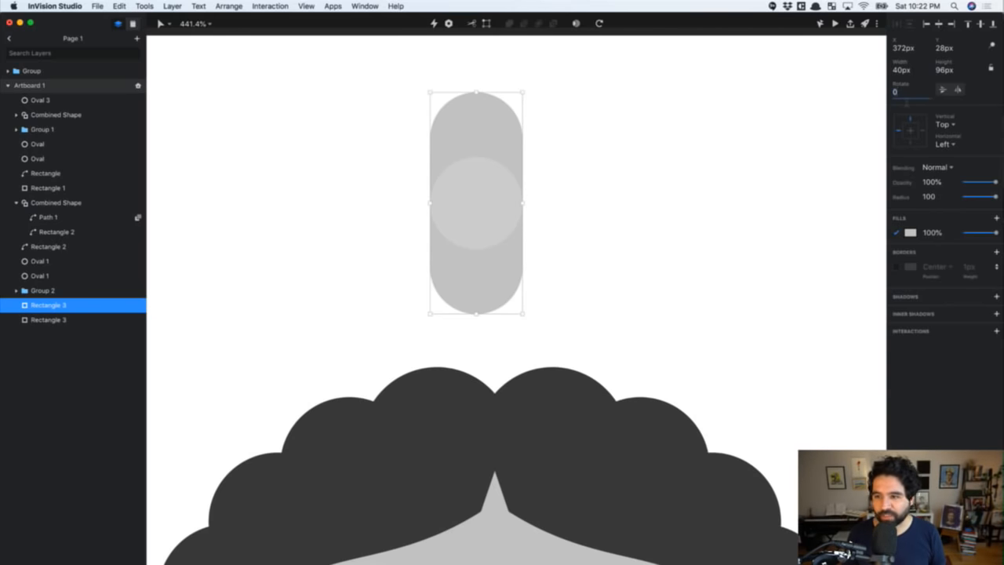
{"action": "key", "text": "Return"}
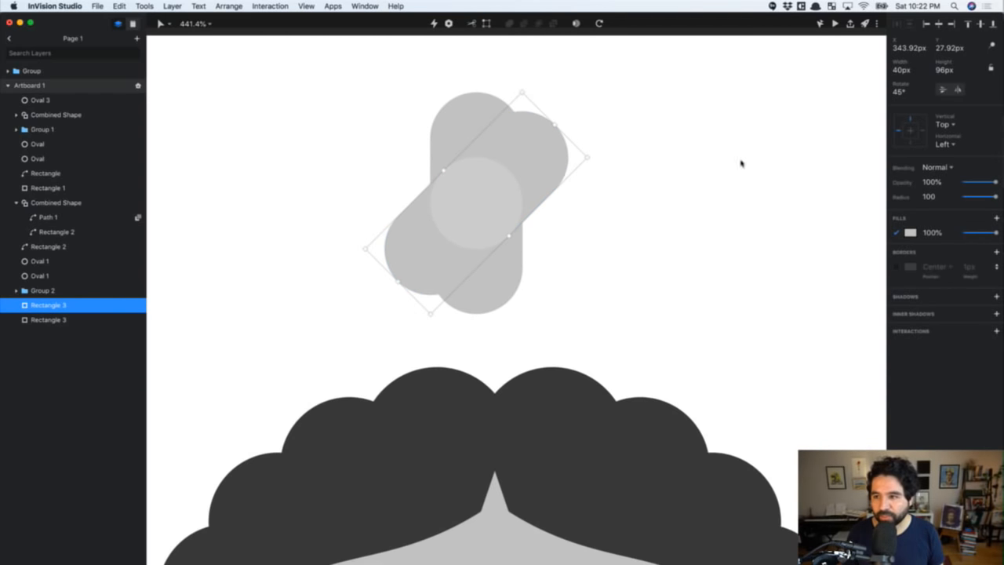
{"action": "key", "text": "super+d"}
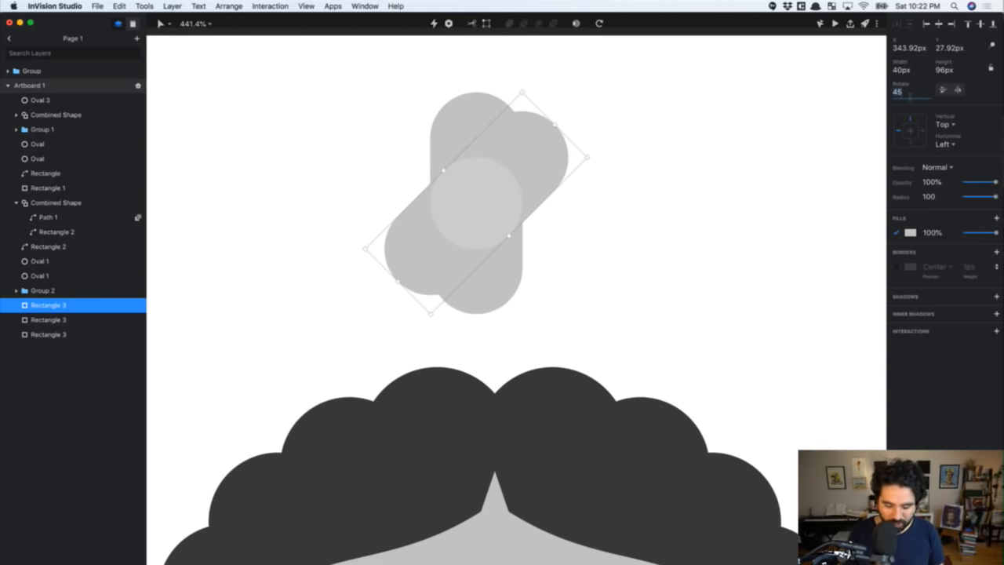
{"action": "key", "text": "Return"}
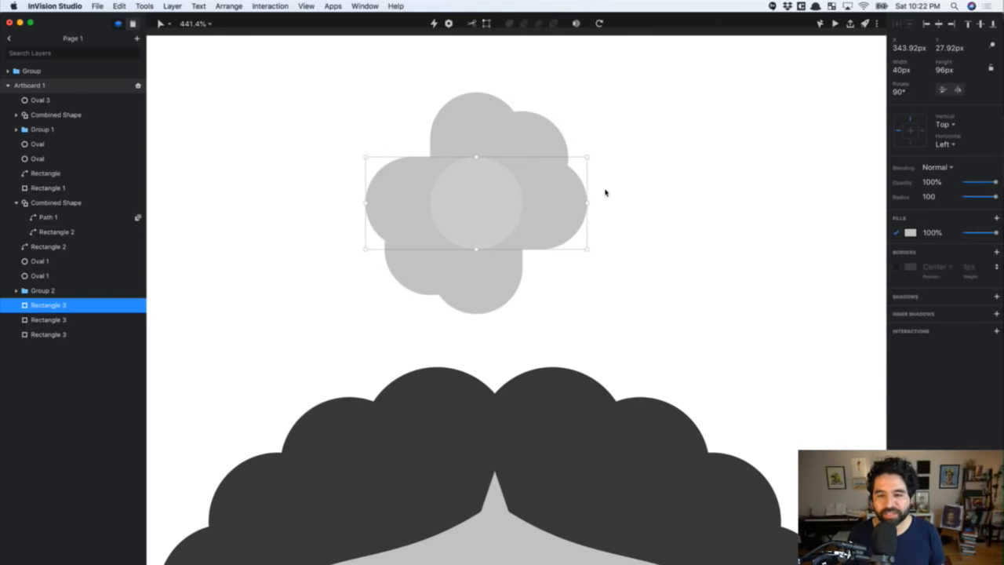
Duplicate the 45° petal shape and flip the copy horizontally to complete the eight-petal flower
{"action": "left_click", "coordinate": [528, 149]}
{"action": "key", "text": "super+d"}
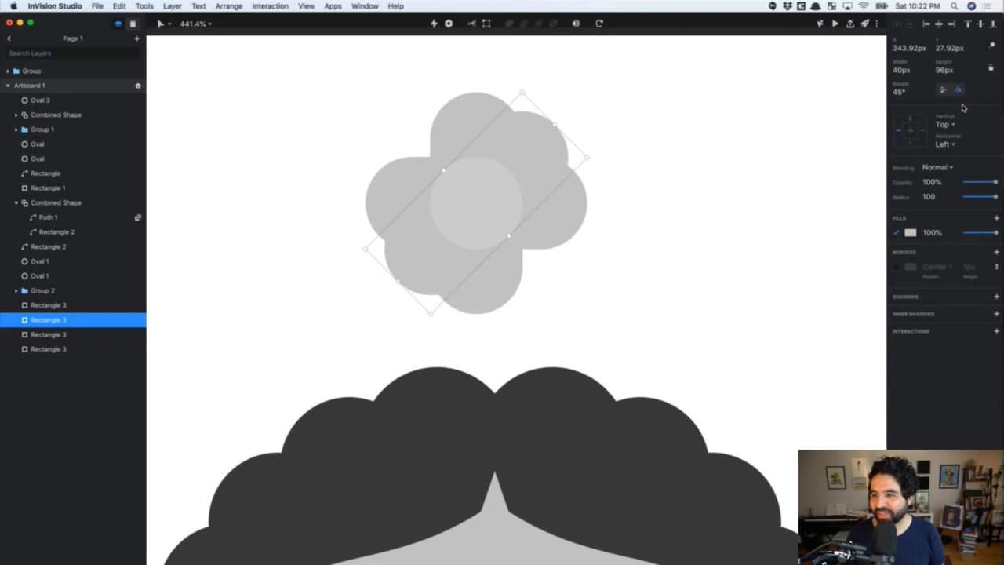
{"action": "left_click", "coordinate": [956, 91]}
{"action": "left_click", "coordinate": [661, 161]}
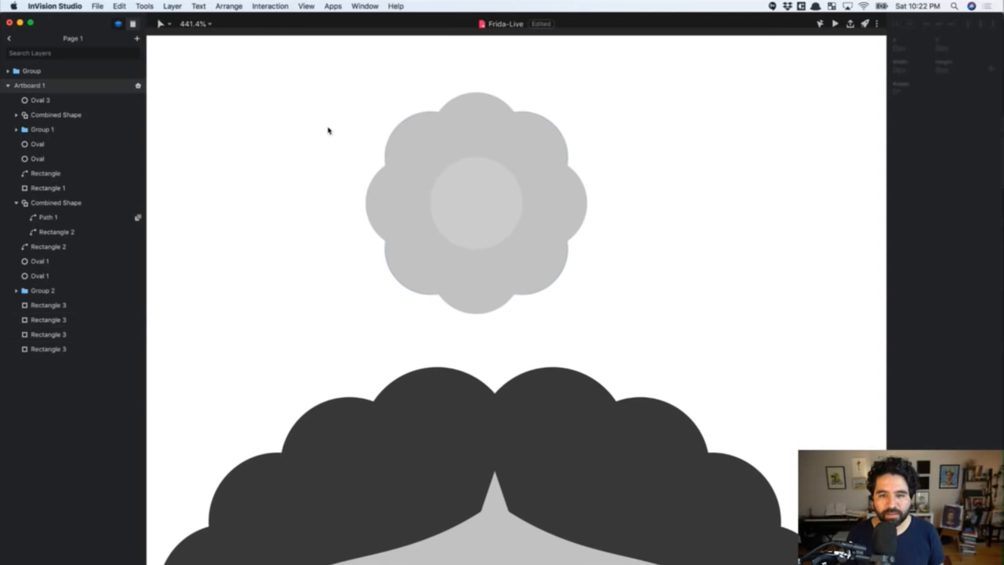
Try to scale up the whole flower, circle and petals together, from its centre
{"action": "left_click_drag", "start_coordinate": [327, 113], "coordinate": [570, 266]}
{"action": "scroll", "coordinate": [570, 265], "scroll_direction": "down", "scroll_amount": 3}
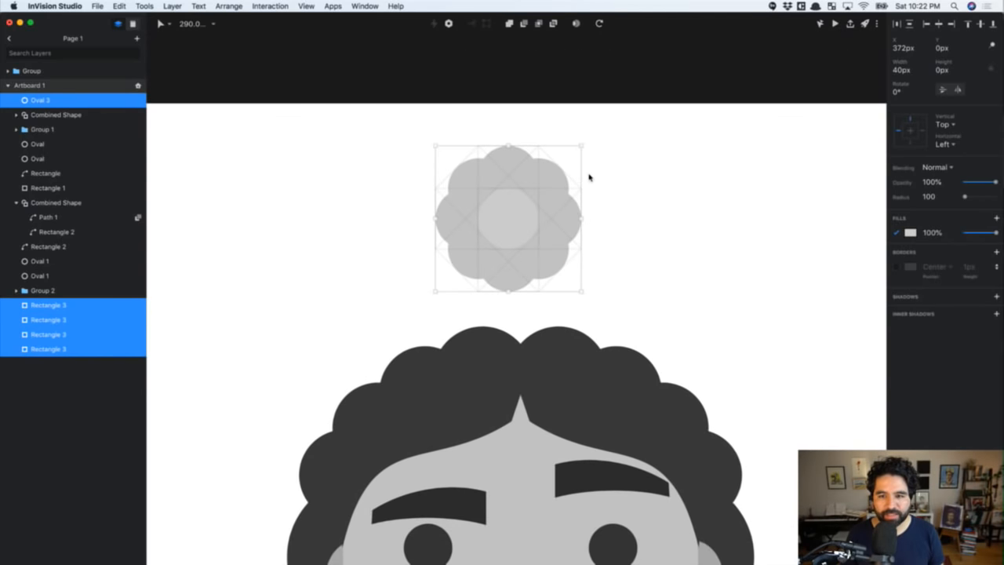
{"action": "left_click_drag", "start_coordinate": [581, 158], "coordinate": [594, 138]}
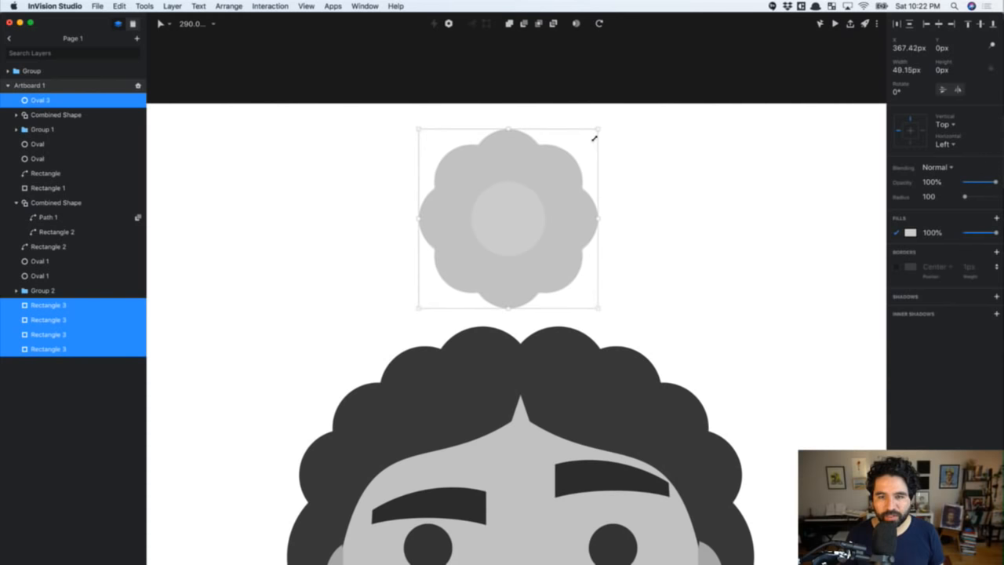
{"action": "left_click", "coordinate": [645, 162]}
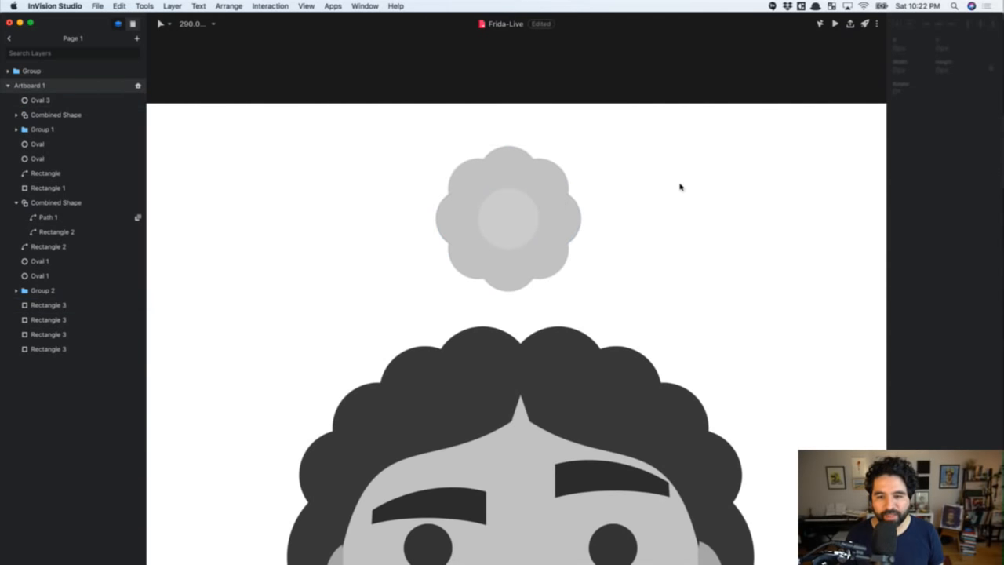
Place a copy of the whole flower beside the original, spacing the two side by side above the hair
{"action": "scroll", "coordinate": [539, 184], "scroll_direction": "up", "scroll_amount": 3}
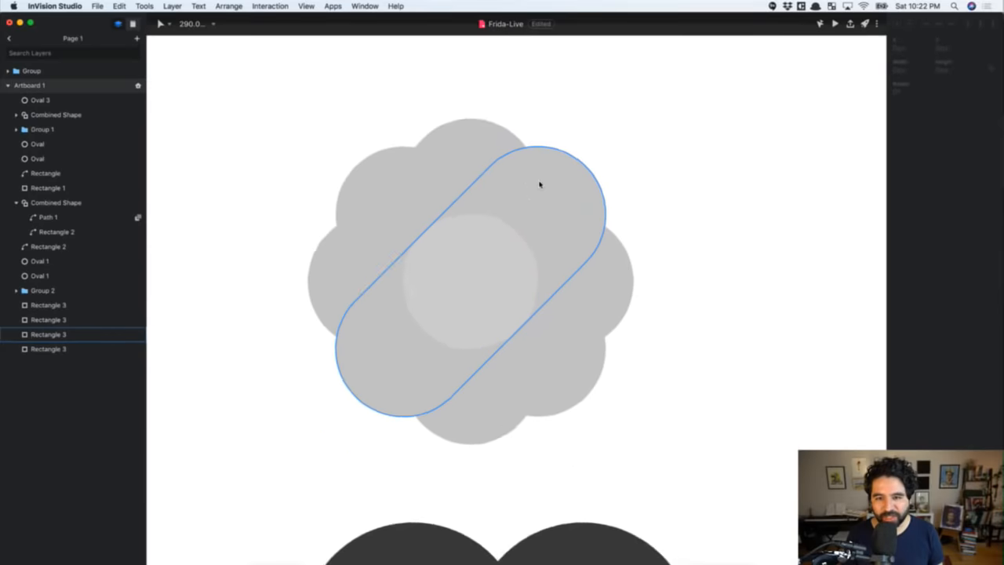
{"action": "scroll", "coordinate": [546, 369], "scroll_direction": "down", "scroll_amount": 3}
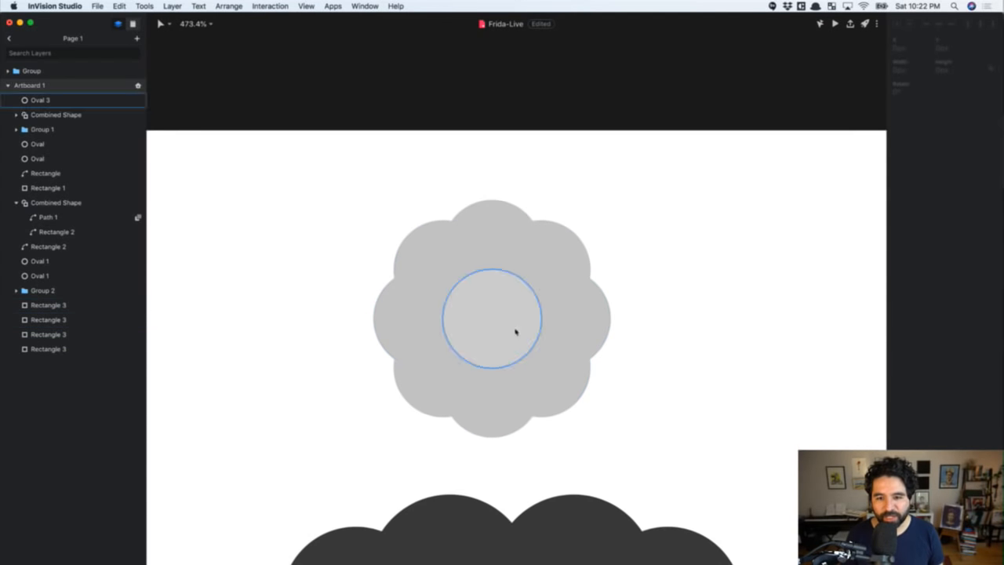
{"action": "left_click", "coordinate": [490, 245]}
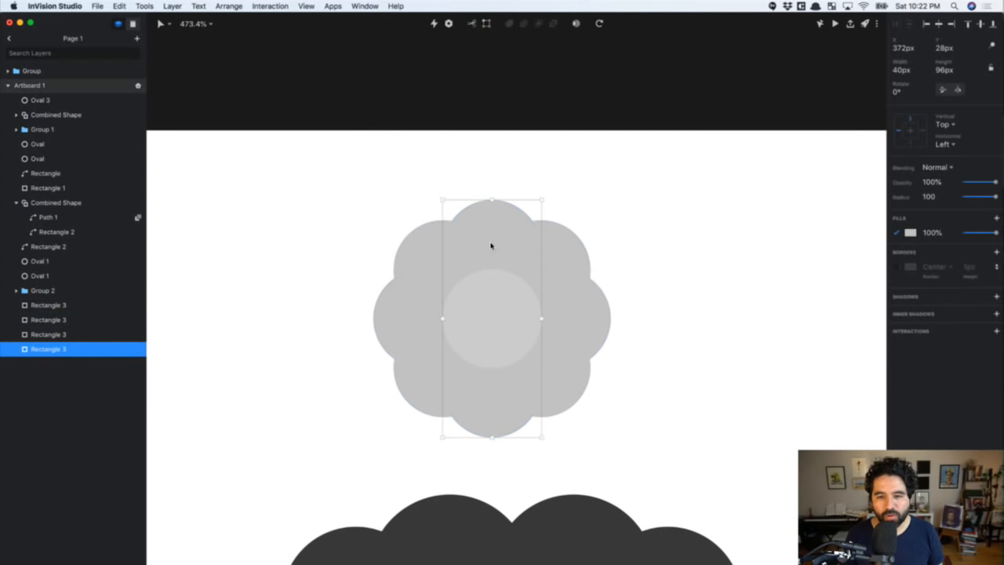
{"action": "left_click_drag", "start_coordinate": [340, 198], "coordinate": [688, 437]}
{"action": "left_click_drag", "start_coordinate": [523, 352], "coordinate": [623, 339]}
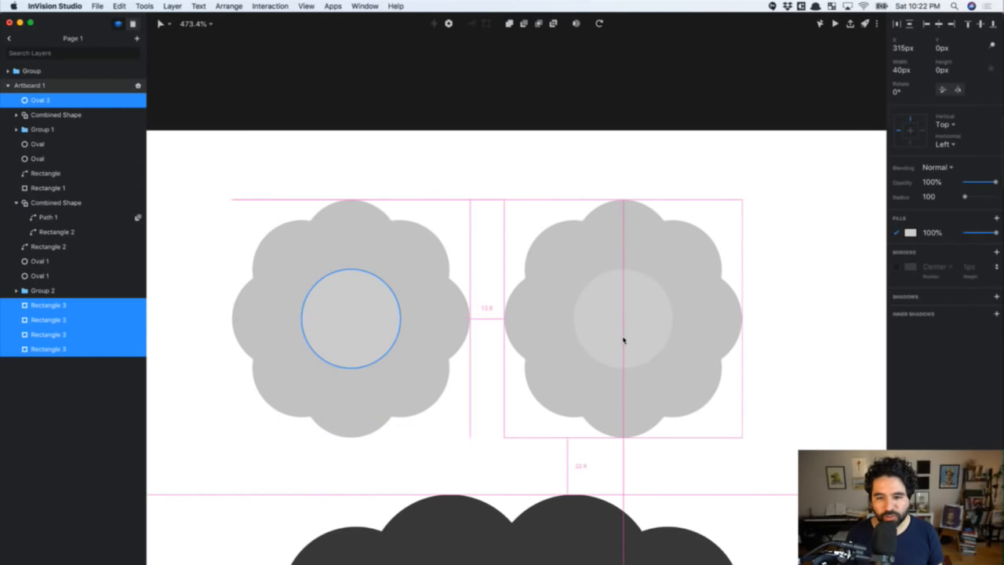
{"action": "scroll", "coordinate": [623, 339], "scroll_direction": "right", "scroll_amount": 3}
{"action": "left_click", "coordinate": [667, 233]}
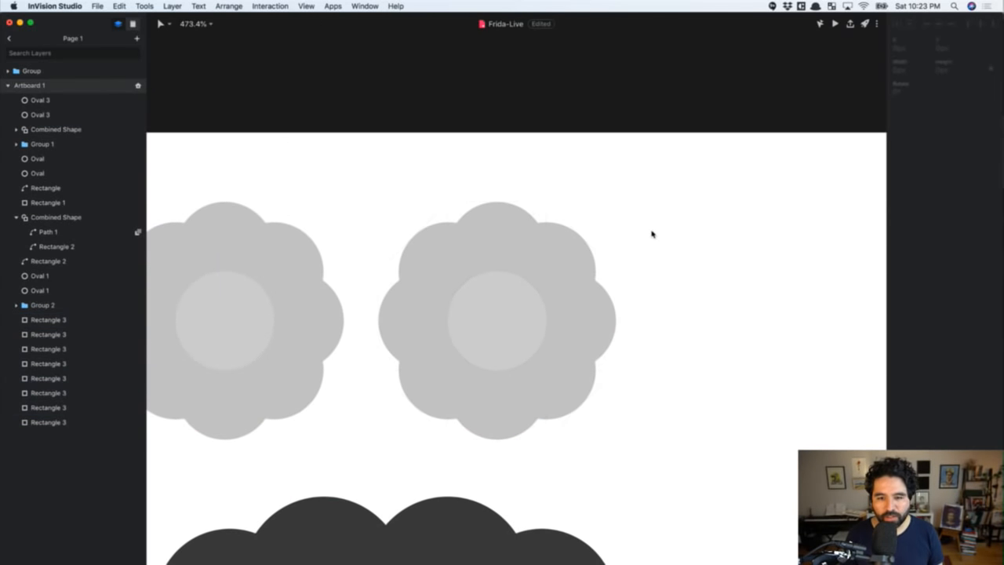
Set the height of the copied flower's four petal shapes to 120 px, leaving its centre circle out of the selection
{"action": "left_click_drag", "start_coordinate": [652, 219], "coordinate": [405, 464]}
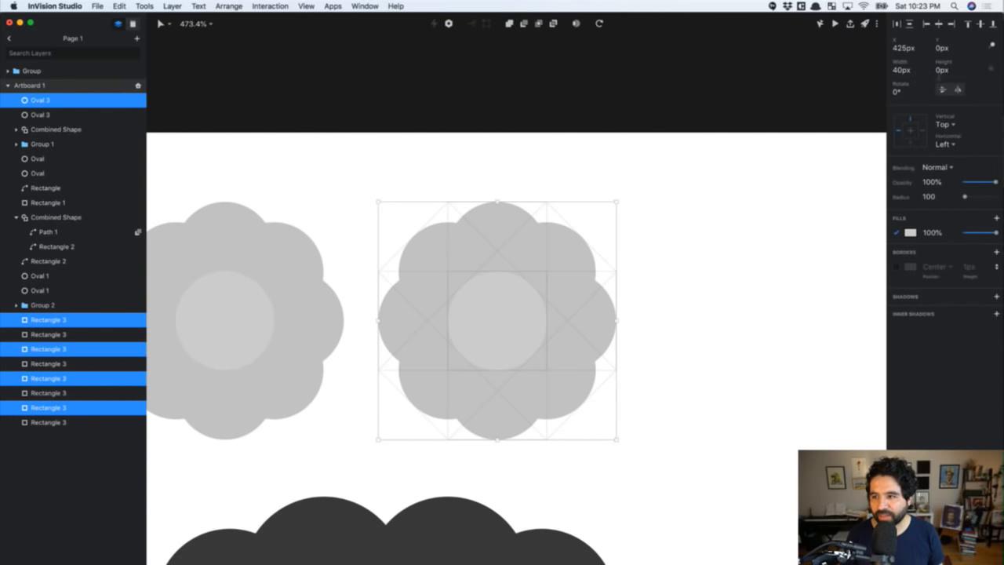
{"action": "left_click", "coordinate": [679, 249]}
{"action": "left_click", "coordinate": [497, 342]}
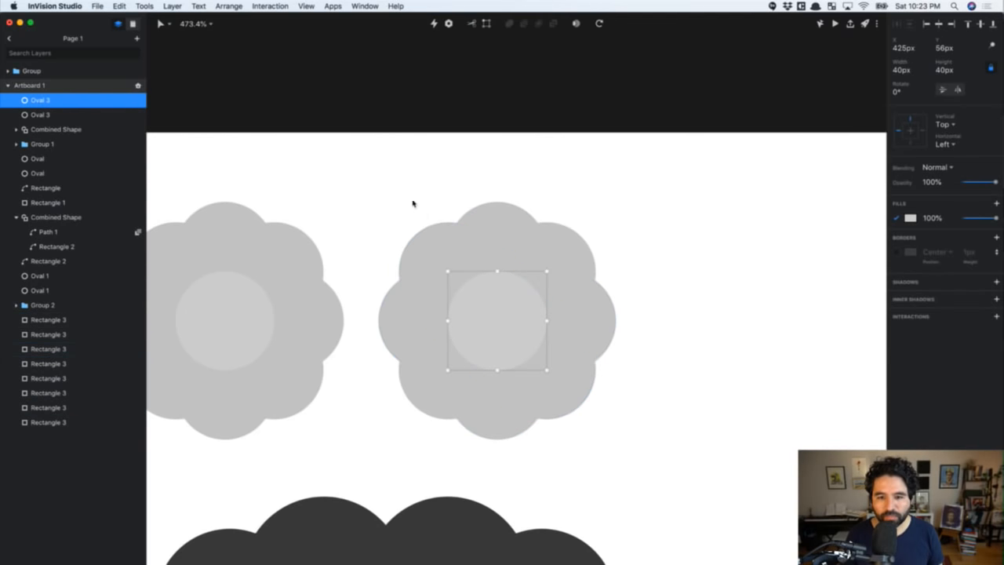
{"action": "left_click_drag", "start_coordinate": [423, 198], "coordinate": [666, 470]}
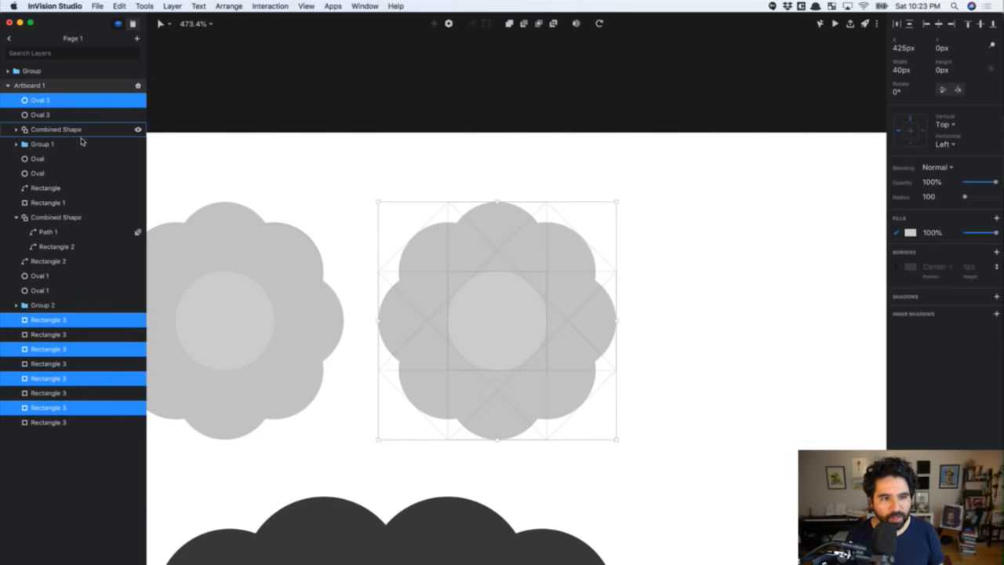
{"action": "left_click", "coordinate": [47, 100], "text": "super"}
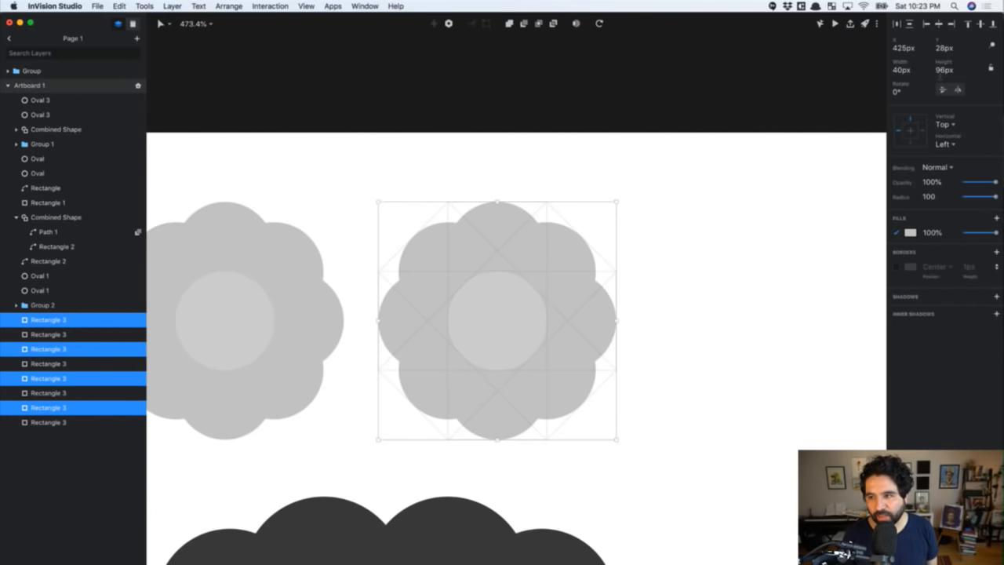
{"action": "left_click", "coordinate": [941, 75]}
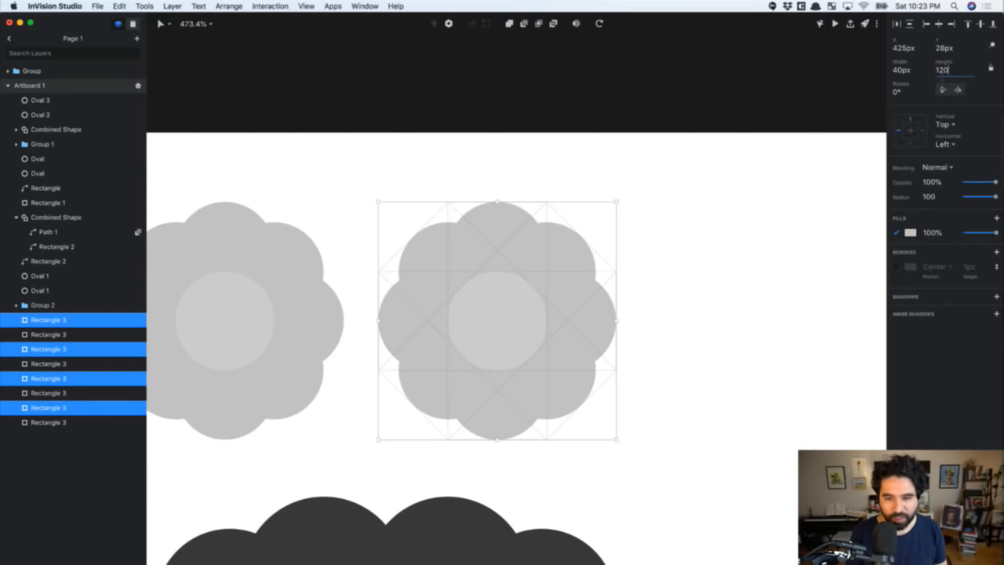
{"action": "key", "text": "Return"}
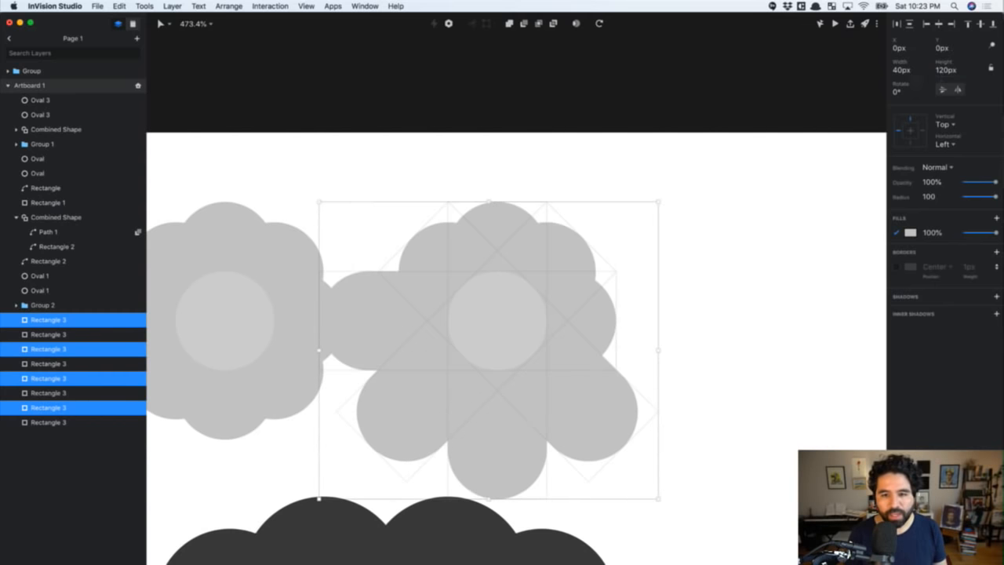
Align the copied flower's petal shapes and circle to a common centre, both horizontally and vertically
{"action": "left_click", "coordinate": [704, 178]}
{"action": "left_click_drag", "start_coordinate": [715, 168], "coordinate": [417, 458]}
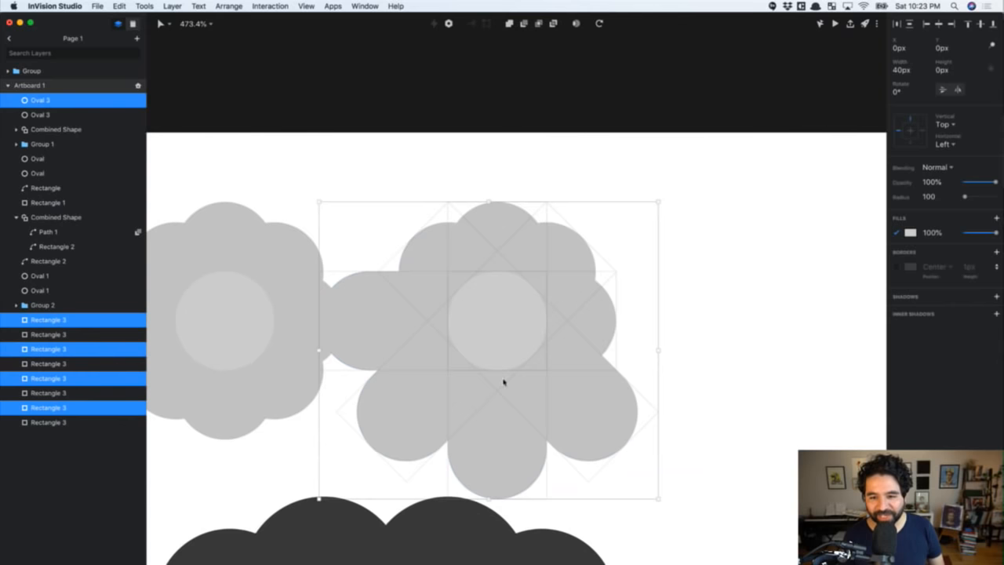
{"action": "left_click", "coordinate": [939, 25]}
{"action": "left_click", "coordinate": [979, 24]}
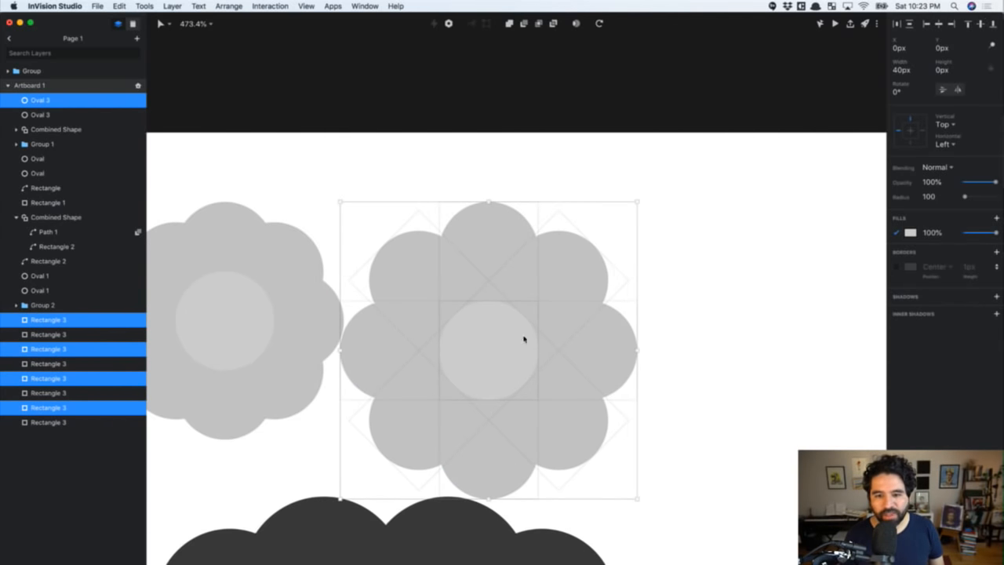
Move the larger flower up and away from the smaller one so the two no longer touch
{"action": "left_click_drag", "start_coordinate": [516, 341], "coordinate": [537, 299]}
{"action": "scroll", "coordinate": [537, 299], "scroll_direction": "left", "scroll_amount": 2}
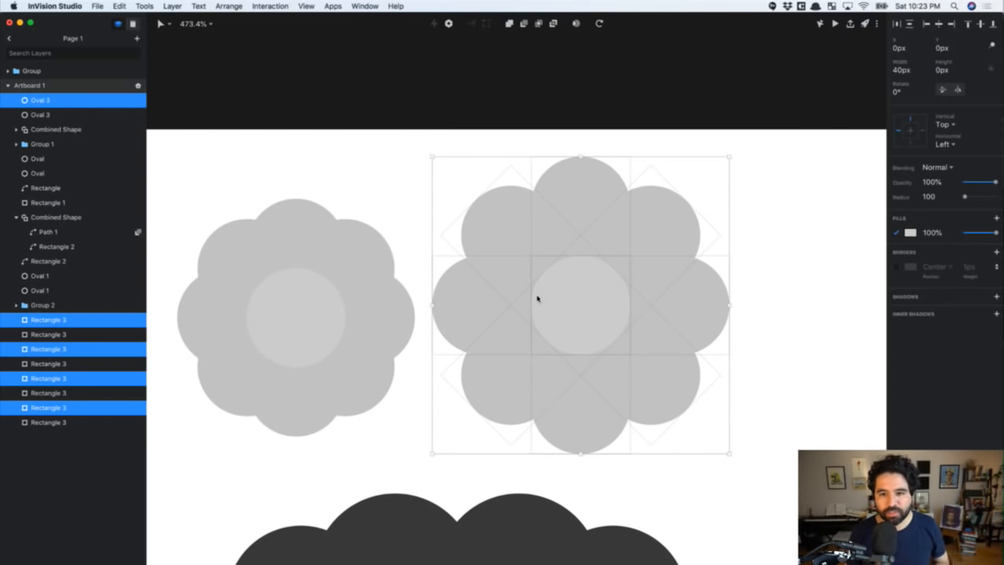
{"action": "left_click", "coordinate": [538, 147]}
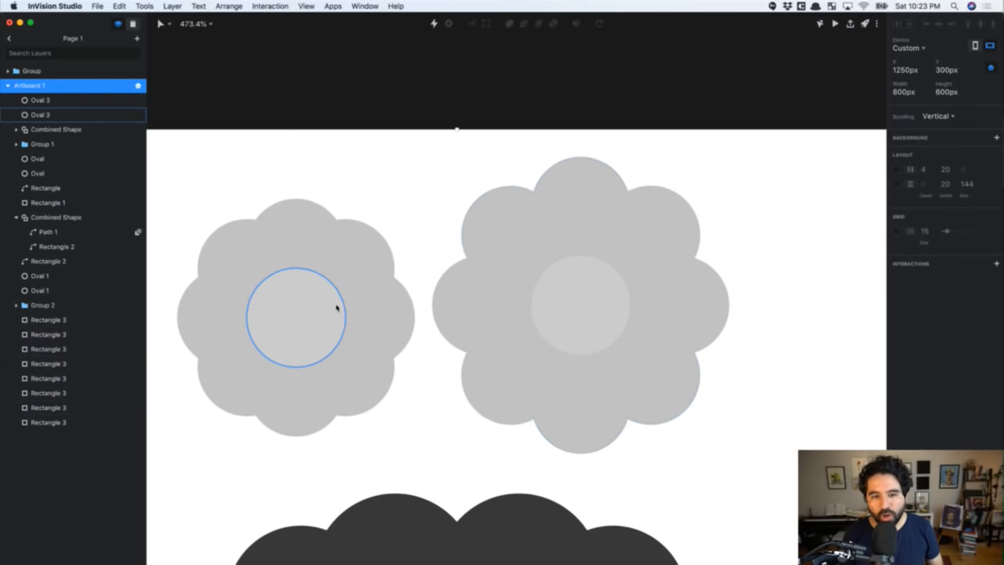
{"action": "scroll", "coordinate": [336, 308], "scroll_direction": "left", "scroll_amount": 2}
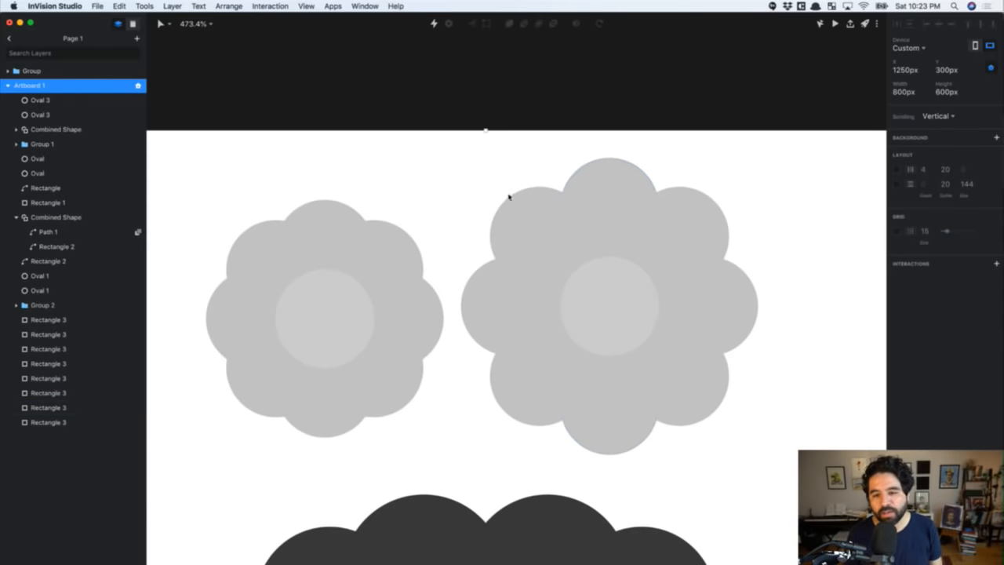
{"action": "left_click", "coordinate": [515, 93]}
{"action": "left_click_drag", "start_coordinate": [458, 171], "coordinate": [760, 427]}
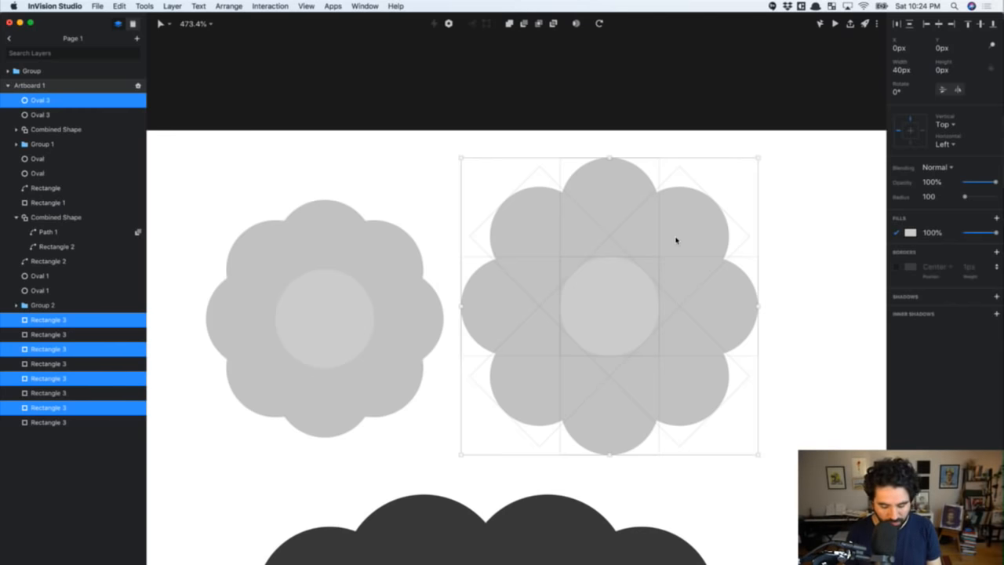
{"action": "left_click", "coordinate": [712, 149]}
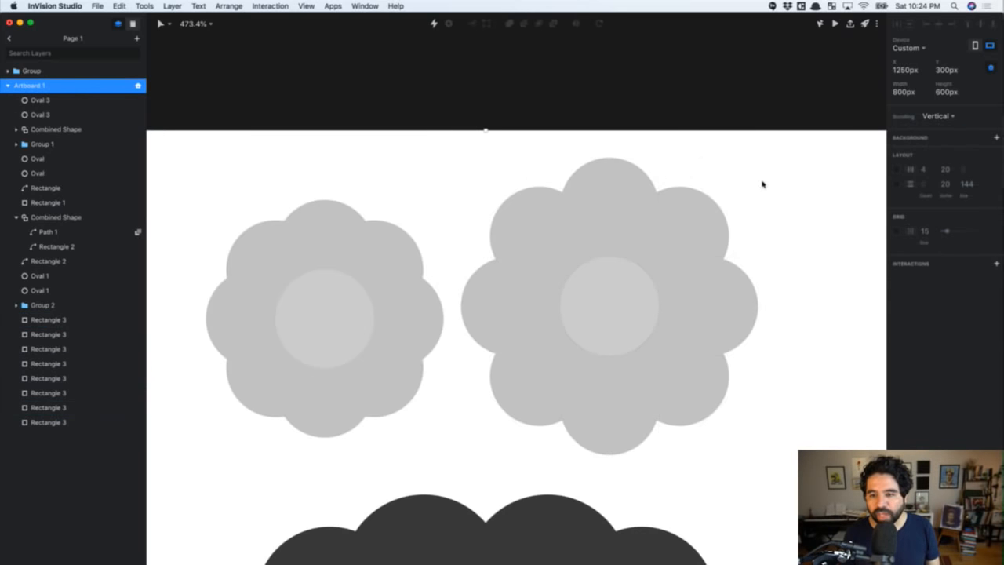
{"action": "left_click_drag", "start_coordinate": [762, 184], "coordinate": [505, 237]}
{"action": "key", "text": "super+z"}
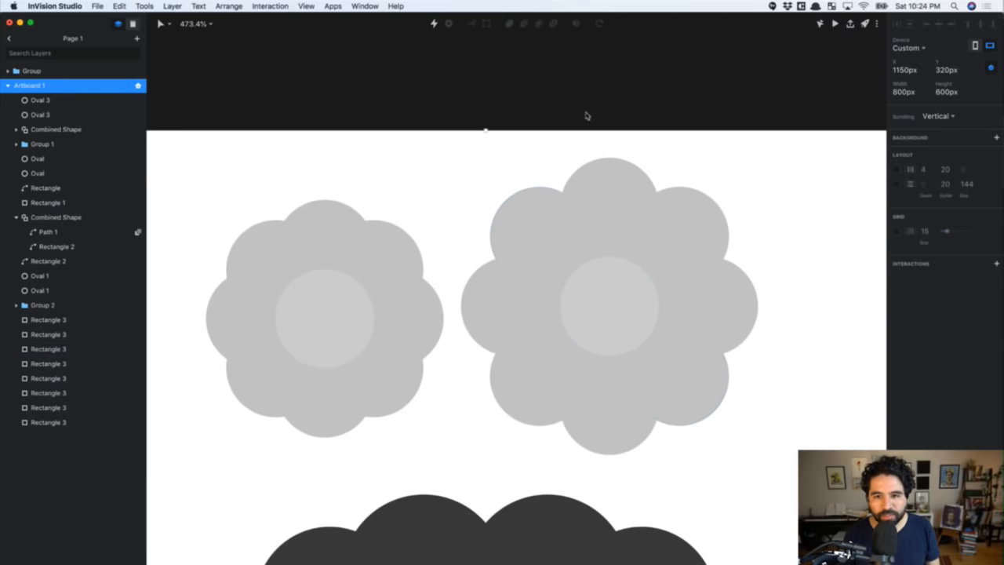
Unite each flower's four petal shapes into one combined shape, keeping the centre circles separate
{"action": "left_click", "coordinate": [598, 124]}
{"action": "left_click_drag", "start_coordinate": [453, 192], "coordinate": [745, 271]}
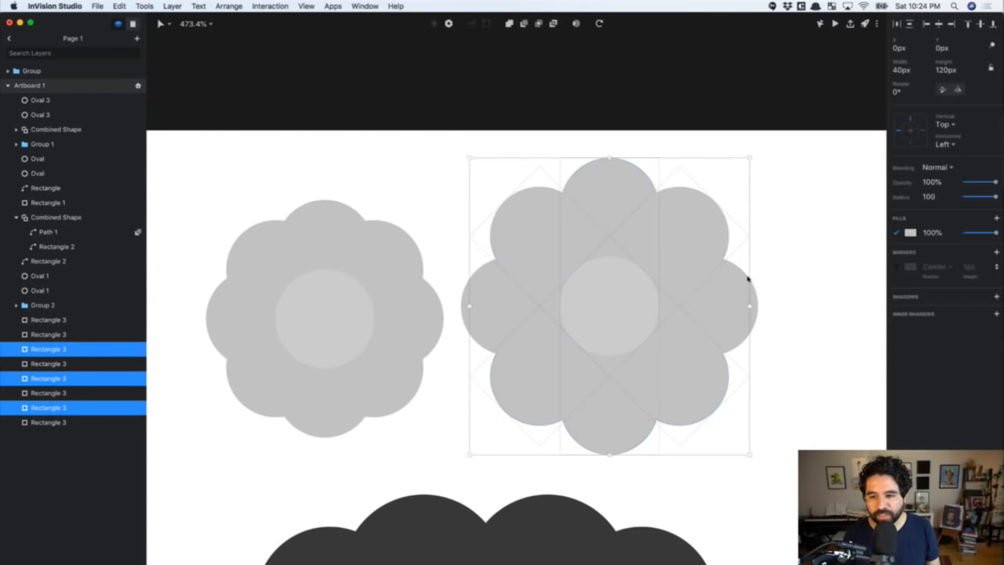
{"action": "left_click", "coordinate": [509, 25]}
{"action": "left_click", "coordinate": [436, 185]}
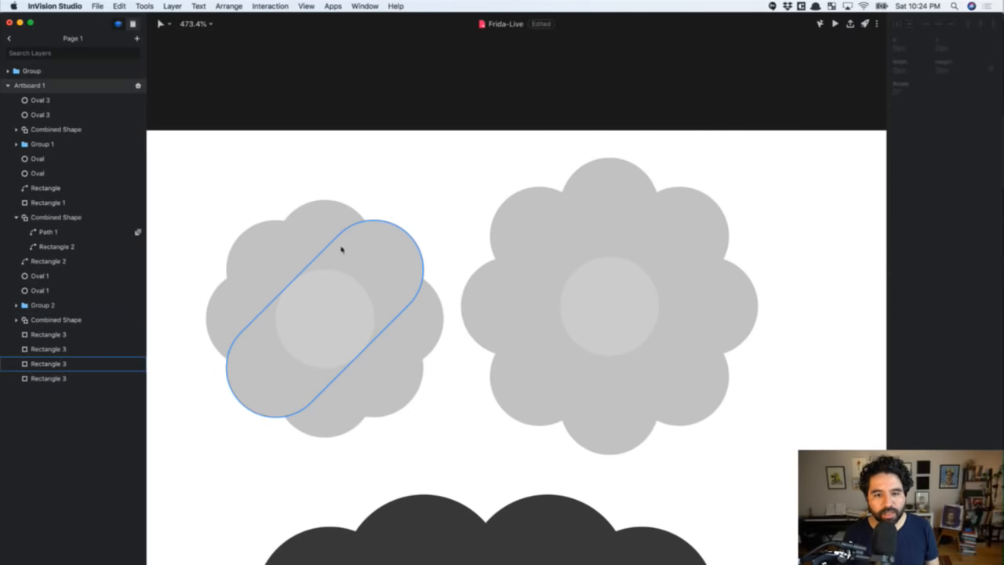
{"action": "left_click_drag", "start_coordinate": [202, 209], "coordinate": [434, 327]}
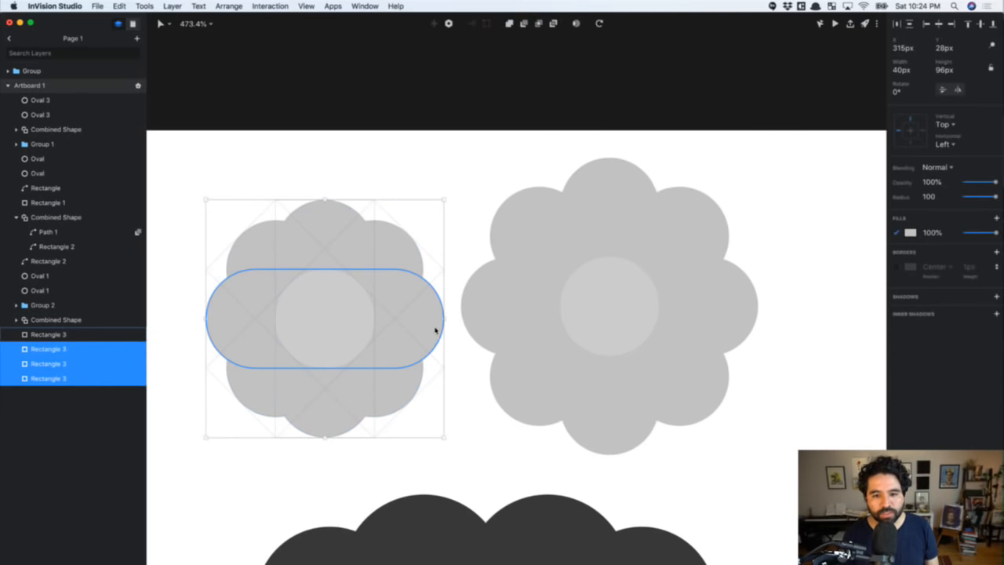
{"action": "left_click", "coordinate": [509, 24]}
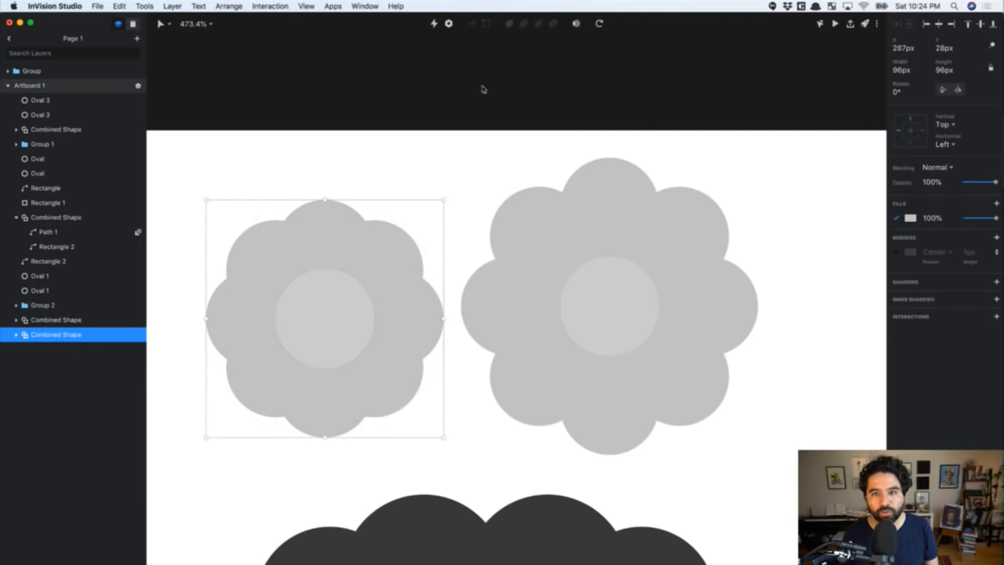
Lighten the fill of the smaller flower's centre circle to a paler grey
{"action": "left_click", "coordinate": [448, 159]}
{"action": "left_click", "coordinate": [355, 344]}
{"action": "scroll", "coordinate": [353, 341], "scroll_direction": "down", "scroll_amount": 3}
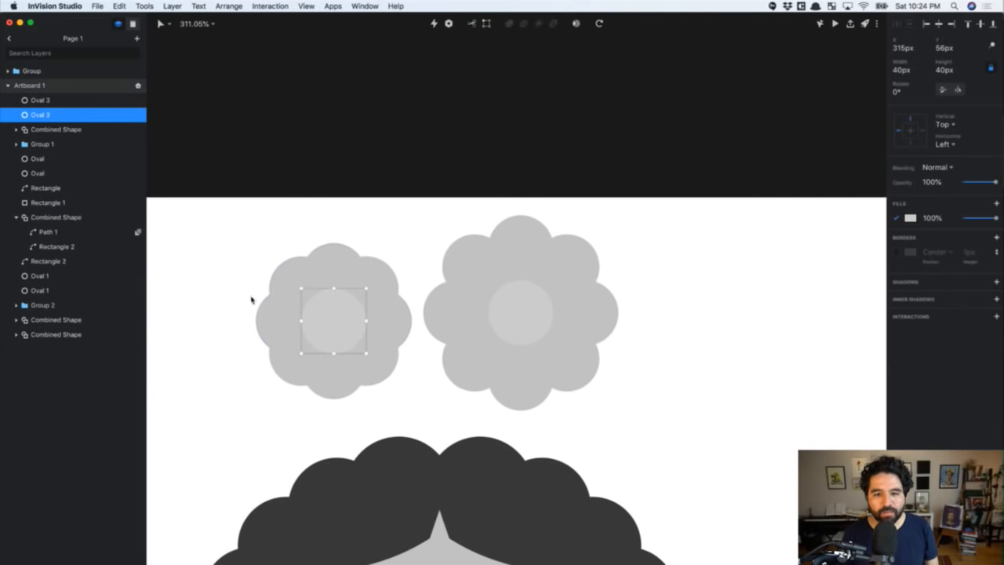
{"action": "left_click_drag", "start_coordinate": [230, 271], "coordinate": [358, 358]}
{"action": "left_click", "coordinate": [242, 291]}
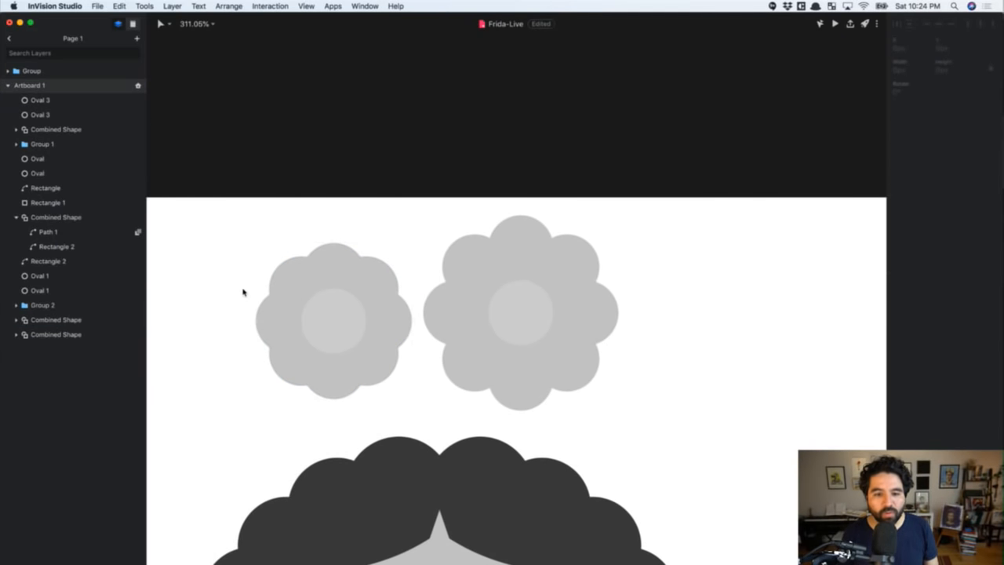
{"action": "left_click", "coordinate": [348, 330]}
{"action": "left_click", "coordinate": [910, 217]}
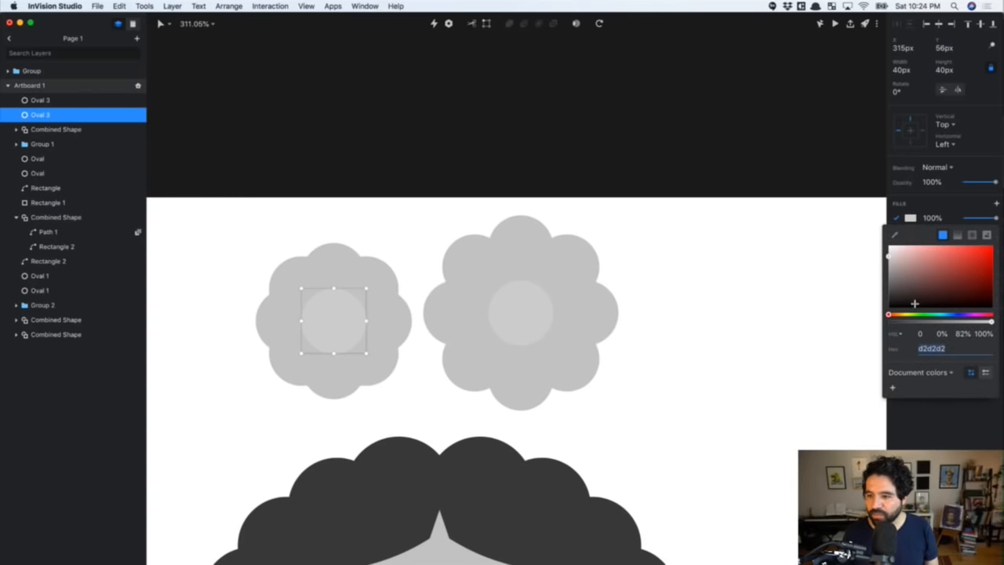
{"action": "mouse_move", "coordinate": [894, 269]}
{"action": "left_mouse_down"}
{"action": "mouse_move", "coordinate": [880, 274]}
{"action": "mouse_move", "coordinate": [874, 258]}
{"action": "mouse_move", "coordinate": [887, 258]}
{"action": "mouse_move", "coordinate": [887, 270]}
{"action": "left_mouse_up"}
{"action": "left_click", "coordinate": [694, 224]}
{"action": "scroll", "coordinate": [664, 282], "scroll_direction": "down", "scroll_amount": 5}
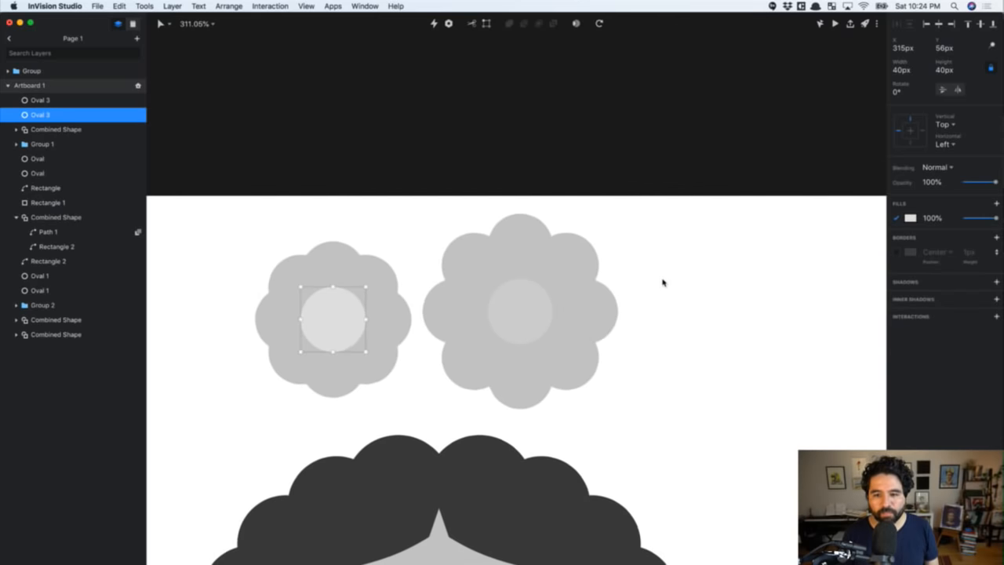
Group the smaller flower's petals with its centre circle and name the group "Flower"
{"action": "left_click", "coordinate": [601, 193]}
{"action": "scroll", "coordinate": [601, 193], "scroll_direction": "down", "scroll_amount": 3}
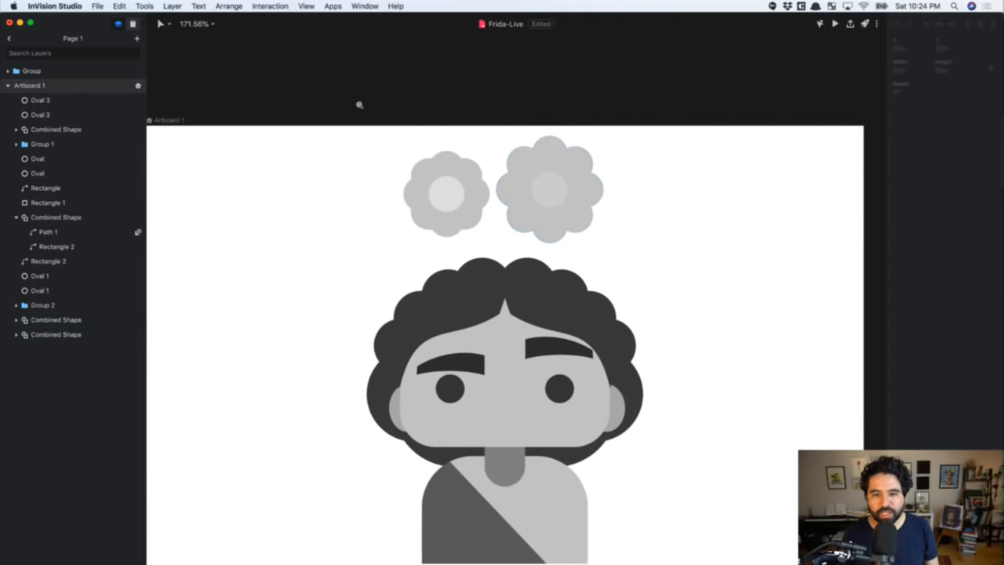
{"action": "left_click_drag", "start_coordinate": [359, 103], "coordinate": [648, 403]}
{"action": "left_click", "coordinate": [416, 233]}
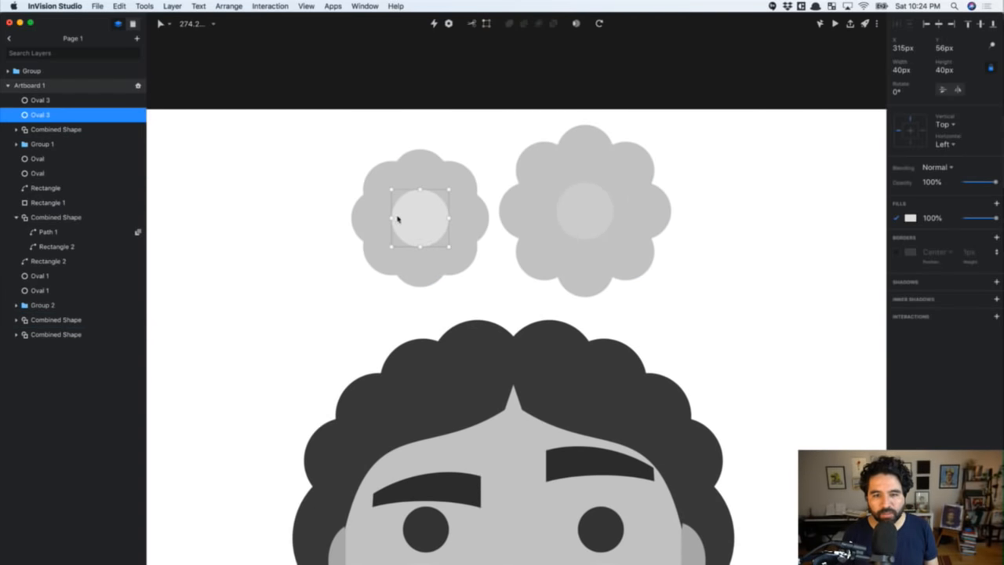
{"action": "left_click_drag", "start_coordinate": [321, 194], "coordinate": [424, 270]}
{"action": "key", "text": "super+g"}
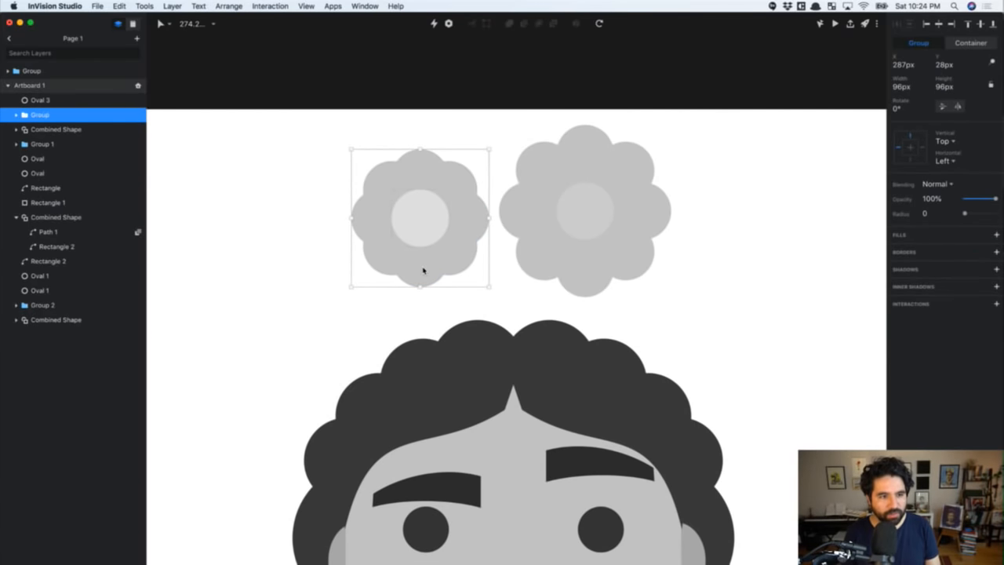
{"action": "key", "text": "super+r"}
{"action": "type", "text": "F"}
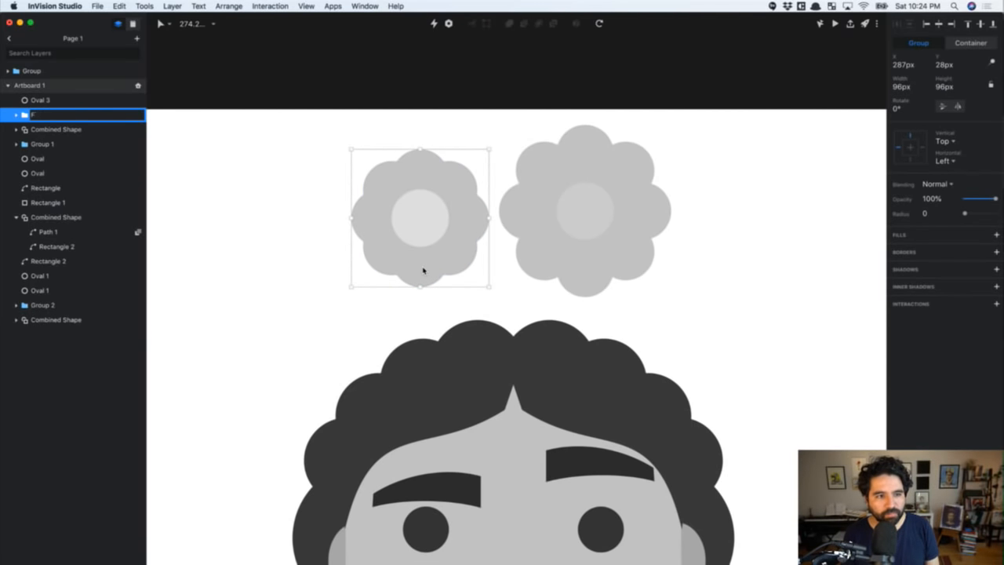
{"action": "type", "text": "lower"}
{"action": "key", "text": "Return"}
Group the larger flower's petals with its centre circle and name the group "Flower Large"
{"action": "left_click_drag", "start_coordinate": [711, 159], "coordinate": [538, 224]}
{"action": "key", "text": "super+g"}
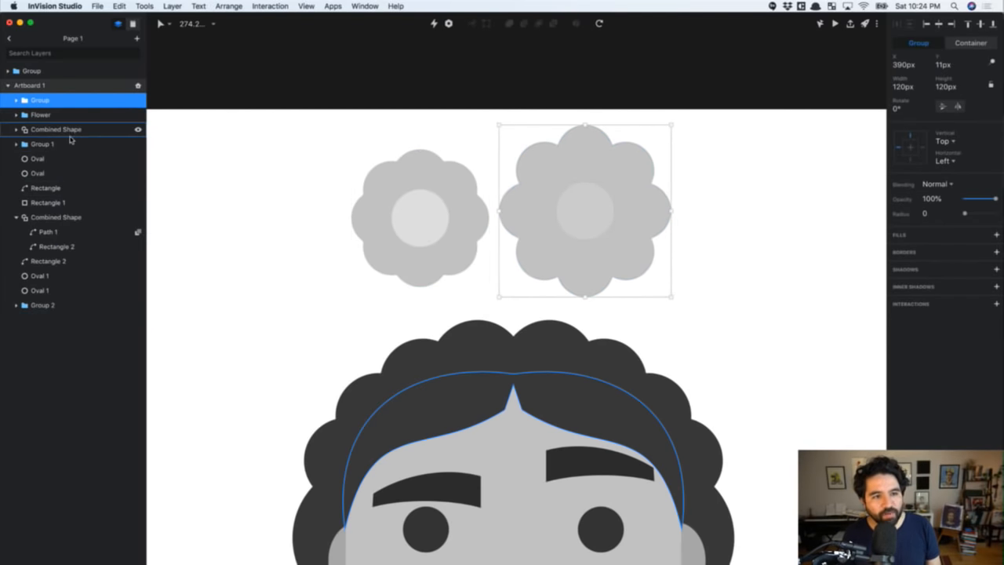
{"action": "double_click", "coordinate": [39, 102]}
{"action": "type", "text": "Flower"}
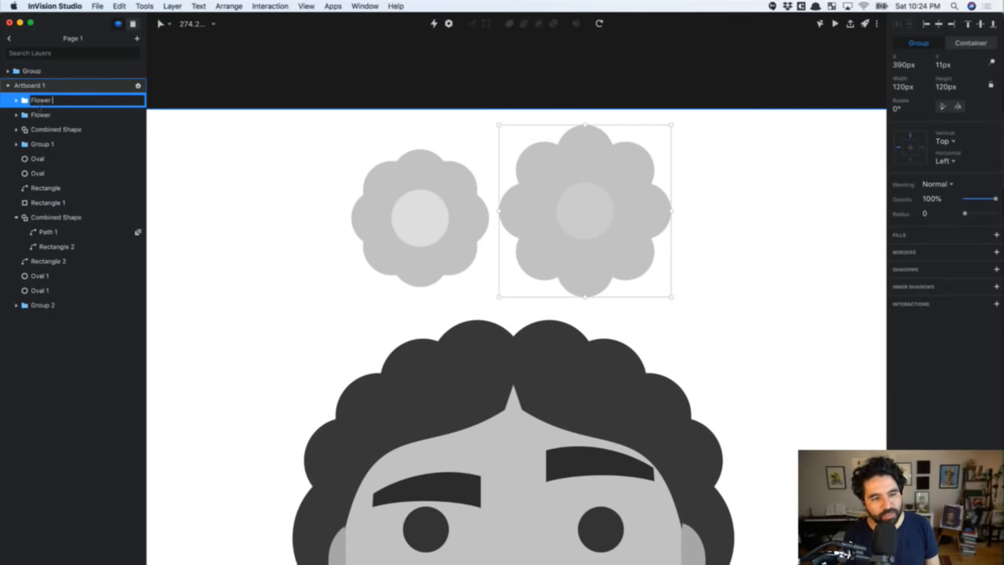
{"action": "type", "text": " Larg"}
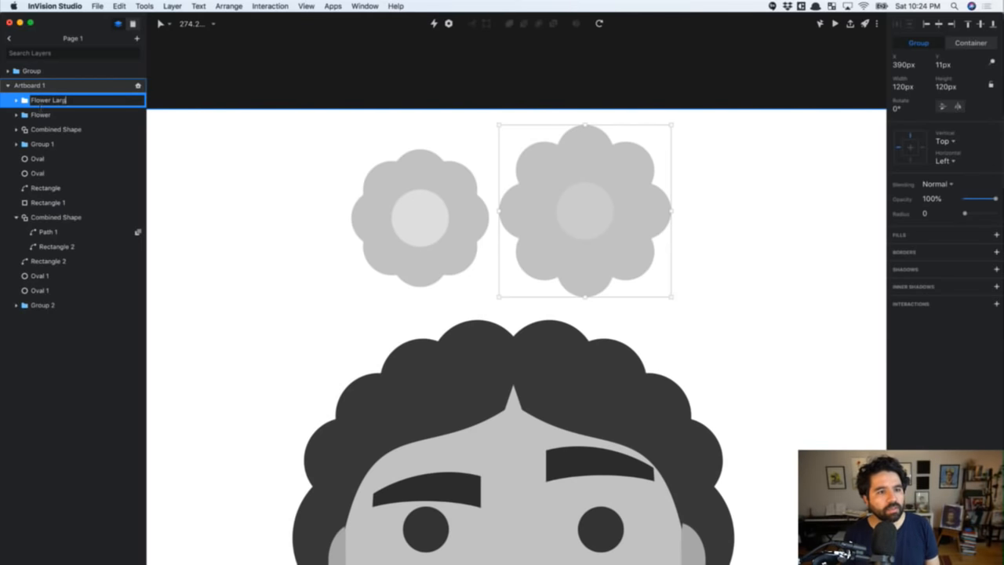
{"action": "type", "text": "e"}
{"action": "key", "text": "Return"}
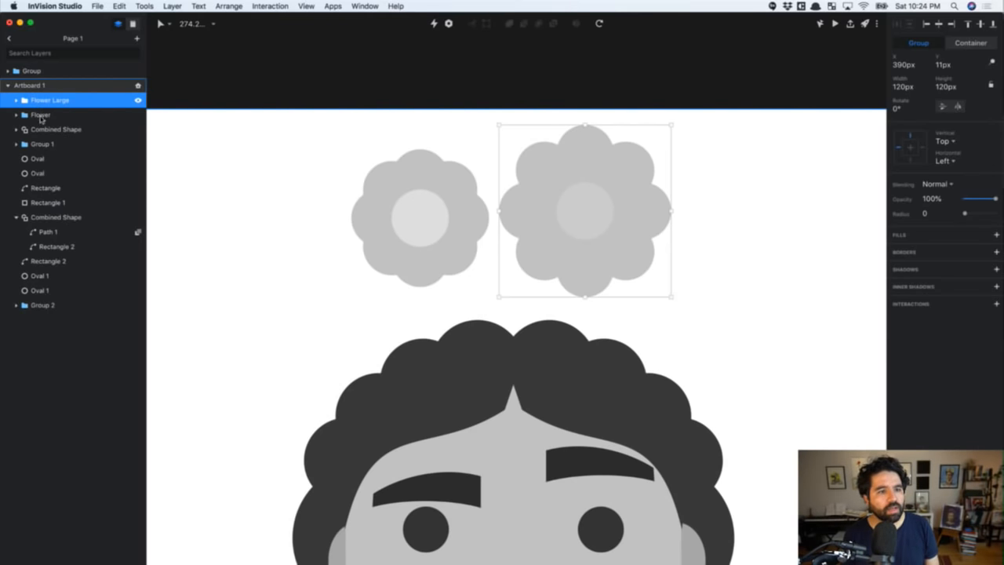
Lighten the larger flower's centre circle to e6e6e6 and move the flower farther right of the smaller one, to about X 457, Y 16 px
{"action": "left_click", "coordinate": [590, 227]}
{"action": "left_click", "coordinate": [910, 218]}
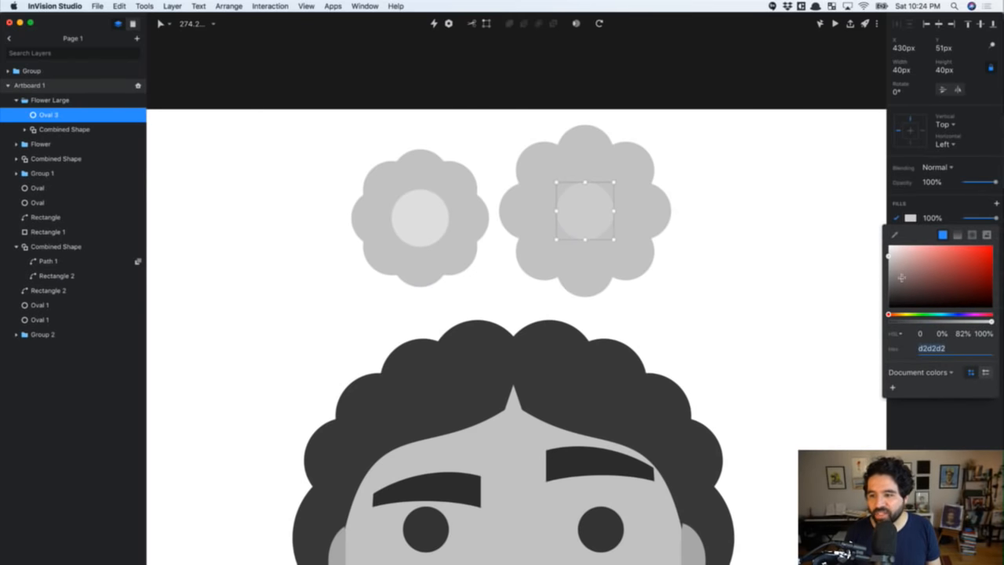
{"action": "left_click_drag", "start_coordinate": [894, 254], "coordinate": [883, 252]}
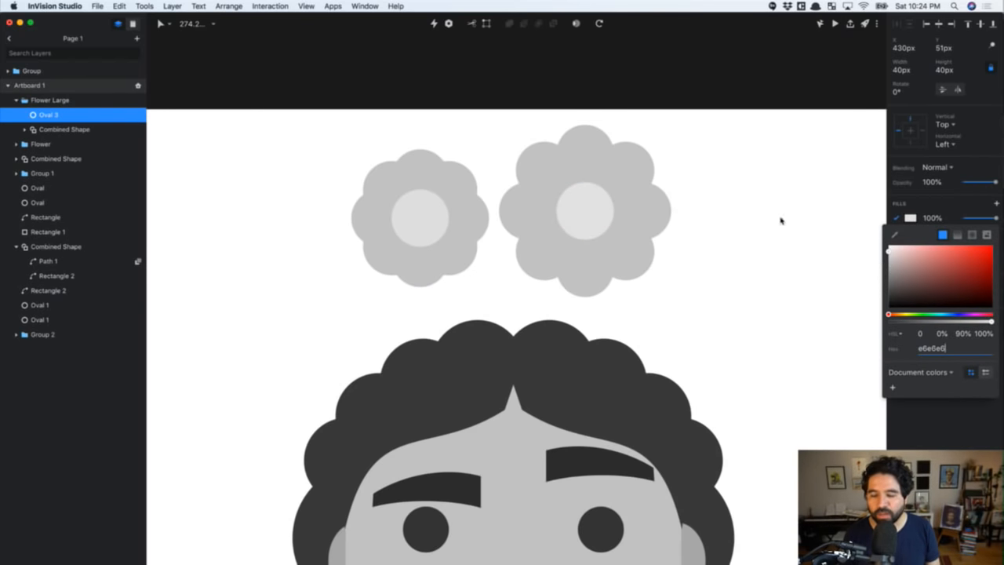
{"action": "left_click", "coordinate": [746, 211]}
{"action": "left_click", "coordinate": [650, 107]}
{"action": "scroll", "coordinate": [650, 109], "scroll_direction": "right", "scroll_amount": 2}
{"action": "left_click_drag", "start_coordinate": [531, 205], "coordinate": [633, 229]}
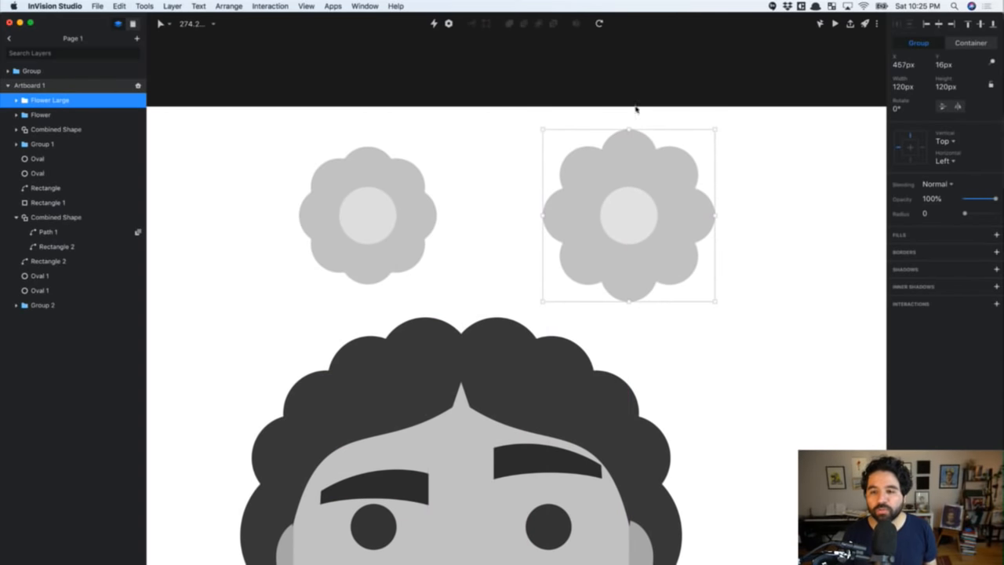
Darken the fill of the larger flower's petal shape to mid grey aaaaaa
{"action": "left_click_drag", "start_coordinate": [517, 163], "coordinate": [589, 283]}
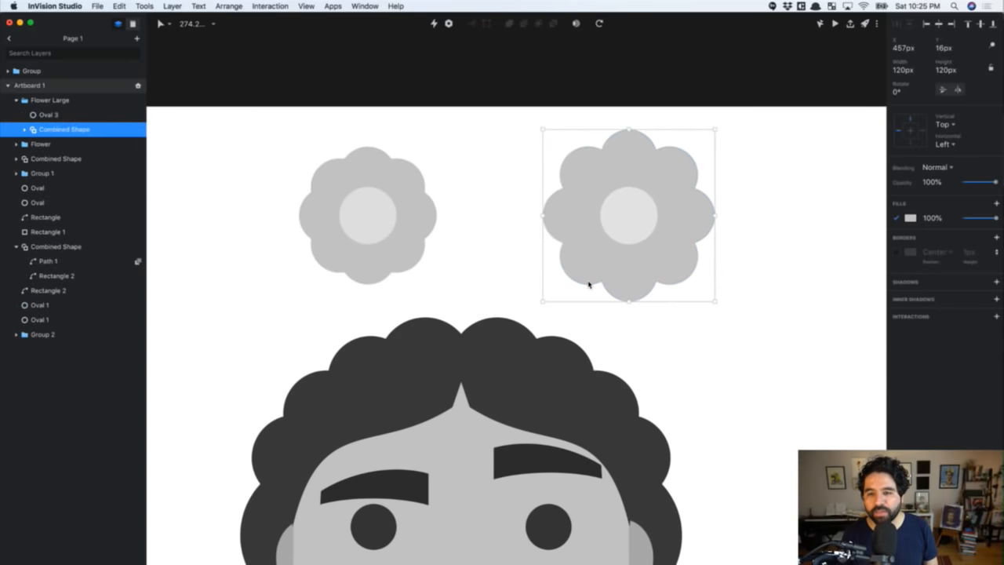
{"action": "left_click", "coordinate": [774, 167]}
{"action": "left_click", "coordinate": [632, 184]}
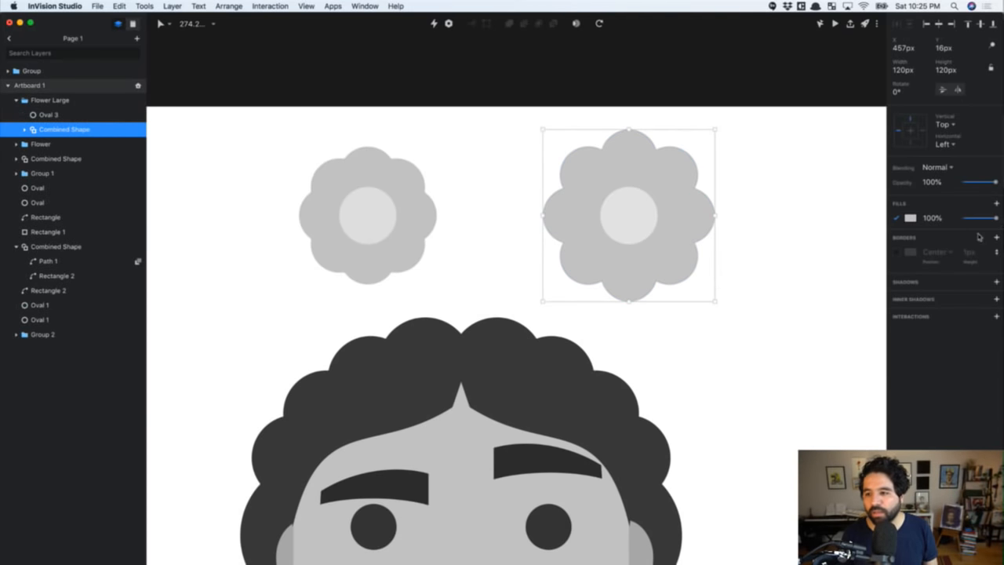
{"action": "left_click", "coordinate": [910, 217]}
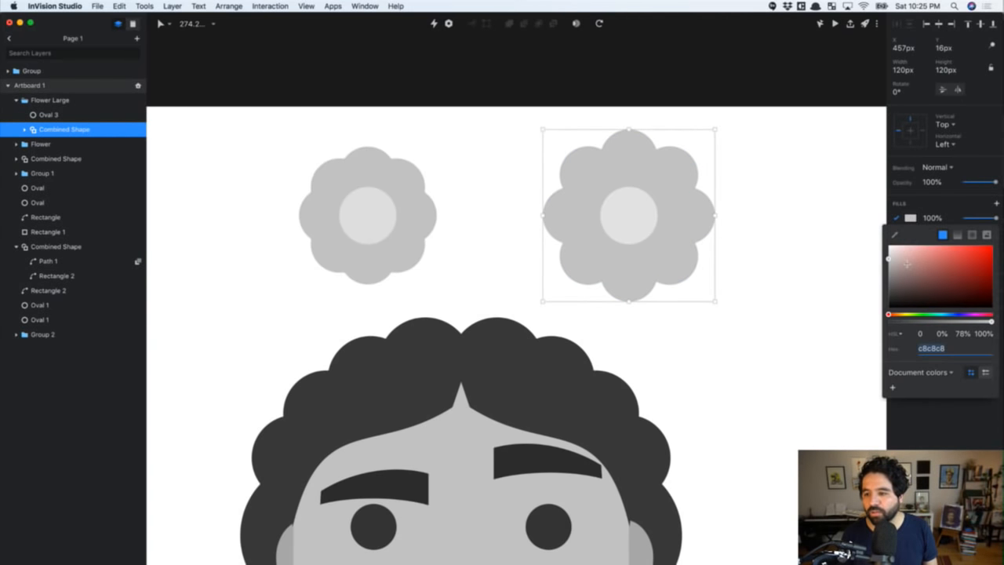
{"action": "left_click_drag", "start_coordinate": [891, 260], "coordinate": [888, 271]}
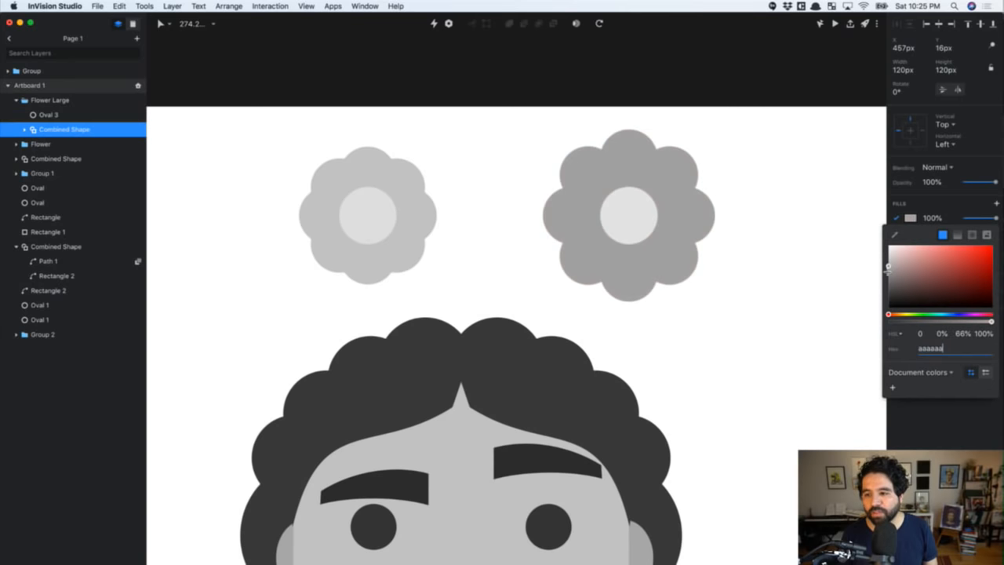
{"action": "left_click", "coordinate": [774, 289]}
Move the larger flower onto the right side of the hair above the eyebrow, to about X 445, Y 131 px
{"action": "left_click", "coordinate": [663, 234]}
{"action": "left_click_drag", "start_coordinate": [662, 236], "coordinate": [640, 396]}
{"action": "scroll", "coordinate": [785, 355], "scroll_direction": "down", "scroll_amount": 3}
{"action": "scroll", "coordinate": [781, 359], "scroll_direction": "right", "scroll_amount": 2}
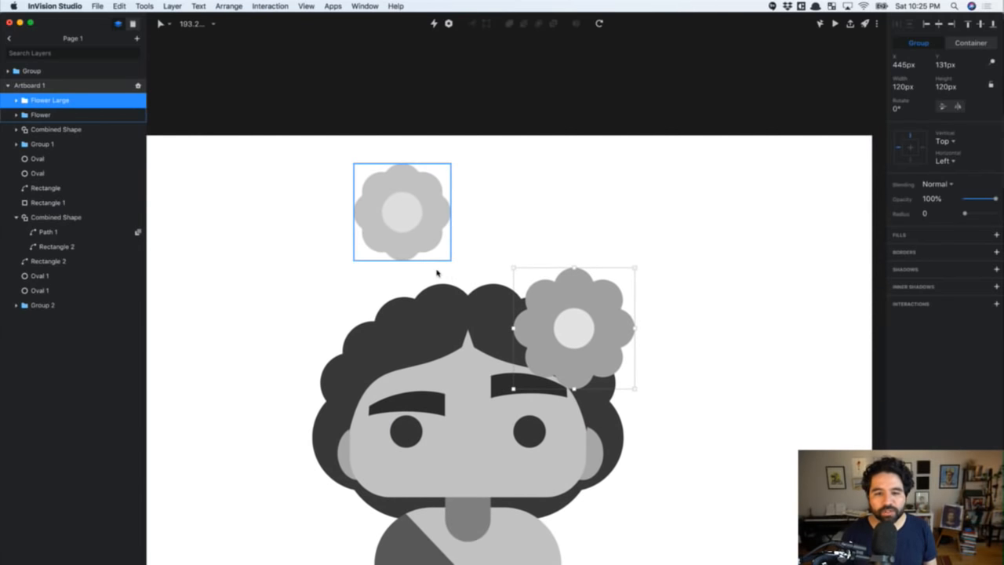
Move the smaller flower to the top of the hair and centre it horizontally over the parting, at about Y 107 px
{"action": "left_click", "coordinate": [427, 238]}
{"action": "left_click_drag", "start_coordinate": [384, 245], "coordinate": [453, 324]}
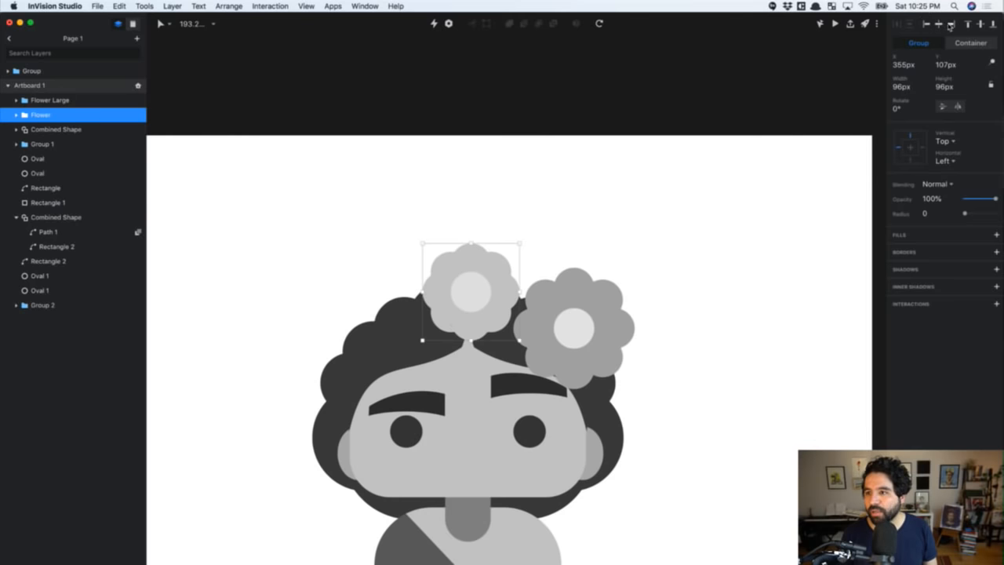
{"action": "left_click", "coordinate": [527, 228]}
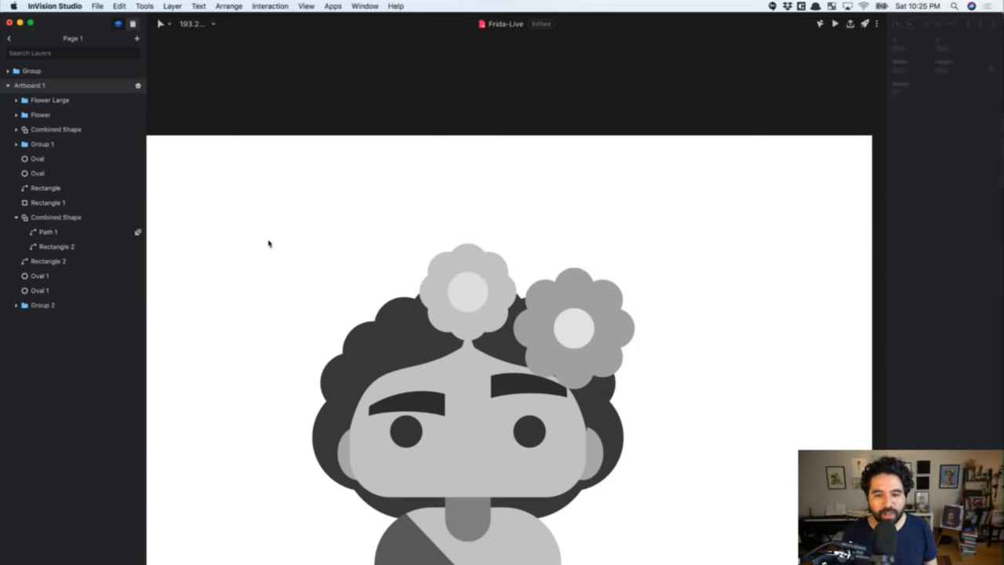
Move the larger flower to about X 423, Y 115 px so it overlaps the middle flower, and send it behind that flower
{"action": "scroll", "coordinate": [269, 240], "scroll_direction": "down", "scroll_amount": 2}
{"action": "left_click_drag", "start_coordinate": [265, 168], "coordinate": [674, 488]}
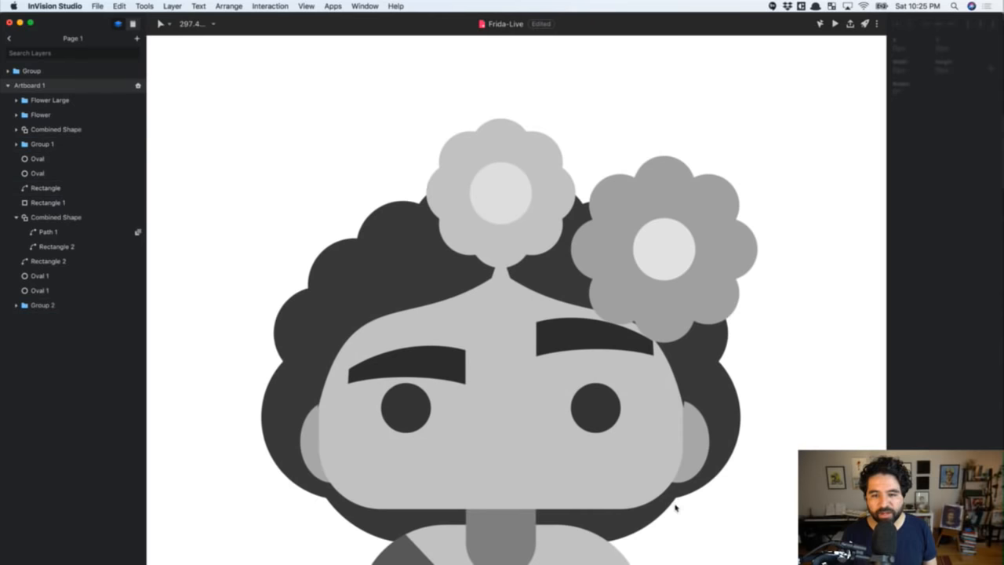
{"action": "left_click", "coordinate": [677, 263]}
{"action": "left_click_drag", "start_coordinate": [675, 276], "coordinate": [648, 260]}
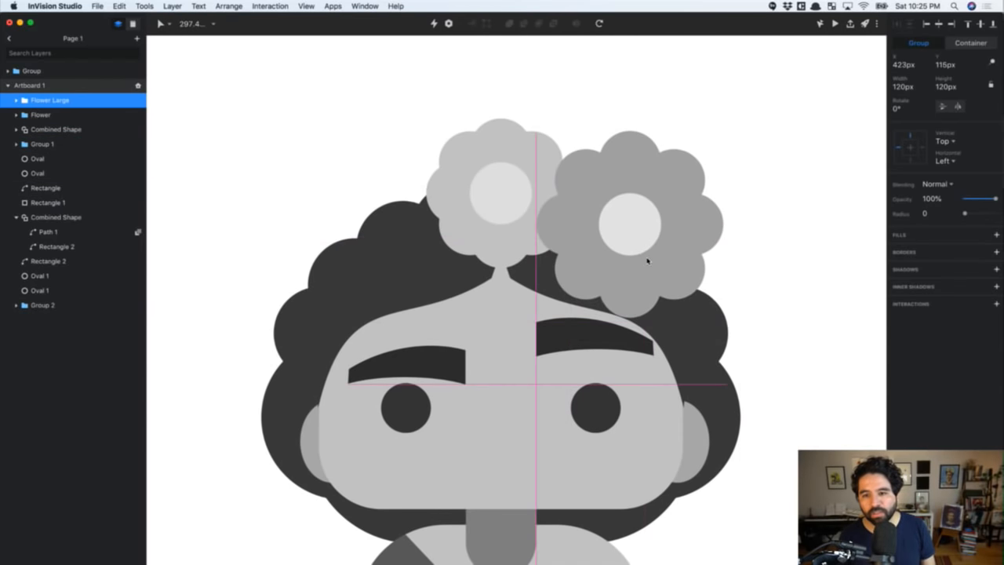
{"action": "key", "text": "super+bracketleft"}
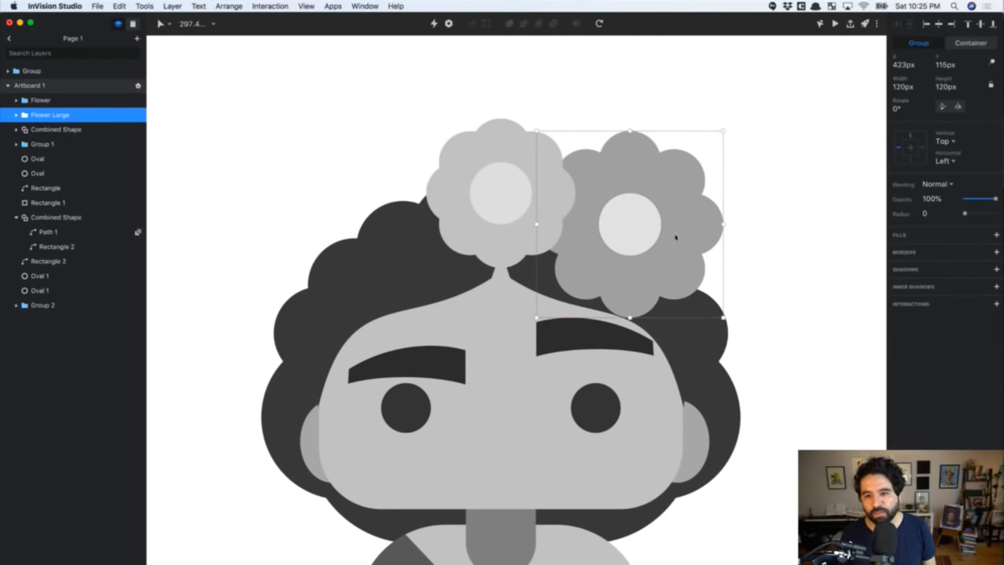
Resize both flowers around their centres, Flower Large to about 102 px square and Flower to about 108 px square
{"action": "scroll", "coordinate": [769, 194], "scroll_direction": "down", "scroll_amount": 3}
{"action": "left_click", "coordinate": [770, 161]}
{"action": "left_click", "coordinate": [669, 227]}
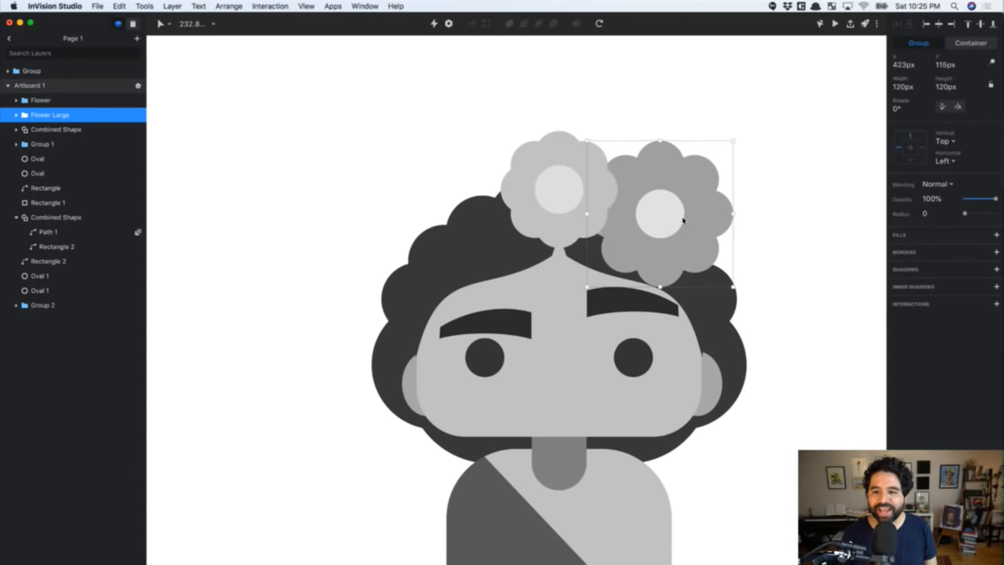
{"action": "left_click_drag", "start_coordinate": [734, 151], "coordinate": [722, 163]}
{"action": "left_click", "coordinate": [601, 201]}
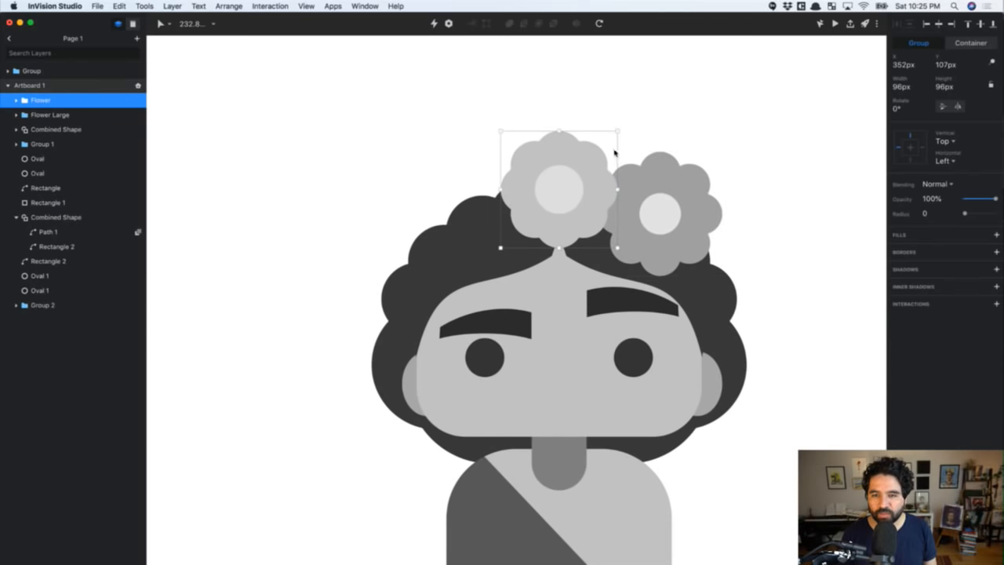
{"action": "left_click_drag", "start_coordinate": [616, 141], "coordinate": [624, 136]}
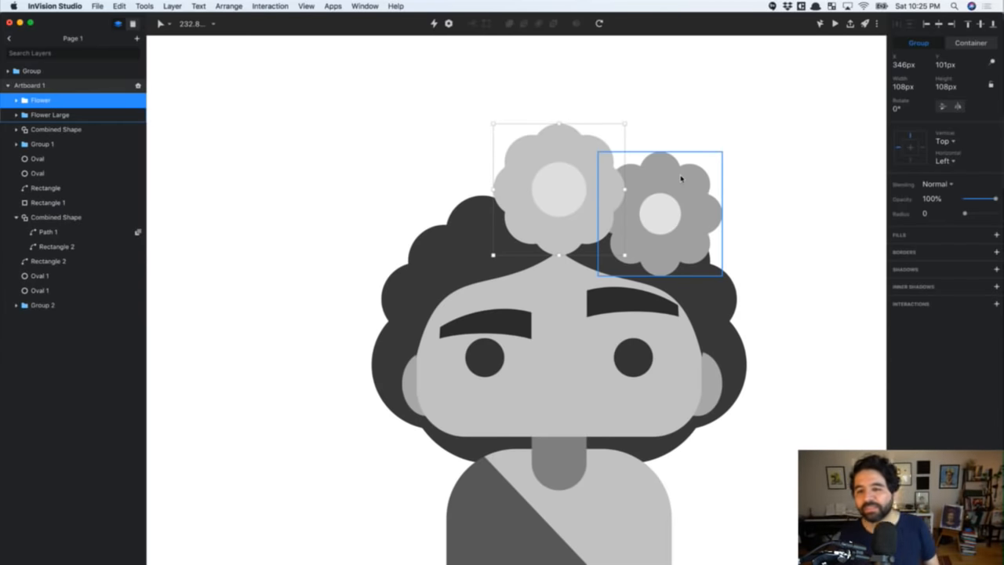
Nudge the darker flower to about X 439, Y 130 px and duplicate it to the left of the middle flower at X 271, Y 129 px
{"action": "left_click", "coordinate": [681, 178]}
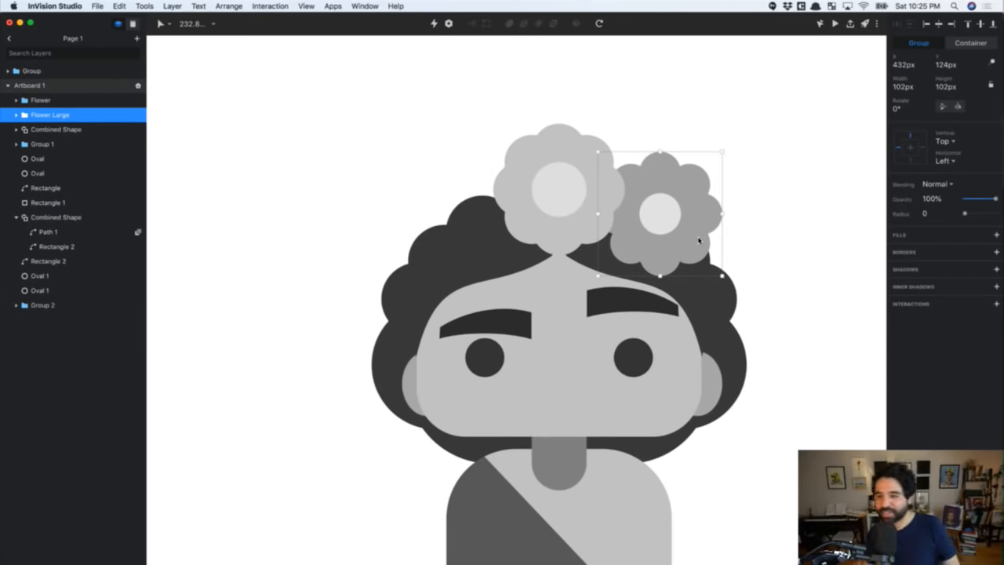
{"action": "key", "text": "shift+Right"}
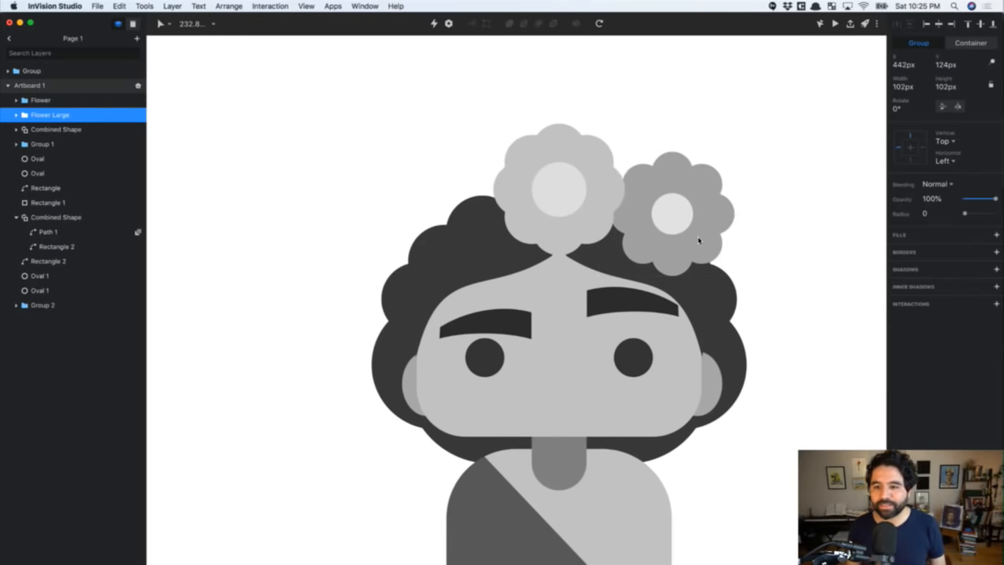
{"action": "key", "text": "shift+Down"}
{"action": "key", "text": "Left"}
{"action": "key", "text": "Up"}
{"action": "key", "text": "Up"}
{"action": "key", "text": "Left"}
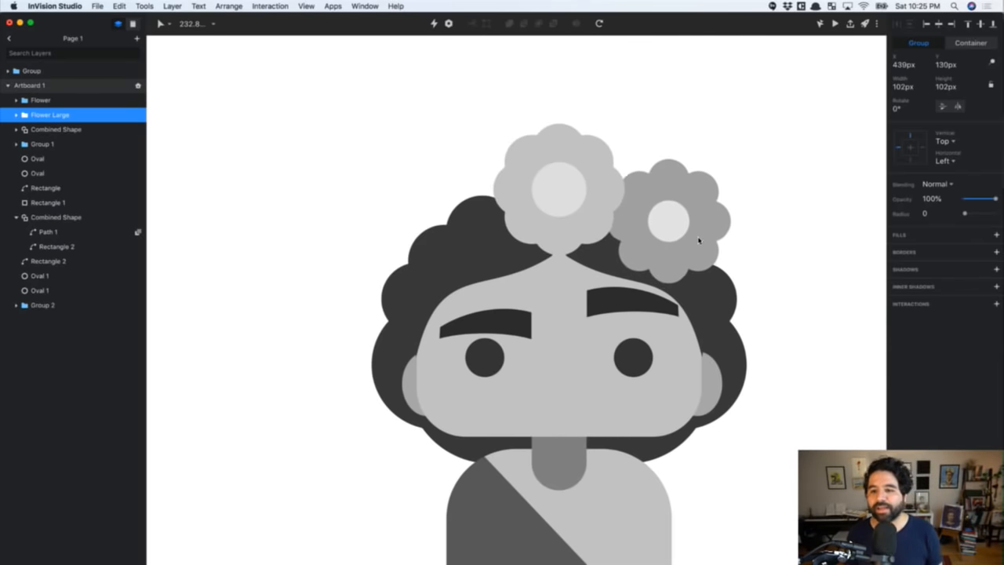
{"action": "left_click_drag", "start_coordinate": [690, 236], "coordinate": [483, 229]}
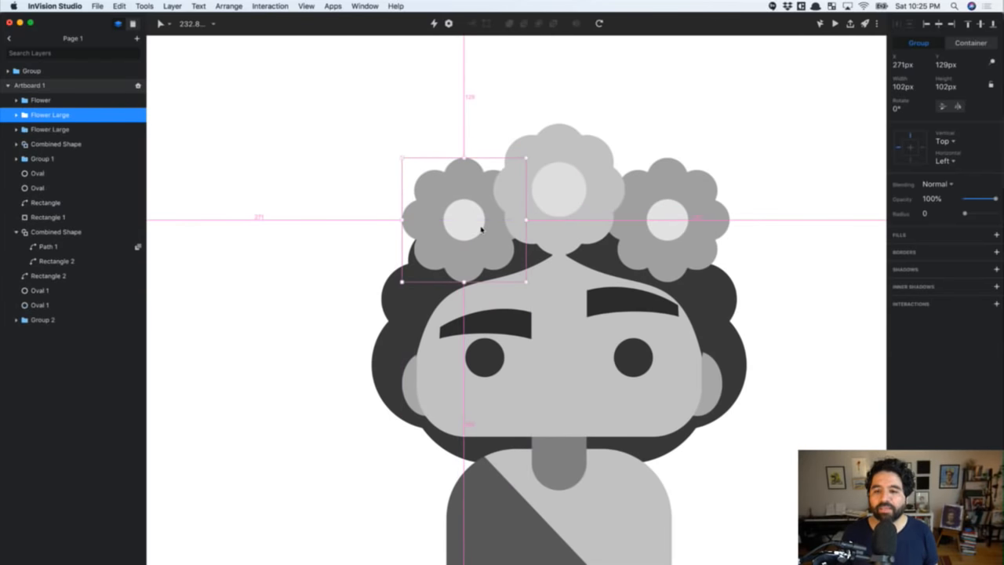
Compare the greyscale portrait's flower crown with the coloured reference illustration
{"action": "scroll", "coordinate": [729, 227], "scroll_direction": "down", "scroll_amount": 5}
{"action": "left_click", "coordinate": [749, 170]}
{"action": "scroll", "coordinate": [749, 170], "scroll_direction": "right", "scroll_amount": 2}
{"action": "left_click", "coordinate": [510, 208]}
{"action": "scroll", "coordinate": [510, 208], "scroll_direction": "left", "scroll_amount": 5}
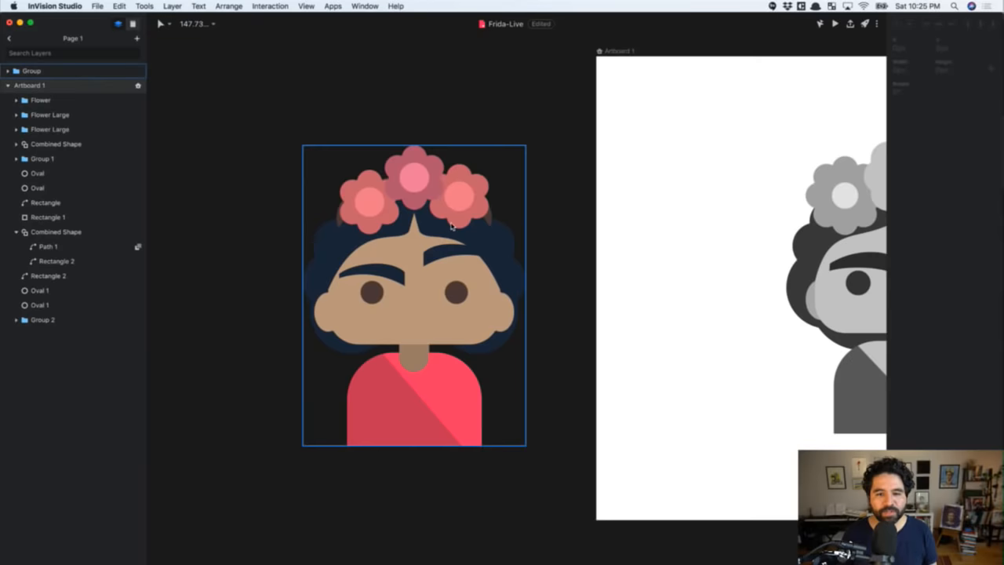
{"action": "scroll", "coordinate": [451, 227], "scroll_direction": "right", "scroll_amount": 10}
{"action": "key", "text": "z"}
{"action": "left_click_drag", "start_coordinate": [319, 124], "coordinate": [633, 514]}
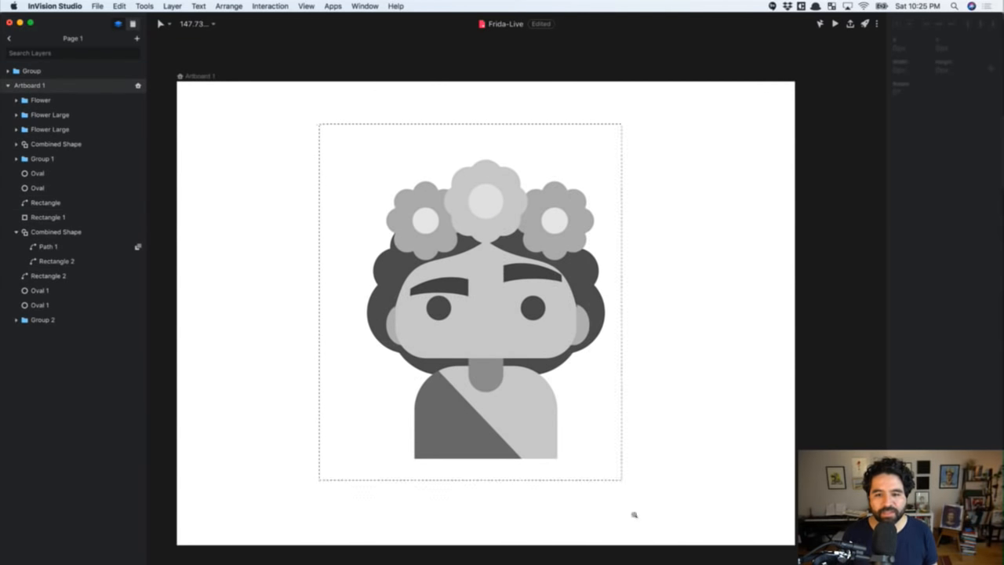
Resize the middle flower around its centre to about 94 px square and move the right flower to about X 428, Y 135 px
{"action": "left_click", "coordinate": [528, 188]}
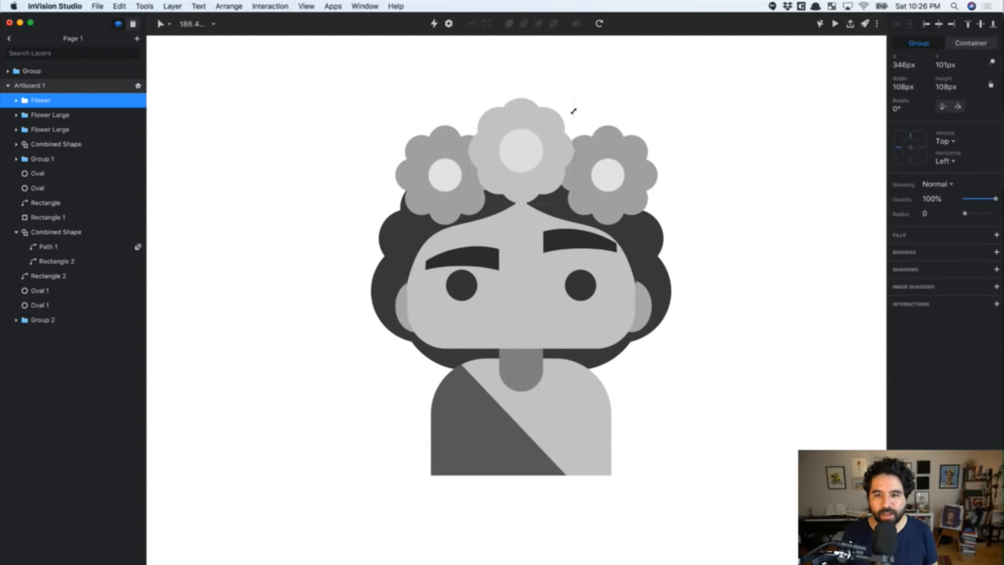
{"action": "left_click_drag", "start_coordinate": [574, 106], "coordinate": [567, 117]}
{"action": "left_click", "coordinate": [632, 197]}
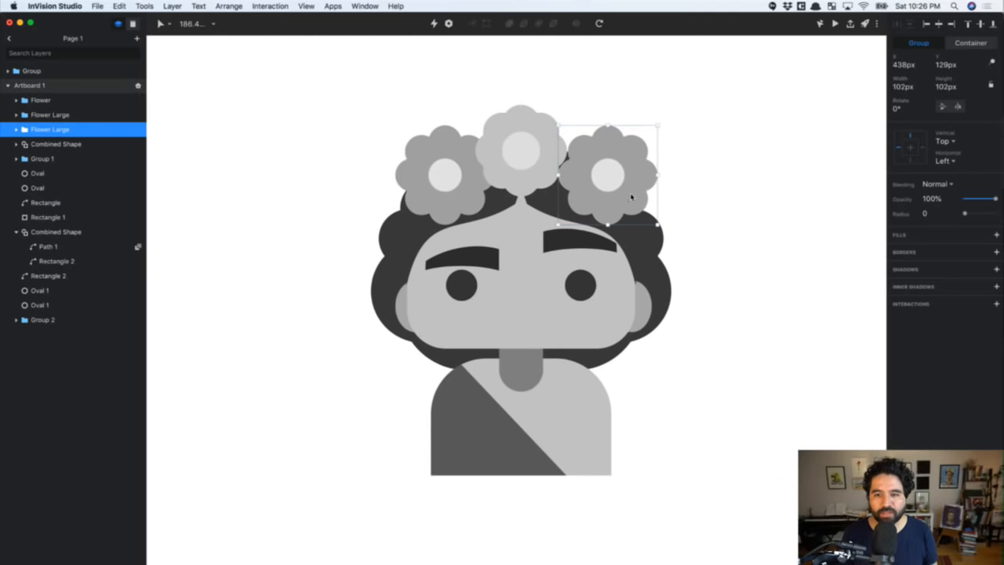
{"action": "left_click_drag", "start_coordinate": [608, 207], "coordinate": [597, 211]}
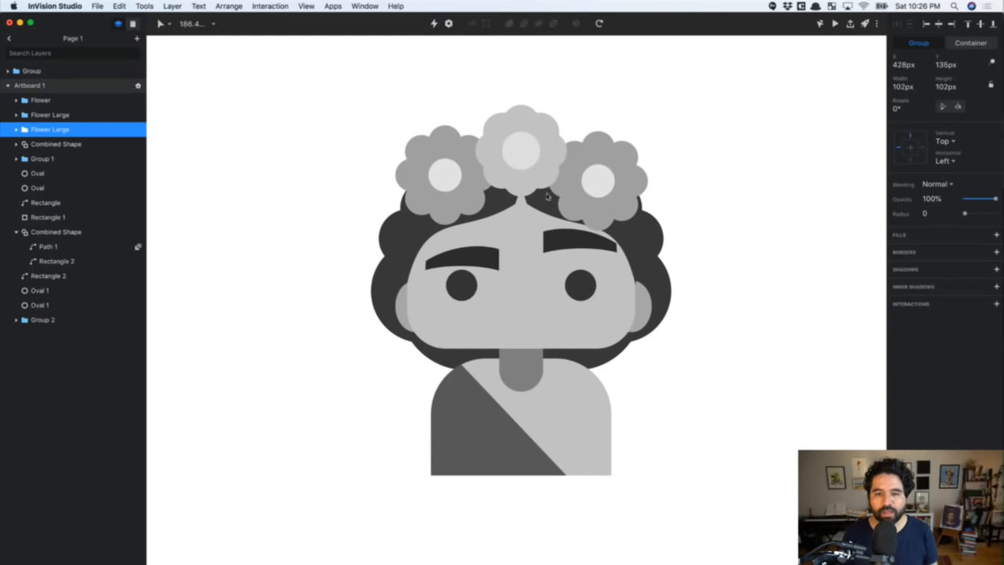
Align the two side flowers' vertical centres, then group them and centre the group horizontally on the artboard along with the middle flower
{"action": "left_click", "coordinate": [449, 171], "text": "shift"}
{"action": "left_click", "coordinate": [980, 24]}
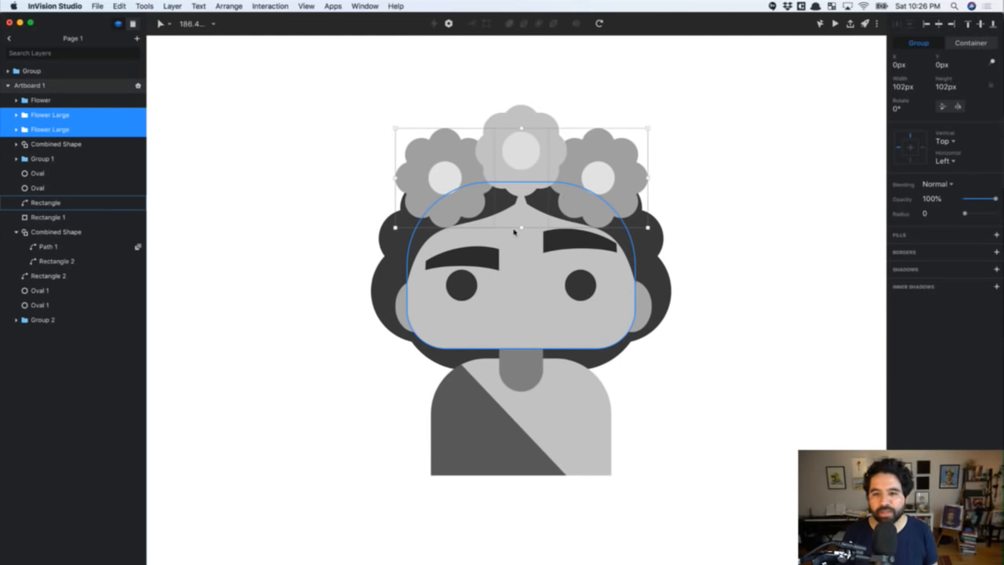
{"action": "key", "text": "super+g"}
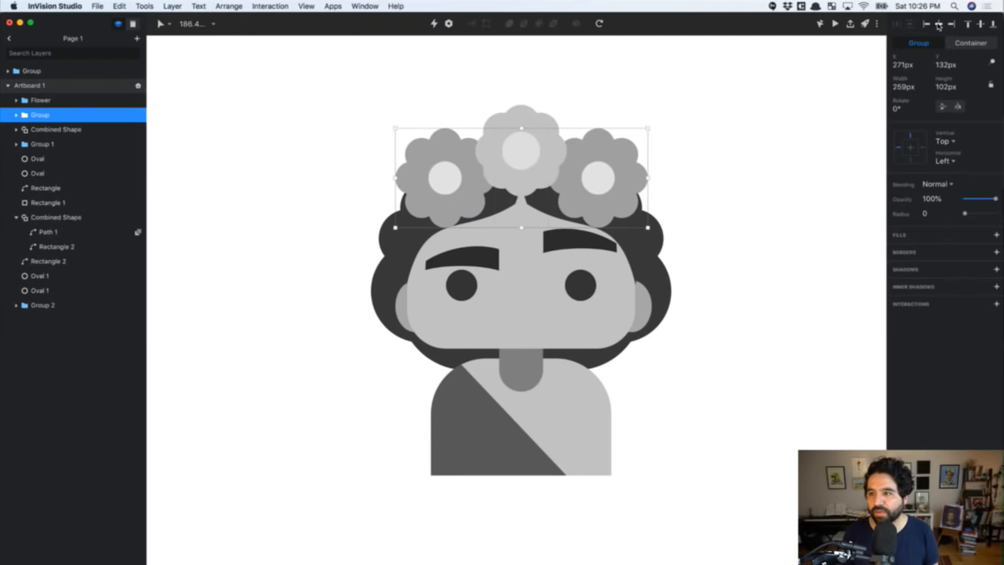
{"action": "left_click", "coordinate": [491, 187]}
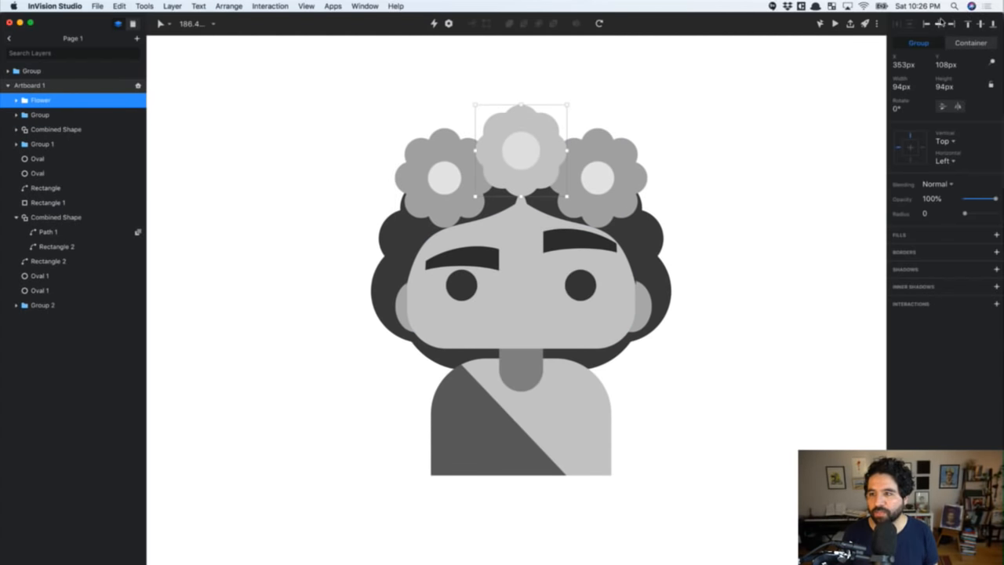
{"action": "left_click", "coordinate": [706, 218]}
{"action": "scroll", "coordinate": [708, 215], "scroll_direction": "down", "scroll_amount": 5}
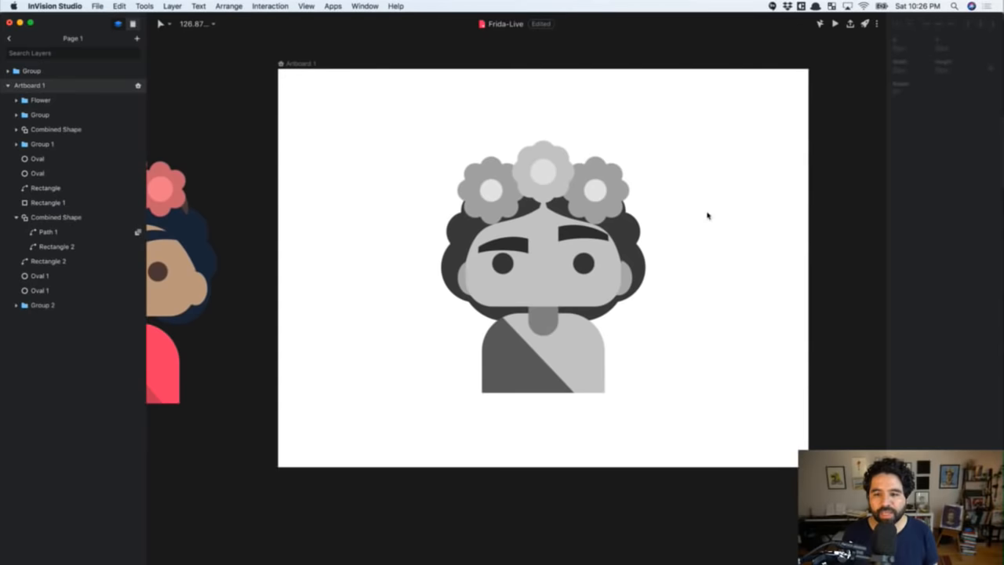
Group the two ear ovals and name the group Ears
{"action": "left_click", "coordinate": [621, 279]}
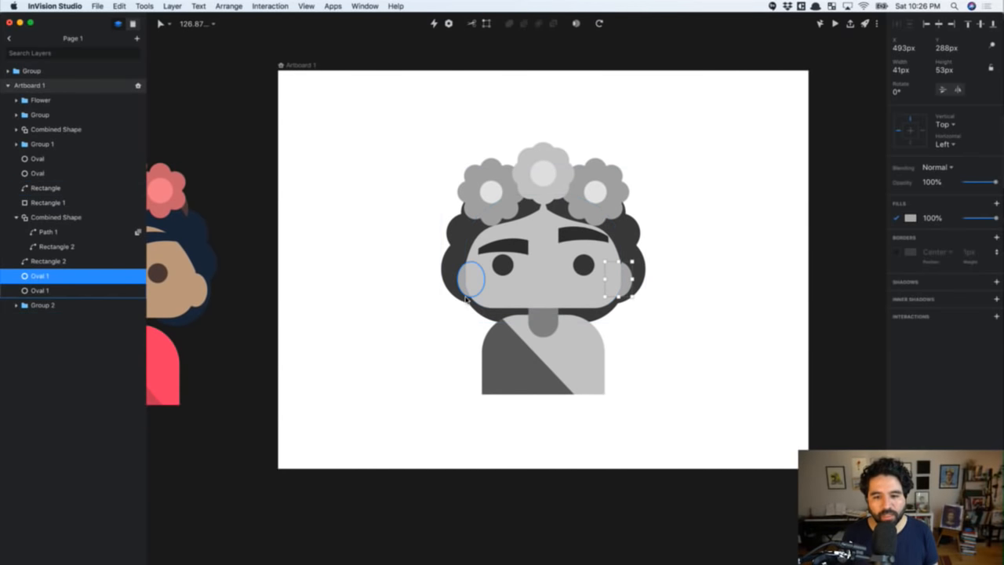
{"action": "left_click", "coordinate": [463, 296], "text": "shift"}
{"action": "scroll", "coordinate": [602, 298], "scroll_direction": "up", "scroll_amount": 5}
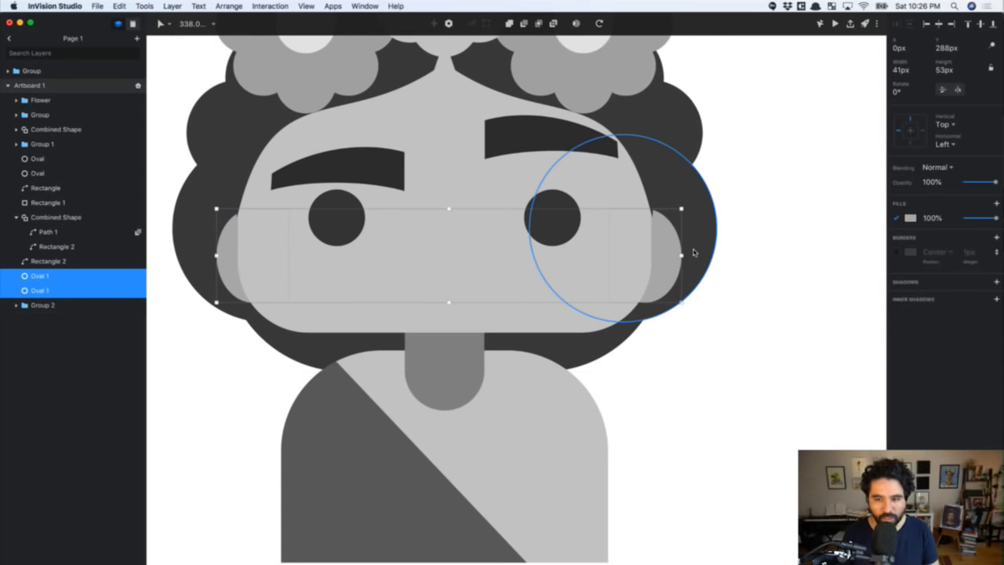
{"action": "key", "text": "super+g"}
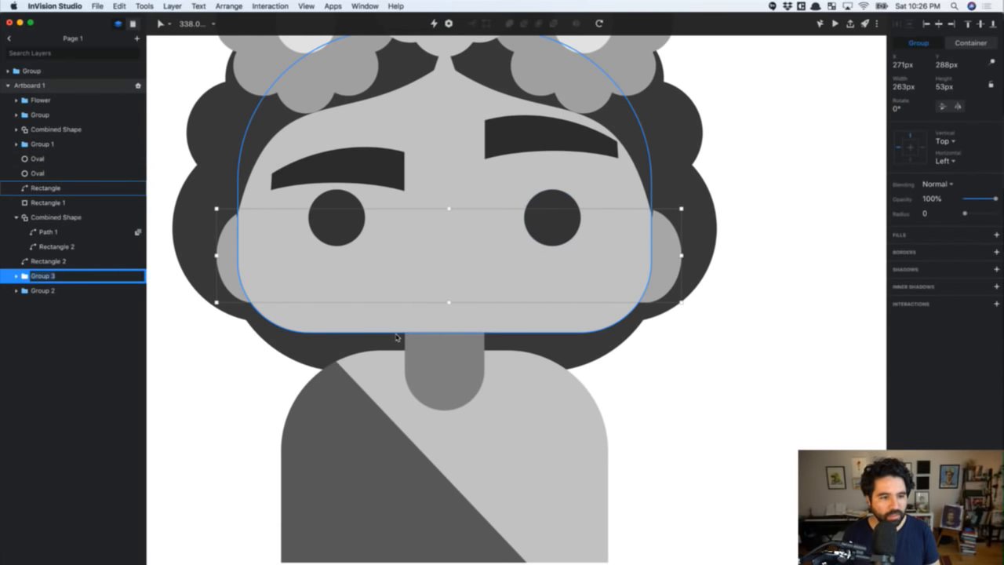
{"action": "type", "text": "Ear"}
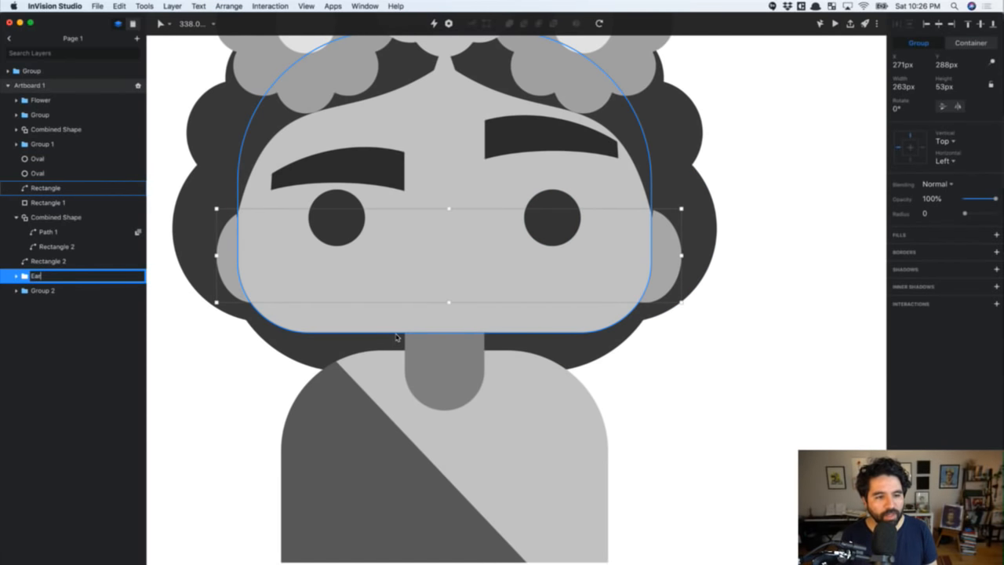
{"action": "type", "text": "s"}
{"action": "key", "text": "Return"}
{"action": "scroll", "coordinate": [360, 430], "scroll_direction": "down", "scroll_amount": 3}
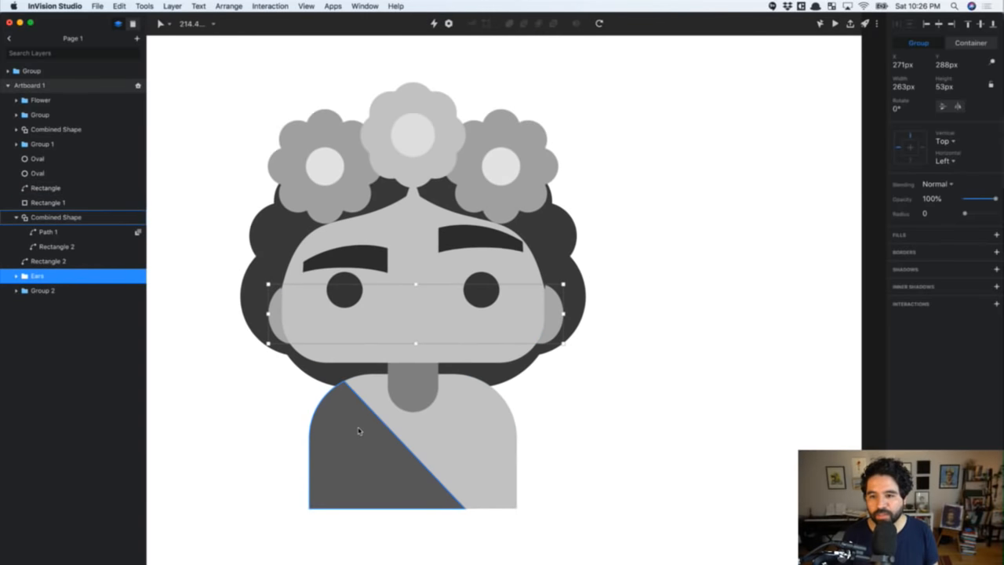
Rename the combined shape that forms the front hair as Hair
{"action": "left_click", "coordinate": [542, 287]}
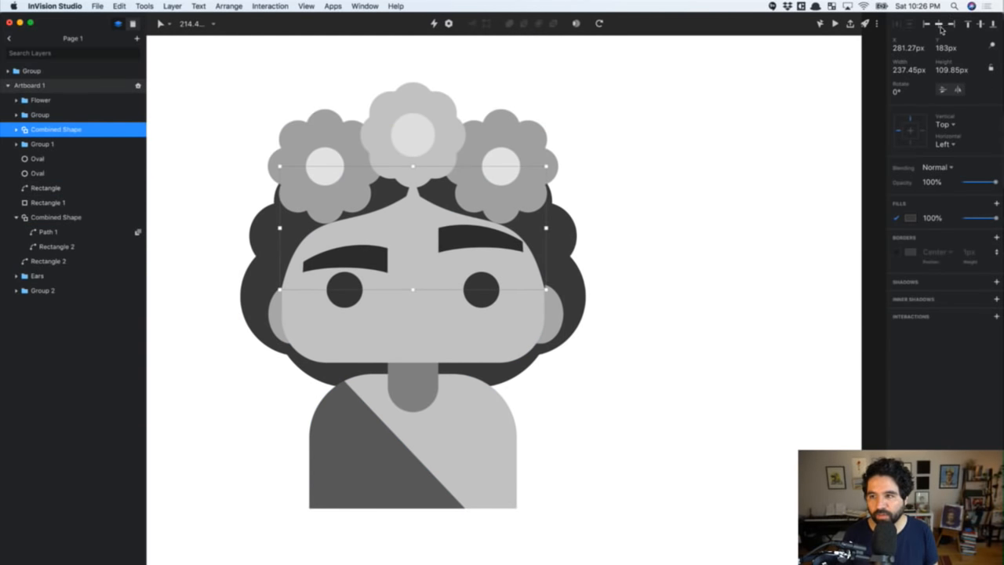
{"action": "scroll", "coordinate": [403, 275], "scroll_direction": "up", "scroll_amount": 6}
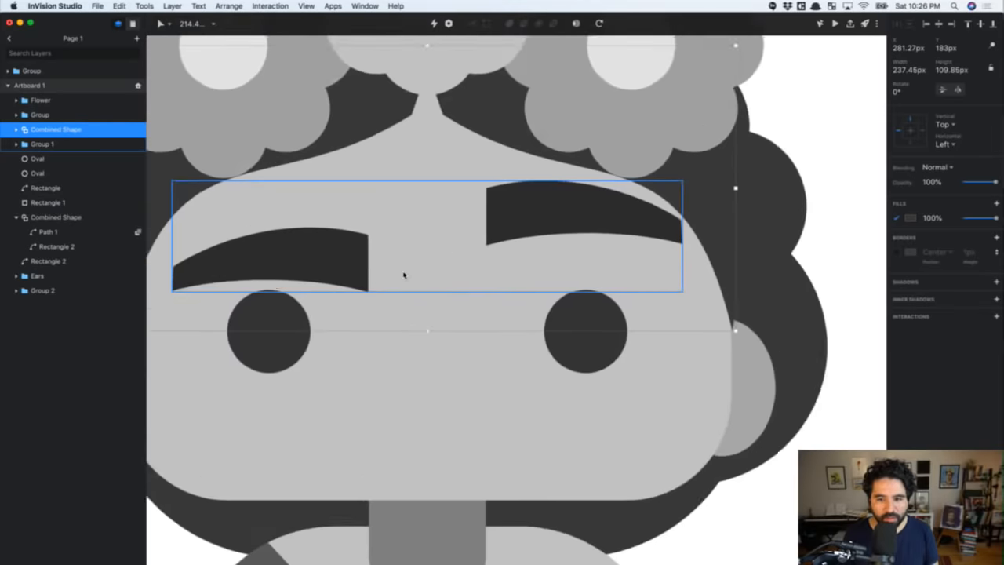
{"action": "scroll", "coordinate": [404, 275], "scroll_direction": "down", "scroll_amount": 4}
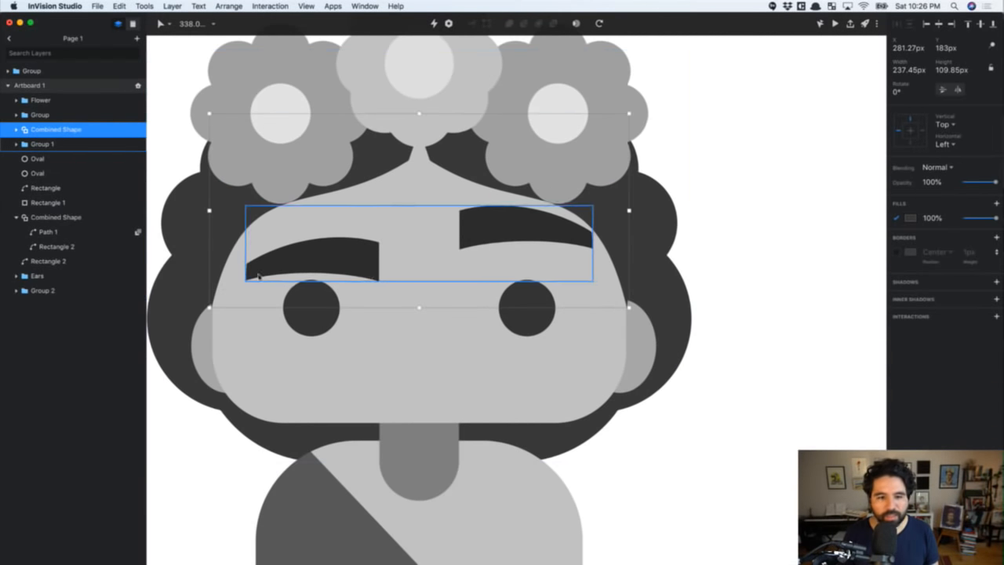
{"action": "double_click", "coordinate": [58, 130]}
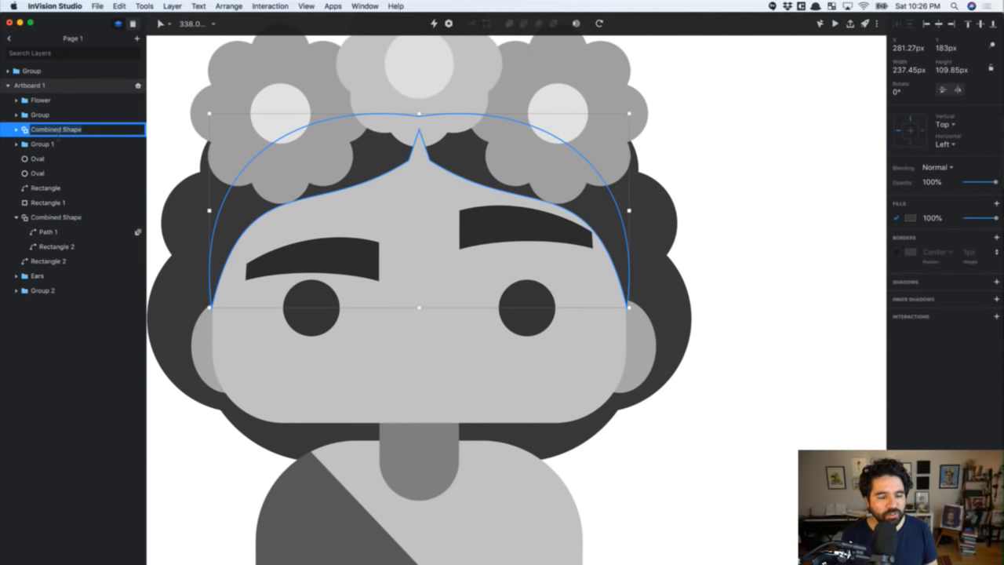
{"action": "type", "text": "Hair"}
{"action": "key", "text": "Return"}
{"action": "scroll", "coordinate": [237, 199], "scroll_direction": "down", "scroll_amount": 3}
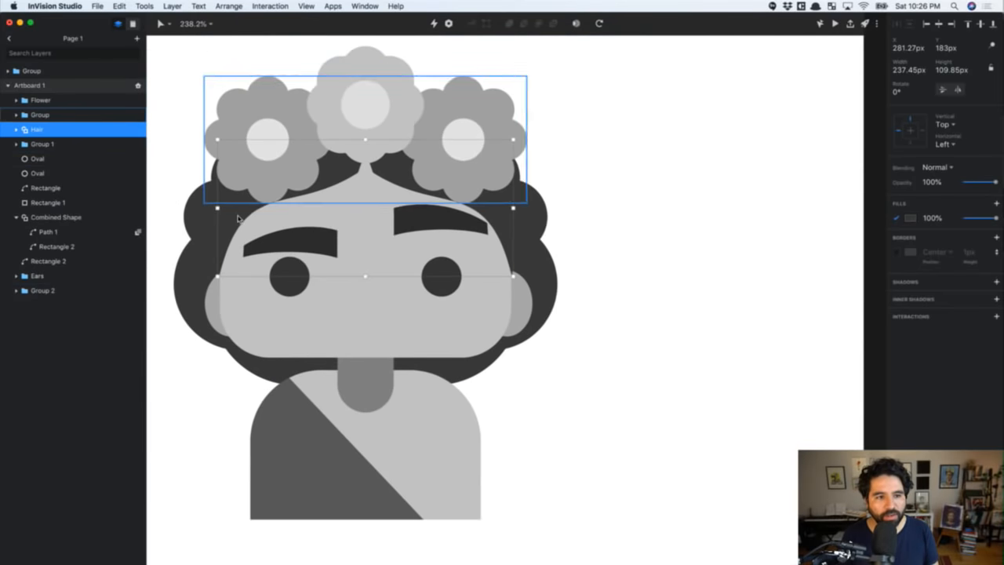
Rename the group holding the two side flowers as Flowers
{"action": "left_click", "coordinate": [36, 116]}
{"action": "scroll", "coordinate": [380, 188], "scroll_direction": "down", "scroll_amount": 3}
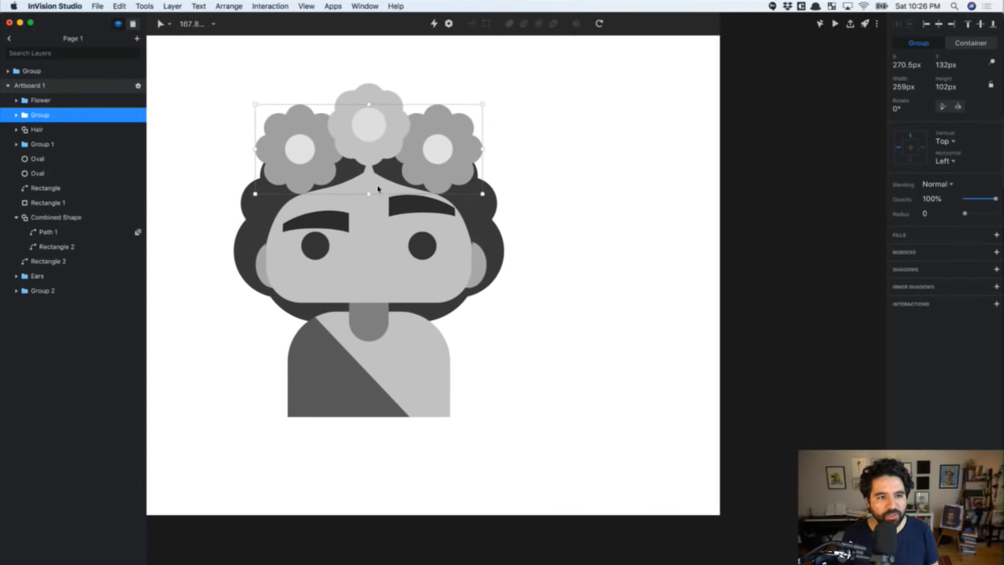
{"action": "key", "text": "super+r"}
{"action": "type", "text": "Flow"}
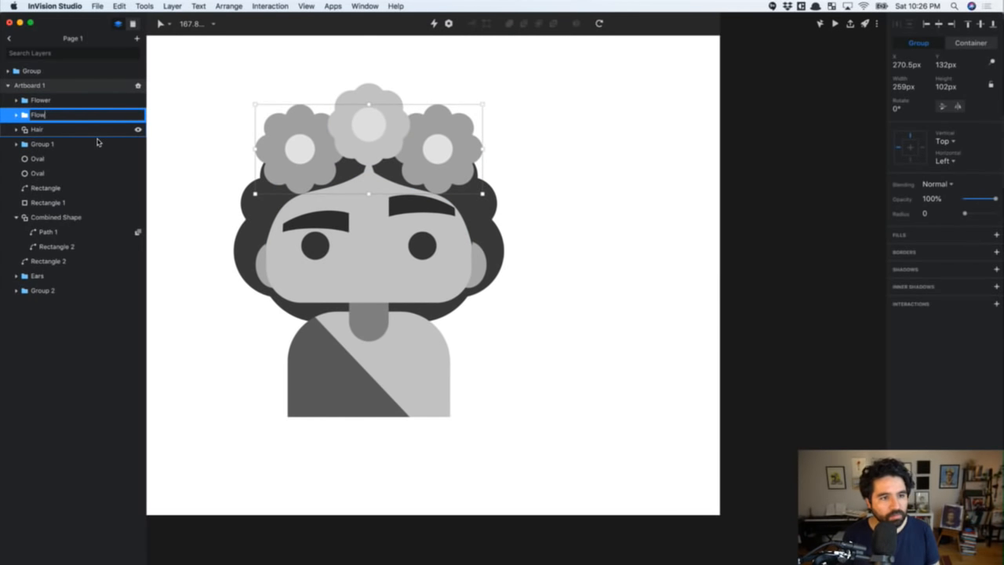
{"action": "type", "text": "ers"}
{"action": "key", "text": "Return"}
Ungroup the two side flowers and rename the right one as Flower Right
{"action": "key", "text": "super+shift+g"}
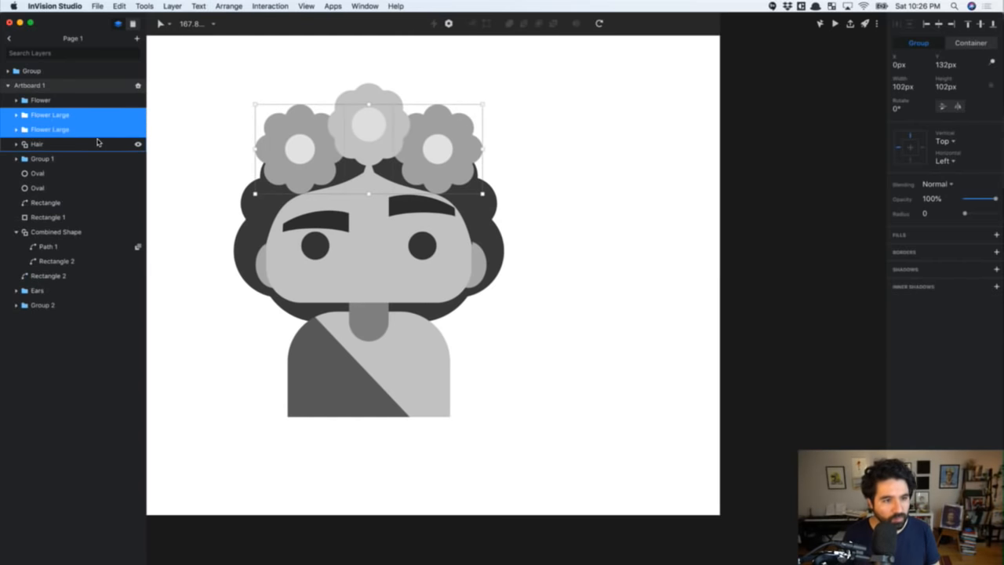
{"action": "left_click", "coordinate": [57, 132]}
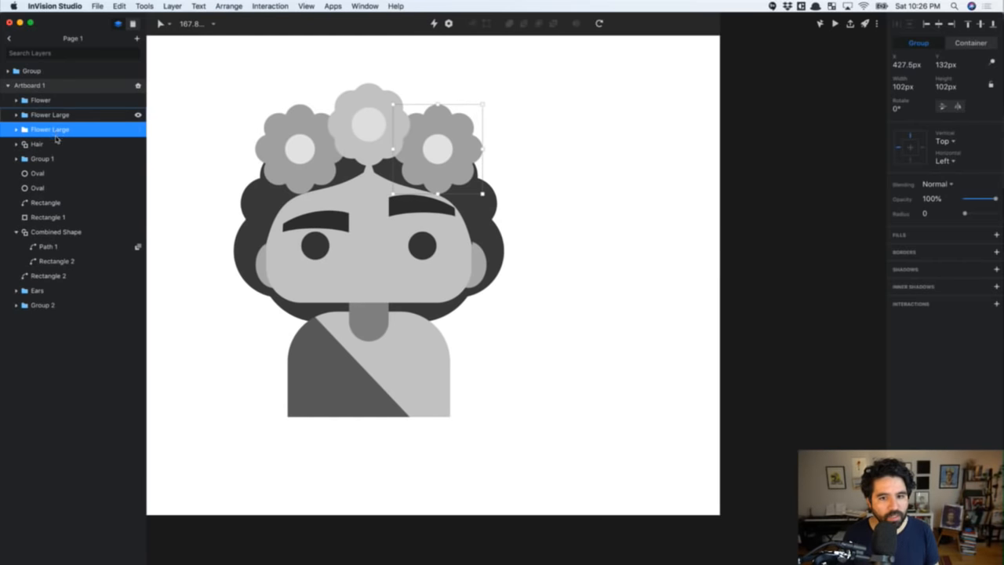
{"action": "double_click", "coordinate": [52, 130]}
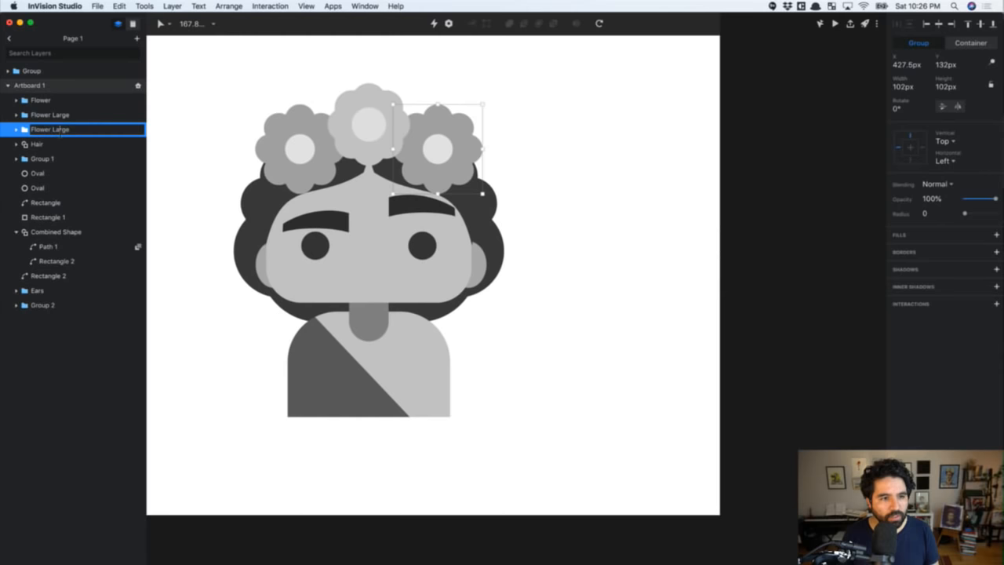
{"action": "double_click", "coordinate": [59, 130]}
{"action": "type", "text": "Right"}
{"action": "key", "text": "Return"}
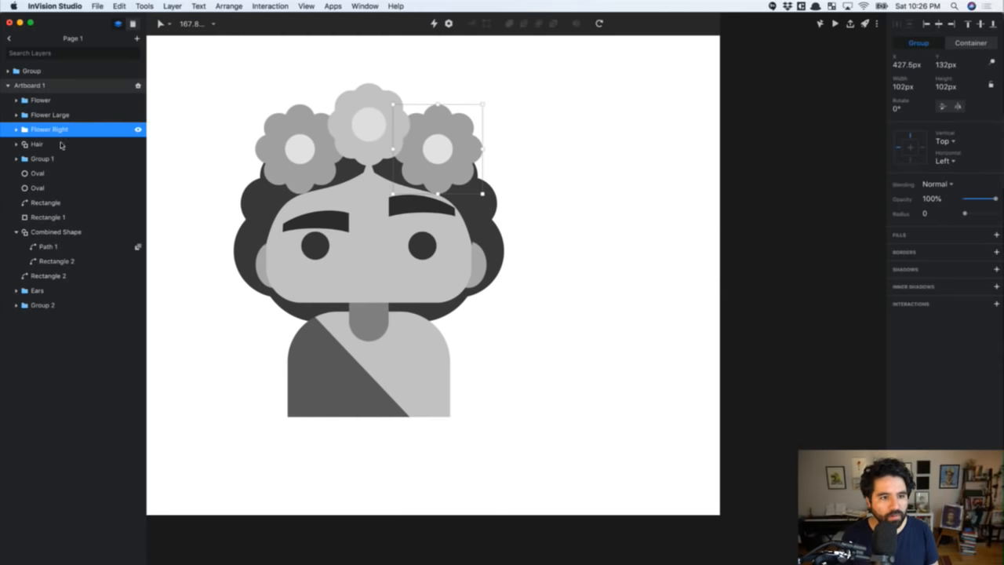
Rename the left flower's group as Flower Left
{"action": "left_click", "coordinate": [65, 116]}
{"action": "double_click", "coordinate": [52, 115]}
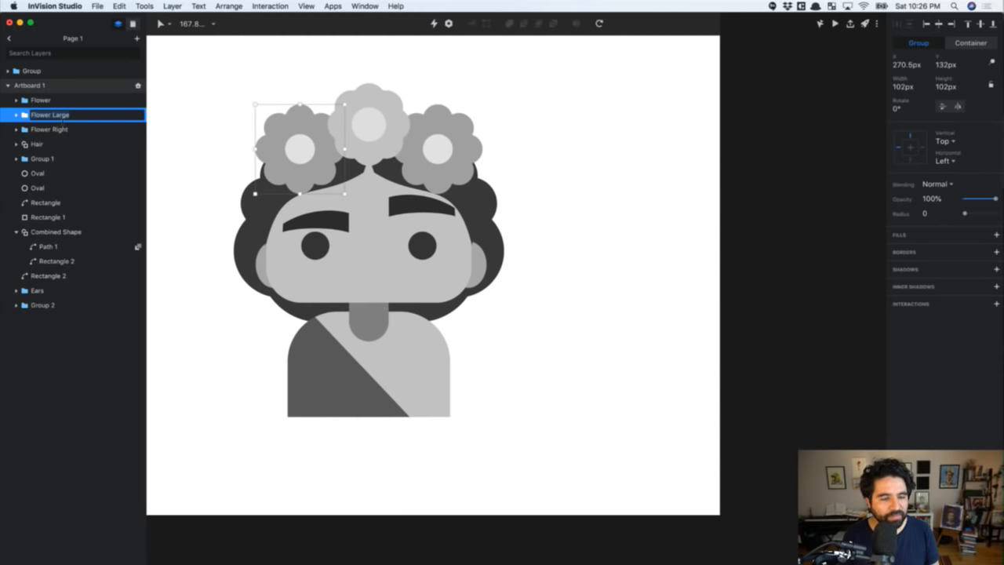
{"action": "double_click", "coordinate": [60, 115]}
{"action": "type", "text": "Left"}
{"action": "key", "text": "Return"}
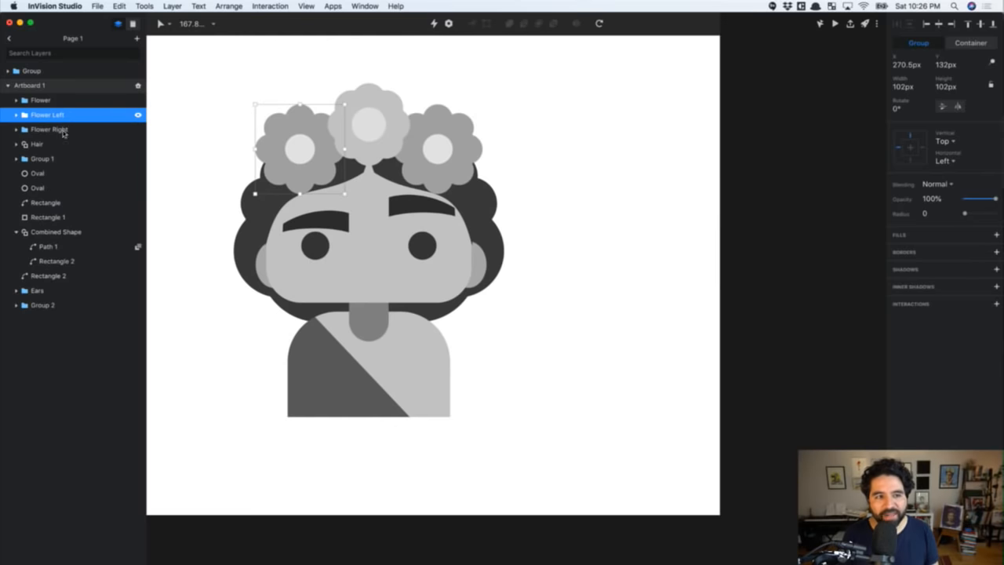
Rename the middle flower's group as Flower Center
{"action": "left_click", "coordinate": [45, 99]}
{"action": "double_click", "coordinate": [45, 100]}
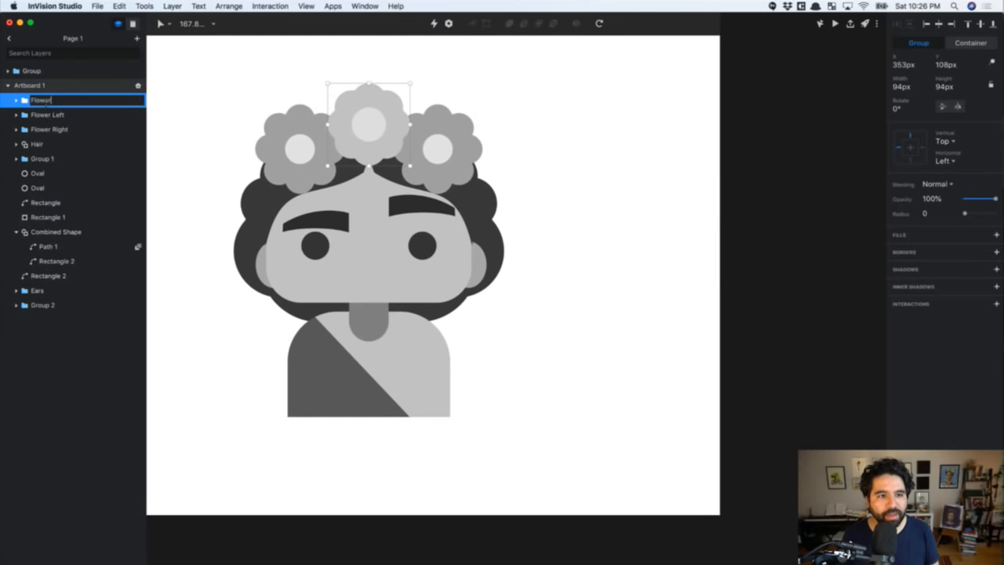
{"action": "type", "text": "Center"}
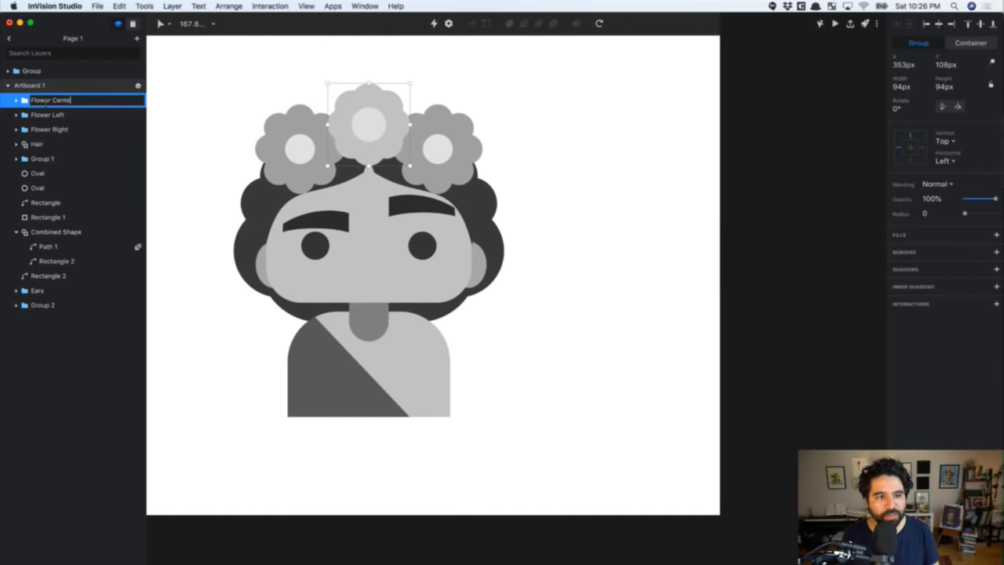
{"action": "key", "text": "Return"}
Ungroup the two eyebrows and align them vertically so both sit at Y 244 px
{"action": "left_click", "coordinate": [43, 145]}
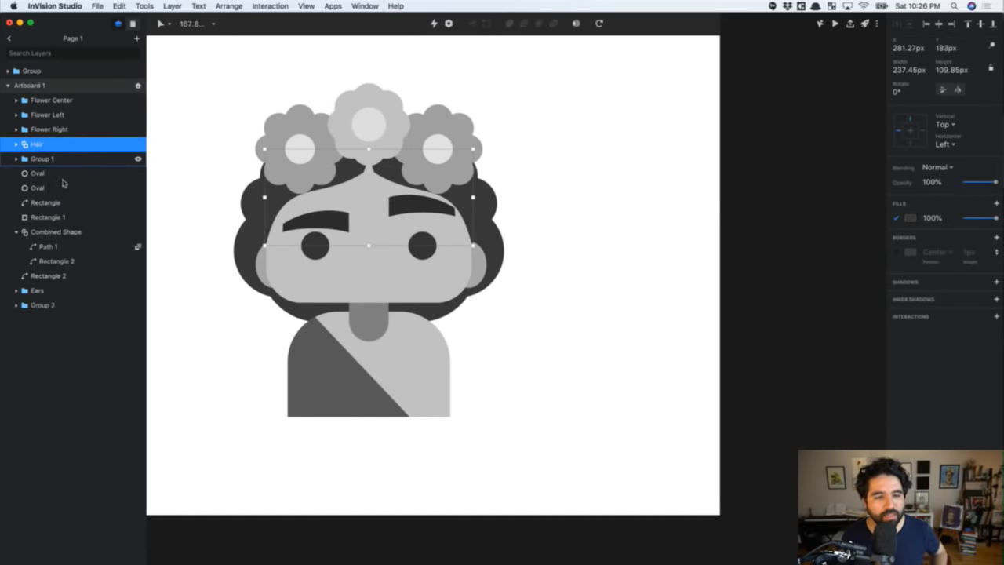
{"action": "left_click", "coordinate": [62, 166]}
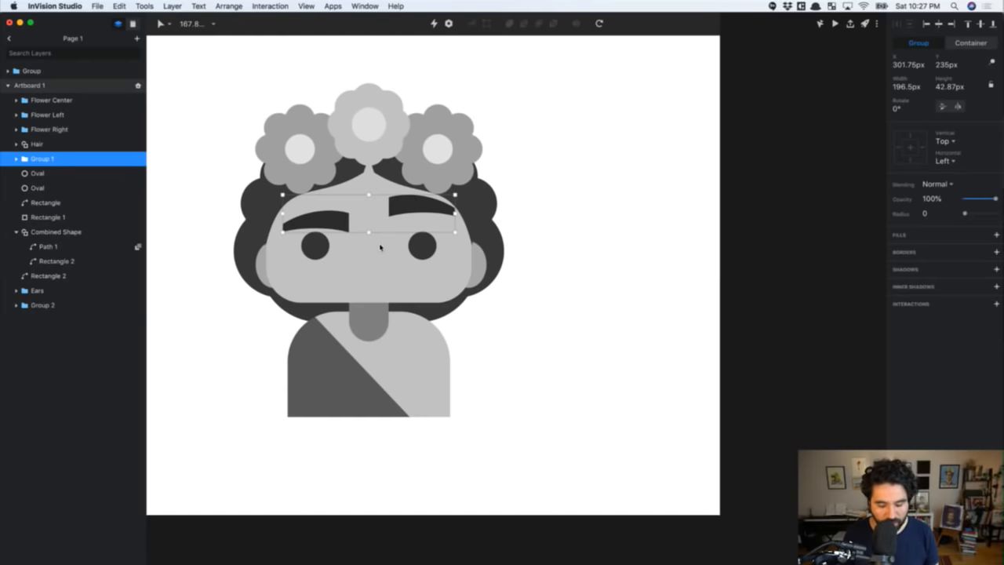
{"action": "key", "text": "super+shift+g"}
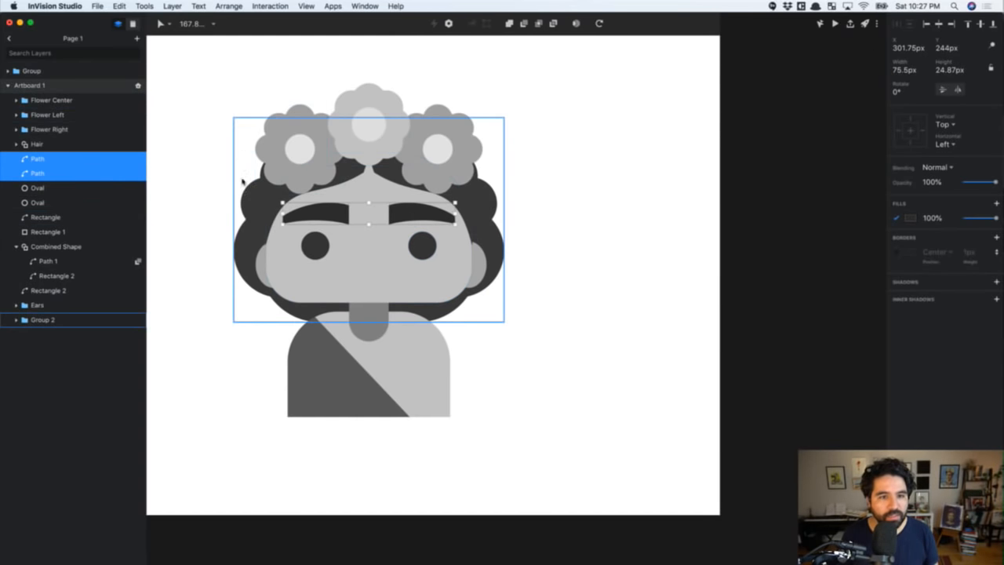
{"action": "left_click", "coordinate": [225, 133]}
Rename the left eyebrow's path layer as L Eyebrow
{"action": "left_click_drag", "start_coordinate": [201, 90], "coordinate": [575, 381]}
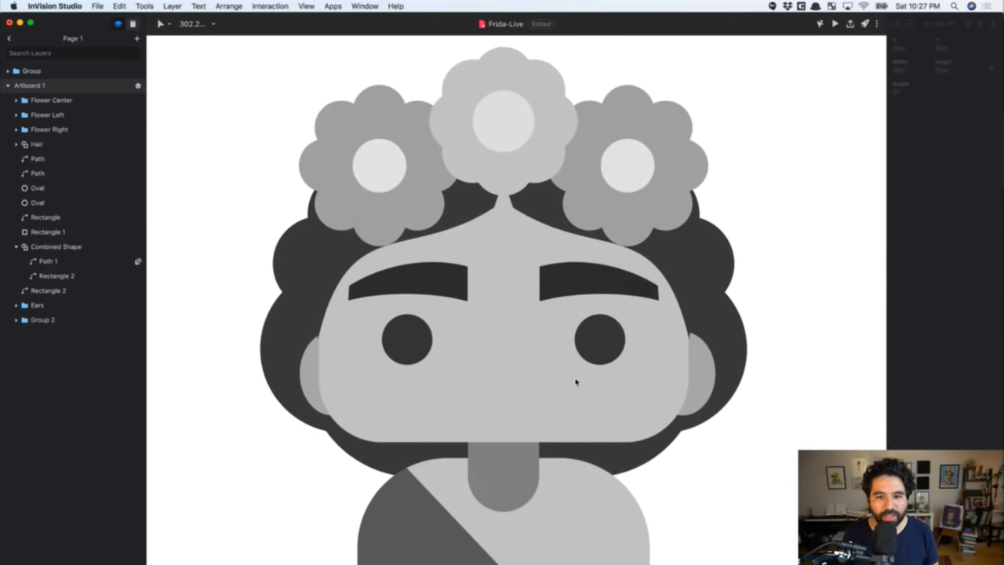
{"action": "left_click", "coordinate": [37, 172]}
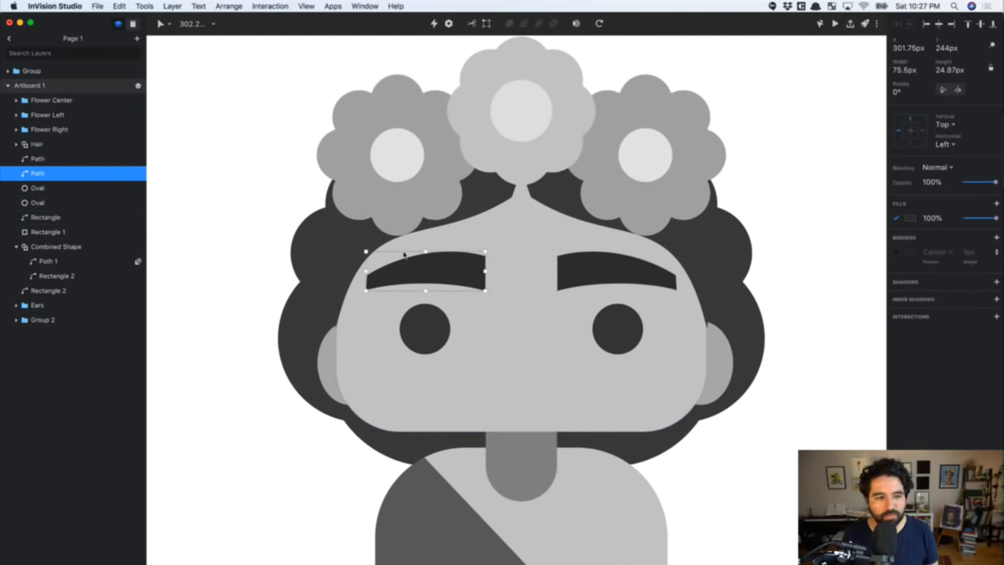
{"action": "double_click", "coordinate": [39, 174]}
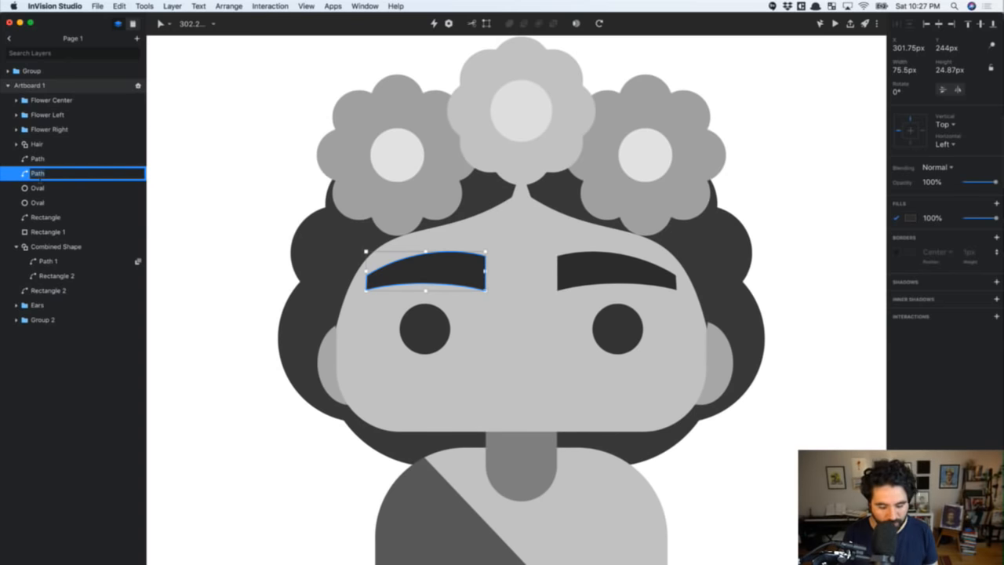
{"action": "type", "text": "Eyebrow"}
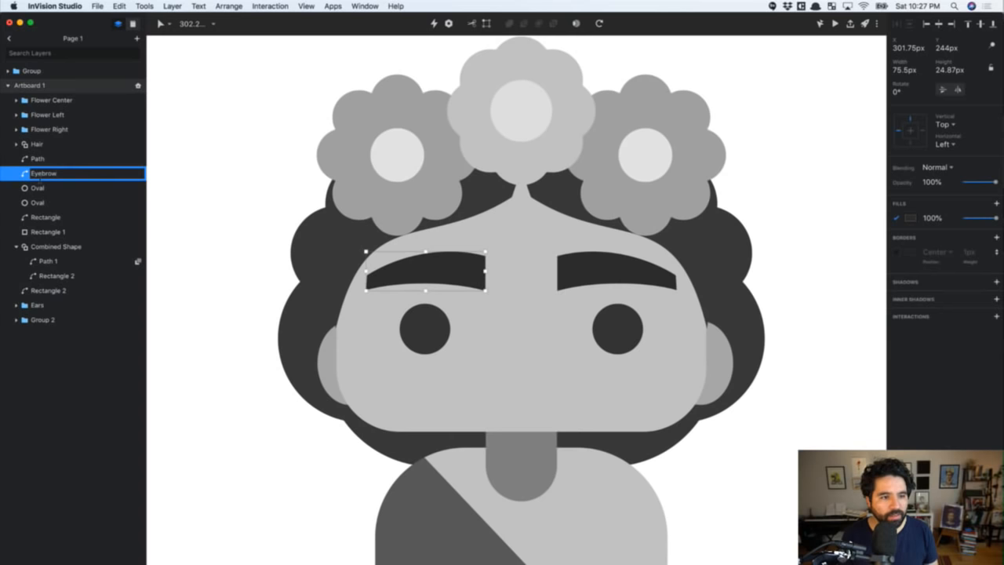
{"action": "type", "text": "L"}
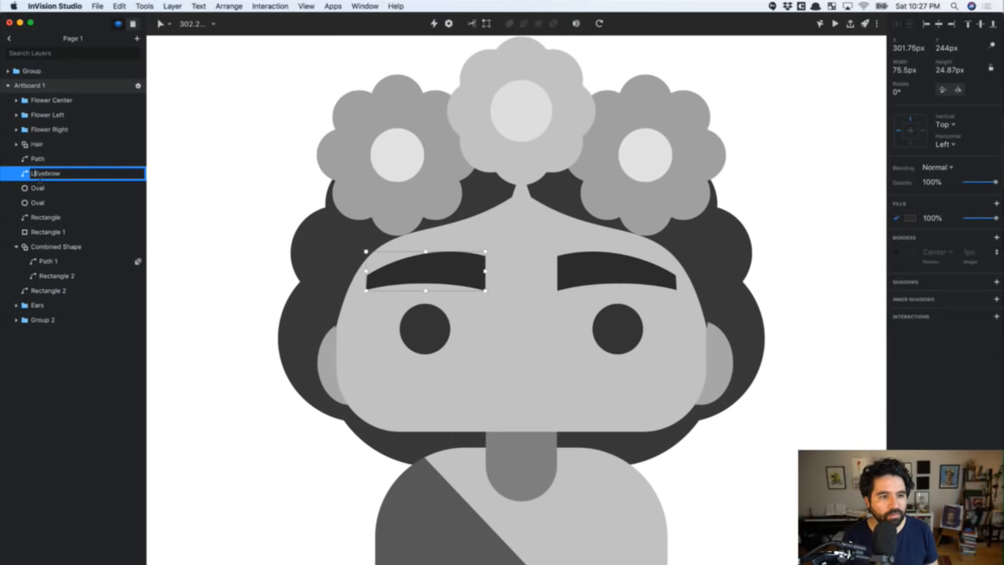
{"action": "key", "text": "Return"}
Rename the right eyebrow's path layer as R Eyebrow
{"action": "left_click", "coordinate": [38, 161]}
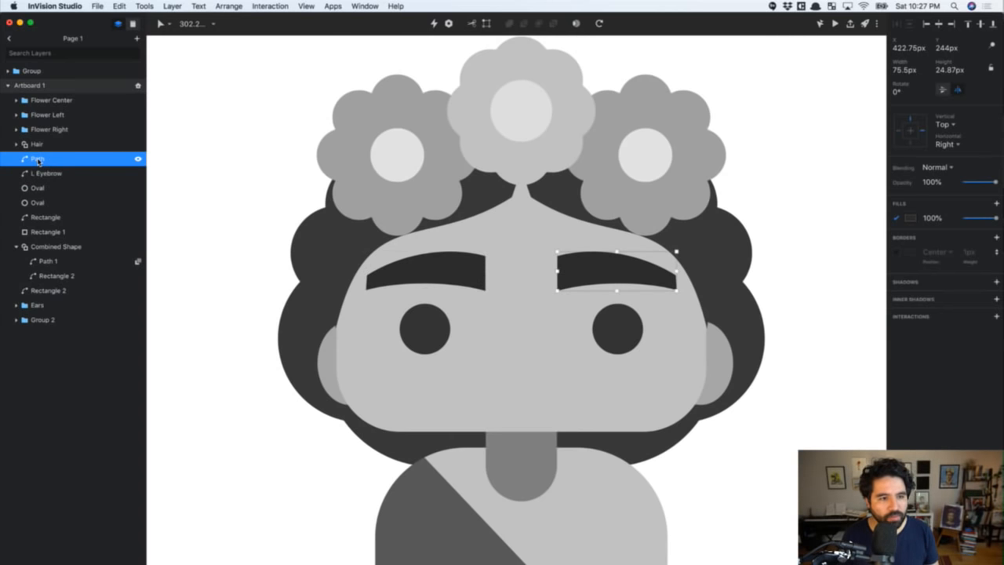
{"action": "double_click", "coordinate": [38, 160]}
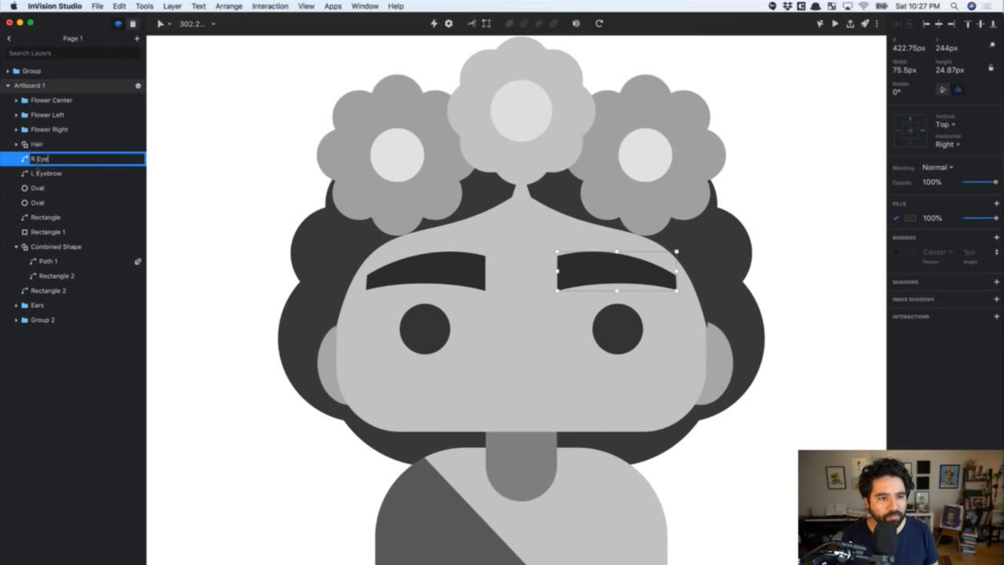
{"action": "type", "text": "R Eyebrow"}
{"action": "key", "text": "Return"}
Shorten the name of the middle flower's group to Flower C
{"action": "left_click", "coordinate": [52, 100]}
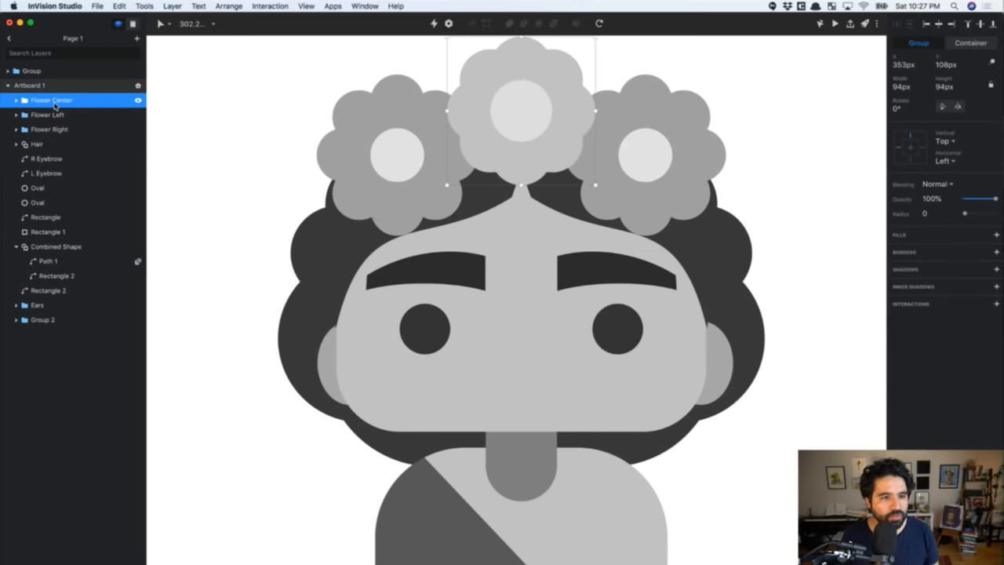
{"action": "double_click", "coordinate": [55, 101]}
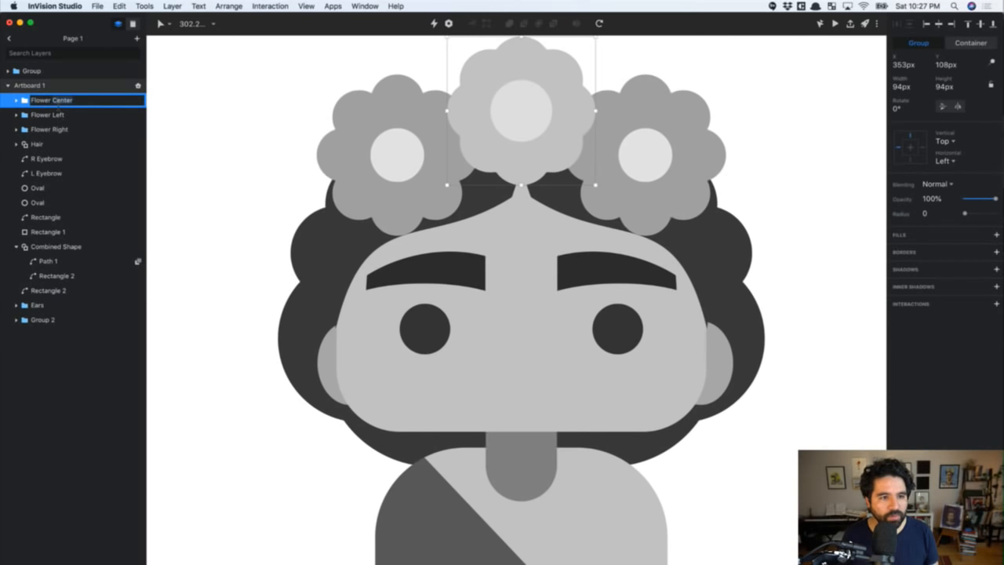
{"action": "key", "text": "BackSpace"}
{"action": "key", "text": "BackSpace"}
{"action": "key", "text": "BackSpace"}
{"action": "key", "text": "BackSpace"}
{"action": "key", "text": "BackSpace"}
{"action": "key", "text": "Return"}
Shorten the names of the two side flower groups to Flower L for the left and Flower R for the right
{"action": "left_click", "coordinate": [52, 115]}
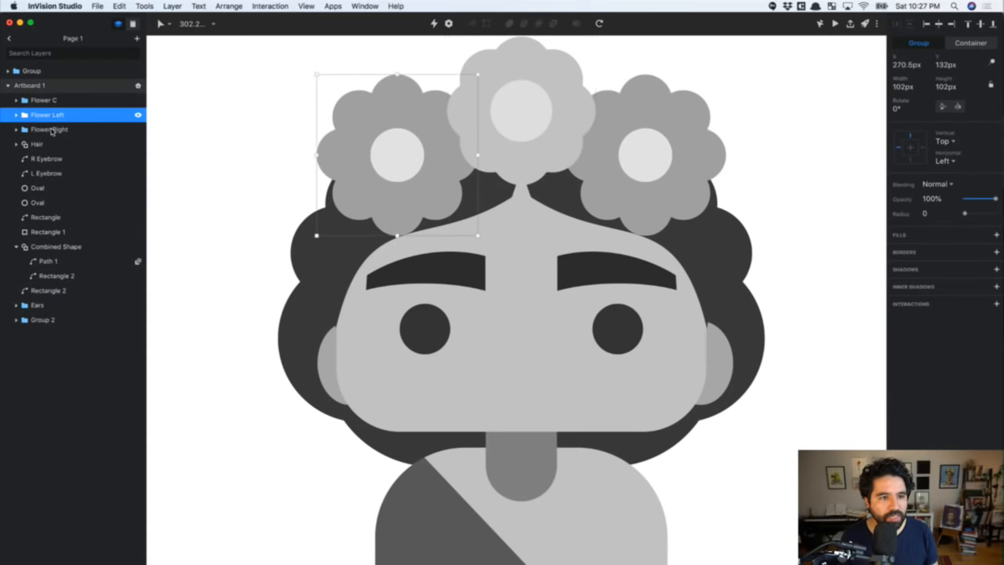
{"action": "double_click", "coordinate": [55, 115]}
{"action": "type", "text": "Flower C"}
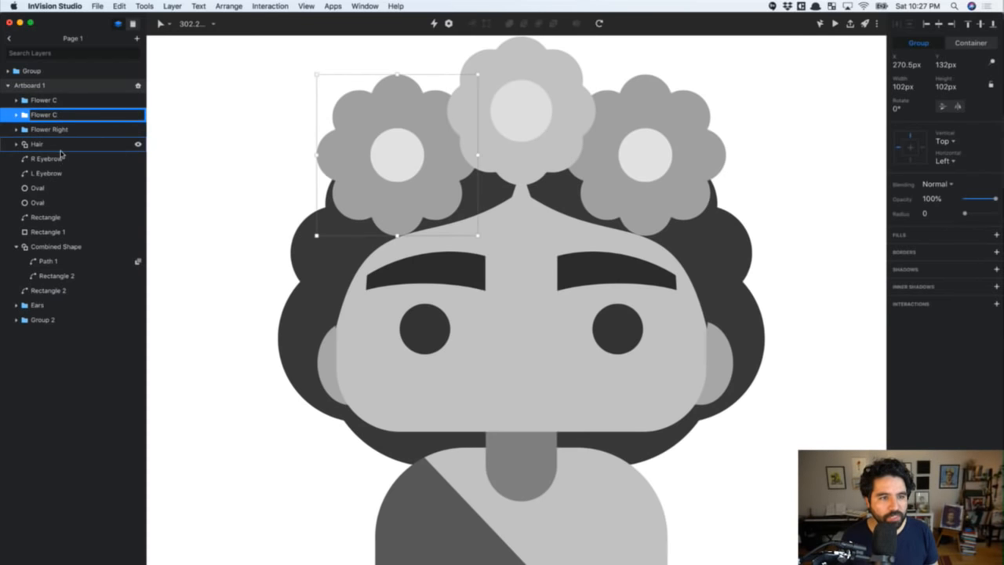
{"action": "key", "text": "Tab"}
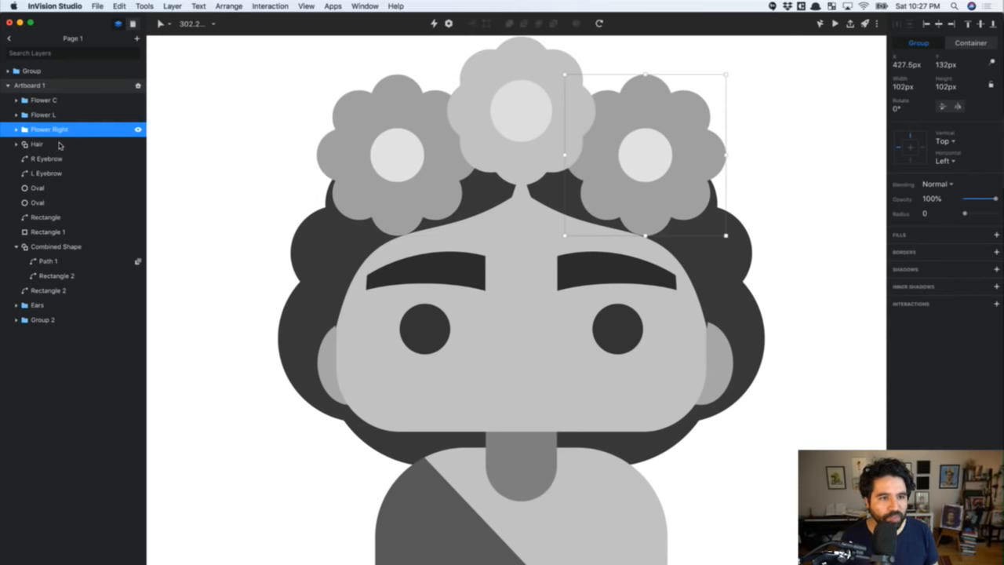
{"action": "double_click", "coordinate": [58, 132]}
{"action": "double_click", "coordinate": [59, 132]}
{"action": "type", "text": "R"}
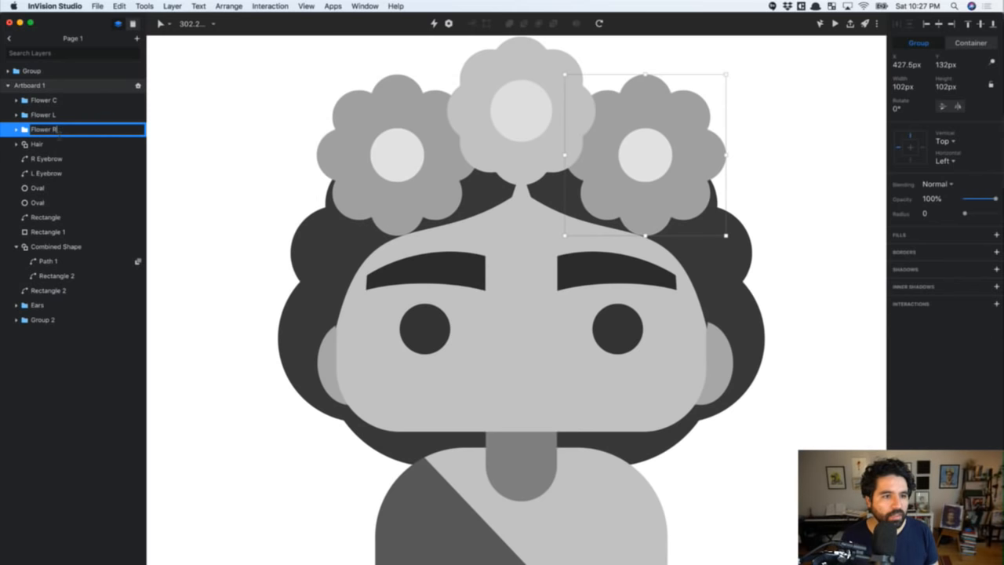
{"action": "key", "text": "Return"}
Rename the right eye's oval layer as R Eye and the left eye's oval layer as L Eye
{"action": "left_click", "coordinate": [41, 145]}
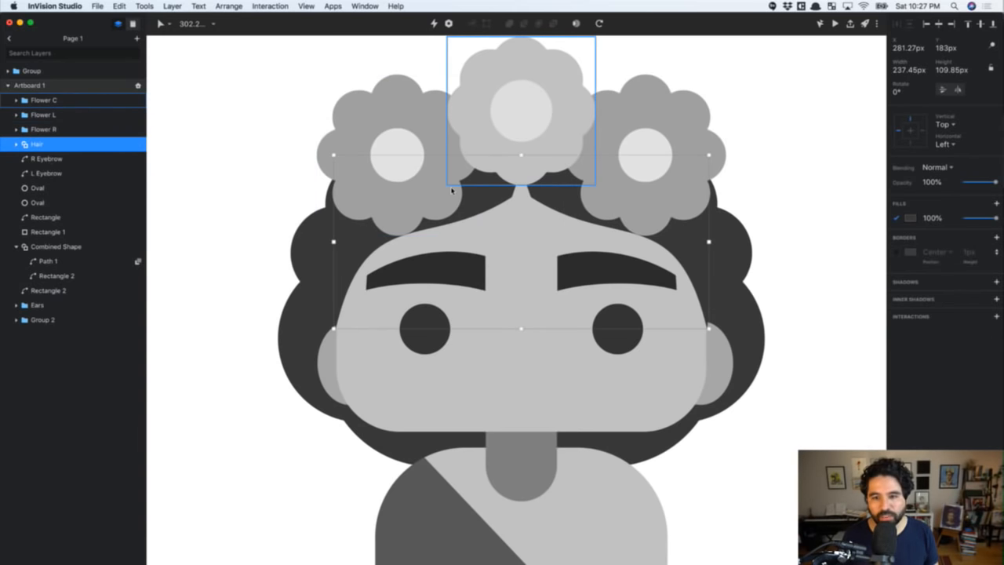
{"action": "scroll", "coordinate": [452, 190], "scroll_direction": "down", "scroll_amount": 3}
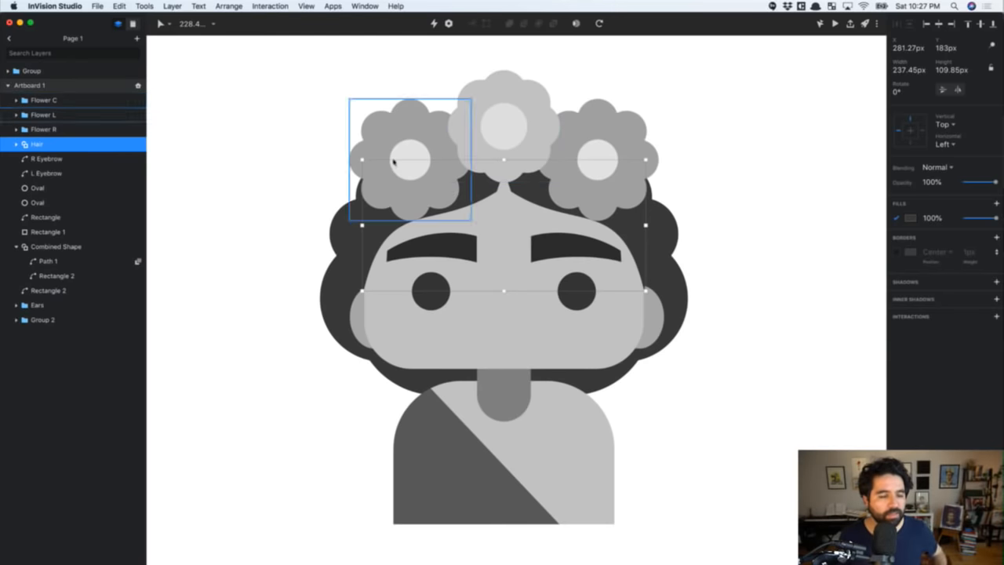
{"action": "left_click", "coordinate": [66, 189]}
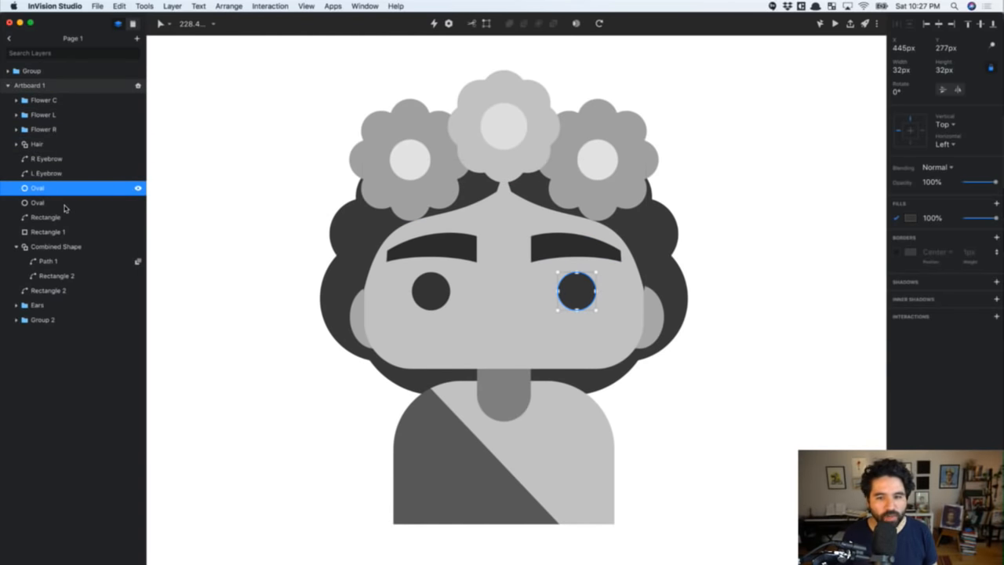
{"action": "double_click", "coordinate": [36, 189]}
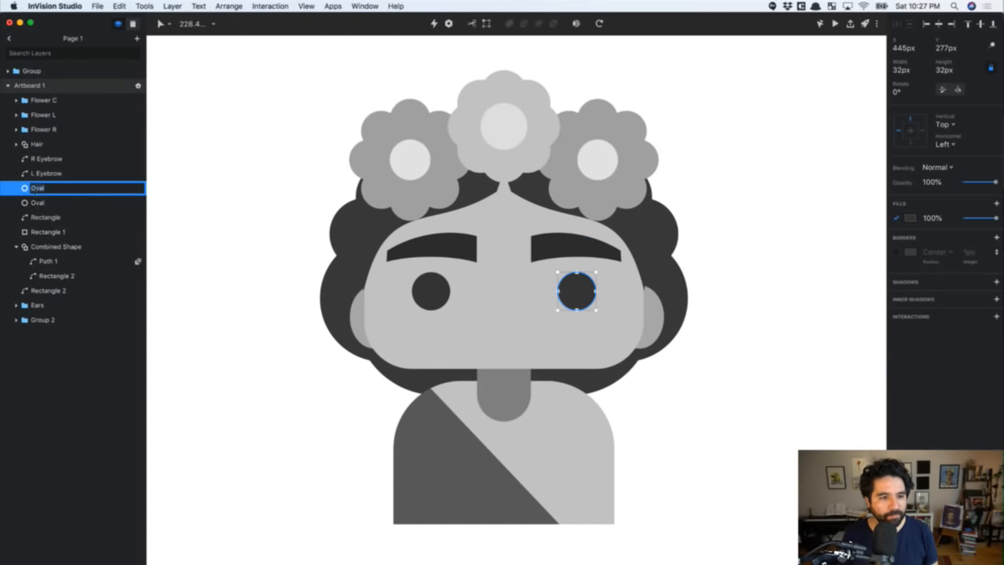
{"action": "type", "text": "R E"}
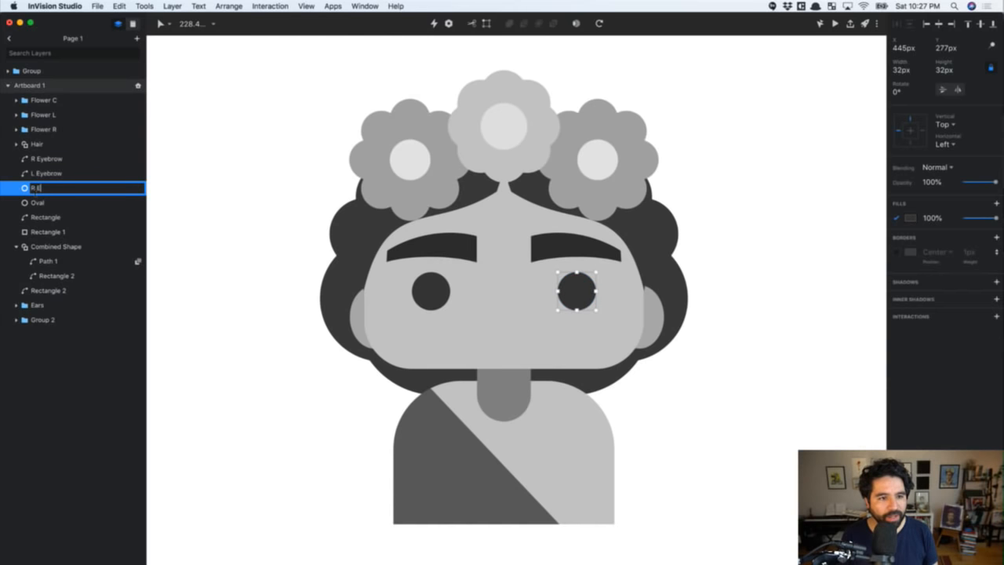
{"action": "type", "text": "ye"}
{"action": "key", "text": "Return"}
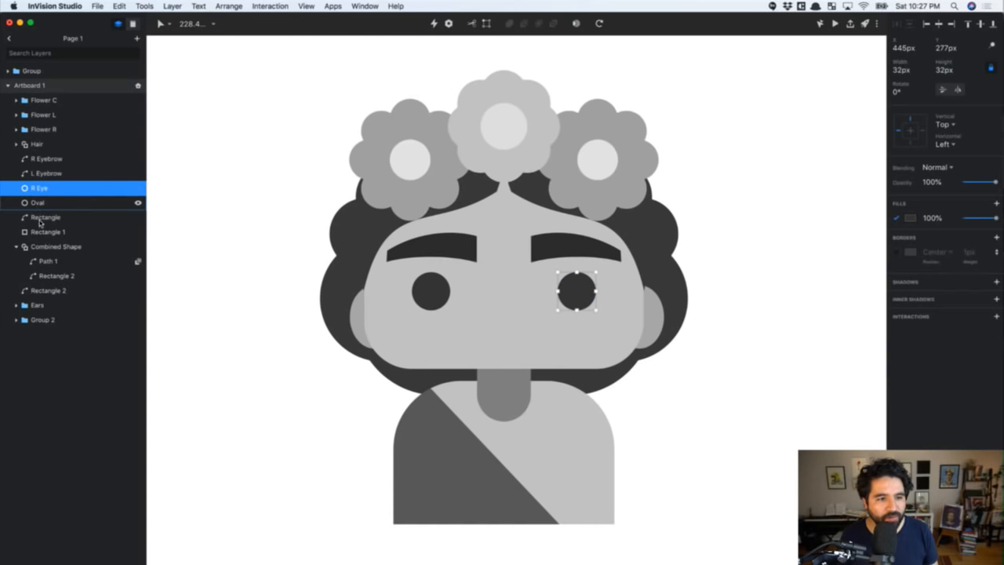
{"action": "double_click", "coordinate": [37, 203]}
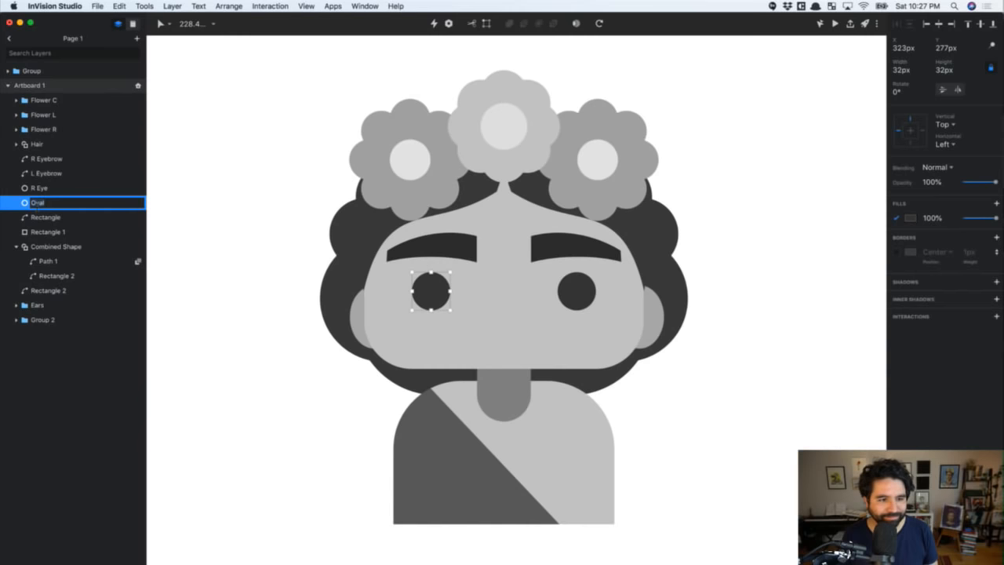
{"action": "type", "text": "L Eye"}
{"action": "key", "text": "Return"}
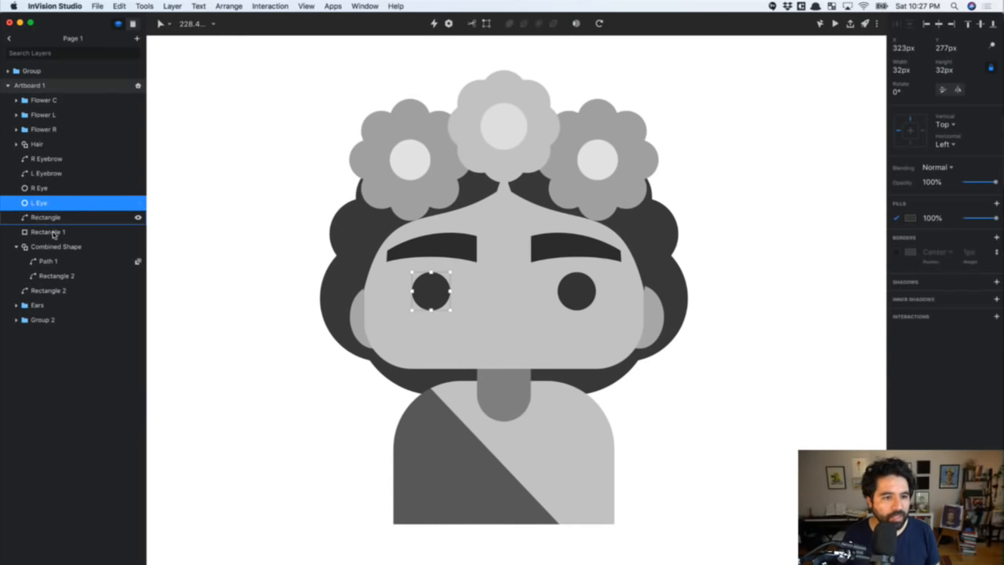
Rename the rectangle layer that forms the head as Face
{"action": "left_click", "coordinate": [51, 219]}
{"action": "double_click", "coordinate": [45, 220]}
{"action": "type", "text": "R"}
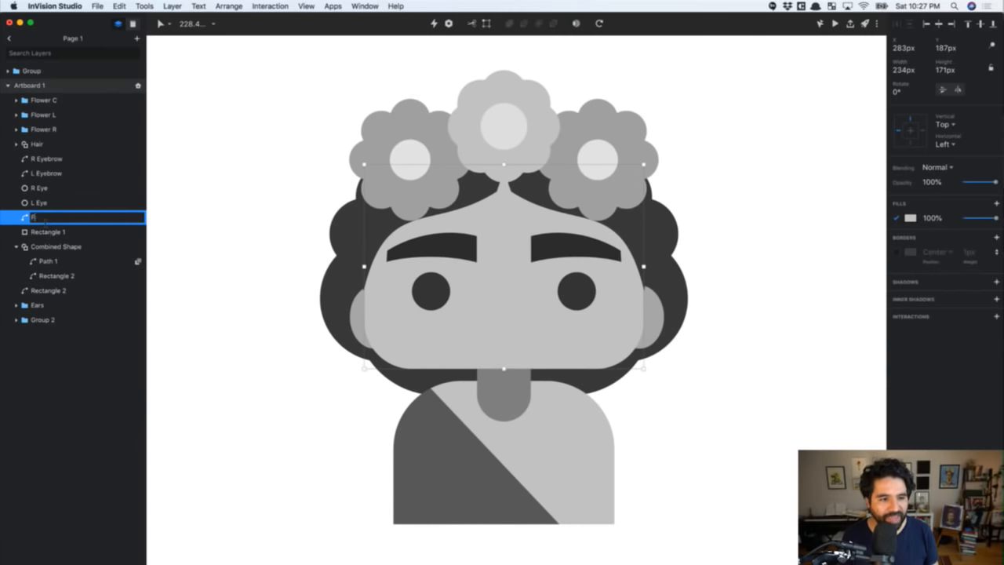
{"action": "type", "text": "ace"}
{"action": "key", "text": "Return"}
Rename the rounded rectangle layer below the face as Neck
{"action": "left_click", "coordinate": [48, 233]}
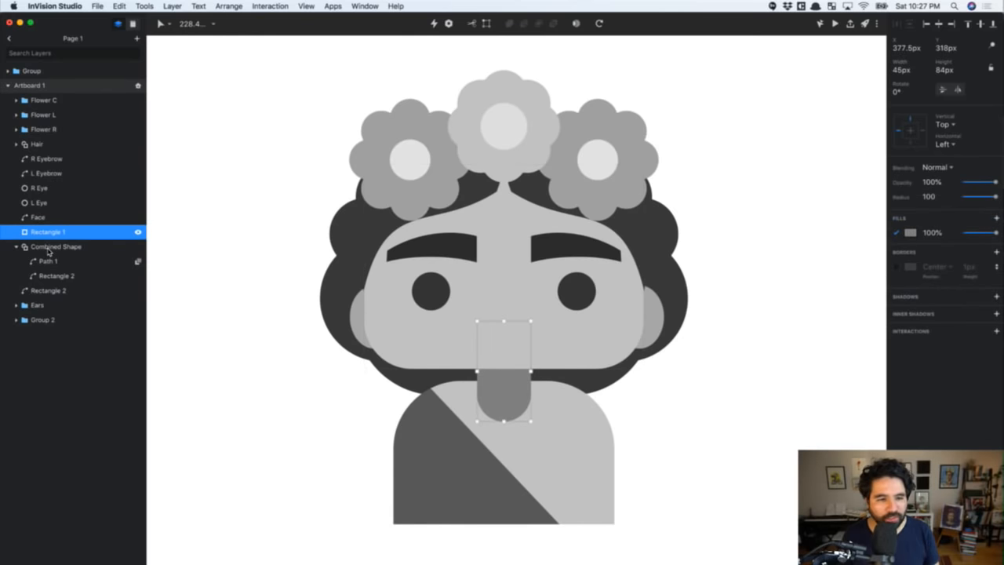
{"action": "key", "text": "super+r"}
{"action": "type", "text": "Neck"}
{"action": "key", "text": "Return"}
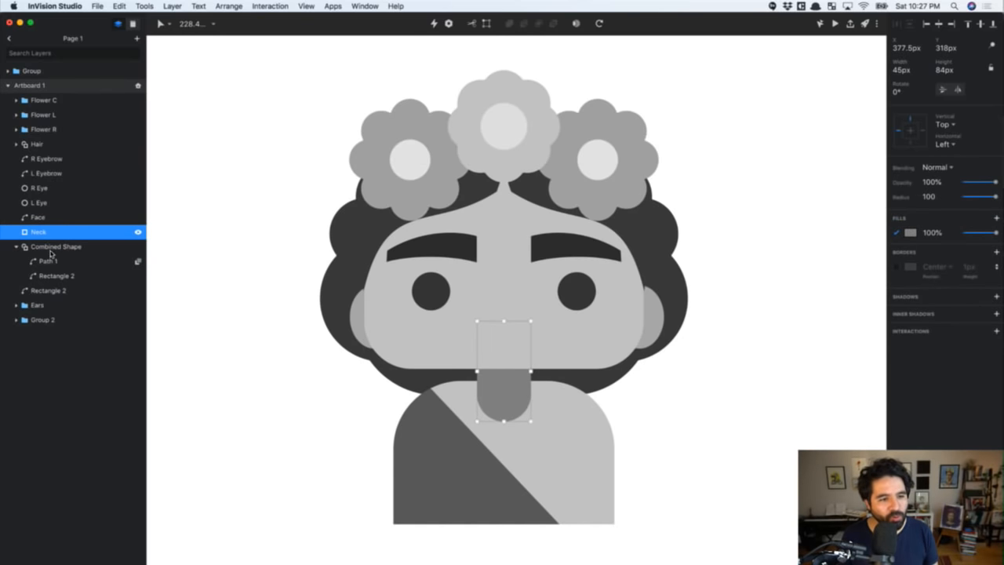
Collapse the combined shape of the dark diagonal garment and rename it as Clothe
{"action": "left_click", "coordinate": [51, 247]}
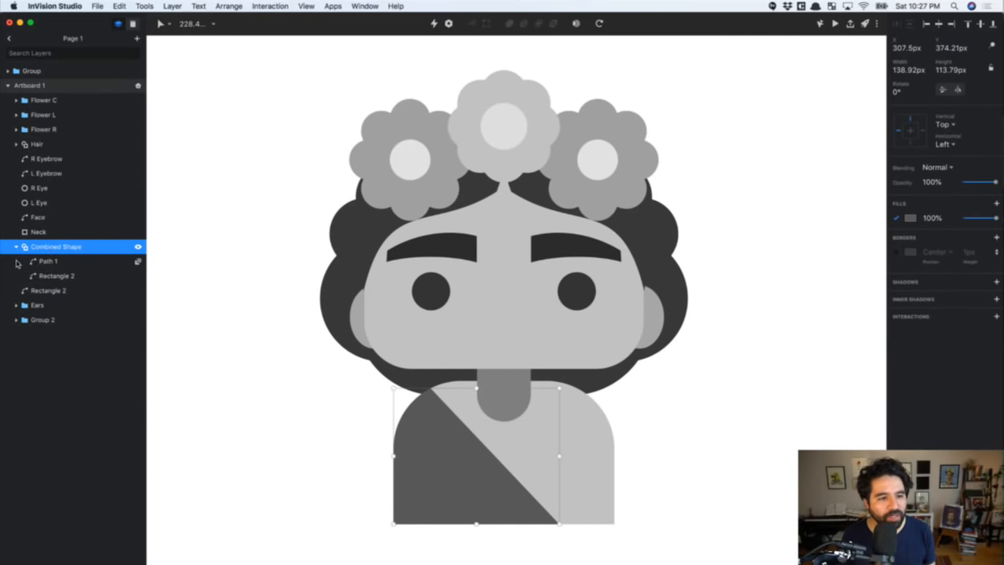
{"action": "left_click", "coordinate": [16, 247]}
{"action": "double_click", "coordinate": [58, 248]}
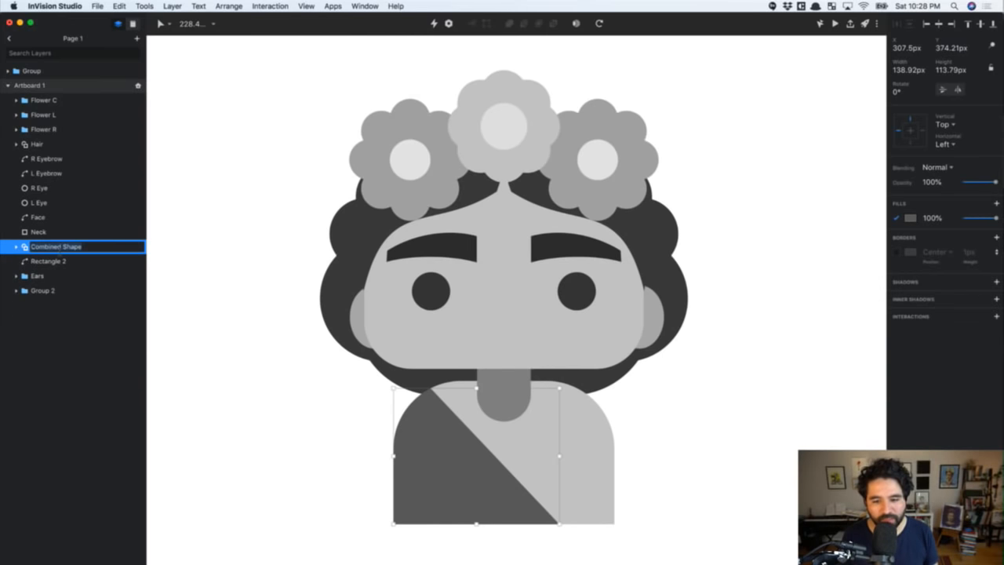
{"action": "type", "text": "C"}
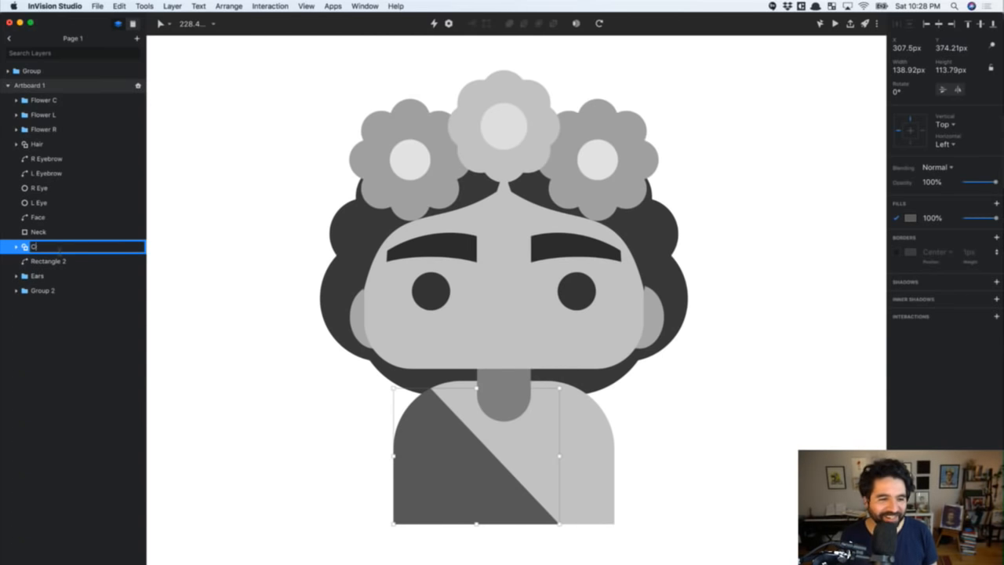
{"action": "type", "text": "lothe"}
{"action": "key", "text": "Return"}
Rename the torso's rectangle layer as Body
{"action": "left_click", "coordinate": [61, 262]}
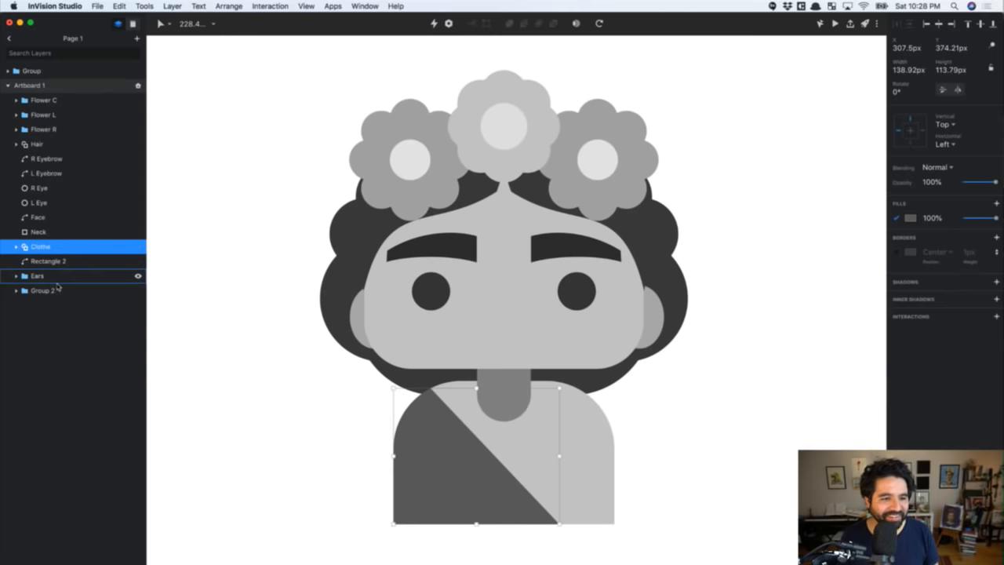
{"action": "double_click", "coordinate": [55, 263]}
{"action": "type", "text": "Body"}
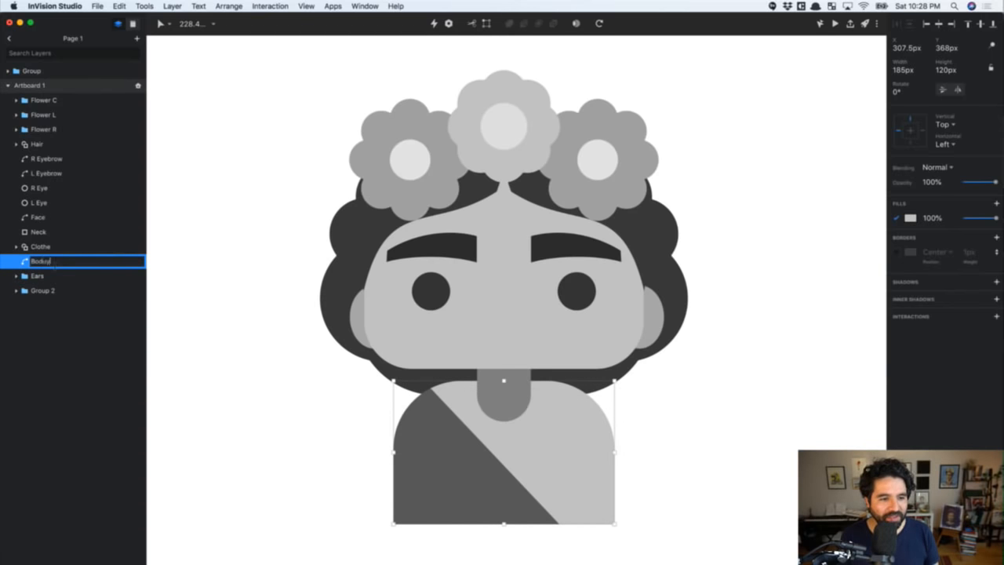
{"action": "key", "text": "Return"}
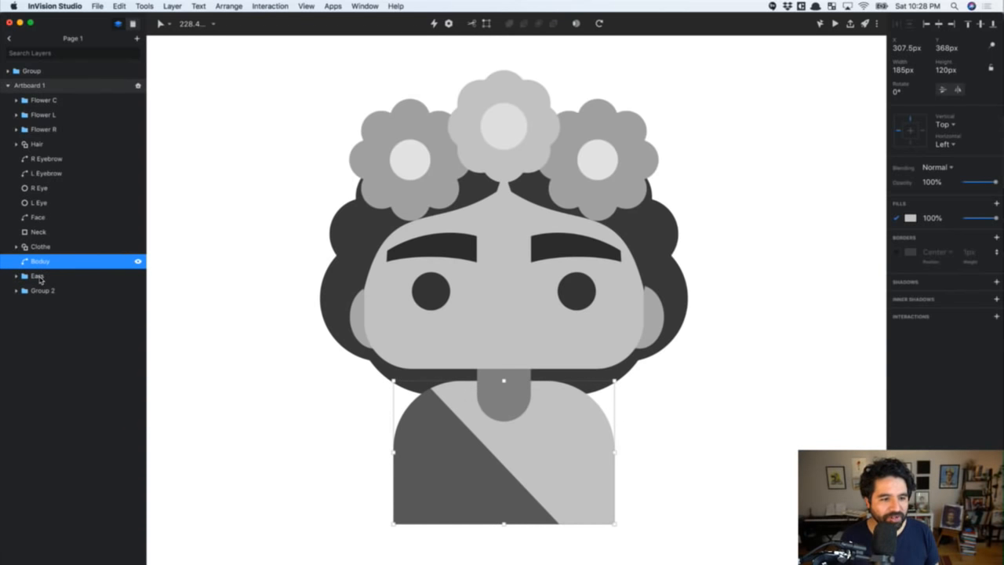
{"action": "double_click", "coordinate": [40, 267]}
{"action": "key", "text": "Right"}
{"action": "key", "text": "Return"}
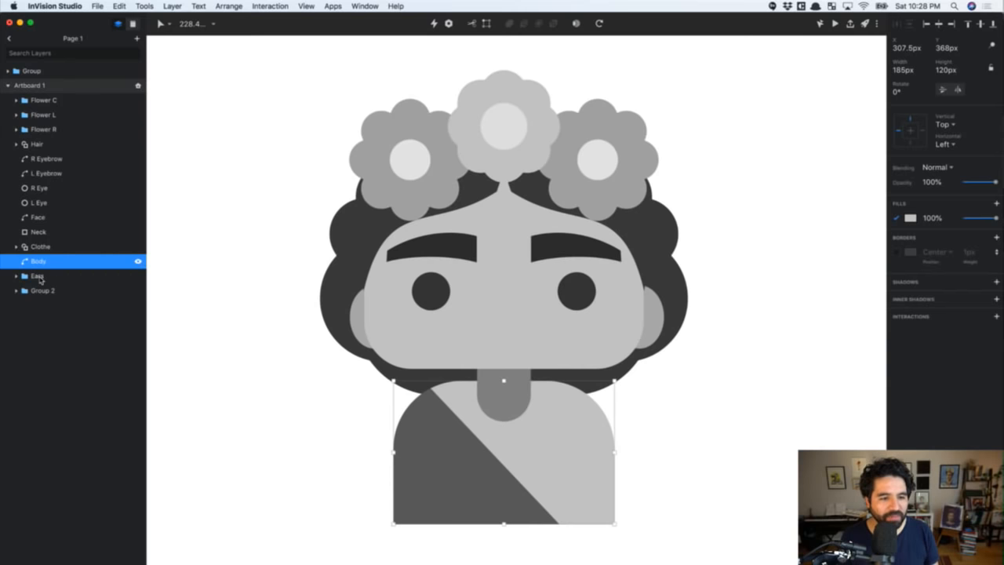
Rename the group of dark hair shapes at the back of the head as Hair Behind
{"action": "left_click", "coordinate": [44, 276]}
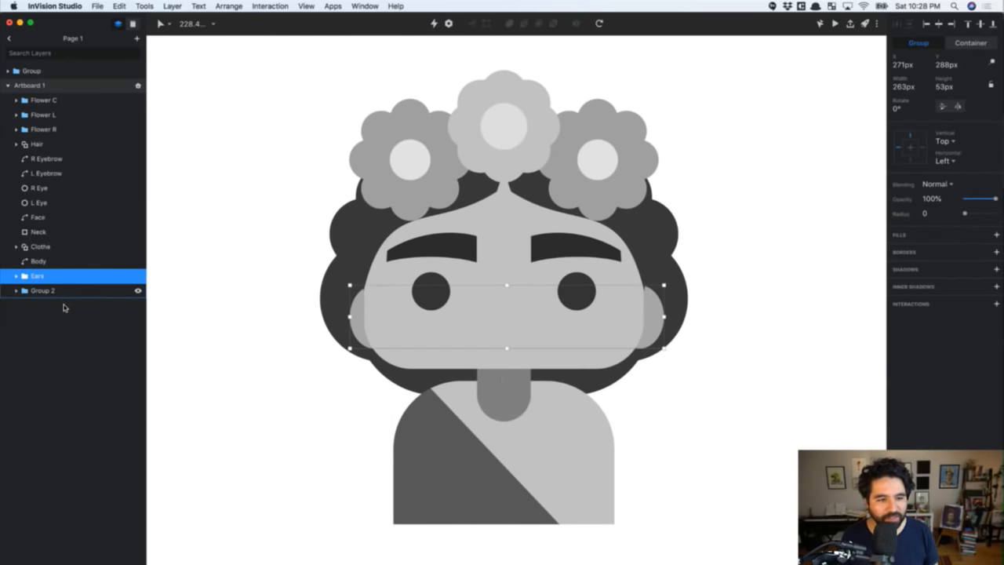
{"action": "left_click", "coordinate": [63, 303]}
{"action": "double_click", "coordinate": [45, 292]}
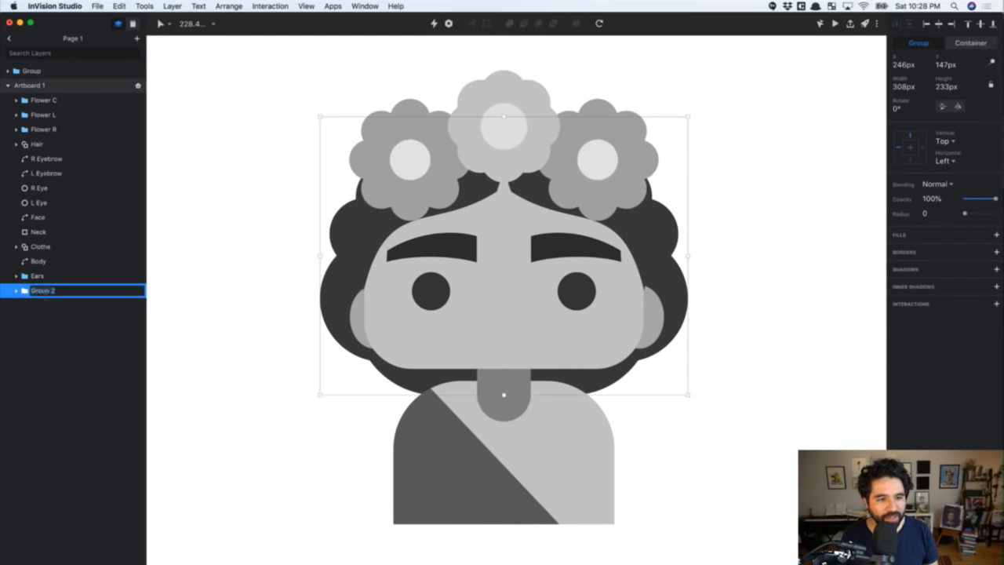
{"action": "type", "text": "Hair Beh"}
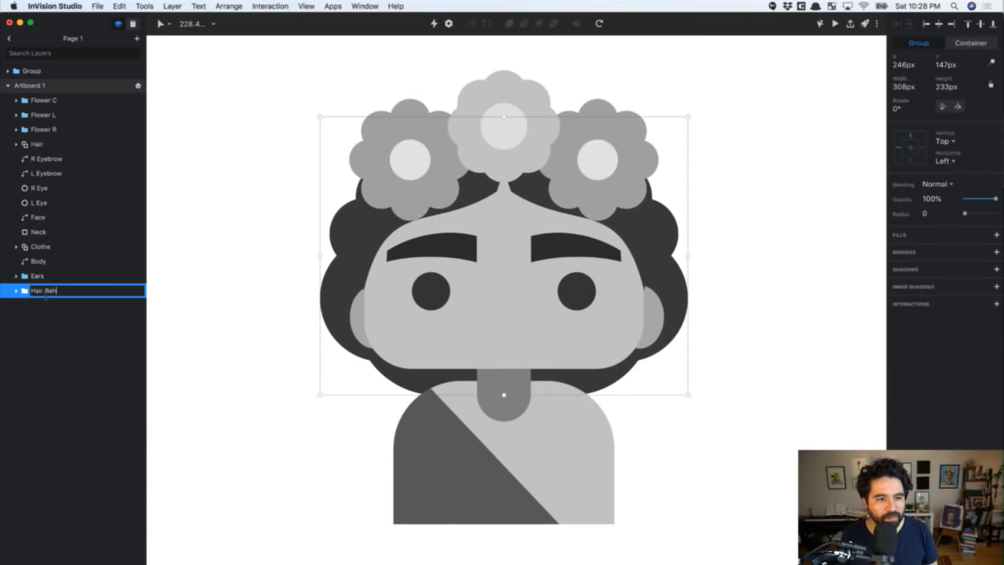
{"action": "key", "text": "Return"}
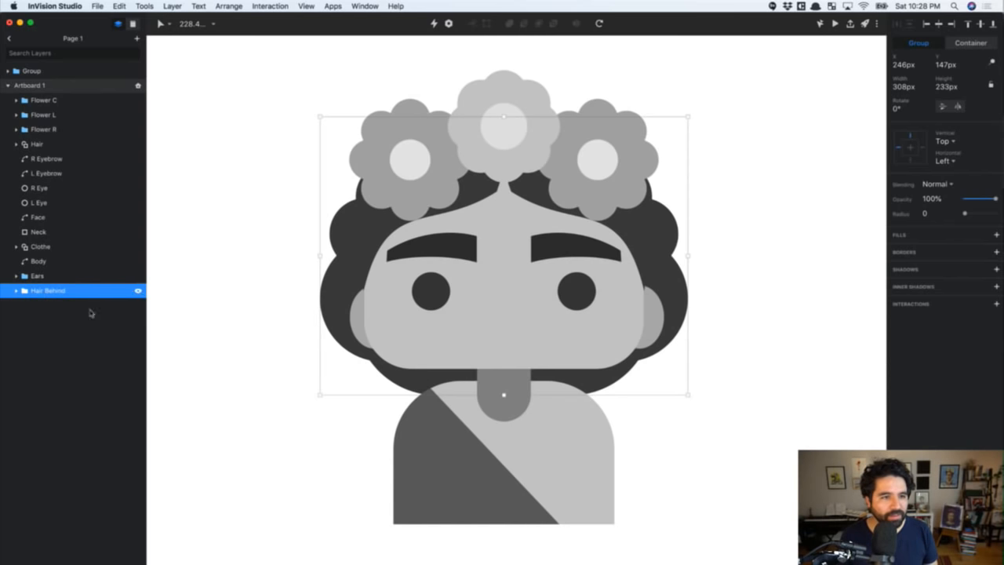
Delete the coloured reference portrait group that sits outside the artboard
{"action": "left_click", "coordinate": [61, 73]}
{"action": "key", "text": "super+1"}
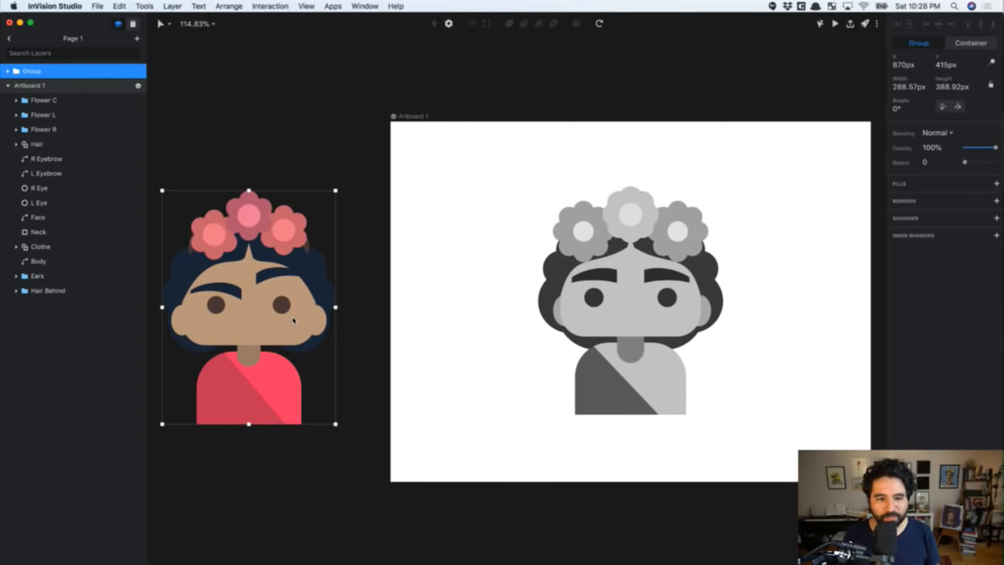
{"action": "key", "text": "Delete"}
{"action": "left_click_drag", "start_coordinate": [503, 164], "coordinate": [766, 472]}
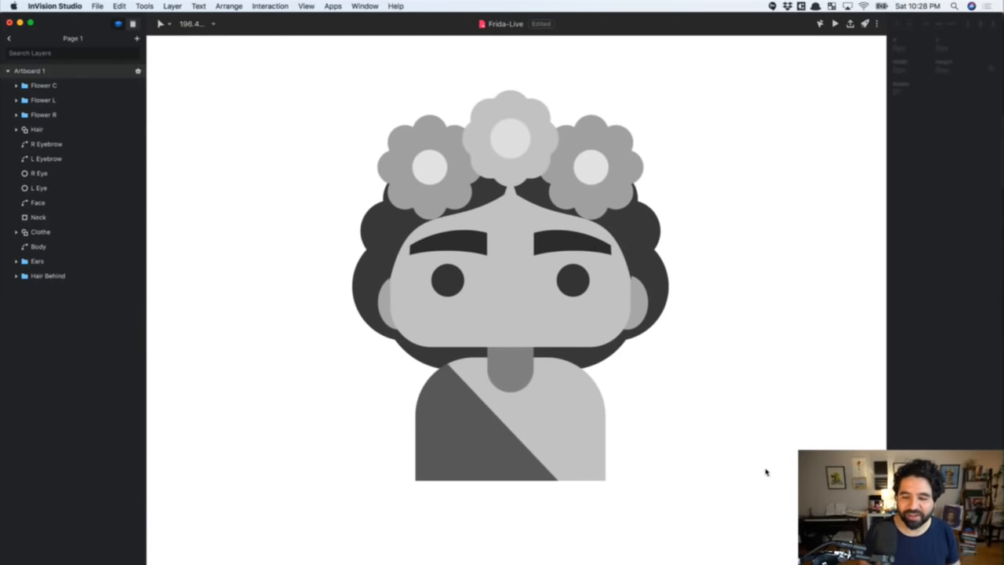
Select all the head parts together, from the flowers to Hair Behind but without neck, clothe and body, and nudge them down 2 px
{"action": "left_click", "coordinate": [63, 202]}
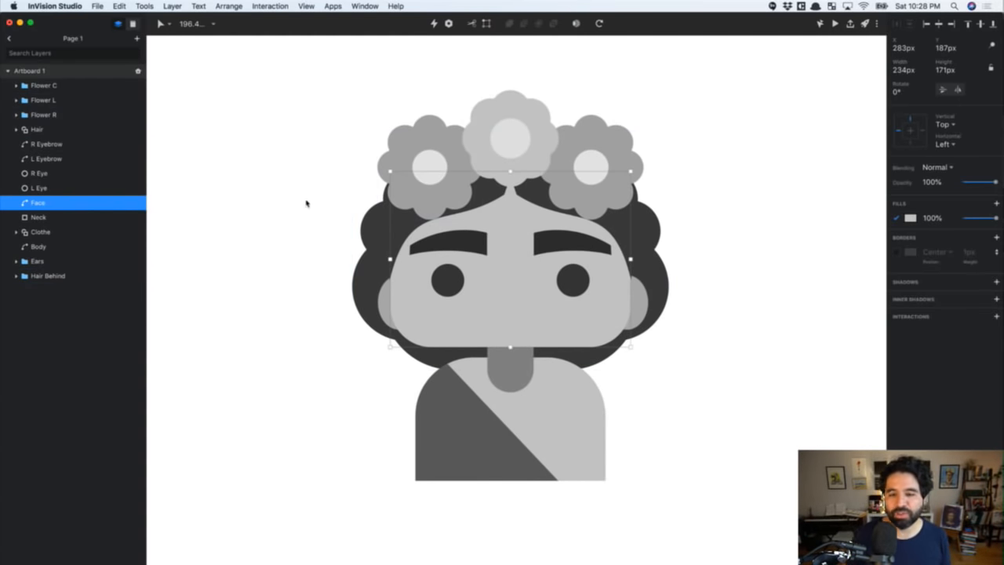
{"action": "left_click_drag", "start_coordinate": [276, 147], "coordinate": [713, 315]}
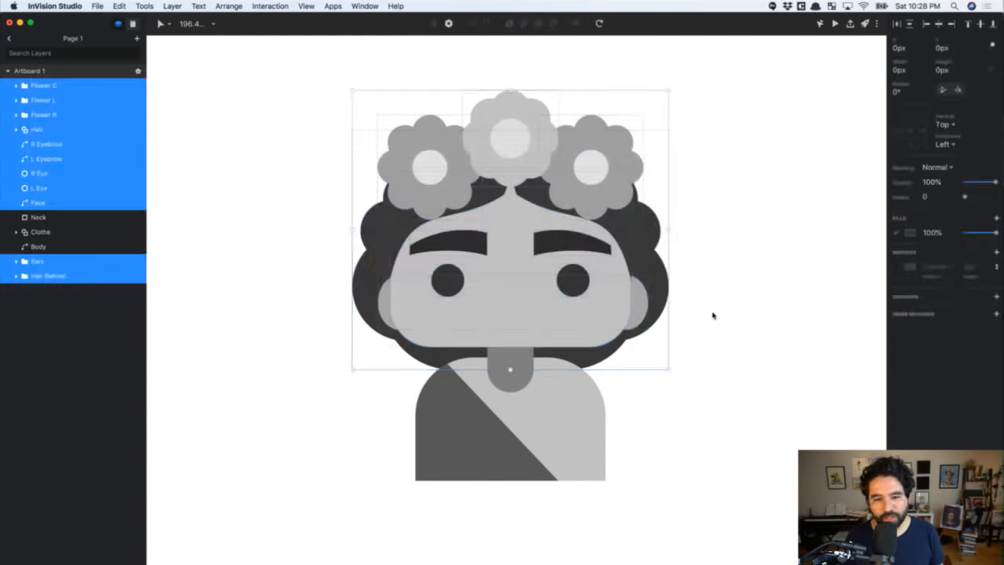
{"action": "key", "text": "shift+Down"}
{"action": "key", "text": "shift+Up"}
{"action": "key", "text": "Down"}
{"action": "key", "text": "Down"}
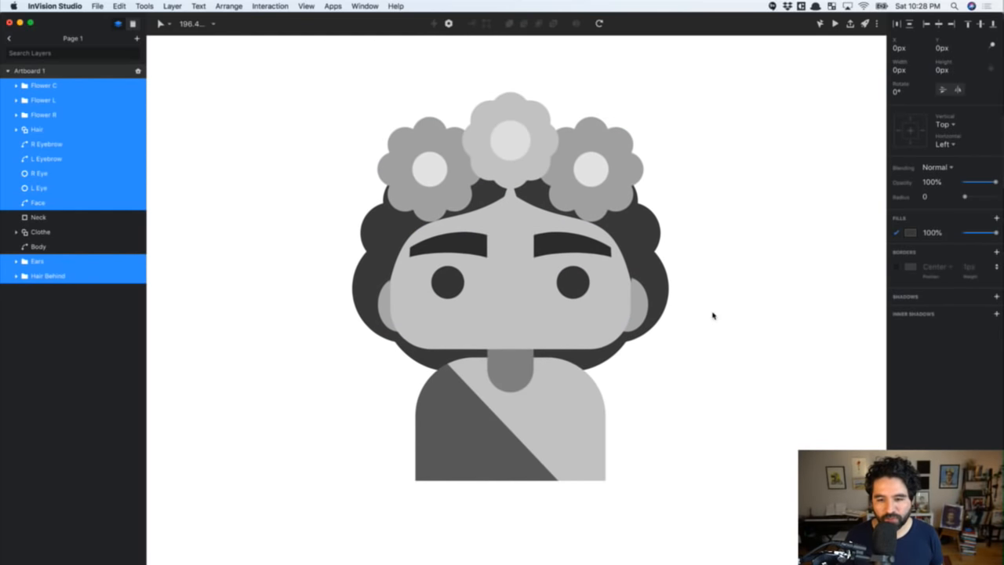
{"action": "key", "text": "Escape"}
Switch to the YouTube live dashboard in Chrome, widen its window and pop out the live chat
{"action": "mouse_move", "coordinate": [345, 562]}
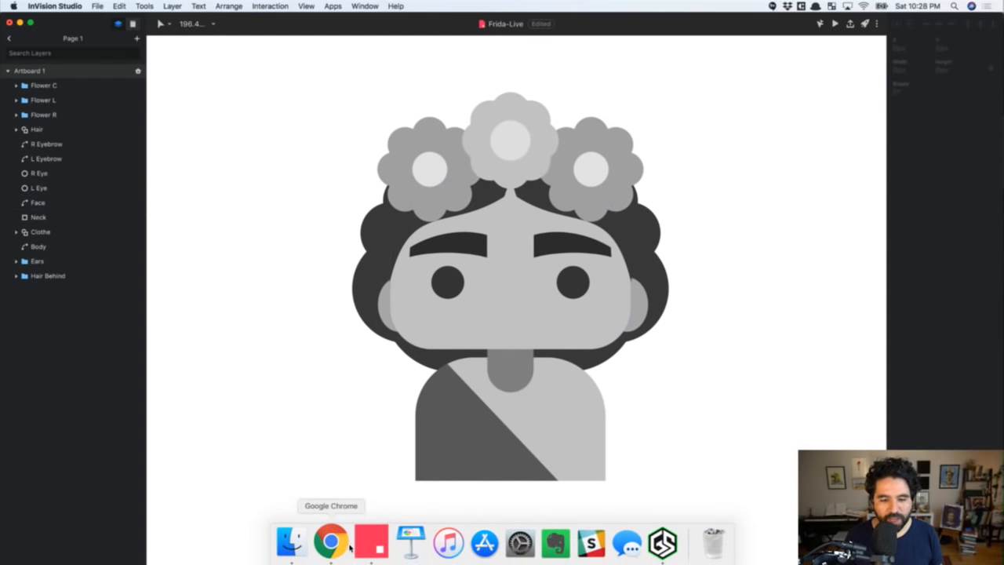
{"action": "right_click", "coordinate": [331, 541]}
{"action": "left_click", "coordinate": [382, 421]}
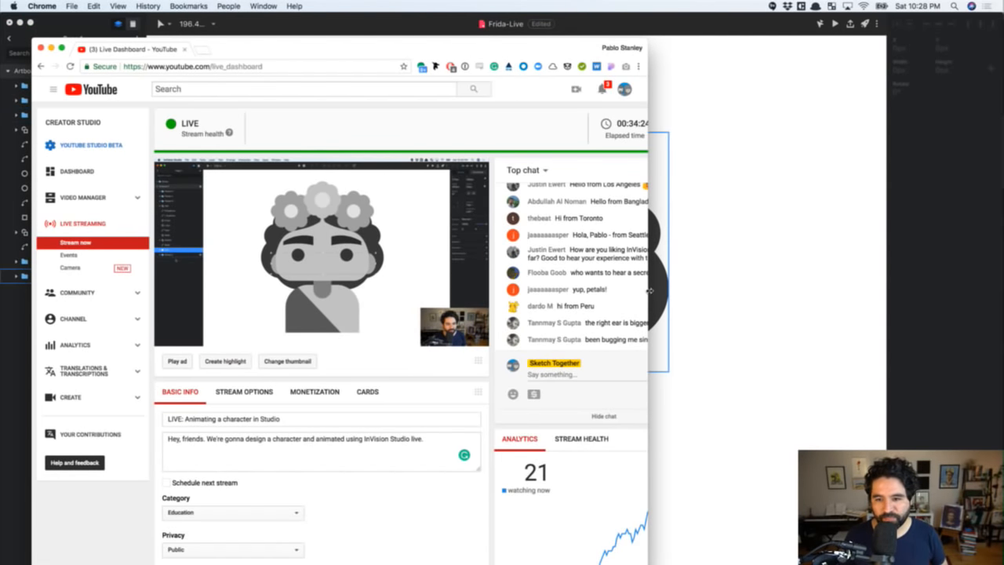
{"action": "left_click_drag", "start_coordinate": [648, 287], "coordinate": [781, 285]}
{"action": "left_click", "coordinate": [703, 173]}
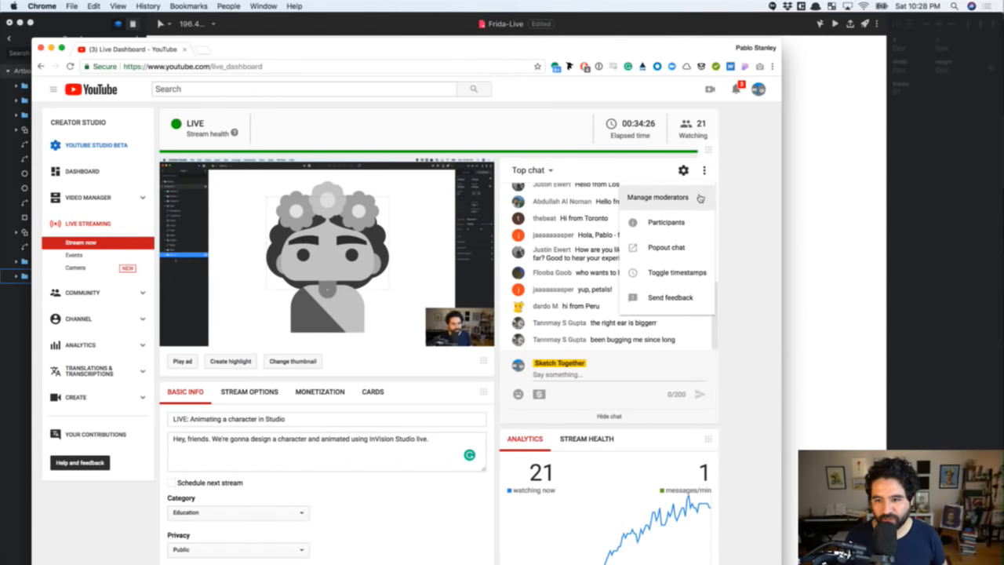
{"action": "left_click", "coordinate": [681, 246]}
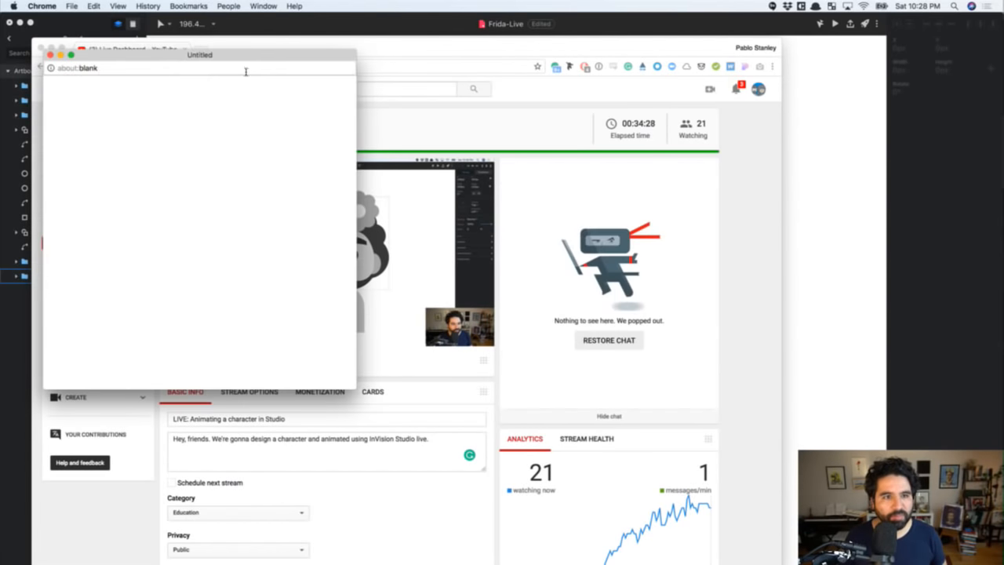
Bring only the popped-out live chat window in front of the InVision Studio portrait
{"action": "left_click", "coordinate": [380, 49]}
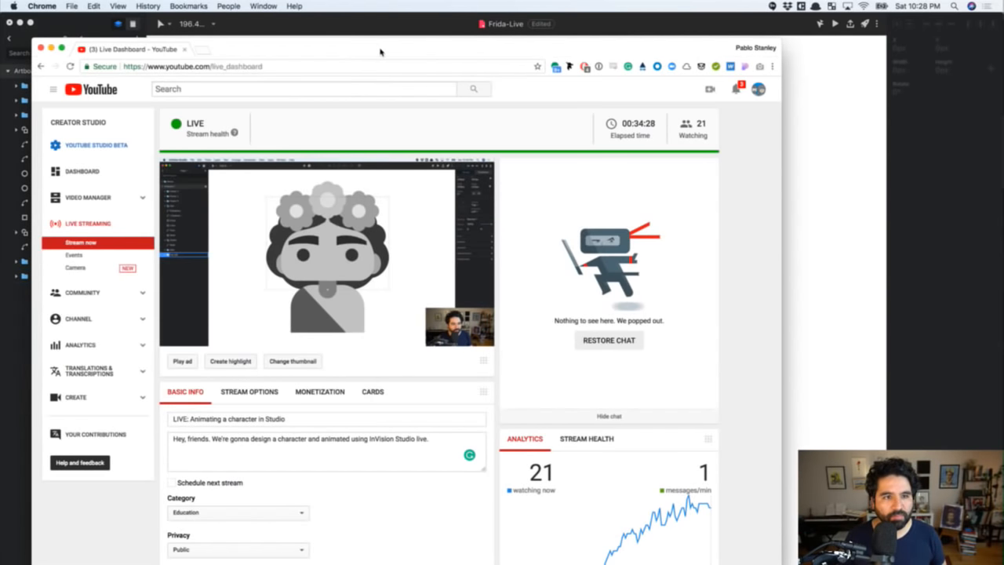
{"action": "left_click", "coordinate": [312, 31]}
{"action": "mouse_move", "coordinate": [330, 549]}
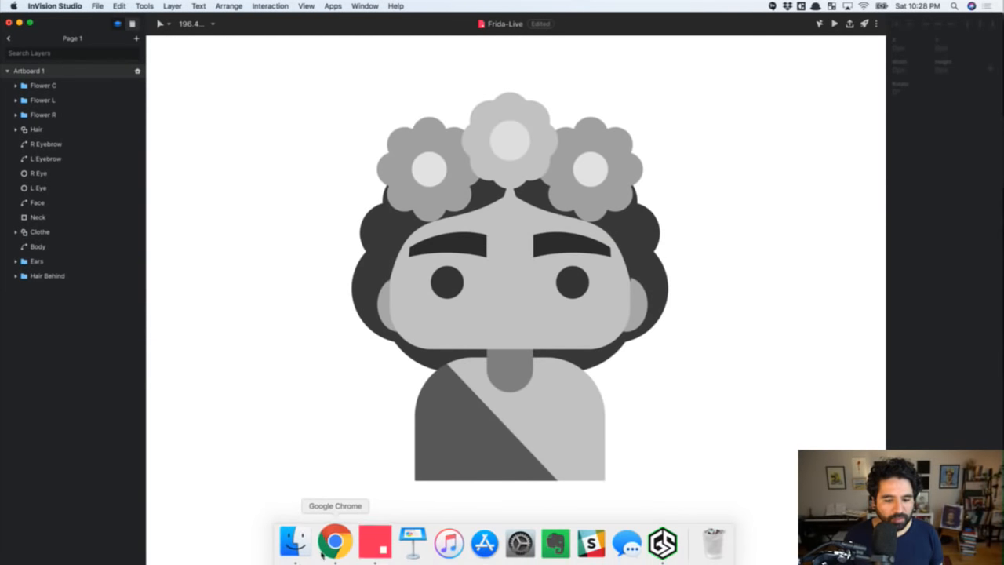
{"action": "mouse_move", "coordinate": [335, 541]}
{"action": "left_mouse_down"}
{"action": "mouse_move", "coordinate": [374, 403]}
{"action": "mouse_move", "coordinate": [343, 548]}
{"action": "mouse_move", "coordinate": [335, 544]}
{"action": "left_mouse_up"}
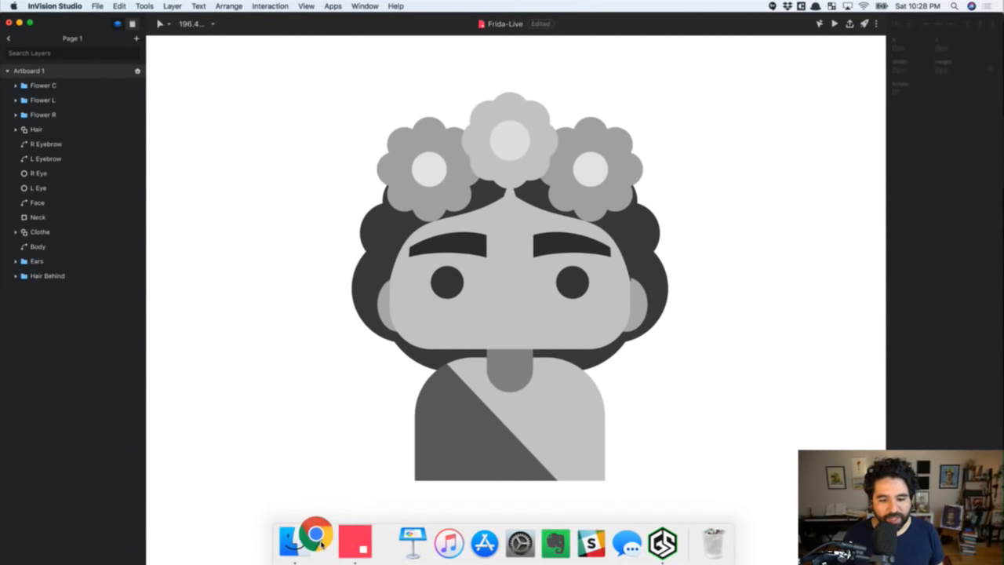
{"action": "right_click", "coordinate": [334, 543]}
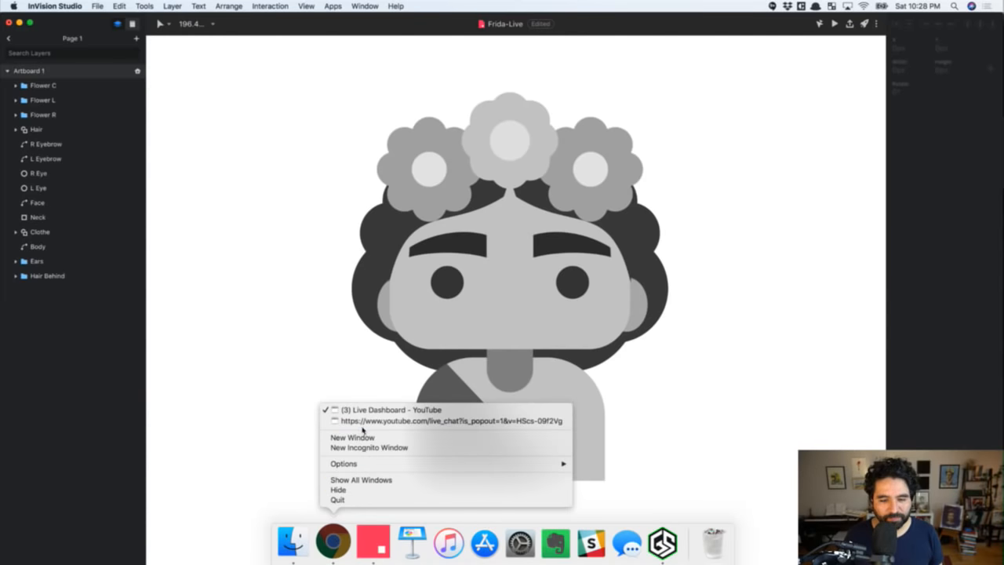
{"action": "left_click", "coordinate": [365, 421]}
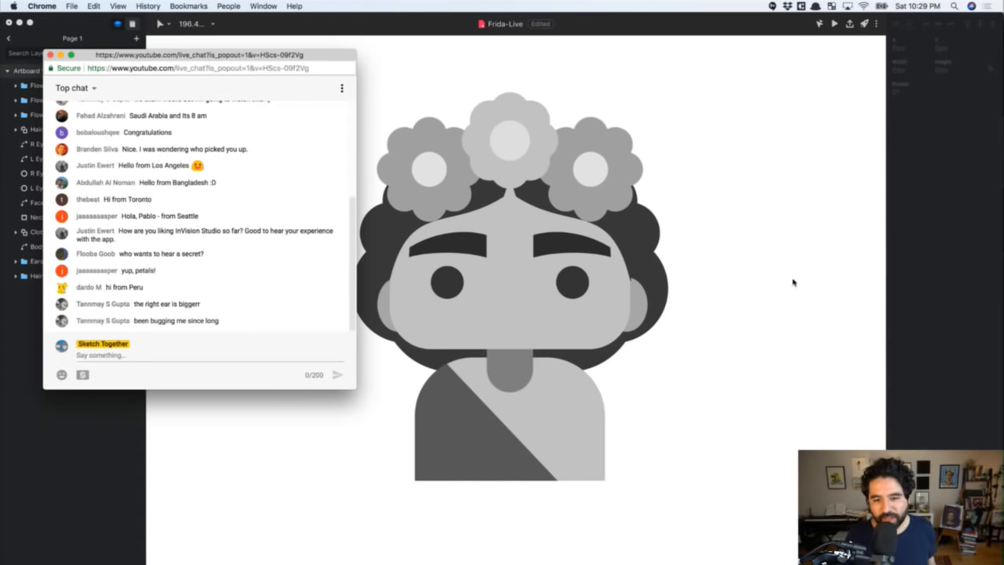
Return to InVision Studio and centre the Ears group horizontally on the artboard
{"action": "left_click", "coordinate": [733, 297]}
{"action": "left_click", "coordinate": [642, 317]}
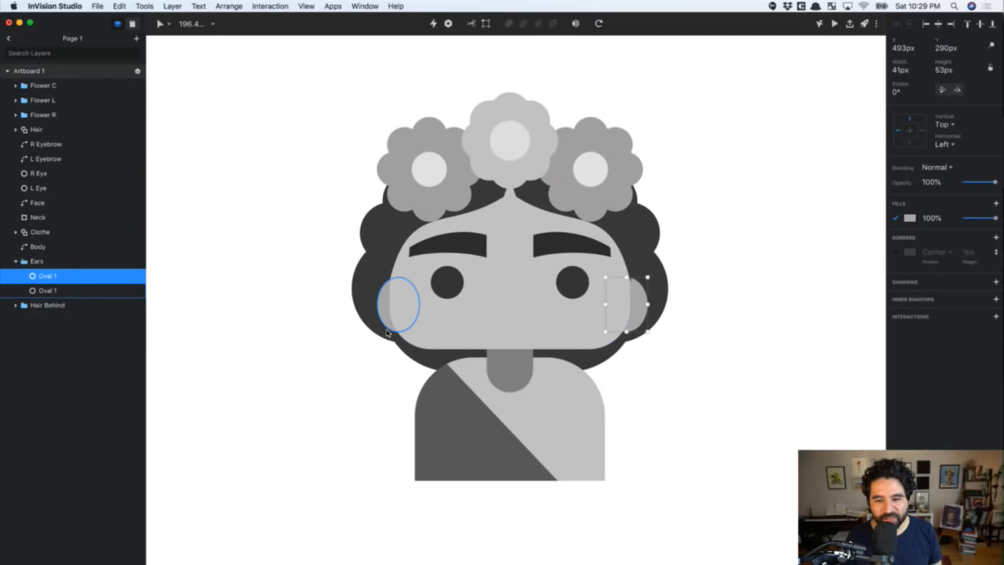
{"action": "left_click", "coordinate": [387, 333]}
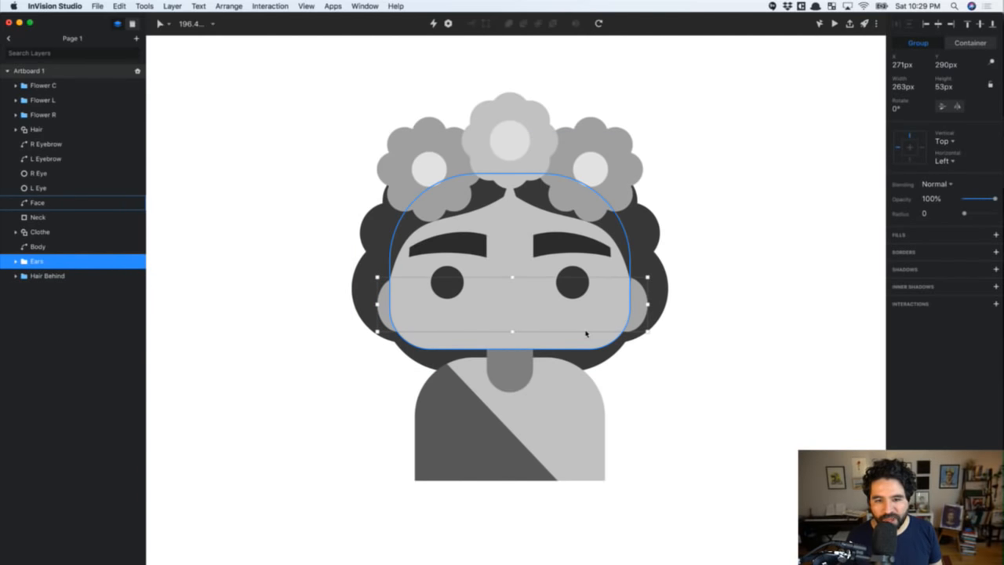
{"action": "left_click", "coordinate": [939, 25]}
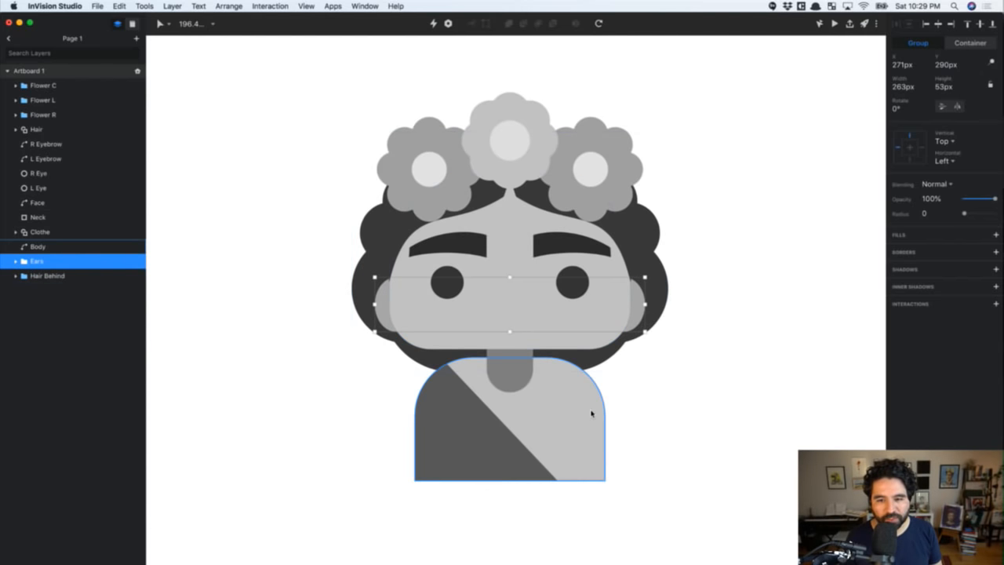
Switch to Chrome and move the live dashboard window clear of the portrait, keeping the chat window beside it
{"action": "key", "text": "super+Tab"}
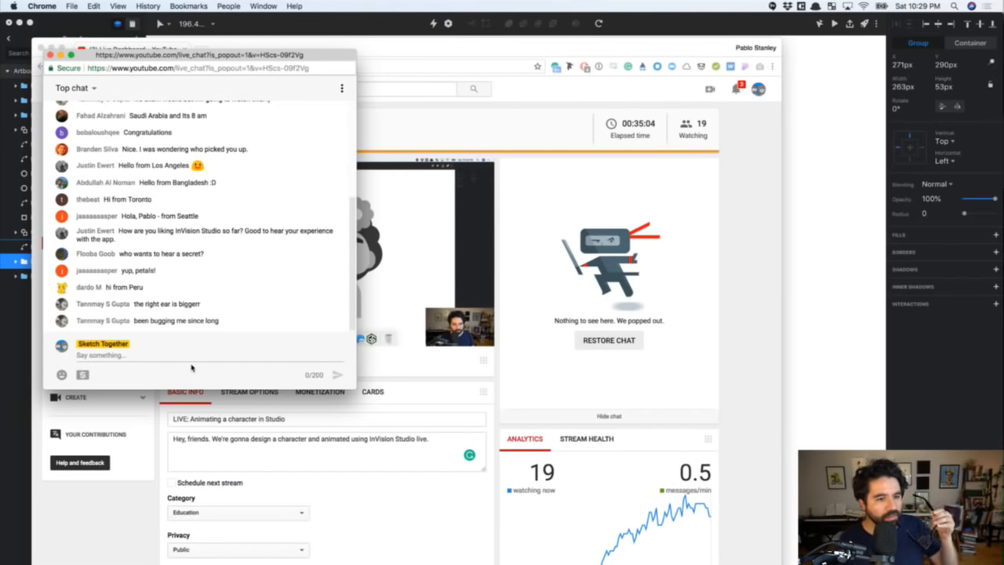
{"action": "left_click", "coordinate": [152, 355]}
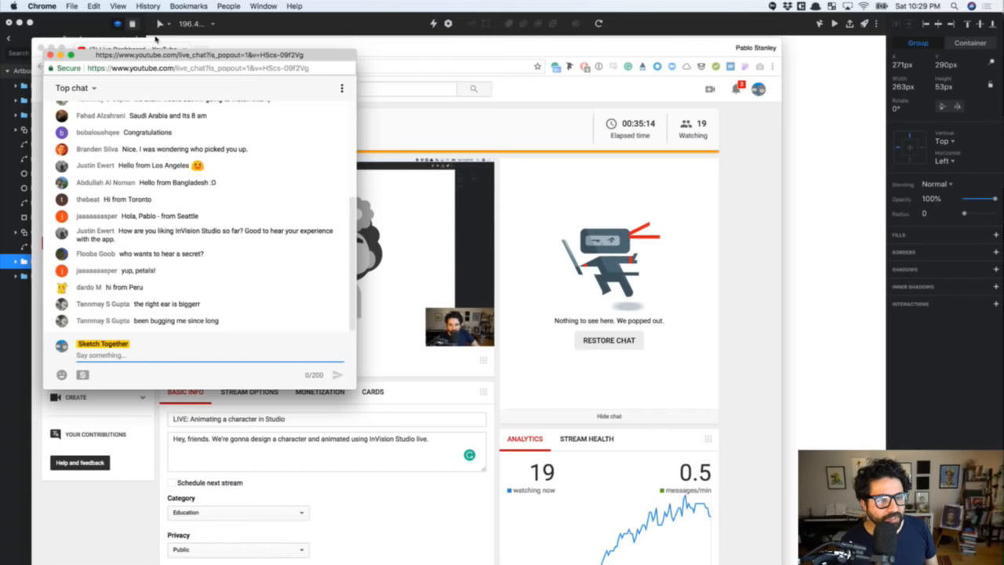
{"action": "left_click_drag", "start_coordinate": [425, 39], "coordinate": [631, 471]}
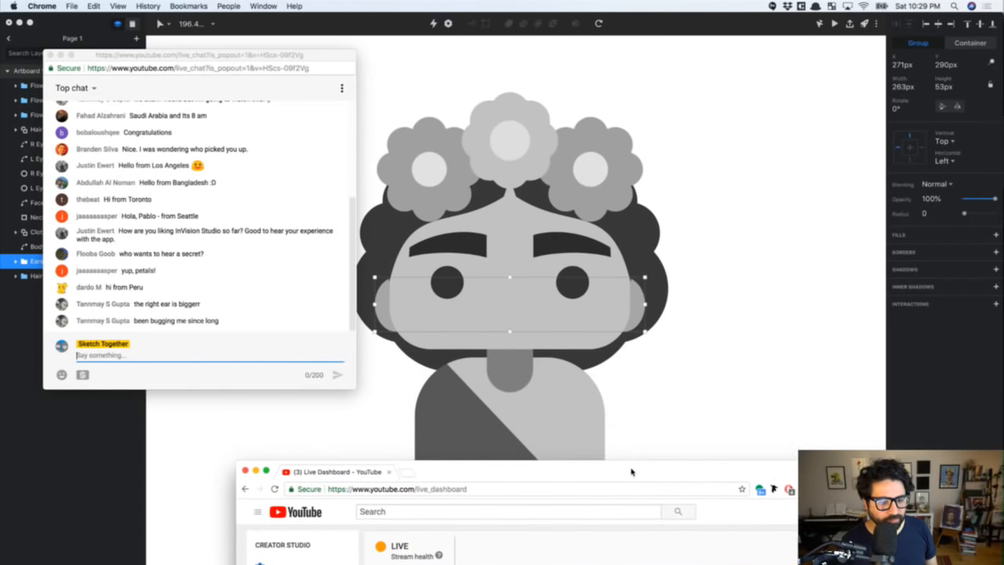
{"action": "left_click", "coordinate": [230, 355]}
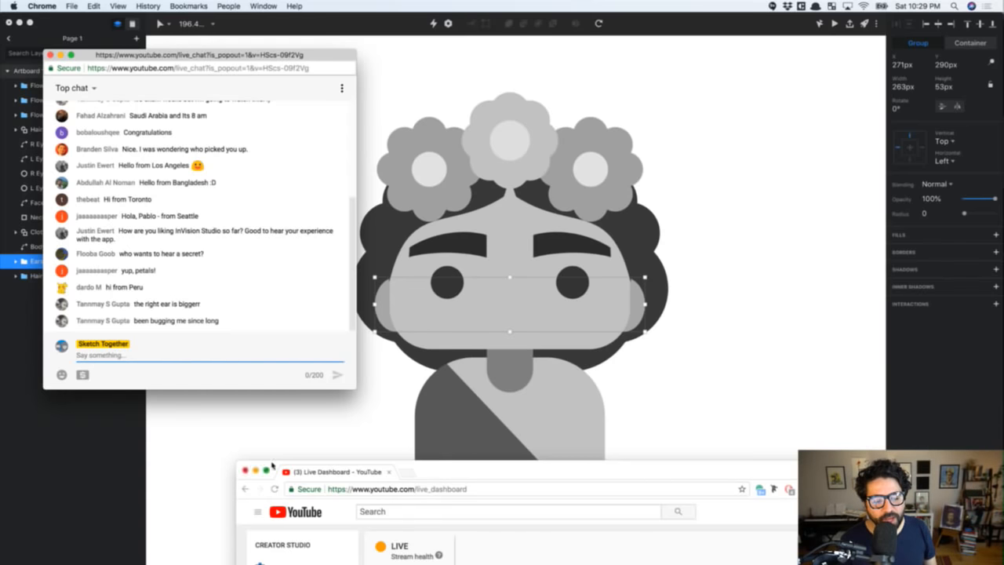
{"action": "left_click_drag", "start_coordinate": [272, 465], "coordinate": [516, 363]}
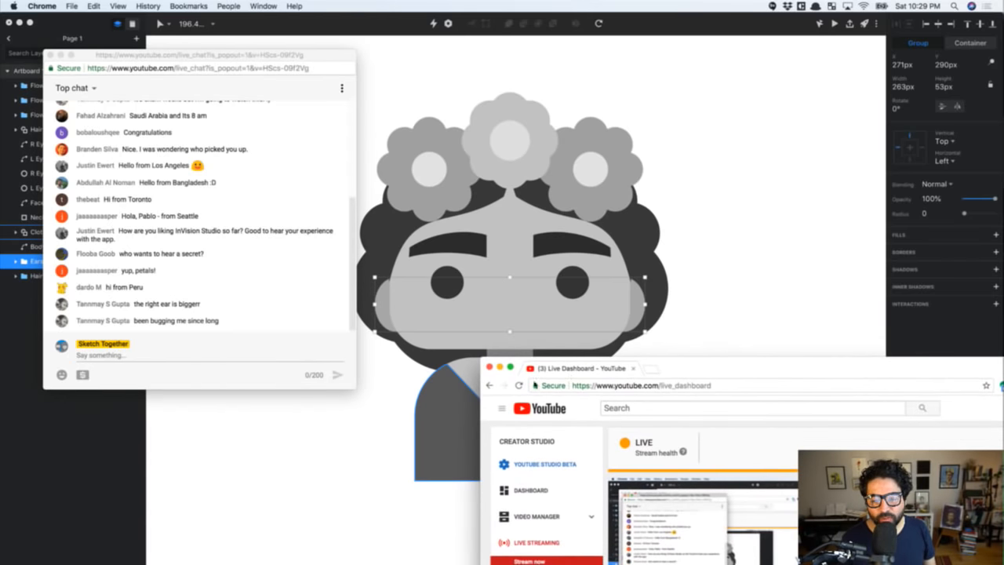
{"action": "left_click_drag", "start_coordinate": [481, 408], "coordinate": [799, 404]}
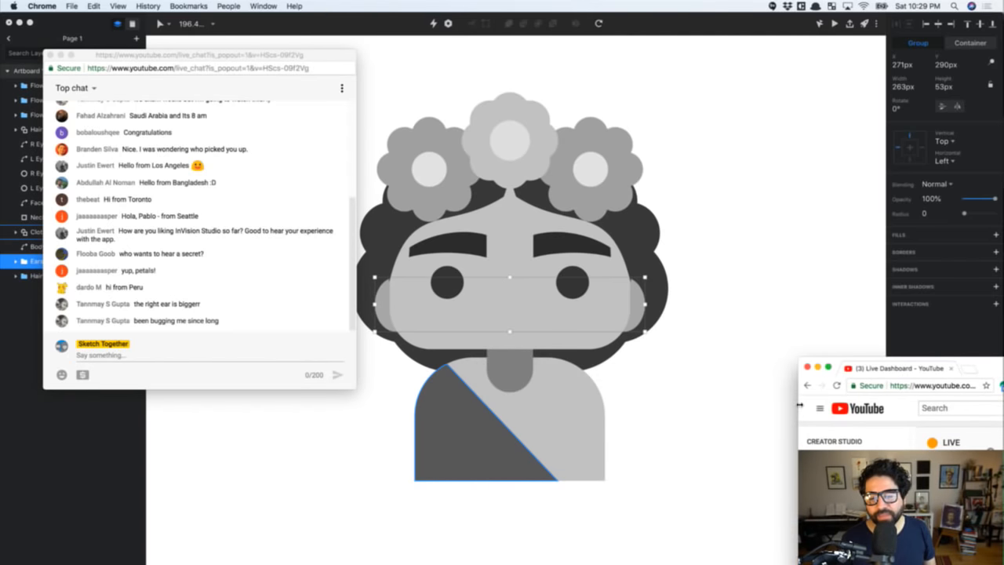
{"action": "left_click_drag", "start_coordinate": [990, 363], "coordinate": [926, 416]}
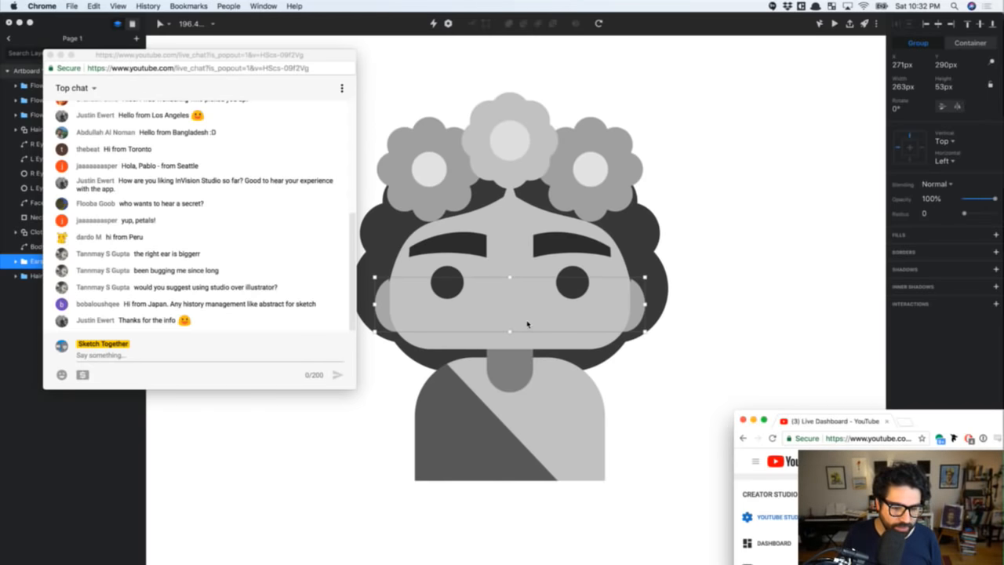
Switch back to InVision Studio and deselect the Ears group
{"action": "key", "text": "super+Tab"}
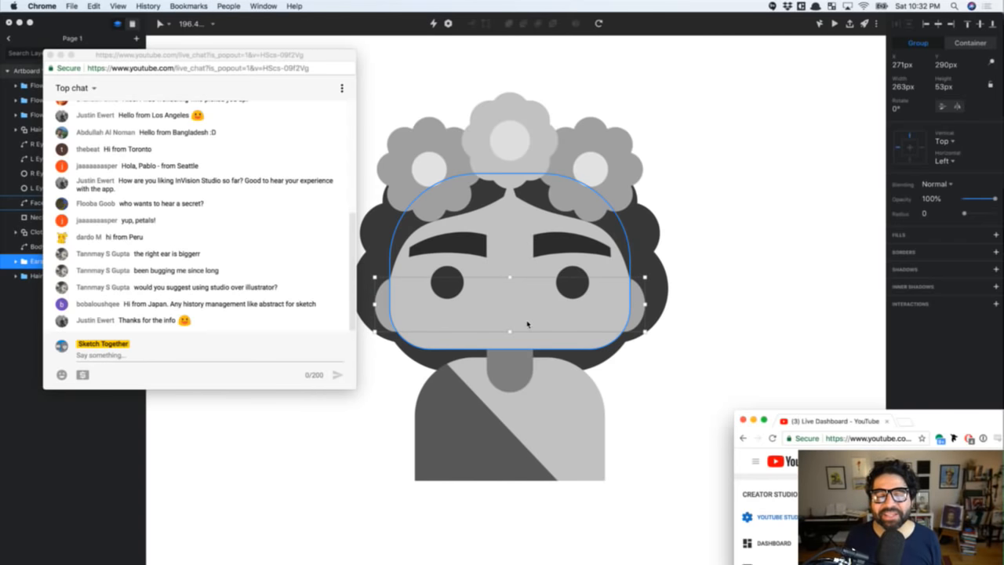
{"action": "key", "text": "super+Tab"}
{"action": "key", "text": "super+Tab"}
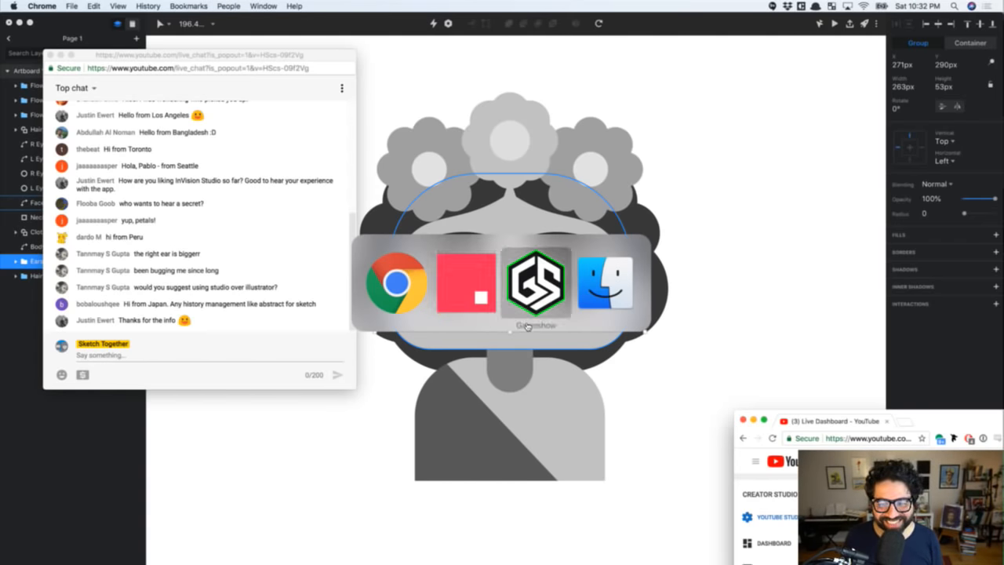
{"action": "key", "text": "super+Tab"}
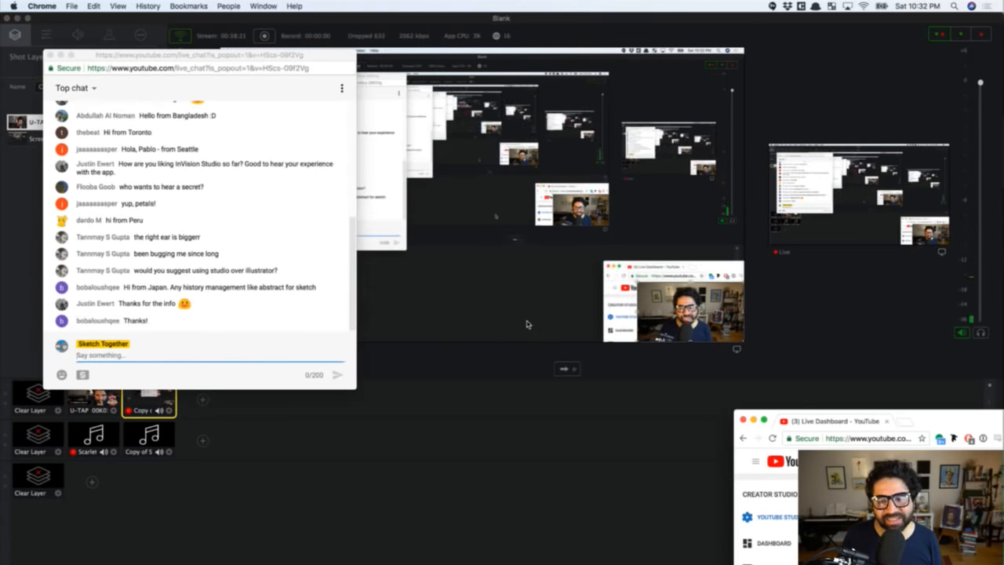
{"action": "key", "text": "super+Tab"}
{"action": "key", "text": "super+Tab"}
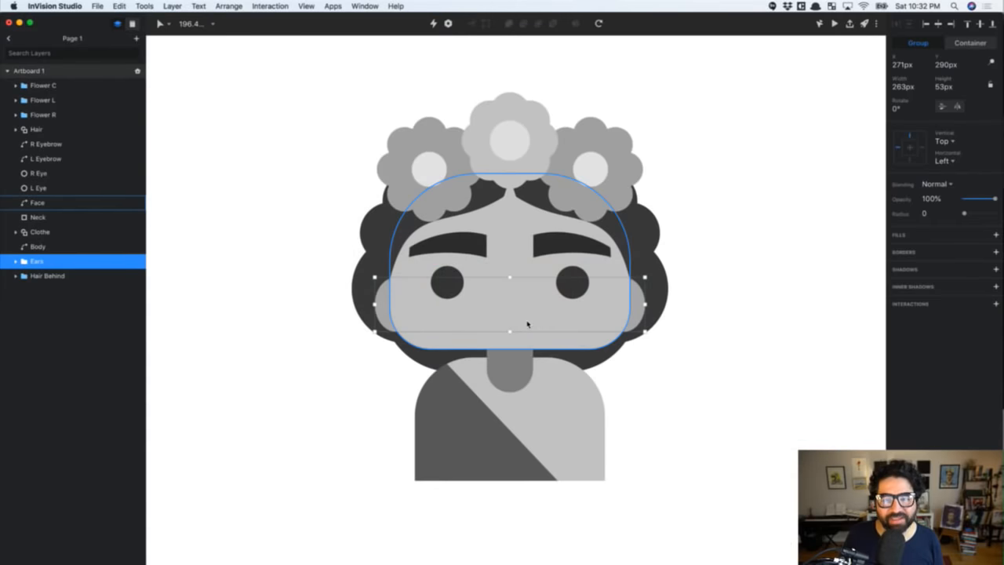
{"action": "left_click", "coordinate": [760, 168]}
Switch to Chrome and open a new tab in the live dashboard window
{"action": "mouse_move", "coordinate": [619, 549]}
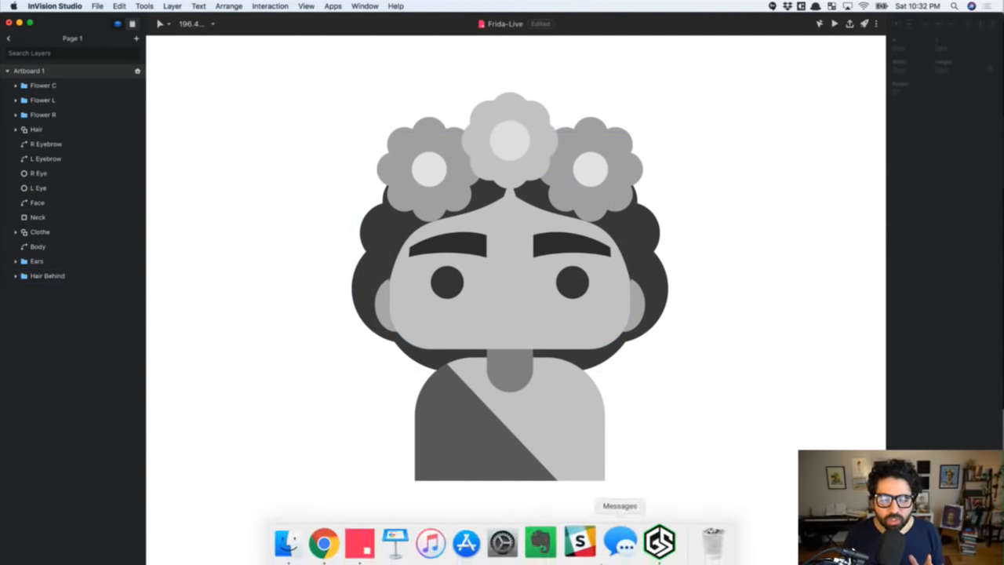
{"action": "left_click", "coordinate": [333, 541]}
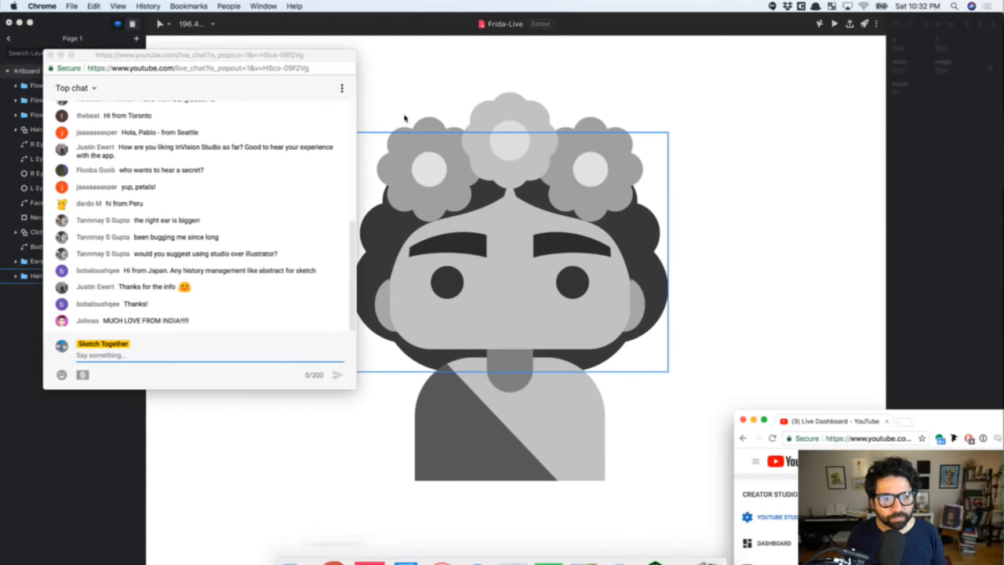
{"action": "left_click", "coordinate": [909, 422]}
{"action": "left_click_drag", "start_coordinate": [935, 417], "coordinate": [885, 374]}
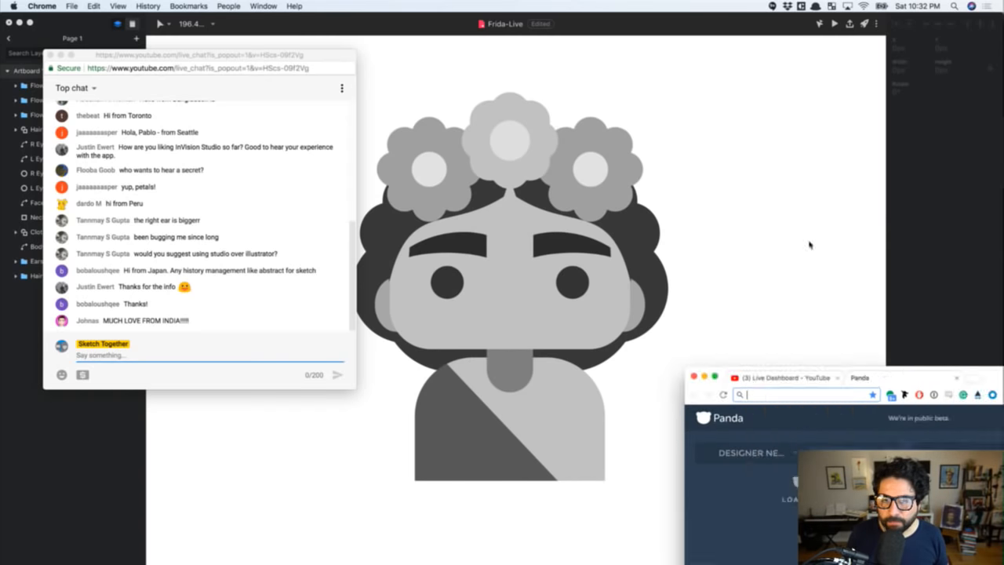
Arrange the browser and live chat windows side by side, with a narrow chat and the browser filling the remaining width
{"action": "left_click_drag", "start_coordinate": [809, 245], "coordinate": [36, 160]}
{"action": "left_click_drag", "start_coordinate": [501, 79], "coordinate": [313, 98]}
{"action": "left_click_drag", "start_coordinate": [346, 54], "coordinate": [1003, 212]}
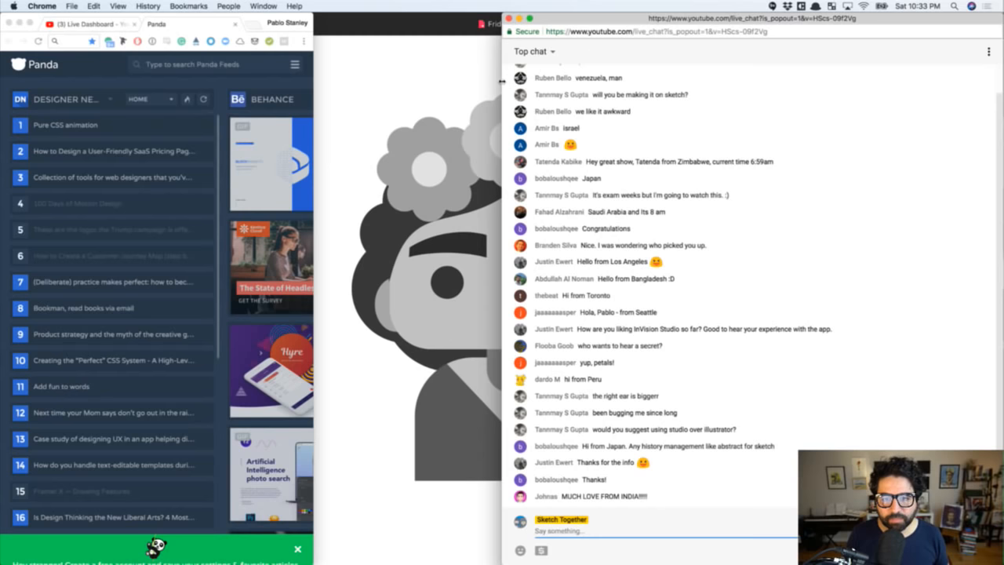
{"action": "left_click_drag", "start_coordinate": [602, 87], "coordinate": [720, 87]}
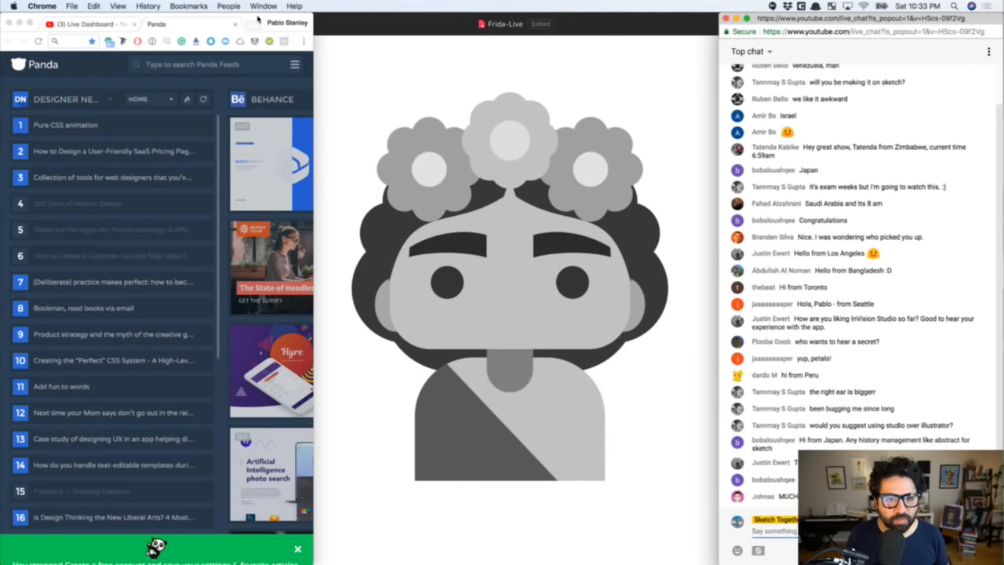
{"action": "left_click_drag", "start_coordinate": [313, 75], "coordinate": [715, 225]}
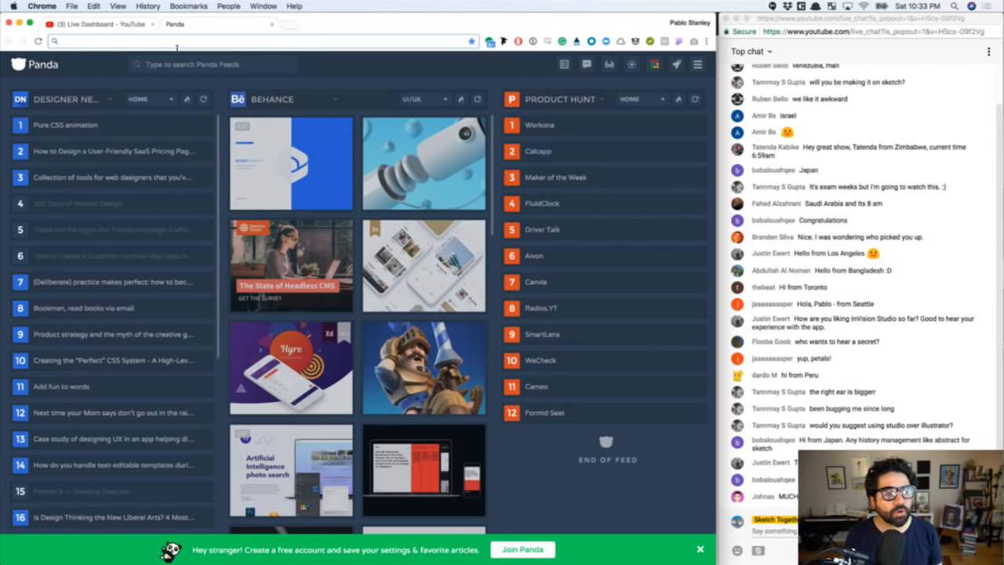
Search the web for coolors and open the Coolors.co site
{"action": "type", "text": "coolors"}
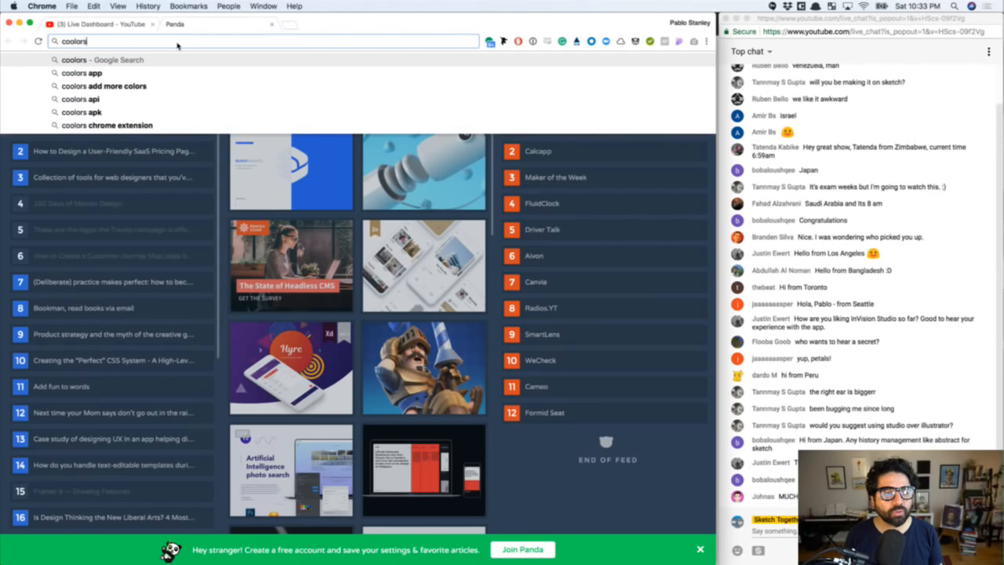
{"action": "key", "text": "Return"}
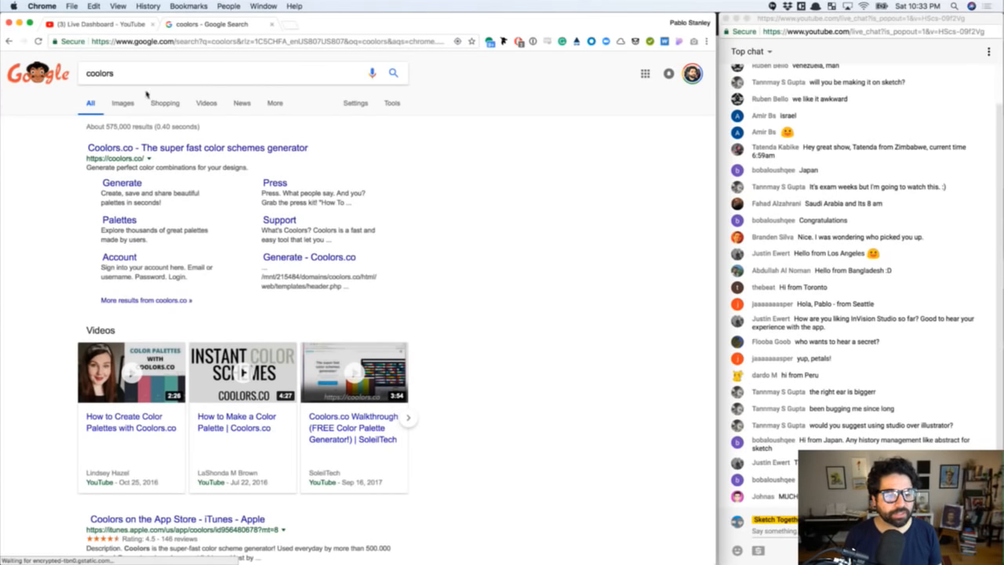
{"action": "left_click", "coordinate": [126, 149]}
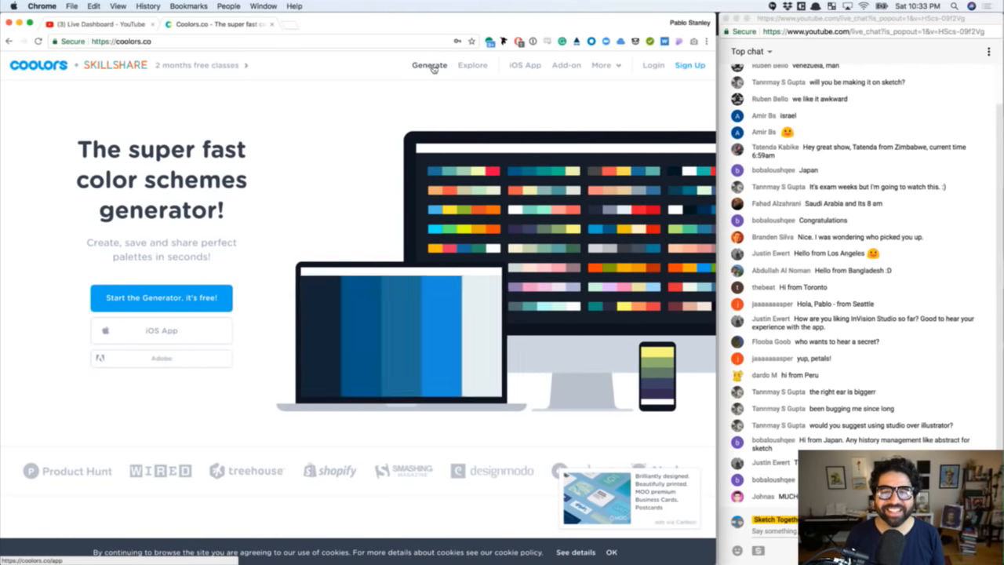
Explore the best-rated Coolors palettes, open the one starting with #2B2D42, and dismiss the tutorial offer and cookie notice
{"action": "left_click", "coordinate": [468, 67]}
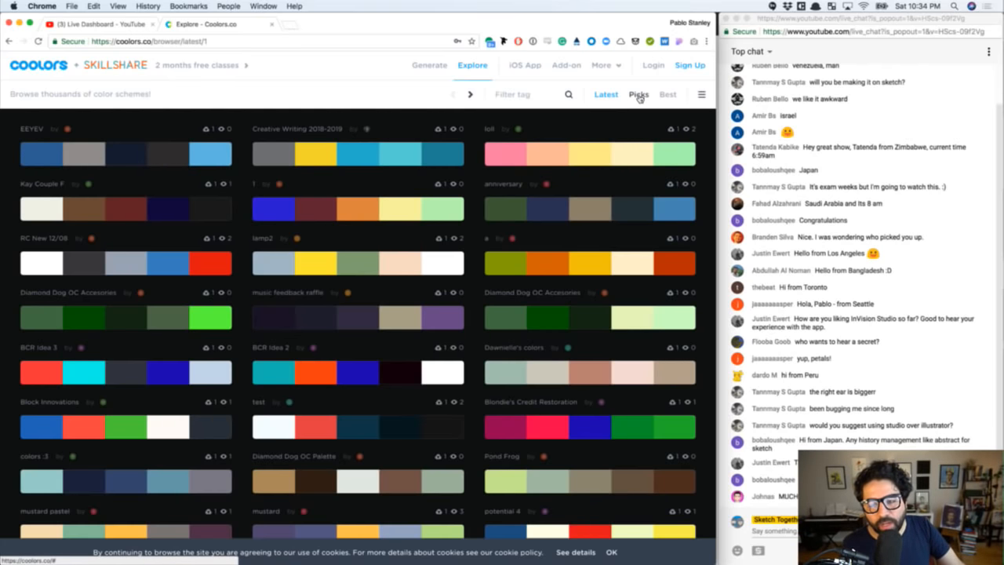
{"action": "left_click", "coordinate": [667, 96]}
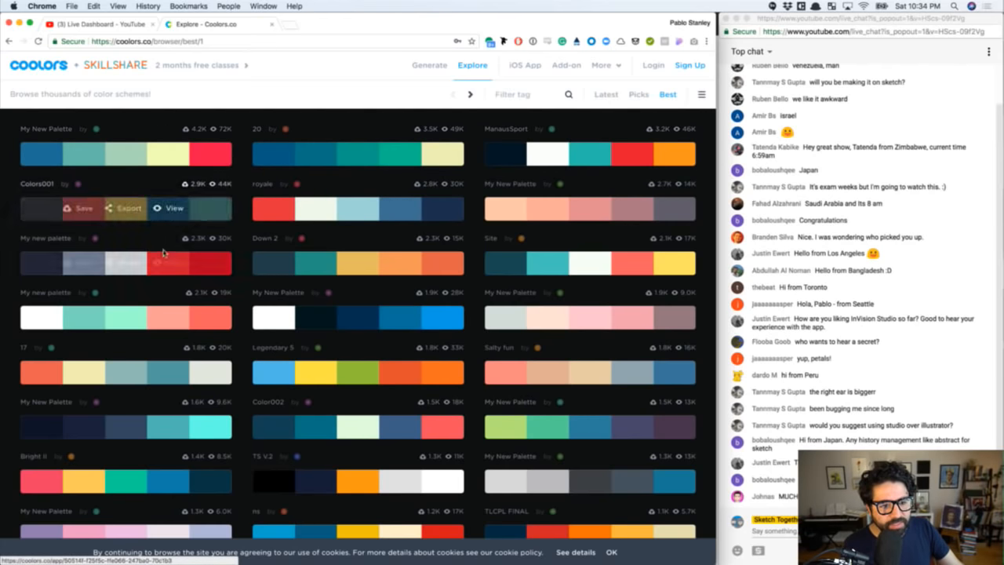
{"action": "left_click", "coordinate": [190, 268]}
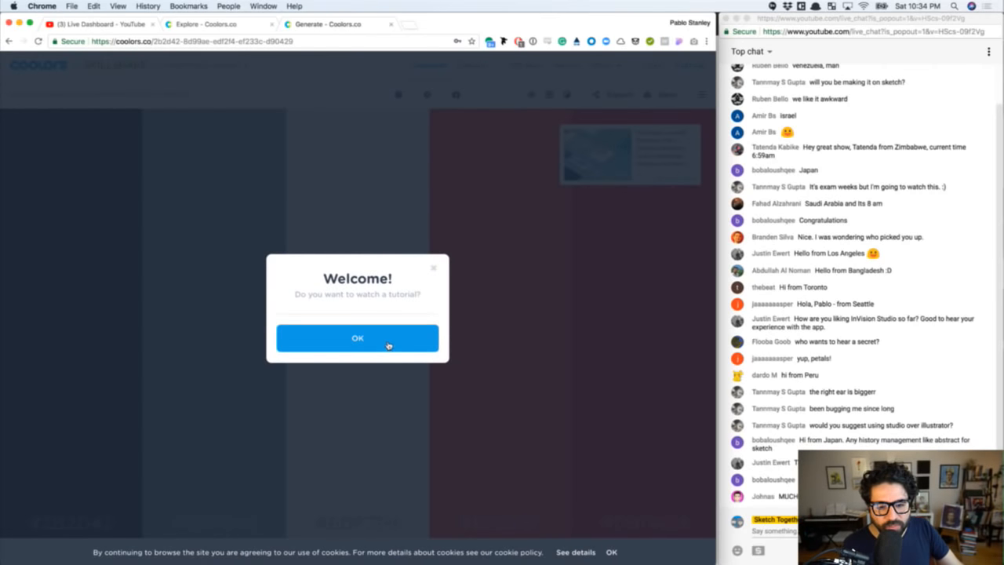
{"action": "left_click", "coordinate": [434, 268]}
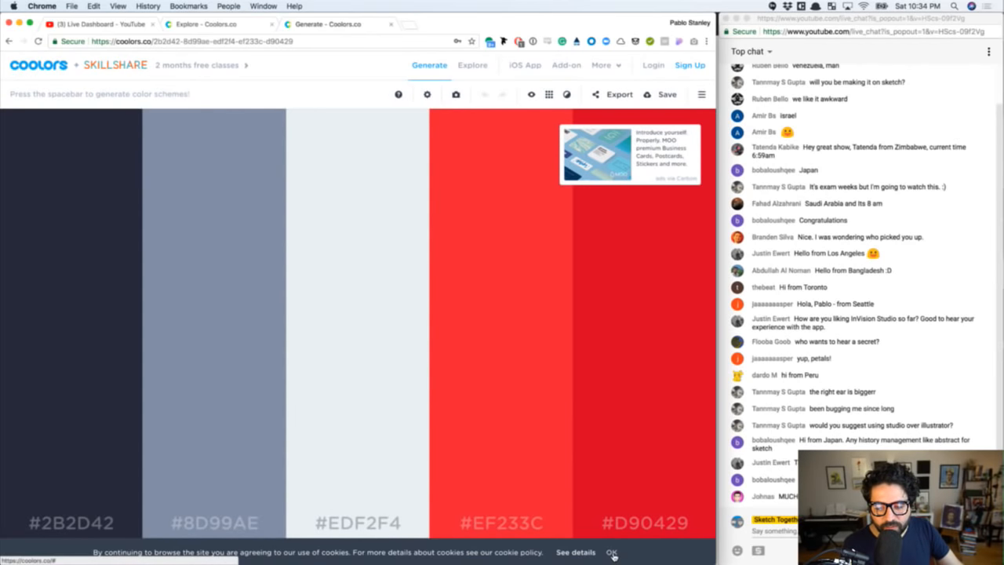
{"action": "left_click", "coordinate": [611, 552]}
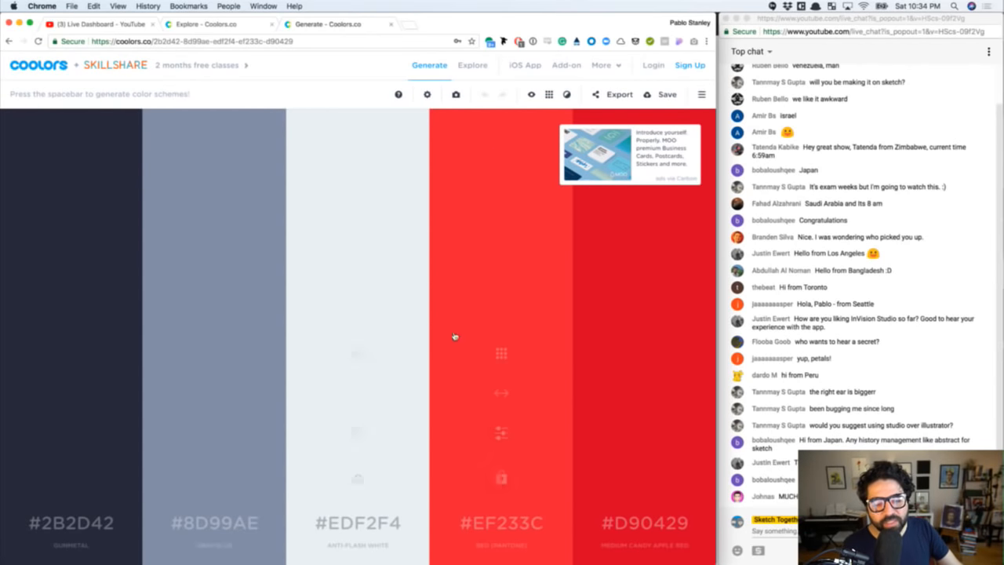
Lock the red #D90429 in the palette and generate new colour schemes around it
{"action": "left_click", "coordinate": [357, 436]}
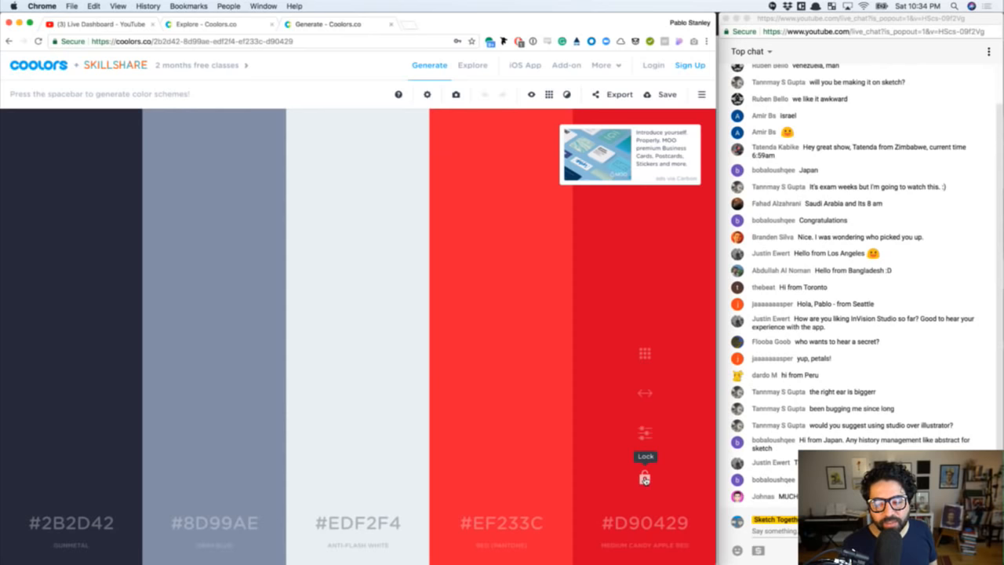
{"action": "left_click", "coordinate": [645, 488]}
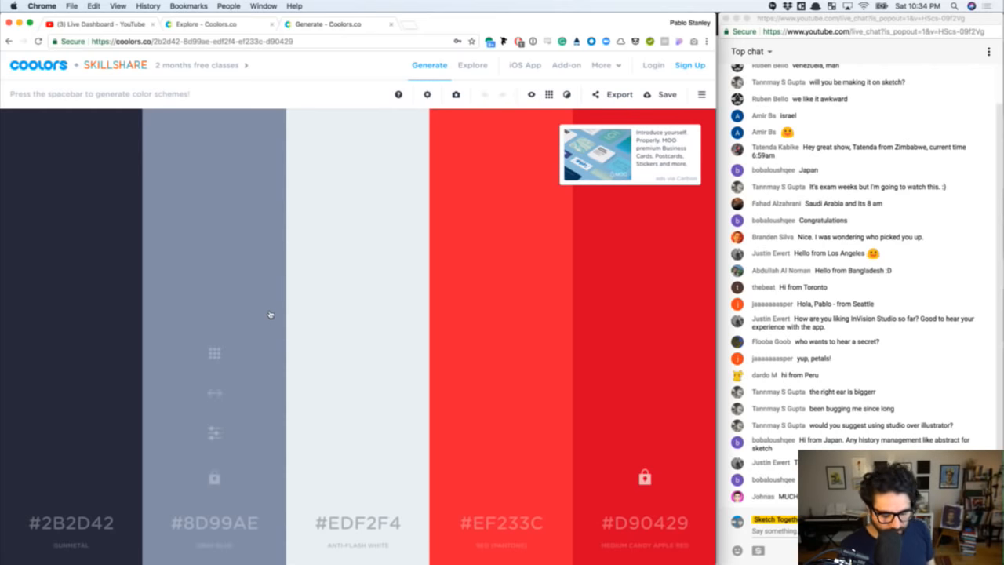
{"action": "key", "text": "space"}
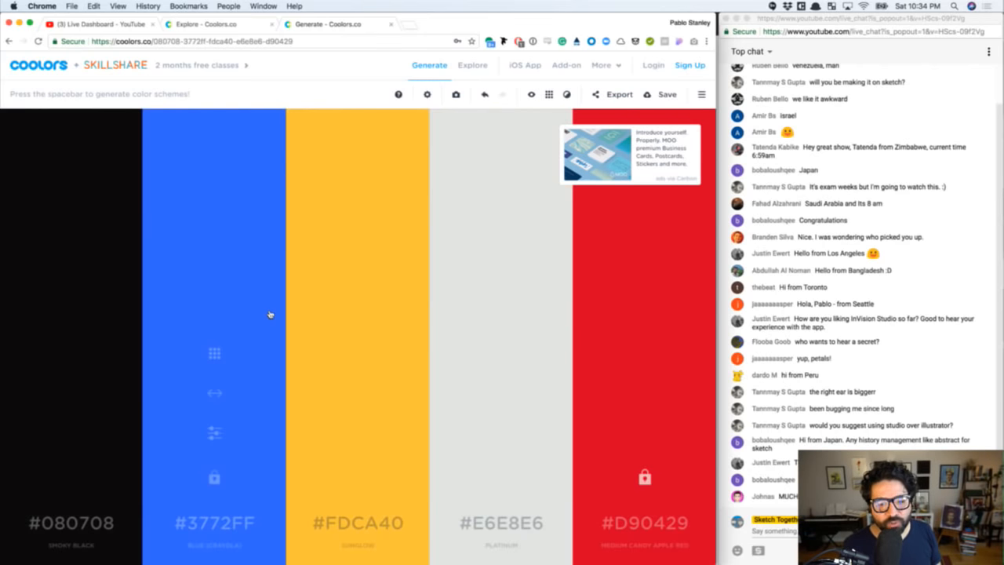
{"action": "key", "text": "space"}
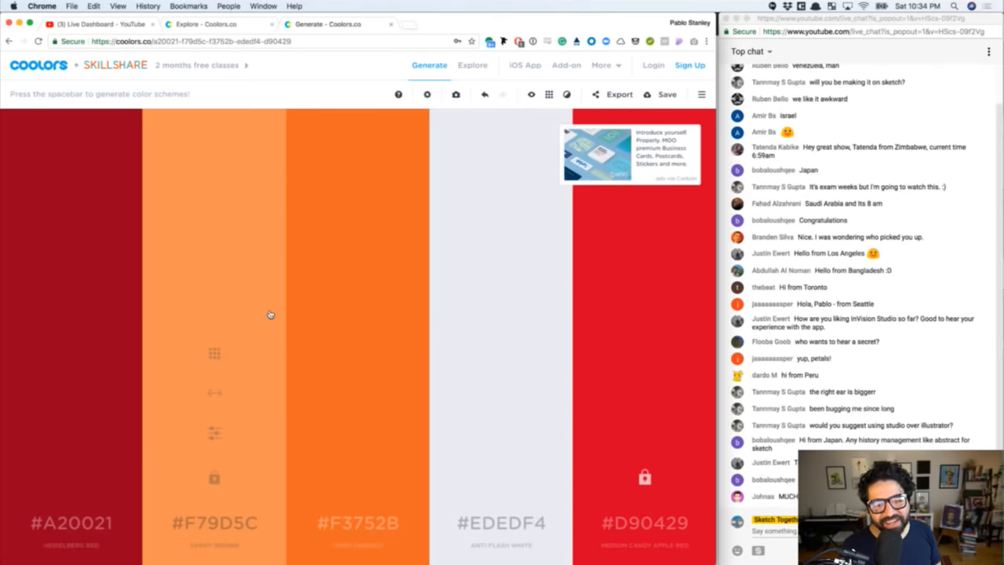
{"action": "key", "text": "space"}
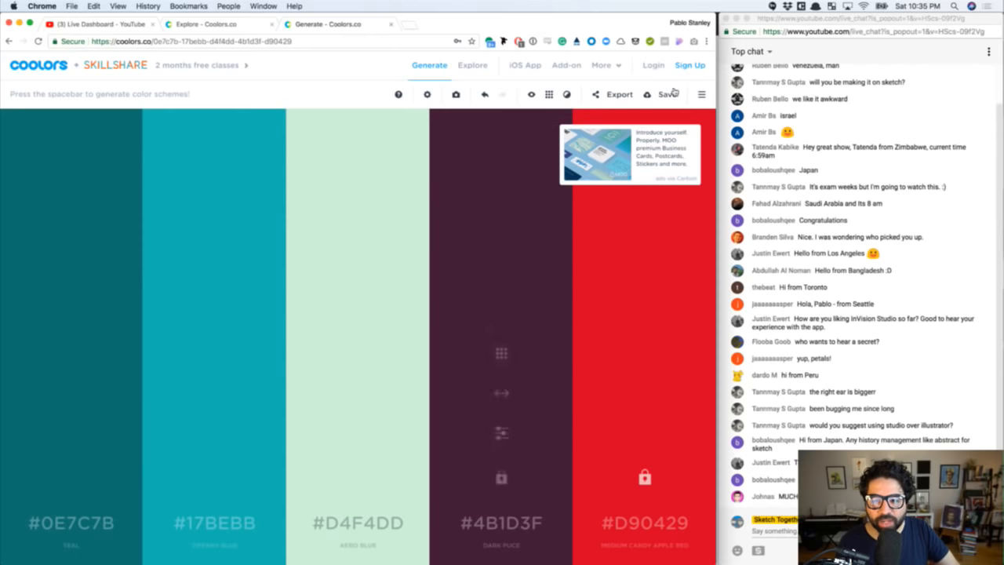
Search for adobe color in a new tab and open the Adobe Color CC colour wheel
{"action": "left_click", "coordinate": [407, 27]}
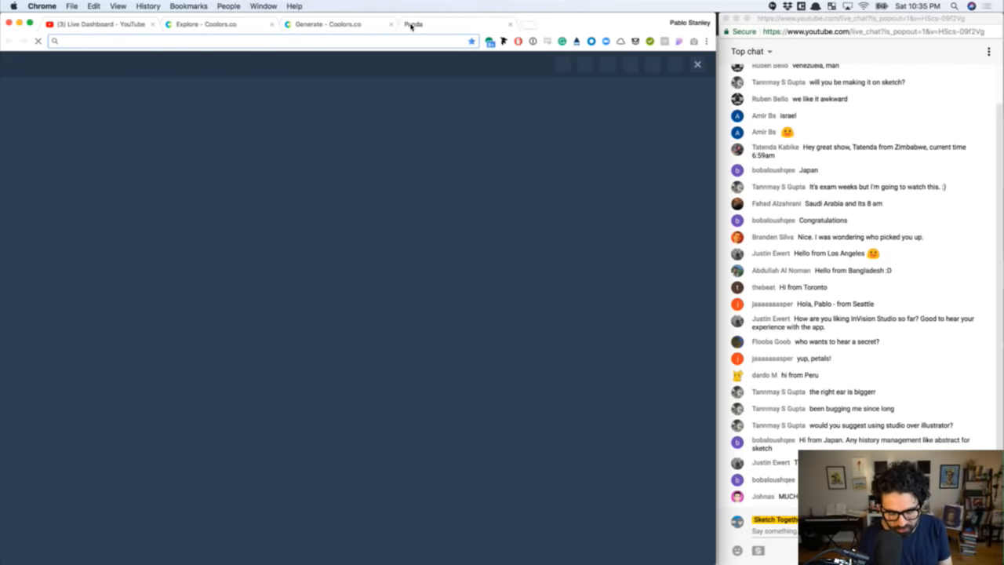
{"action": "type", "text": "adobe "}
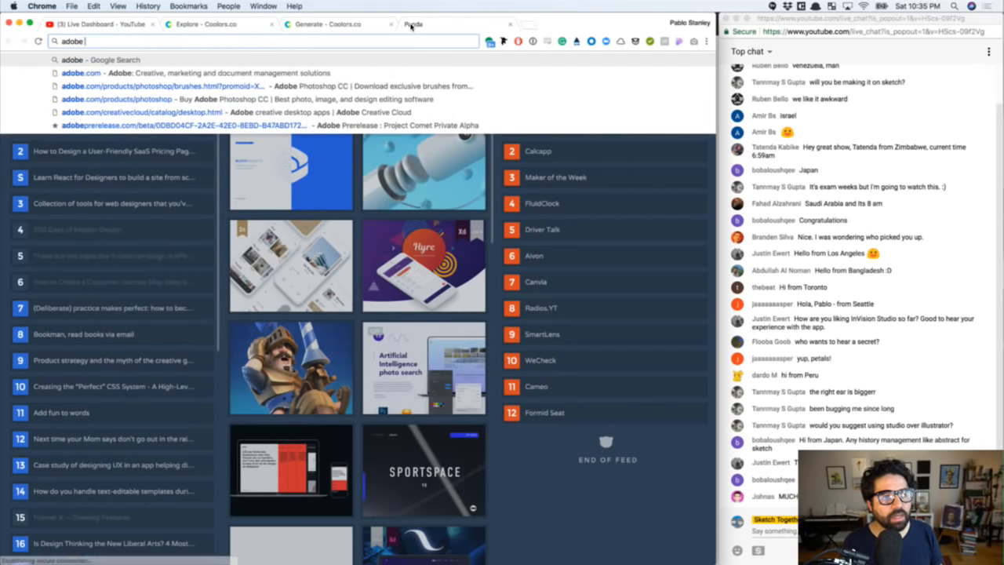
{"action": "type", "text": "color"}
{"action": "key", "text": "Return"}
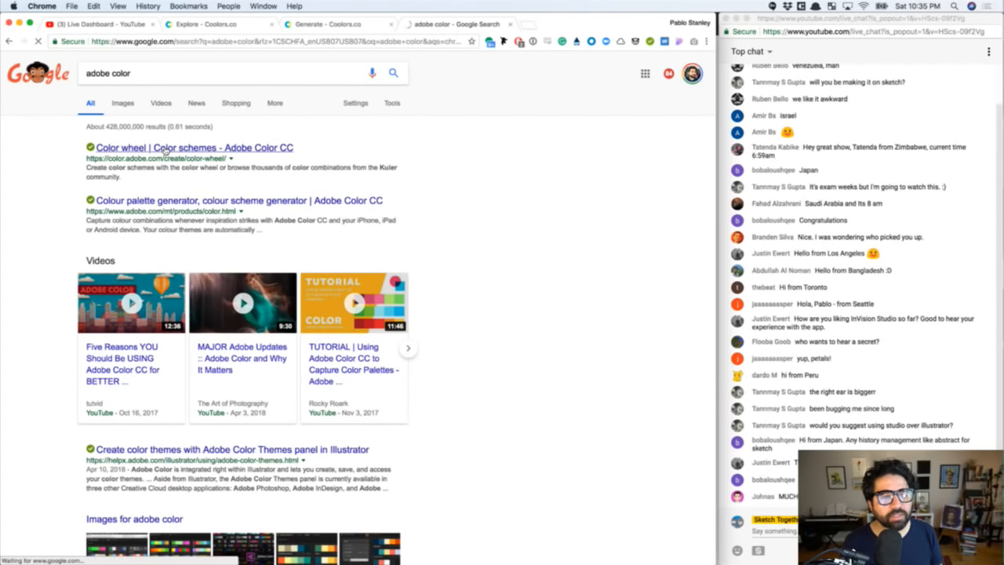
{"action": "left_click", "coordinate": [166, 149]}
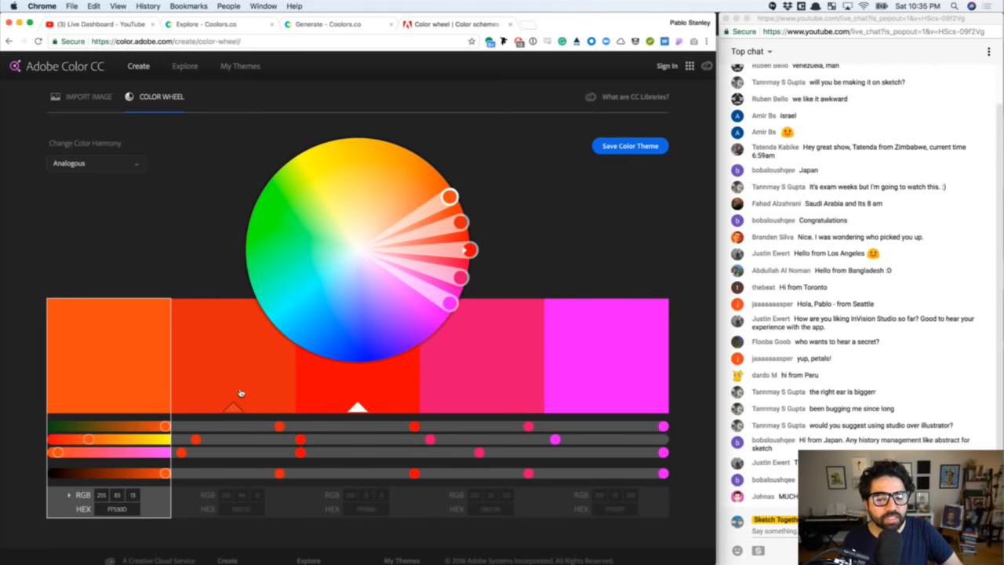
Set the colour harmony to Complementary, rotate the red side to pink, and desaturate the bright green swatch
{"action": "left_click", "coordinate": [119, 166]}
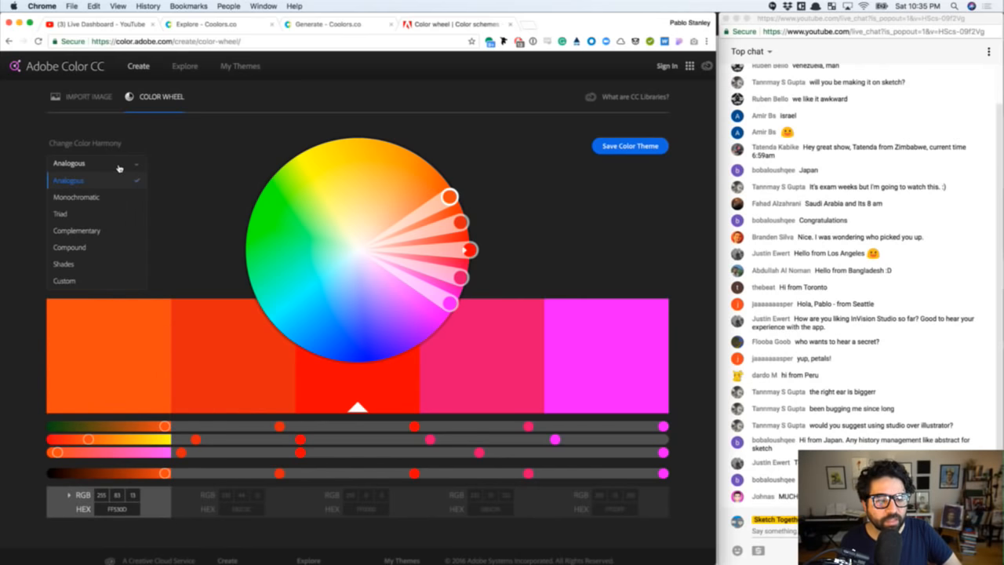
{"action": "left_click", "coordinate": [93, 231]}
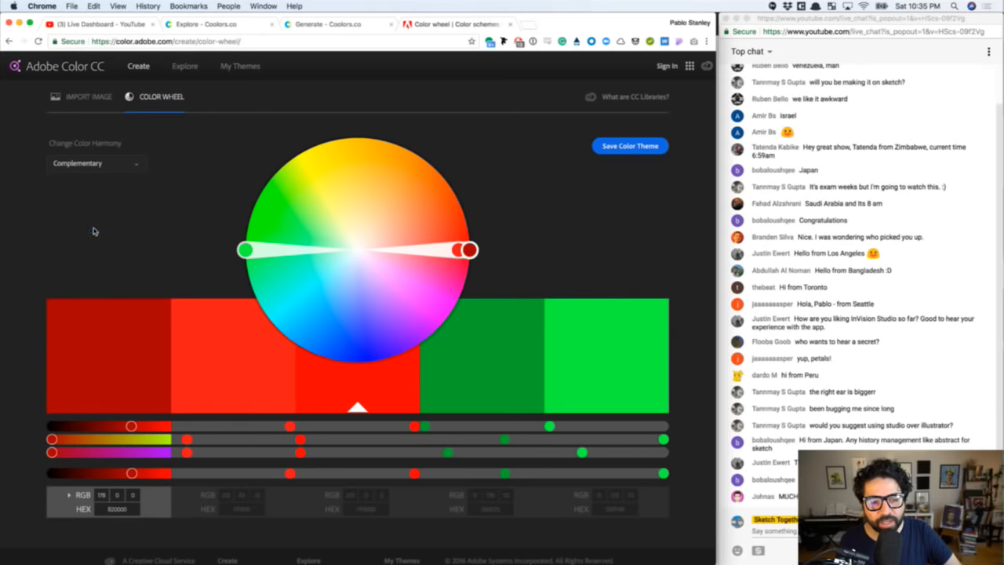
{"action": "left_click_drag", "start_coordinate": [469, 249], "coordinate": [424, 271]}
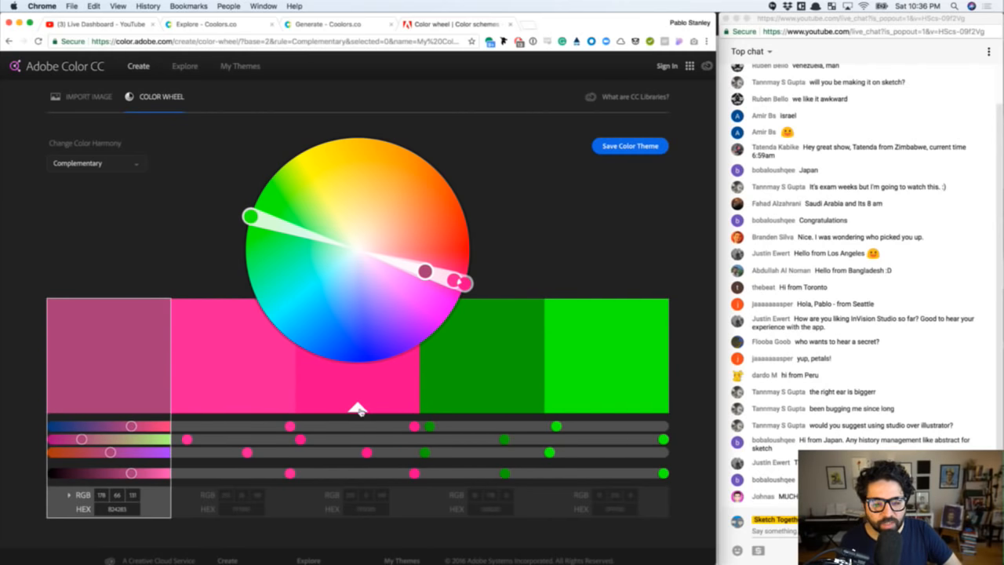
{"action": "left_click_drag", "start_coordinate": [425, 273], "coordinate": [435, 277]}
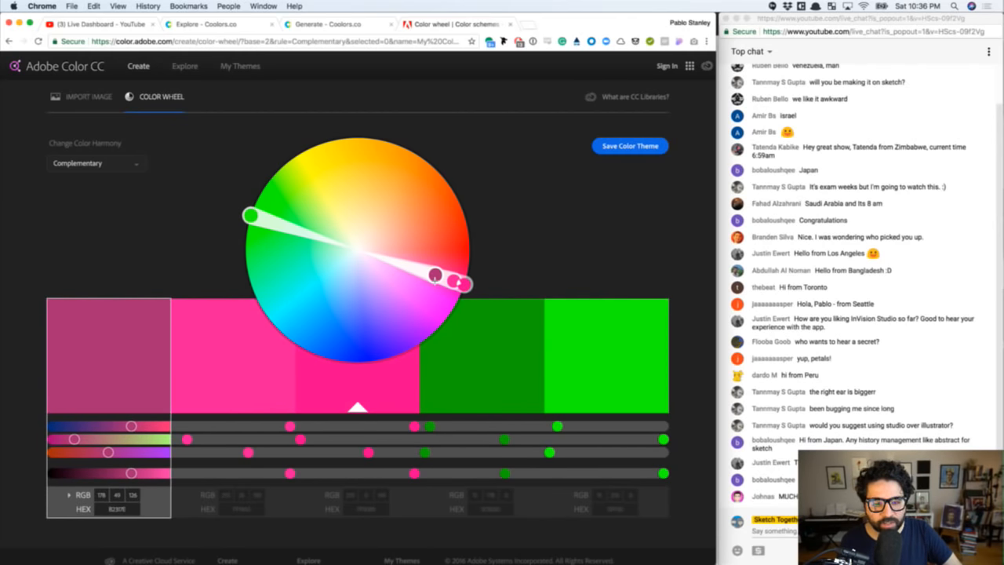
{"action": "left_click_drag", "start_coordinate": [250, 215], "coordinate": [280, 221]}
{"action": "right_click", "coordinate": [281, 222]}
{"action": "key", "text": "Escape"}
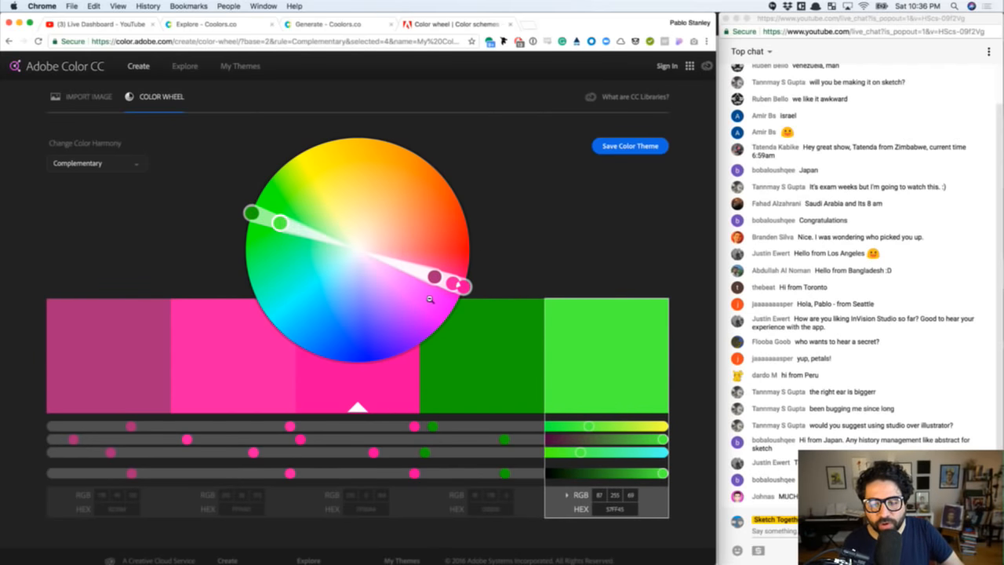
Rotate the complementary scheme to blue and orange, and switch the colour harmony to Compound
{"action": "left_click", "coordinate": [433, 275]}
{"action": "left_click_drag", "start_coordinate": [434, 275], "coordinate": [308, 331]}
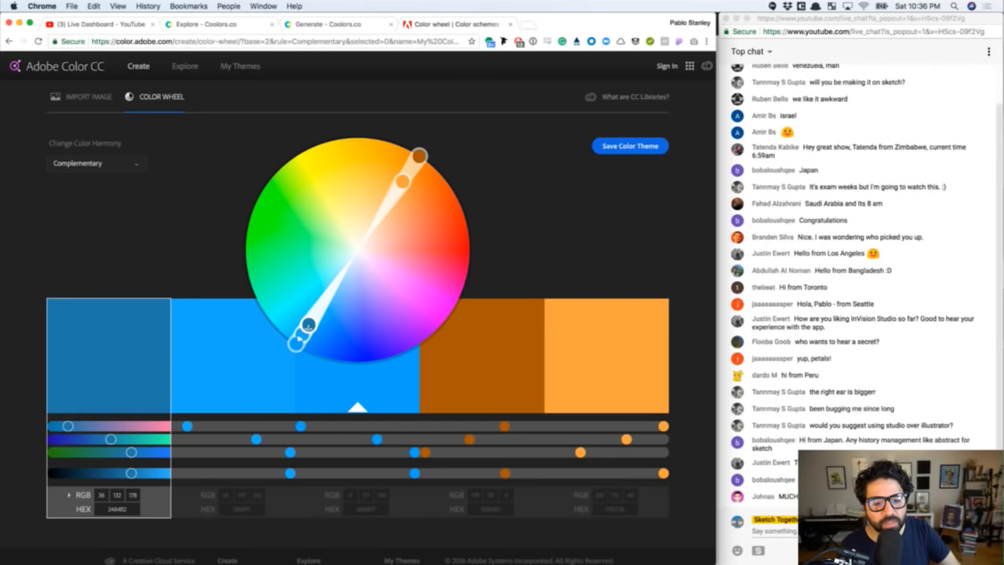
{"action": "mouse_move", "coordinate": [308, 324]}
{"action": "left_mouse_down"}
{"action": "mouse_move", "coordinate": [296, 326]}
{"action": "mouse_move", "coordinate": [302, 319]}
{"action": "left_mouse_up"}
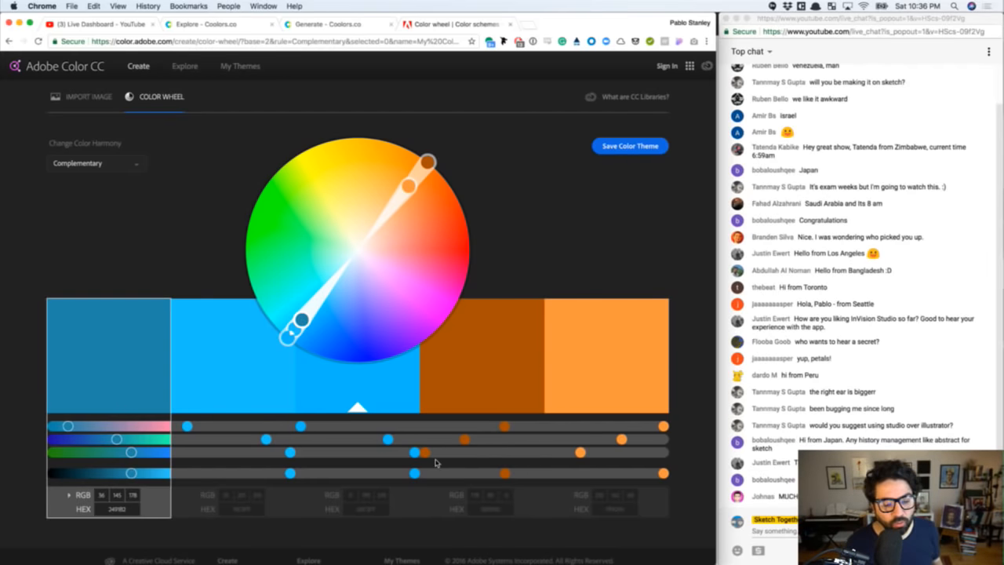
{"action": "left_click", "coordinate": [118, 166]}
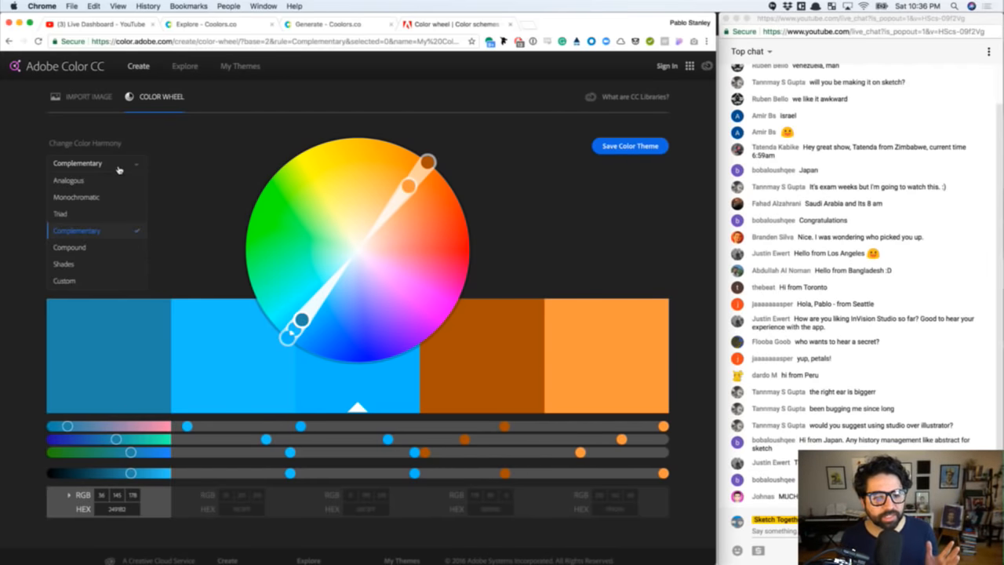
{"action": "left_click", "coordinate": [103, 247]}
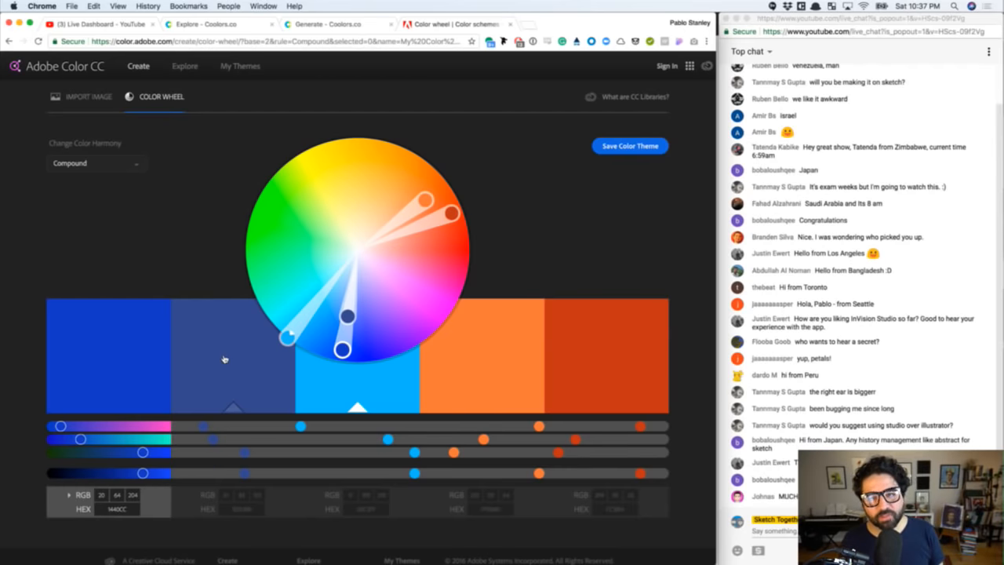
Load dribbble.com in place of the colour wheel and close both Coolors tabs
{"action": "left_click", "coordinate": [398, 43]}
{"action": "type", "text": "dribbble"}
{"action": "key", "text": "Return"}
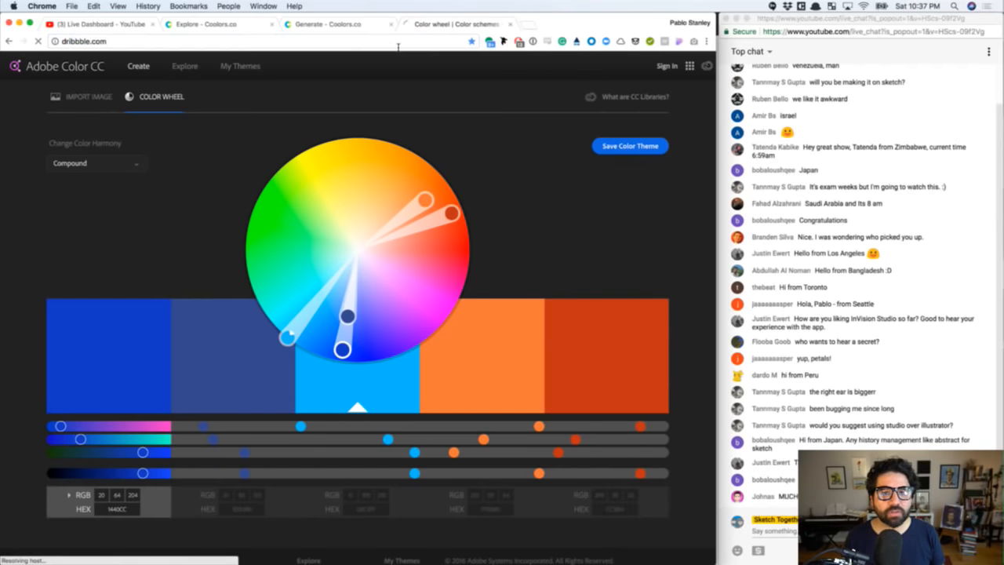
{"action": "left_click", "coordinate": [391, 24]}
{"action": "left_click", "coordinate": [271, 24]}
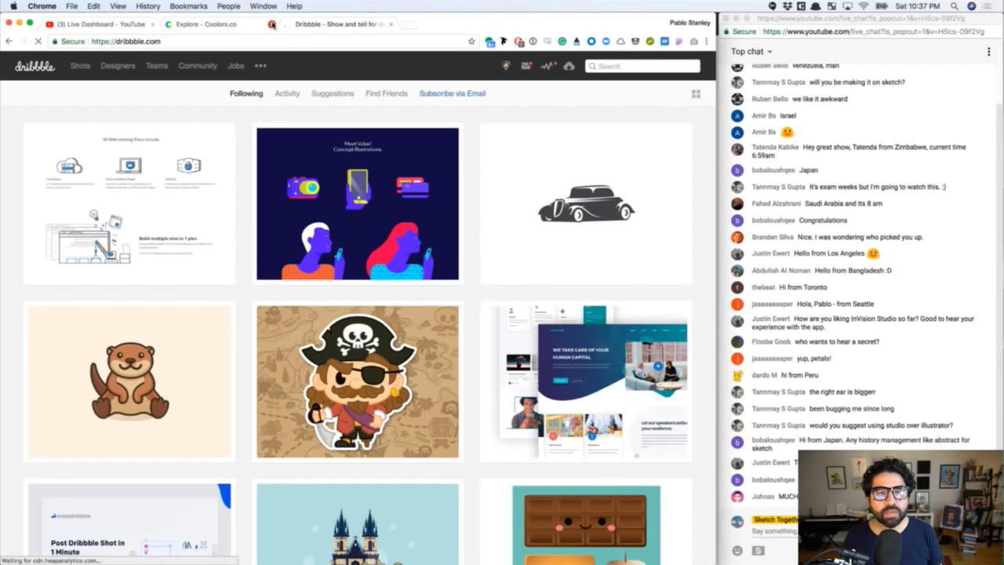
View the Veloe Concept Illustrations shot on Dribbble and close its tab
{"action": "left_click", "coordinate": [400, 203]}
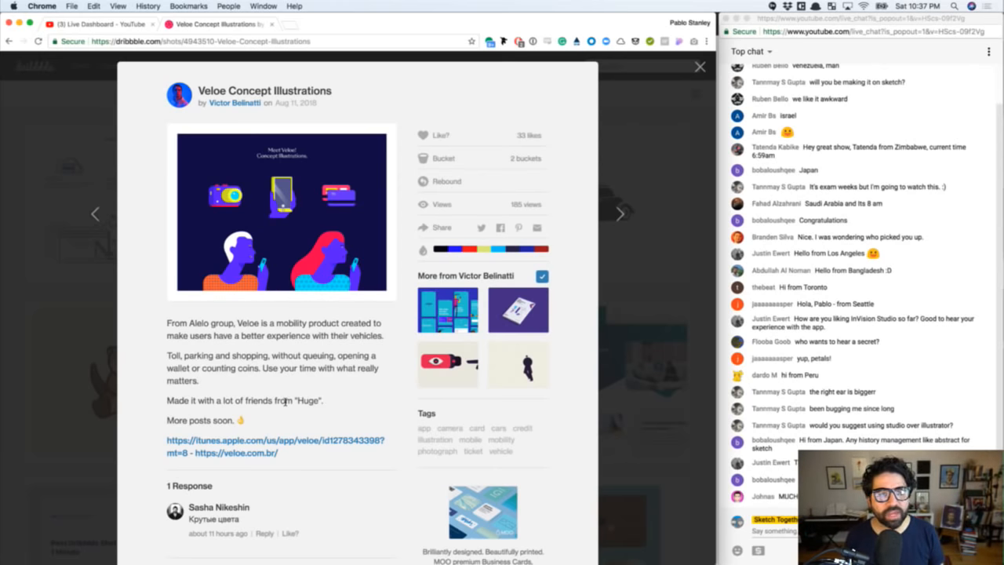
{"action": "key", "text": "super+w"}
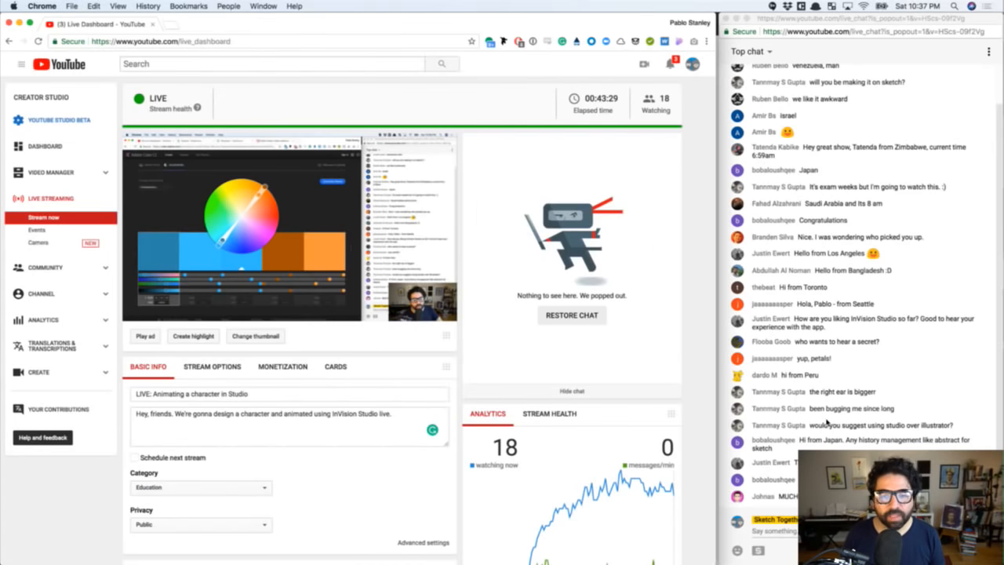
Switch to InVision Studio, draw a 106 px square beside the portrait on the left of the artboard, and duplicate it just below
{"action": "key", "text": "super+Tab"}
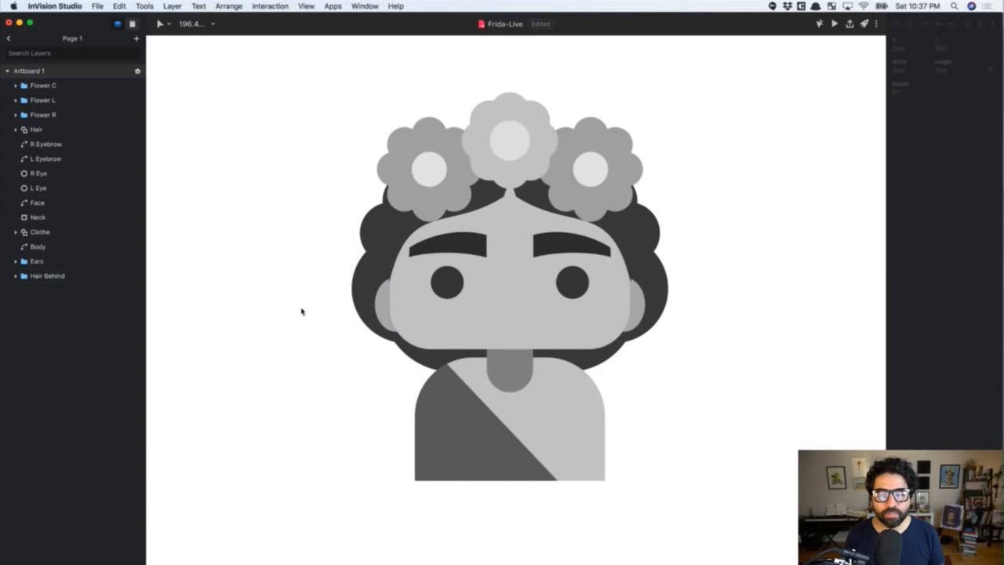
{"action": "key", "text": "super+1"}
{"action": "key", "text": "r"}
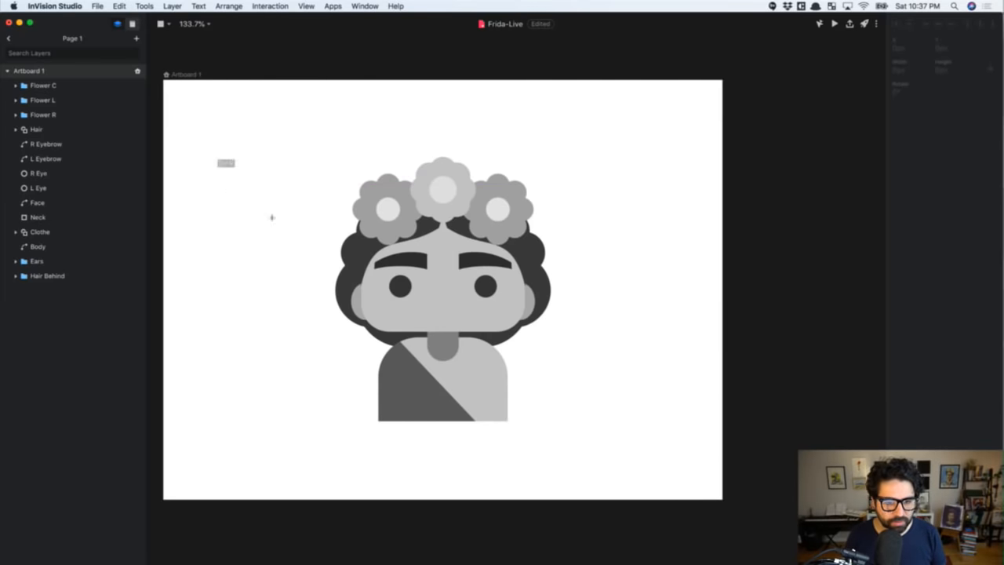
{"action": "left_click_drag", "start_coordinate": [214, 167], "coordinate": [289, 242]}
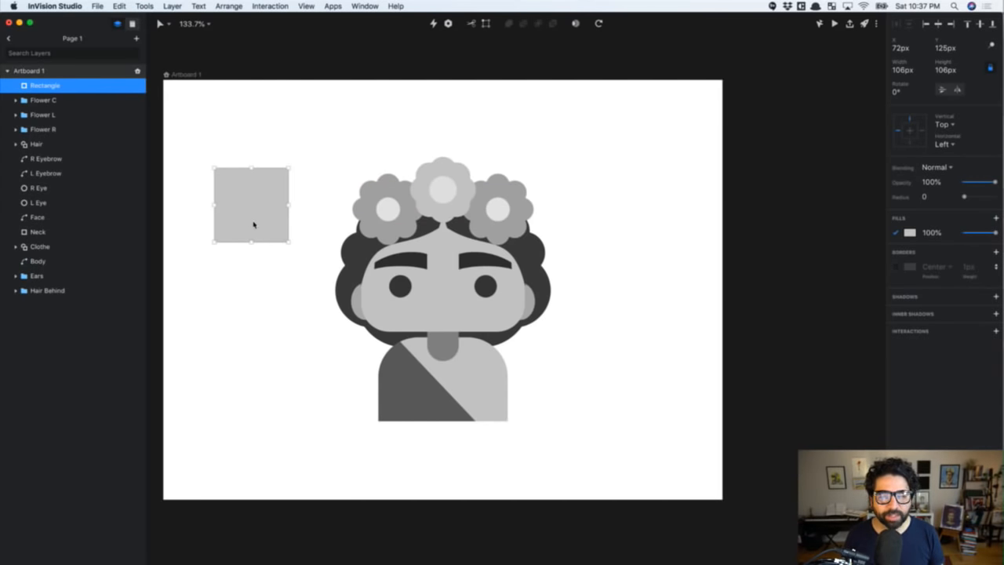
{"action": "left_click_drag", "start_coordinate": [249, 212], "coordinate": [265, 298]}
Set the upper square's fill colour to hex ff1c1c
{"action": "left_click", "coordinate": [253, 208]}
{"action": "left_click", "coordinate": [910, 233]}
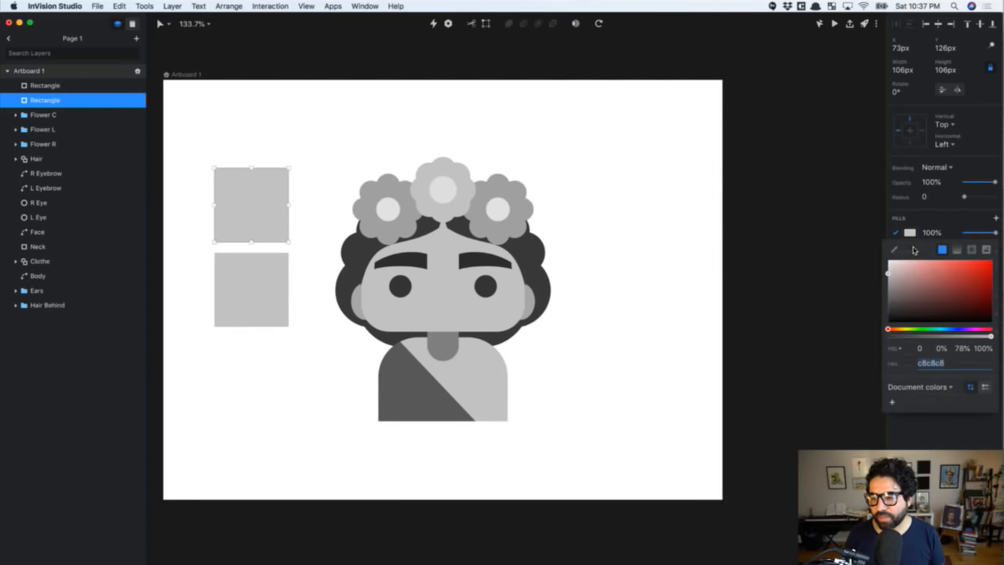
{"action": "type", "text": "ff1c1c"}
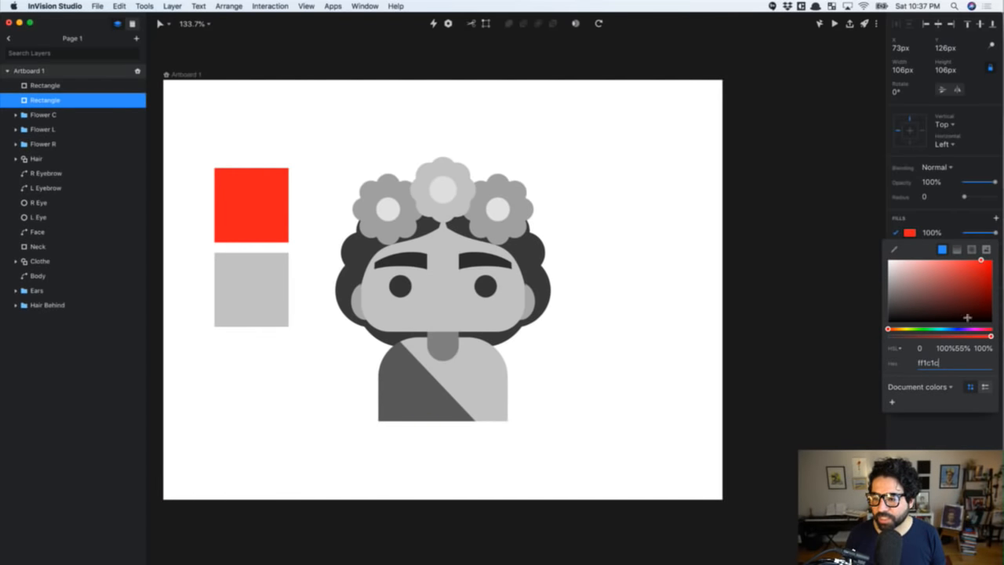
Change the upper square's fill to a softer pinkish red, hex ff3e60
{"action": "key", "text": "BackSpace"}
{"action": "key", "text": "BackSpace"}
{"action": "type", "text": "67"}
{"action": "key", "text": "BackSpace"}
{"action": "key", "text": "BackSpace"}
{"action": "type", "text": "4c"}
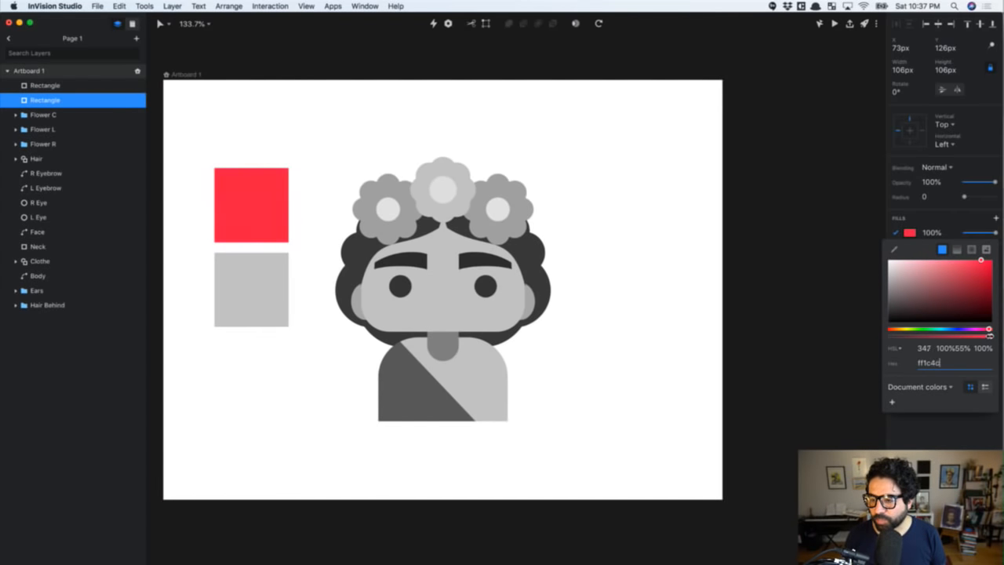
{"action": "left_click_drag", "start_coordinate": [984, 265], "coordinate": [969, 272]}
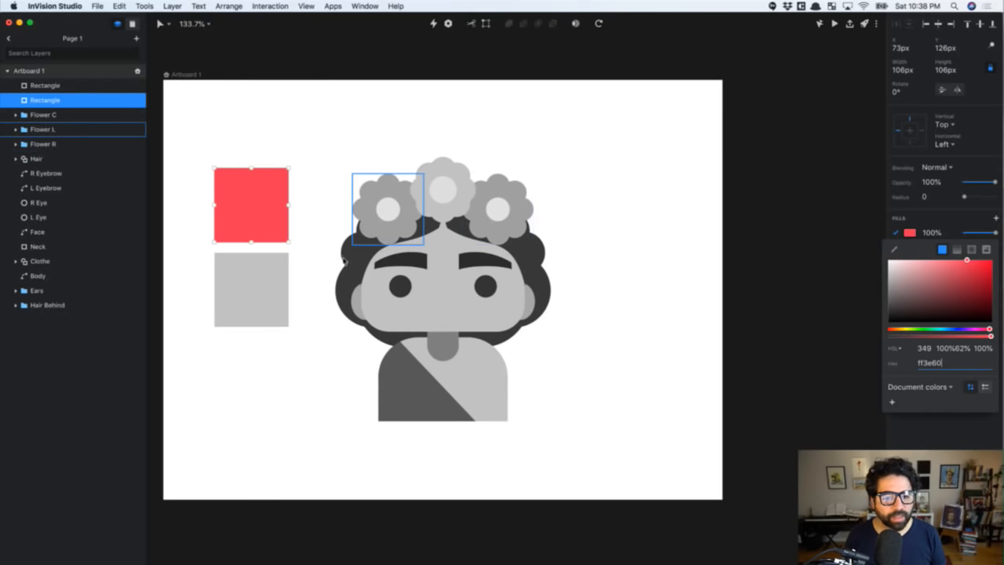
Fill the lower grey square with a dark navy blue and deselect it
{"action": "left_click", "coordinate": [273, 306]}
{"action": "left_click", "coordinate": [255, 300]}
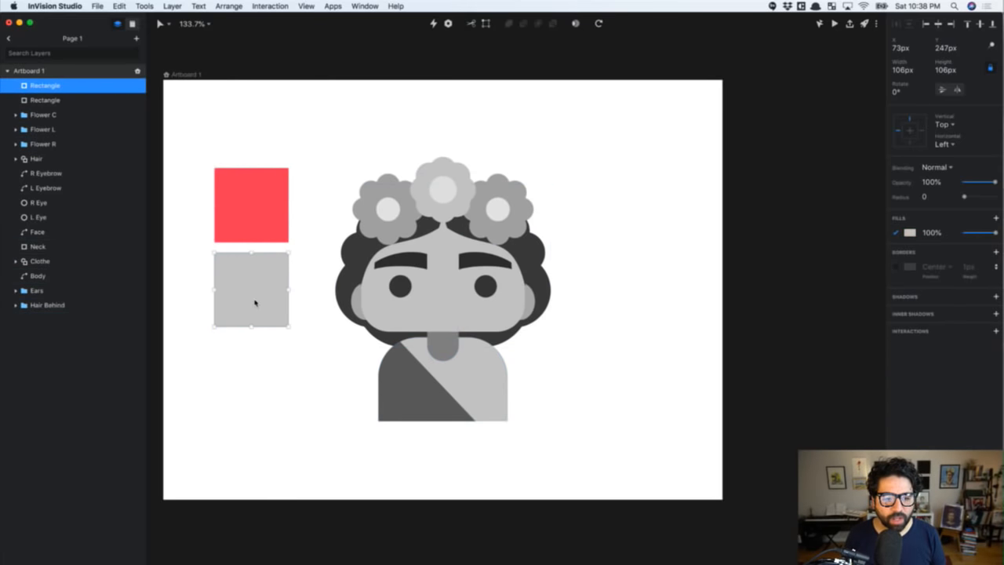
{"action": "left_click", "coordinate": [909, 233]}
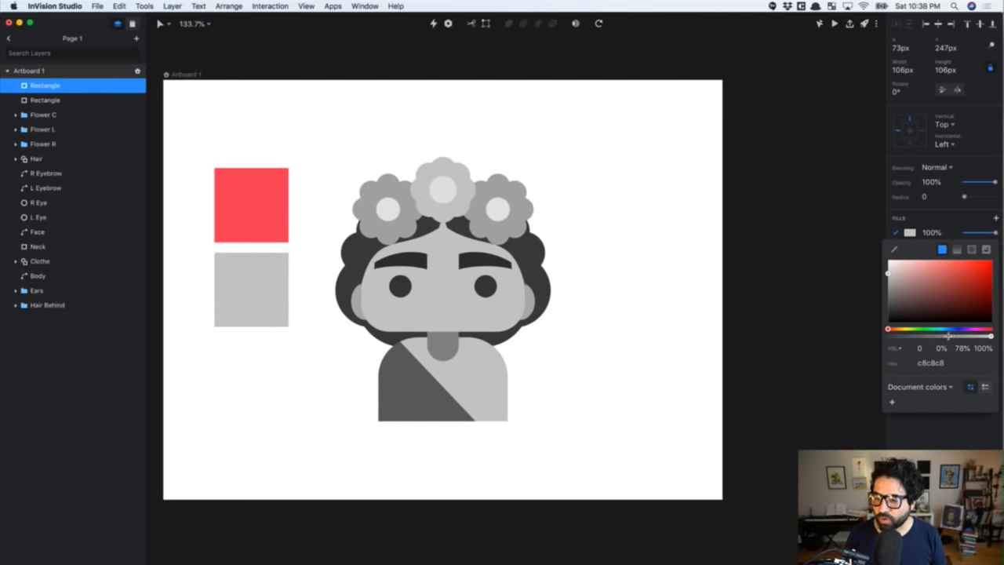
{"action": "left_click", "coordinate": [945, 330]}
{"action": "mouse_move", "coordinate": [946, 319]}
{"action": "left_mouse_down"}
{"action": "mouse_move", "coordinate": [977, 293]}
{"action": "mouse_move", "coordinate": [955, 310]}
{"action": "mouse_move", "coordinate": [952, 301]}
{"action": "left_mouse_up"}
{"action": "left_click", "coordinate": [595, 167]}
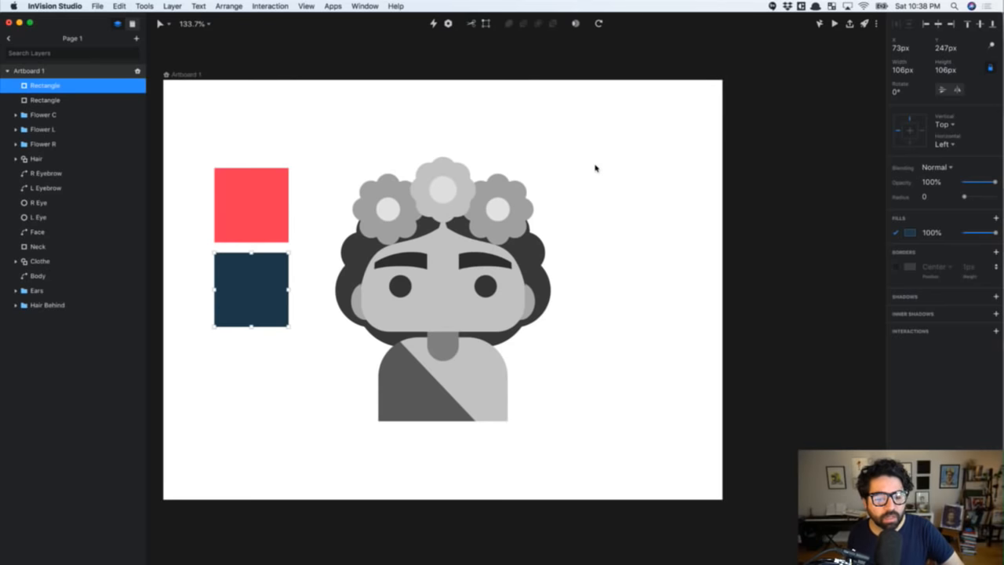
{"action": "scroll", "coordinate": [595, 167], "scroll_direction": "left", "scroll_amount": 3}
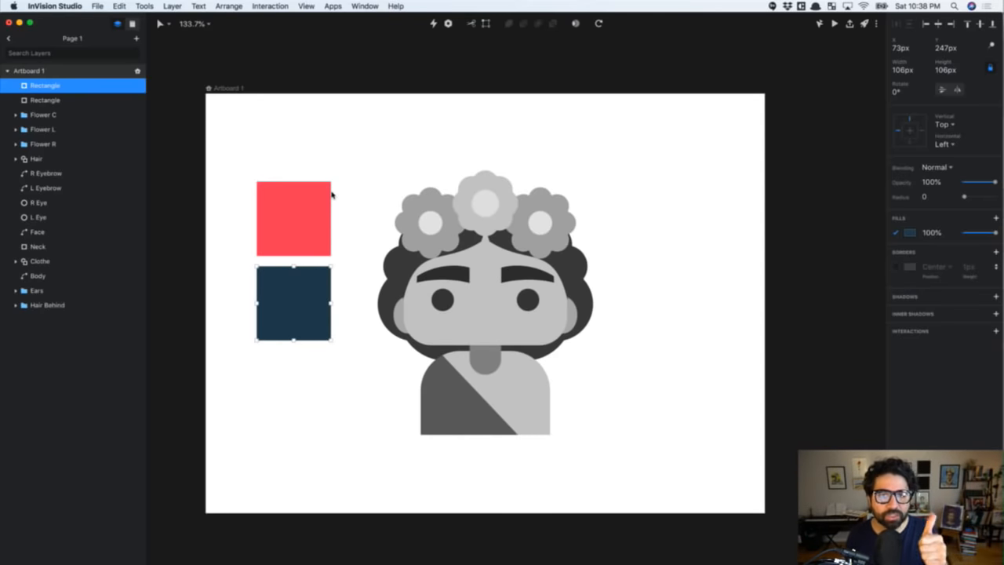
{"action": "left_click", "coordinate": [282, 162]}
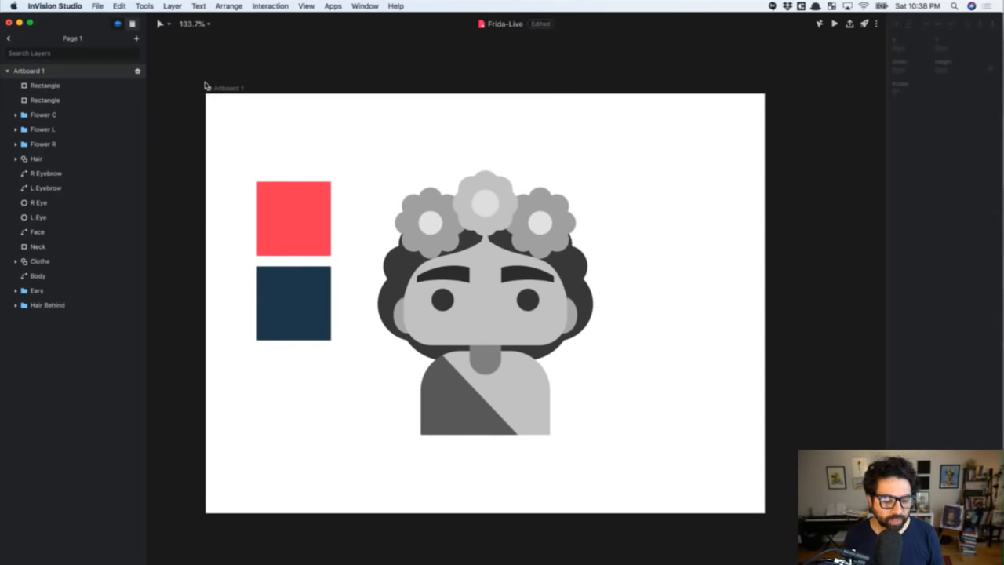
Select the portrait's face shape together with the ear nearest the colour swatches
{"action": "left_click_drag", "start_coordinate": [191, 67], "coordinate": [792, 485]}
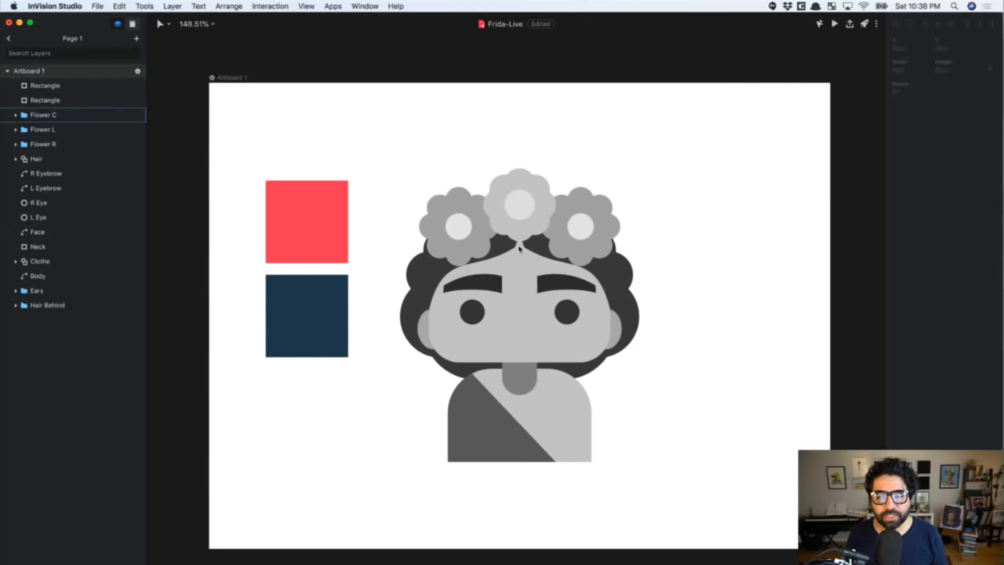
{"action": "left_click", "coordinate": [519, 248]}
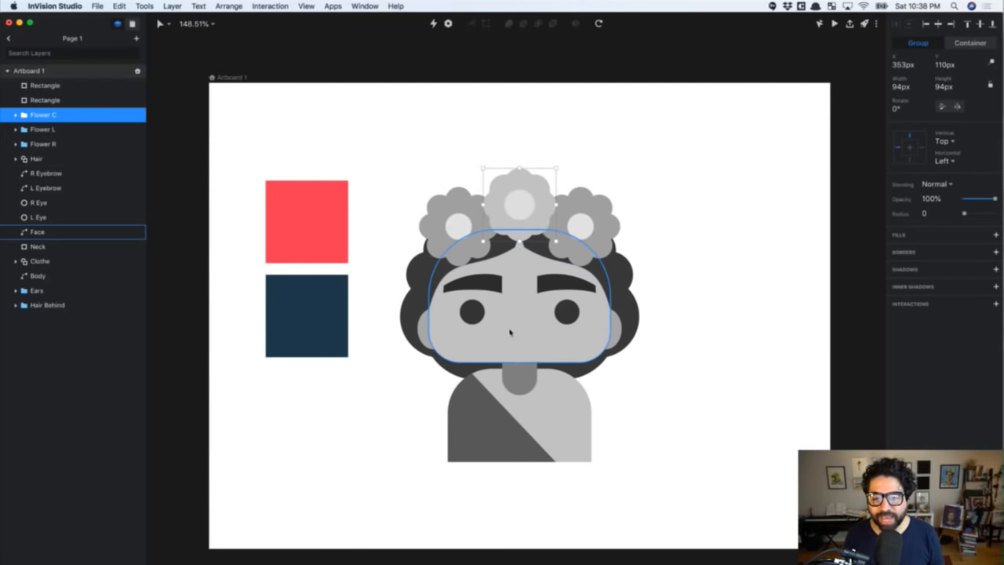
{"action": "left_click", "coordinate": [515, 361]}
{"action": "left_click", "coordinate": [429, 346], "text": "shift"}
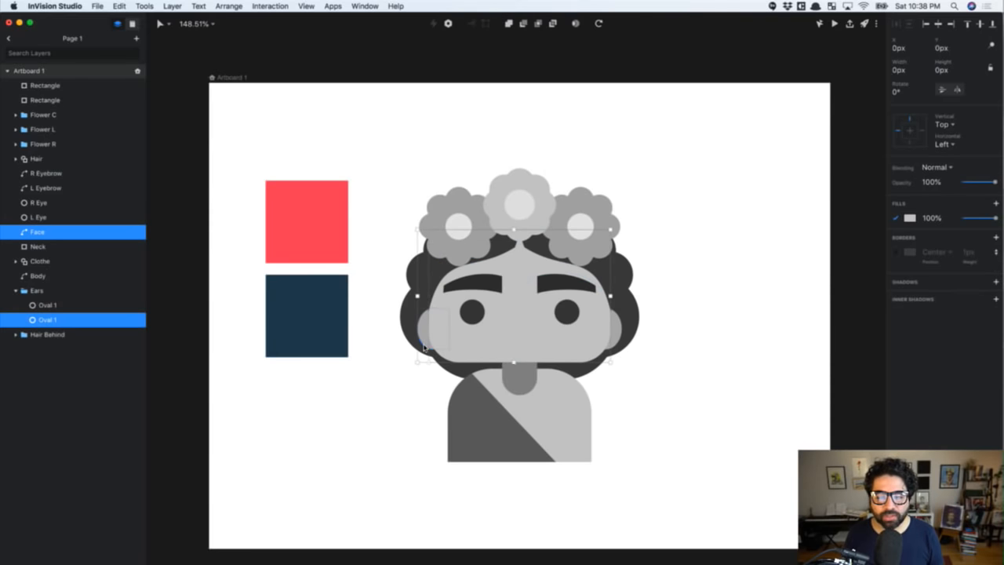
Recolour the face, neck and both ears with a bright pink fill, about #ff3b8c
{"action": "left_click", "coordinate": [520, 384], "text": "shift"}
{"action": "left_click", "coordinate": [618, 345], "text": "shift"}
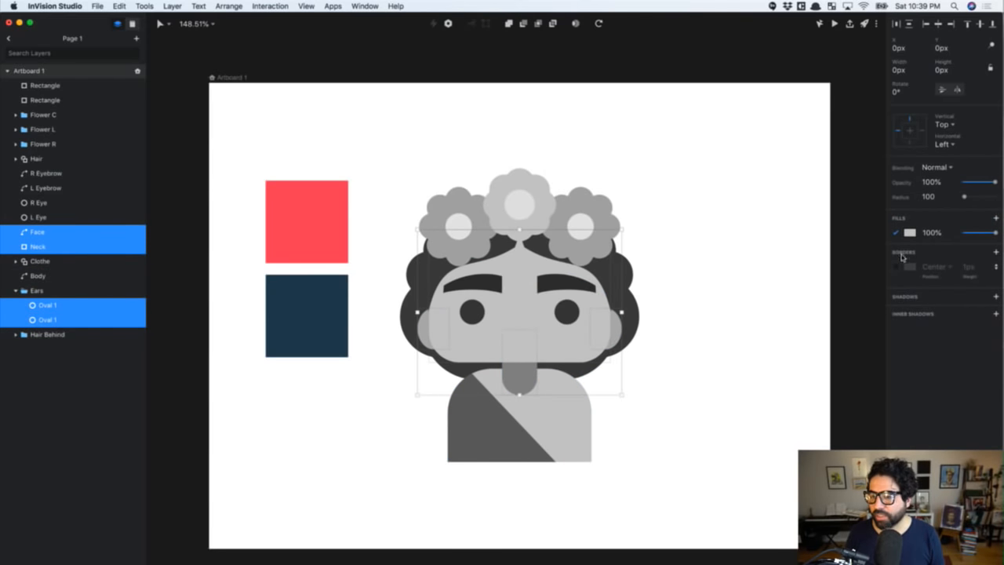
{"action": "left_click", "coordinate": [913, 235]}
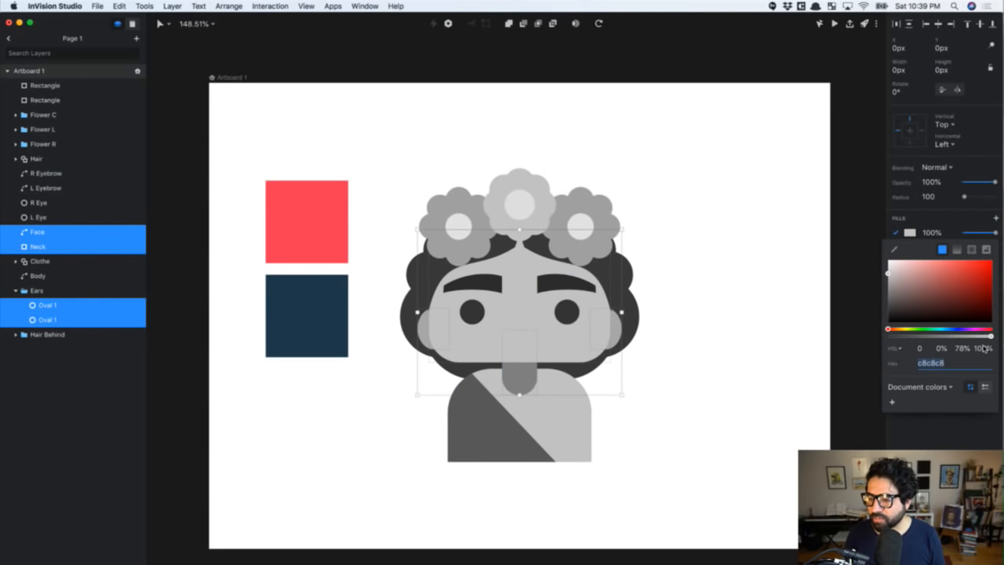
{"action": "left_click_drag", "start_coordinate": [979, 330], "coordinate": [985, 330]}
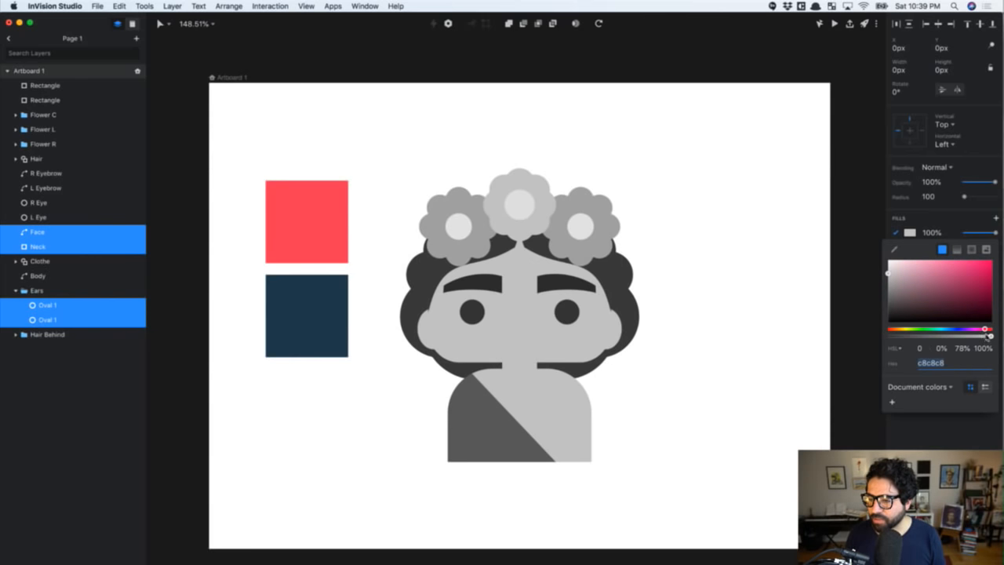
{"action": "left_click_drag", "start_coordinate": [978, 283], "coordinate": [980, 261]}
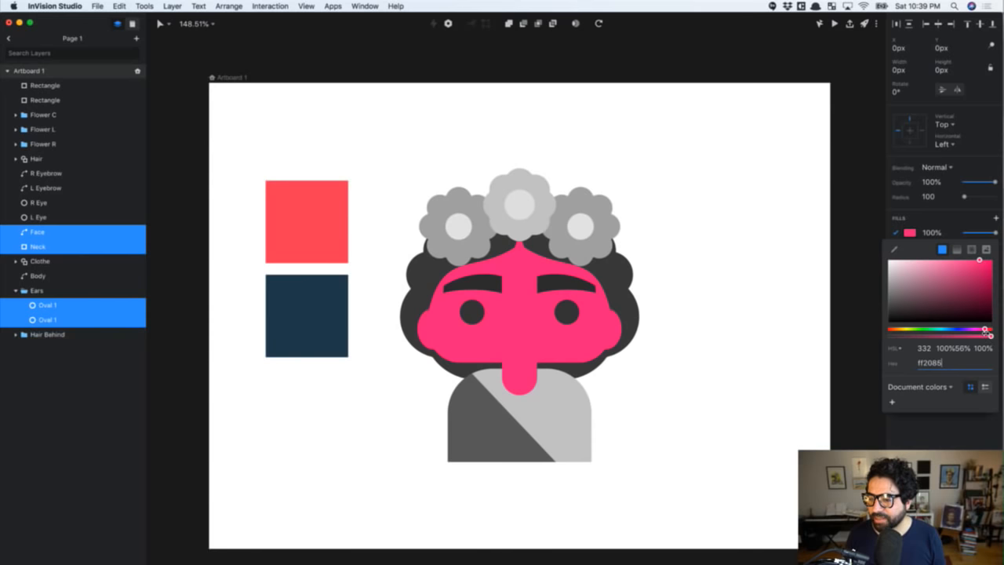
{"action": "left_click", "coordinate": [968, 259]}
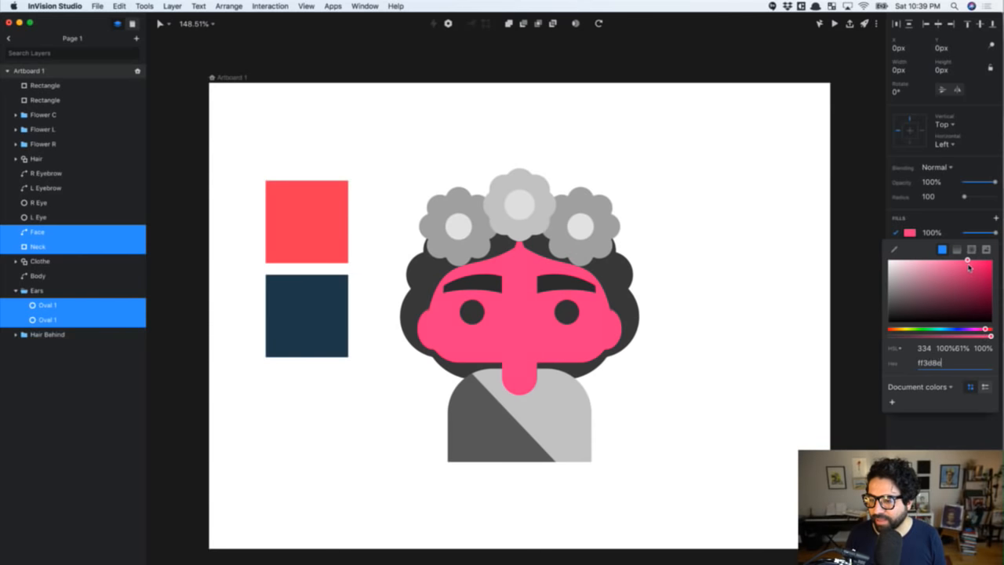
{"action": "left_click", "coordinate": [724, 272]}
{"action": "left_click", "coordinate": [725, 271]}
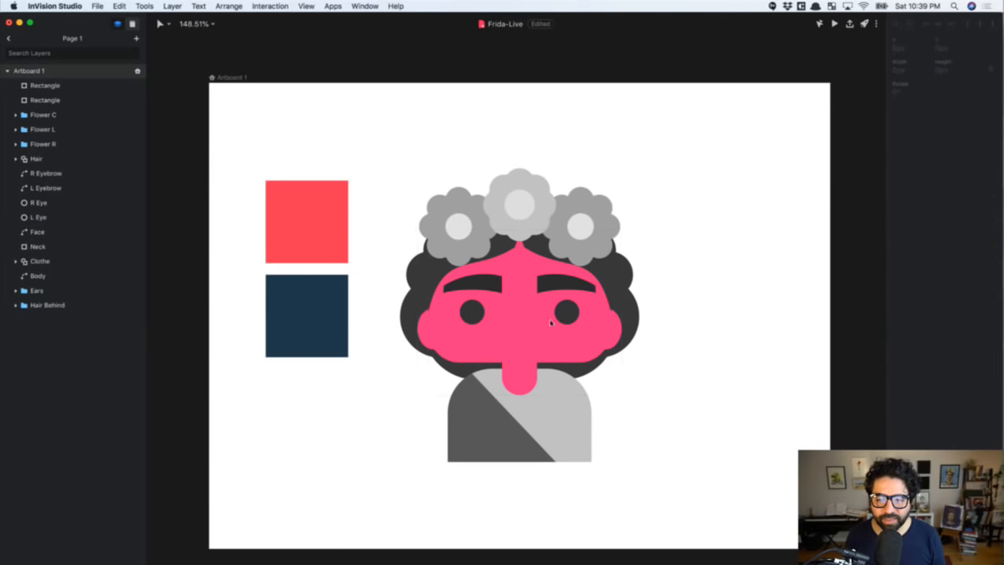
Darken the fill of the neck and both ears to a deeper pink, #ce286e
{"action": "left_click", "coordinate": [427, 346]}
{"action": "left_click", "coordinate": [519, 380], "text": "shift"}
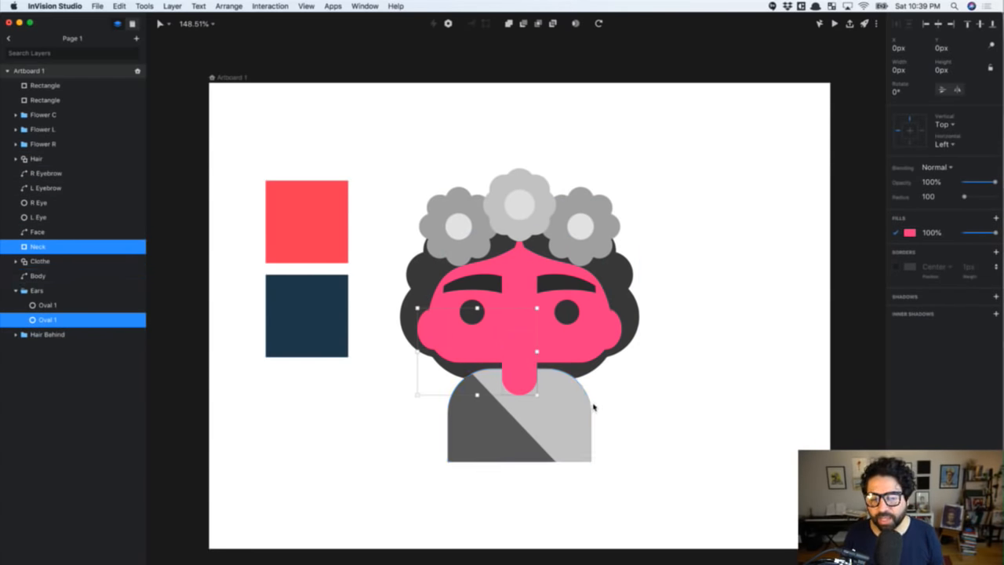
{"action": "left_click", "coordinate": [613, 350], "text": "shift"}
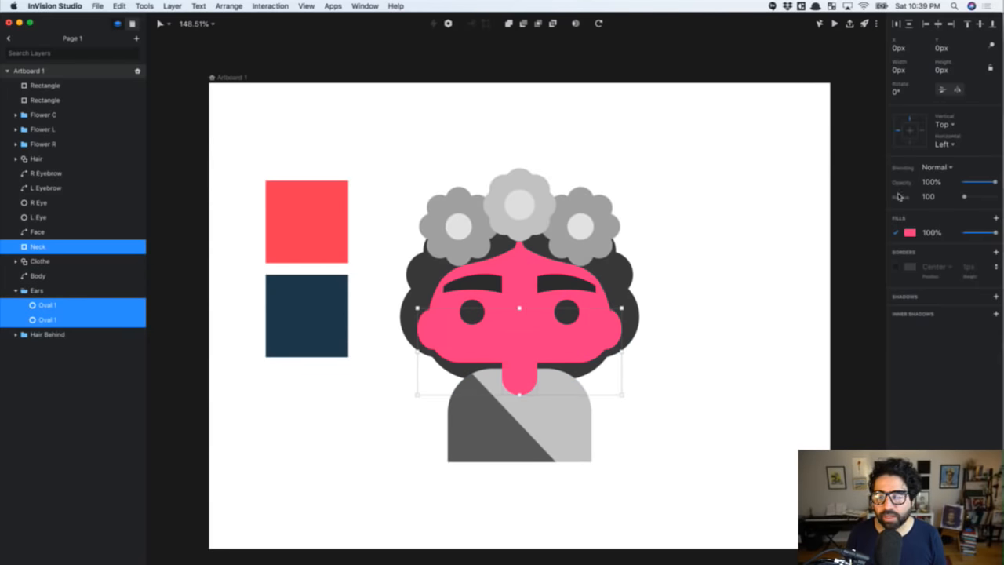
{"action": "left_click", "coordinate": [909, 233]}
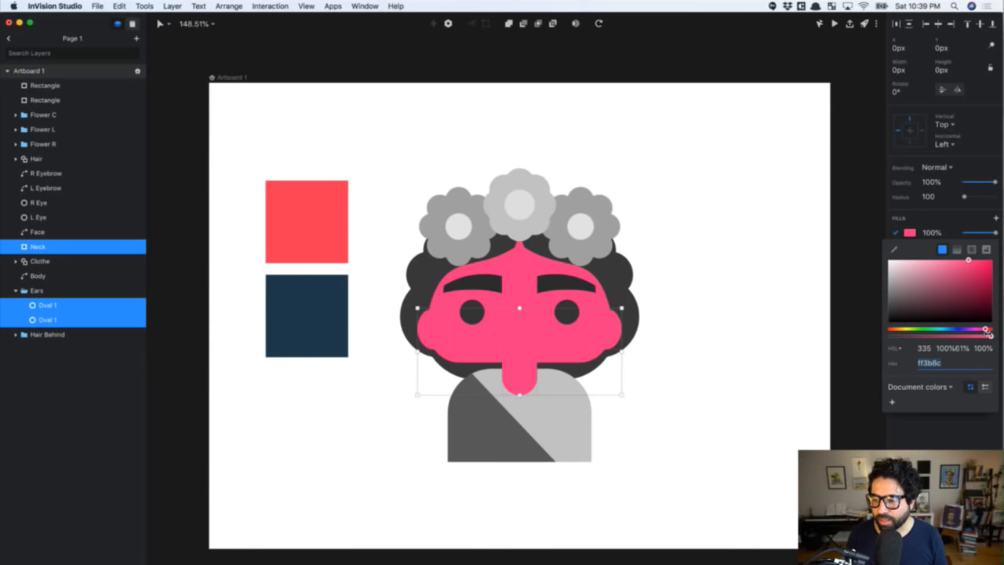
{"action": "type", "text": "ff3b76"}
{"action": "left_click_drag", "start_coordinate": [989, 333], "coordinate": [986, 332]}
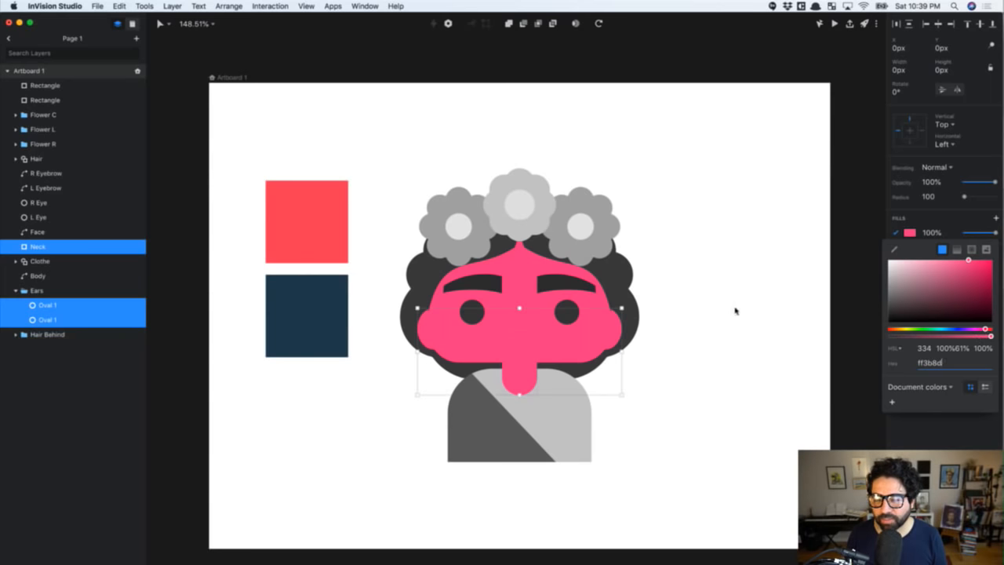
{"action": "left_click_drag", "start_coordinate": [970, 273], "coordinate": [971, 276]}
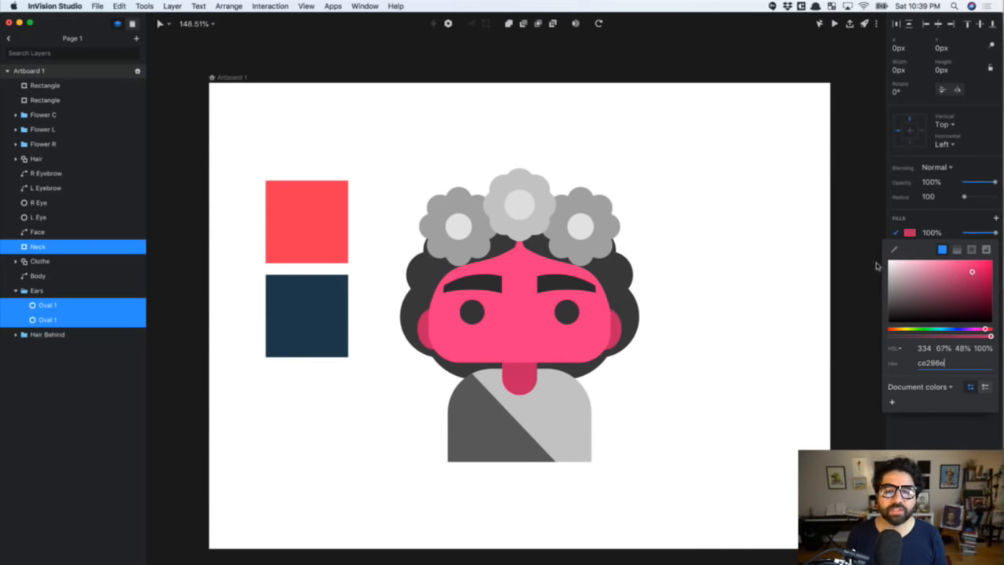
{"action": "left_click", "coordinate": [722, 234]}
{"action": "left_click", "coordinate": [717, 230]}
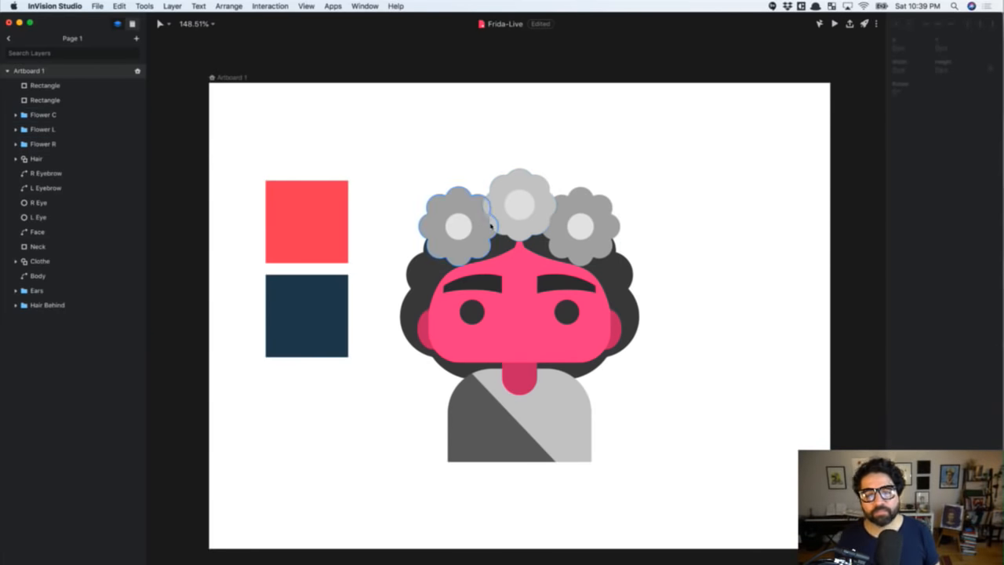
{"action": "left_click", "coordinate": [514, 189]}
{"action": "left_click", "coordinate": [463, 218], "text": "shift"}
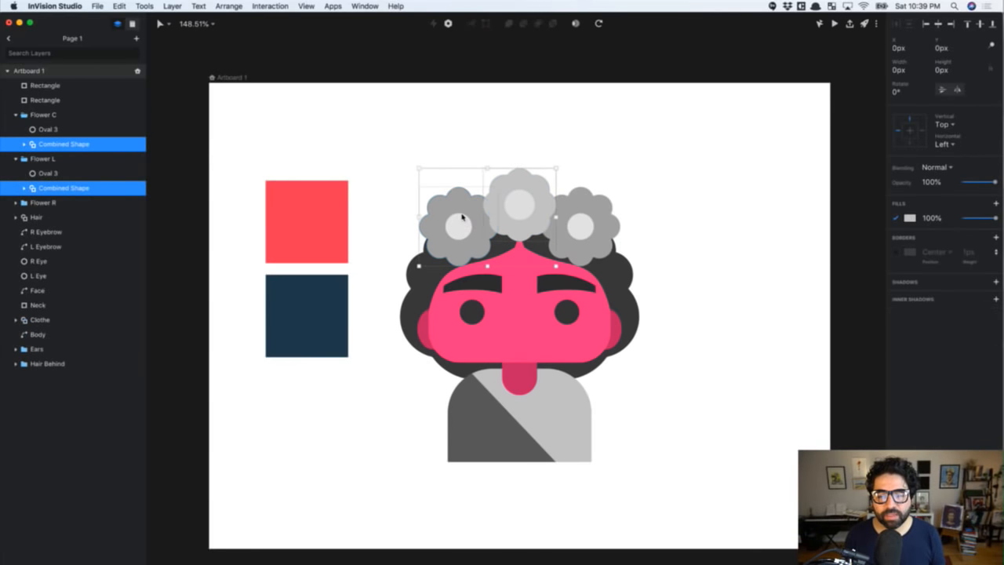
{"action": "left_click", "coordinate": [595, 221], "text": "shift"}
{"action": "left_click", "coordinate": [533, 348]}
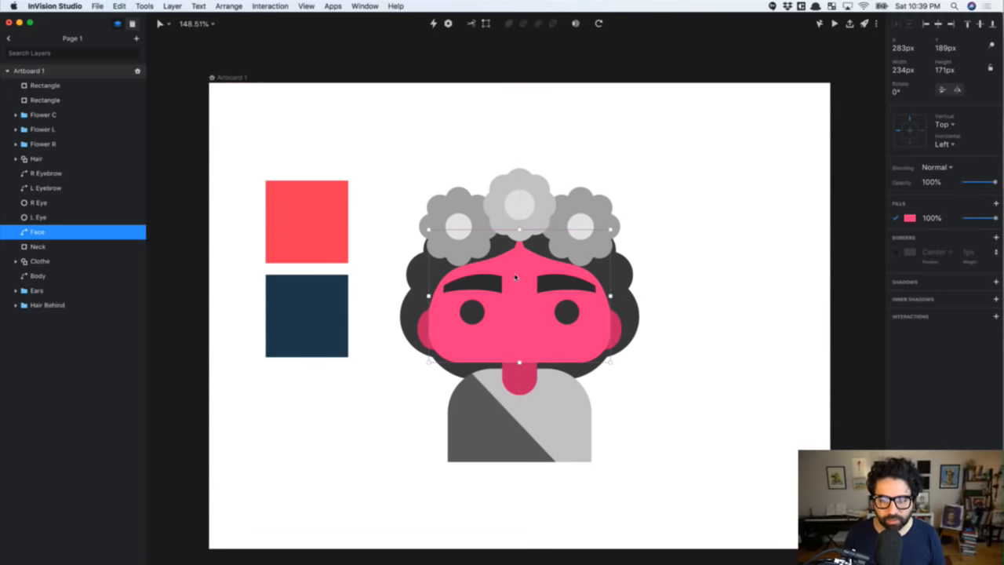
{"action": "left_click", "coordinate": [579, 188]}
{"action": "left_click", "coordinate": [526, 196]}
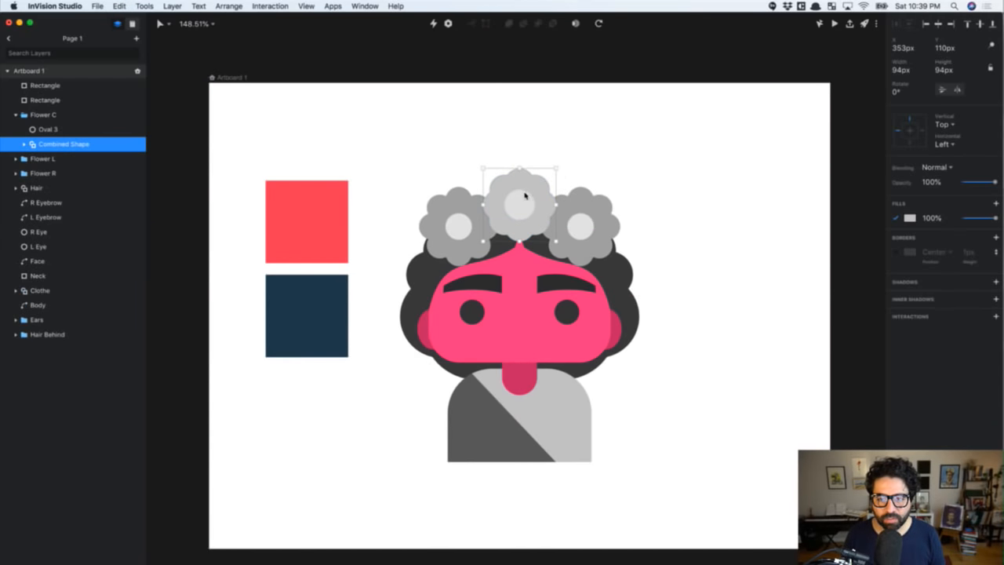
{"action": "left_click", "coordinate": [457, 220], "text": "shift"}
{"action": "left_click", "coordinate": [610, 219], "text": "shift"}
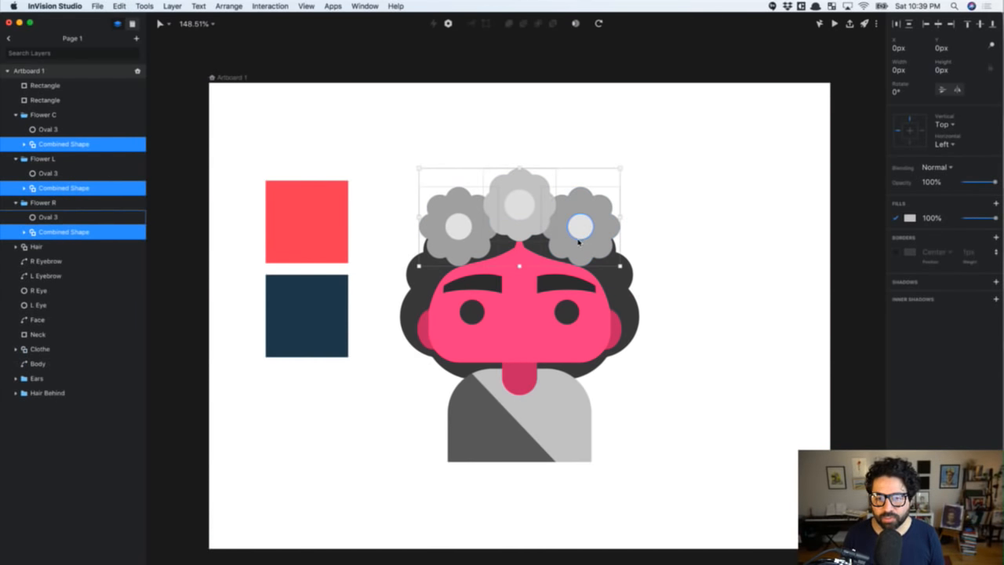
{"action": "left_click", "coordinate": [580, 226], "text": "shift"}
{"action": "left_click", "coordinate": [517, 221], "text": "shift"}
{"action": "left_click", "coordinate": [459, 227], "text": "shift"}
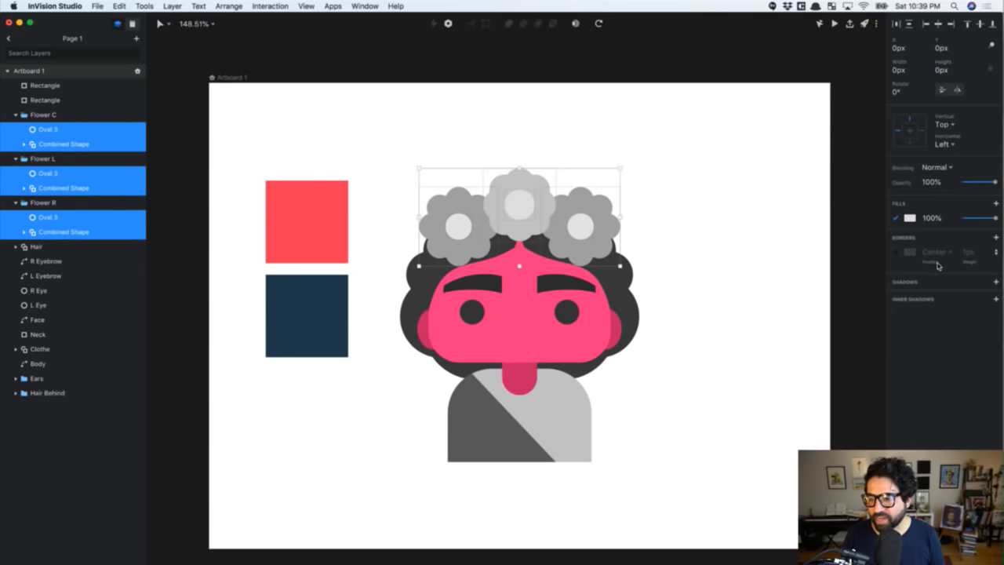
{"action": "left_click", "coordinate": [909, 219]}
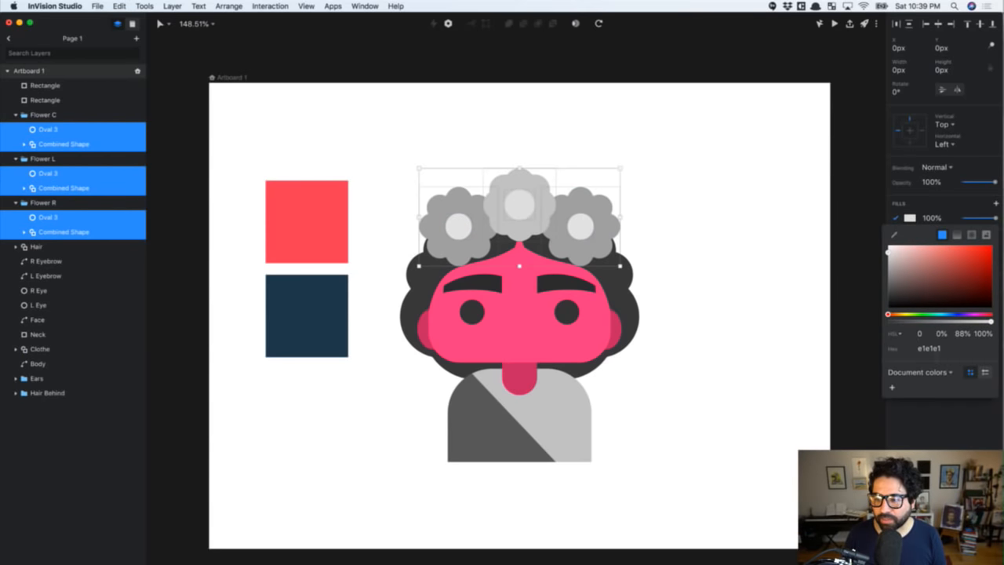
{"action": "left_click", "coordinate": [933, 349]}
{"action": "key", "text": "Return"}
{"action": "left_click", "coordinate": [681, 361]}
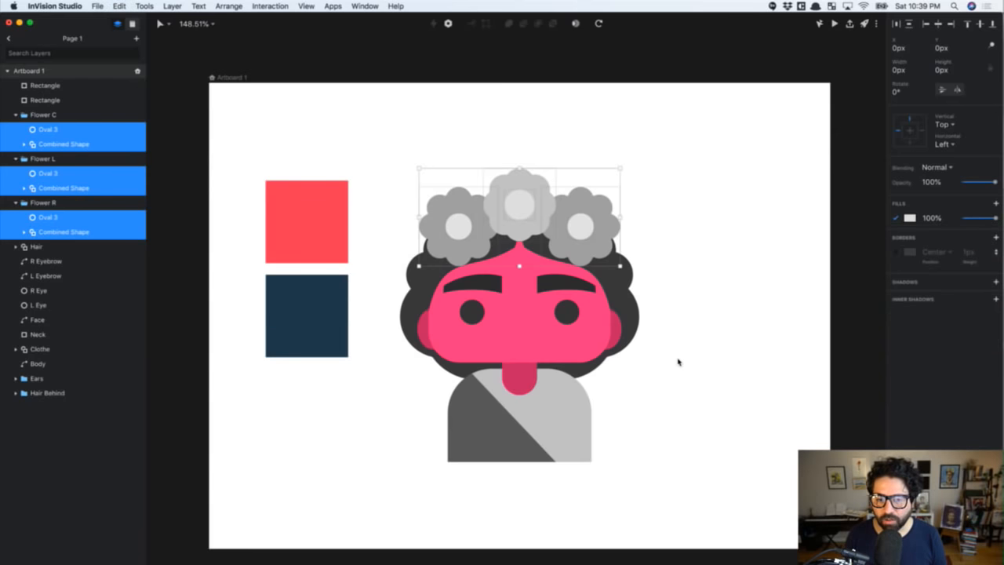
Copy the face's pink style onto the petals and centres of all three flowers
{"action": "left_click", "coordinate": [541, 355]}
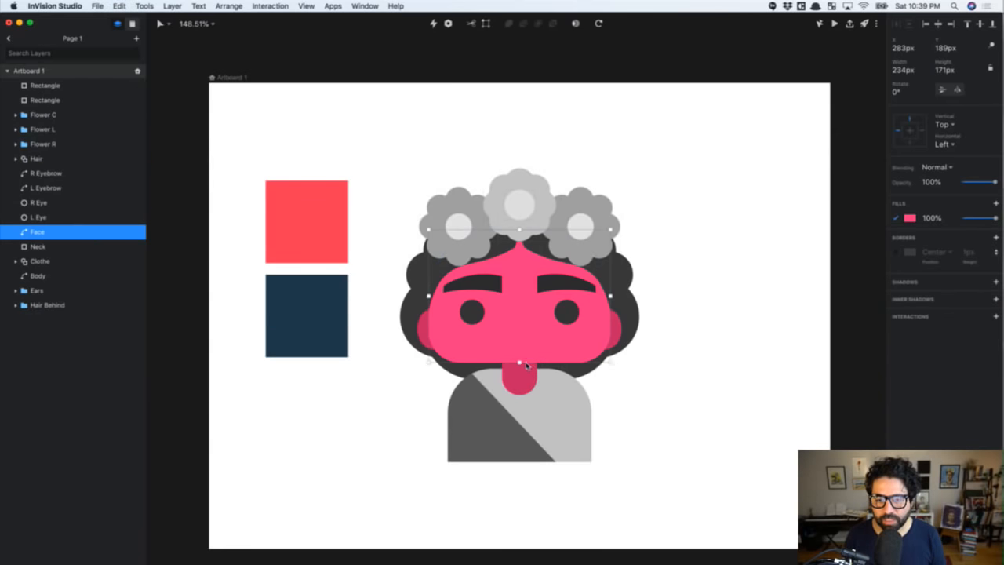
{"action": "double_click", "coordinate": [455, 224]}
{"action": "left_click", "coordinate": [468, 210], "text": "shift"}
{"action": "left_click", "coordinate": [520, 212], "text": "shift+super"}
{"action": "left_click", "coordinate": [523, 225], "text": "shift+super"}
{"action": "left_click", "coordinate": [579, 233], "text": "shift+super"}
{"action": "left_click", "coordinate": [585, 211], "text": "shift+super"}
{"action": "key", "text": "alt"}
{"action": "key", "text": "super+alt+v"}
{"action": "left_click", "coordinate": [686, 188]}
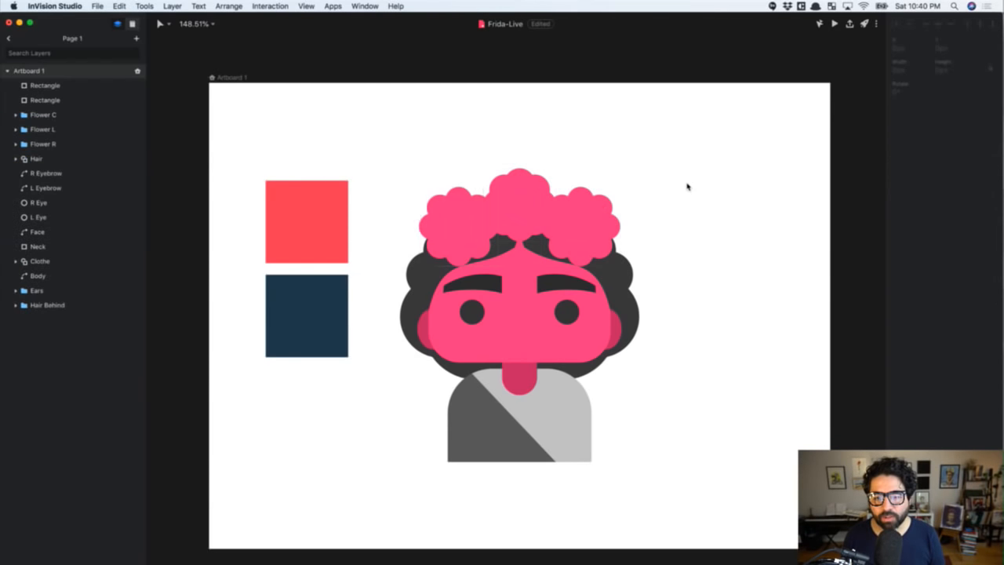
Set the fill of the three flower centres to a pale pink, #ffcde2
{"action": "left_click", "coordinate": [461, 237], "text": "super"}
{"action": "left_click", "coordinate": [531, 224], "text": "shift+super"}
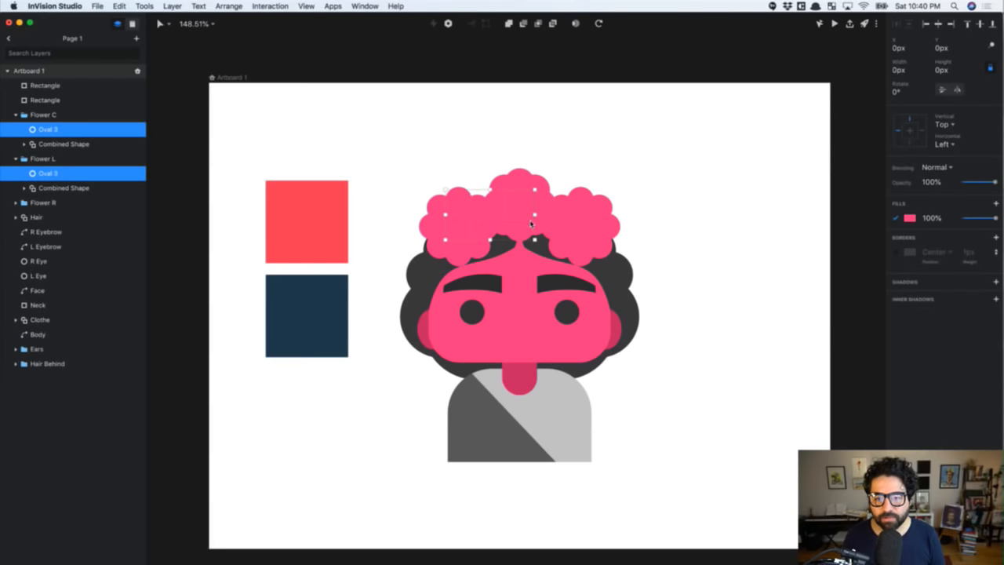
{"action": "left_click", "coordinate": [584, 243], "text": "shift+super"}
{"action": "left_click", "coordinate": [910, 217]}
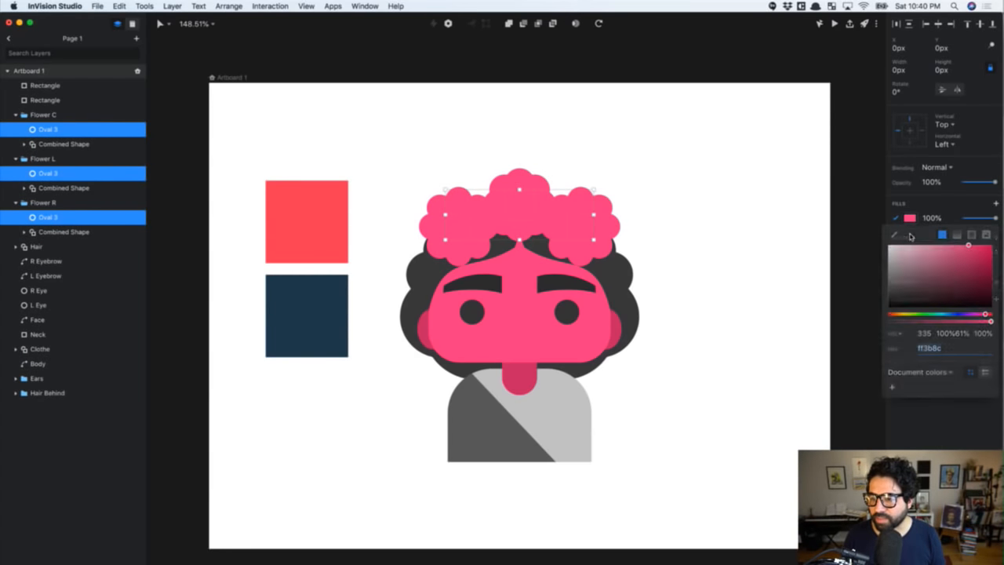
{"action": "type", "text": "ffc6dd"}
{"action": "left_click_drag", "start_coordinate": [912, 249], "coordinate": [908, 246]}
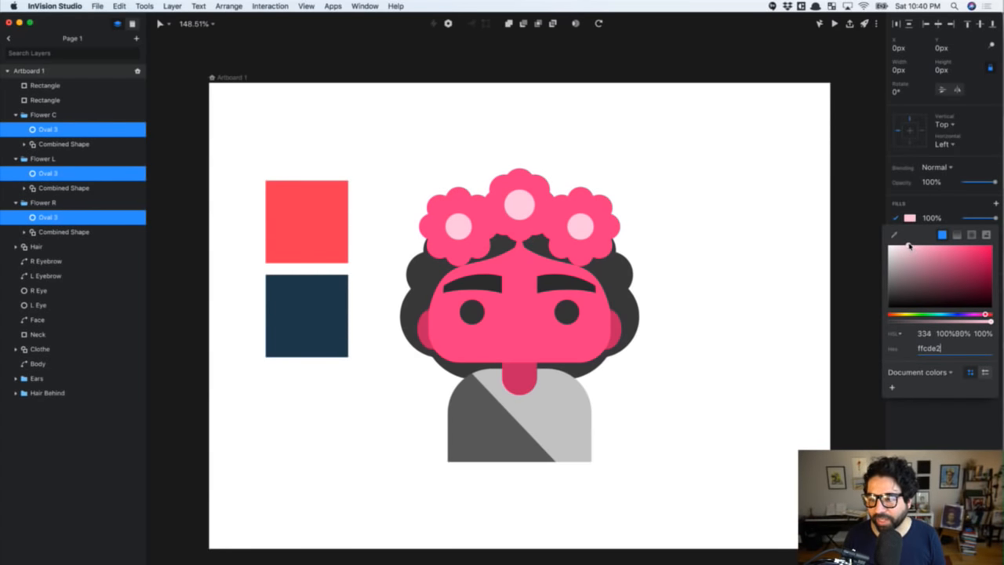
{"action": "left_click", "coordinate": [576, 140]}
Darken the petal shapes of all three flowers to a deep pinkish red fill
{"action": "left_click", "coordinate": [465, 215], "text": "super"}
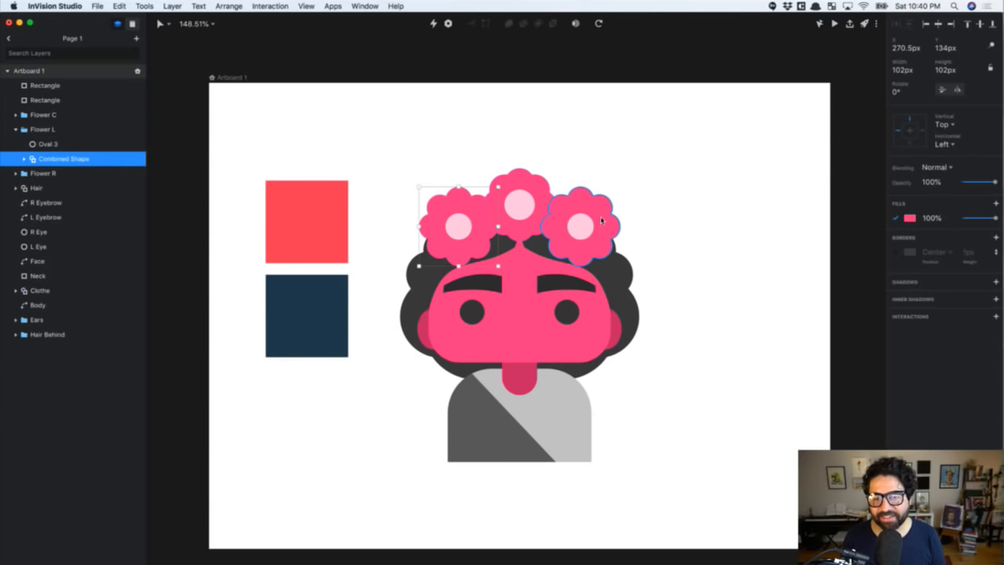
{"action": "left_click", "coordinate": [600, 217], "text": "shift+super"}
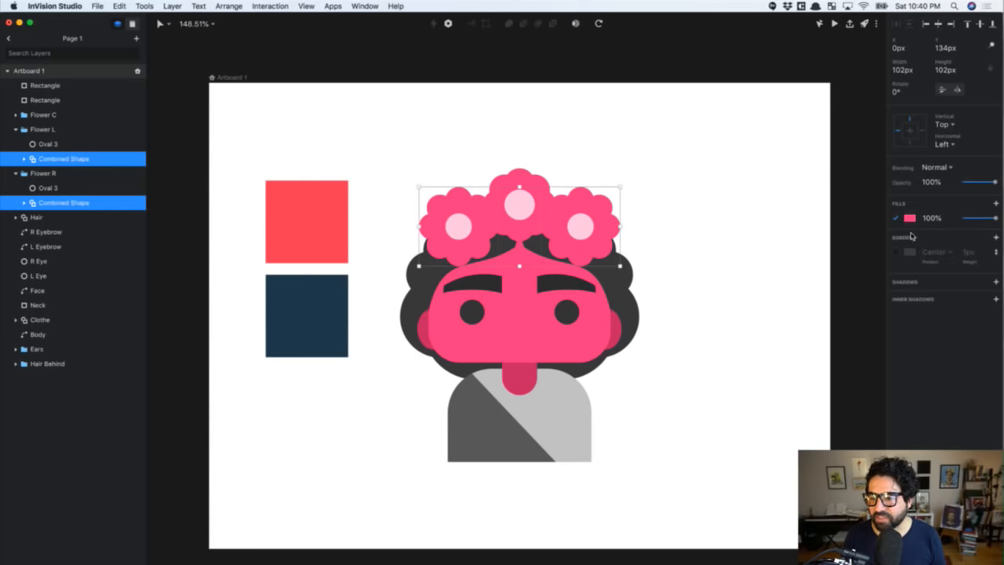
{"action": "left_click", "coordinate": [521, 193], "text": "shift+super"}
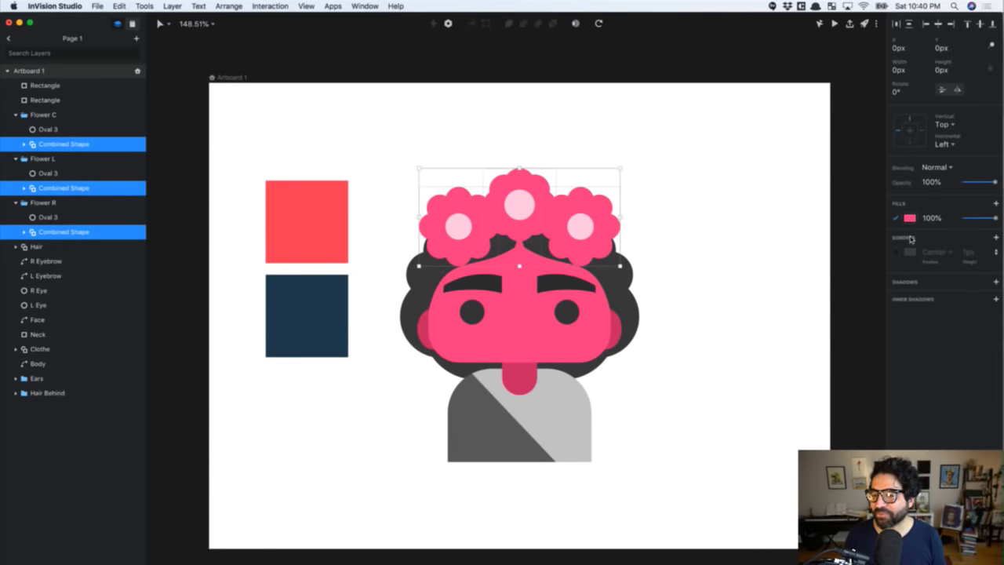
{"action": "left_click", "coordinate": [908, 218]}
{"action": "left_click", "coordinate": [971, 264]}
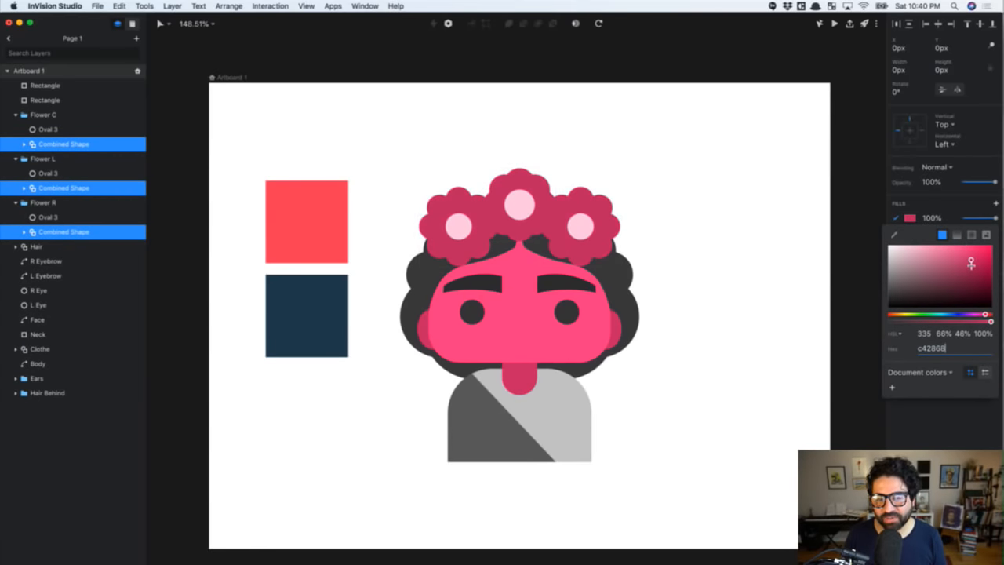
{"action": "left_click_drag", "start_coordinate": [971, 264], "coordinate": [975, 259]}
{"action": "left_click", "coordinate": [702, 168]}
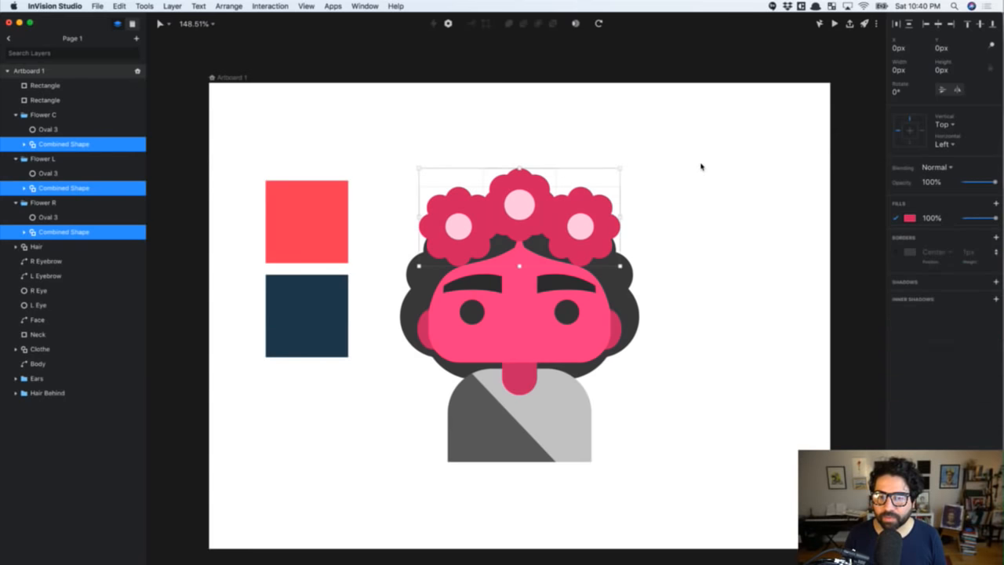
{"action": "left_click", "coordinate": [703, 151]}
Lighten the middle flower's petals to a bright pink fill similar to the face
{"action": "left_click", "coordinate": [509, 189], "text": "super"}
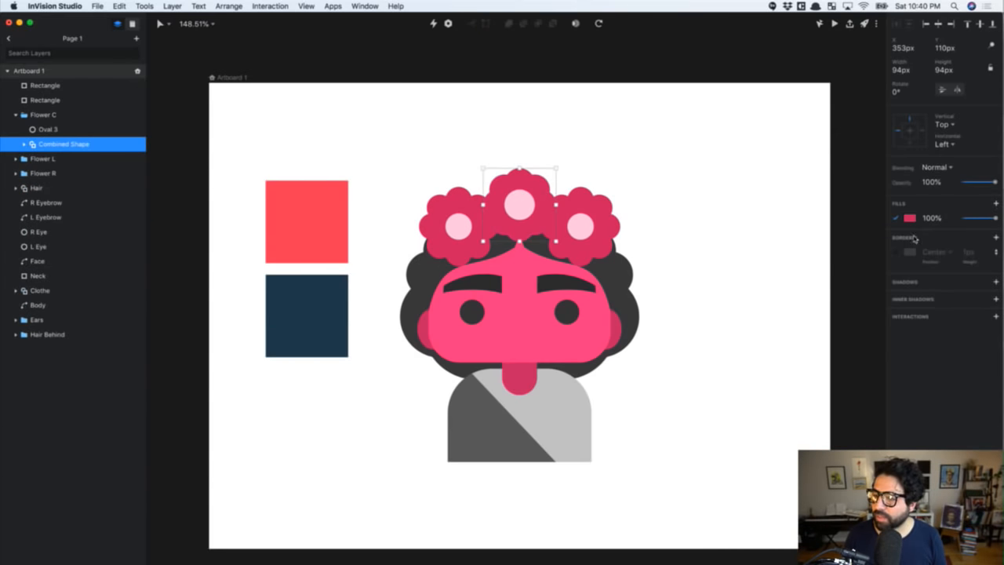
{"action": "left_click", "coordinate": [910, 218]}
{"action": "left_click_drag", "start_coordinate": [976, 258], "coordinate": [966, 250]}
{"action": "left_click", "coordinate": [711, 273]}
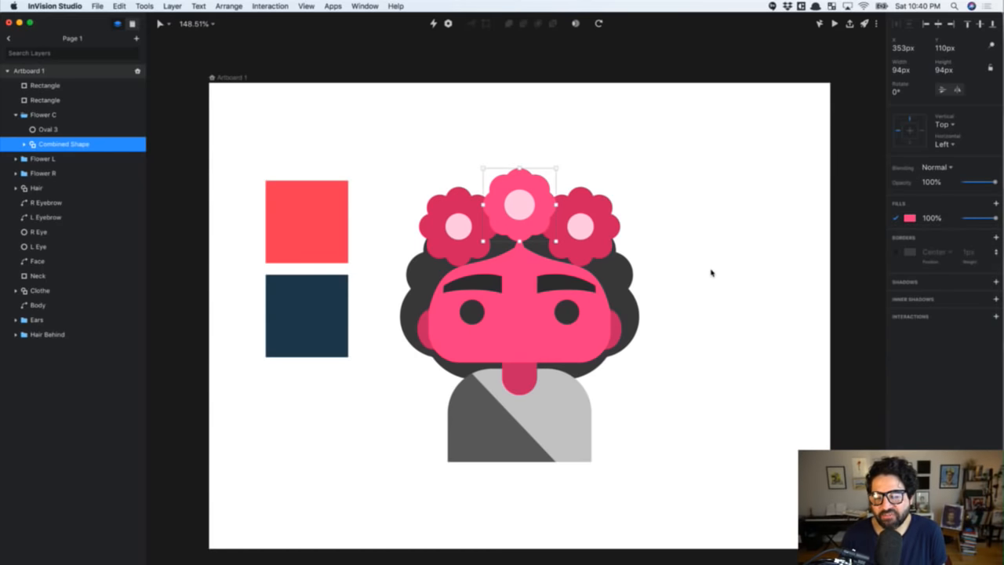
Ungroup the two oval groups inside Hair Behind and unite all their ovals into a single combined shape
{"action": "left_click", "coordinate": [466, 431]}
{"action": "left_click", "coordinate": [422, 295], "text": "super"}
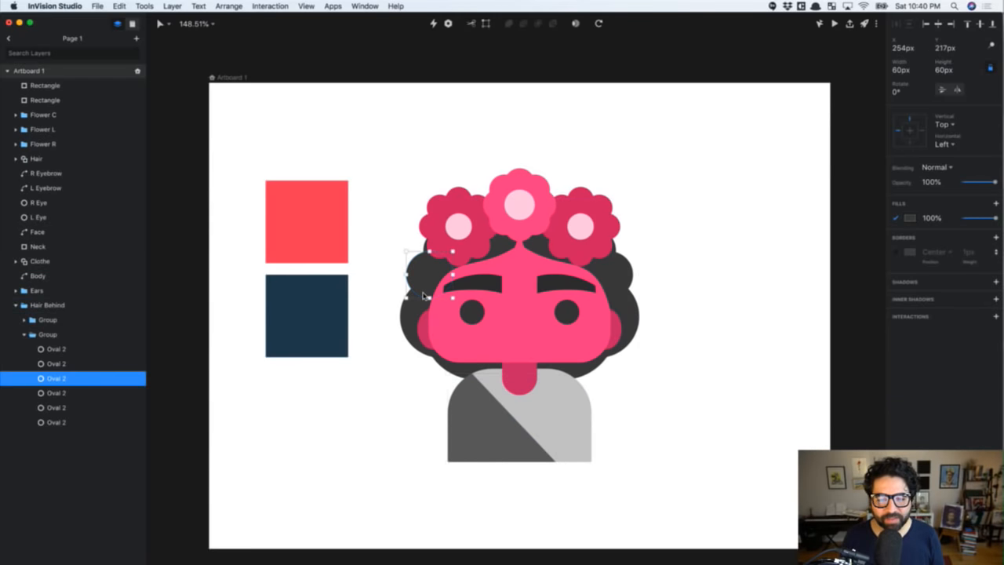
{"action": "left_click", "coordinate": [55, 349]}
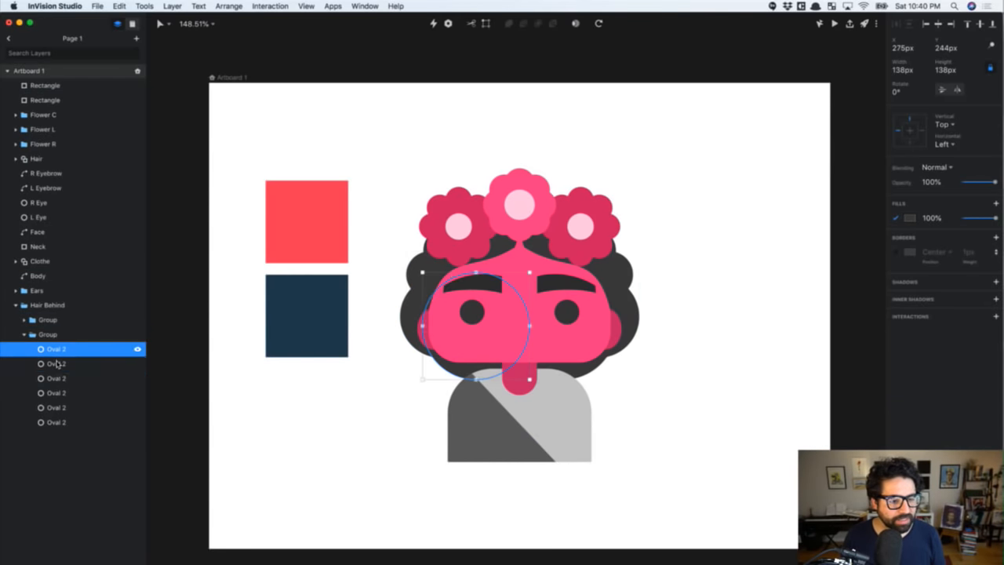
{"action": "left_click", "coordinate": [77, 429], "text": "shift"}
{"action": "left_click", "coordinate": [25, 320]}
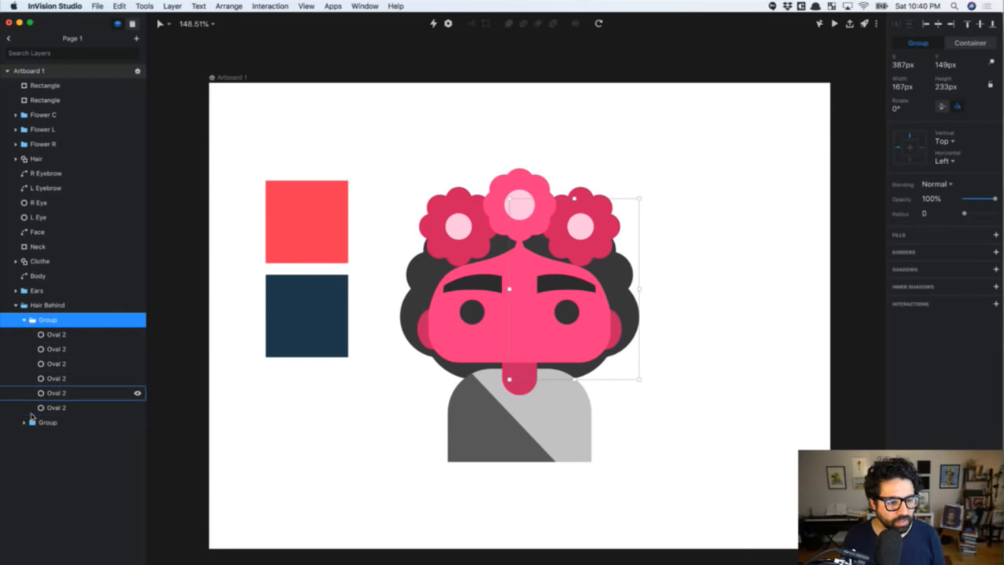
{"action": "left_click", "coordinate": [24, 321]}
{"action": "left_click", "coordinate": [35, 336], "text": "shift"}
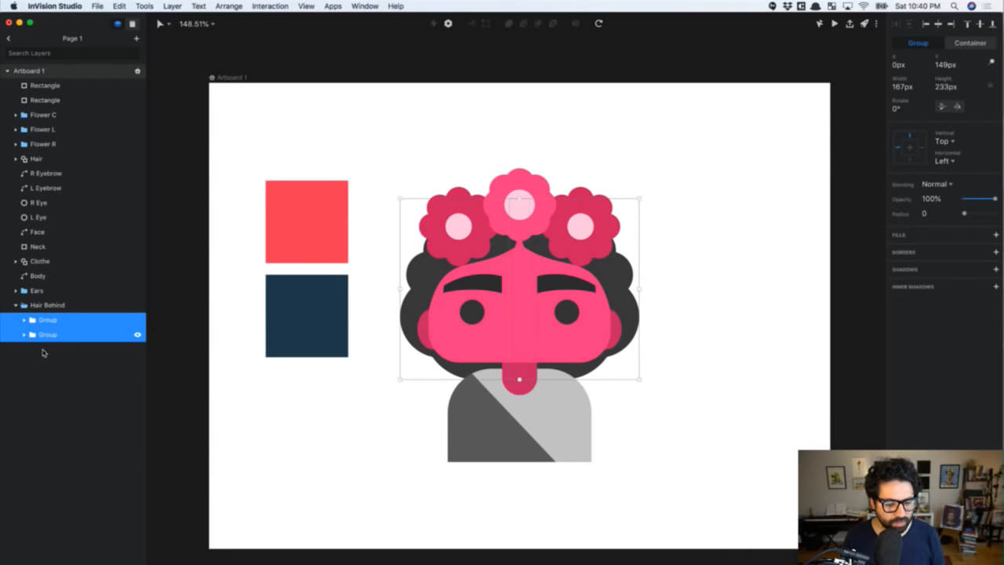
{"action": "key", "text": "super+shift+g"}
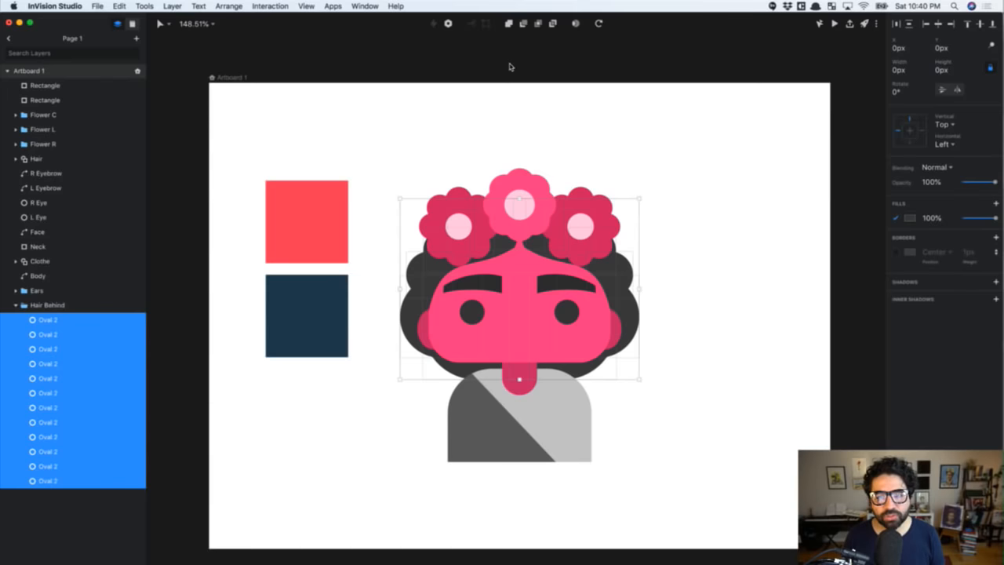
{"action": "left_click", "coordinate": [509, 24]}
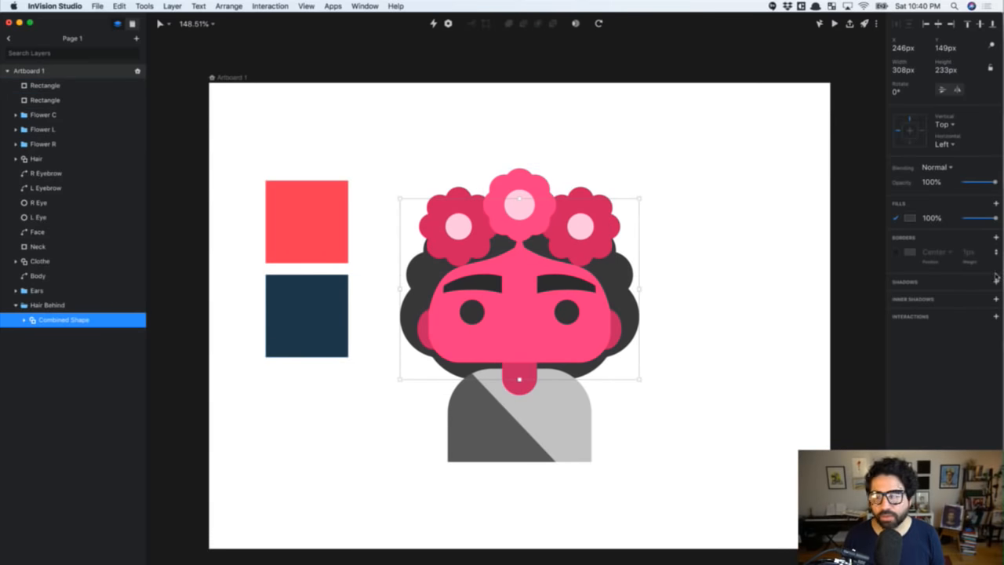
Fill the combined back-hair shape with dark navy, #1a2b3b, and save that colour to the document colours
{"action": "left_click", "coordinate": [909, 218]}
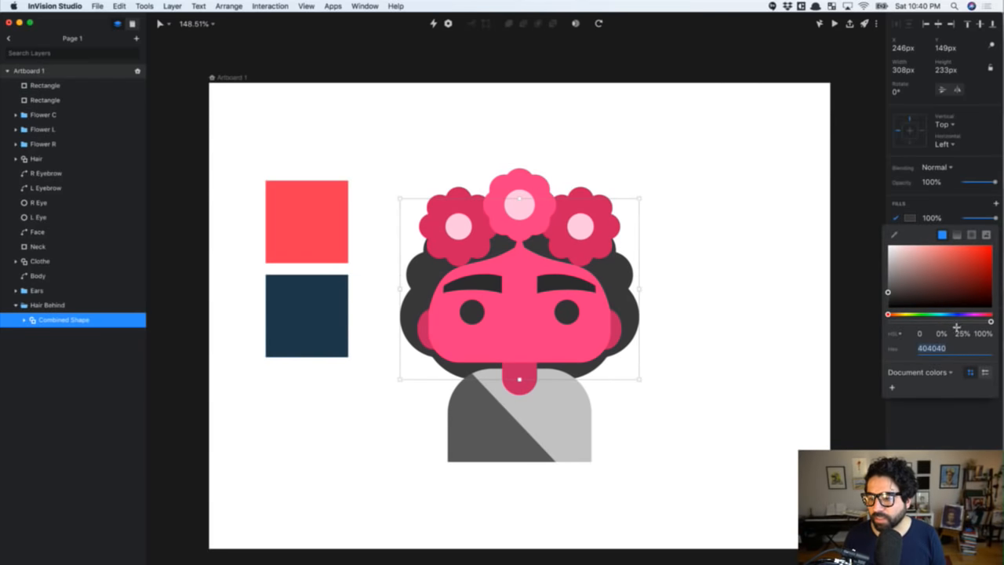
{"action": "left_click_drag", "start_coordinate": [952, 317], "coordinate": [946, 296]}
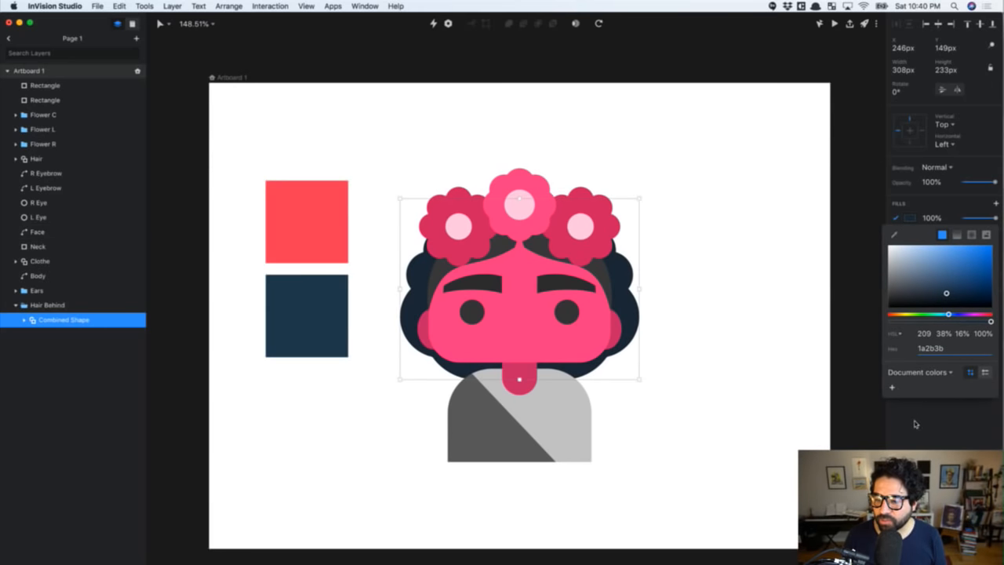
{"action": "left_click", "coordinate": [892, 389]}
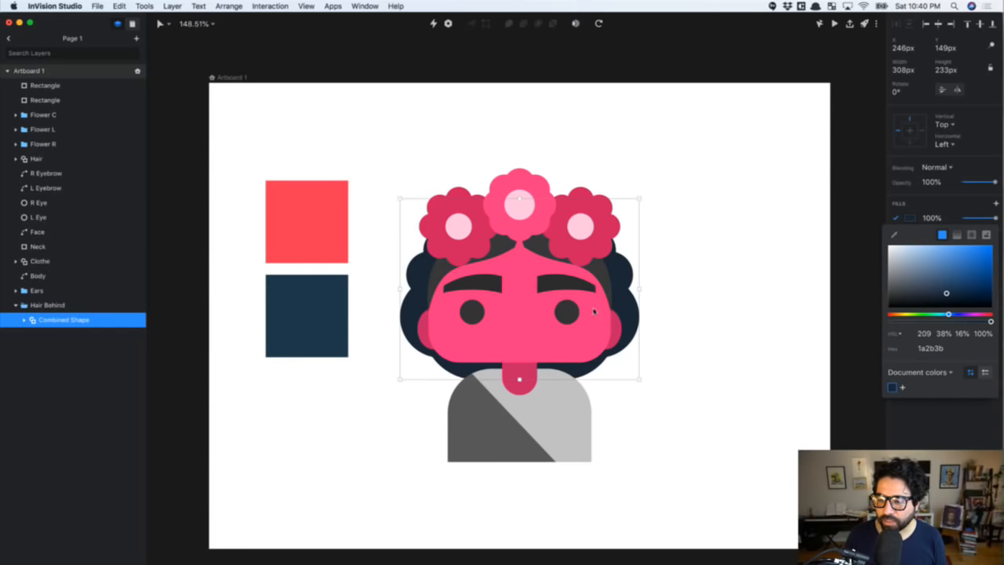
Apply the saved dark navy document colour to the front hair and both eyebrows
{"action": "left_click", "coordinate": [443, 278]}
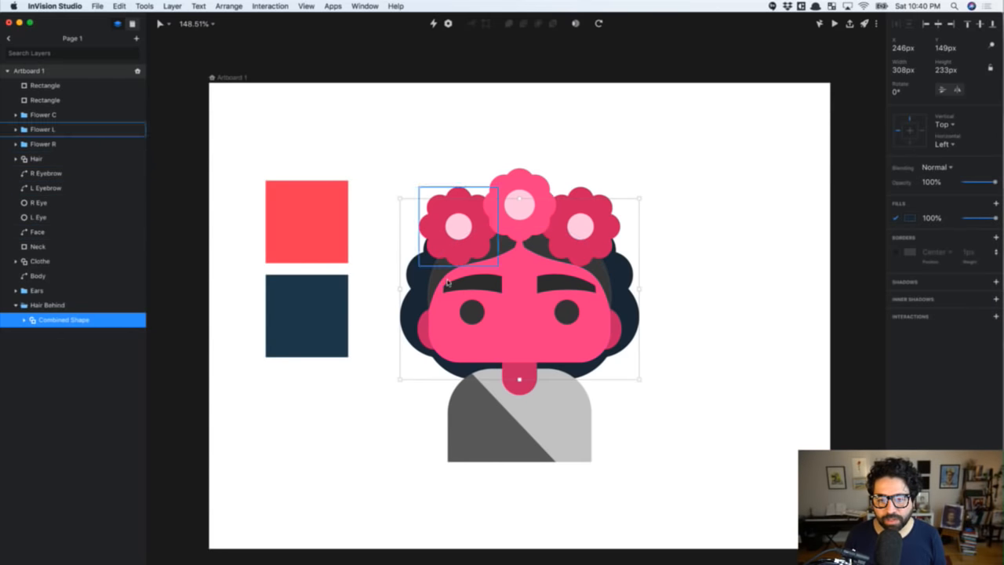
{"action": "left_click", "coordinate": [444, 281]}
{"action": "left_click", "coordinate": [444, 281]}
{"action": "left_click", "coordinate": [486, 296], "text": "shift"}
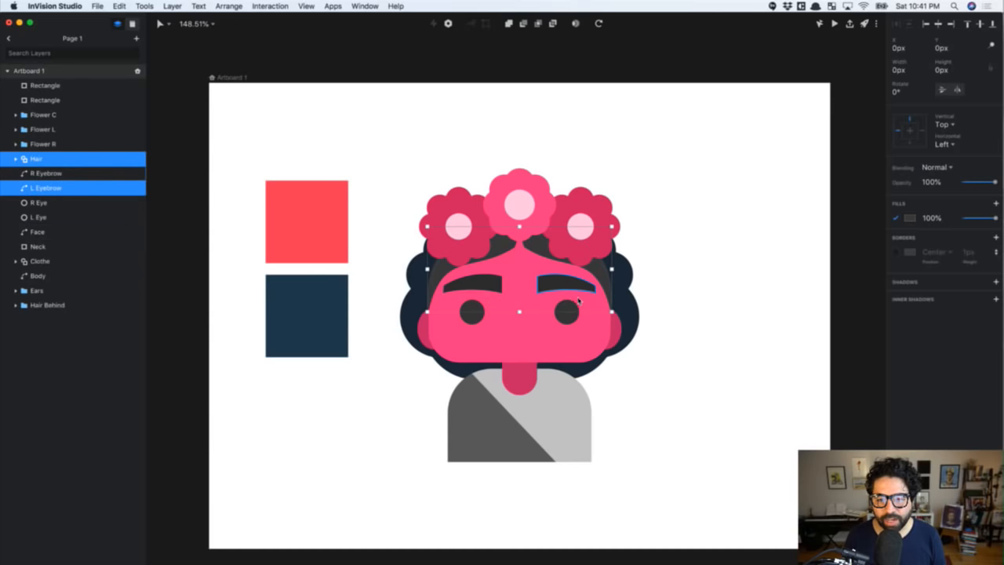
{"action": "left_click", "coordinate": [575, 298], "text": "shift"}
{"action": "left_click", "coordinate": [909, 217]}
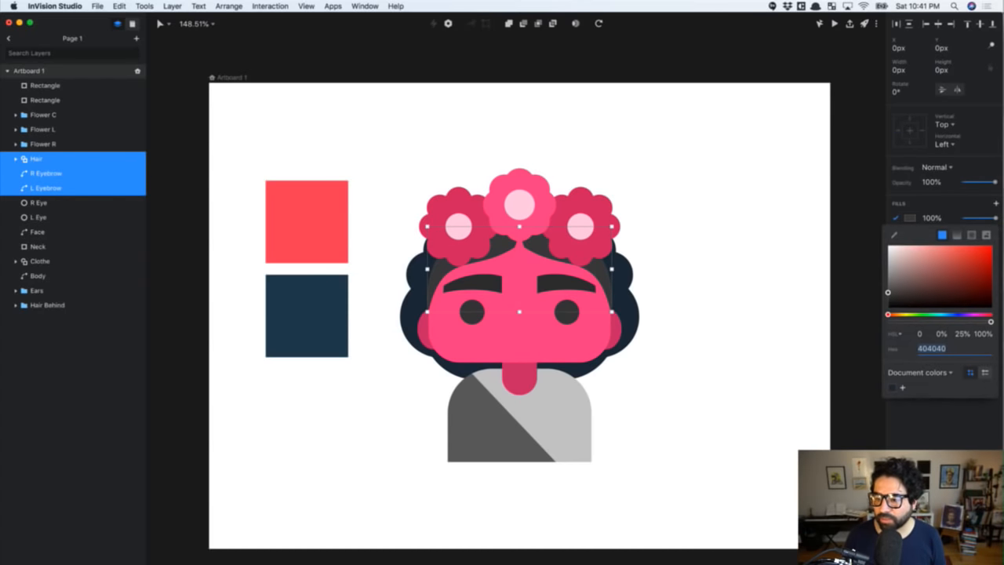
{"action": "left_click", "coordinate": [891, 388]}
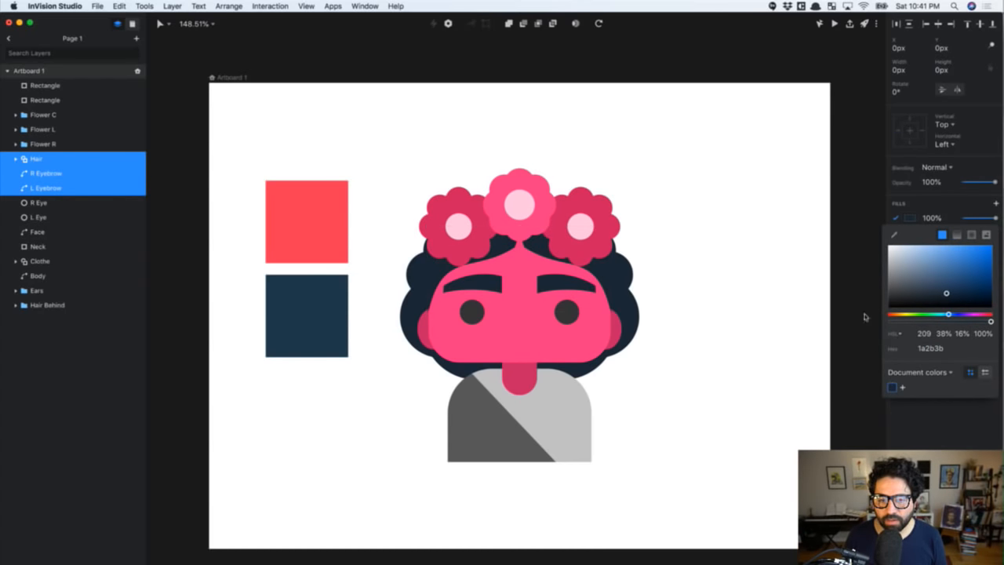
{"action": "left_click", "coordinate": [771, 294]}
Fill both eyes with the saved dark navy document colour
{"action": "left_click", "coordinate": [471, 317]}
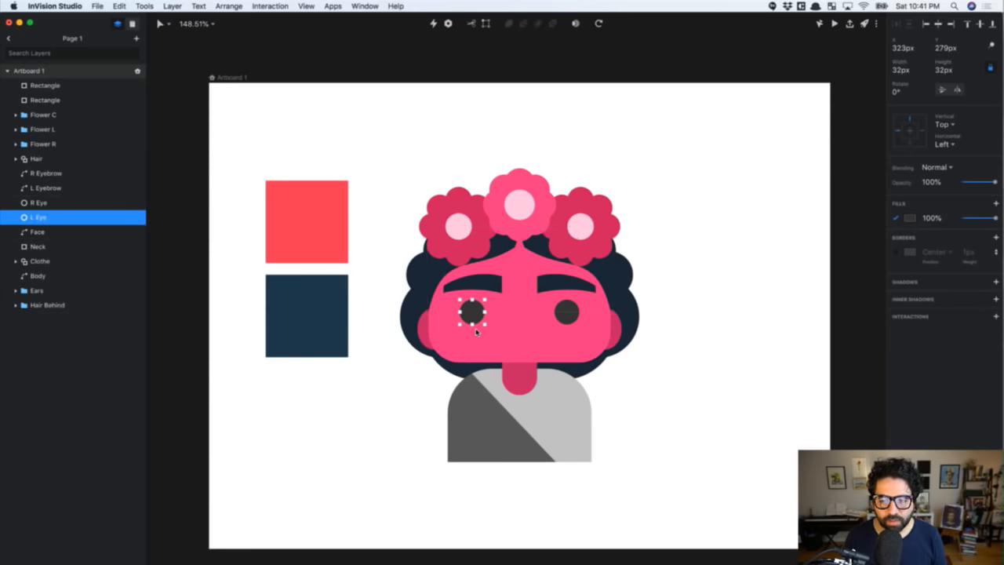
{"action": "left_click", "coordinate": [566, 323], "text": "shift"}
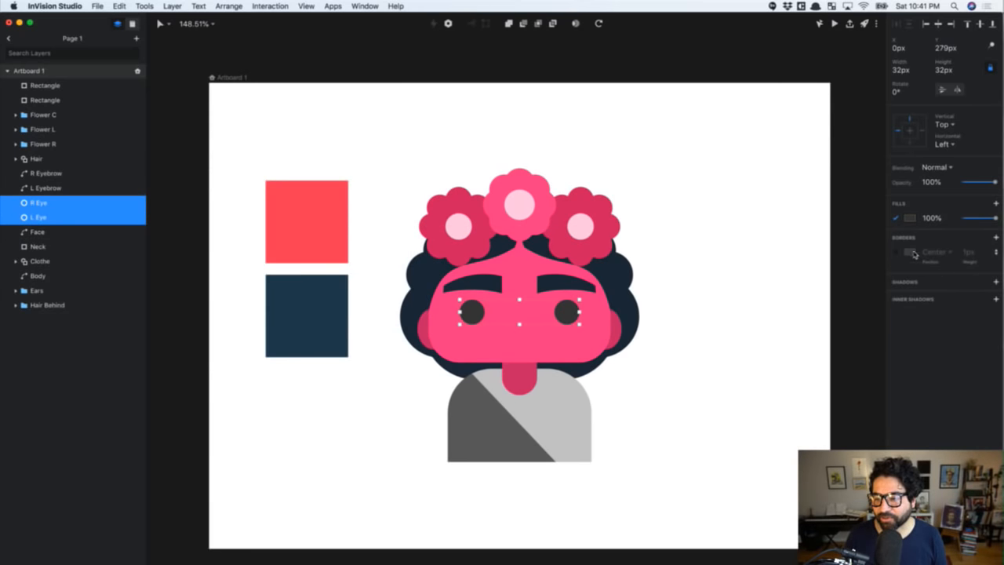
{"action": "left_click", "coordinate": [909, 219]}
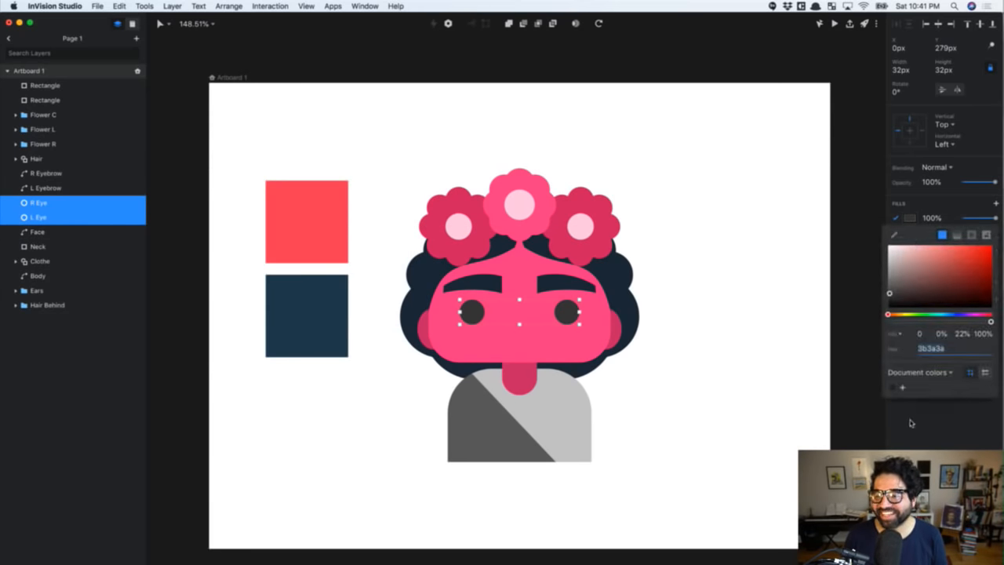
{"action": "left_click", "coordinate": [891, 388]}
{"action": "left_click", "coordinate": [744, 314]}
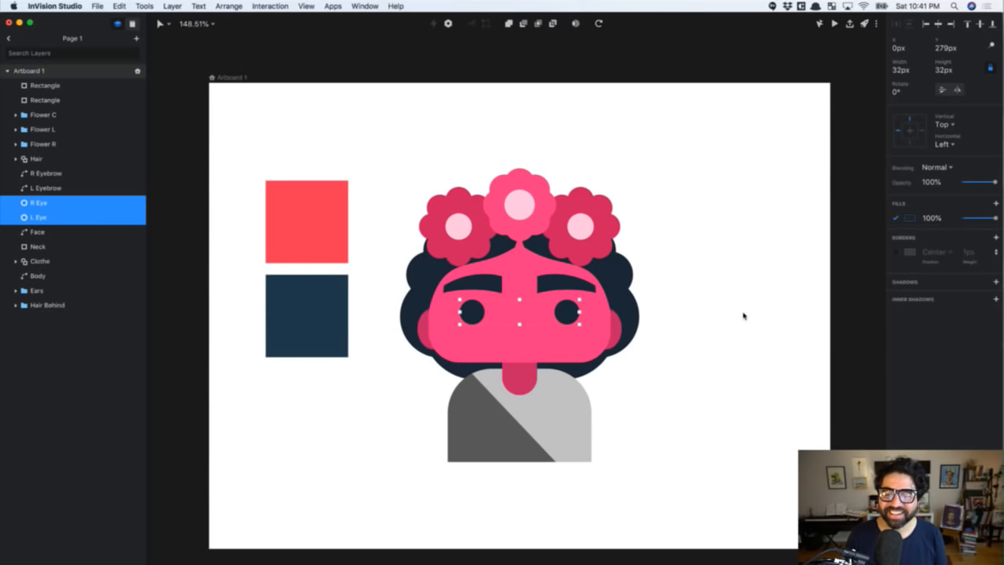
{"action": "left_click", "coordinate": [712, 287]}
Fill the diagonal Clothe shape over the torso with the saved dark navy document colour
{"action": "left_click", "coordinate": [568, 434]}
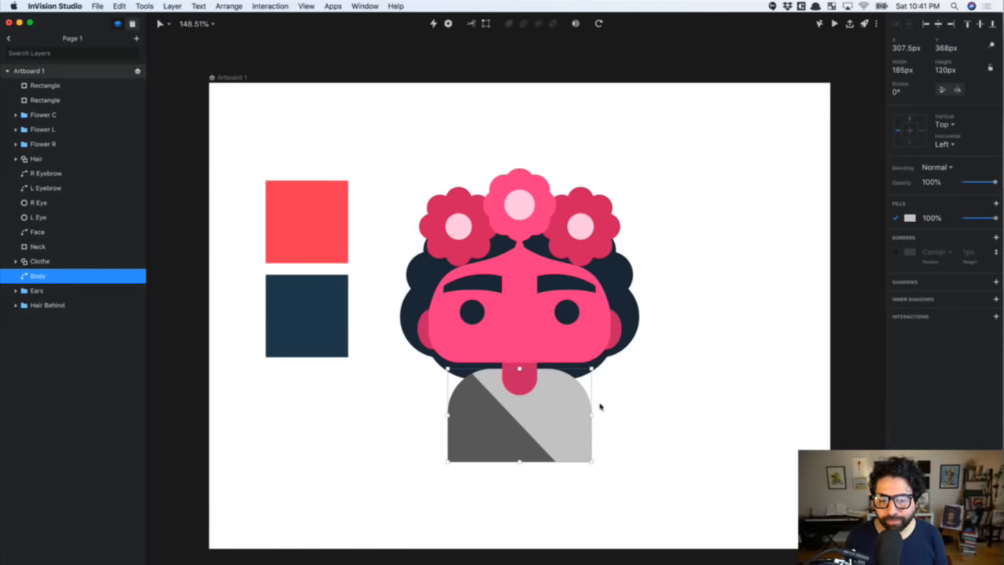
{"action": "left_click", "coordinate": [408, 324]}
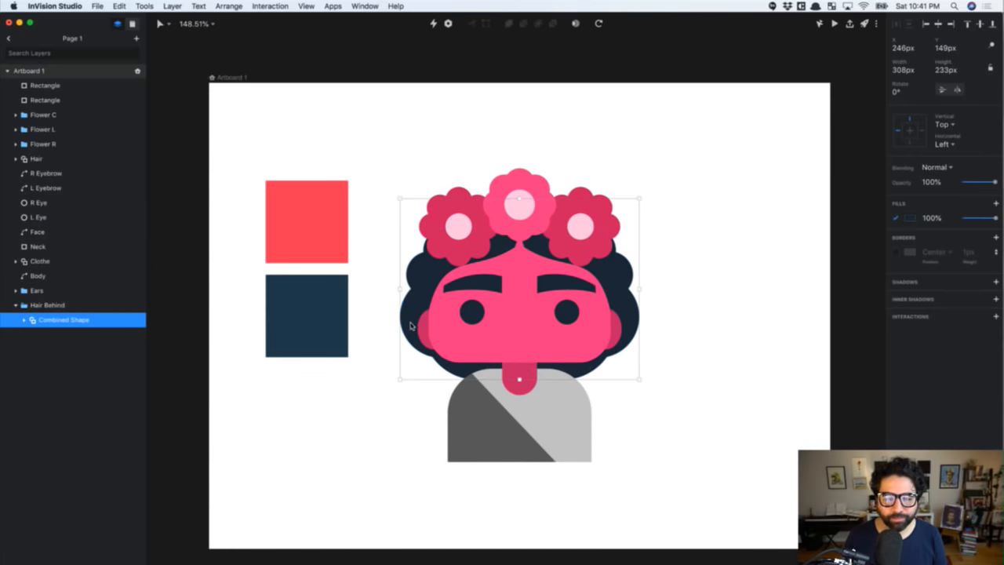
{"action": "left_click", "coordinate": [909, 218]}
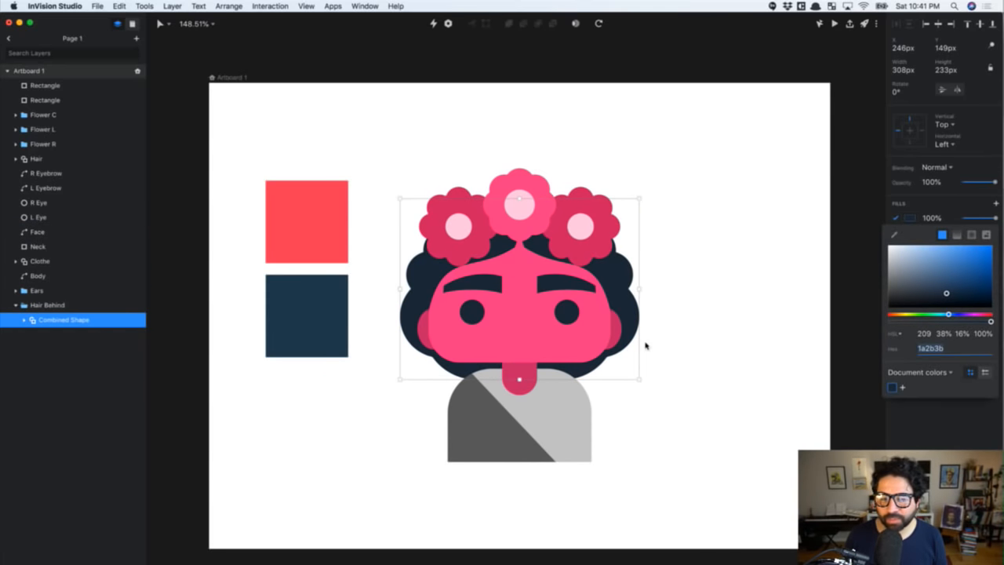
{"action": "left_click", "coordinate": [493, 437]}
{"action": "left_click", "coordinate": [909, 218]}
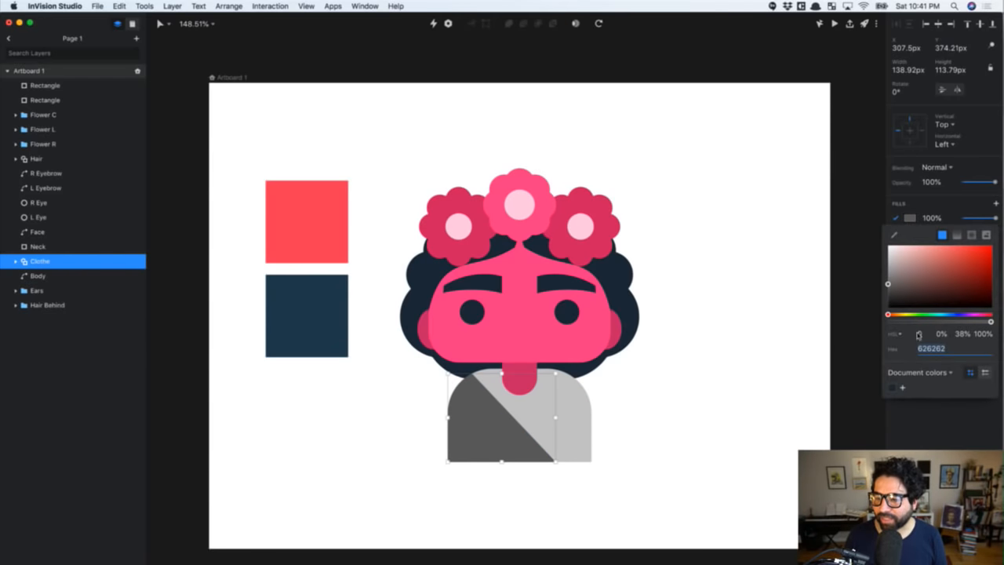
{"action": "left_click", "coordinate": [891, 388]}
{"action": "left_click", "coordinate": [719, 420]}
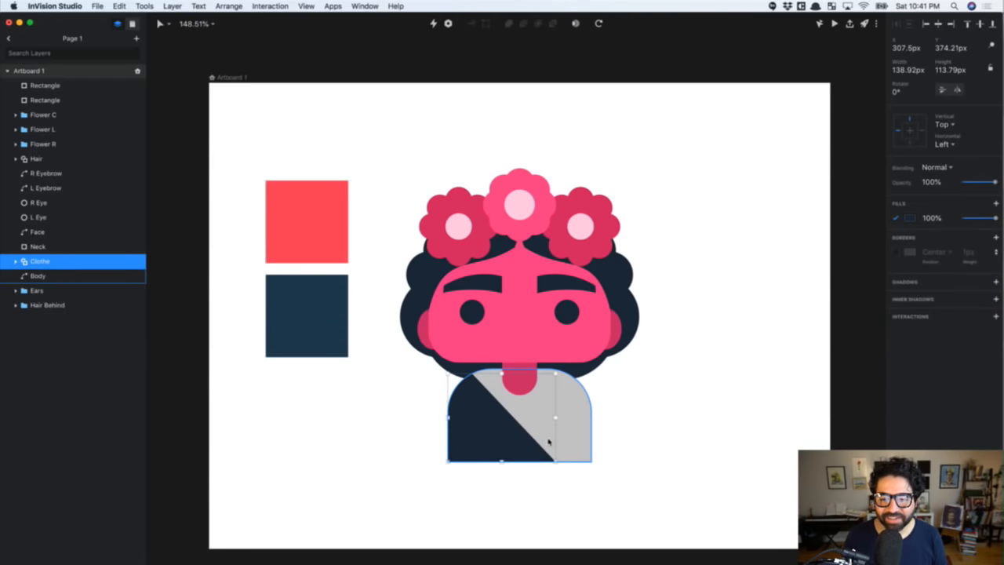
Set the Body shape's fill to a pale blue-grey tint of the navy, #c6d2dd
{"action": "left_click", "coordinate": [550, 443]}
{"action": "left_click", "coordinate": [910, 218]}
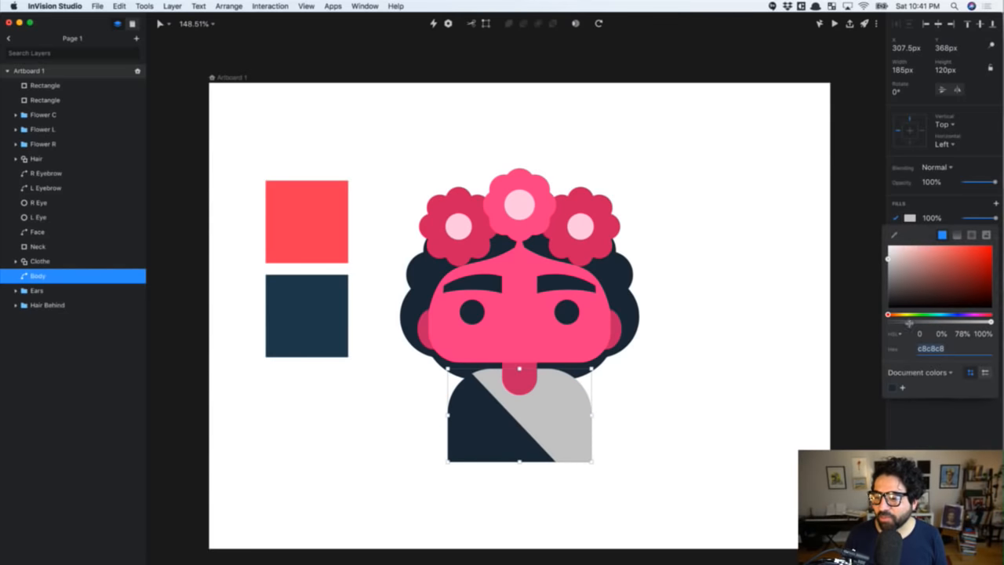
{"action": "left_click", "coordinate": [891, 387]}
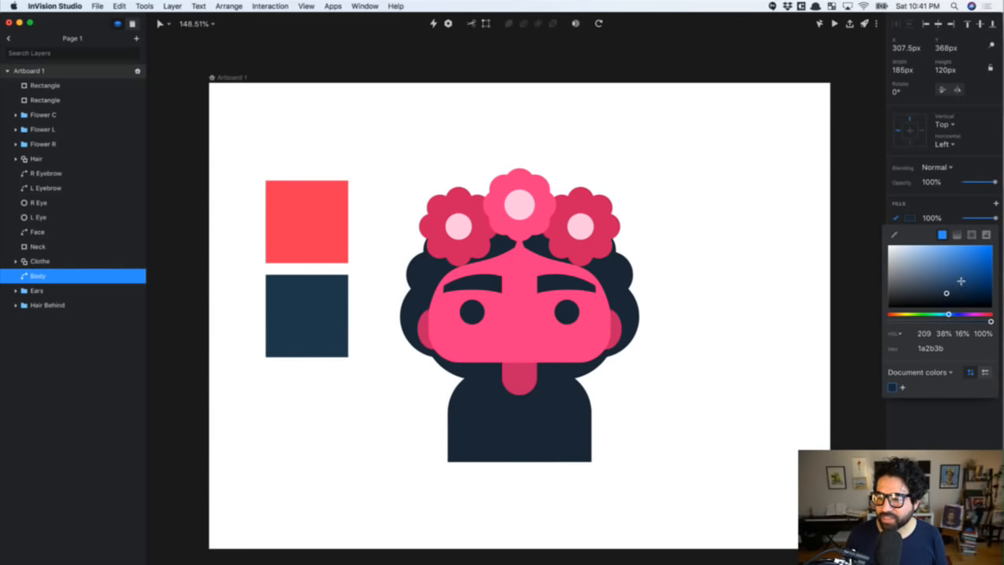
{"action": "left_click_drag", "start_coordinate": [963, 287], "coordinate": [899, 255]}
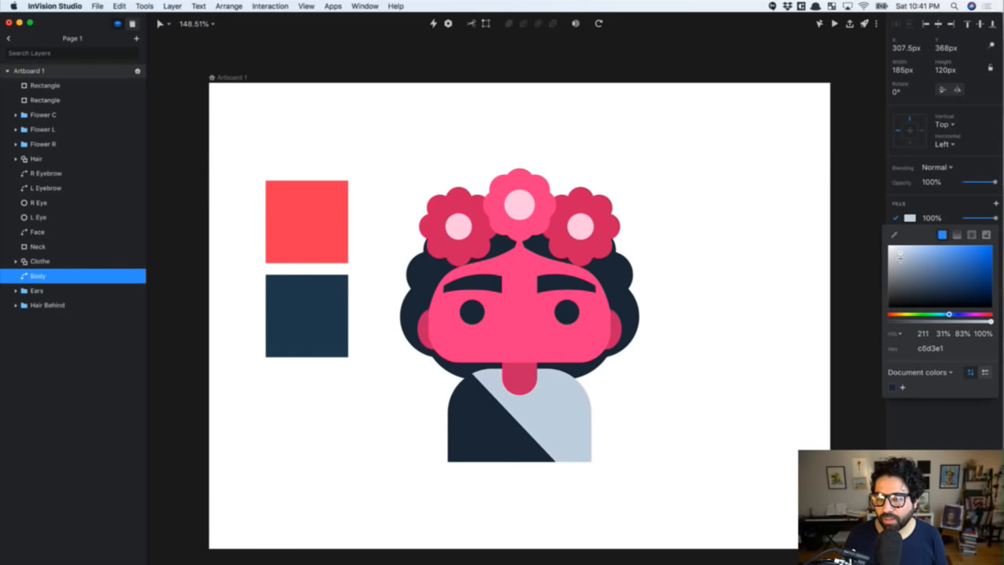
{"action": "left_click_drag", "start_coordinate": [949, 323], "coordinate": [947, 321]}
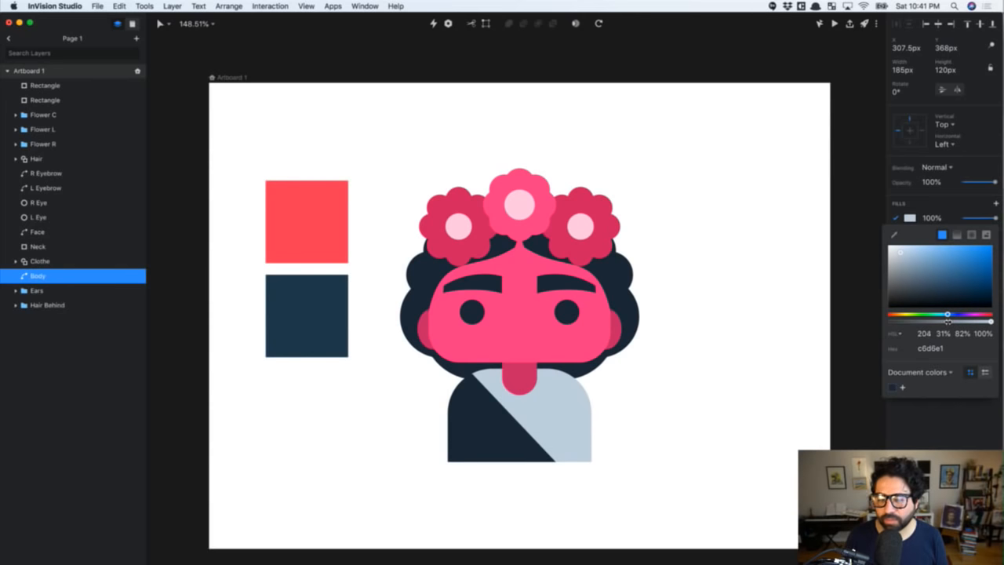
{"action": "left_click", "coordinate": [901, 258]}
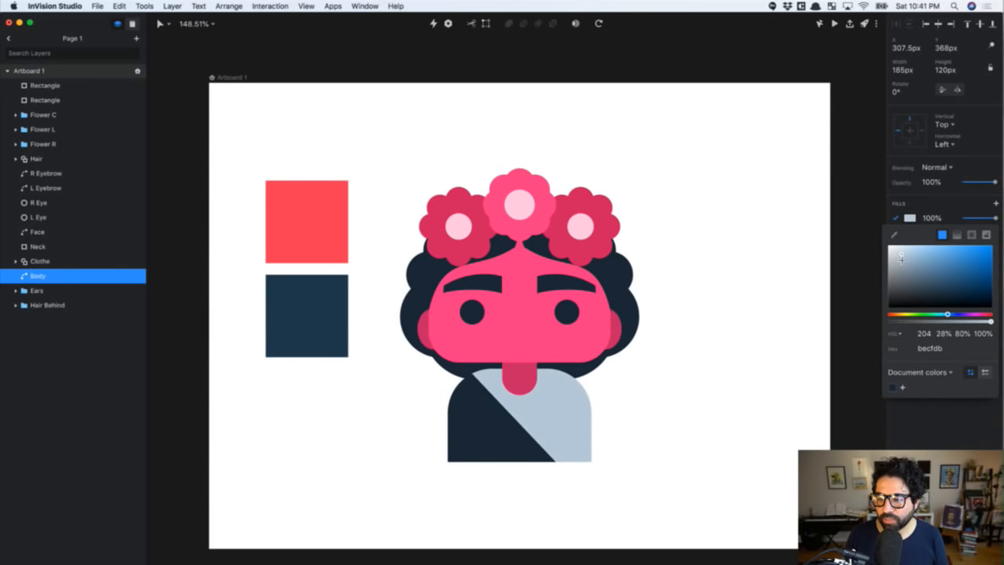
{"action": "left_click_drag", "start_coordinate": [901, 259], "coordinate": [898, 255]}
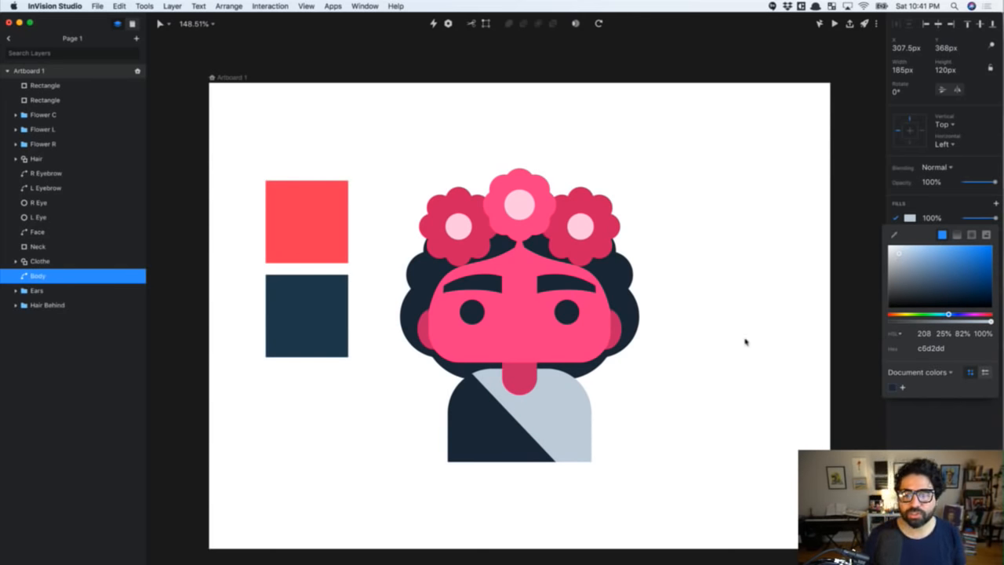
{"action": "left_click", "coordinate": [735, 215]}
Move the red and navy reference squares off the artboard so only the portrait stays in view
{"action": "left_click", "coordinate": [733, 194]}
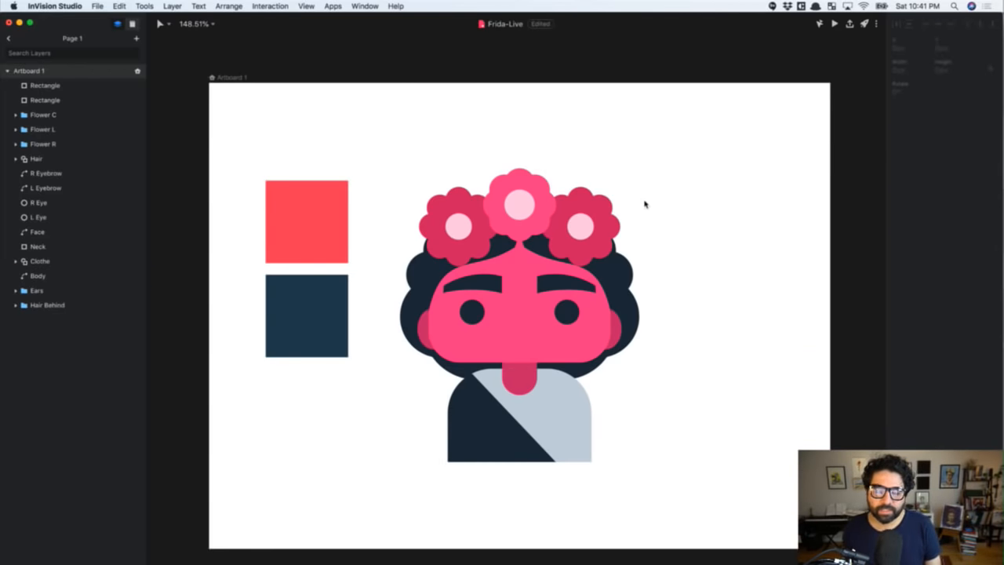
{"action": "left_click_drag", "start_coordinate": [208, 203], "coordinate": [163, 392]}
{"action": "left_click", "coordinate": [348, 186]}
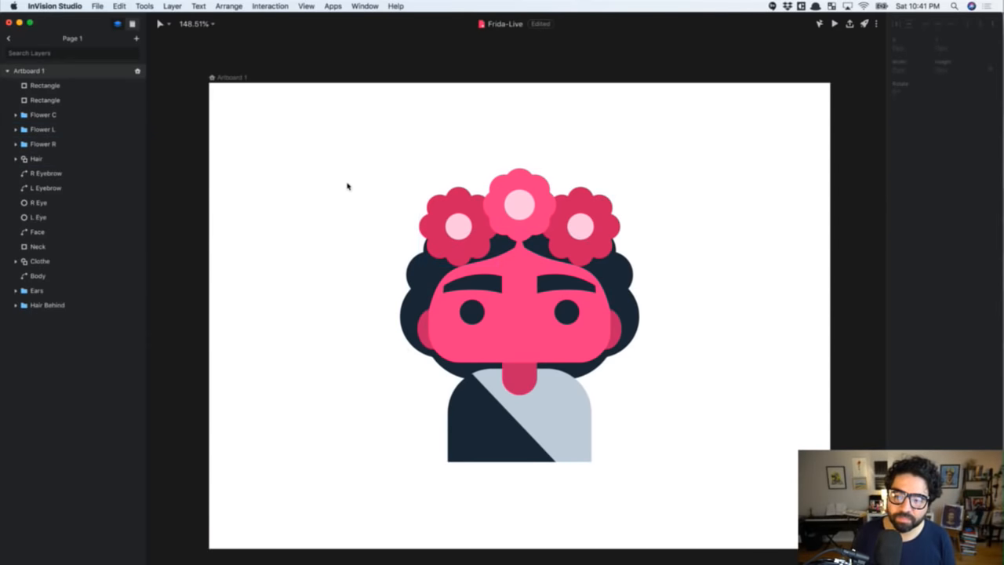
Add a background to Artboard 1 and set its colour to white, #ffffff
{"action": "left_click", "coordinate": [229, 90]}
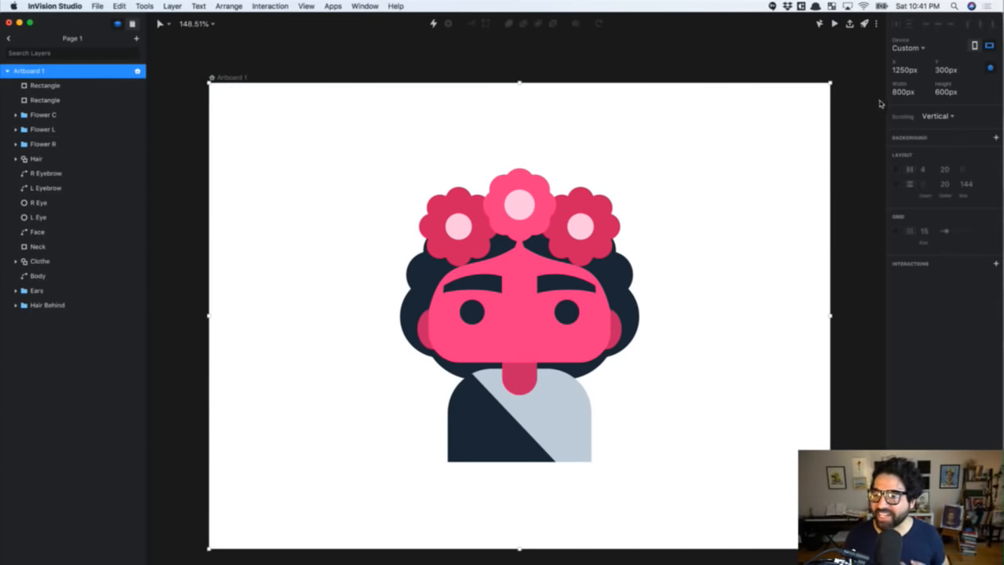
{"action": "left_click", "coordinate": [996, 138]}
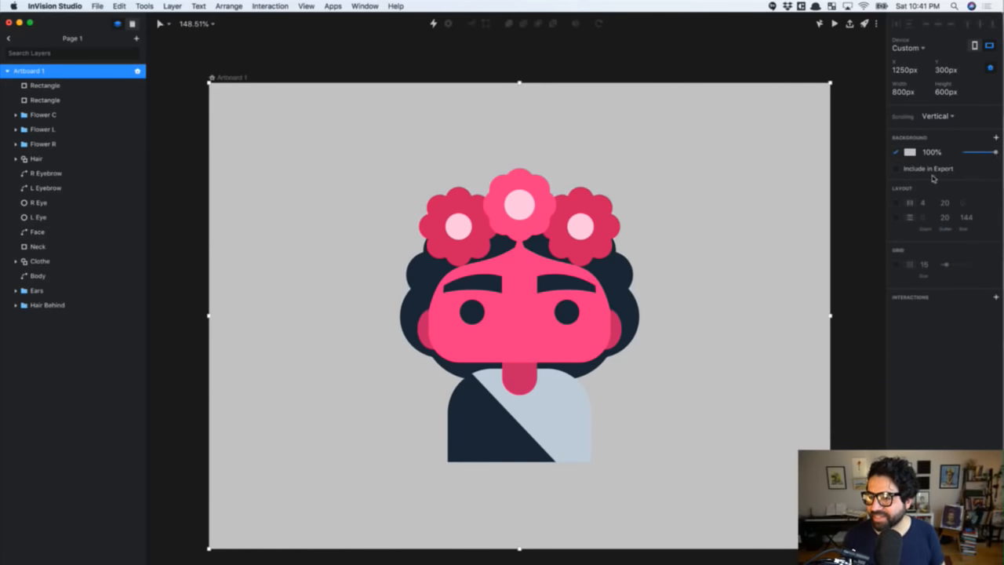
{"action": "left_click", "coordinate": [910, 154]}
{"action": "left_click_drag", "start_coordinate": [910, 239], "coordinate": [868, 186]}
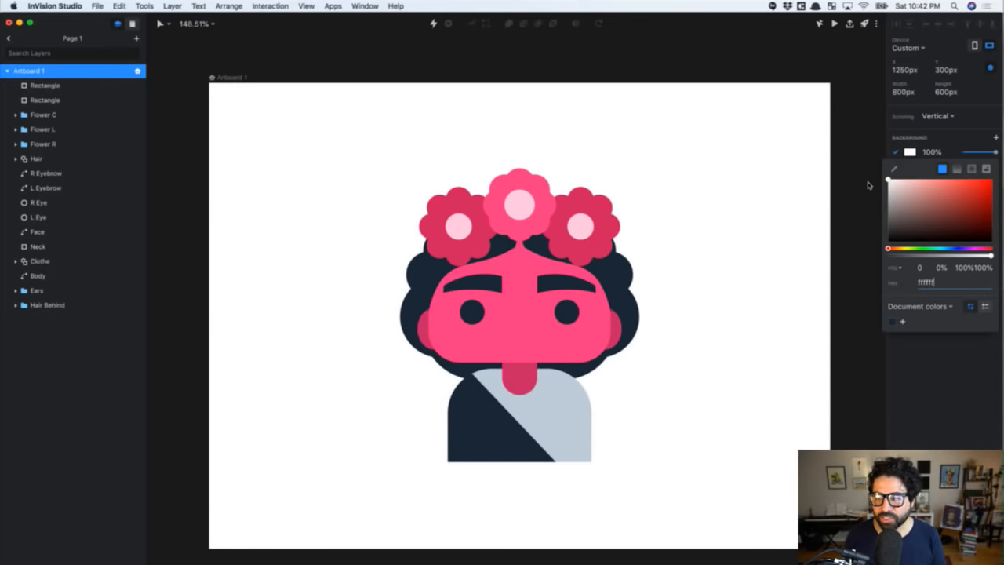
{"action": "left_click", "coordinate": [941, 463]}
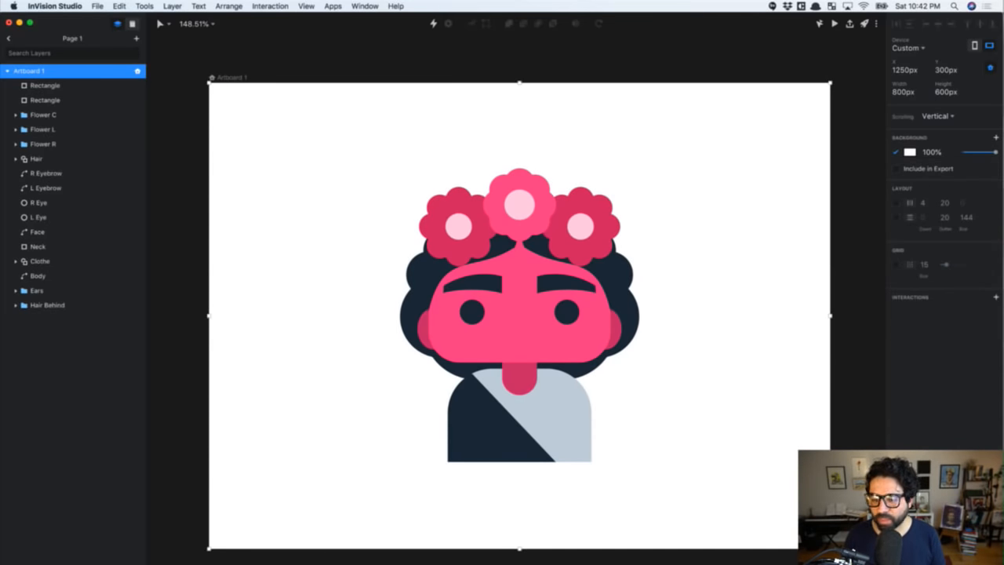
Switch to Chrome to check the YouTube live dashboard and the stream's chat
{"action": "mouse_move", "coordinate": [674, 561]}
{"action": "left_click", "coordinate": [323, 541]}
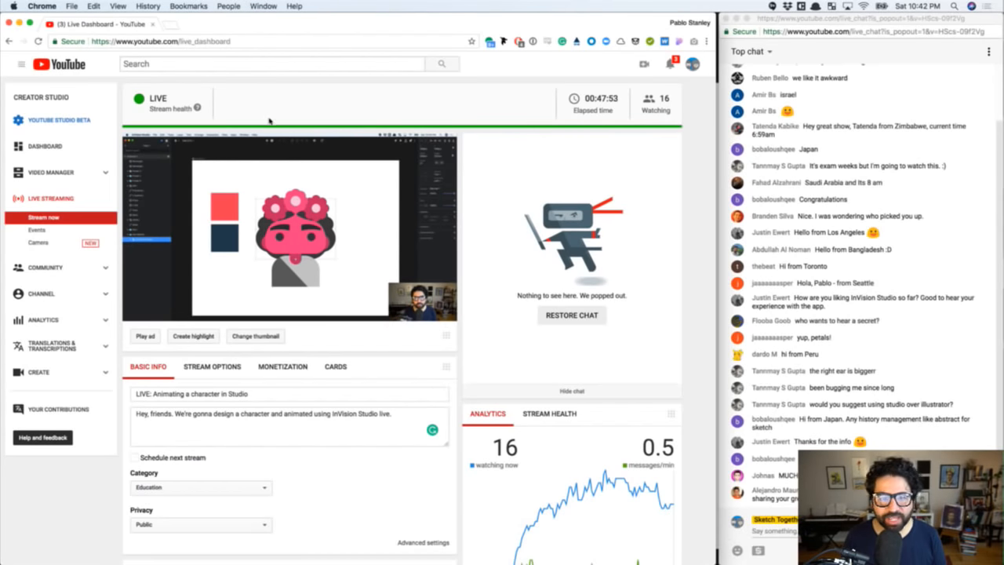
Switch back from the browser to InVision Studio and look over the coloured portrait
{"action": "left_click", "coordinate": [173, 25]}
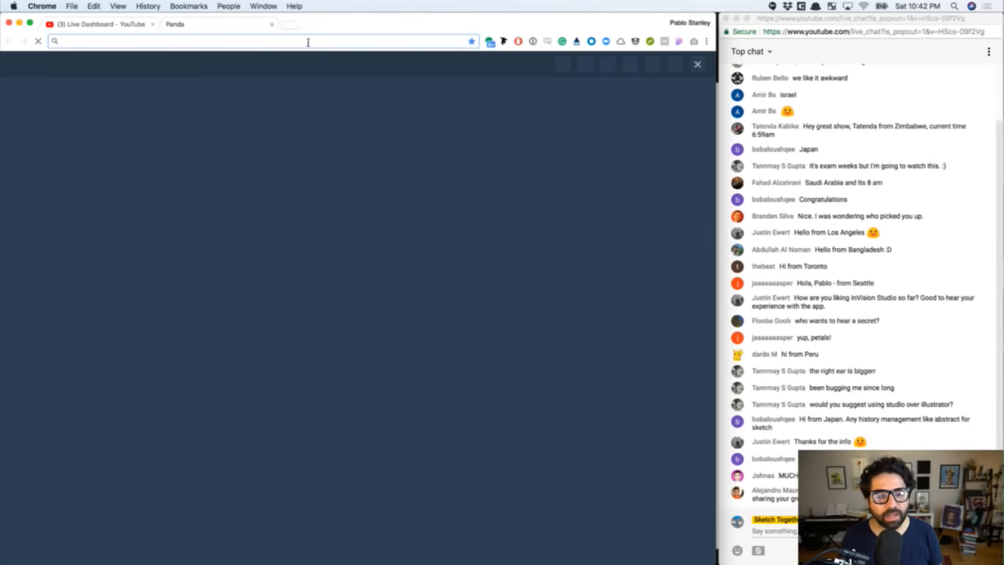
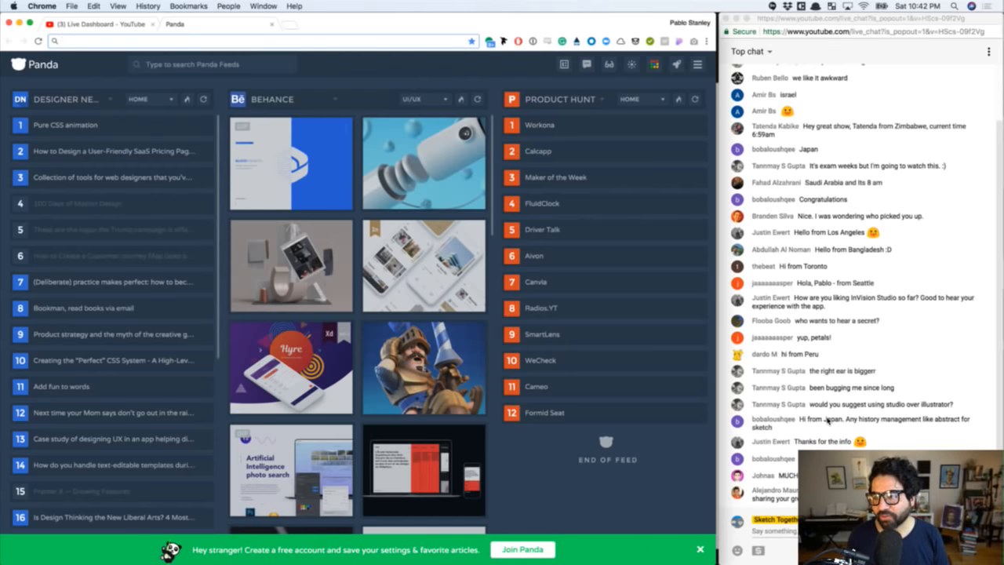
{"action": "key", "text": "super+Tab"}
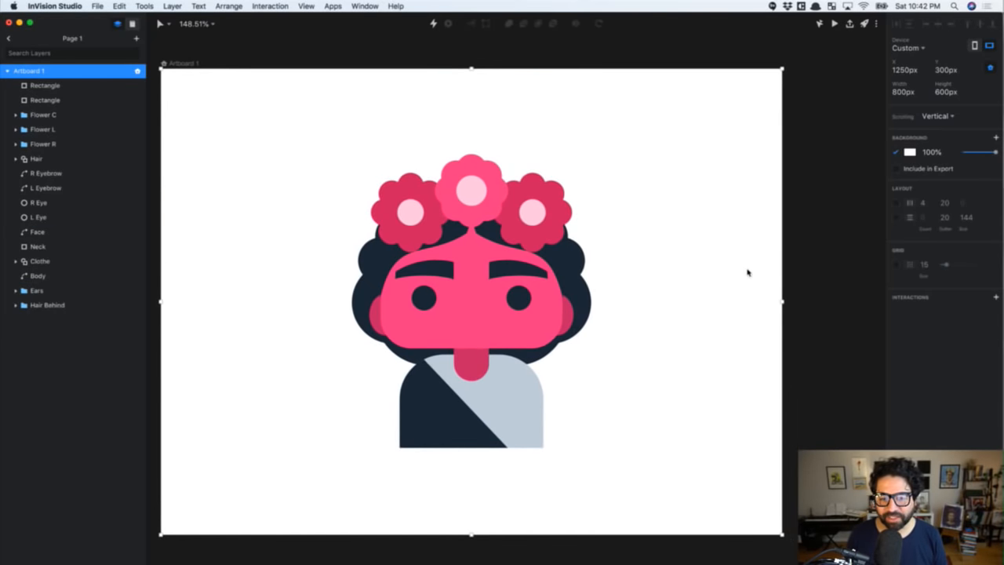
{"action": "left_click", "coordinate": [482, 351]}
{"action": "scroll", "coordinate": [698, 314], "scroll_direction": "down", "scroll_amount": 3}
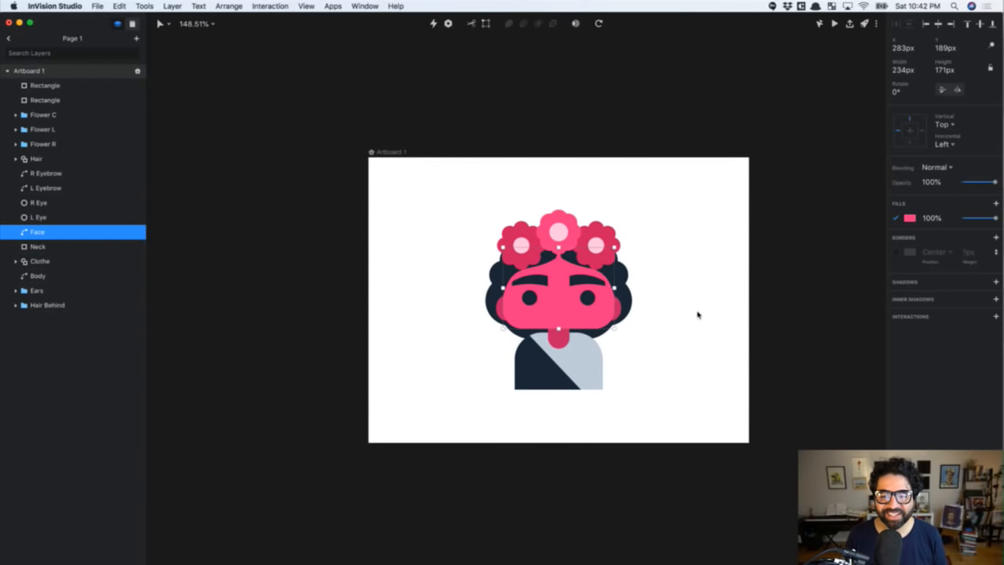
{"action": "scroll", "coordinate": [698, 315], "scroll_direction": "right", "scroll_amount": 3}
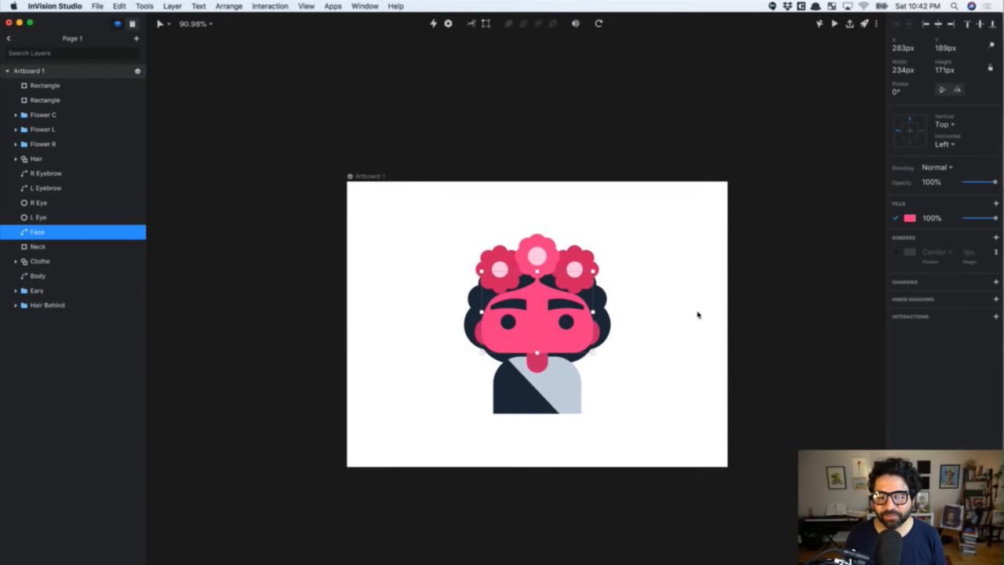
Rename the portrait's artboard to Frida 1
{"action": "left_click", "coordinate": [345, 152]}
{"action": "left_click_drag", "start_coordinate": [289, 148], "coordinate": [737, 502]}
{"action": "left_click", "coordinate": [286, 81]}
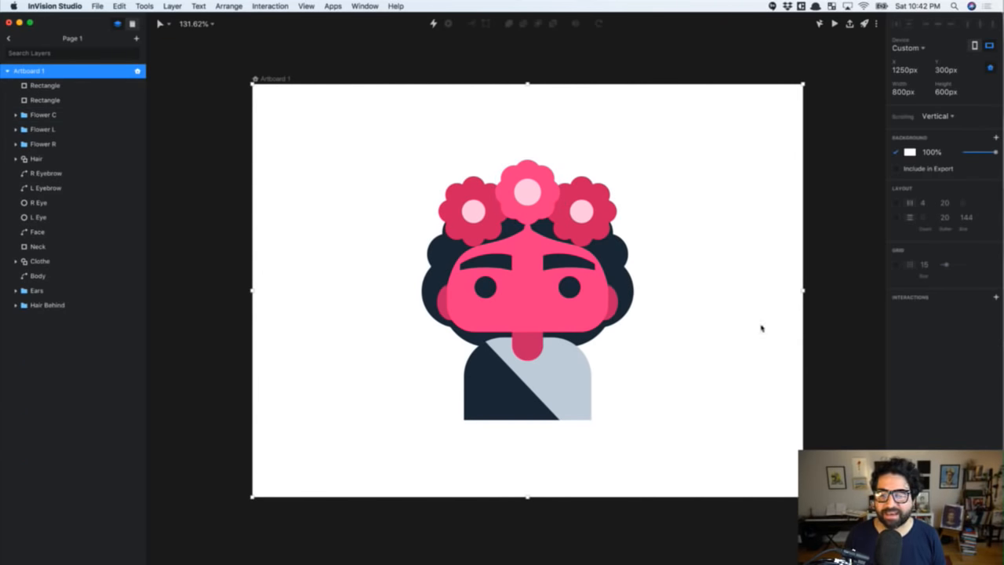
{"action": "key", "text": "super+r"}
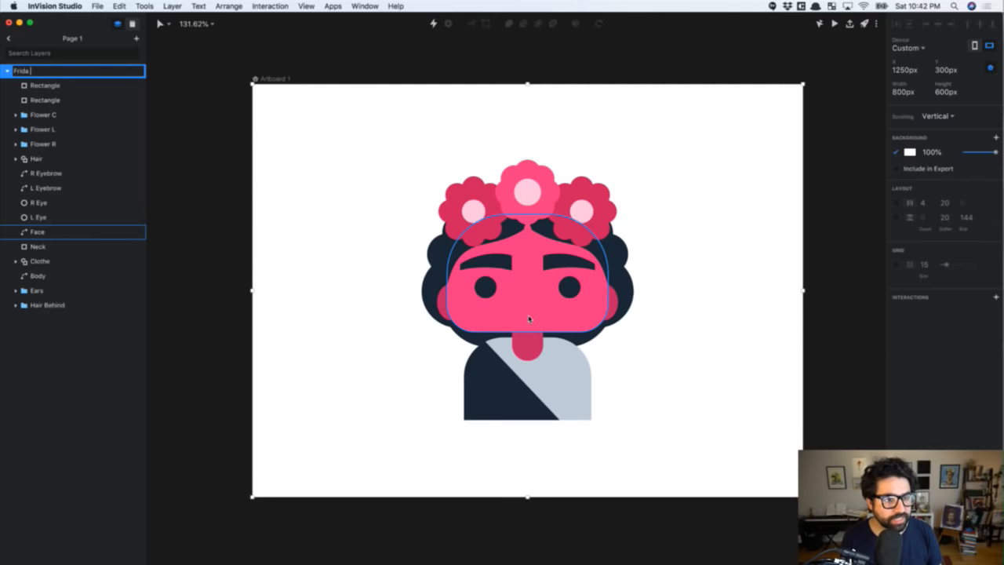
{"action": "key", "text": "Return"}
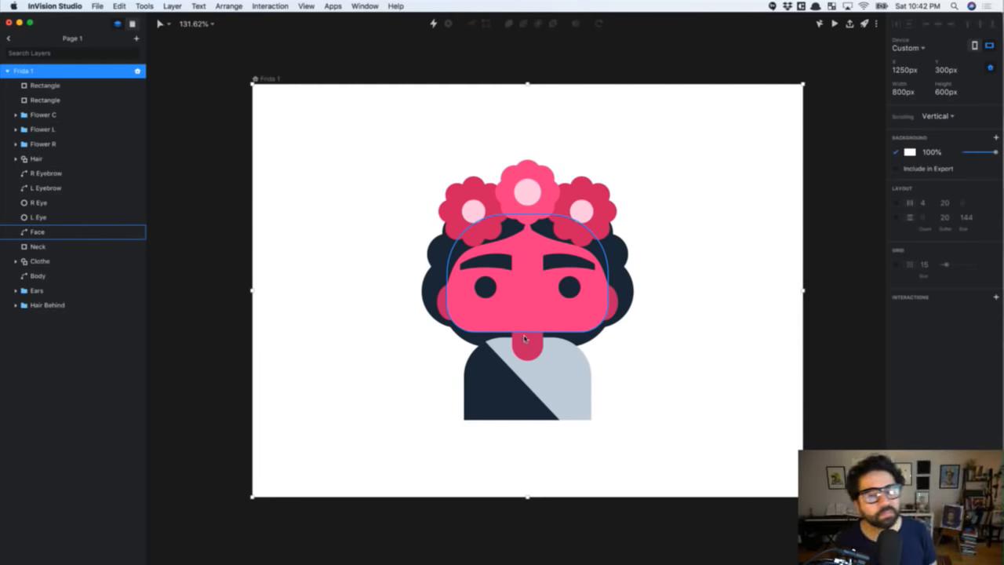
{"action": "left_click", "coordinate": [552, 70]}
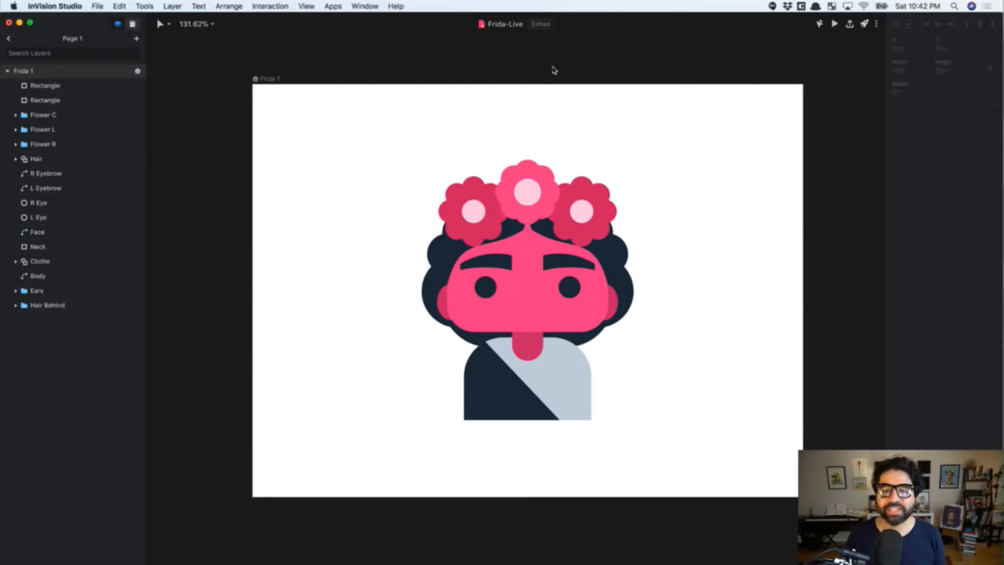
Nudge both eyes and both eyebrows slightly lower on the face
{"action": "left_click", "coordinate": [483, 288]}
{"action": "left_click", "coordinate": [570, 290], "text": "shift"}
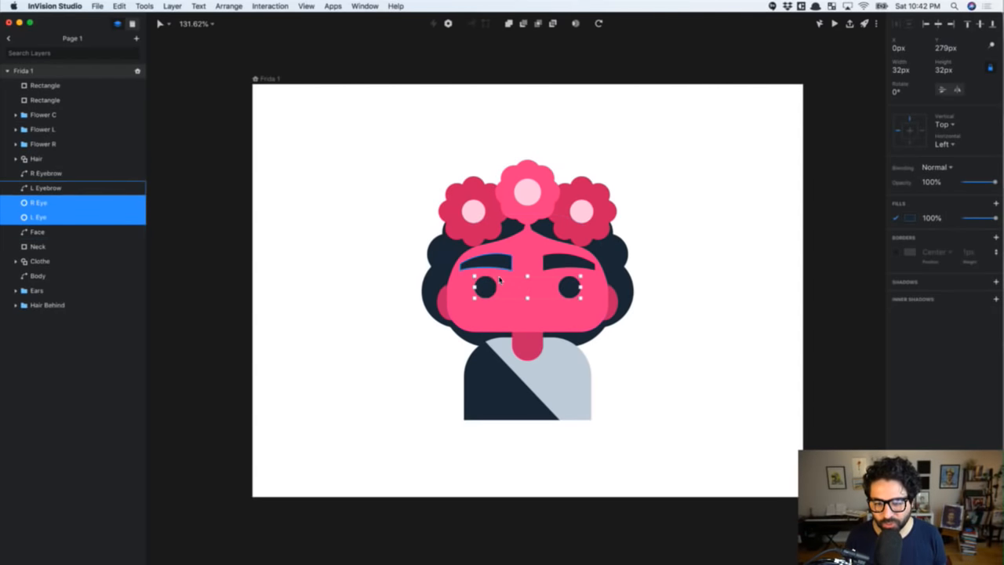
{"action": "left_click", "coordinate": [487, 263], "text": "shift"}
{"action": "left_click", "coordinate": [568, 263], "text": "shift"}
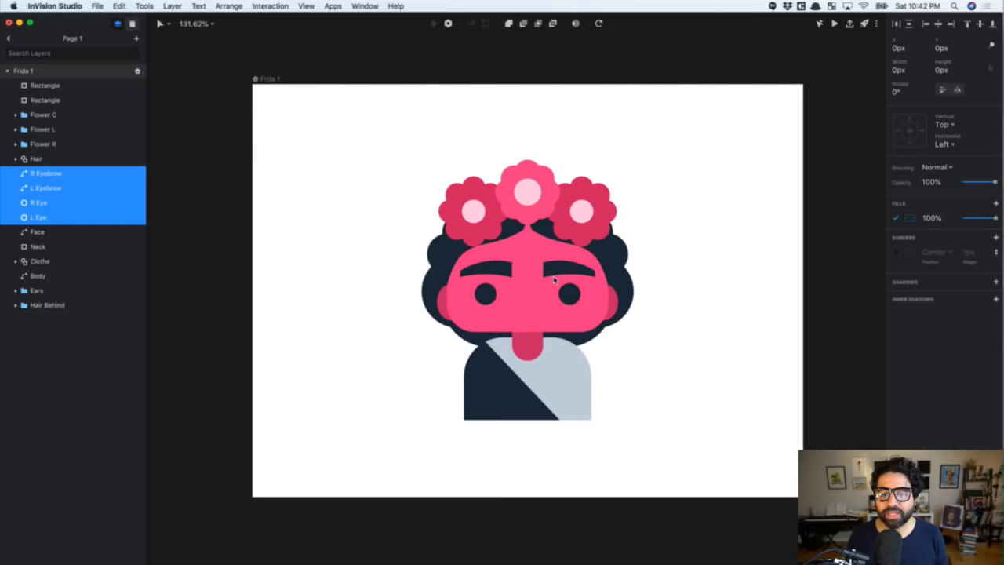
{"action": "left_click", "coordinate": [684, 193]}
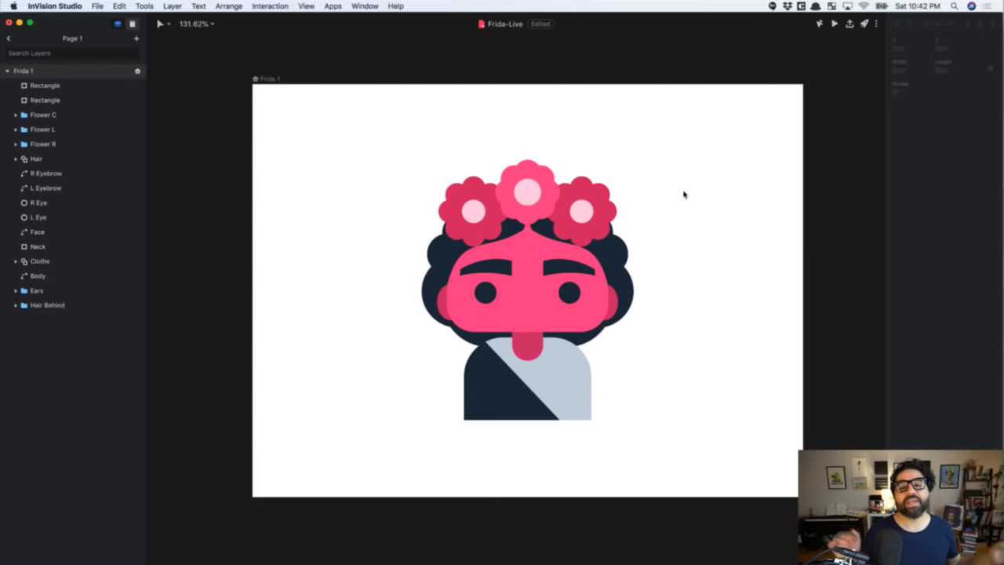
Correct the dark garment layer's name to Clothes
{"action": "left_click", "coordinate": [514, 402]}
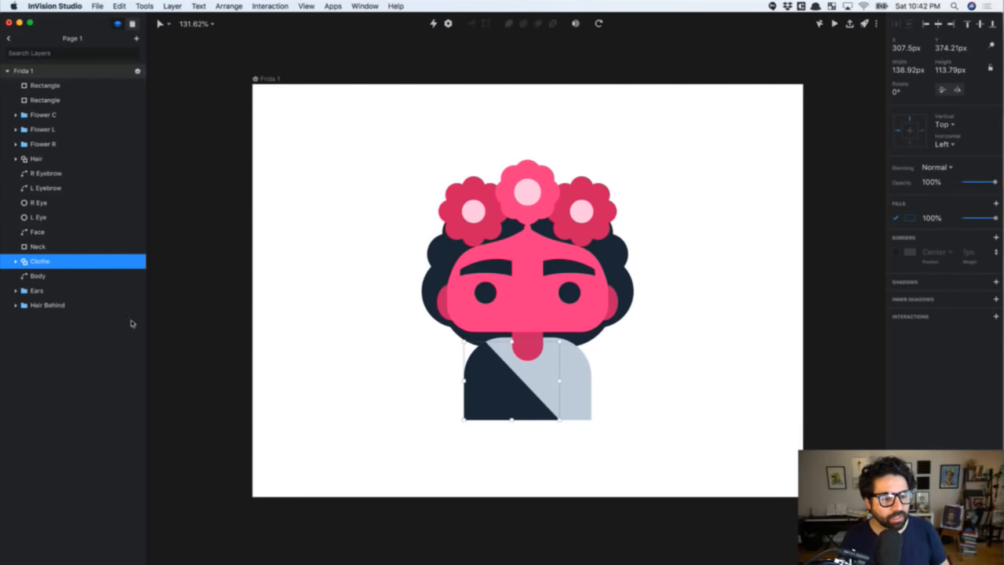
{"action": "key", "text": "super+r"}
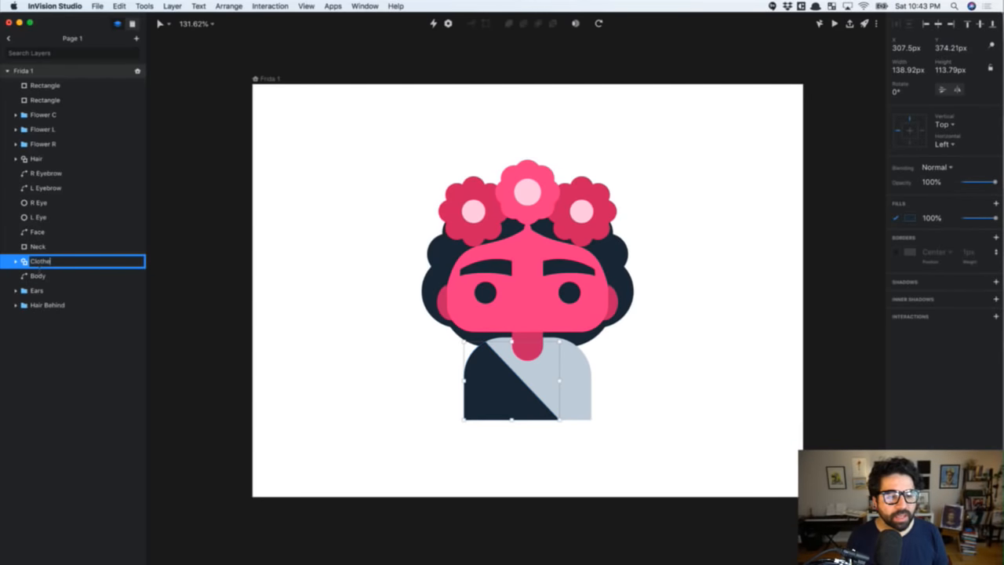
{"action": "type", "text": "s"}
{"action": "key", "text": "Return"}
{"action": "left_click", "coordinate": [668, 136]}
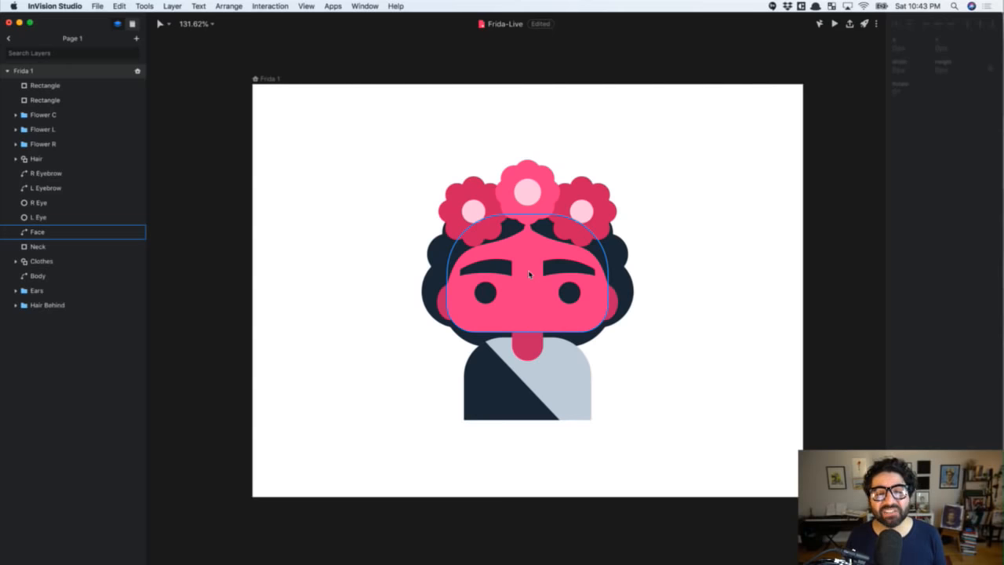
Nudge the Flower L and Flower R groups up together to Y 128 px
{"action": "left_click", "coordinate": [469, 218]}
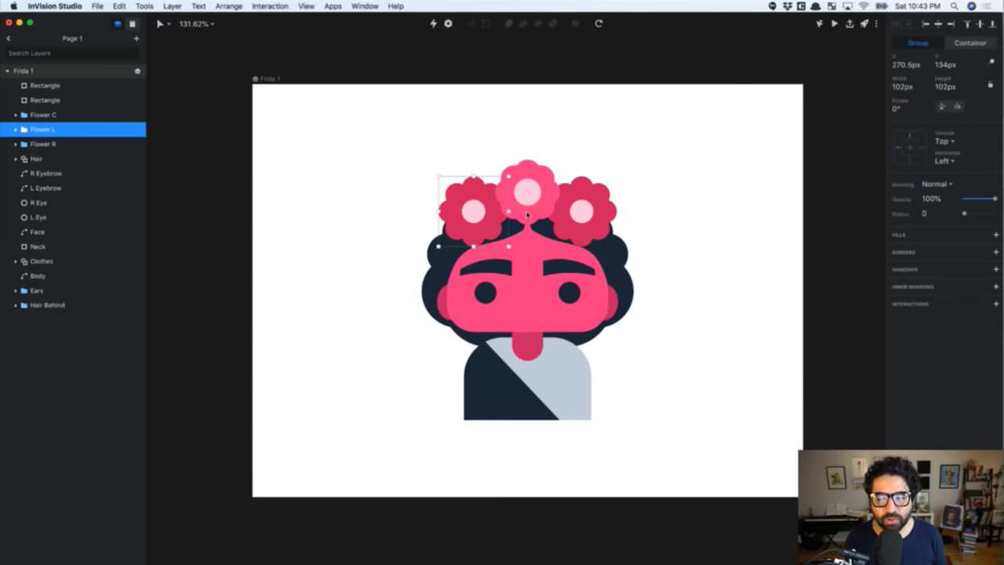
{"action": "left_click", "coordinate": [586, 216], "text": "shift"}
{"action": "key", "text": "Up"}
{"action": "key", "text": "Up"}
{"action": "key", "text": "Up"}
{"action": "key", "text": "Up"}
{"action": "key", "text": "Up"}
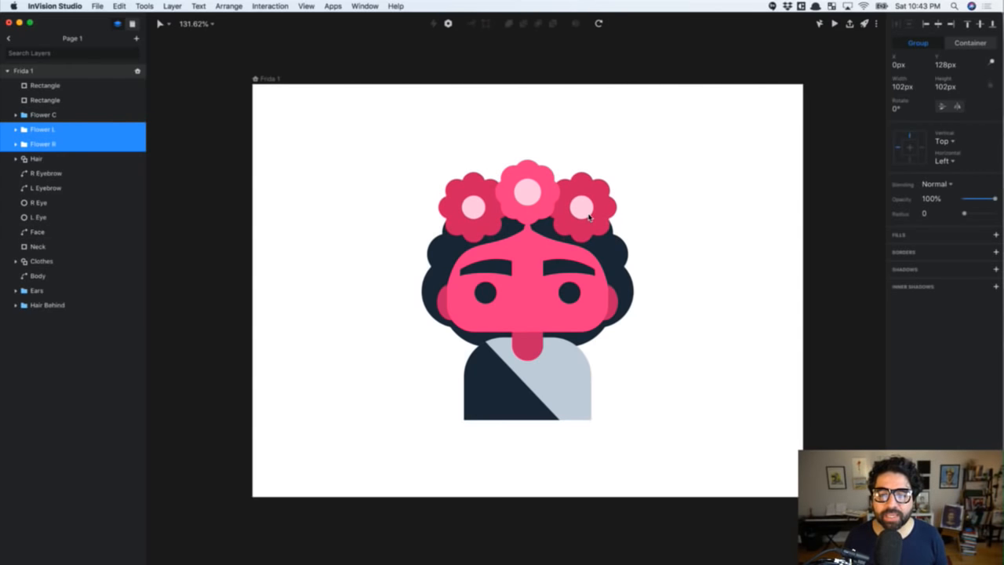
Nudge the Flower C group up to Y 105 px
{"action": "left_click", "coordinate": [517, 207]}
{"action": "key", "text": "Up"}
{"action": "key", "text": "Up"}
{"action": "key", "text": "Up"}
{"action": "key", "text": "Up"}
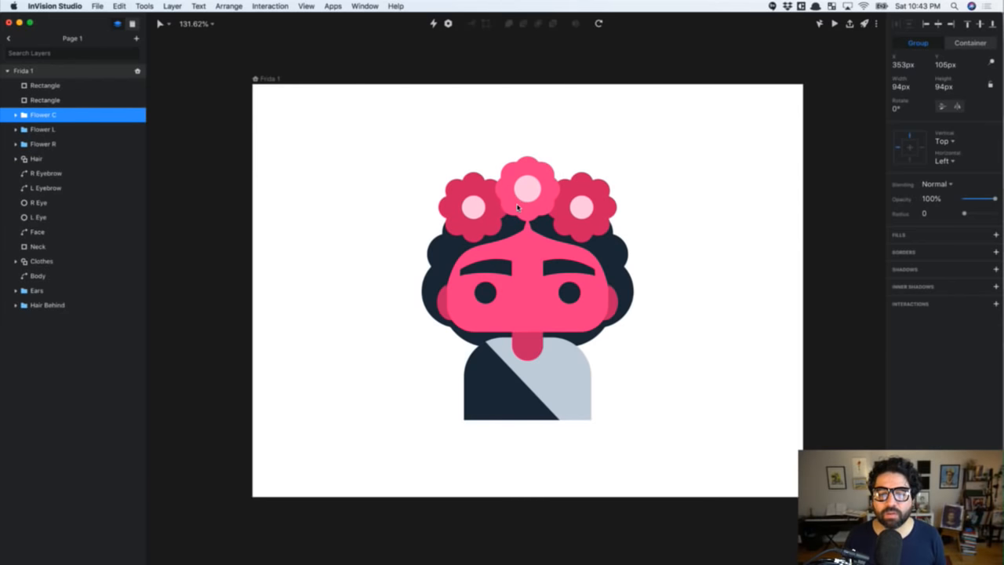
Shift the Flower L group inward towards the centre flower, to X 276.5 px
{"action": "left_click", "coordinate": [471, 215]}
{"action": "key", "text": "shift+Right"}
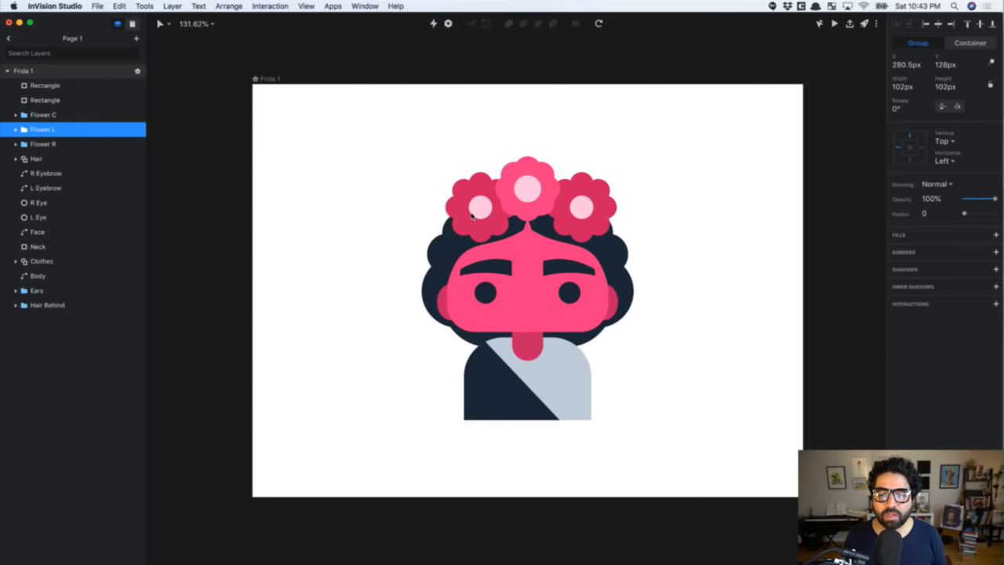
{"action": "key", "text": "shift+Left"}
{"action": "key", "text": "Right"}
{"action": "key", "text": "Right"}
{"action": "key", "text": "Right"}
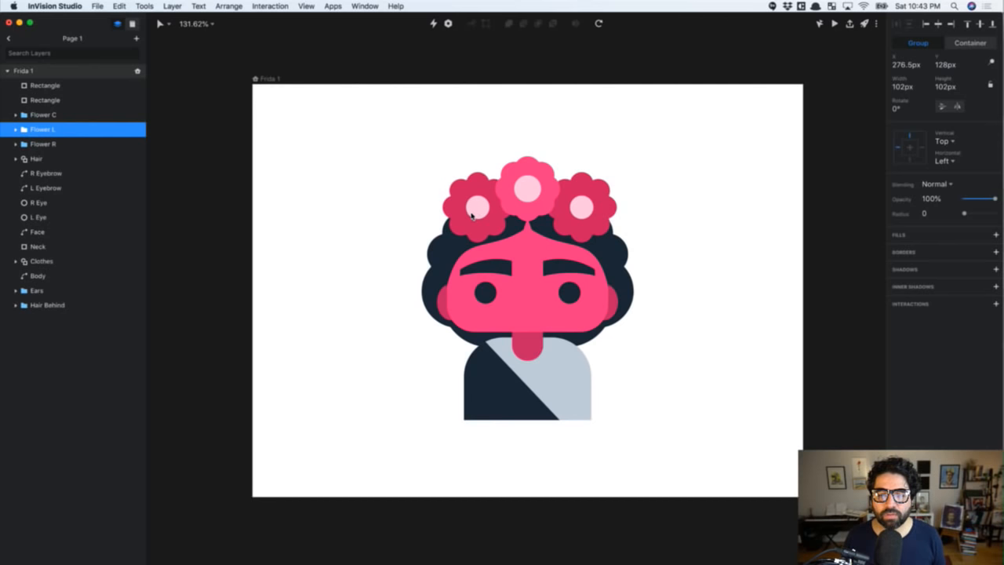
Temporarily group Flower L and Flower R, nudge them about 3 px left to centre the crown, and ungroup them
{"action": "left_click", "coordinate": [596, 232], "text": "shift"}
{"action": "key", "text": "super+g"}
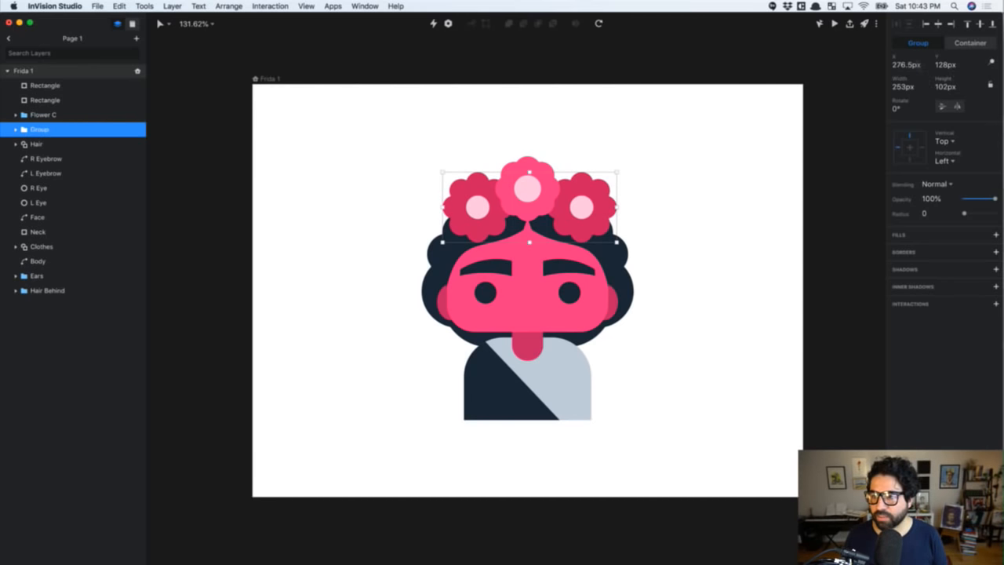
{"action": "key", "text": "Left"}
{"action": "key", "text": "Left"}
{"action": "key", "text": "Left"}
{"action": "key", "text": "super+shift+g"}
{"action": "left_click", "coordinate": [719, 181]}
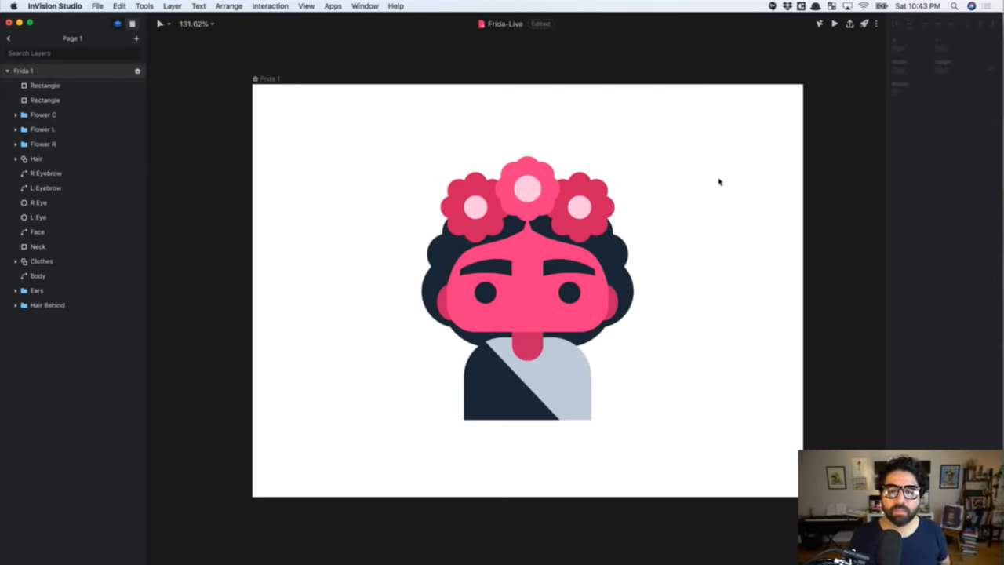
Duplicate the Frida 1 artboard and place the copy to its right at X 2080 px, Y 300 px
{"action": "scroll", "coordinate": [719, 181], "scroll_direction": "down", "scroll_amount": 5}
{"action": "scroll", "coordinate": [719, 181], "scroll_direction": "down", "scroll_amount": 1}
{"action": "scroll", "coordinate": [719, 181], "scroll_direction": "up", "scroll_amount": 3}
{"action": "scroll", "coordinate": [718, 182], "scroll_direction": "right", "scroll_amount": 4}
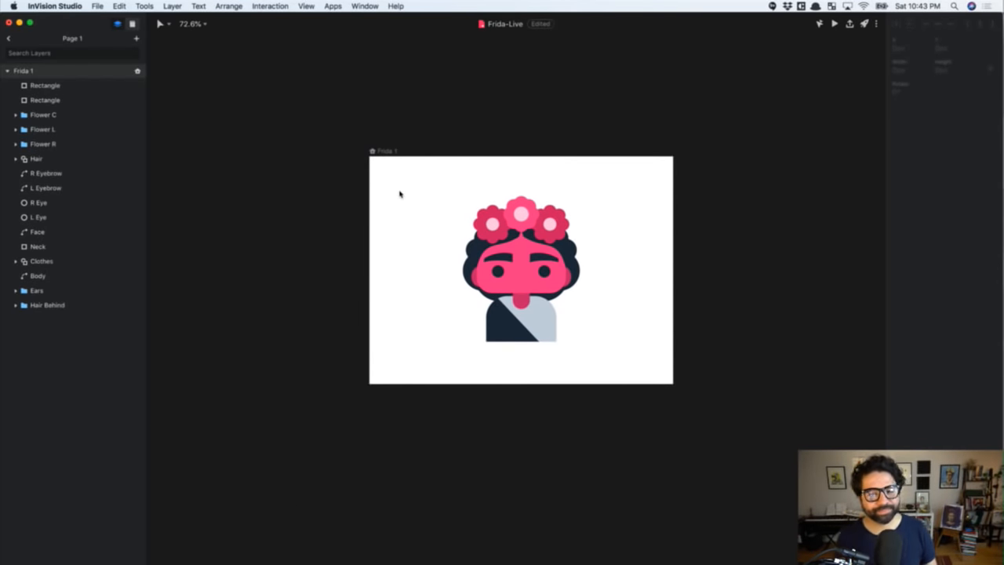
{"action": "left_click_drag", "start_coordinate": [345, 135], "coordinate": [697, 440]}
{"action": "scroll", "coordinate": [607, 360], "scroll_direction": "down", "scroll_amount": 5}
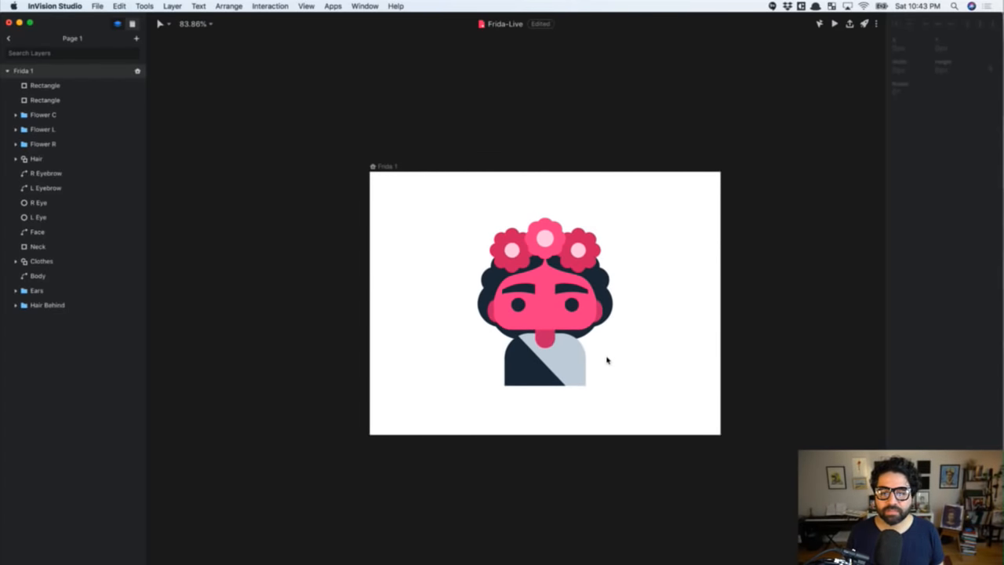
{"action": "left_click", "coordinate": [446, 230]}
{"action": "scroll", "coordinate": [447, 231], "scroll_direction": "right", "scroll_amount": 3}
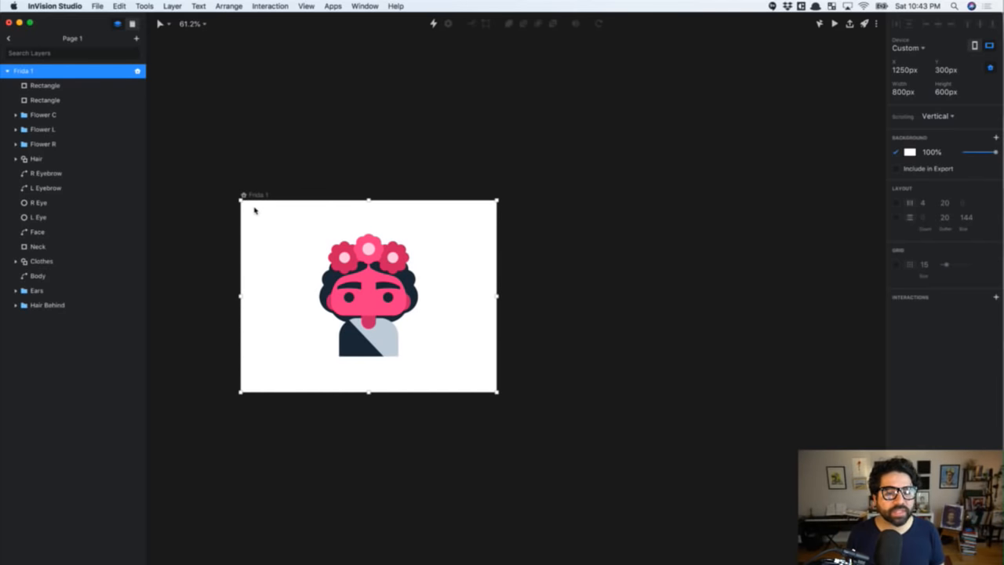
{"action": "left_click_drag", "start_coordinate": [253, 212], "coordinate": [517, 231]}
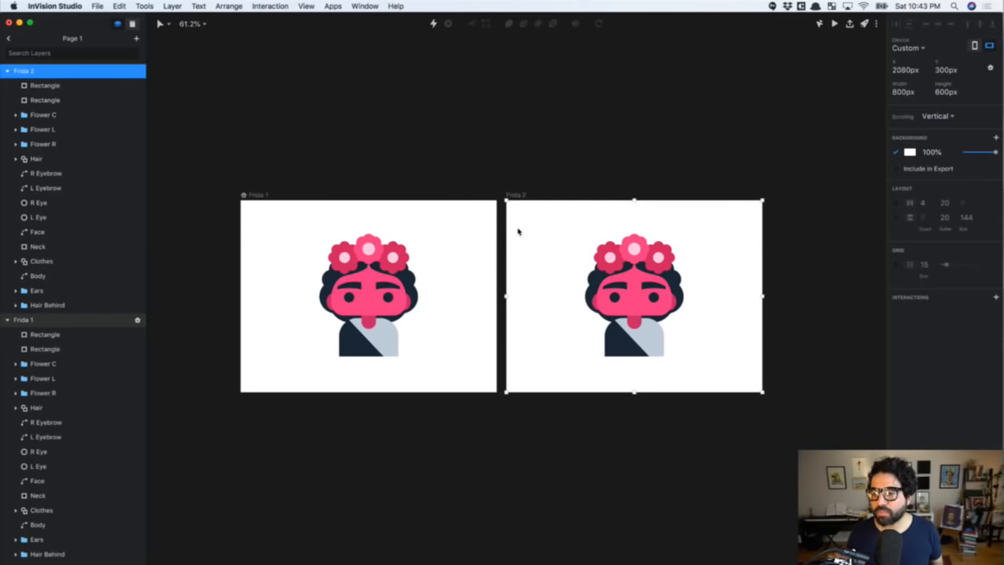
Examine the portrait on the duplicated artboard up close and side by side with the original
{"action": "left_click", "coordinate": [496, 181]}
{"action": "key", "text": "z"}
{"action": "left_click_drag", "start_coordinate": [495, 203], "coordinate": [770, 448]}
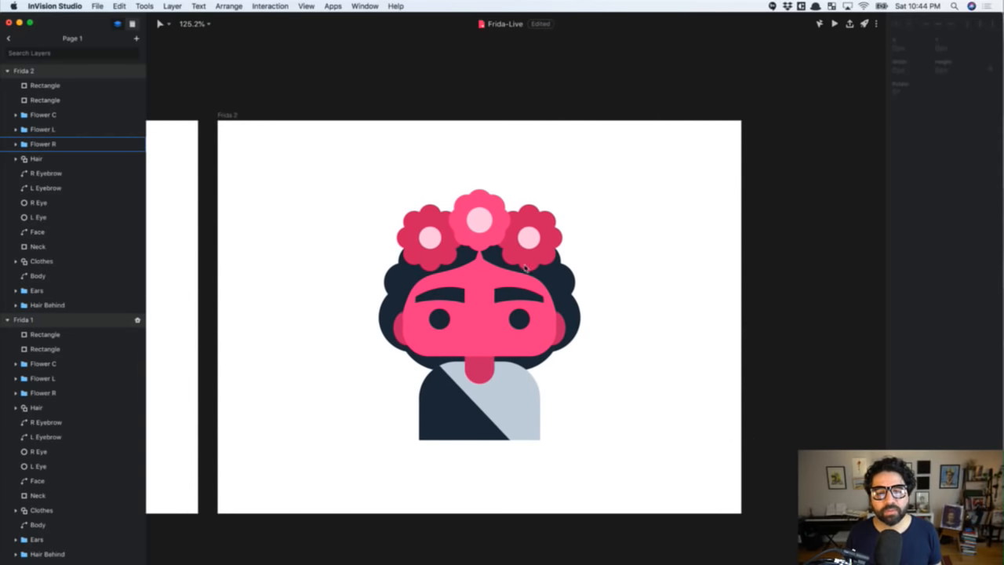
{"action": "left_click", "coordinate": [474, 242]}
{"action": "scroll", "coordinate": [475, 242], "scroll_direction": "down", "scroll_amount": 5}
{"action": "scroll", "coordinate": [474, 243], "scroll_direction": "left", "scroll_amount": 4}
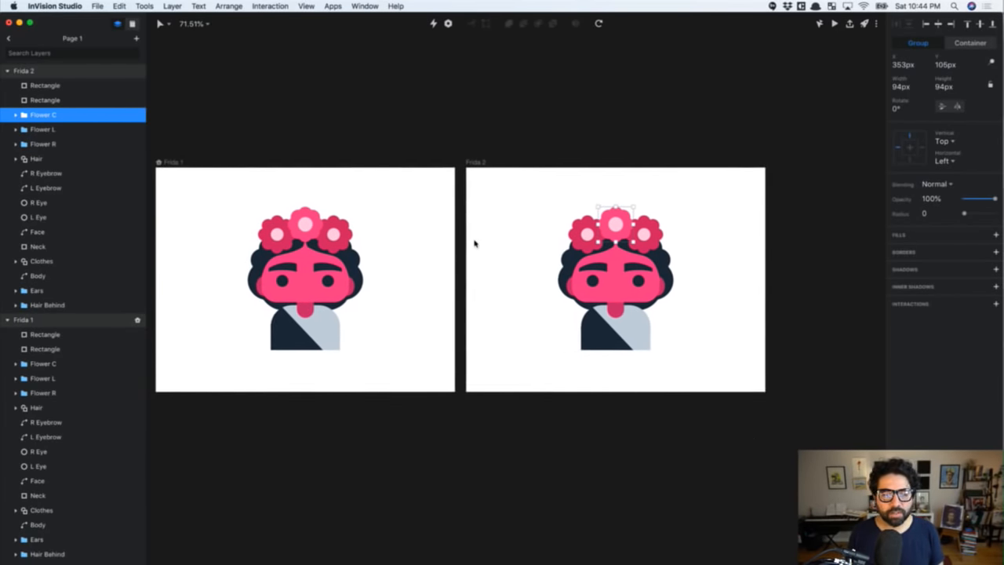
{"action": "scroll", "coordinate": [474, 243], "scroll_direction": "left", "scroll_amount": 1}
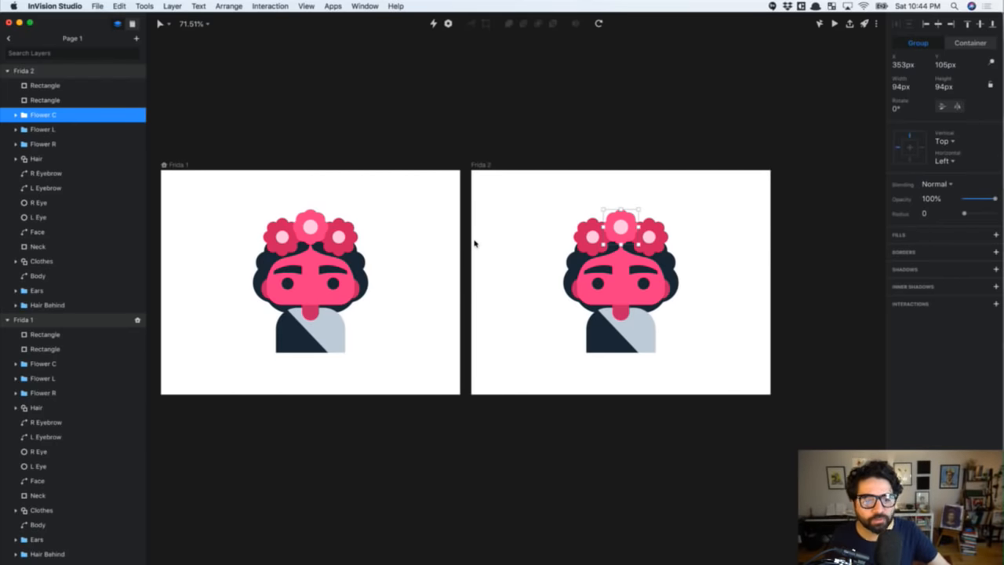
{"action": "scroll", "coordinate": [474, 242], "scroll_direction": "left", "scroll_amount": 4}
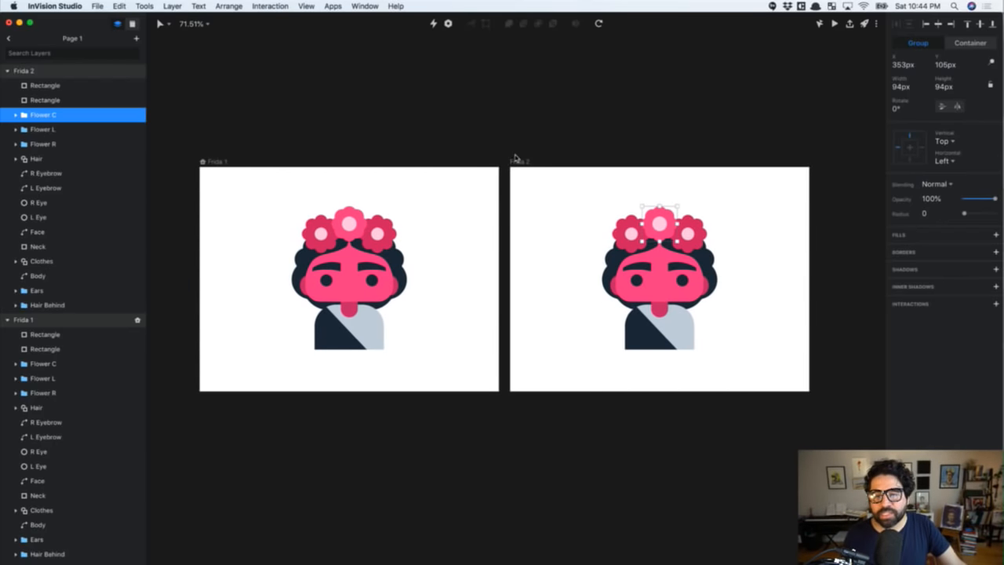
{"action": "left_click", "coordinate": [506, 142]}
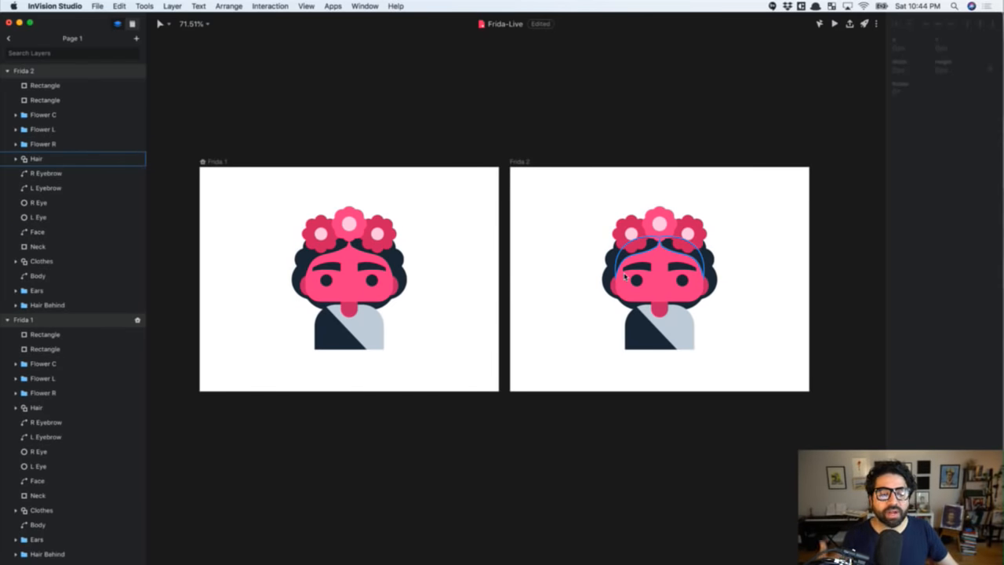
{"action": "left_click", "coordinate": [657, 220]}
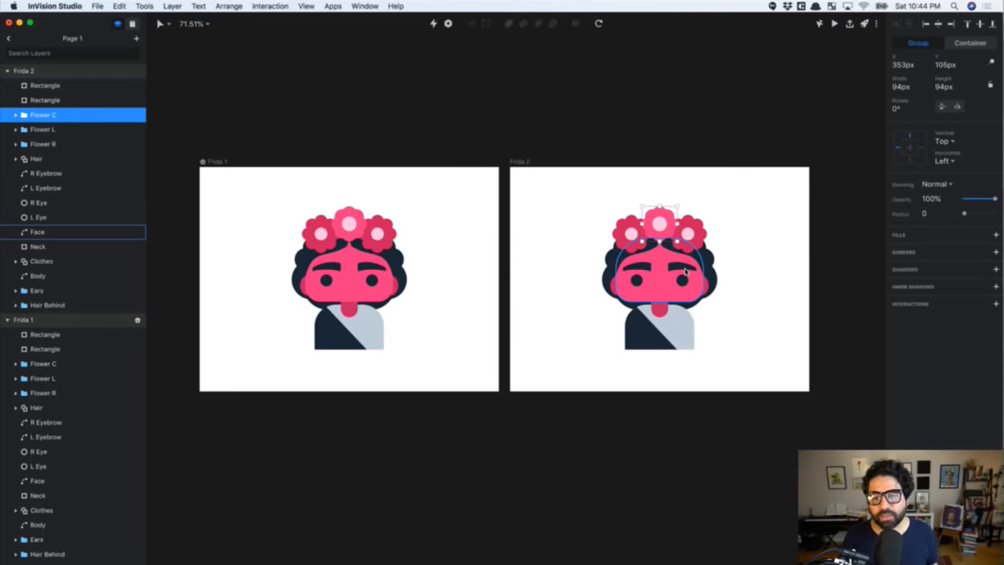
{"action": "scroll", "coordinate": [685, 270], "scroll_direction": "up", "scroll_amount": 3}
{"action": "scroll", "coordinate": [685, 271], "scroll_direction": "right", "scroll_amount": 2}
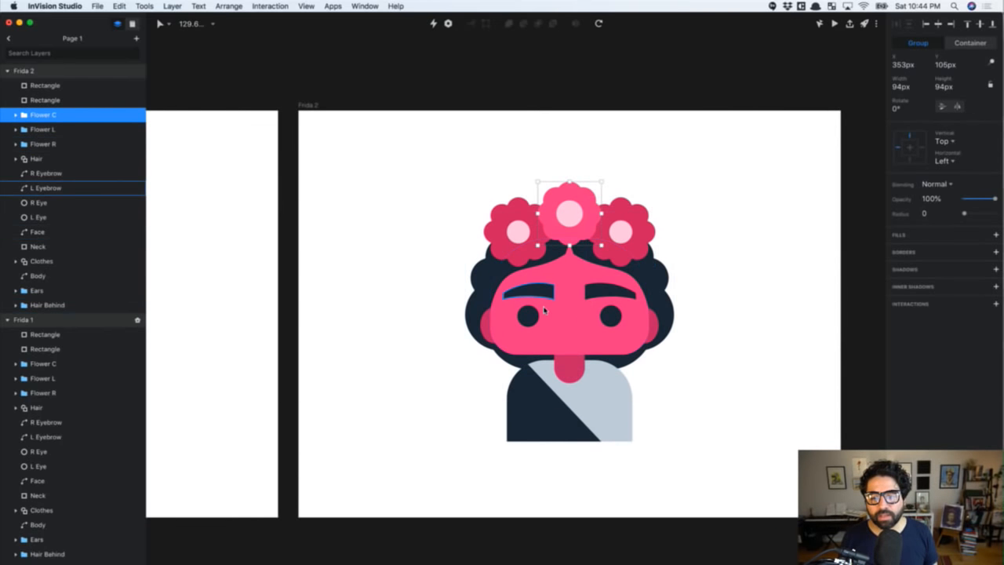
{"action": "left_click", "coordinate": [542, 295]}
{"action": "left_click", "coordinate": [527, 316], "text": "shift"}
{"action": "left_click", "coordinate": [610, 291], "text": "shift"}
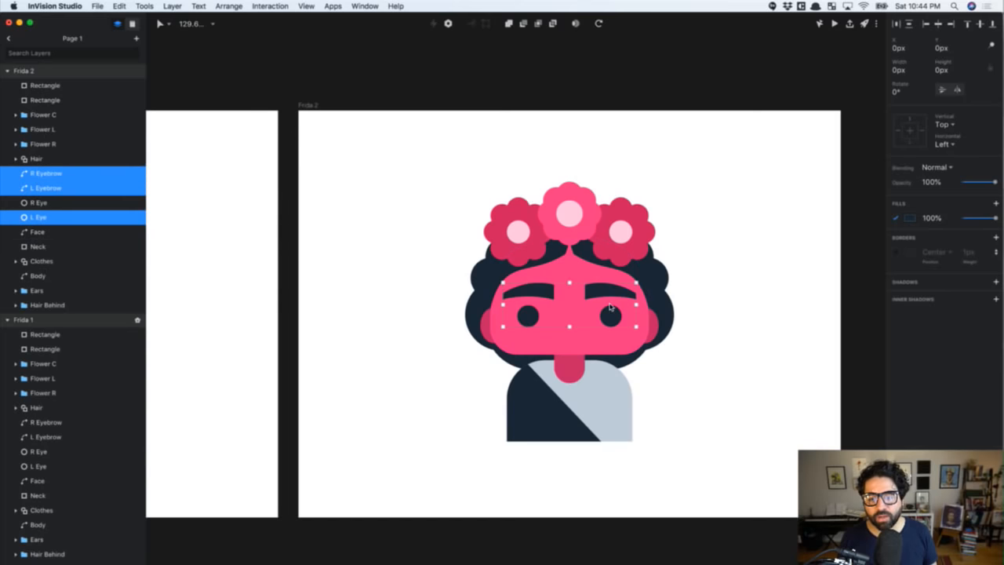
{"action": "left_click", "coordinate": [610, 325], "text": "shift"}
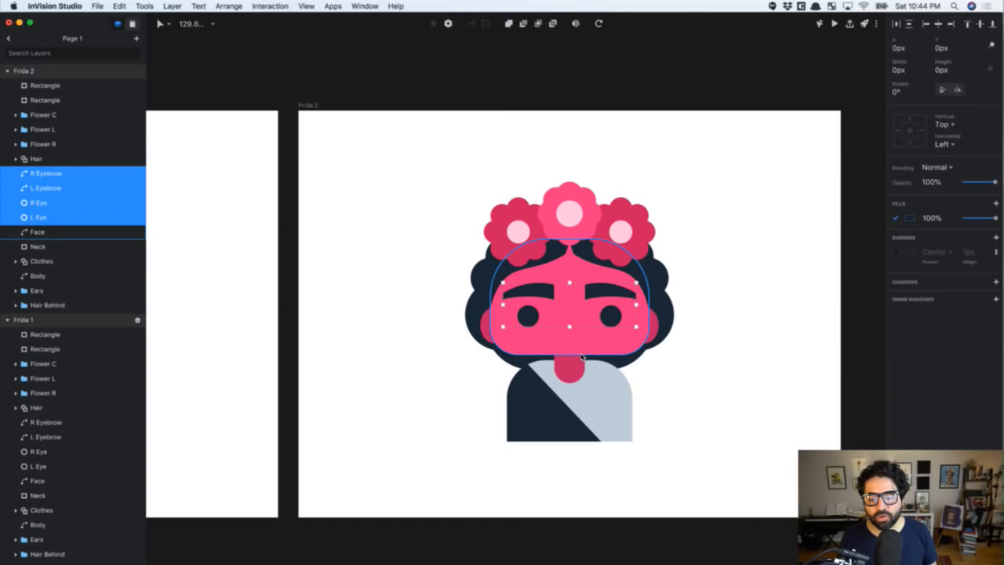
{"action": "left_click", "coordinate": [380, 379]}
Lower the flowers, front hair, facial features, face and ears on Frida 2 about 10 px, keeping the Hair Behind group at Y 149 px
{"action": "left_click_drag", "start_coordinate": [427, 185], "coordinate": [724, 336]}
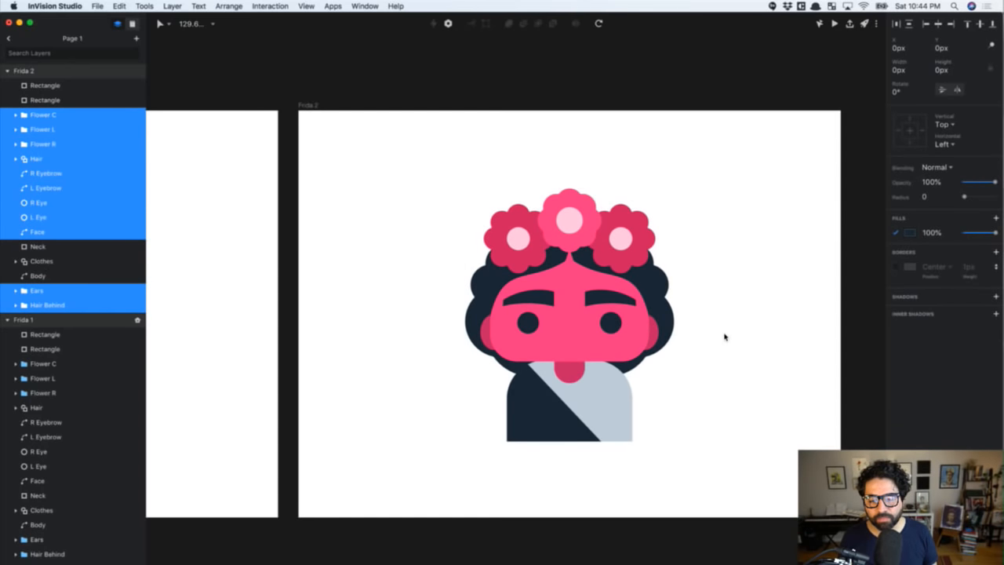
{"action": "left_click", "coordinate": [724, 337]}
{"action": "left_click", "coordinate": [664, 319]}
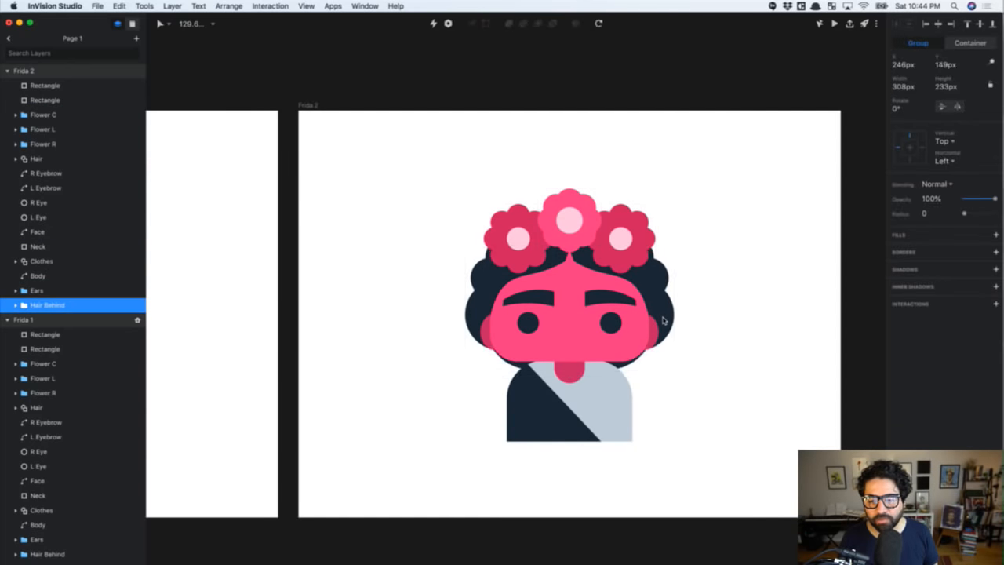
{"action": "left_click", "coordinate": [717, 317]}
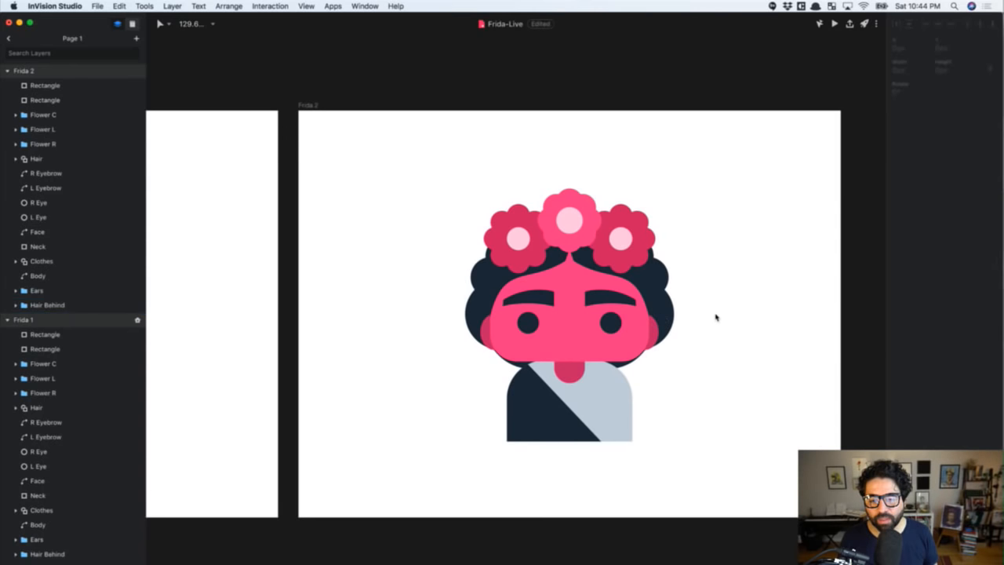
Move both eyes and both eyebrows on Frida 2 down another 14 px within the face
{"action": "left_click", "coordinate": [527, 322]}
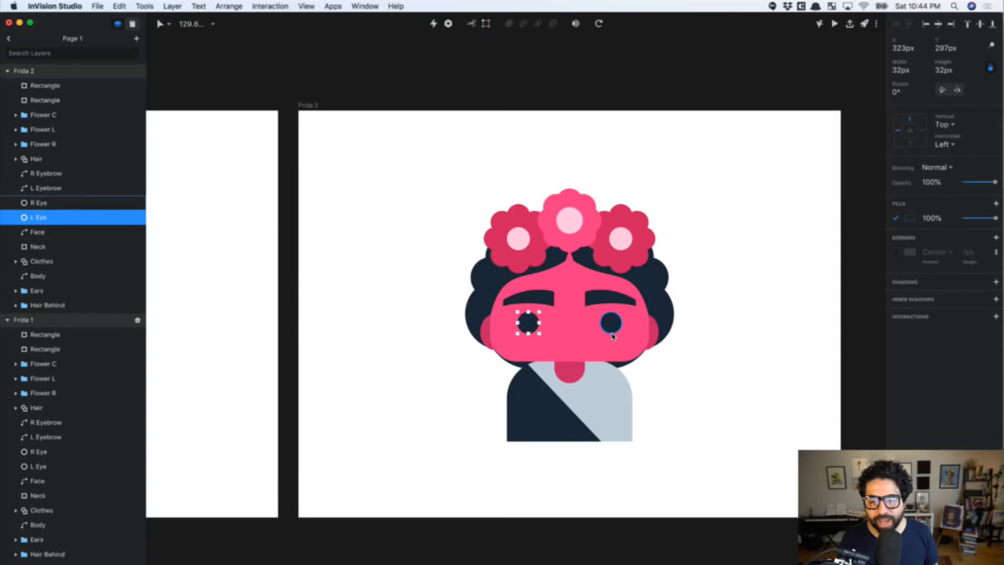
{"action": "left_click", "coordinate": [610, 323], "text": "shift"}
{"action": "left_click", "coordinate": [595, 303], "text": "shift"}
{"action": "left_click", "coordinate": [540, 303], "text": "shift"}
{"action": "key", "text": "shift+Down"}
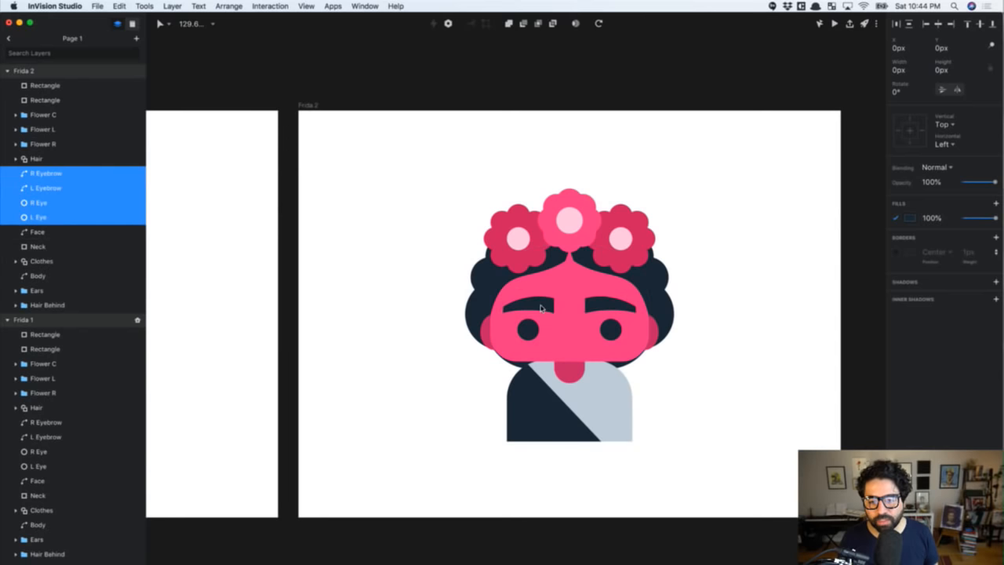
{"action": "key", "text": "Down"}
{"action": "key", "text": "Down"}
{"action": "key", "text": "Down"}
{"action": "key", "text": "Down"}
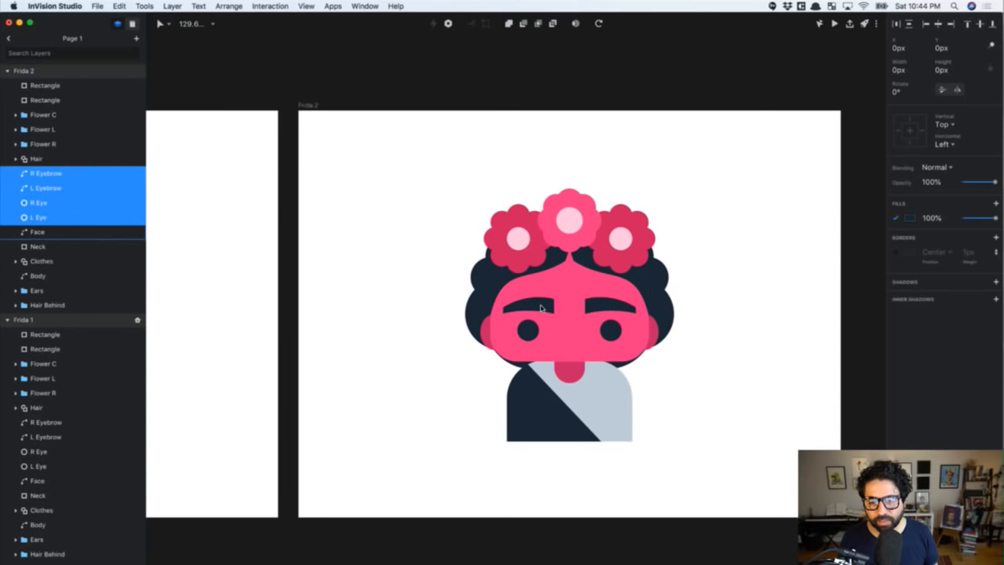
{"action": "left_click", "coordinate": [726, 272]}
Lower the front Hair shape on Frida 2 to Y 199 px
{"action": "left_click", "coordinate": [514, 235]}
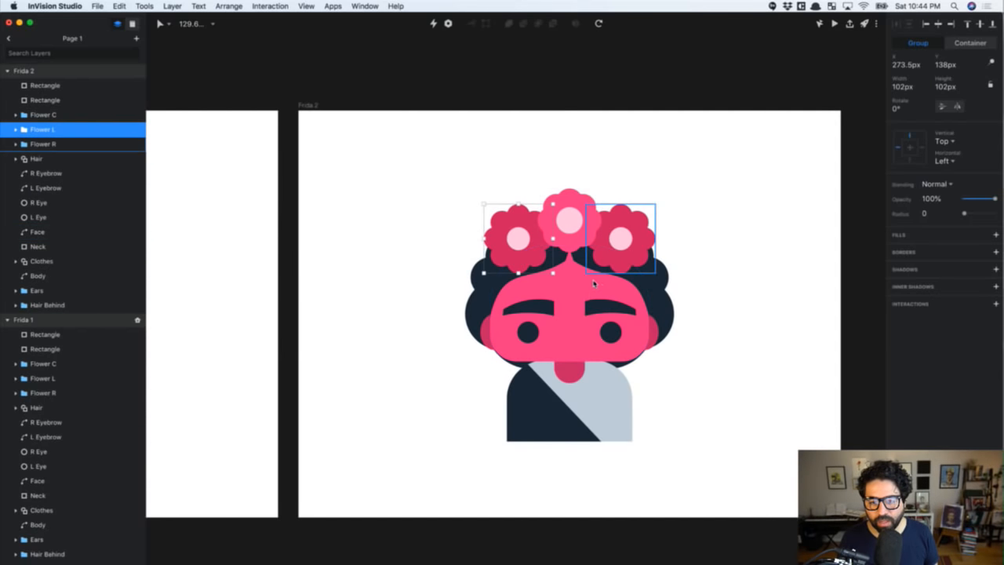
{"action": "left_click", "coordinate": [504, 301]}
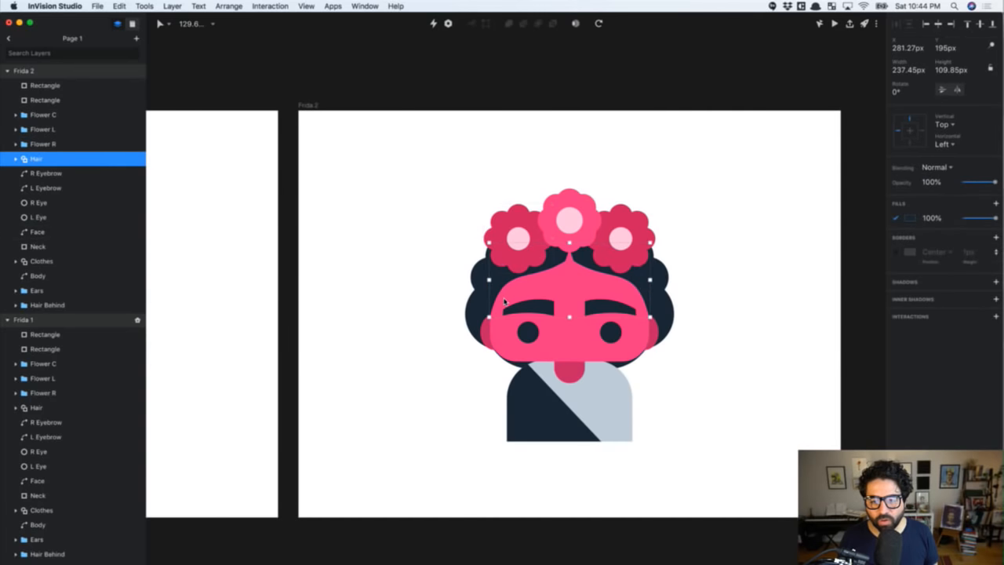
{"action": "key", "text": "Down"}
{"action": "key", "text": "Down"}
{"action": "key", "text": "Down"}
{"action": "key", "text": "Down"}
{"action": "key", "text": "Down"}
{"action": "key", "text": "Down"}
{"action": "key", "text": "Down"}
{"action": "key", "text": "Down"}
{"action": "key", "text": "Down"}
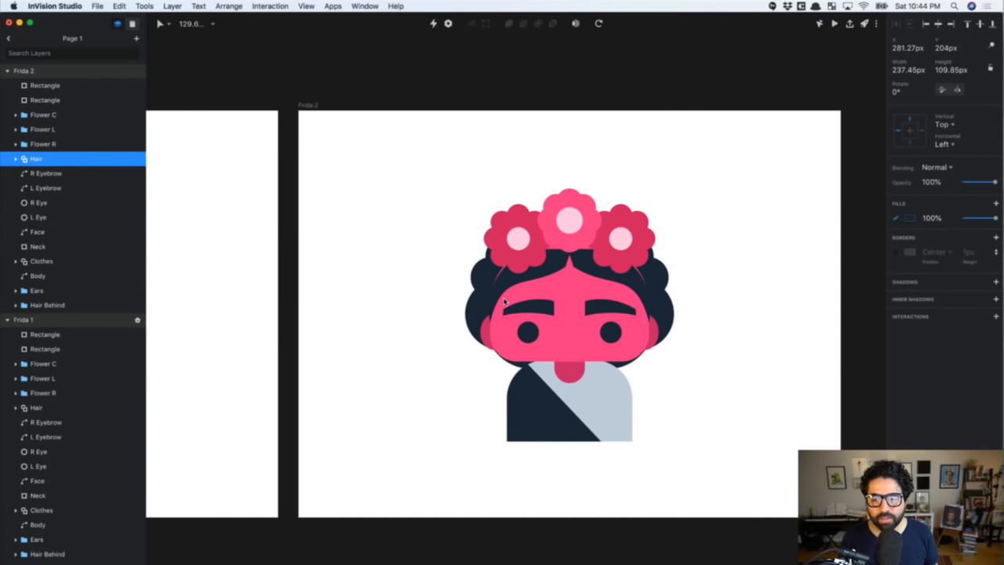
{"action": "key", "text": "Up"}
{"action": "key", "text": "Up"}
{"action": "key", "text": "Up"}
{"action": "key", "text": "Up"}
{"action": "key", "text": "Up"}
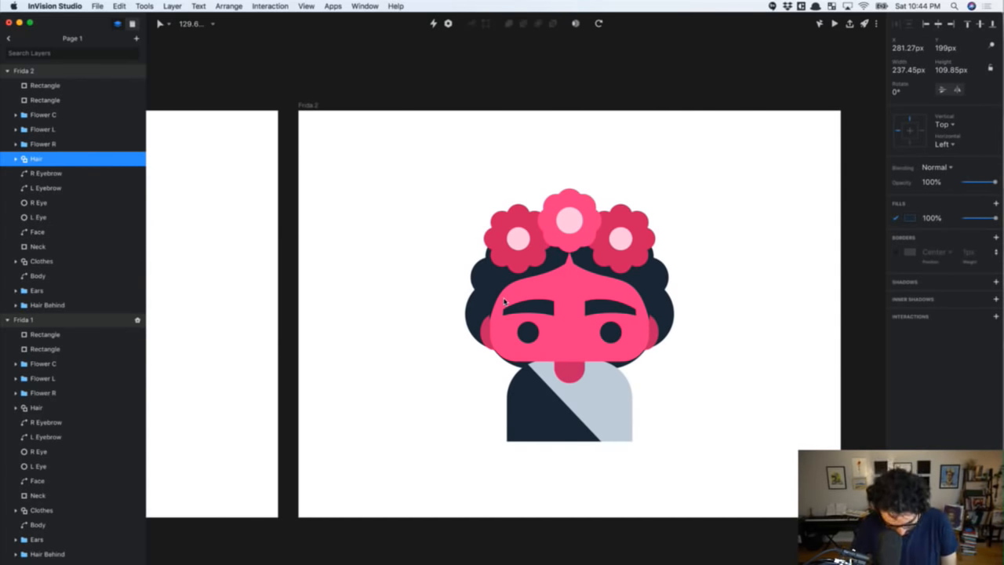
Raise the Ears group on Frida 2 to Y 279 px
{"action": "left_click", "coordinate": [489, 341]}
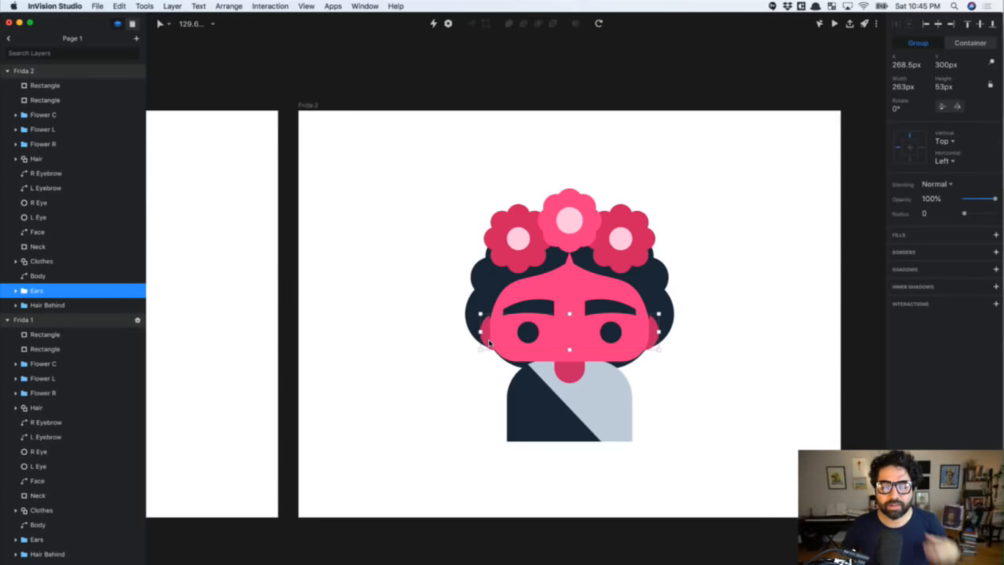
{"action": "key", "text": "Up"}
{"action": "key", "text": "Up"}
{"action": "key", "text": "Up"}
{"action": "key", "text": "Up"}
{"action": "key", "text": "Up"}
{"action": "key", "text": "Up"}
{"action": "key", "text": "Up"}
{"action": "key", "text": "Up"}
{"action": "key", "text": "Up"}
{"action": "key", "text": "Up"}
{"action": "key", "text": "Up"}
{"action": "key", "text": "Up"}
{"action": "key", "text": "Up"}
{"action": "key", "text": "Up"}
{"action": "key", "text": "Up"}
{"action": "key", "text": "Up"}
{"action": "key", "text": "Up"}
{"action": "key", "text": "Up"}
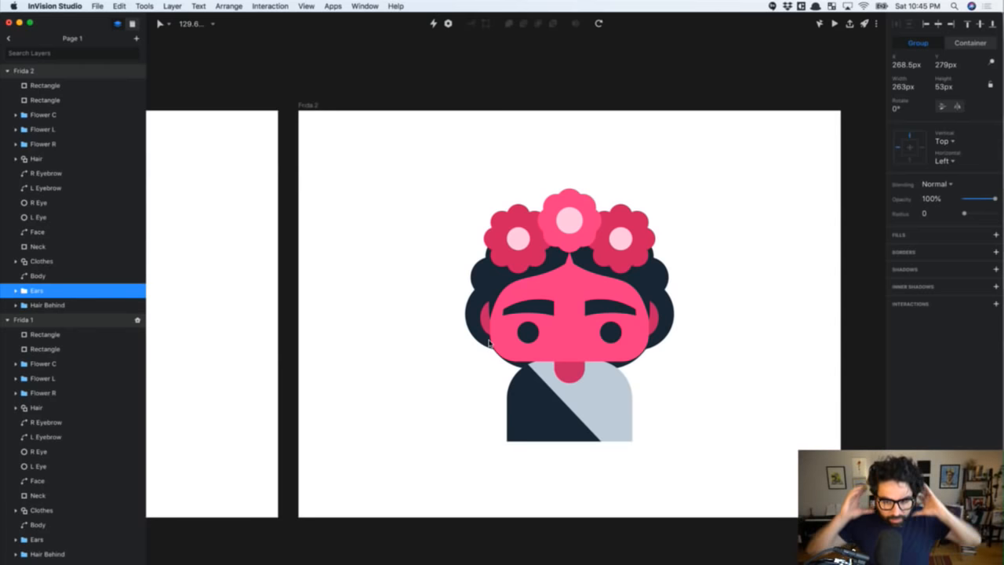
Move the three crown flowers on Frida 2 down together by about 7 px
{"action": "left_click", "coordinate": [520, 256]}
{"action": "left_click", "coordinate": [564, 251], "text": "shift"}
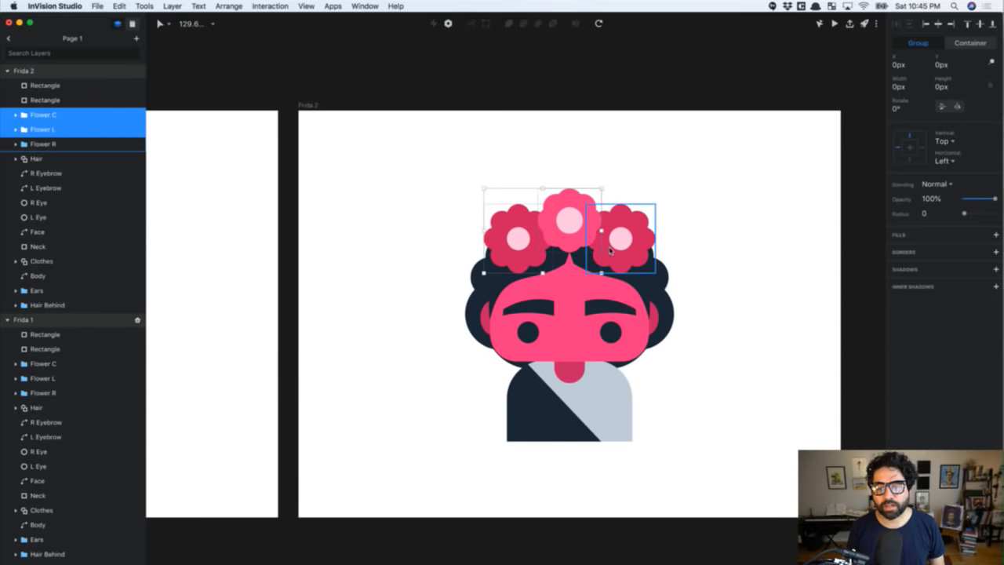
{"action": "left_click", "coordinate": [625, 251], "text": "shift"}
{"action": "key", "text": "Down"}
{"action": "key", "text": "Down"}
{"action": "key", "text": "Down"}
{"action": "key", "text": "Down"}
{"action": "key", "text": "Down"}
{"action": "key", "text": "Down"}
{"action": "key", "text": "Down"}
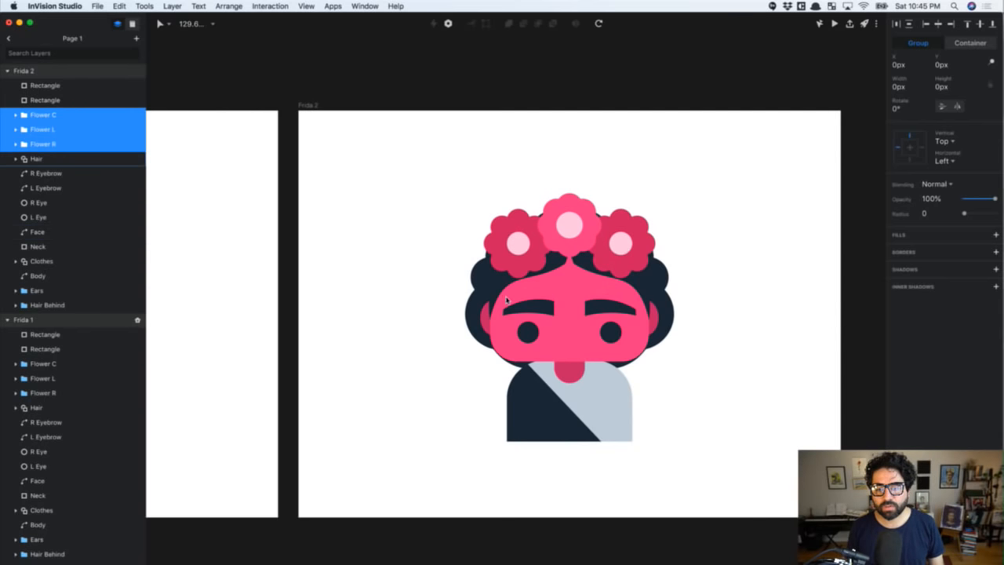
Fine-tune the front Hair shape on Frida 2 to Y 200 px beneath the lowered flowers
{"action": "left_click", "coordinate": [505, 299]}
{"action": "key", "text": "Down"}
{"action": "key", "text": "Down"}
{"action": "key", "text": "Down"}
{"action": "key", "text": "Down"}
{"action": "key", "text": "Up"}
{"action": "key", "text": "Up"}
{"action": "key", "text": "Up"}
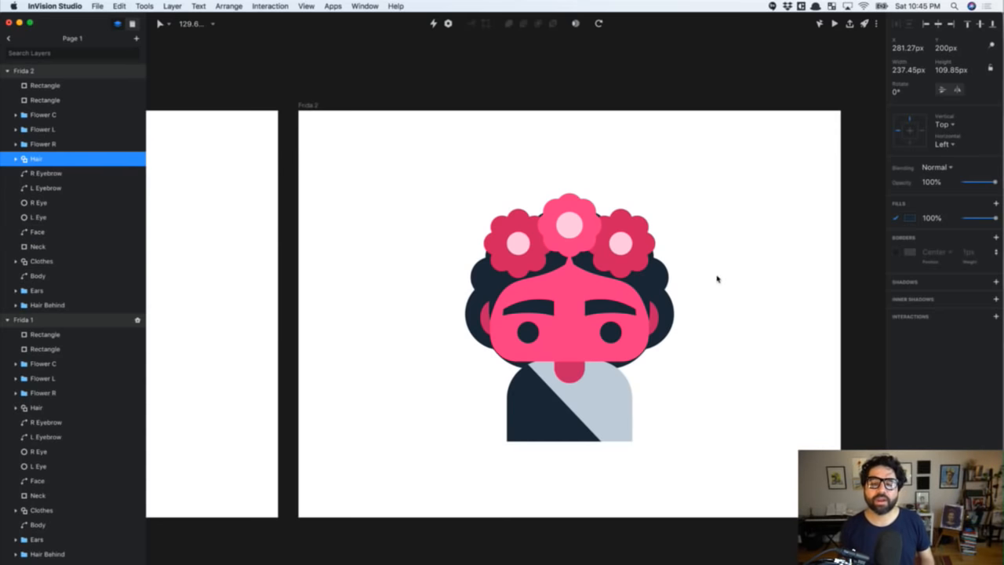
{"action": "left_click", "coordinate": [719, 263]}
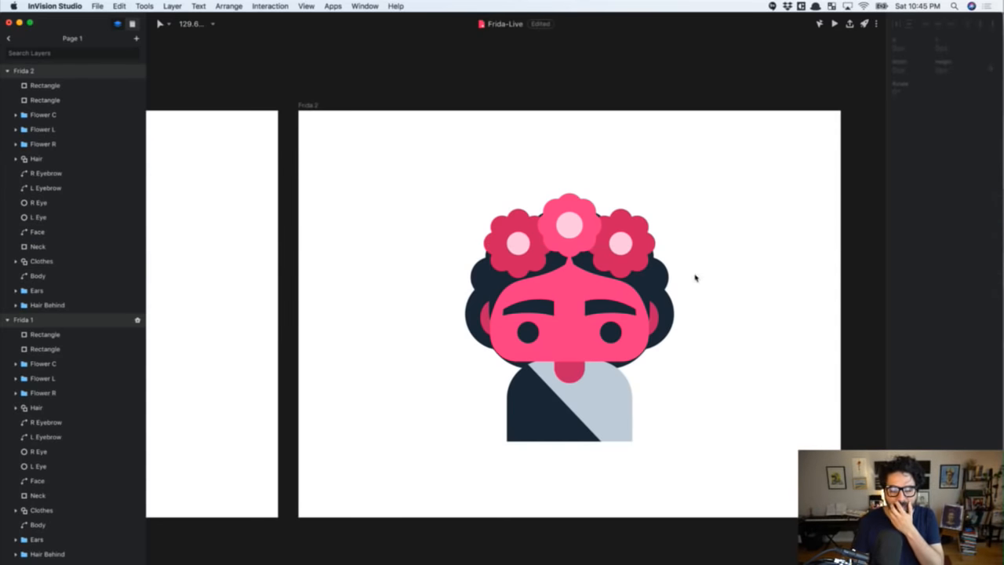
Raise all head layers on the Frida 1 artboard, including flowers, hair, face and ears, by about 3 px
{"action": "key", "text": "super+1"}
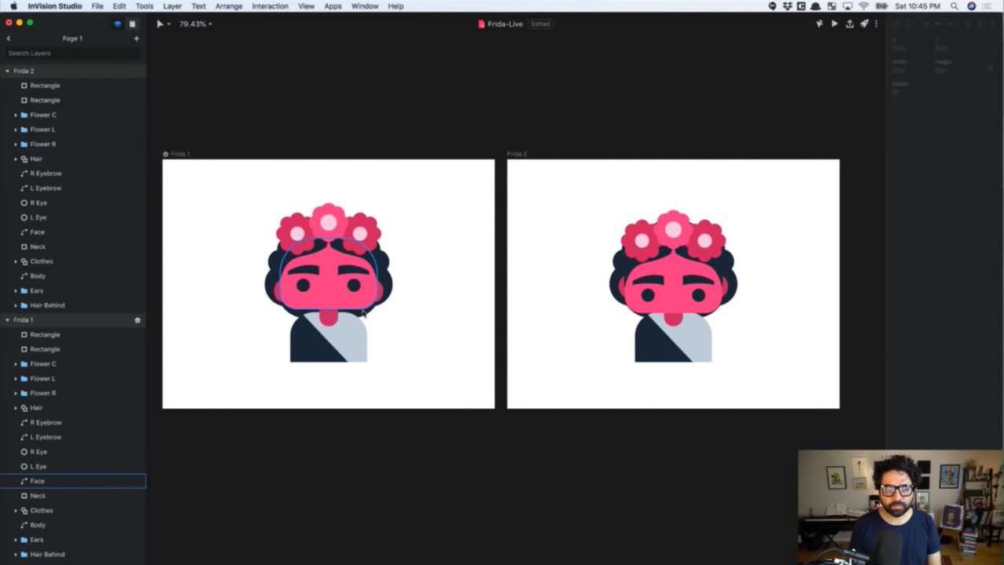
{"action": "left_click_drag", "start_coordinate": [431, 219], "coordinate": [244, 304]}
{"action": "key", "text": "Up"}
{"action": "key", "text": "Up"}
{"action": "key", "text": "Up"}
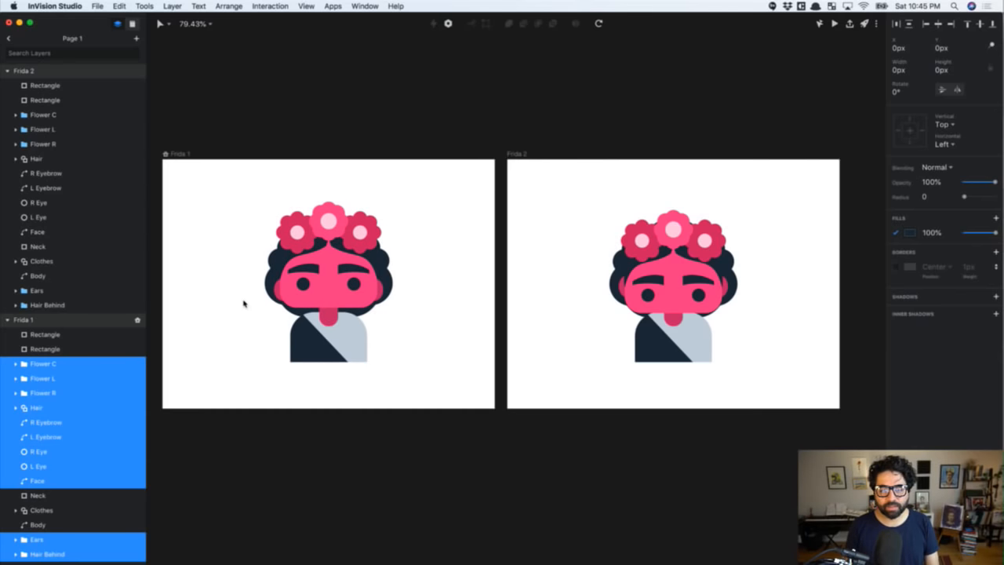
Lower all head layers on Frida 2, from flowers to Hair Behind, about 11 px over the neck and body
{"action": "scroll", "coordinate": [631, 341], "scroll_direction": "up", "scroll_amount": 5}
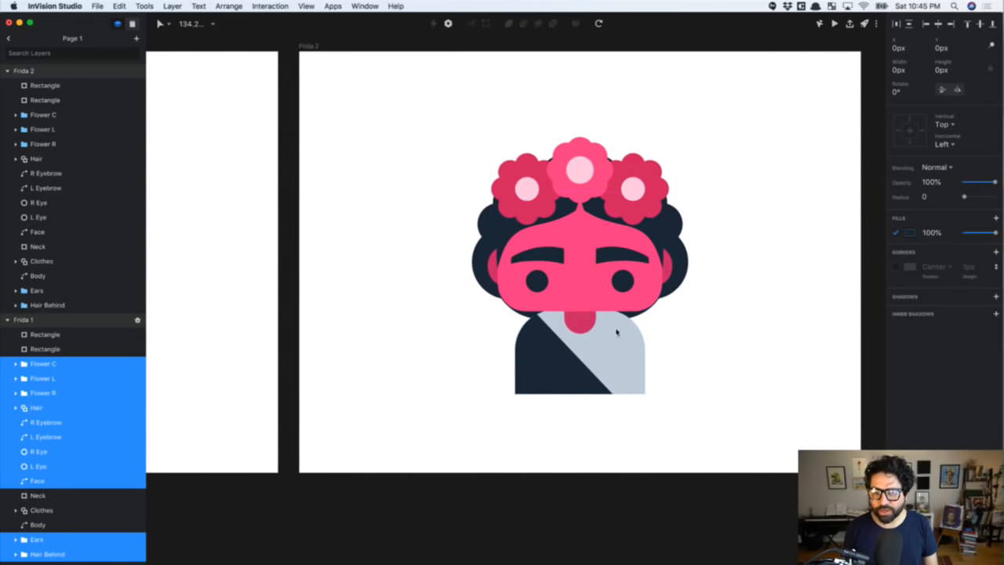
{"action": "left_click", "coordinate": [537, 280]}
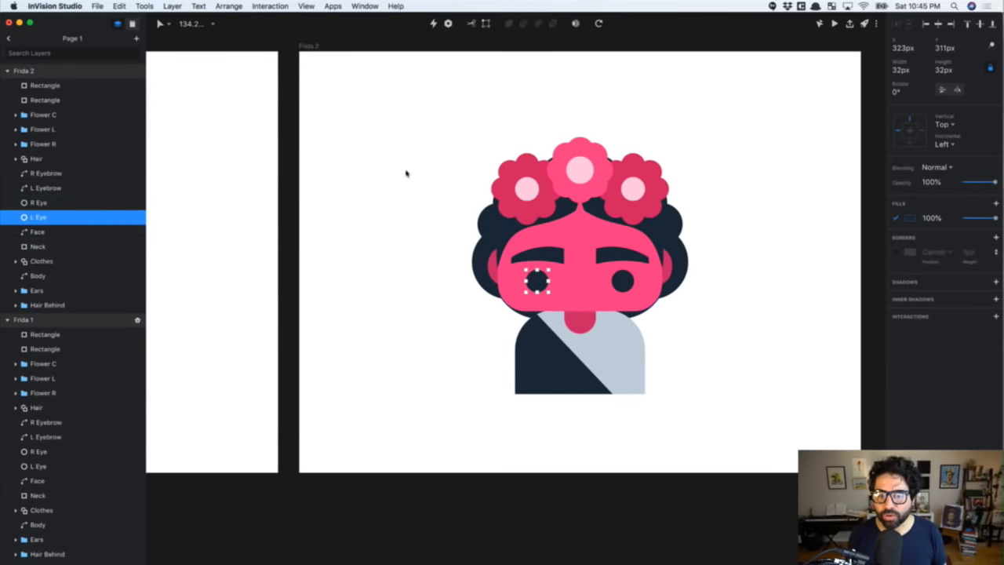
{"action": "left_click_drag", "start_coordinate": [376, 119], "coordinate": [719, 300]}
{"action": "left_click", "coordinate": [582, 338], "text": "shift"}
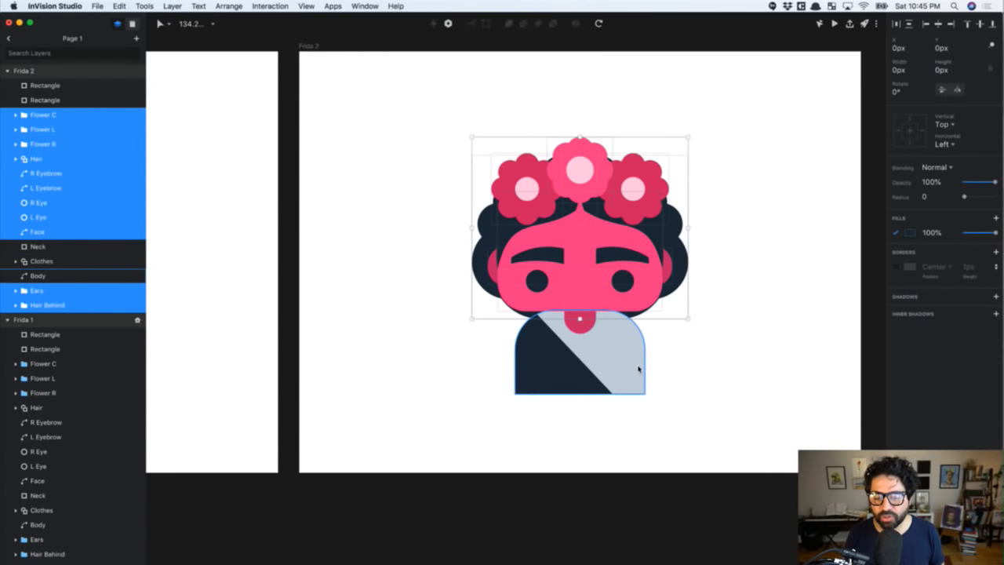
{"action": "key", "text": "Down"}
{"action": "key", "text": "Down"}
{"action": "key", "text": "Down"}
{"action": "key", "text": "Down"}
{"action": "key", "text": "Down"}
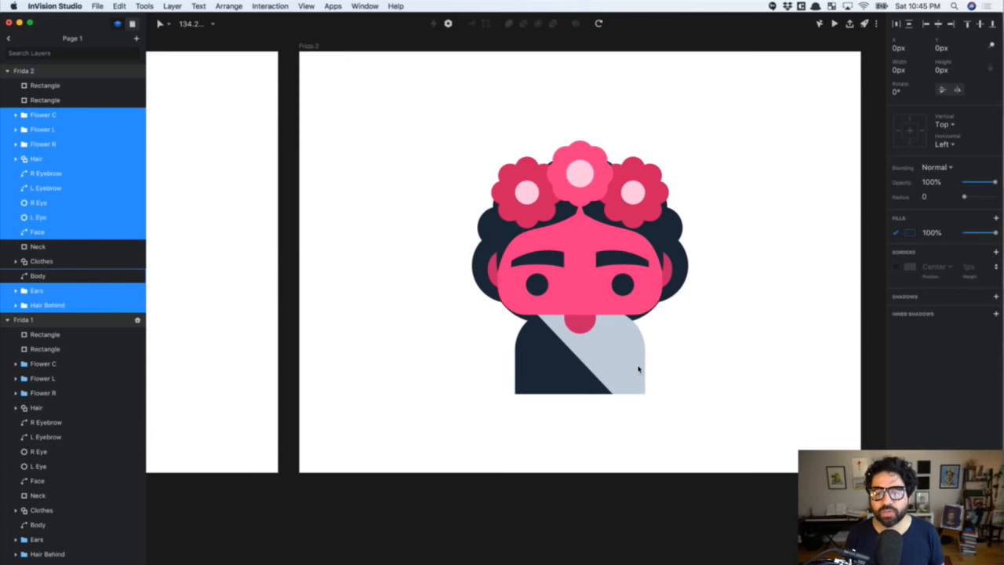
{"action": "key", "text": "Down"}
{"action": "key", "text": "Down"}
{"action": "key", "text": "Down"}
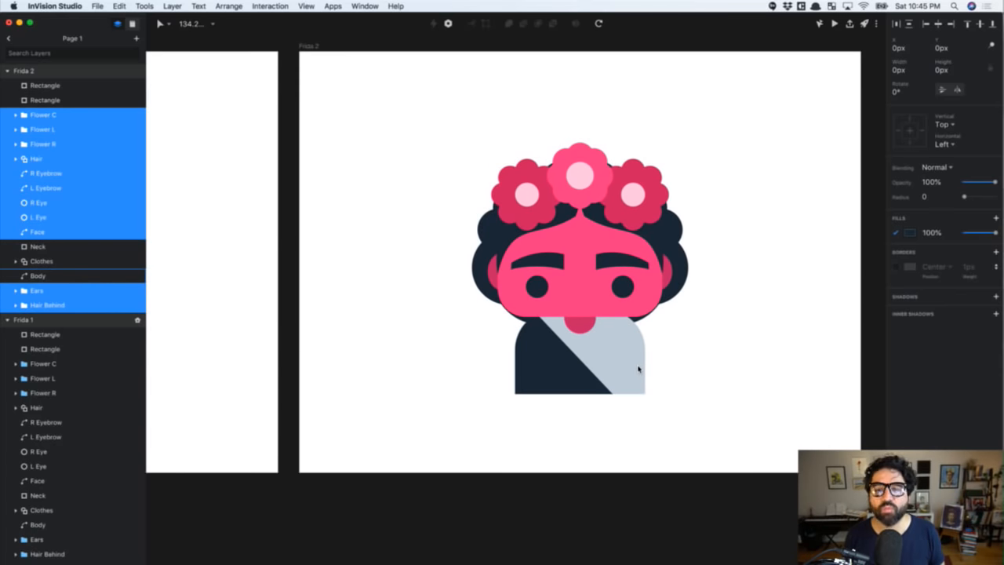
{"action": "scroll", "coordinate": [638, 368], "scroll_direction": "down", "scroll_amount": 3}
{"action": "key", "text": "Down"}
{"action": "key", "text": "Down"}
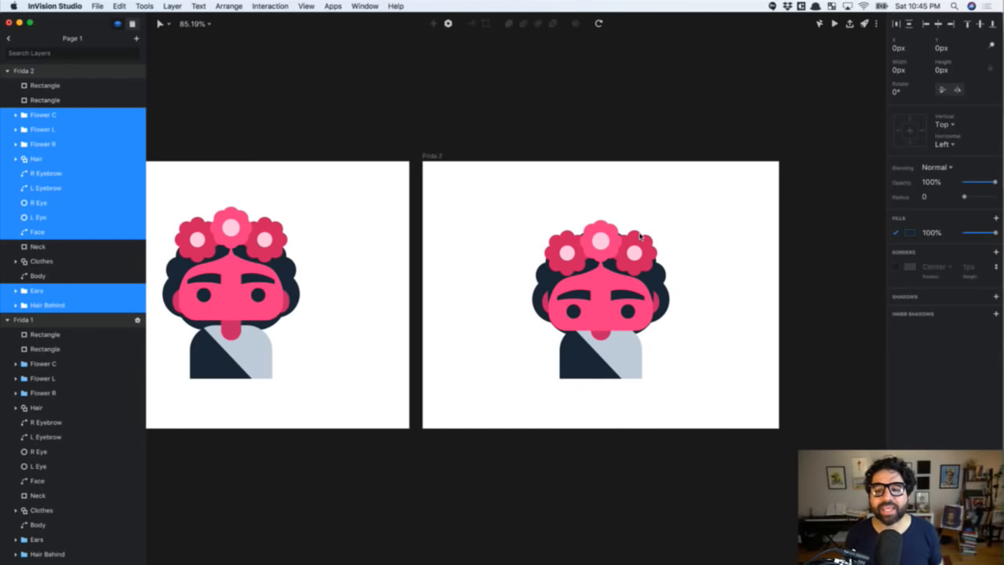
{"action": "key", "text": "Down"}
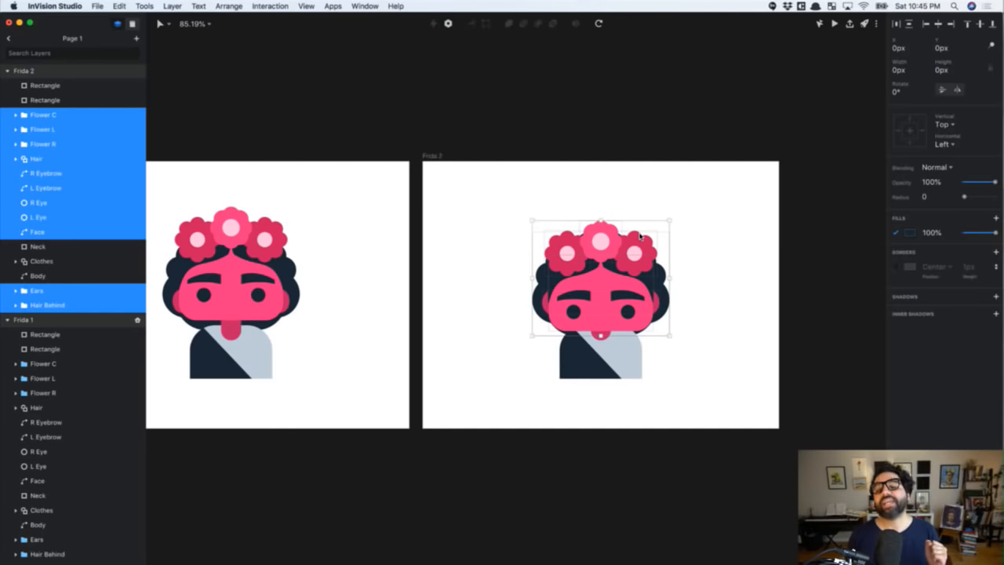
Add an interaction to the Frida 1 artboard with a Timer trigger and a Motion transition
{"action": "scroll", "coordinate": [639, 235], "scroll_direction": "down", "scroll_amount": 4}
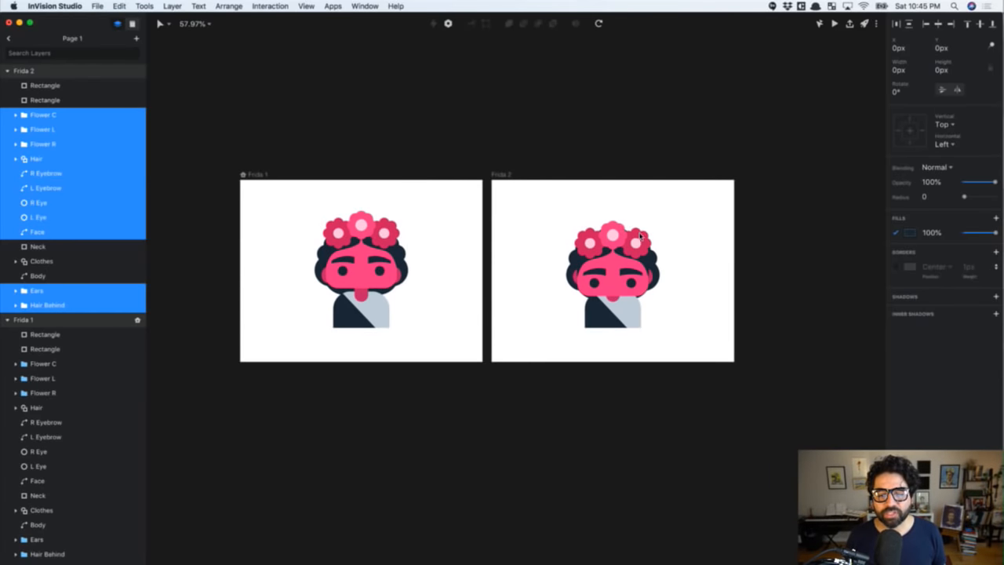
{"action": "left_click", "coordinate": [485, 143]}
{"action": "left_click_drag", "start_coordinate": [231, 174], "coordinate": [770, 405]}
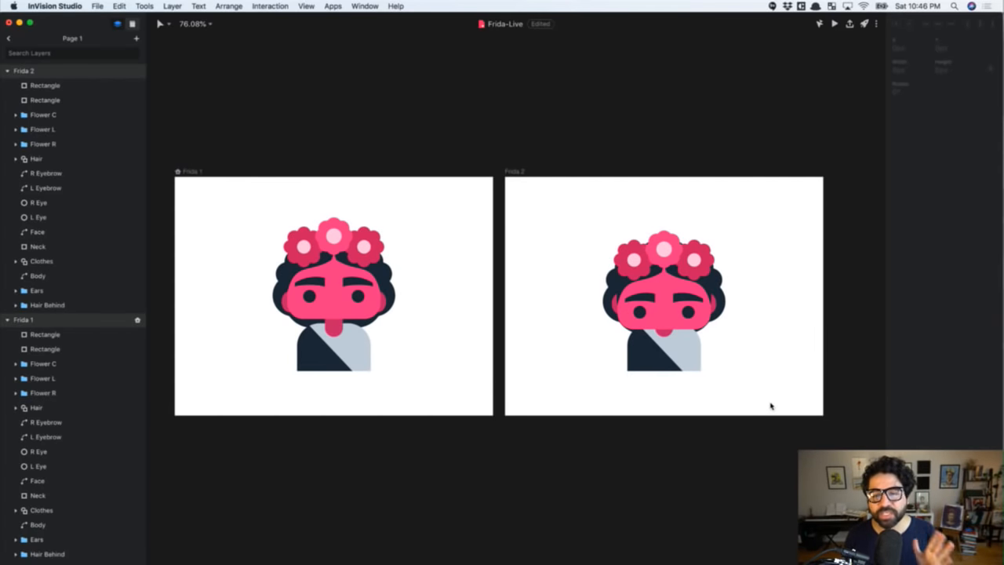
{"action": "left_click", "coordinate": [183, 189]}
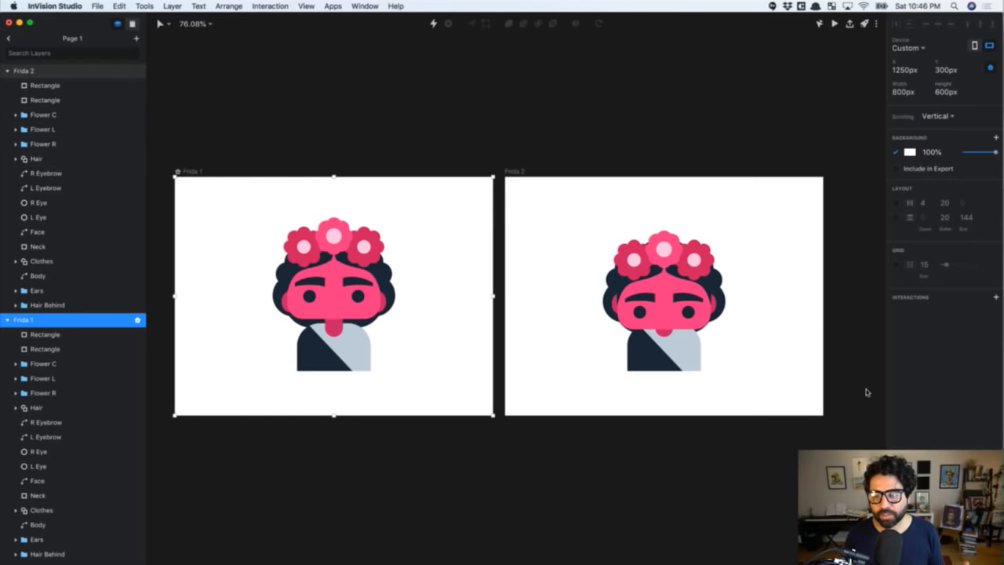
{"action": "left_click", "coordinate": [995, 298]}
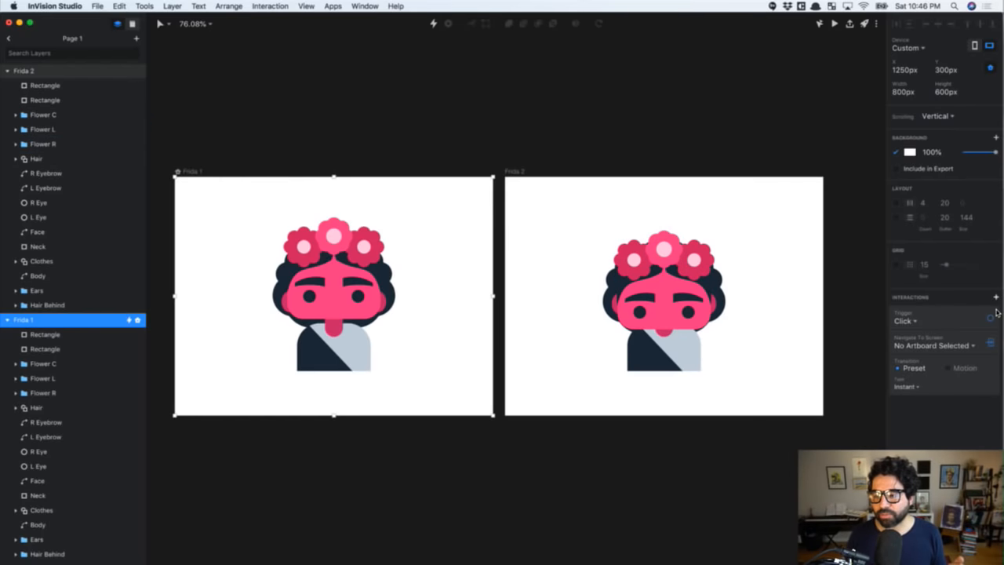
{"action": "left_click", "coordinate": [906, 321]}
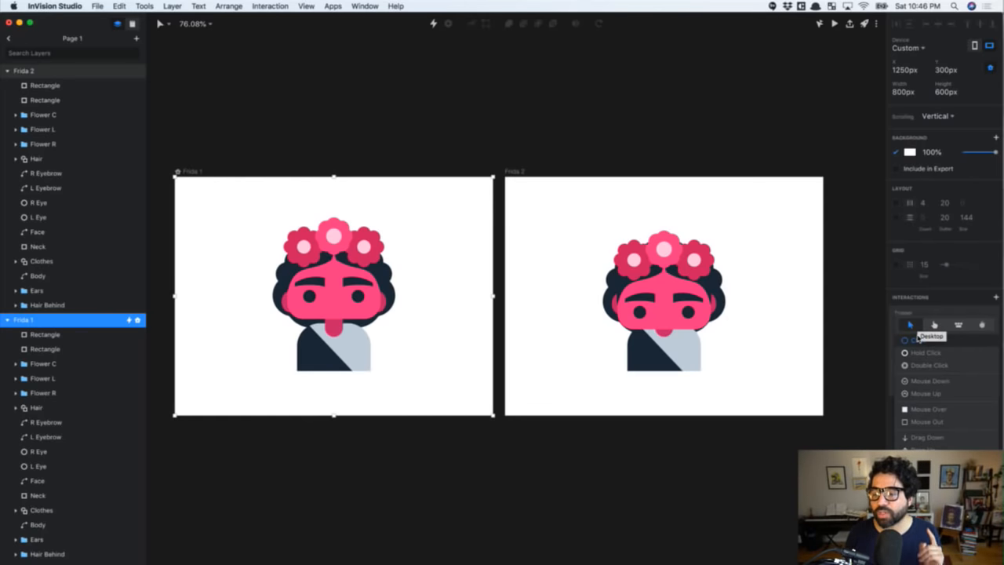
{"action": "left_click", "coordinate": [933, 324]}
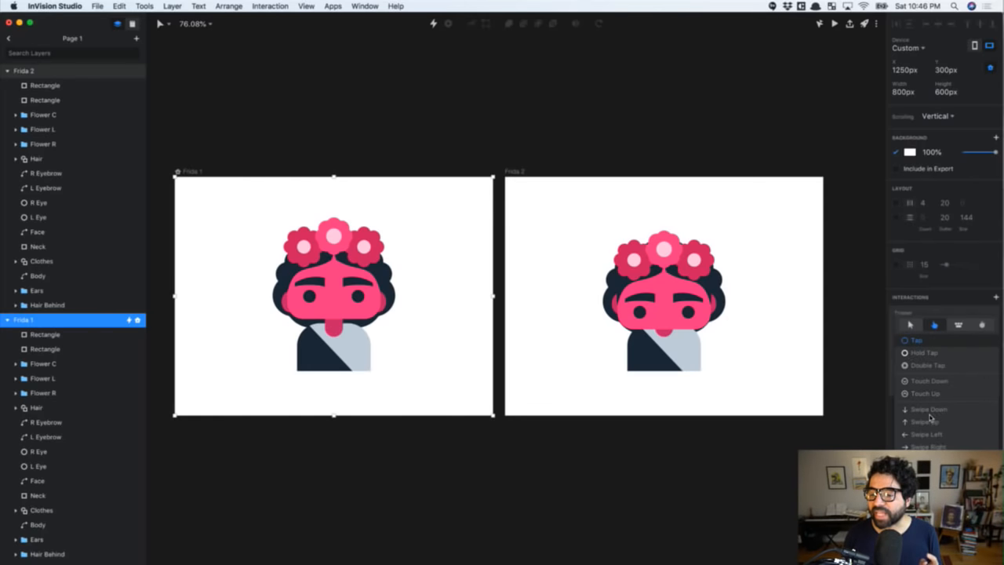
{"action": "left_click", "coordinate": [960, 328]}
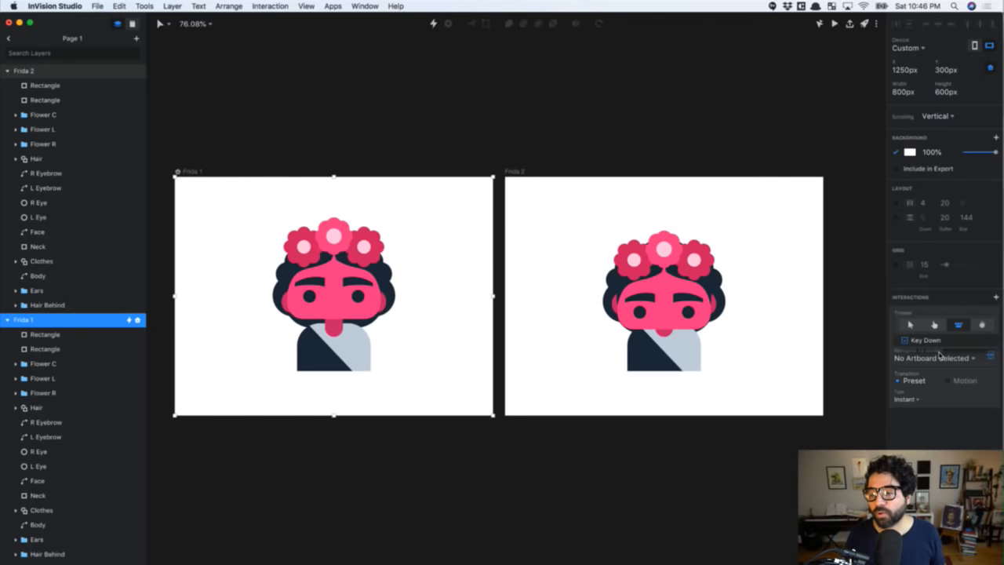
{"action": "left_click", "coordinate": [981, 325]}
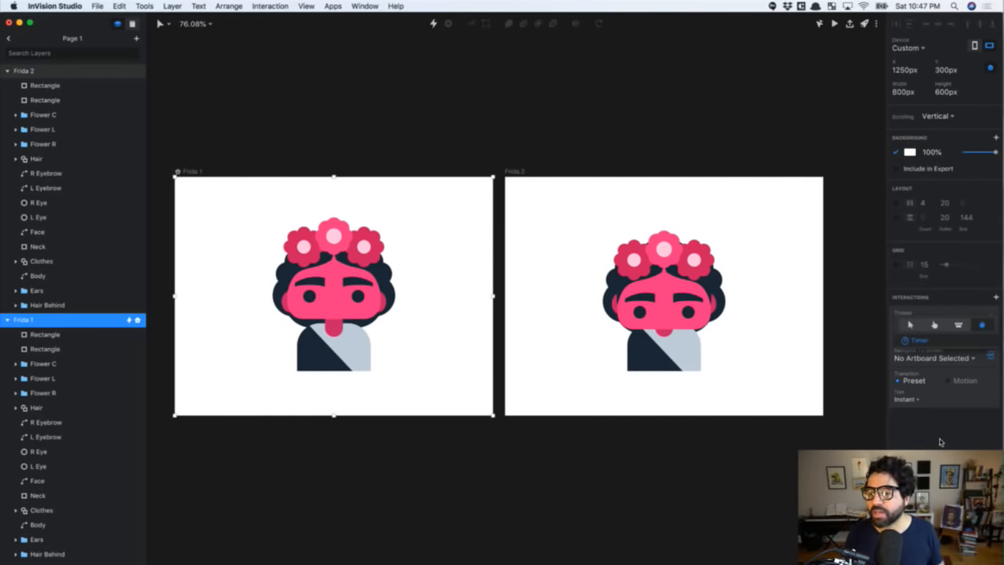
{"action": "left_click", "coordinate": [927, 339]}
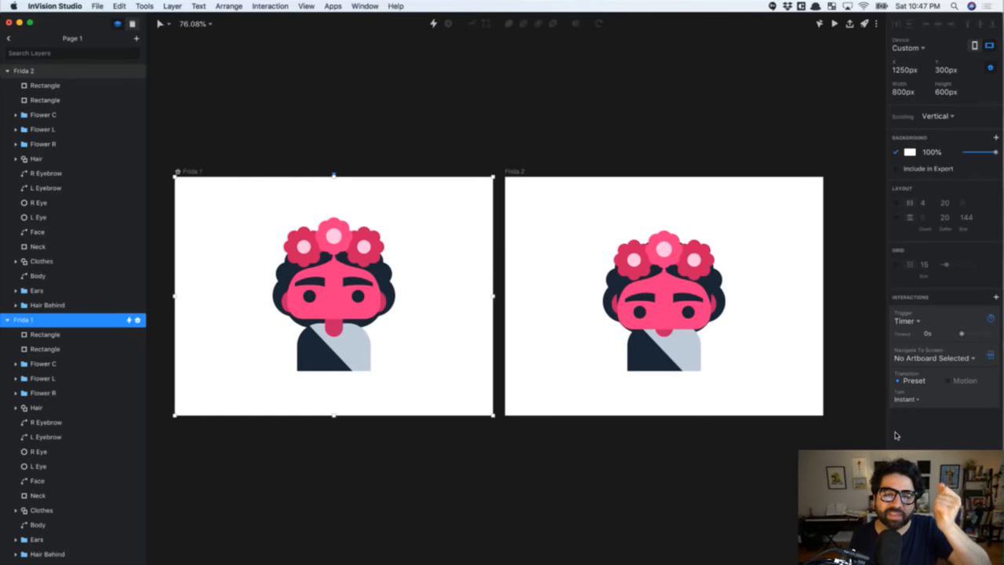
{"action": "left_click", "coordinate": [958, 381]}
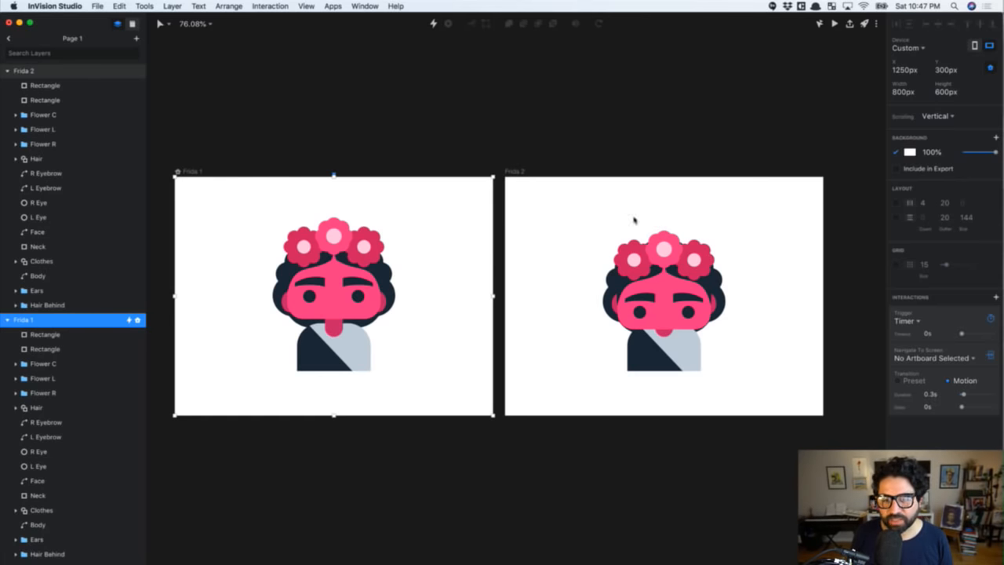
Add a Timer interaction to the Frida 2 artboard that navigates to Frida 1 with a Motion transition
{"action": "left_click", "coordinate": [520, 190]}
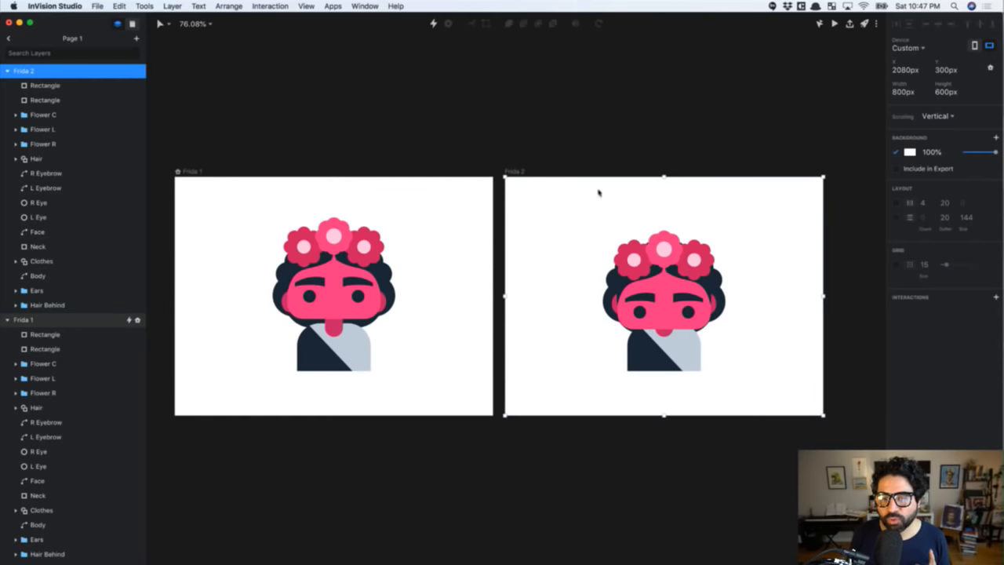
{"action": "left_click", "coordinate": [995, 296]}
{"action": "left_click", "coordinate": [931, 330]}
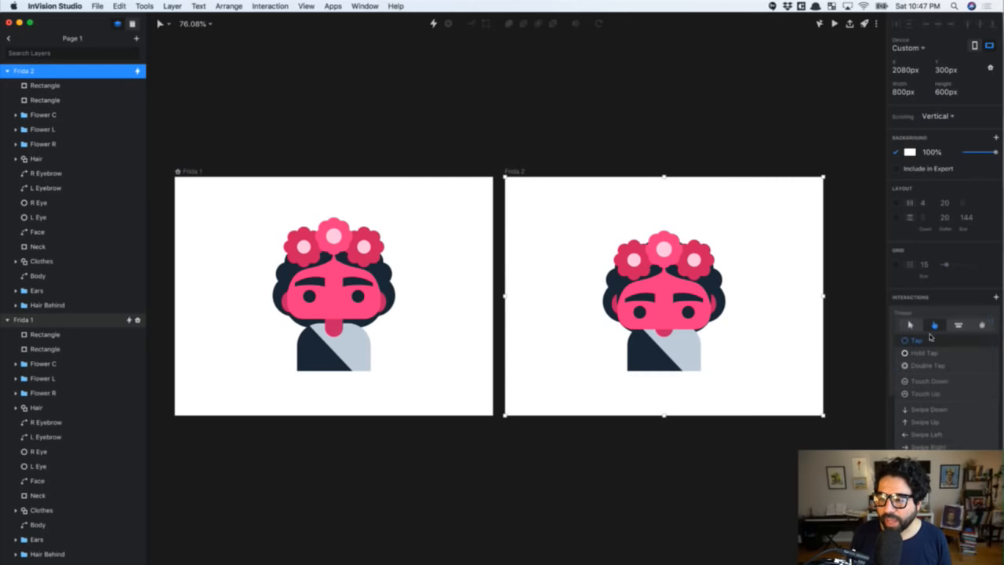
{"action": "left_click", "coordinate": [981, 325]}
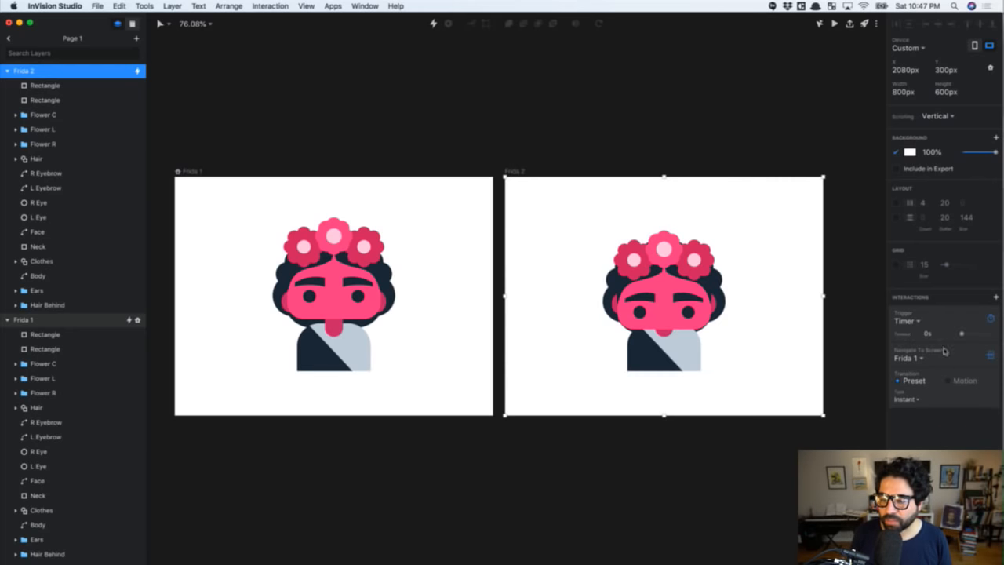
{"action": "left_click", "coordinate": [960, 380]}
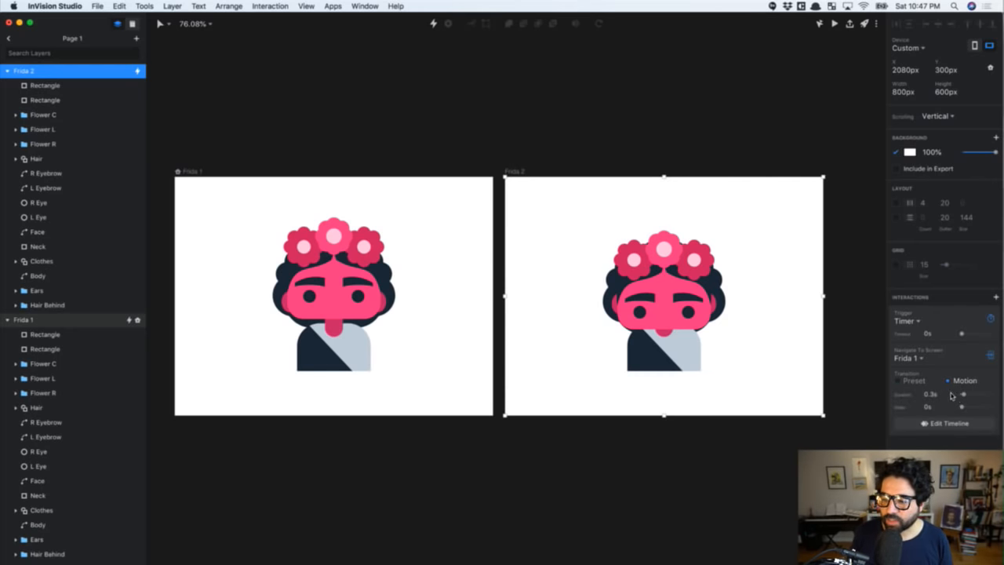
{"action": "left_click", "coordinate": [916, 371]}
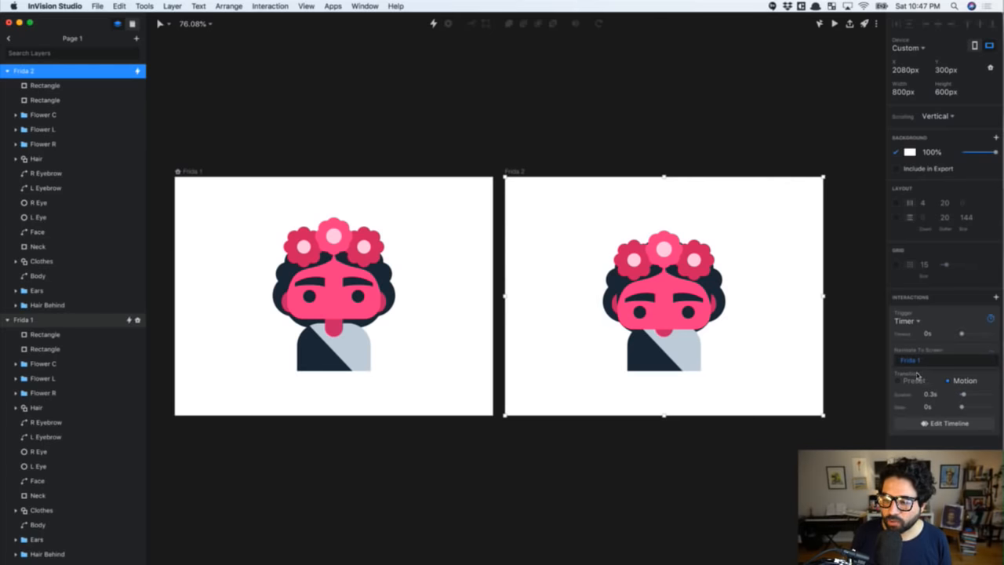
{"action": "left_click", "coordinate": [911, 360]}
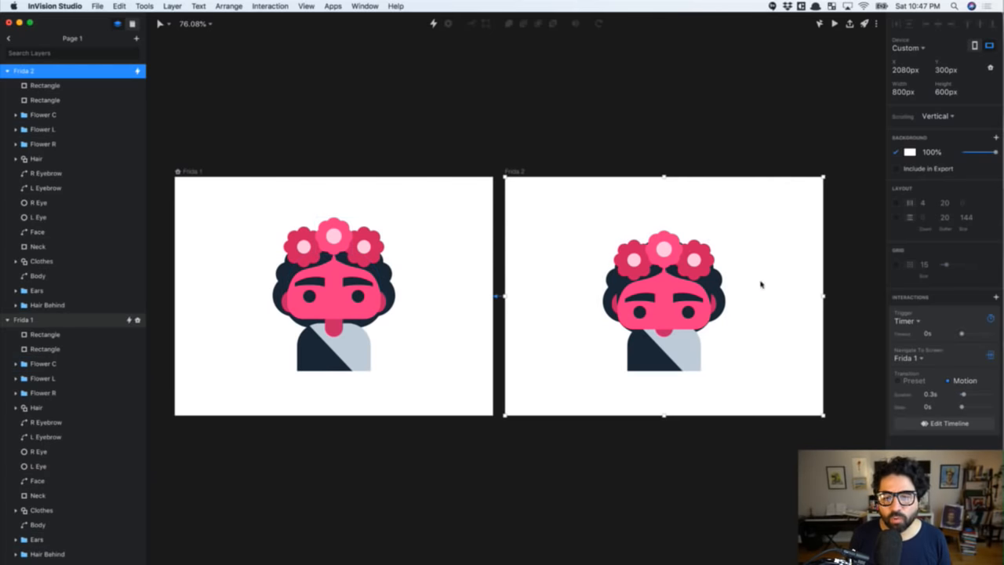
Set Frida 2 as the destination screen of the Frida 1 artboard's Timer interaction
{"action": "left_click", "coordinate": [478, 433]}
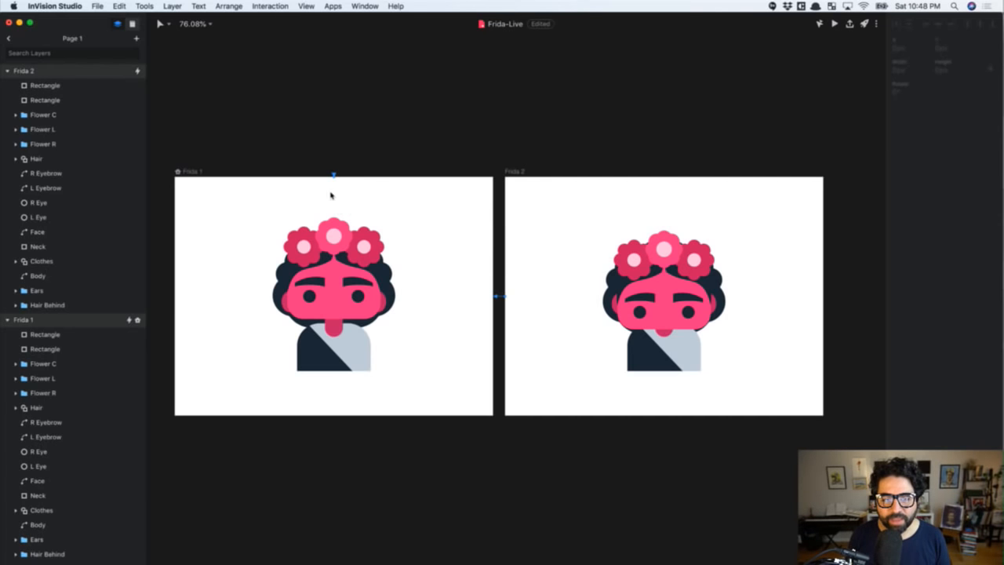
{"action": "left_click", "coordinate": [183, 188]}
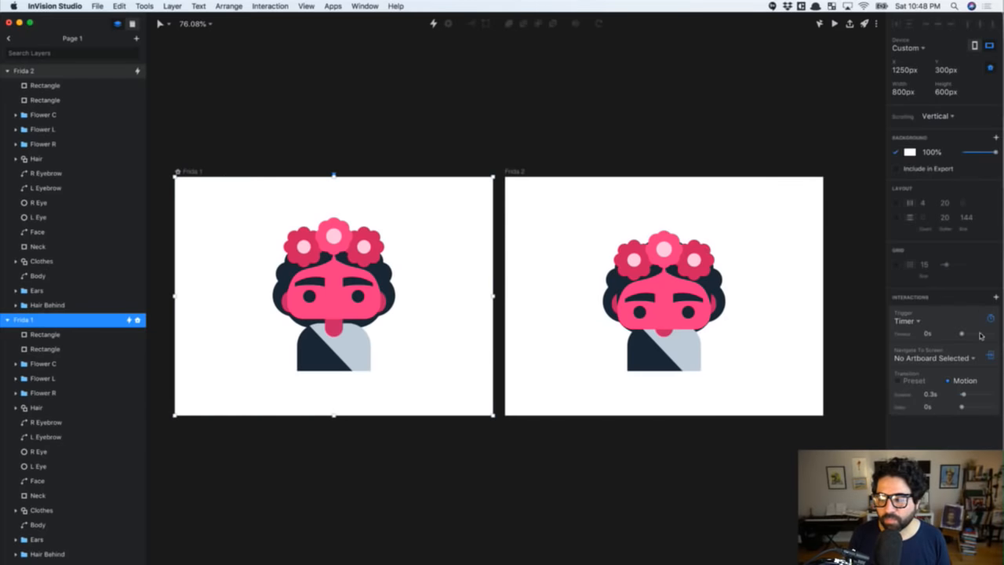
{"action": "left_click", "coordinate": [944, 375]}
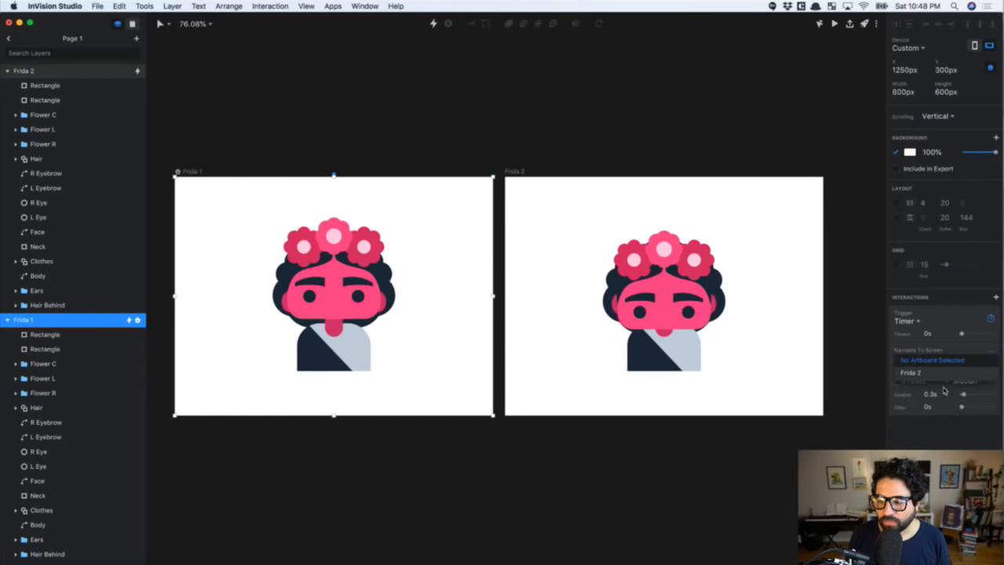
{"action": "left_click", "coordinate": [939, 373]}
{"action": "left_click", "coordinate": [541, 158]}
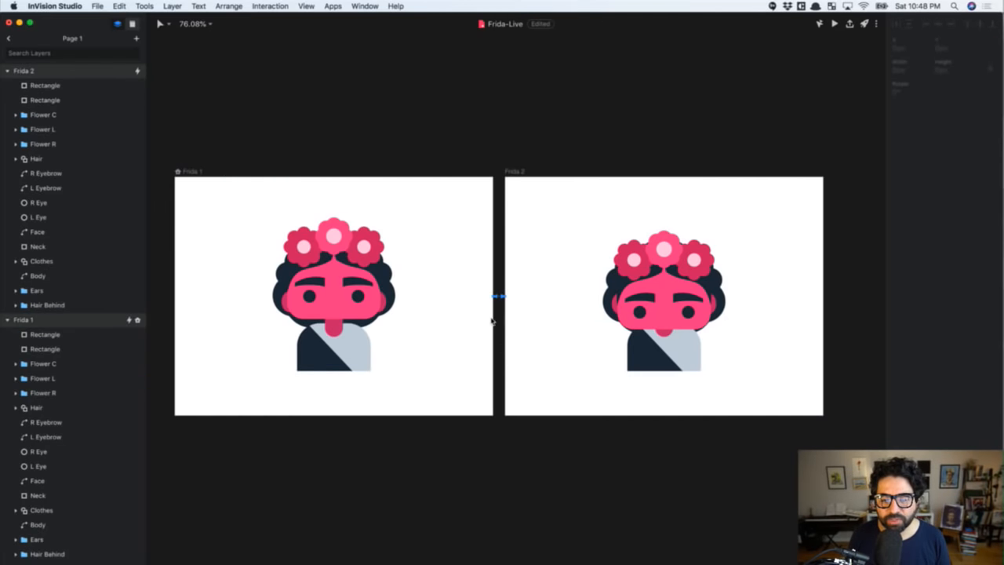
Inspect the links between the two artboards, play the animation in the preview, and close it
{"action": "scroll", "coordinate": [488, 316], "scroll_direction": "up", "scroll_amount": 10}
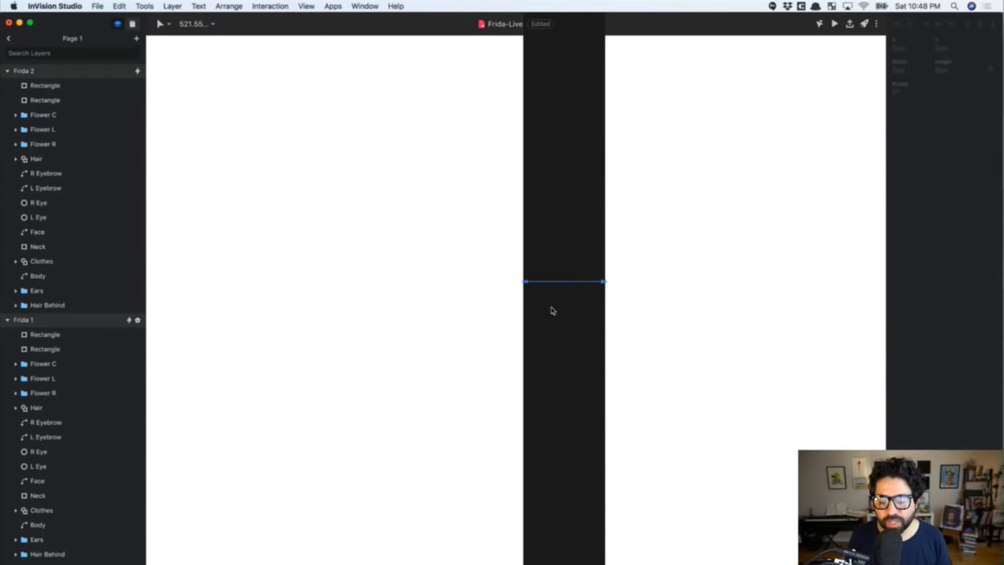
{"action": "scroll", "coordinate": [549, 310], "scroll_direction": "down", "scroll_amount": 10}
{"action": "scroll", "coordinate": [549, 311], "scroll_direction": "down", "scroll_amount": 3}
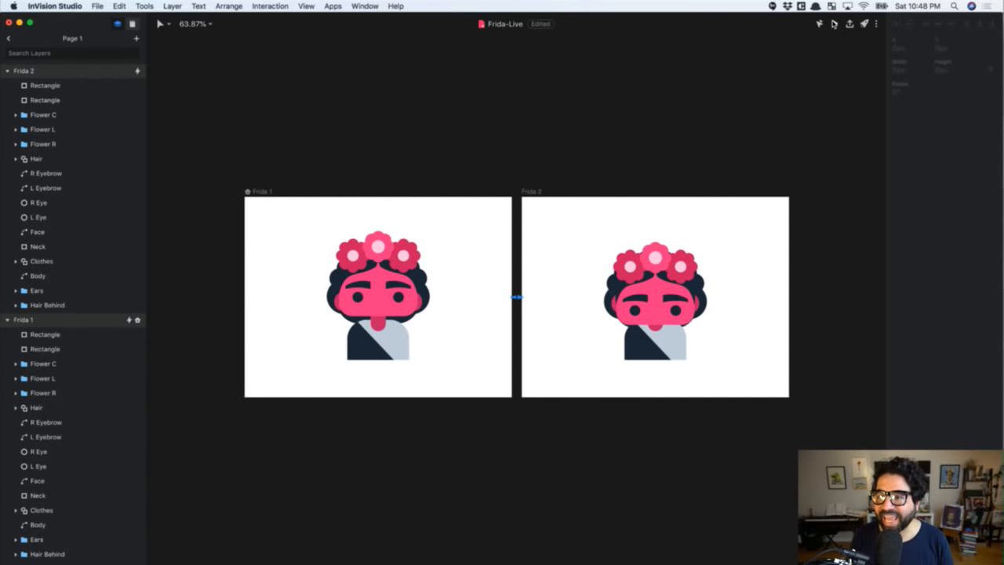
{"action": "left_click", "coordinate": [834, 24]}
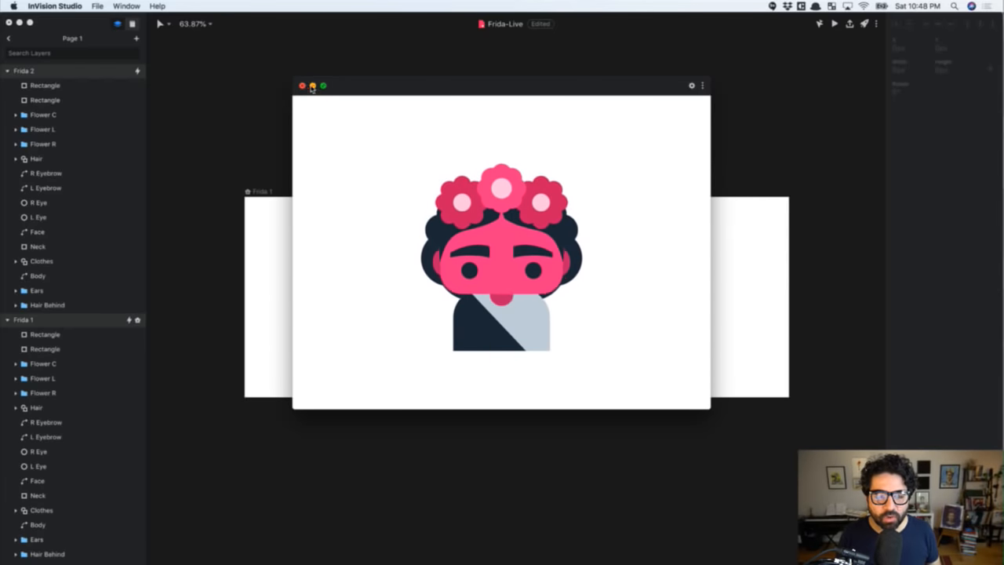
{"action": "left_click", "coordinate": [240, 133]}
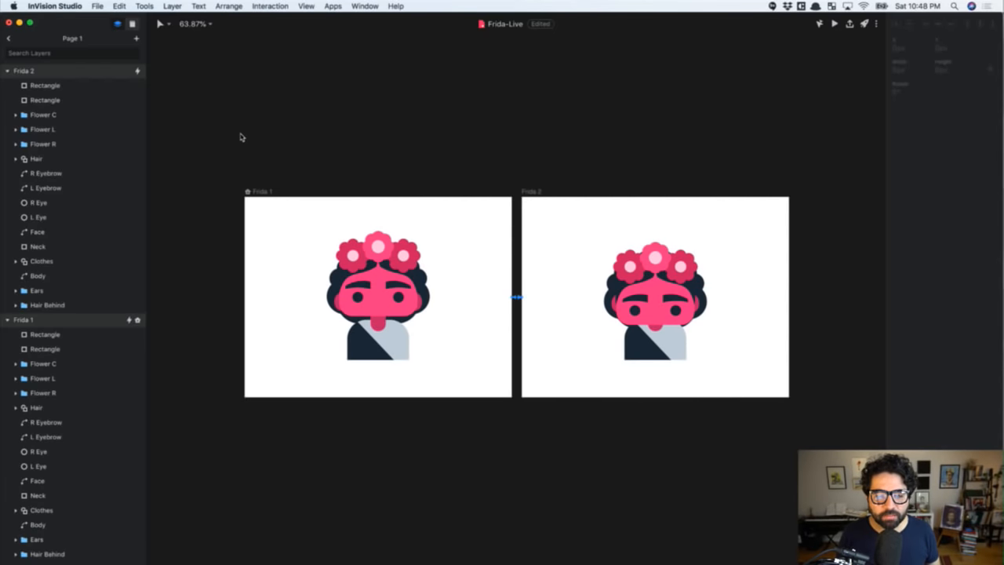
Raise the Ears group on Frida 2 to Y 290 px and check the ears on Frida 1 for comparison
{"action": "left_click", "coordinate": [612, 317]}
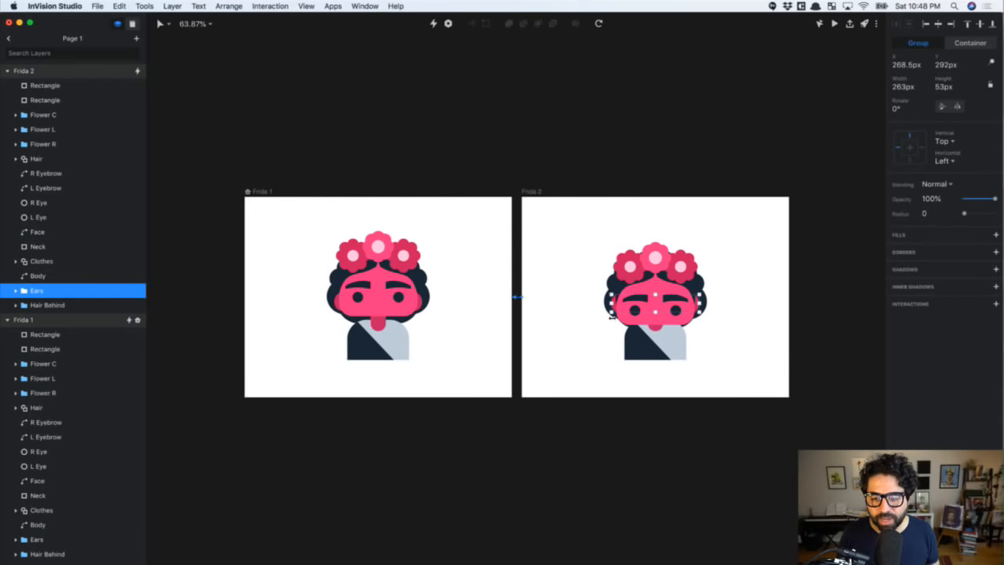
{"action": "key", "text": "Up"}
{"action": "key", "text": "Up"}
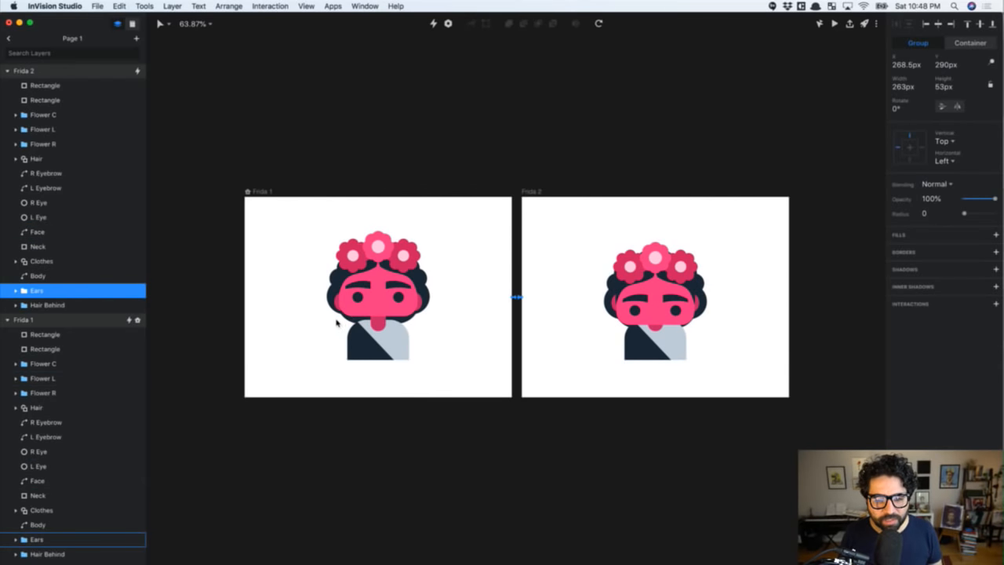
{"action": "left_click", "coordinate": [337, 321]}
{"action": "scroll", "coordinate": [337, 322], "scroll_direction": "up", "scroll_amount": 5}
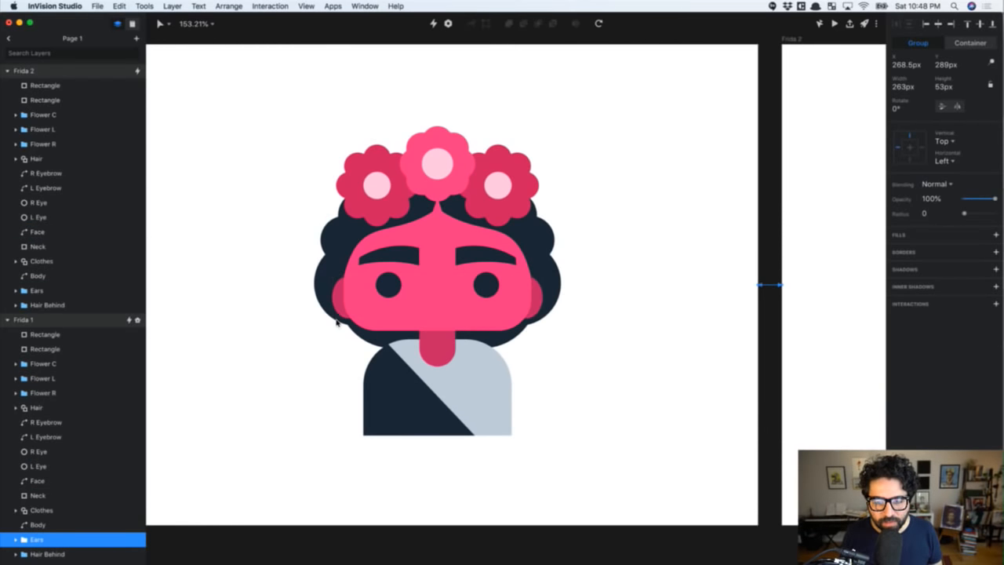
{"action": "scroll", "coordinate": [337, 321], "scroll_direction": "down", "scroll_amount": 5}
Lower both eyes and both eyebrows on Frida 2 together by about 6 px
{"action": "scroll", "coordinate": [337, 321], "scroll_direction": "right", "scroll_amount": 5}
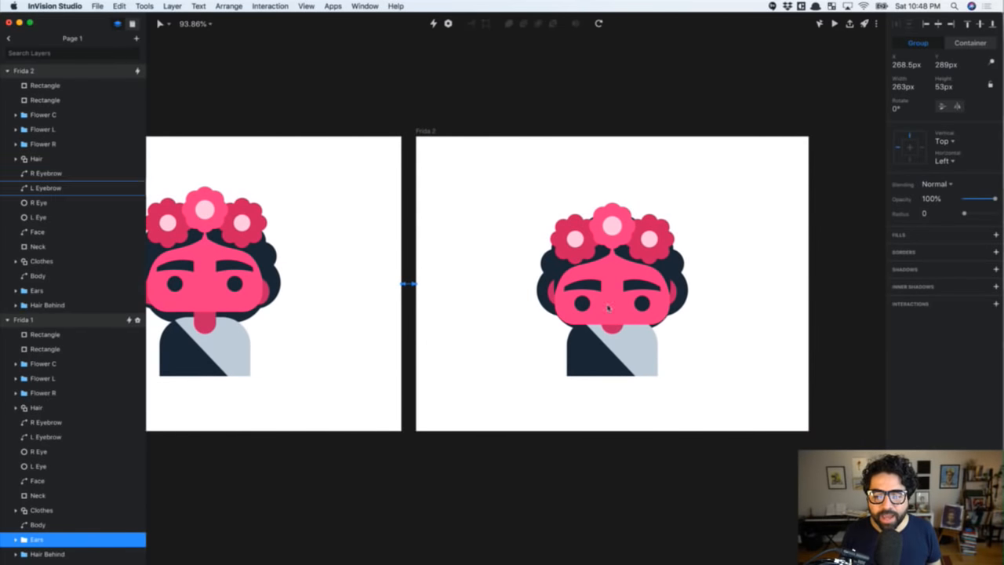
{"action": "left_click", "coordinate": [585, 284]}
{"action": "left_click", "coordinate": [581, 302], "text": "shift"}
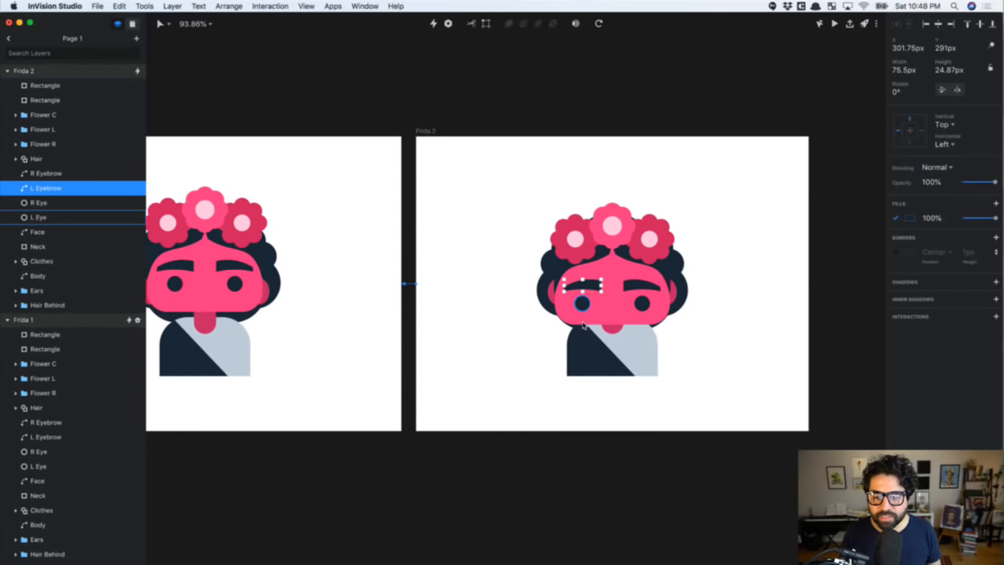
{"action": "left_click", "coordinate": [641, 303], "text": "shift"}
{"action": "left_click", "coordinate": [640, 286], "text": "shift"}
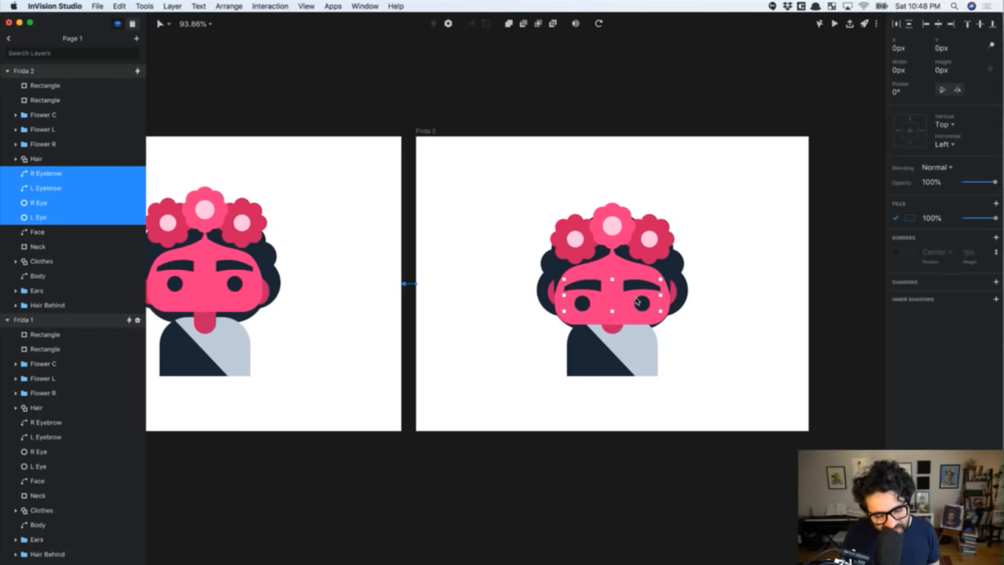
{"action": "key", "text": "Down"}
{"action": "key", "text": "Down"}
{"action": "key", "text": "Down"}
{"action": "key", "text": "Down"}
{"action": "key", "text": "Down"}
{"action": "key", "text": "Down"}
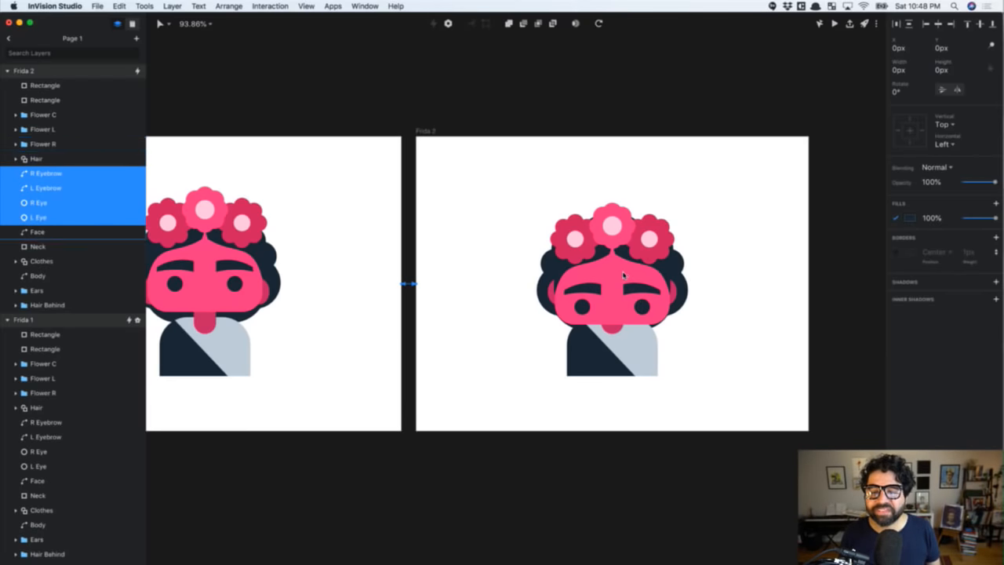
Lower the three crown flowers and the front Hair shape on Frida 2 together by about 4 px
{"action": "left_click", "coordinate": [626, 268]}
{"action": "left_click", "coordinate": [597, 259], "text": "shift"}
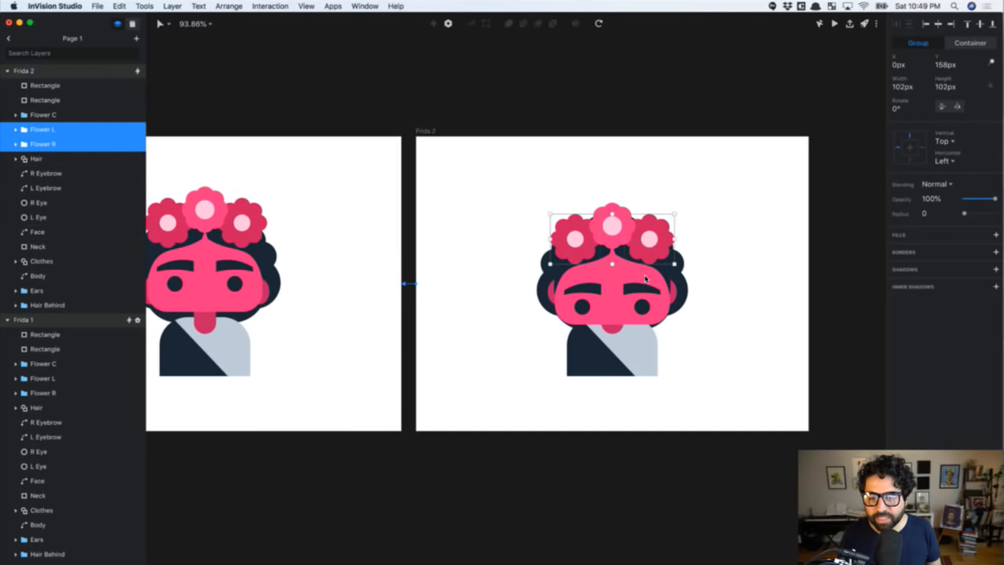
{"action": "left_click", "coordinate": [615, 240], "text": "shift"}
{"action": "left_click", "coordinate": [620, 269], "text": "shift"}
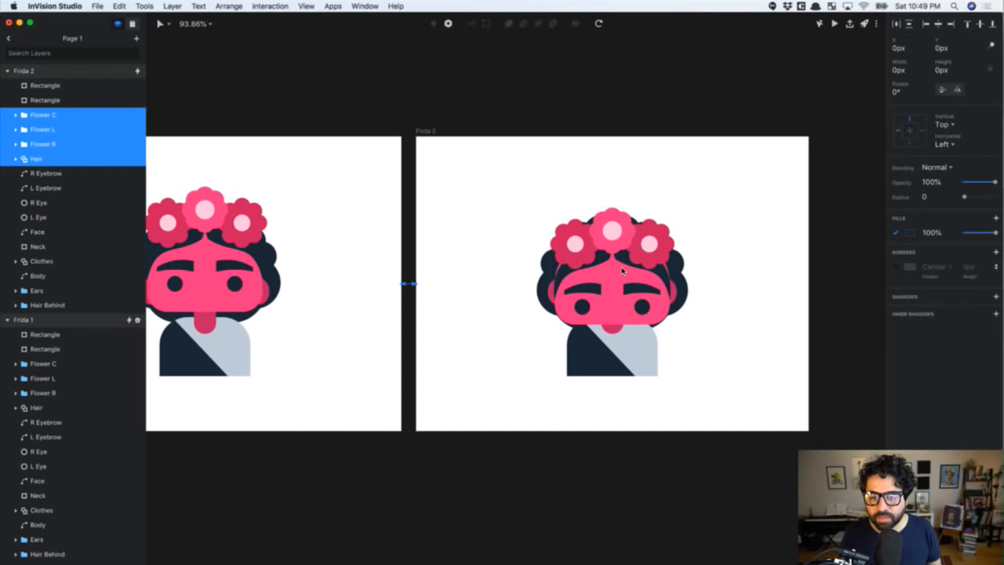
{"action": "key", "text": "shift+Up"}
{"action": "key", "text": "Down"}
{"action": "key", "text": "Down"}
{"action": "key", "text": "Down"}
{"action": "key", "text": "Down"}
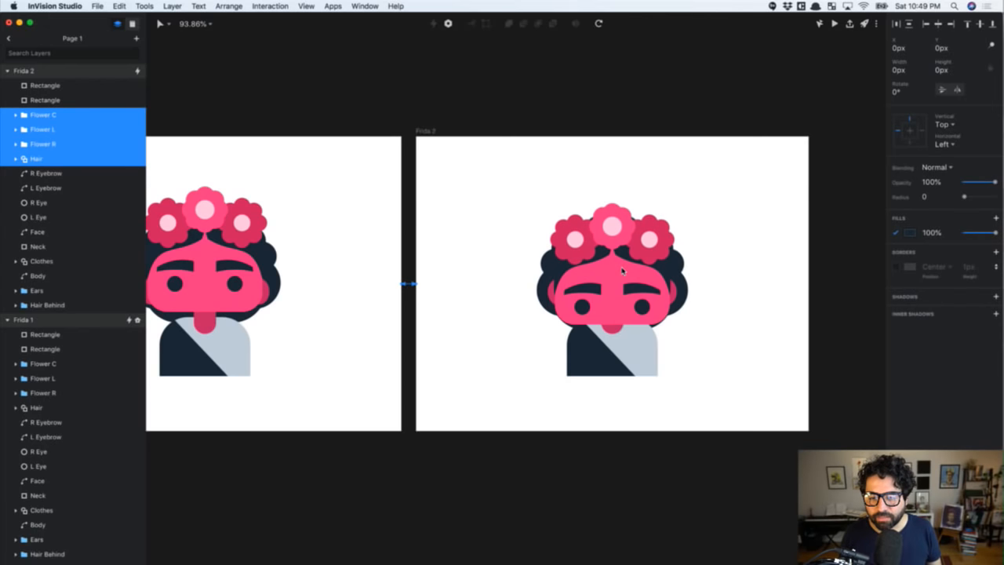
{"action": "left_click", "coordinate": [668, 202]}
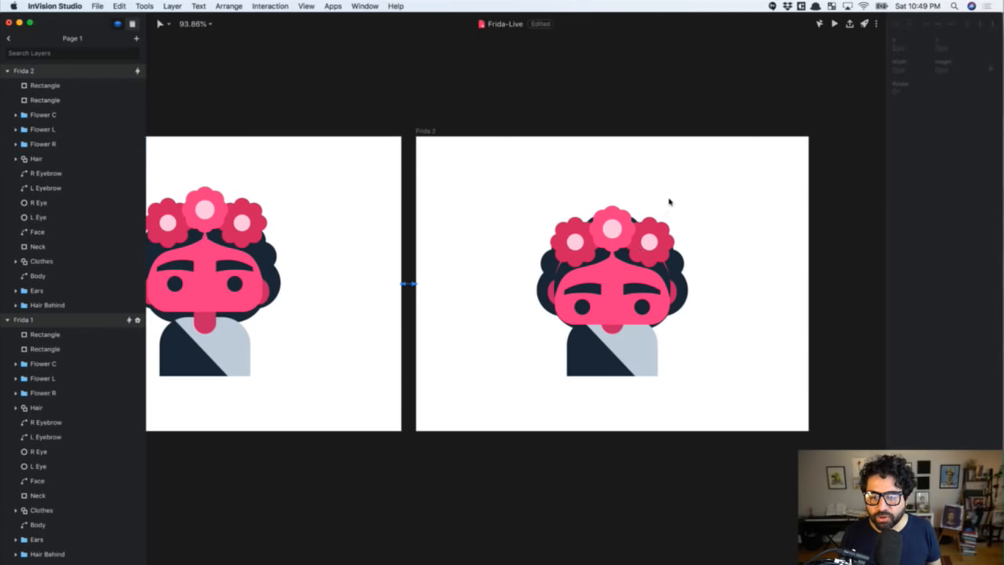
Stretch the front Hair shape on Frida 2 upward so it starts at Y 212 px with a height of 116.85 px
{"action": "left_click", "coordinate": [622, 272]}
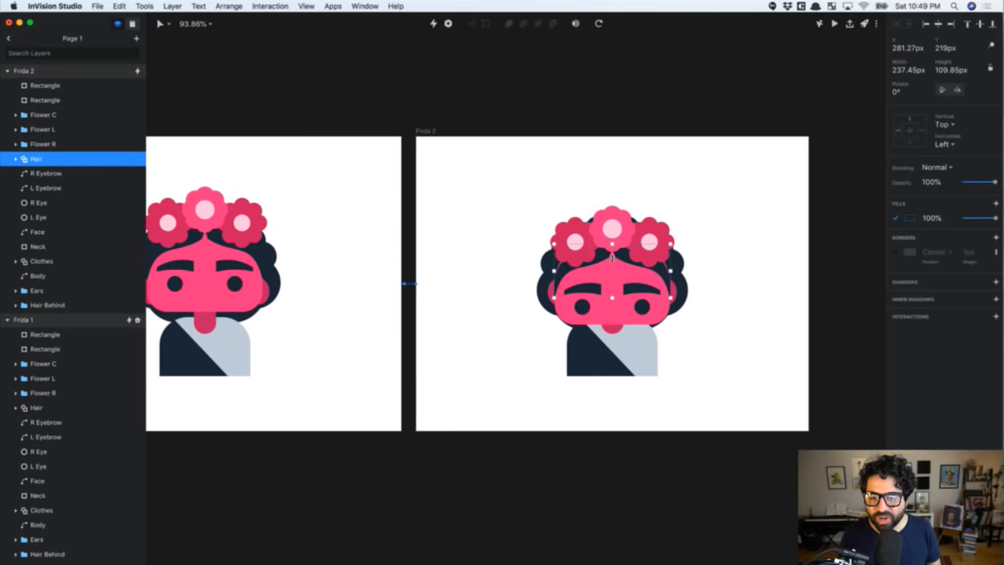
{"action": "left_click_drag", "start_coordinate": [612, 255], "coordinate": [611, 252]}
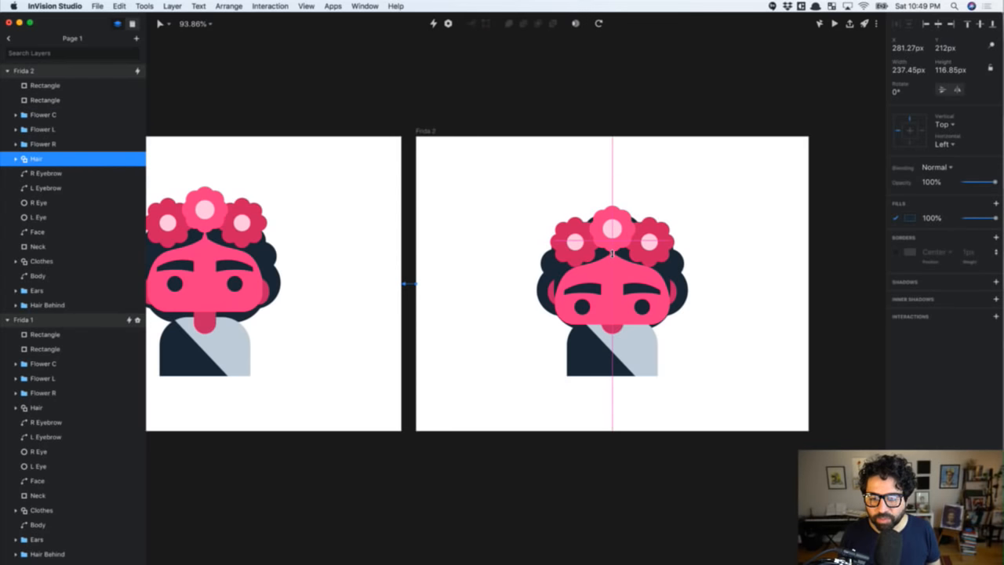
{"action": "left_click", "coordinate": [659, 134]}
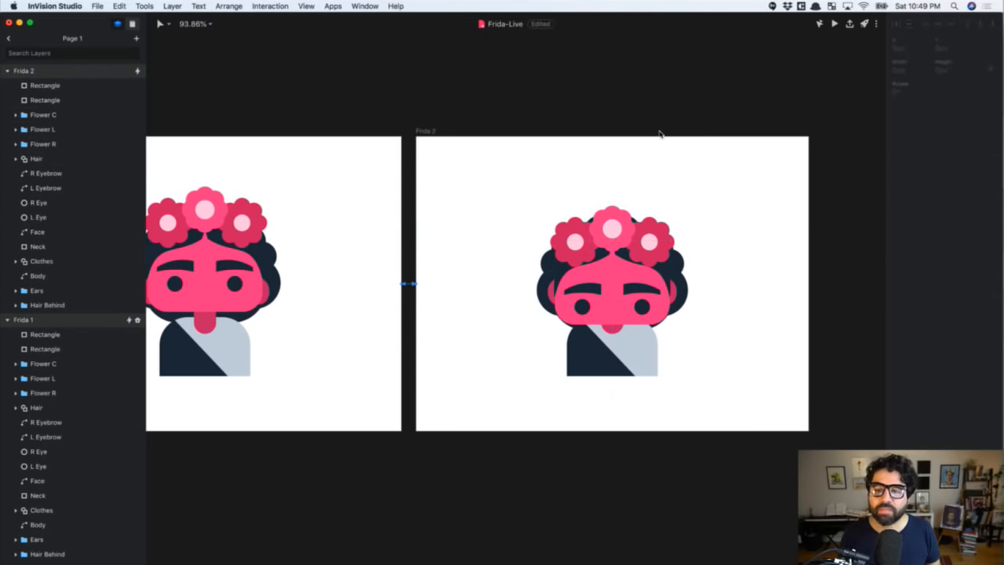
Check the Hair Behind group and the Face on Frida 2, play the animation in the preview, and close it
{"action": "left_click", "coordinate": [542, 306]}
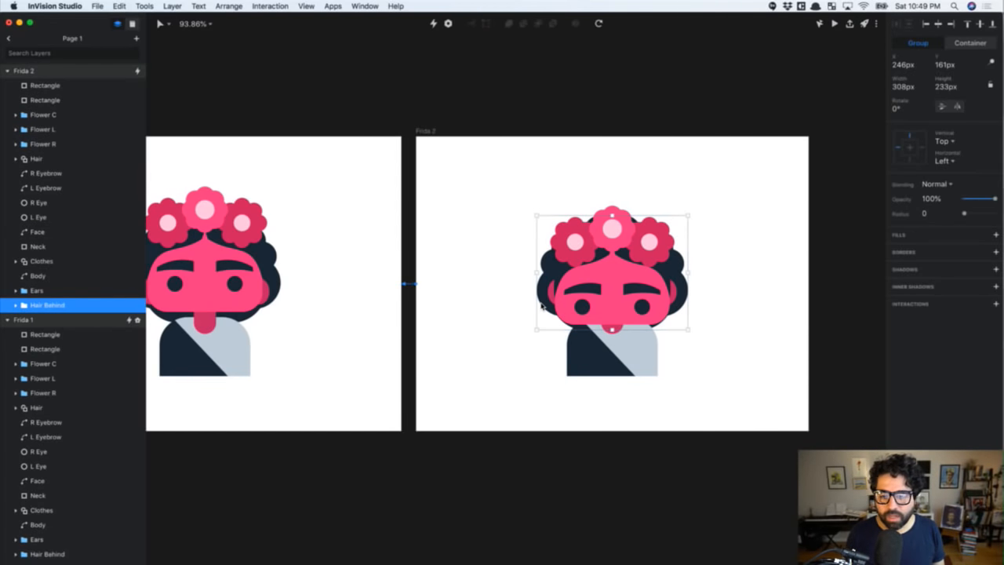
{"action": "left_click", "coordinate": [726, 227]}
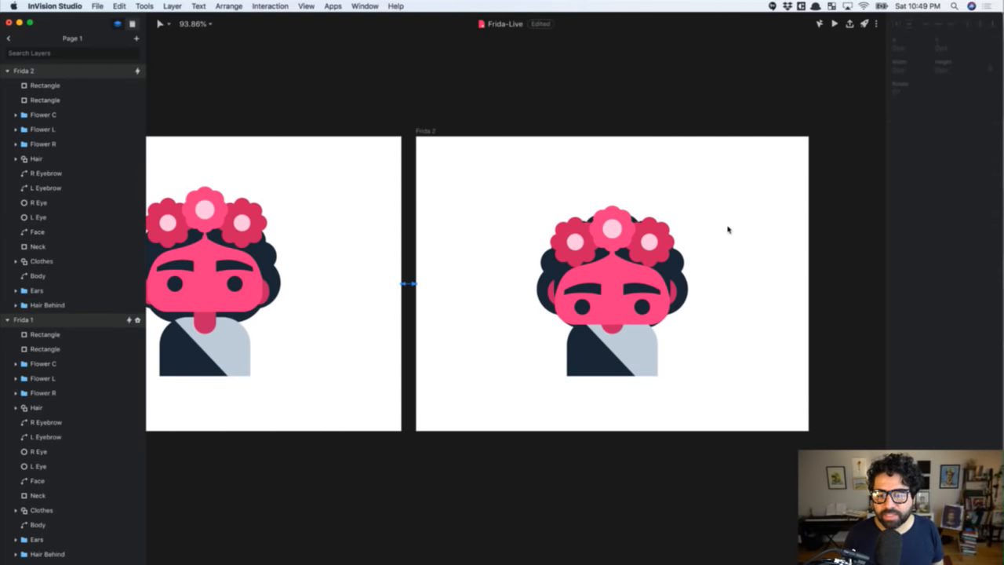
{"action": "left_click", "coordinate": [606, 328]}
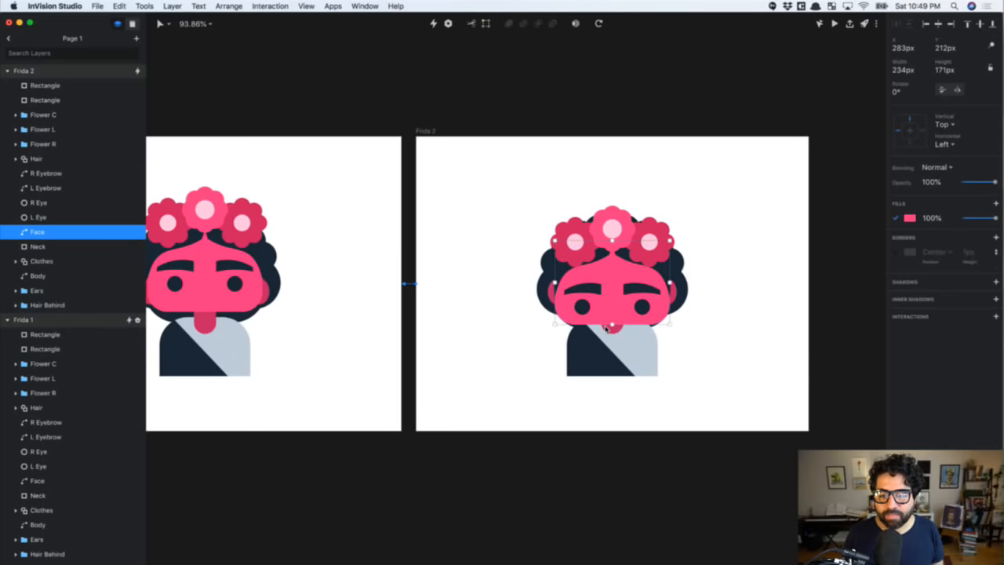
{"action": "left_click", "coordinate": [833, 24]}
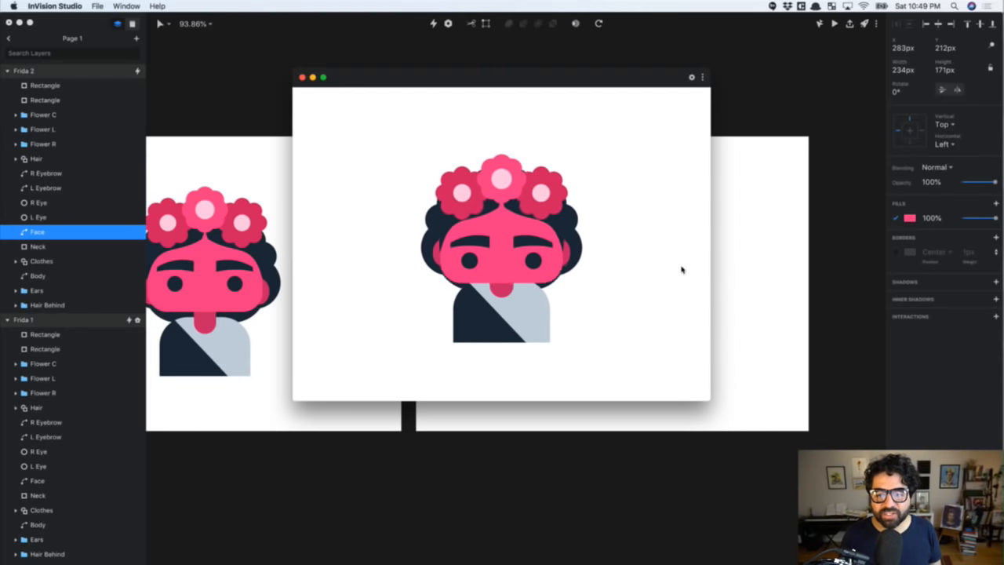
{"action": "key", "text": "Escape"}
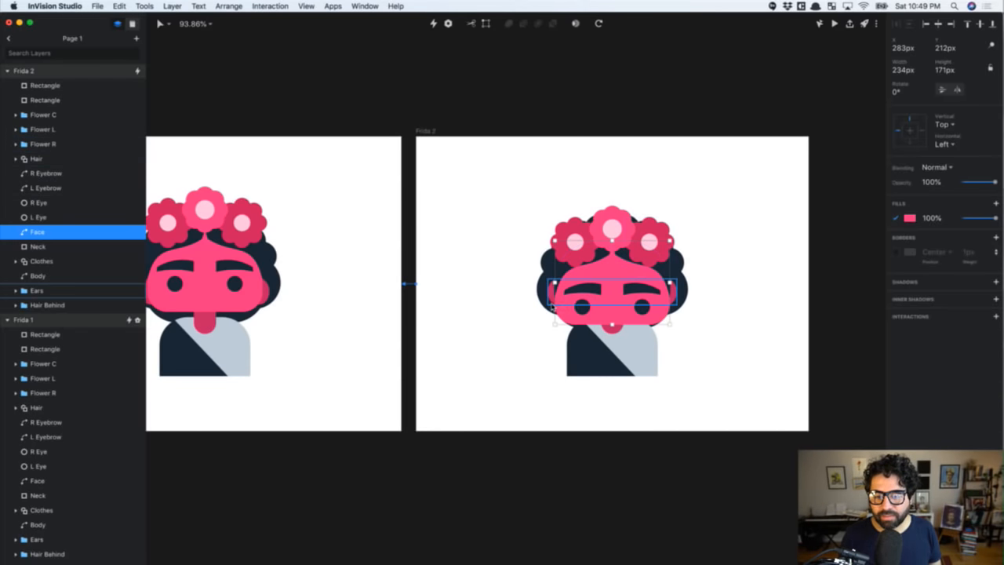
Try raising the Ears group on Frida 2, ending at Y 287 px, and check each position in the preview
{"action": "left_click", "coordinate": [674, 292]}
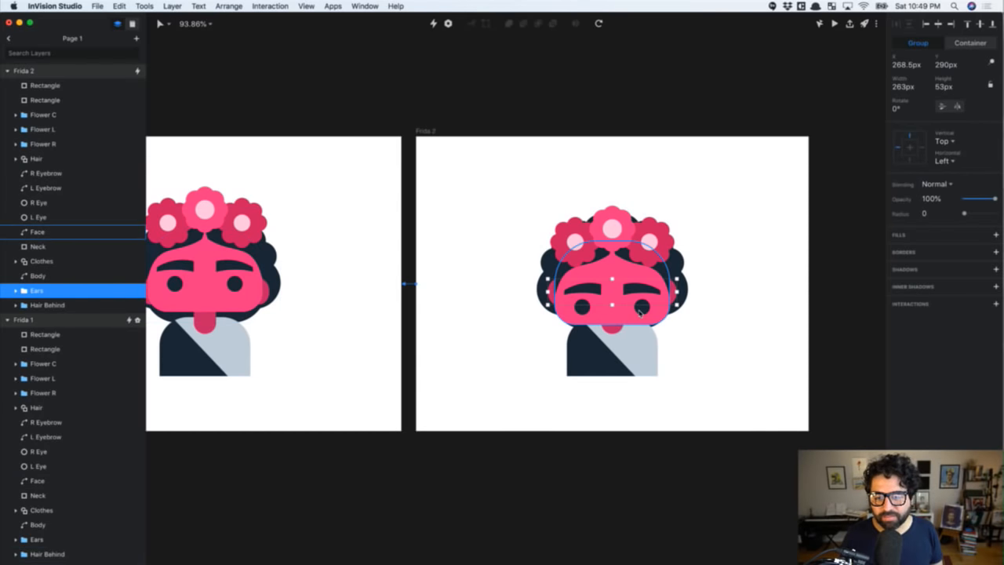
{"action": "key", "text": "shift+Up"}
{"action": "left_click", "coordinate": [835, 26]}
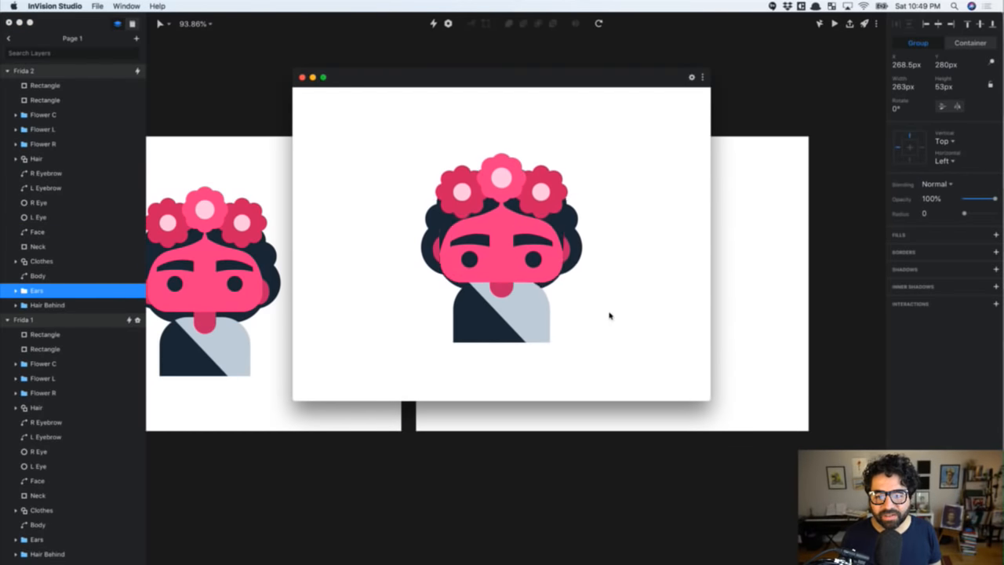
{"action": "left_click", "coordinate": [302, 78]}
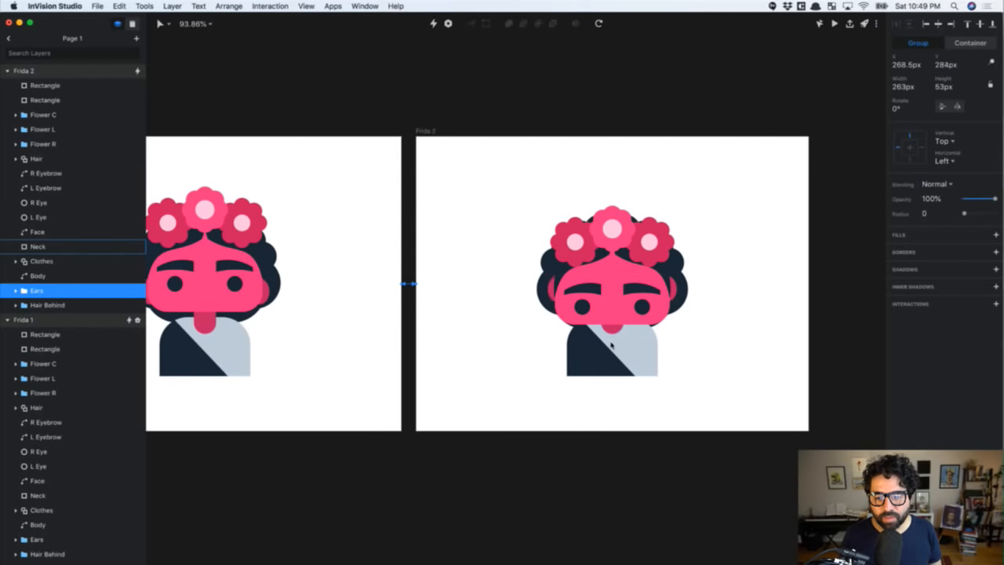
{"action": "left_click", "coordinate": [833, 26]}
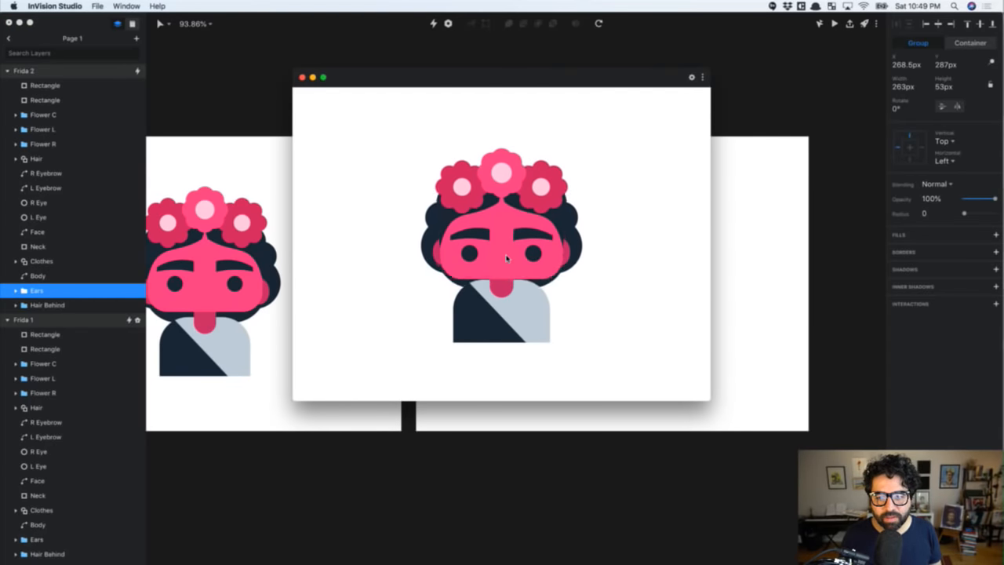
{"action": "left_click", "coordinate": [302, 78]}
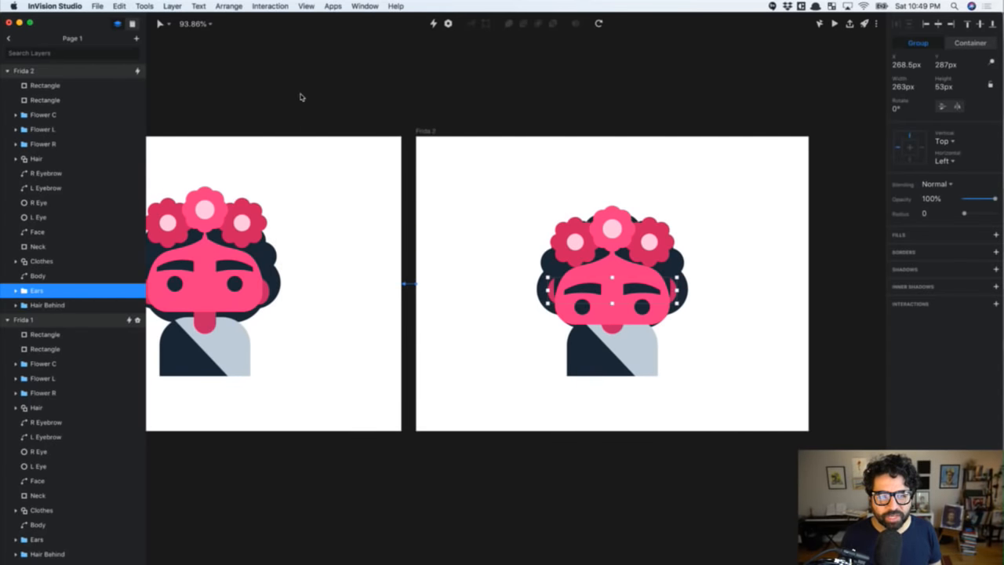
{"action": "left_click", "coordinate": [97, 6]}
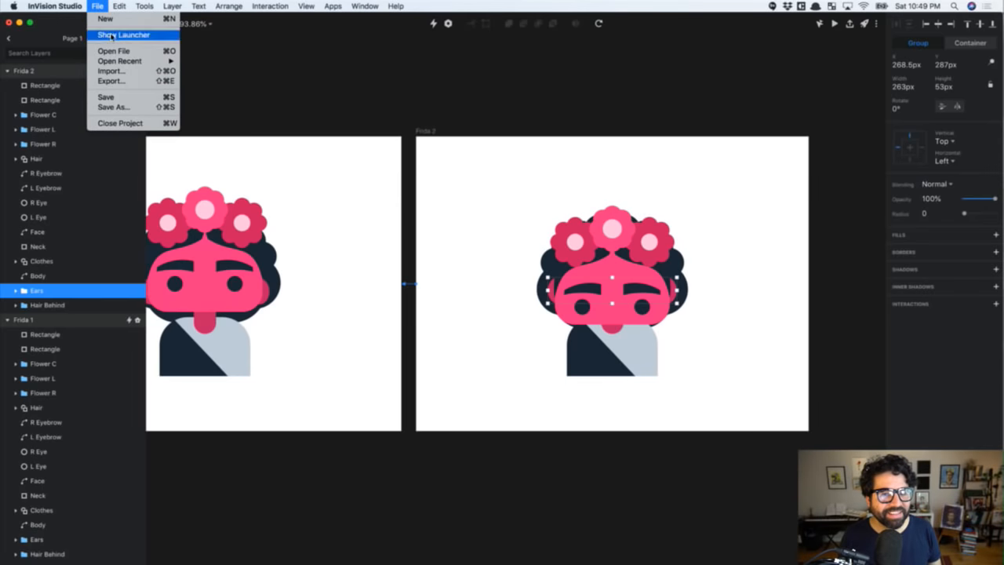
{"action": "left_click", "coordinate": [112, 35]}
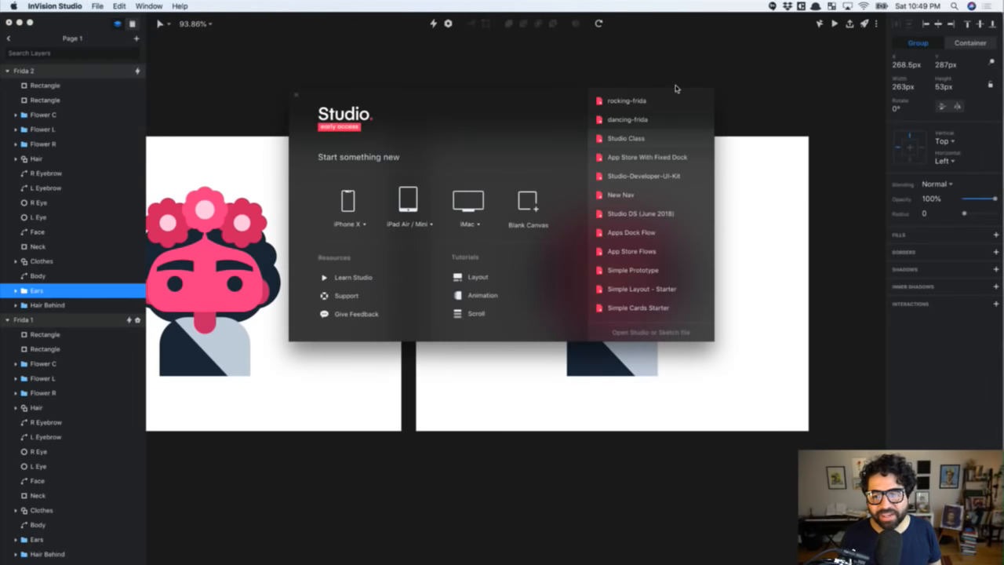
{"action": "left_click", "coordinate": [637, 101]}
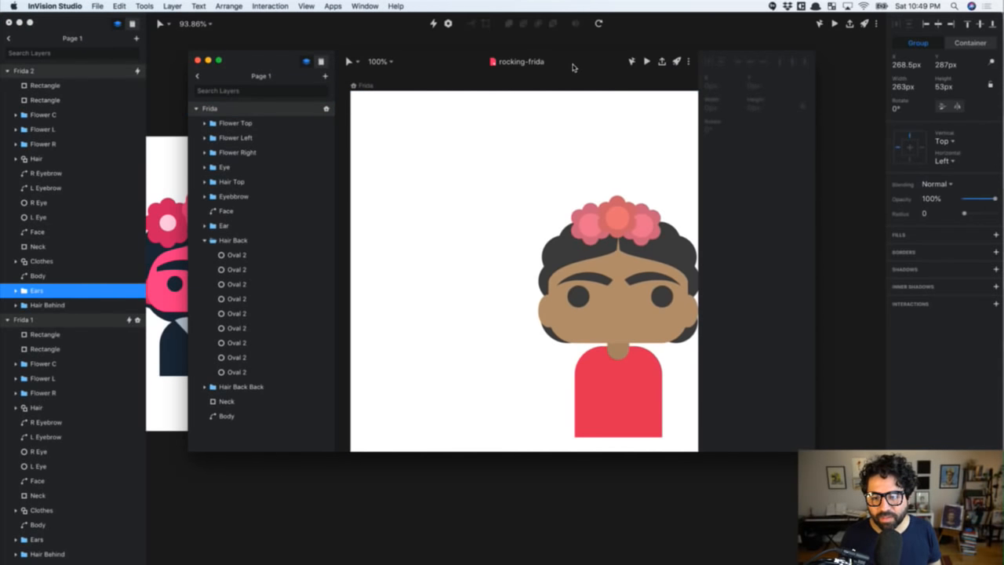
{"action": "left_click", "coordinate": [198, 61]}
Open the dancing-frida file, compare the poses on its Frida Up 1 and Frida Bang 1 artboards, and return to Frida-Live
{"action": "left_click", "coordinate": [95, 4]}
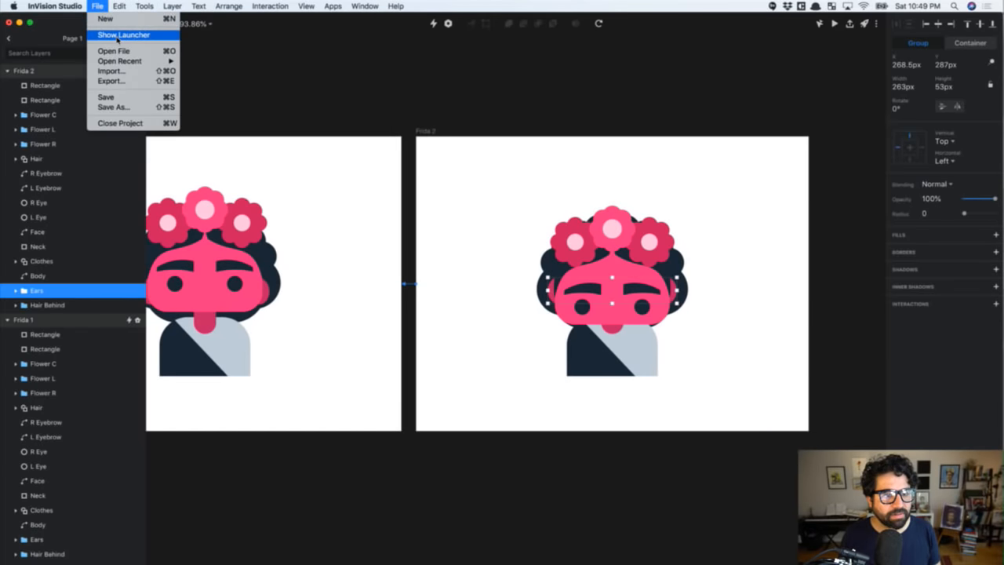
{"action": "left_click", "coordinate": [112, 35]}
{"action": "left_click", "coordinate": [628, 119]}
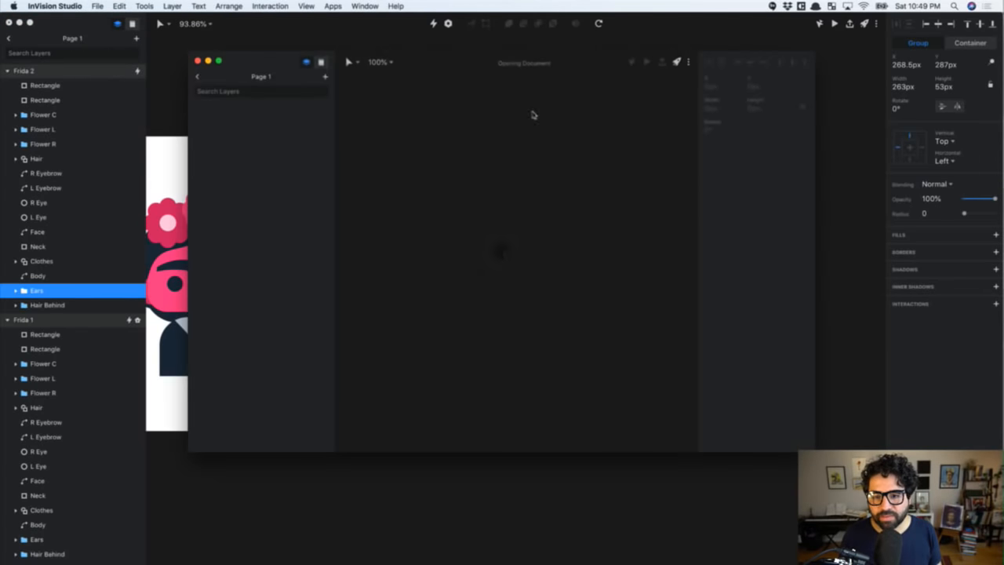
{"action": "double_click", "coordinate": [592, 63]}
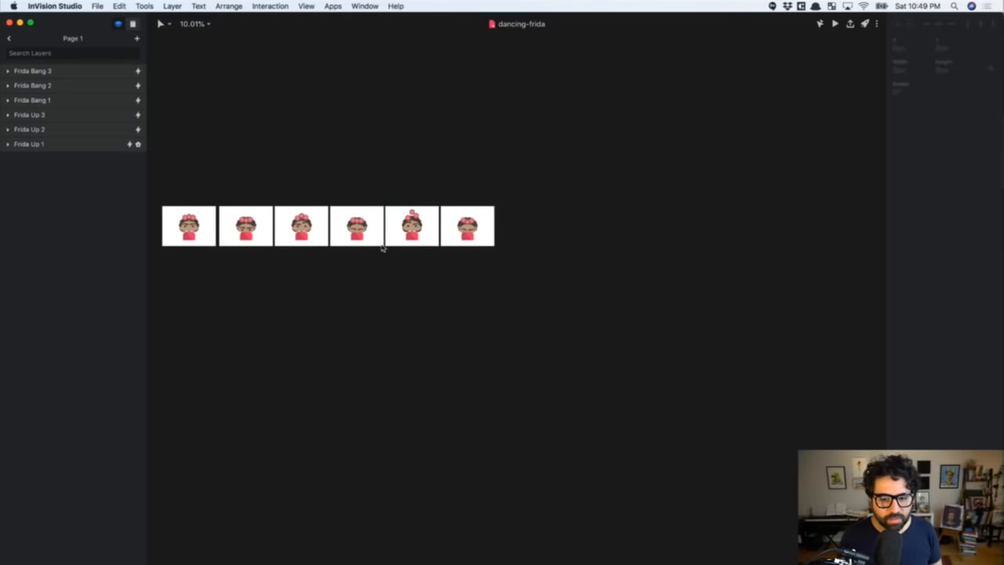
{"action": "left_click_drag", "start_coordinate": [163, 196], "coordinate": [278, 309]}
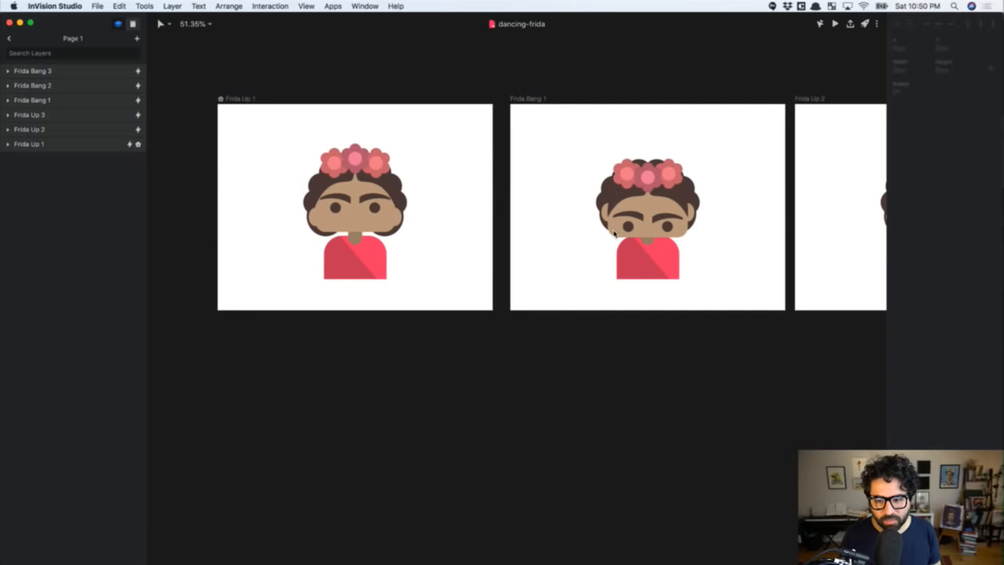
{"action": "left_click", "coordinate": [359, 6]}
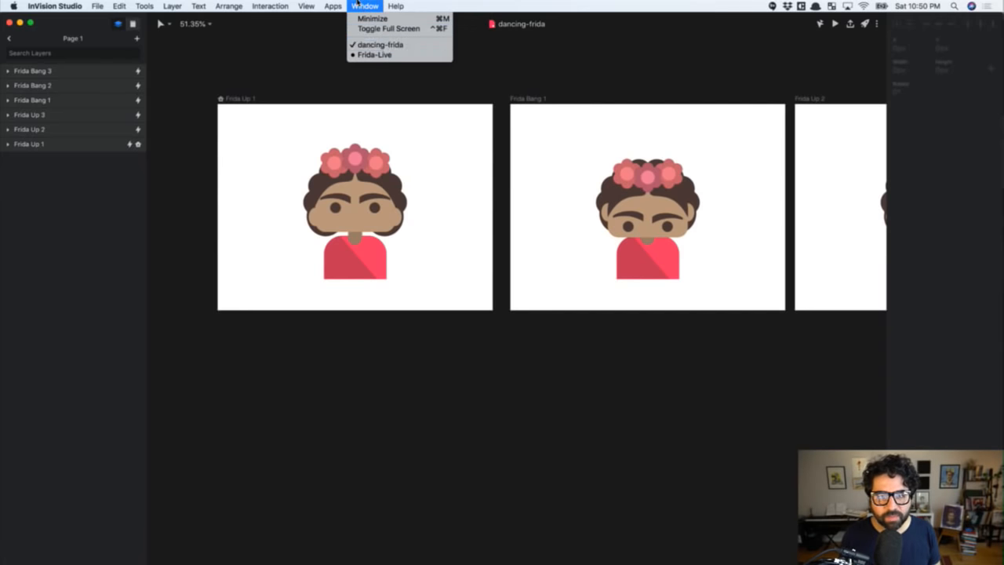
{"action": "left_click", "coordinate": [386, 57]}
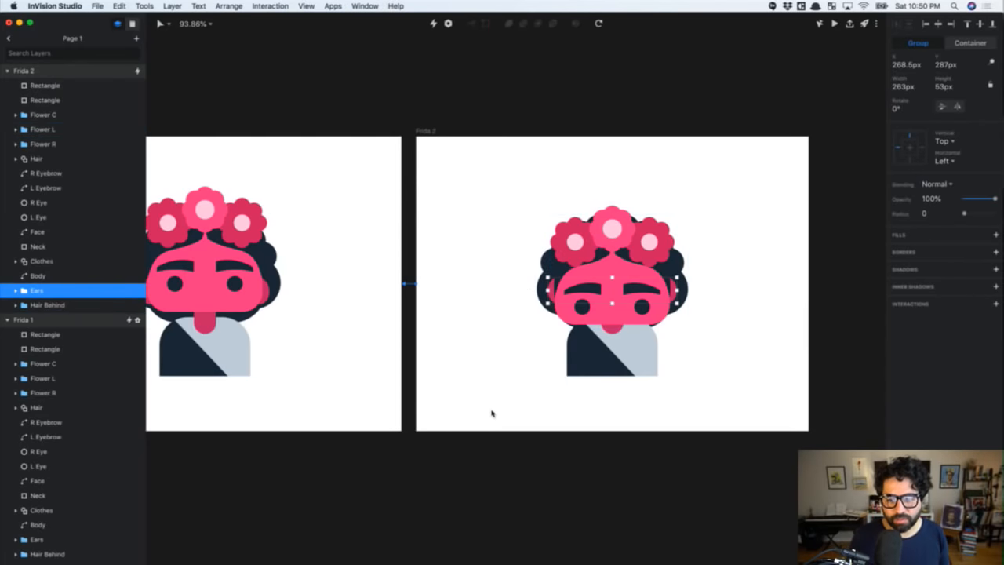
Try the Ears group on Frida 2 at Y 290 px and play the animation in the preview
{"action": "key", "text": "Down"}
{"action": "key", "text": "Down"}
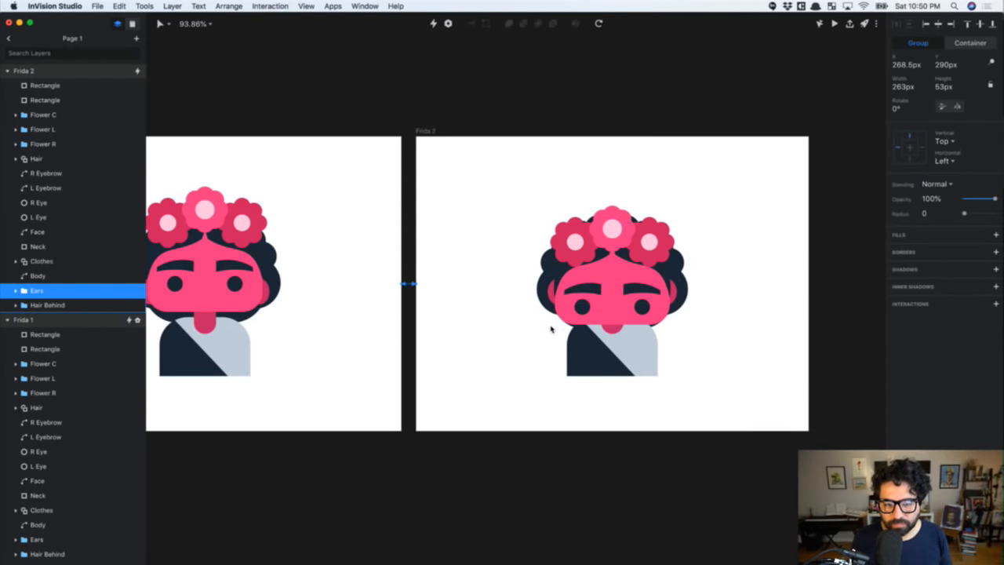
{"action": "left_click", "coordinate": [833, 23]}
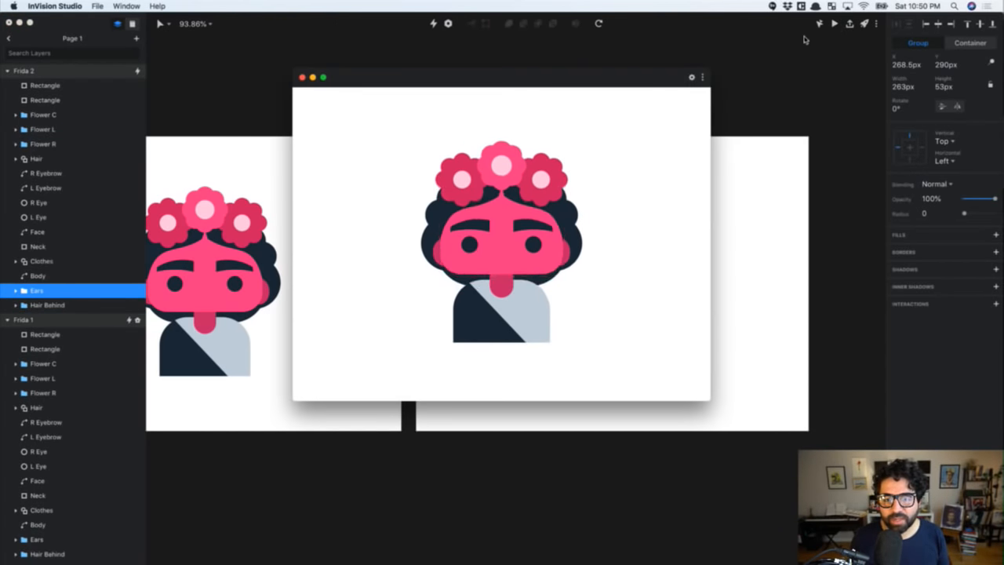
{"action": "left_click", "coordinate": [302, 77]}
Raise the Ears group on Frida 2 to Y 283 px and check the motion in the preview
{"action": "key", "text": "shift+Up"}
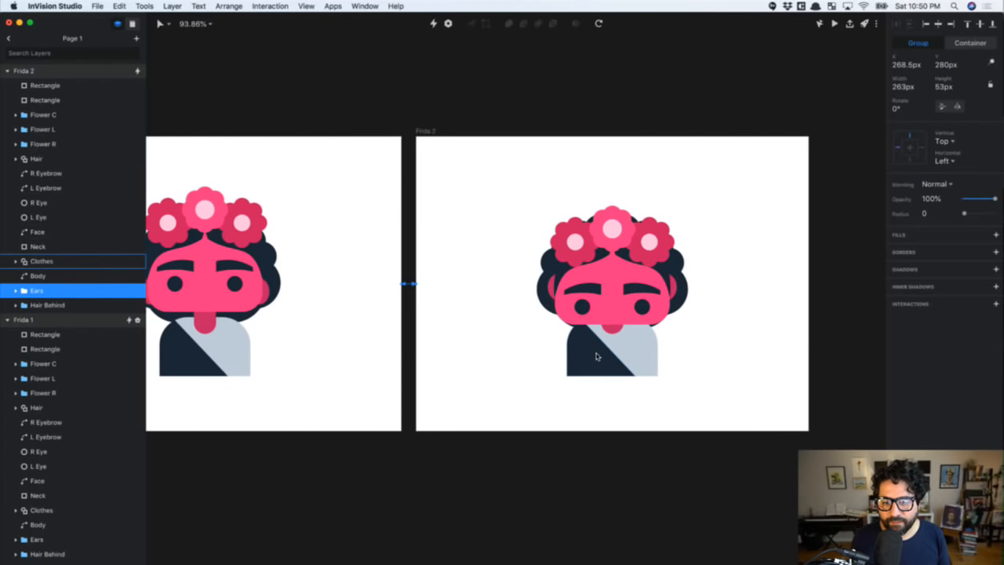
{"action": "left_click", "coordinate": [834, 24]}
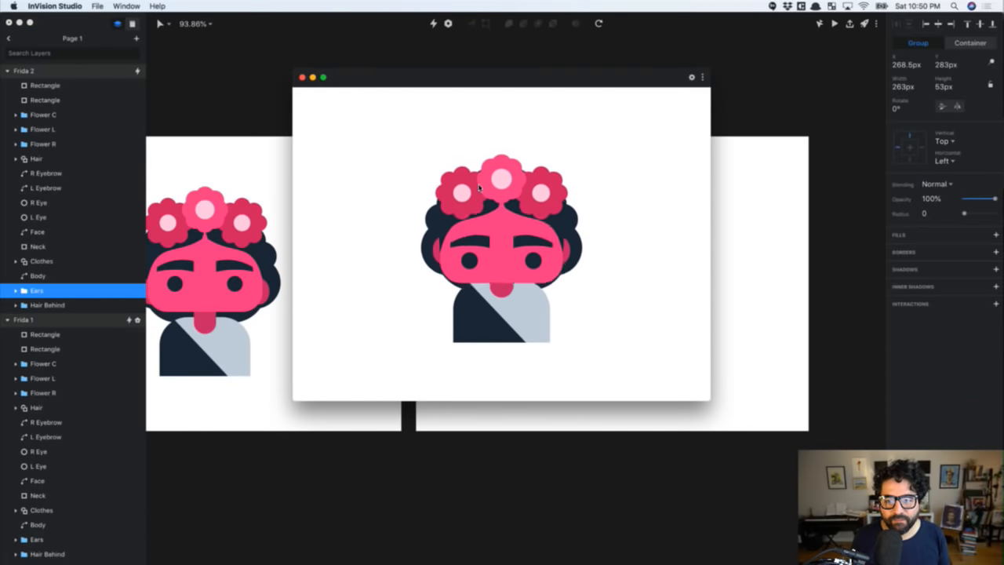
{"action": "left_click", "coordinate": [303, 78]}
Lower Flower C on Frida 2 to Y 154 px and Flower L to Y 166 px
{"action": "left_click", "coordinate": [621, 245]}
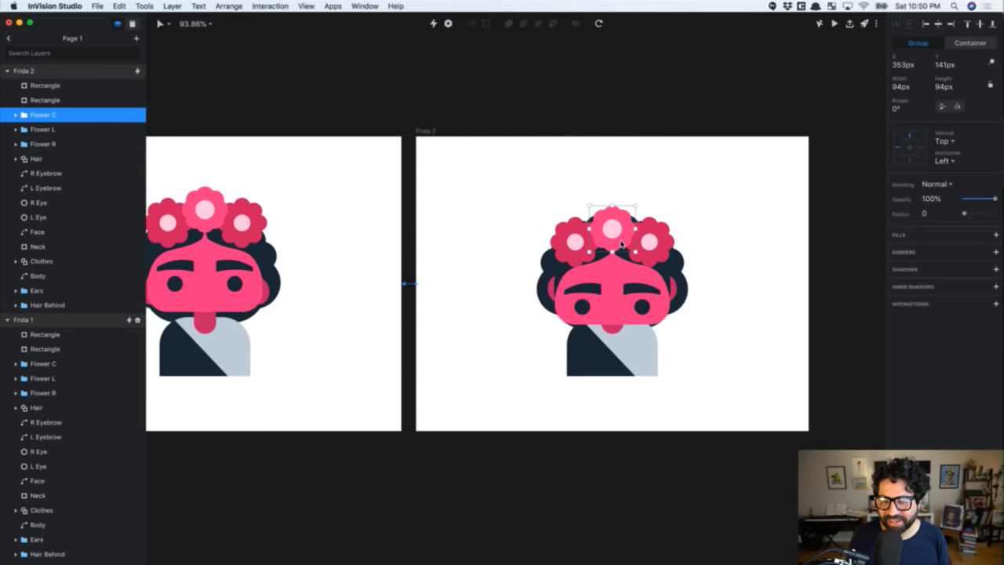
{"action": "key", "text": "shift+Down"}
{"action": "left_click", "coordinate": [577, 254]}
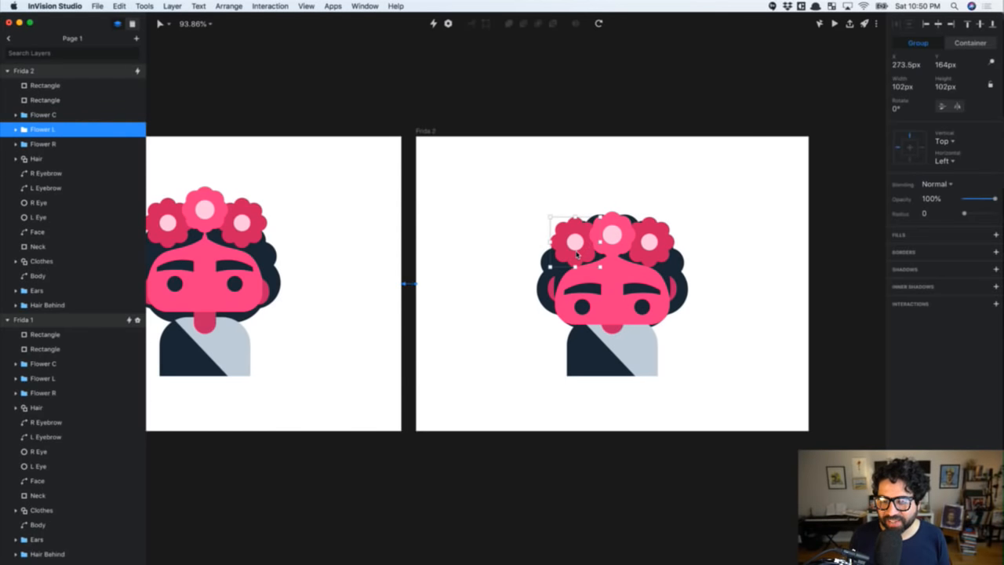
{"action": "key", "text": "Down"}
{"action": "key", "text": "Down"}
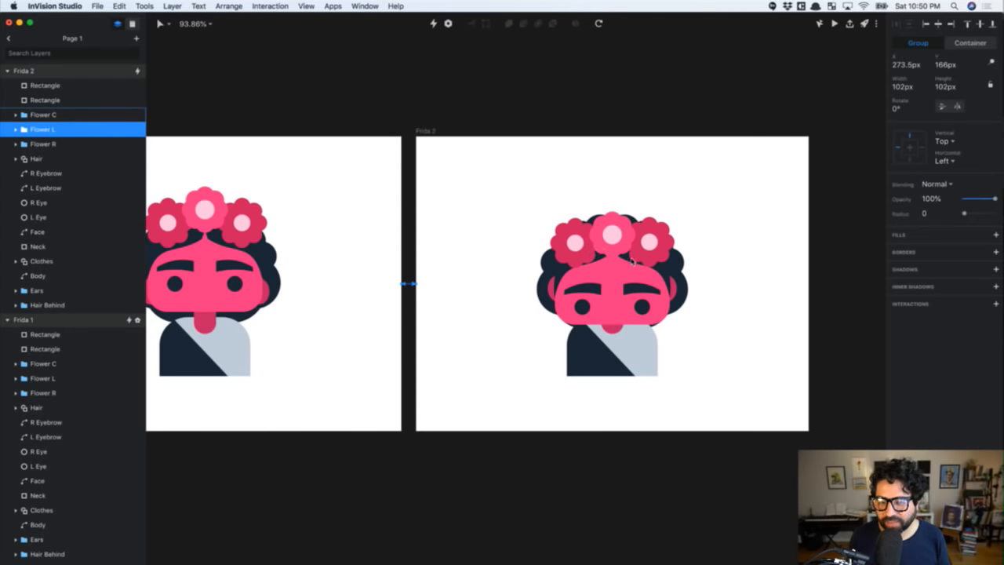
Recolor the Combined Shape petals of Flower C on both Frida 1 and Frida 2 to the muted pink d93d83
{"action": "left_click", "coordinate": [612, 257]}
{"action": "double_click", "coordinate": [610, 267]}
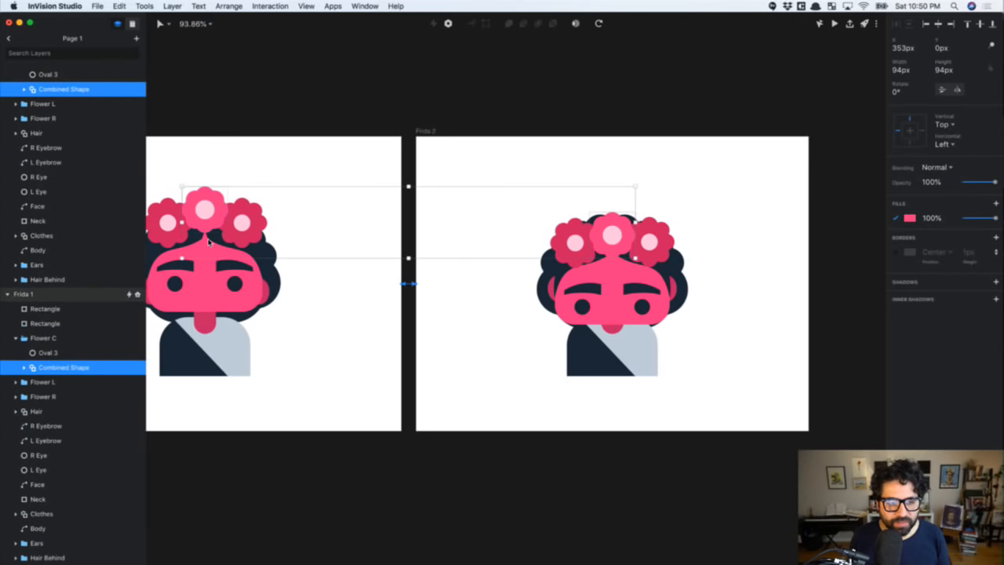
{"action": "left_click", "coordinate": [587, 148]}
{"action": "double_click", "coordinate": [607, 267]}
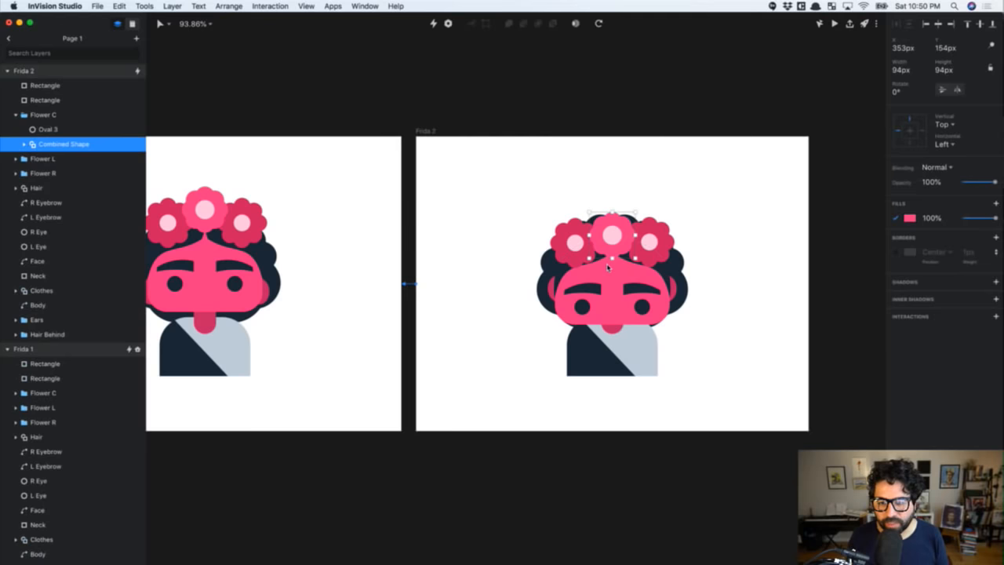
{"action": "left_click", "coordinate": [202, 207], "text": "shift"}
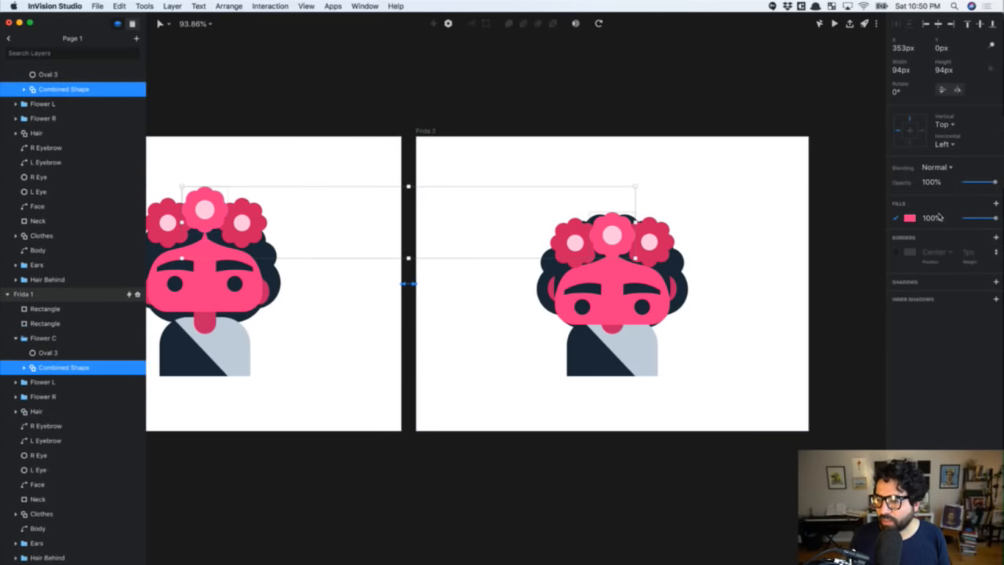
{"action": "left_click", "coordinate": [909, 218]}
{"action": "left_click_drag", "start_coordinate": [969, 257], "coordinate": [967, 252]}
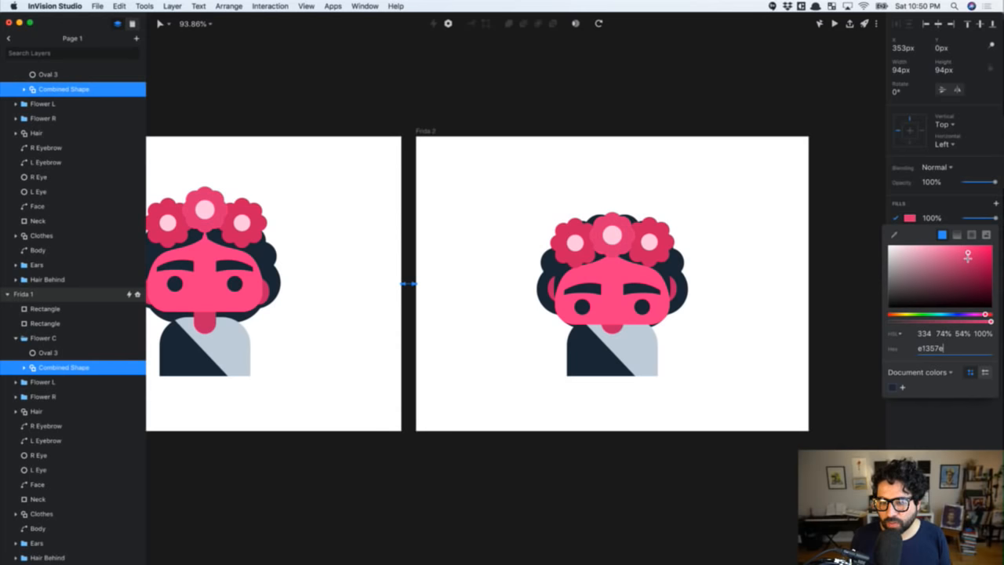
{"action": "mouse_move", "coordinate": [955, 257]}
{"action": "left_mouse_down"}
{"action": "mouse_move", "coordinate": [945, 252]}
{"action": "mouse_move", "coordinate": [964, 262]}
{"action": "left_mouse_up"}
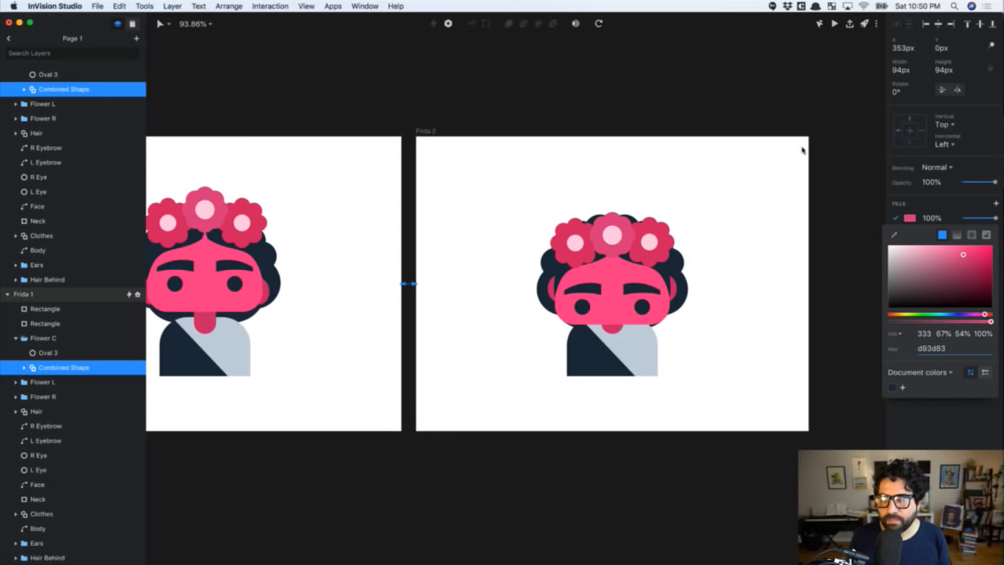
{"action": "left_click", "coordinate": [627, 91]}
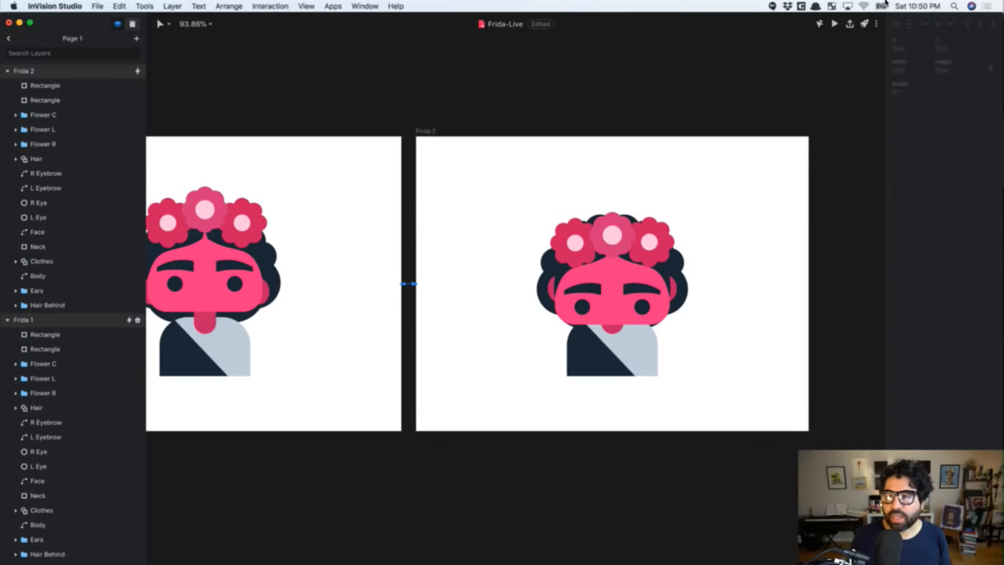
Play the Frida animation in the preview to check the motion, and close the preview
{"action": "left_click", "coordinate": [833, 24]}
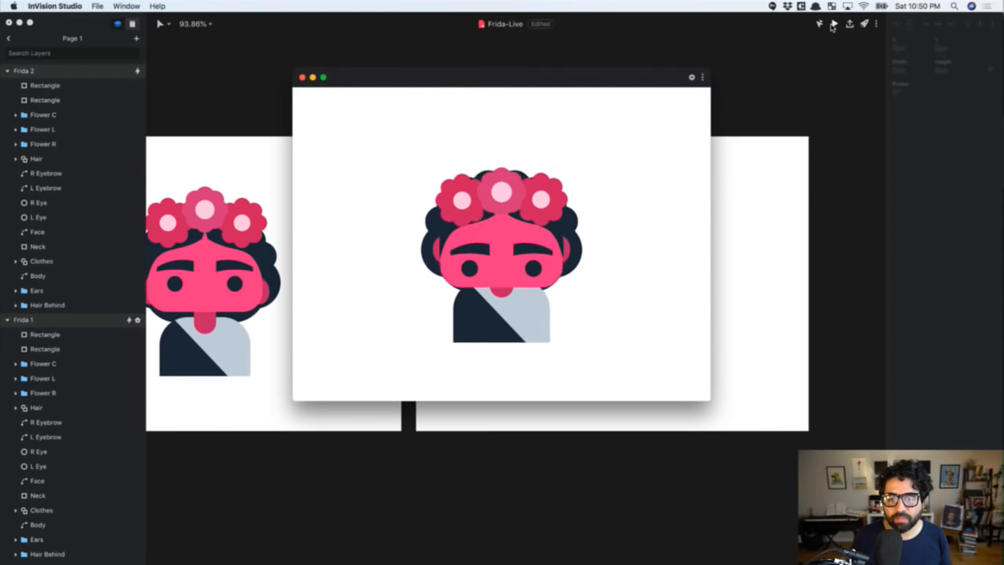
{"action": "left_click", "coordinate": [302, 77]}
{"action": "scroll", "coordinate": [611, 247], "scroll_direction": "down", "scroll_amount": 5}
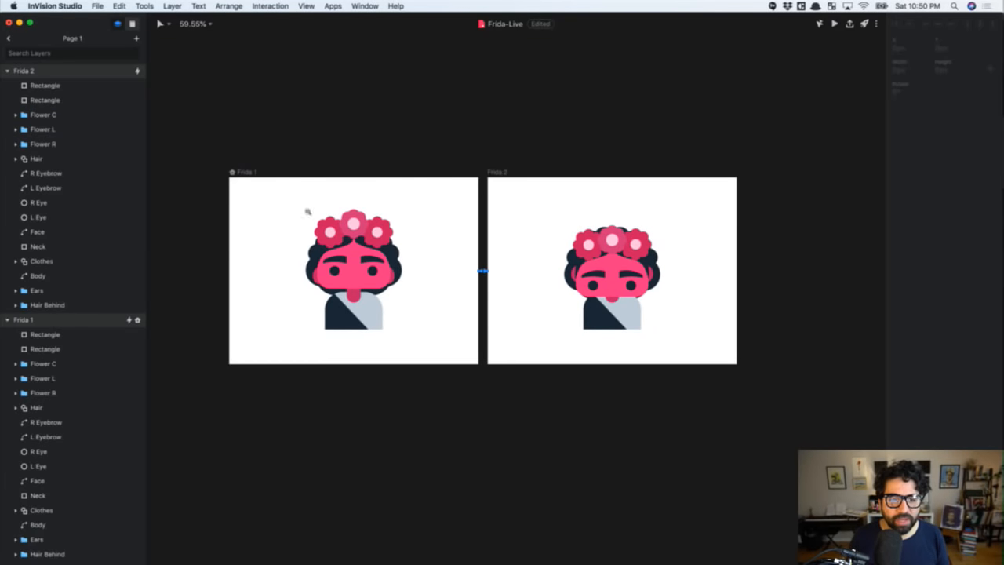
Duplicate the Frida 1 artboard and place the copy beyond Frida 2 at X 2940 px
{"action": "scroll", "coordinate": [776, 418], "scroll_direction": "up", "scroll_amount": 3}
{"action": "left_click", "coordinate": [505, 175]}
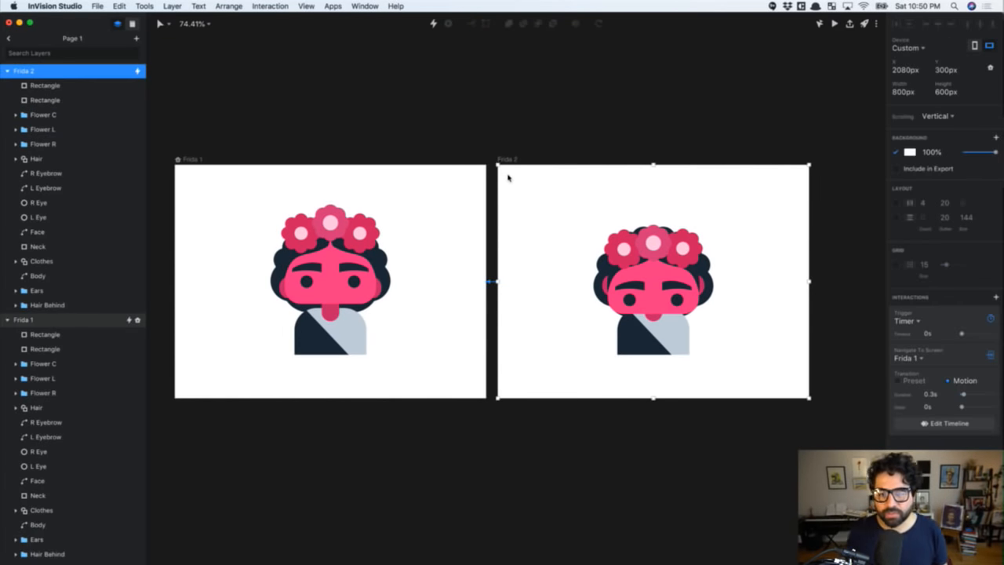
{"action": "scroll", "coordinate": [716, 257], "scroll_direction": "down", "scroll_amount": 1}
{"action": "scroll", "coordinate": [715, 258], "scroll_direction": "right", "scroll_amount": 3}
{"action": "scroll", "coordinate": [714, 258], "scroll_direction": "left", "scroll_amount": 1}
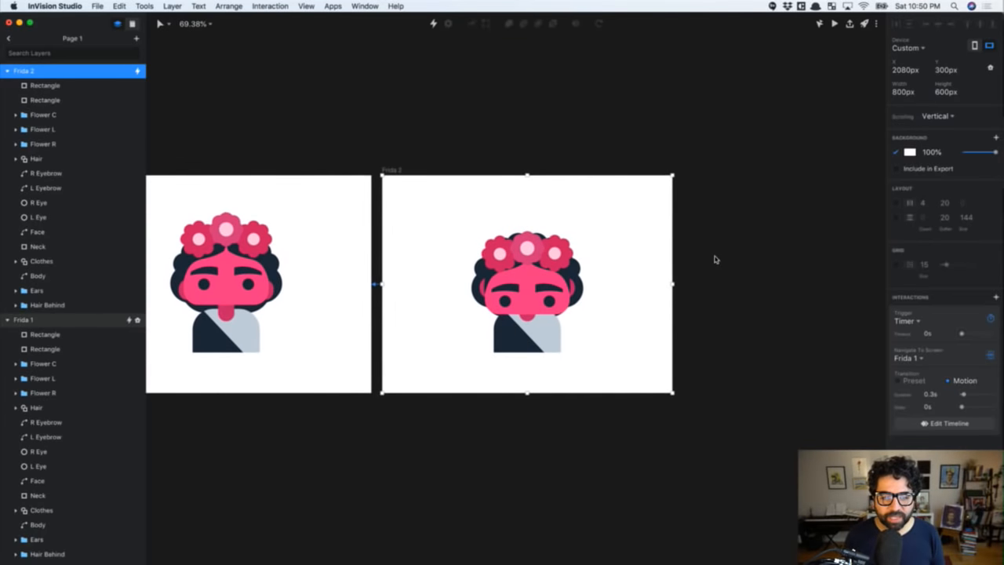
{"action": "scroll", "coordinate": [714, 258], "scroll_direction": "down", "scroll_amount": 5}
{"action": "left_click_drag", "start_coordinate": [360, 215], "coordinate": [714, 217]}
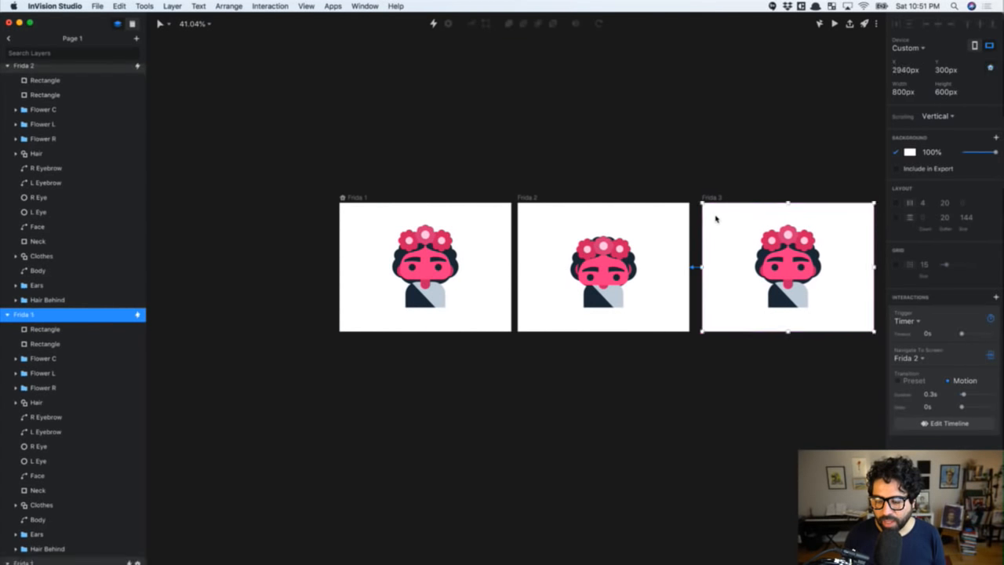
{"action": "scroll", "coordinate": [715, 219], "scroll_direction": "right", "scroll_amount": 3}
On Frida 3, raise the R Eyebrow and lower the L Eyebrow to Y 261 px
{"action": "left_click", "coordinate": [625, 119]}
{"action": "key", "text": "z"}
{"action": "left_click_drag", "start_coordinate": [566, 147], "coordinate": [813, 370]}
{"action": "left_click", "coordinate": [508, 241]}
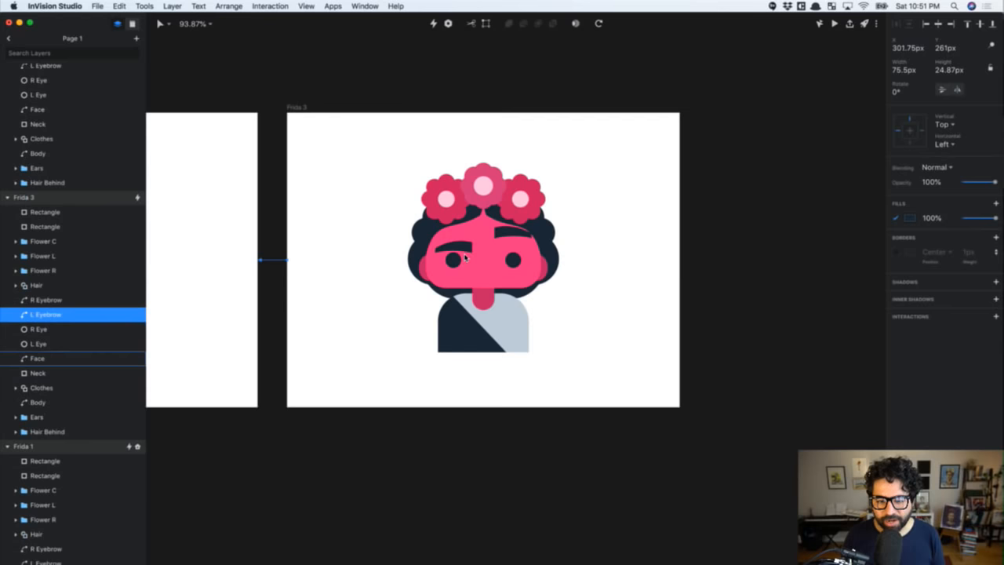
Adjust the crown on Frida 3: raise Flower C to Y 87 px, nudge Flower L down slightly, and move Flower R to Y 123 px
{"action": "left_click", "coordinate": [485, 198]}
{"action": "key", "text": "shift+Up"}
{"action": "key", "text": "shift+Up"}
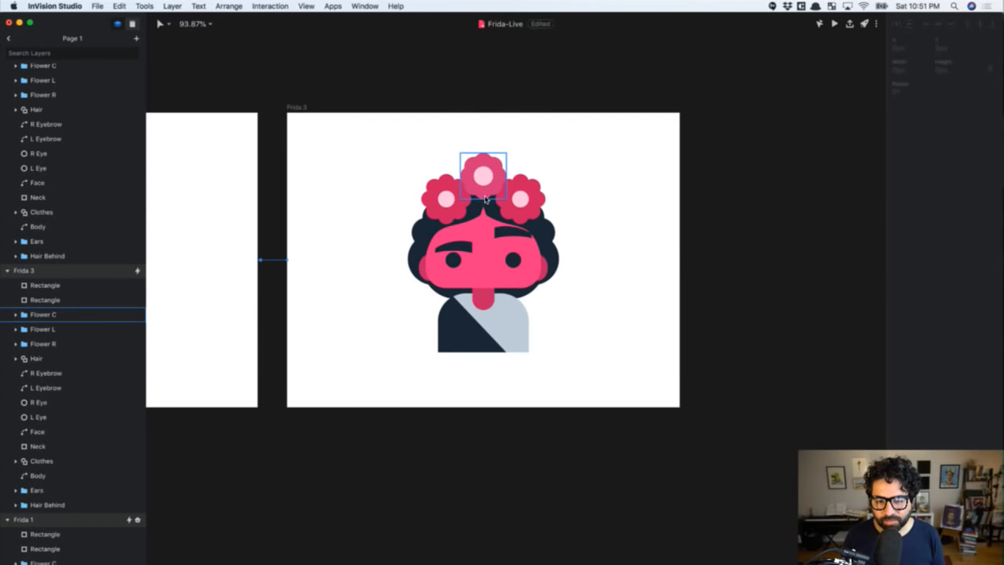
{"action": "key", "text": "Down"}
{"action": "key", "text": "Down"}
{"action": "key", "text": "Down"}
{"action": "key", "text": "Down"}
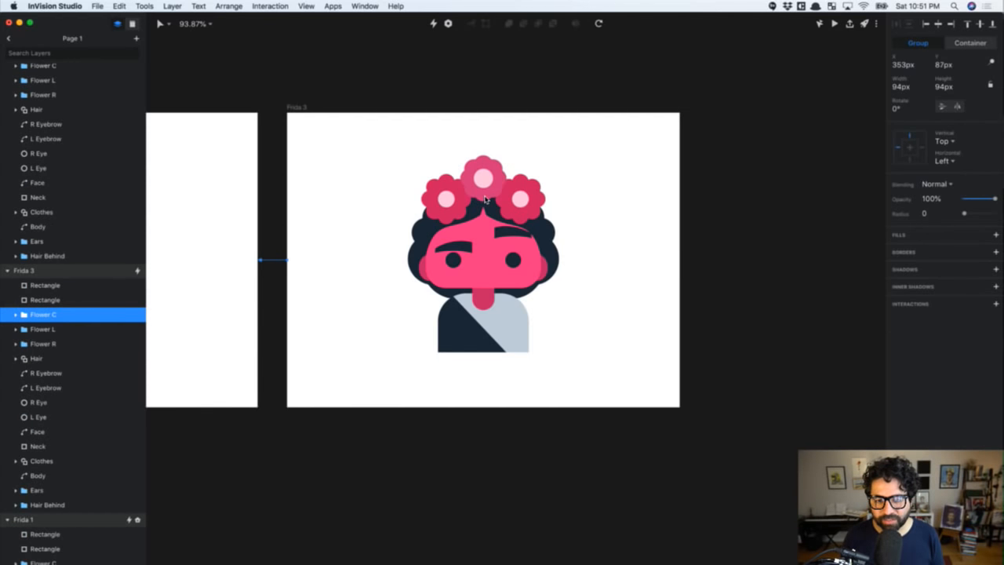
{"action": "left_click", "coordinate": [444, 202]}
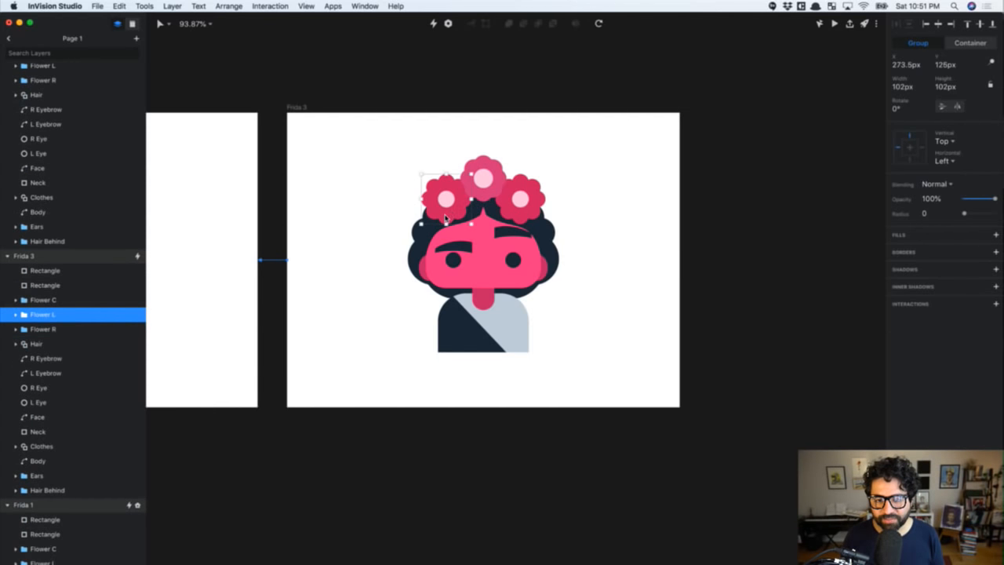
{"action": "left_click", "coordinate": [526, 218]}
On Frida 2, lower Flower C to Y 166 px and raise Flower L and Flower R slightly
{"action": "scroll", "coordinate": [393, 291], "scroll_direction": "left", "scroll_amount": 8}
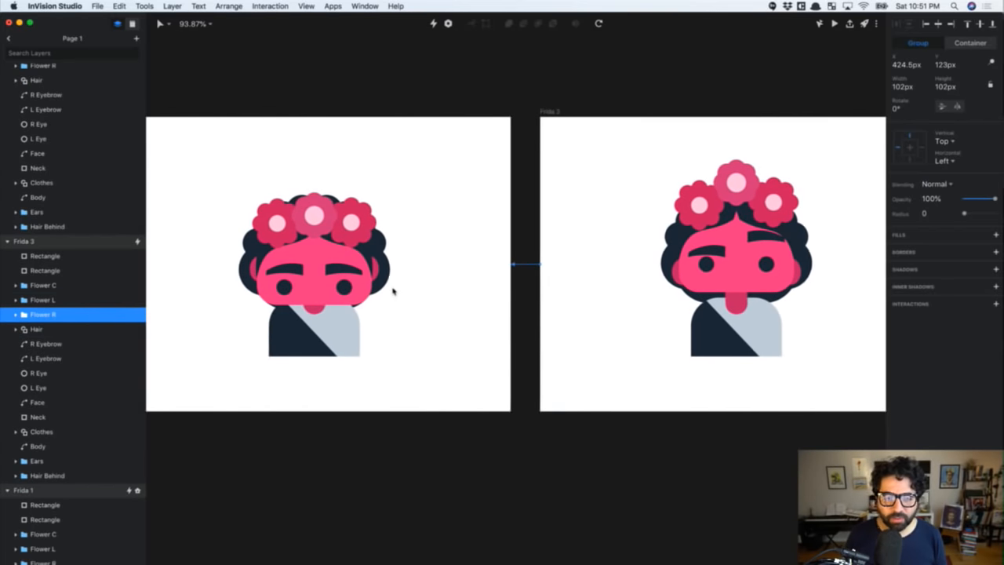
{"action": "left_click", "coordinate": [377, 233]}
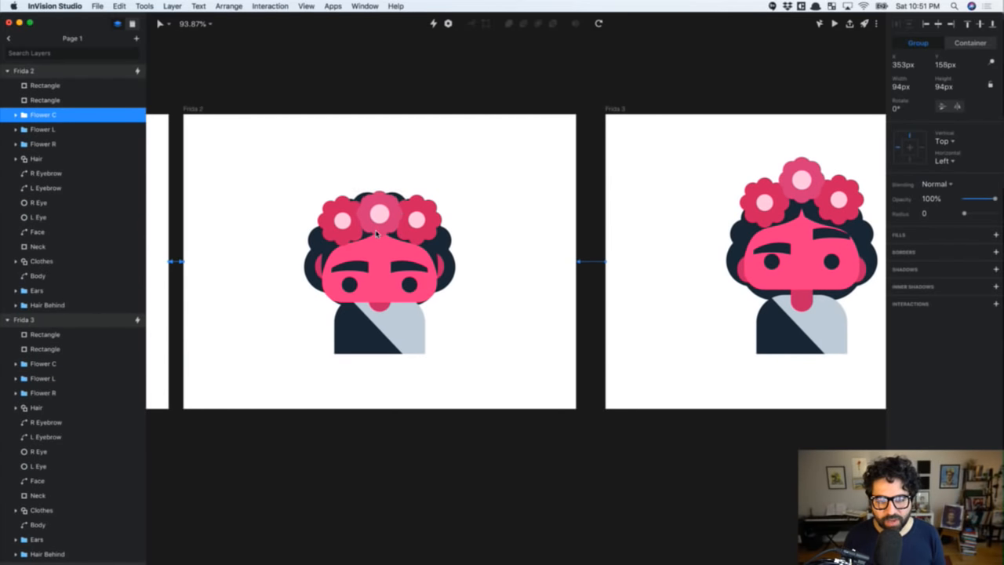
{"action": "left_click", "coordinate": [343, 233]}
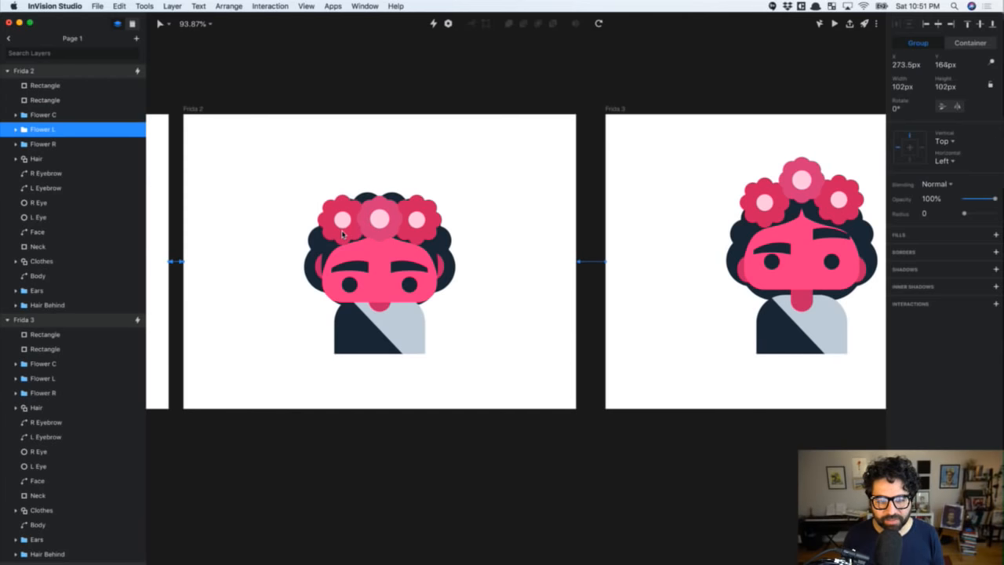
{"action": "left_click", "coordinate": [414, 226]}
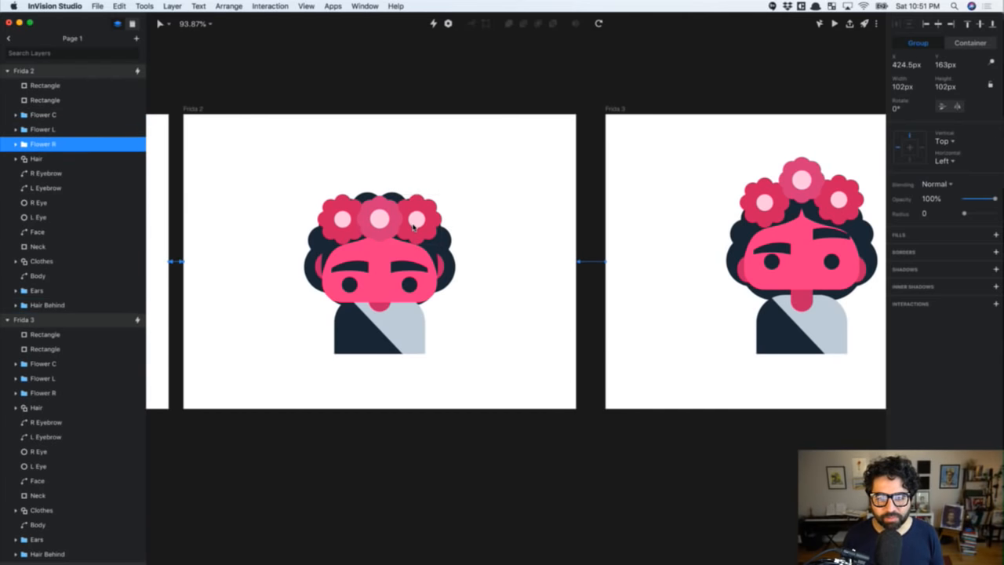
{"action": "left_click", "coordinate": [509, 179]}
{"action": "scroll", "coordinate": [507, 177], "scroll_direction": "down", "scroll_amount": 3}
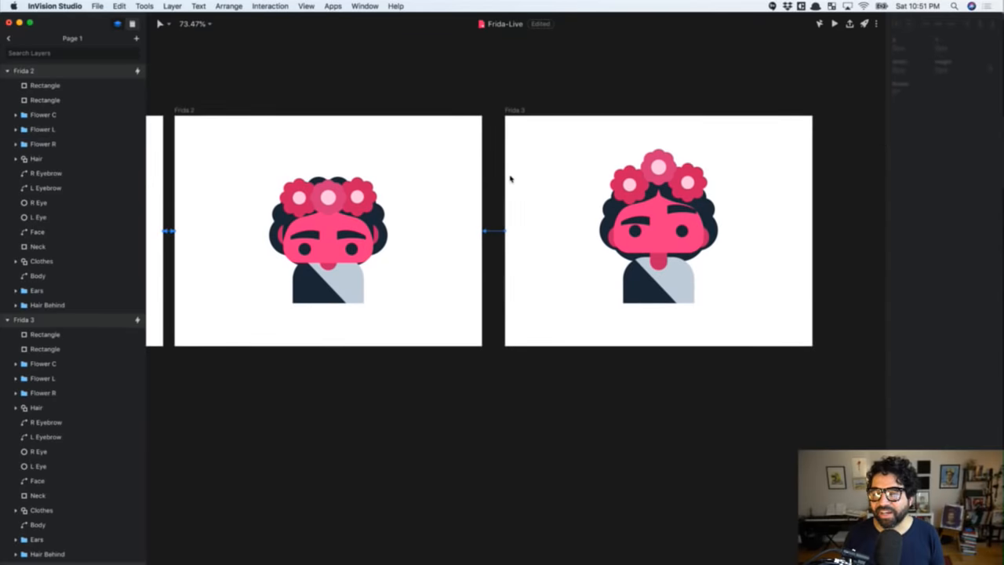
Set Frida 2's Timer interaction to navigate to Frida 3, and Frida 3's to navigate to Frida 1
{"action": "scroll", "coordinate": [419, 166], "scroll_direction": "left", "scroll_amount": 3}
{"action": "left_click", "coordinate": [252, 127]}
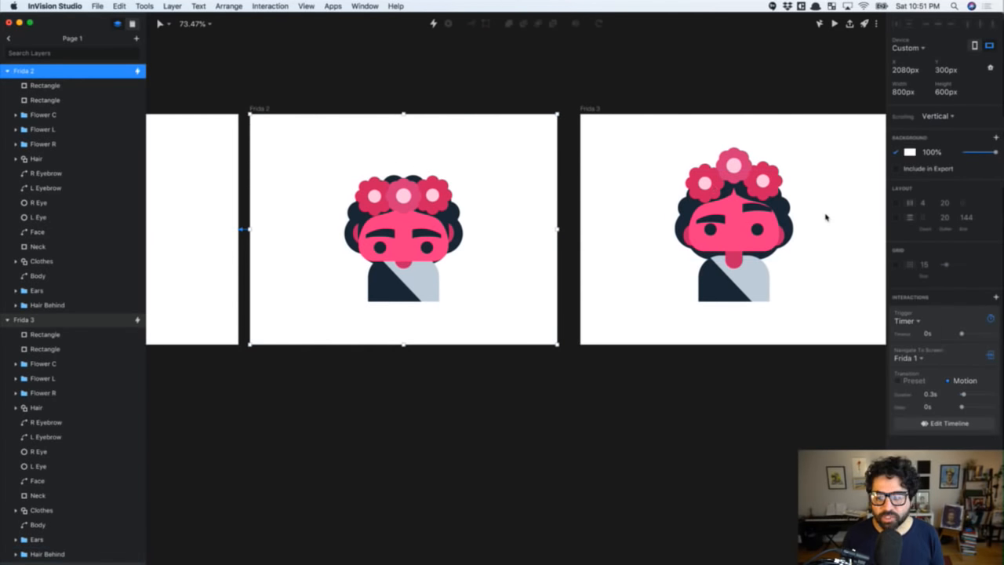
{"action": "left_click", "coordinate": [908, 357]}
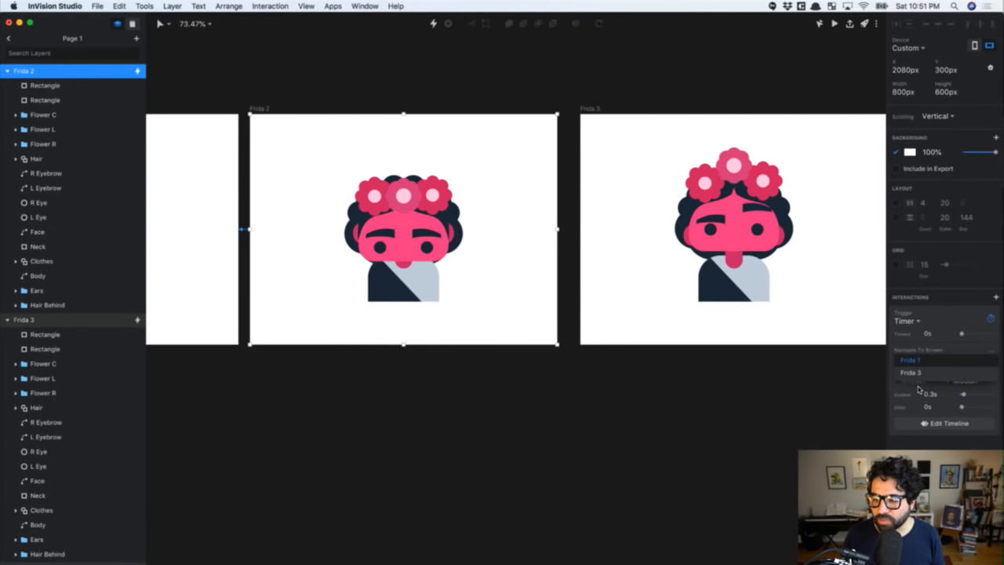
{"action": "left_click", "coordinate": [911, 373]}
{"action": "left_click", "coordinate": [613, 134]}
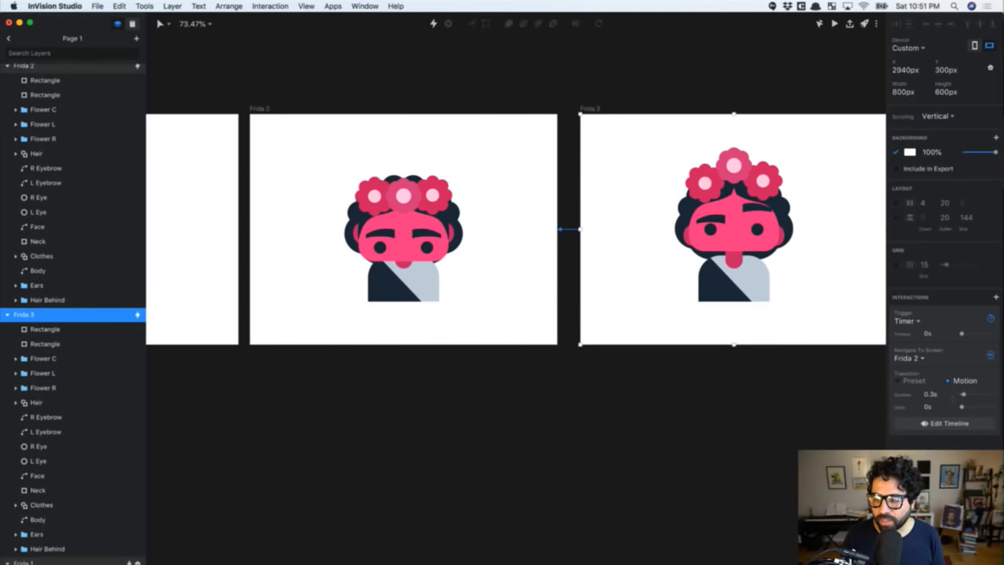
{"action": "left_click", "coordinate": [906, 374]}
{"action": "left_click", "coordinate": [922, 379]}
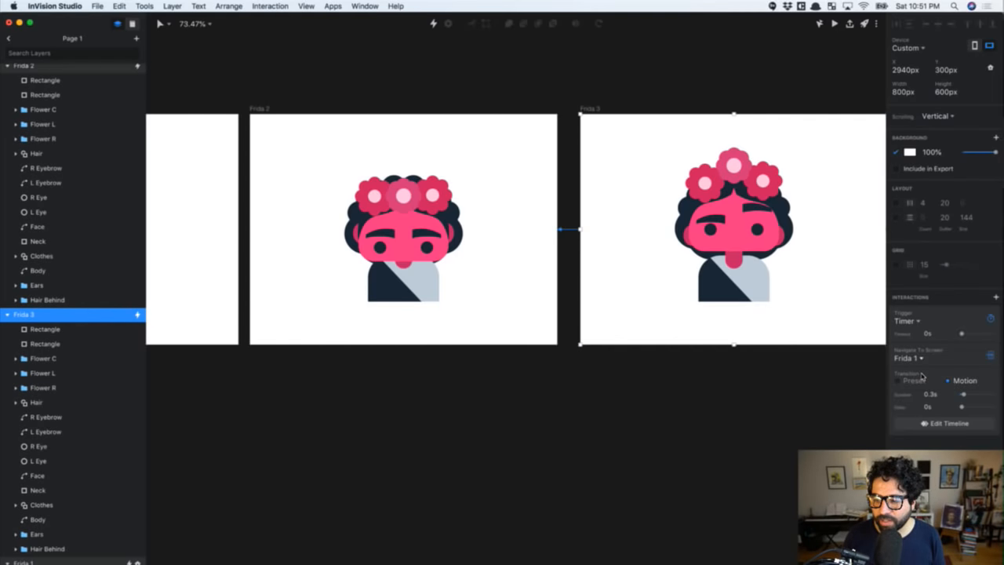
{"action": "left_click", "coordinate": [658, 403]}
Play the three-artboard animation loop in the preview, and close the preview
{"action": "key", "text": "shift+1"}
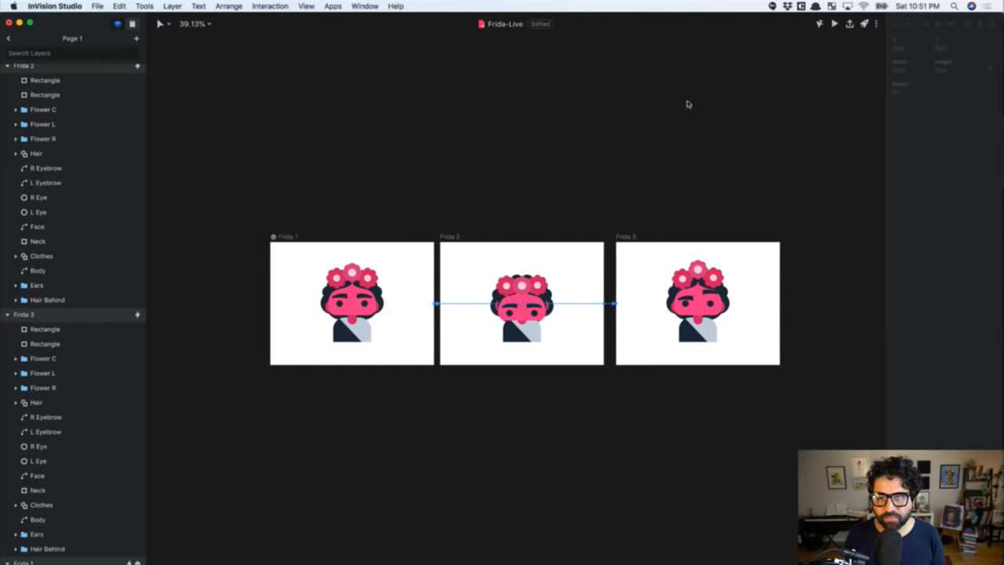
{"action": "left_click", "coordinate": [836, 23]}
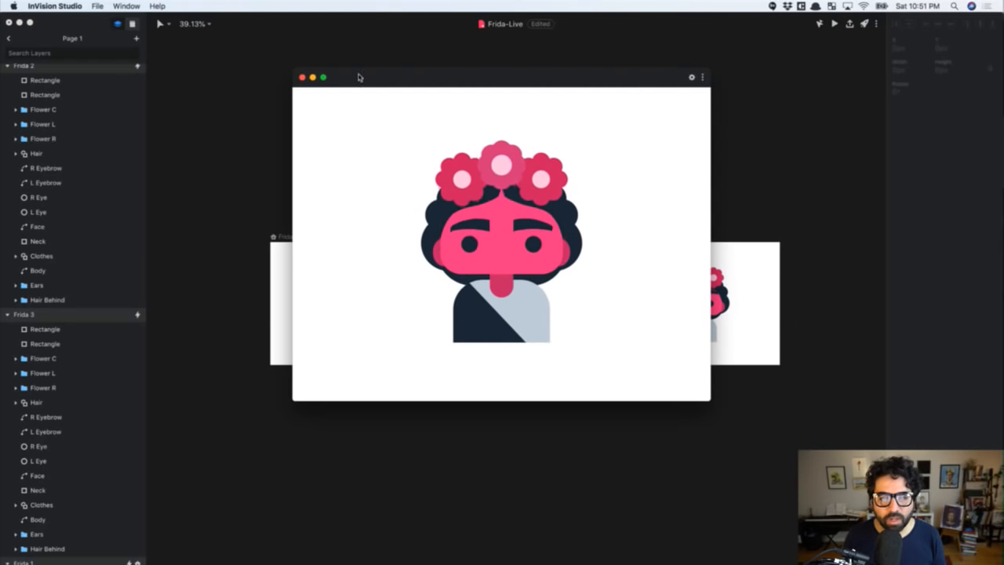
{"action": "left_click", "coordinate": [302, 77]}
Duplicate the Frida 2 artboard and place the copy beyond Frida 3 at X 3800 px
{"action": "left_click", "coordinate": [451, 254]}
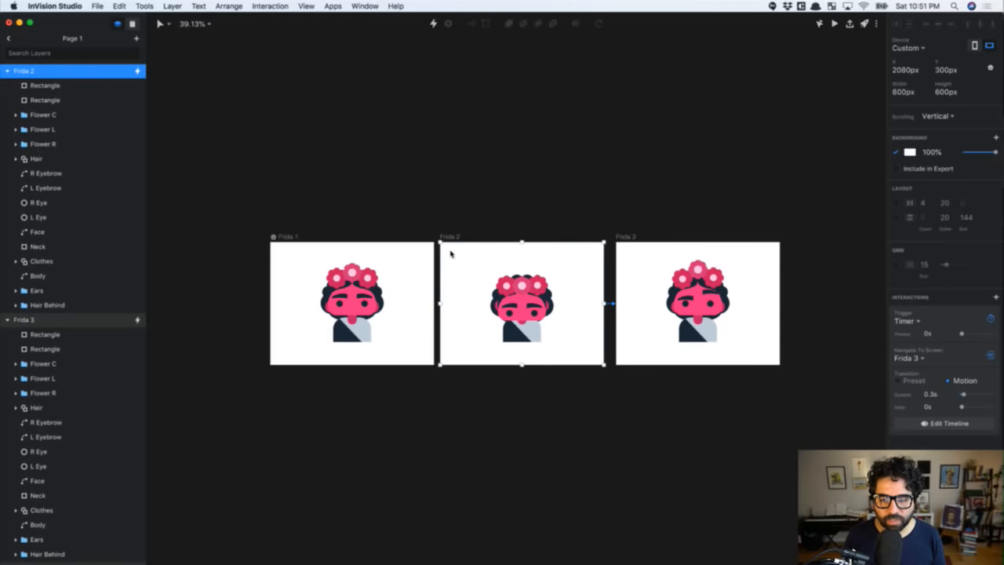
{"action": "left_click_drag", "start_coordinate": [450, 253], "coordinate": [802, 262]}
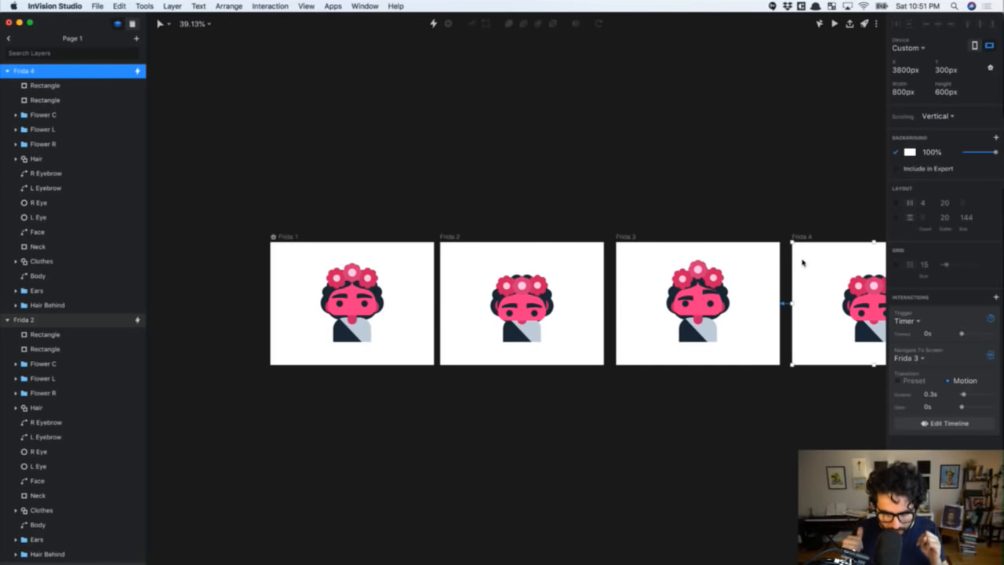
{"action": "scroll", "coordinate": [802, 262], "scroll_direction": "right", "scroll_amount": 3}
{"action": "left_click", "coordinate": [657, 207]}
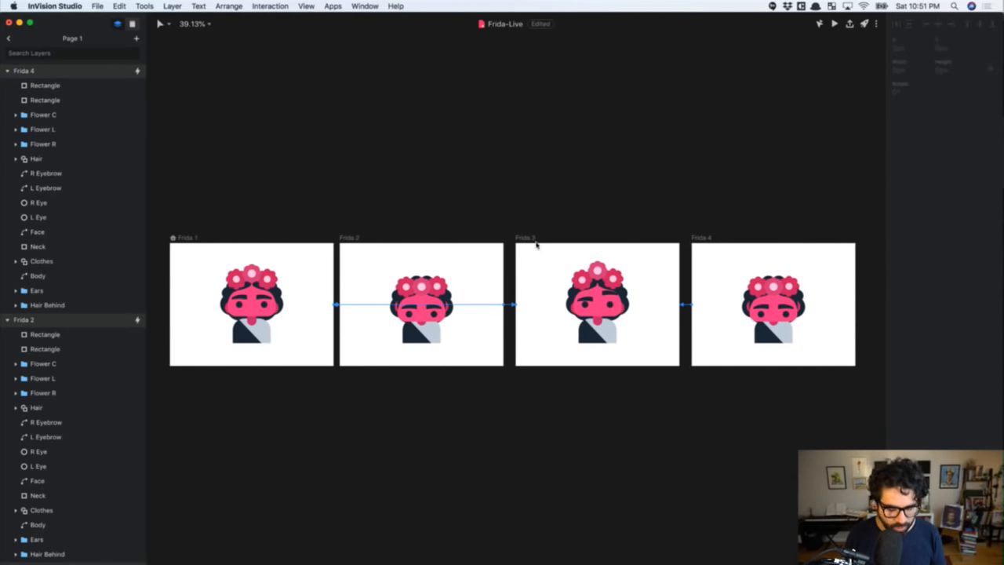
Lower both eyebrows on Frida 4 closer to the eyes, with the L Eyebrow slightly lower than the R Eyebrow
{"action": "left_click_drag", "start_coordinate": [508, 242], "coordinate": [852, 389]}
{"action": "scroll", "coordinate": [645, 295], "scroll_direction": "right", "scroll_amount": 3}
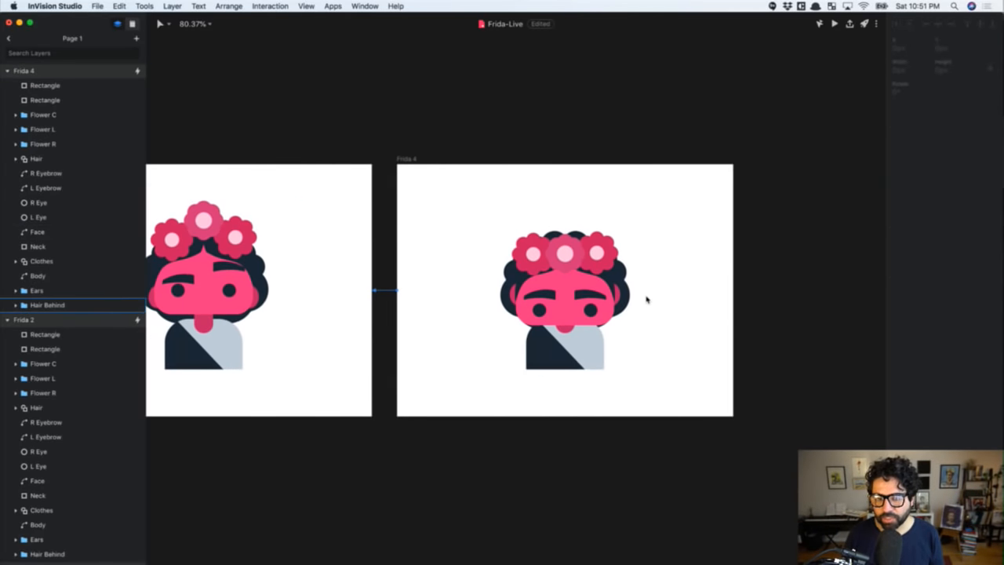
{"action": "left_click", "coordinate": [412, 178]}
{"action": "key", "text": "super+2"}
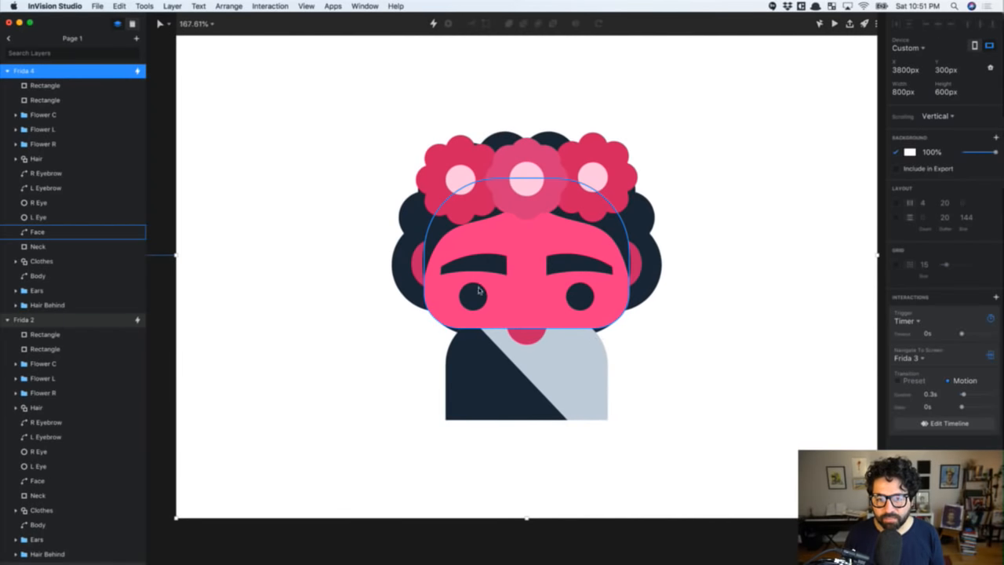
{"action": "left_click", "coordinate": [480, 273]}
{"action": "left_click", "coordinate": [558, 280], "text": "shift"}
{"action": "key", "text": "Down"}
{"action": "key", "text": "Down"}
{"action": "key", "text": "Down"}
{"action": "key", "text": "Down"}
{"action": "key", "text": "Down"}
{"action": "key", "text": "Down"}
{"action": "key", "text": "Down"}
{"action": "key", "text": "Down"}
{"action": "key", "text": "Down"}
{"action": "key", "text": "Down"}
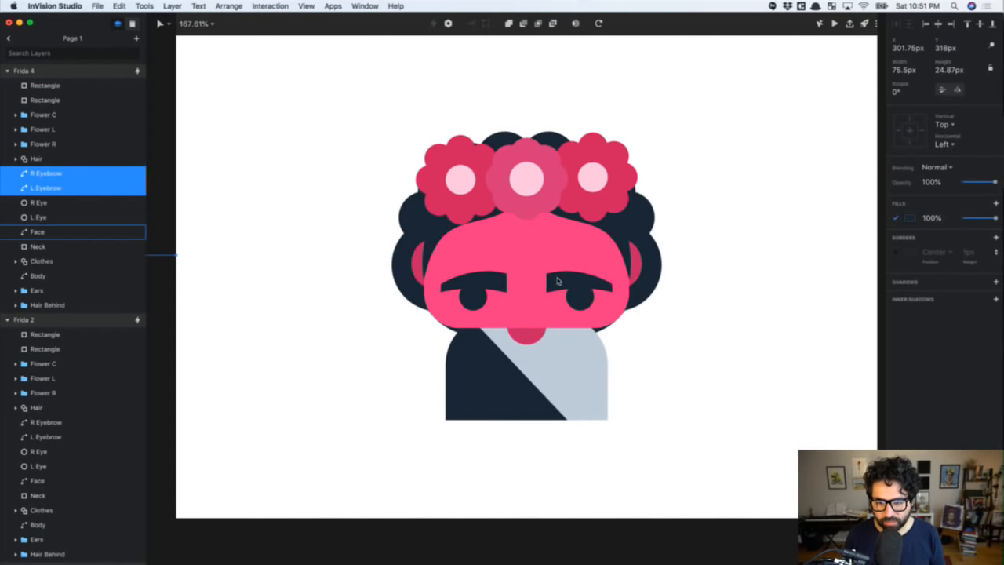
{"action": "left_click", "coordinate": [748, 267]}
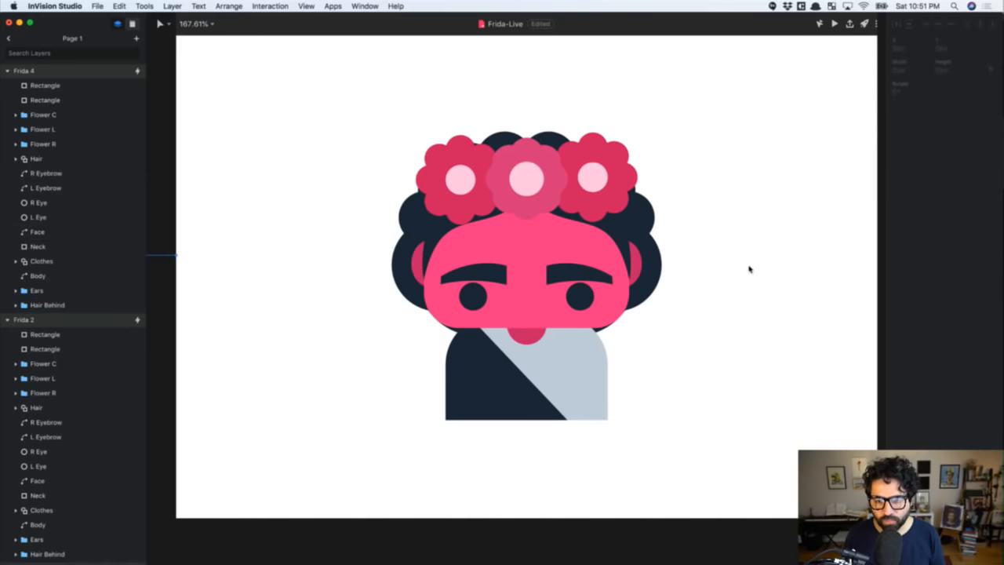
{"action": "left_click", "coordinate": [500, 281]}
On Frida 4, lower Flower C to Y 172 px and raise Flower L to Y 160 px
{"action": "left_click", "coordinate": [519, 203]}
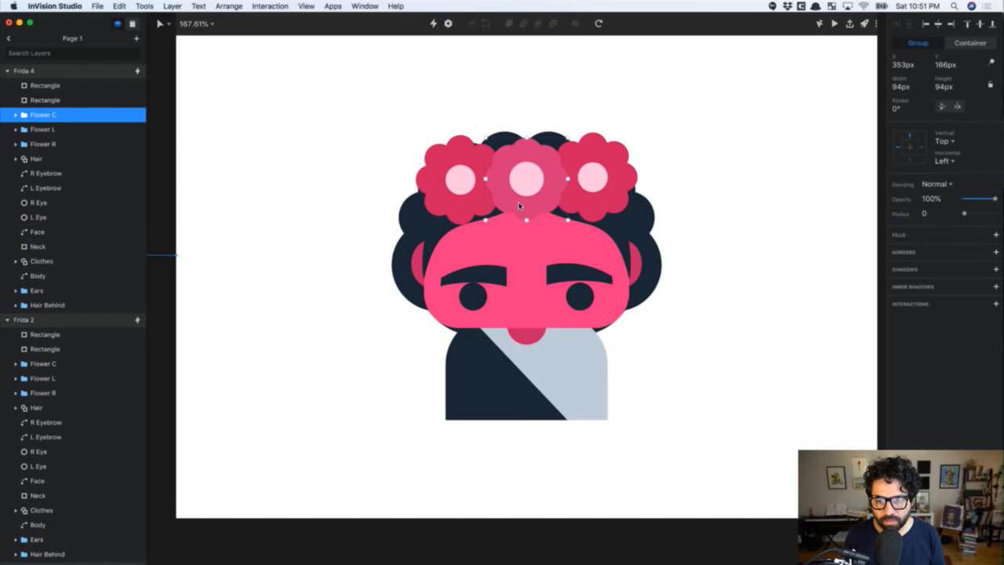
{"action": "left_click", "coordinate": [439, 205]}
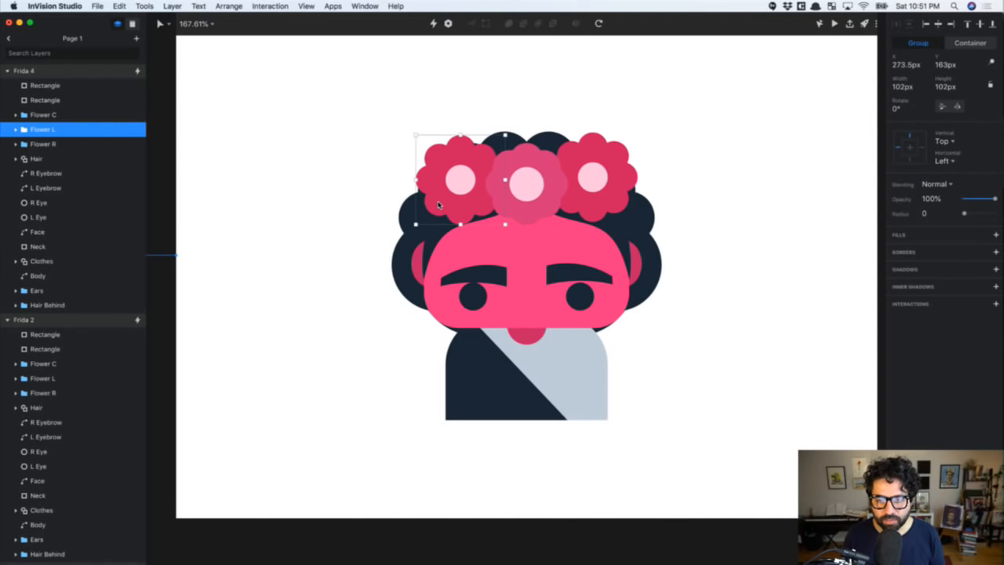
{"action": "key", "text": "Up"}
{"action": "key", "text": "Up"}
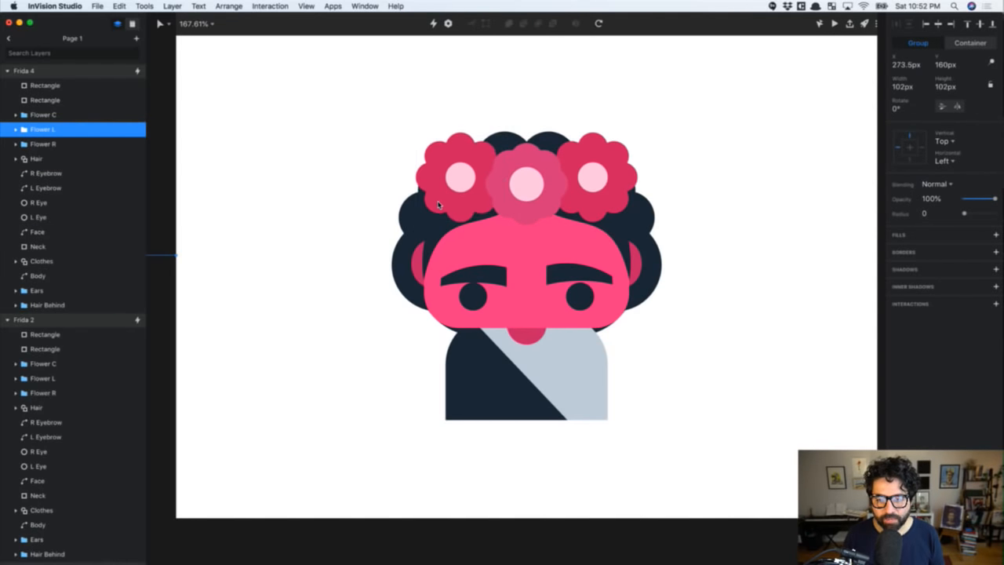
On Frida 4, raise Flower R about 10 px and lower Flower C to Y 174 px
{"action": "left_click", "coordinate": [626, 184]}
{"action": "key", "text": "Up"}
{"action": "key", "text": "Up"}
{"action": "key", "text": "Up"}
{"action": "key", "text": "Up"}
{"action": "key", "text": "Up"}
{"action": "key", "text": "Up"}
{"action": "key", "text": "Up"}
{"action": "left_click", "coordinate": [540, 206]}
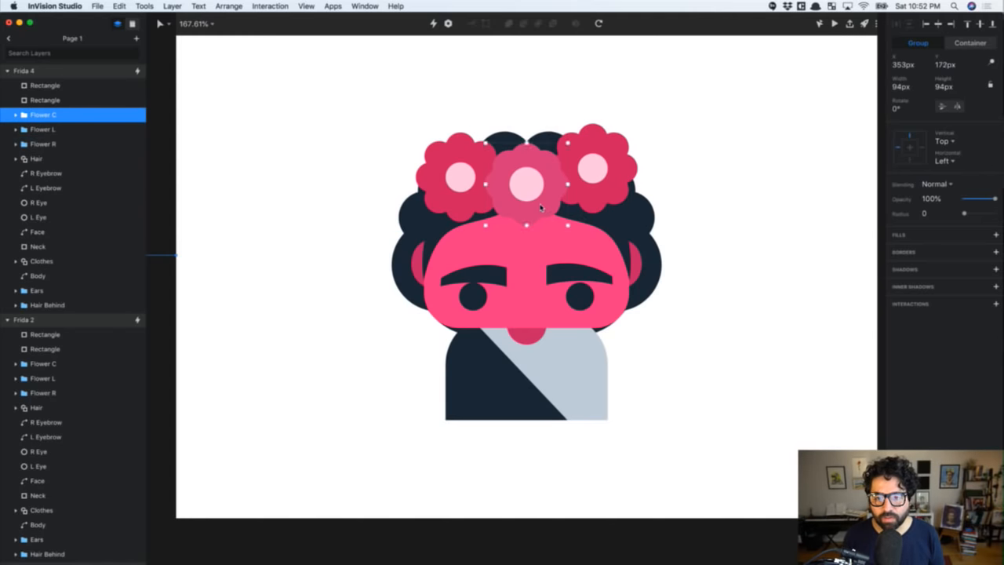
{"action": "key", "text": "Down"}
{"action": "key", "text": "Down"}
Set Frida 3's Timer interaction to navigate to Frida 4, and Frida 4's to navigate back to Frida 1
{"action": "scroll", "coordinate": [541, 208], "scroll_direction": "down", "scroll_amount": 8}
{"action": "scroll", "coordinate": [540, 208], "scroll_direction": "left", "scroll_amount": 2}
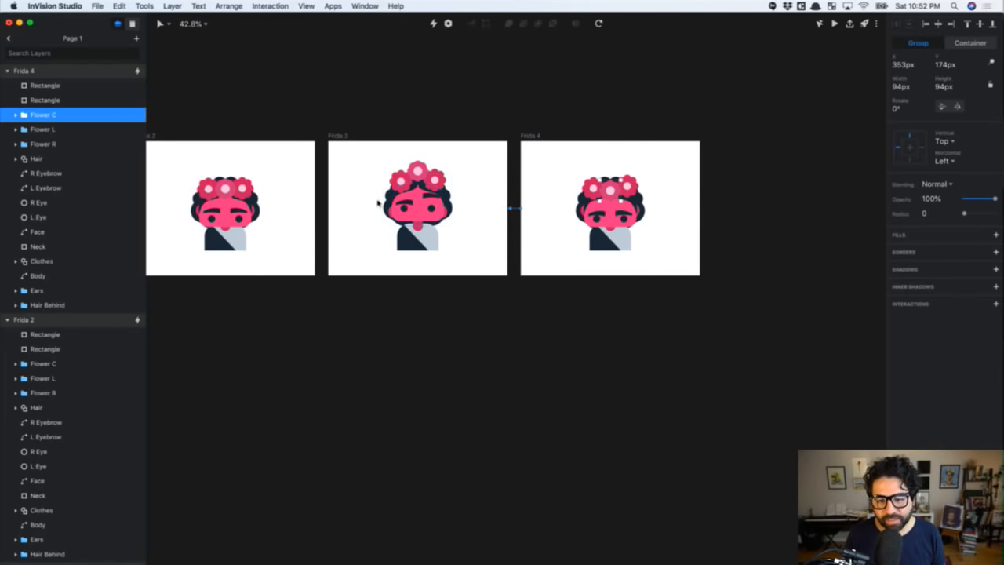
{"action": "left_click", "coordinate": [548, 126]}
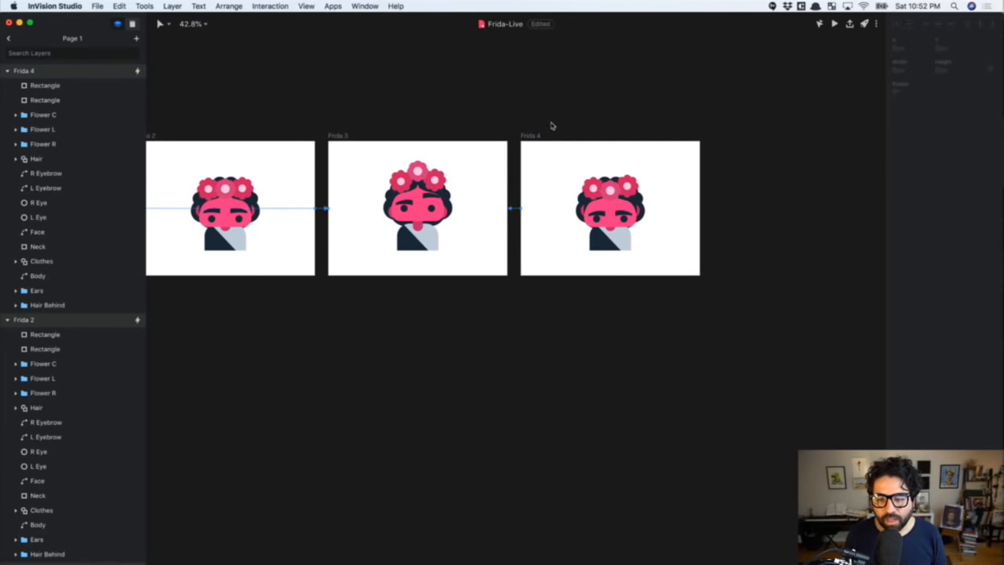
{"action": "left_click", "coordinate": [343, 155]}
{"action": "left_click", "coordinate": [911, 369]}
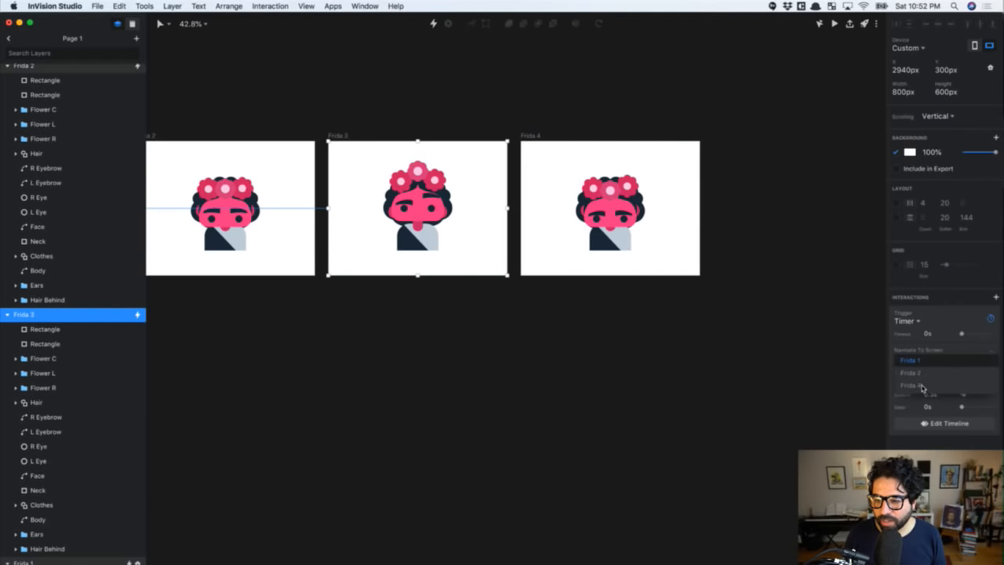
{"action": "left_click", "coordinate": [911, 385]}
{"action": "left_click", "coordinate": [531, 152]}
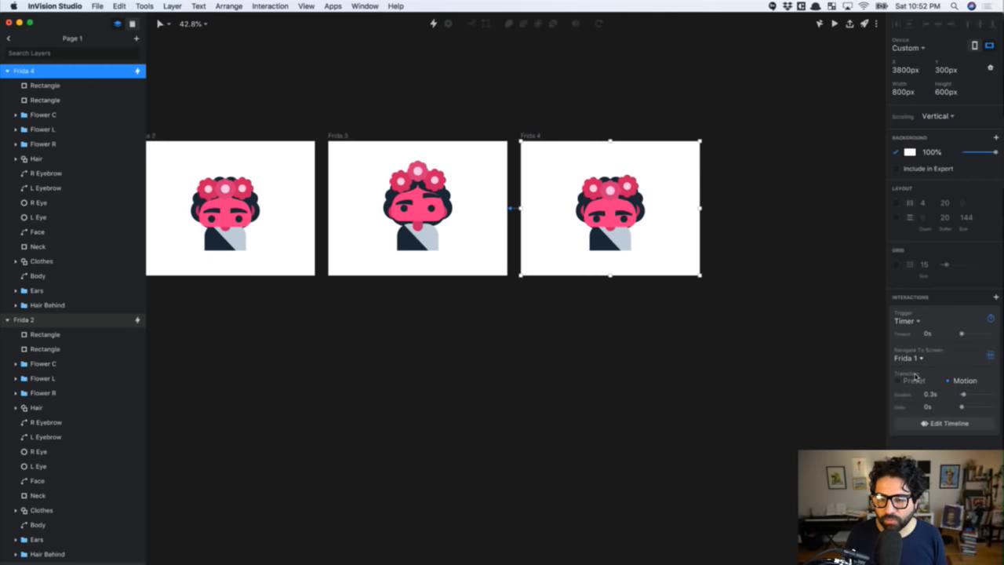
Play the prototype preview to check the four-artboard loop, and close it
{"action": "left_click", "coordinate": [511, 97]}
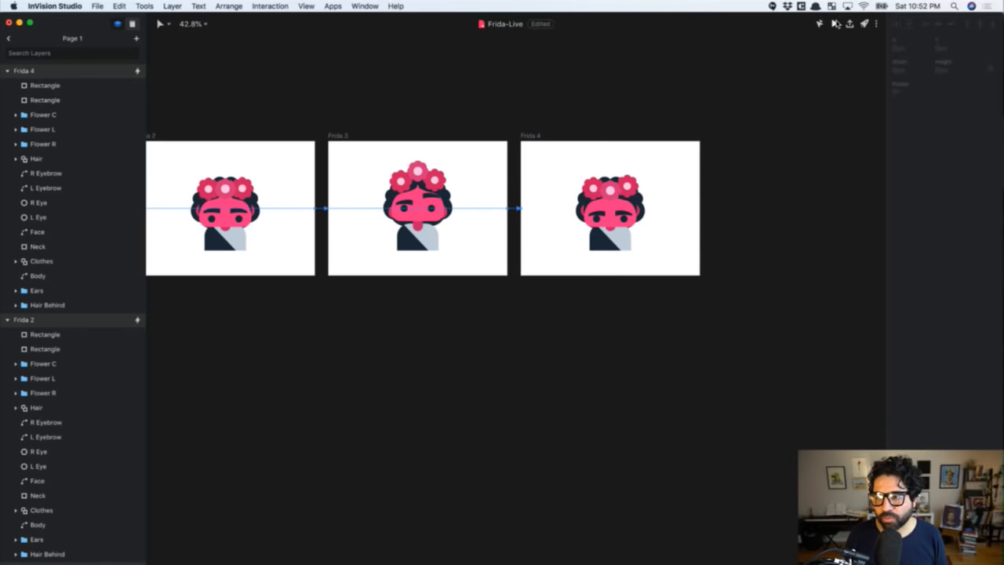
{"action": "left_click", "coordinate": [836, 24]}
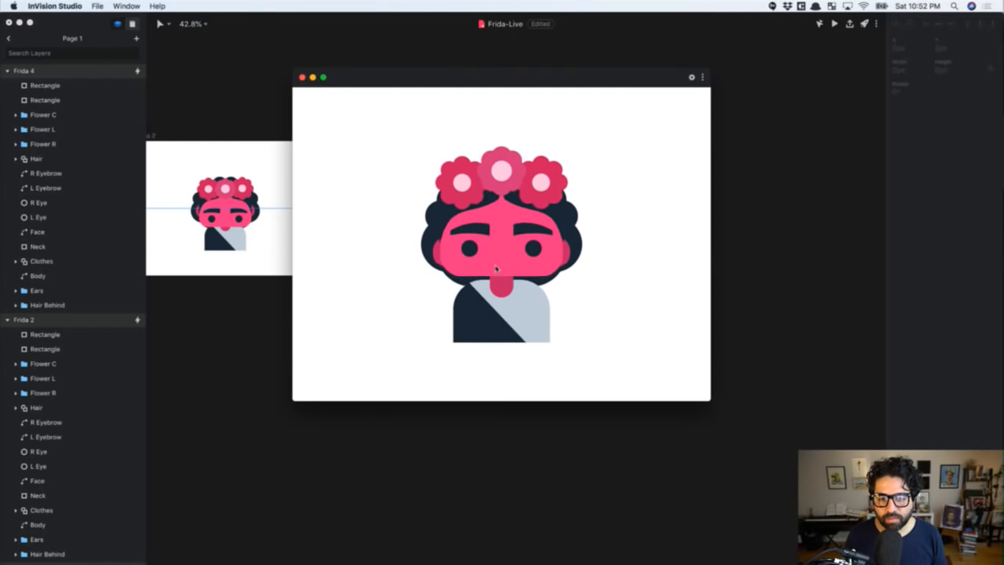
{"action": "left_click", "coordinate": [302, 77]}
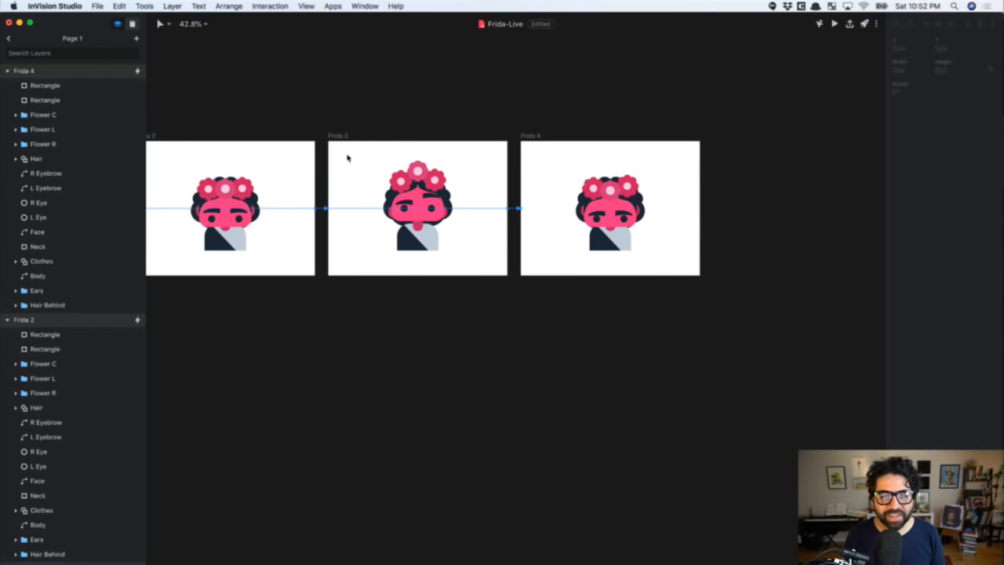
Duplicate the Frida 3 and Frida 4 artboards together, placing the copies in the same row just past Frida 4
{"action": "left_click", "coordinate": [385, 154]}
{"action": "left_click", "coordinate": [528, 156]}
{"action": "scroll", "coordinate": [528, 154], "scroll_direction": "down", "scroll_amount": 2}
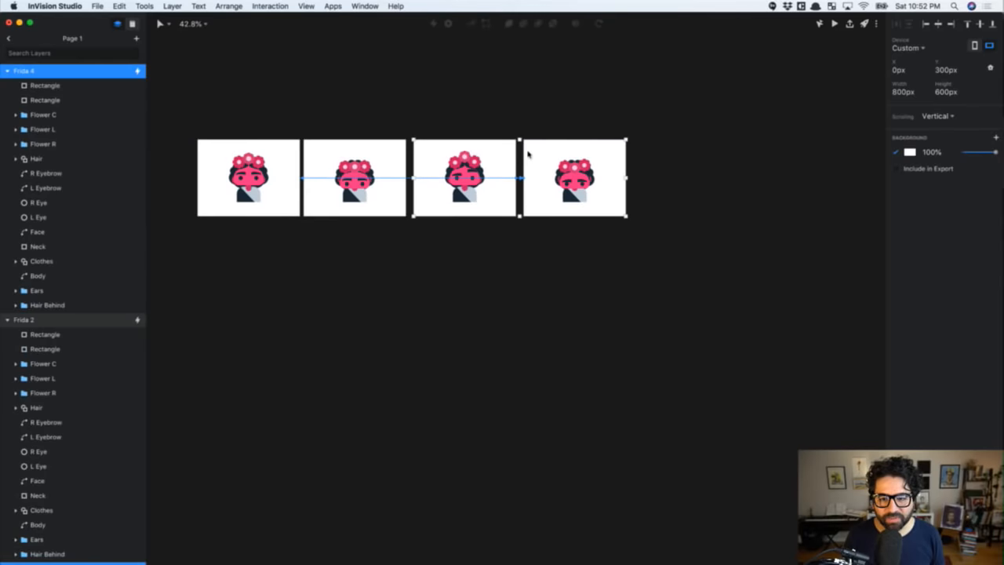
{"action": "left_click_drag", "start_coordinate": [430, 156], "coordinate": [656, 159]}
{"action": "left_click", "coordinate": [618, 123]}
{"action": "key", "text": "z"}
{"action": "left_click_drag", "start_coordinate": [625, 123], "coordinate": [887, 284]}
{"action": "scroll", "coordinate": [278, 103], "scroll_direction": "left", "scroll_amount": 2}
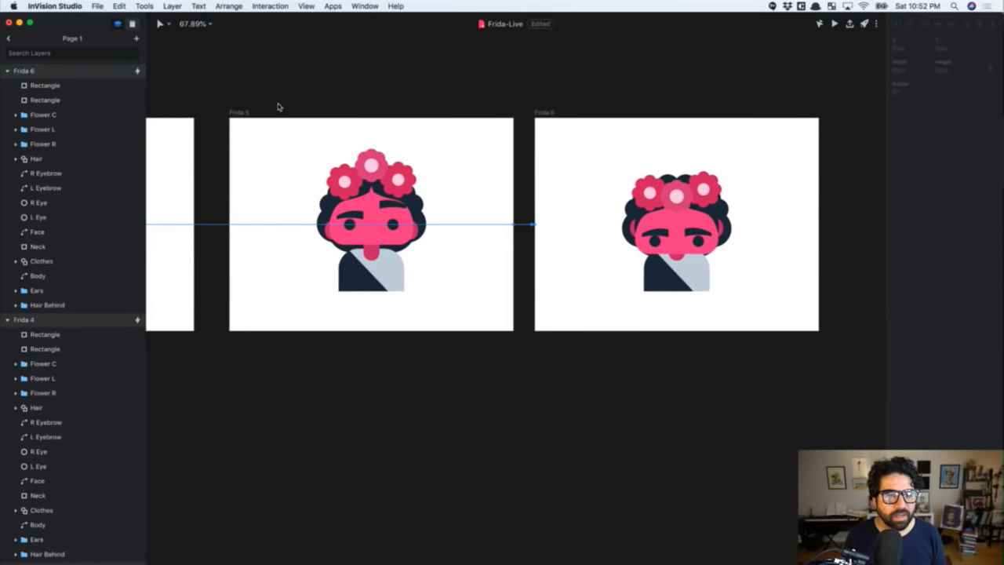
On Frida 5, raise Flower C to Y 17 px and Flower R to Y 83 px
{"action": "left_click", "coordinate": [241, 131]}
{"action": "left_click", "coordinate": [374, 169]}
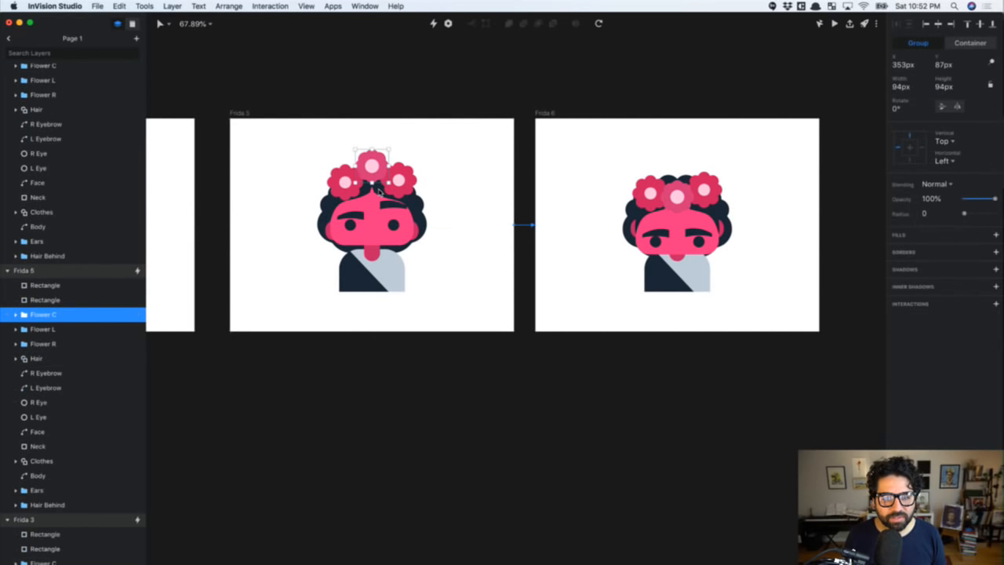
{"action": "key", "text": "shift+Up"}
{"action": "key", "text": "shift+Up"}
{"action": "key", "text": "shift+Up"}
{"action": "key", "text": "shift+Up"}
{"action": "key", "text": "shift+Up"}
{"action": "left_click", "coordinate": [392, 193]}
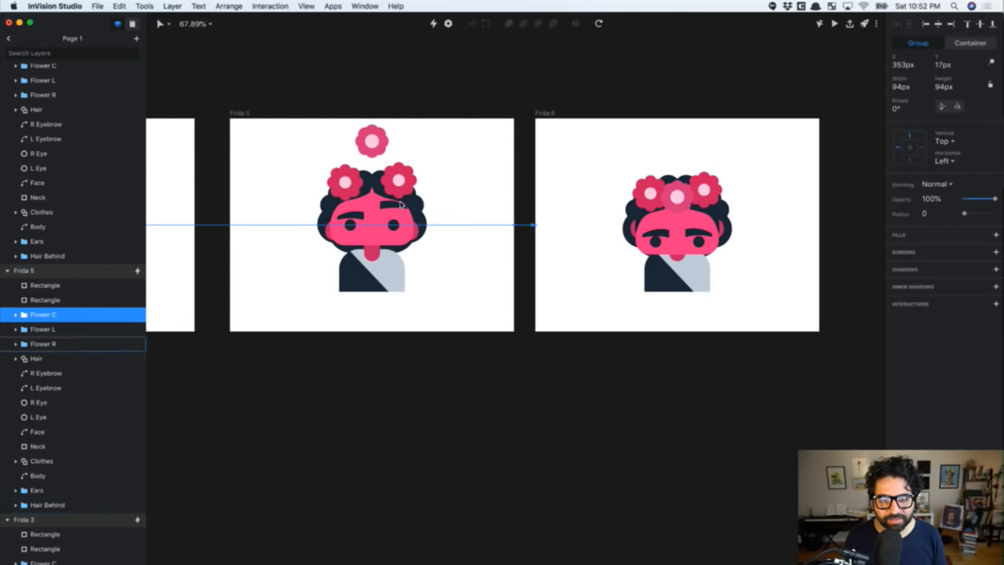
{"action": "key", "text": "shift+Up"}
{"action": "key", "text": "shift+Up"}
{"action": "key", "text": "shift+Up"}
{"action": "key", "text": "shift+Up"}
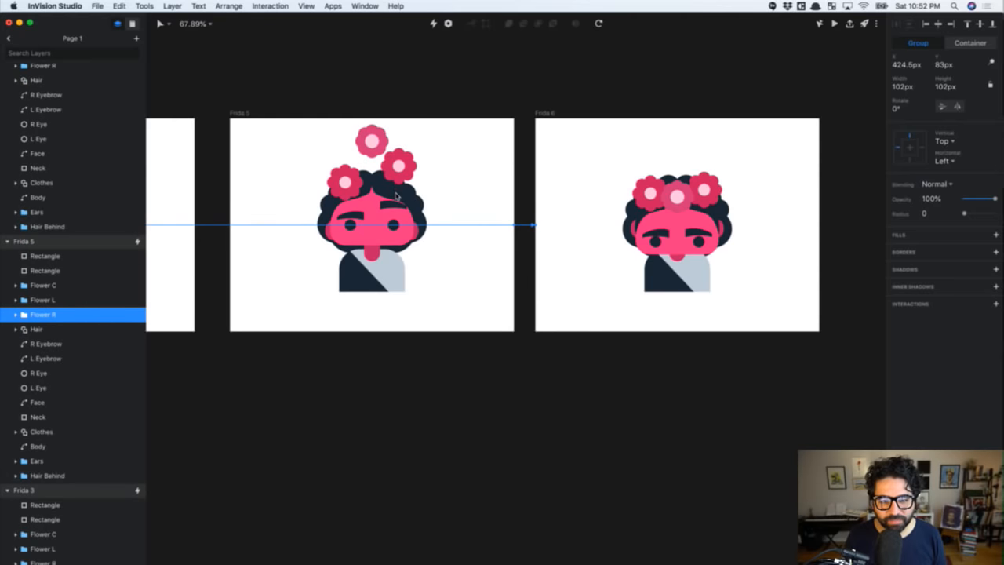
Raise the L Eyebrow on Frida 5 to Y 231 px, level with the R Eyebrow
{"action": "left_click", "coordinate": [353, 196]}
{"action": "scroll", "coordinate": [351, 182], "scroll_direction": "up", "scroll_amount": 5}
{"action": "left_click", "coordinate": [362, 285]}
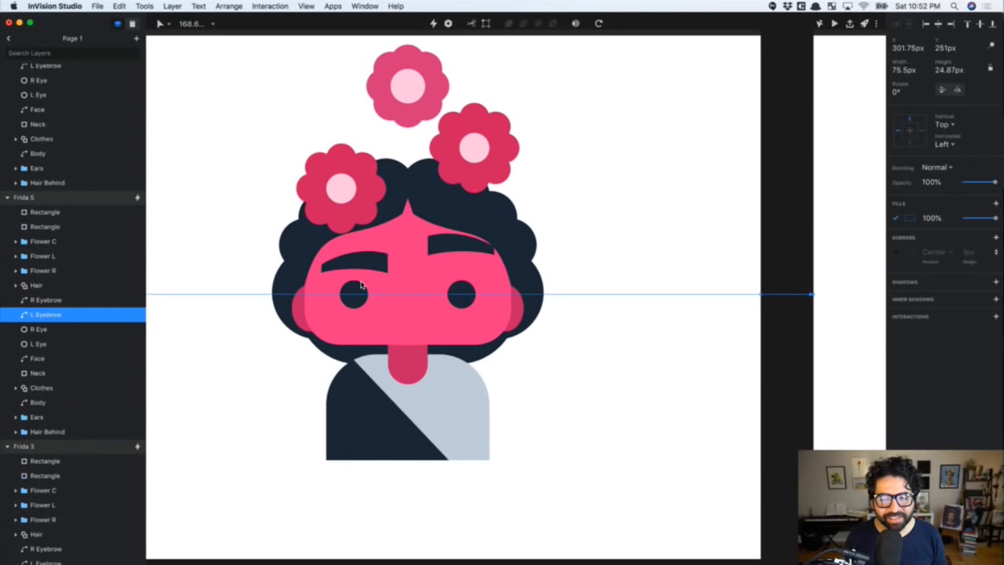
{"action": "key", "text": "shift+Up"}
{"action": "key", "text": "shift+Up"}
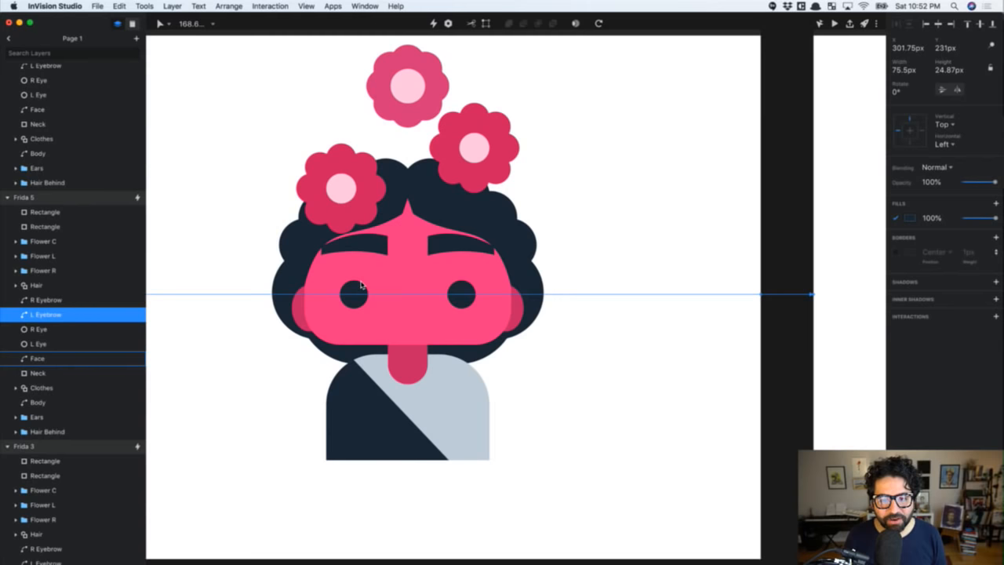
{"action": "scroll", "coordinate": [436, 259], "scroll_direction": "down", "scroll_amount": 2}
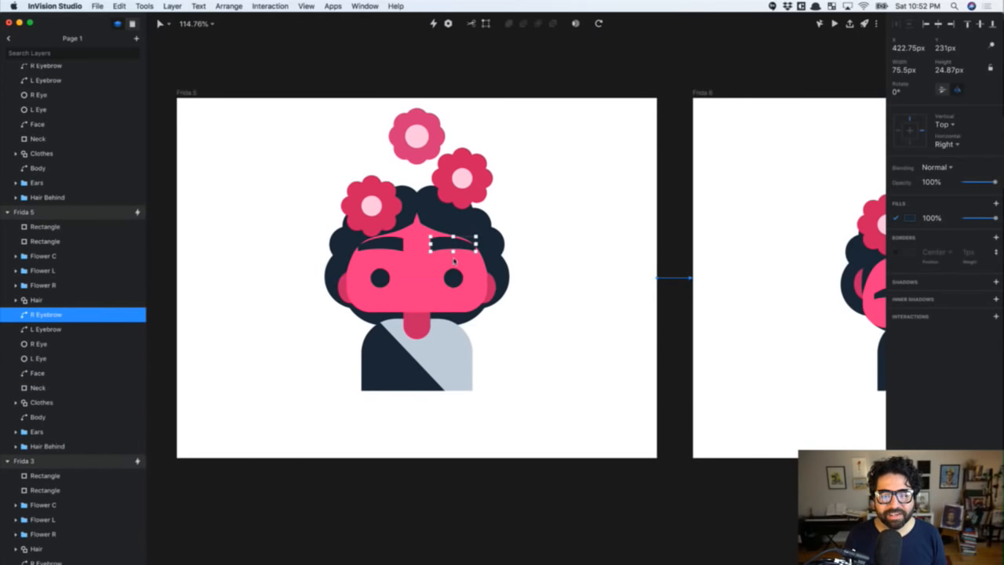
On Frida 6, lower Flower C, Flower L and Flower R together slightly further over the forehead
{"action": "left_click", "coordinate": [603, 243]}
{"action": "scroll", "coordinate": [602, 243], "scroll_direction": "down", "scroll_amount": 2}
{"action": "scroll", "coordinate": [603, 244], "scroll_direction": "right", "scroll_amount": 3}
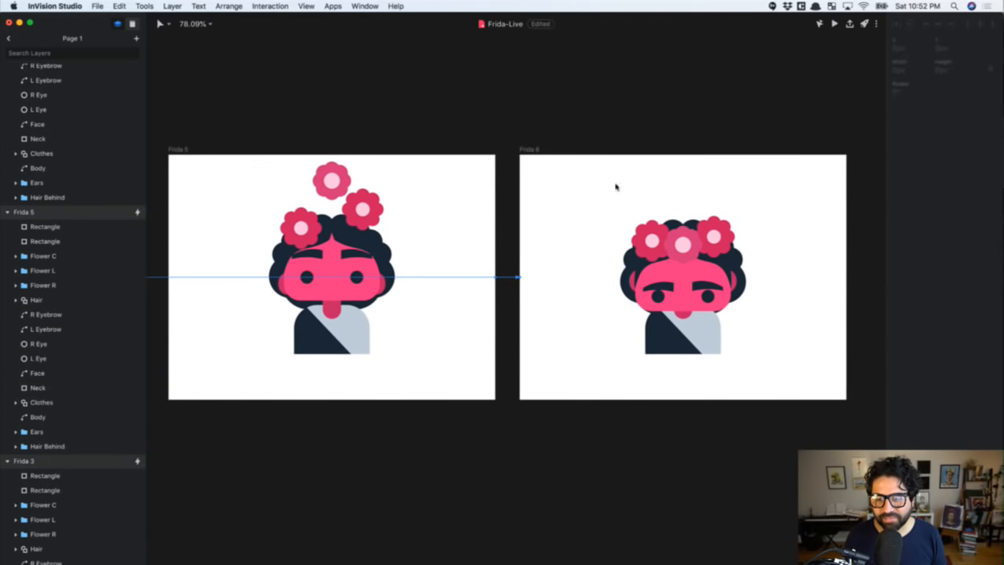
{"action": "left_click", "coordinate": [680, 253]}
{"action": "left_click", "coordinate": [657, 245], "text": "shift"}
{"action": "left_click", "coordinate": [710, 249], "text": "shift"}
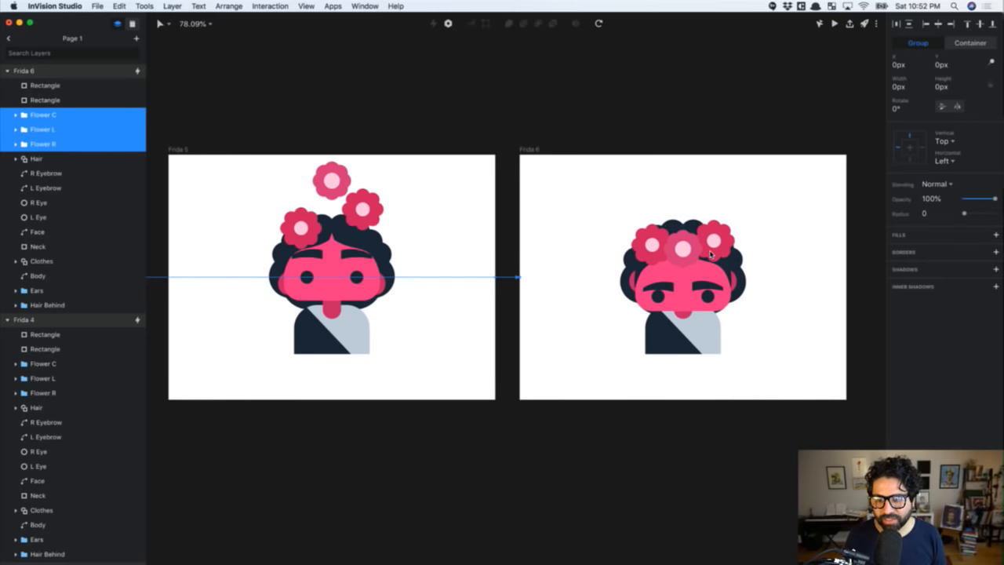
{"action": "key", "text": "Down"}
{"action": "key", "text": "Down"}
{"action": "key", "text": "Down"}
{"action": "key", "text": "Down"}
{"action": "left_click", "coordinate": [661, 289]}
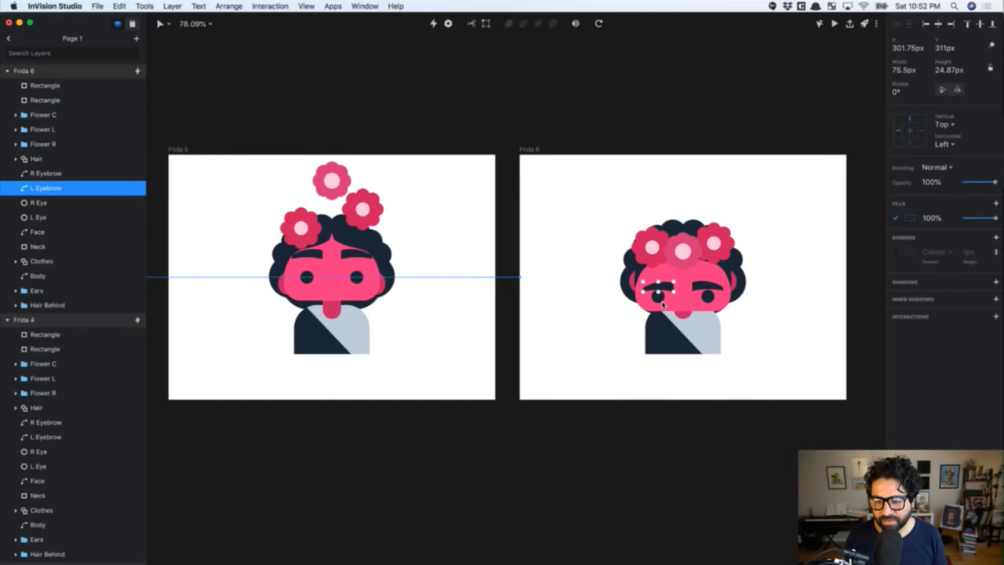
{"action": "key", "text": "shift+Down"}
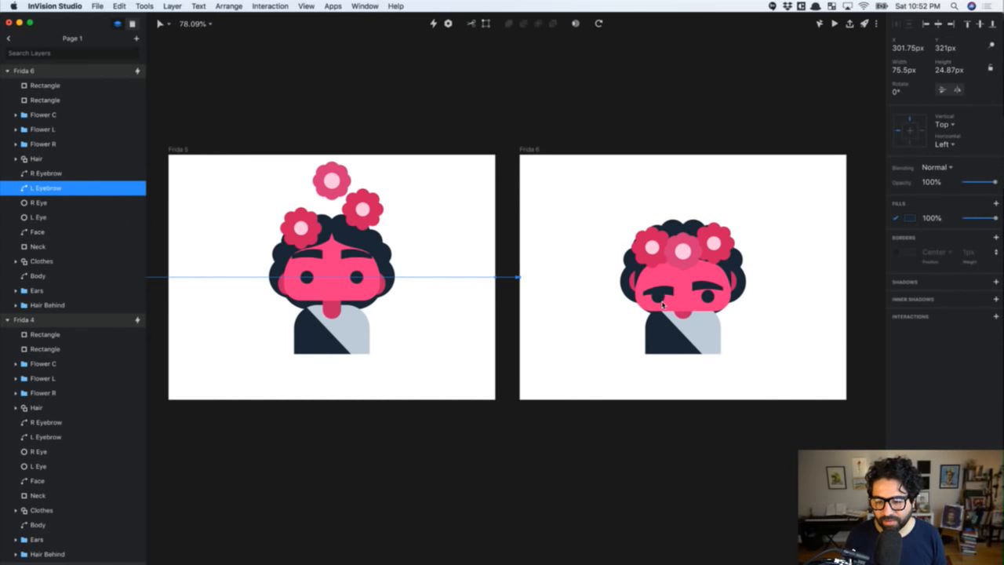
{"action": "key", "text": "shift+Up"}
Unlock the proportions of both eyes on Frida 6 and squash them vertically into flat, nearly closed ovals
{"action": "left_click", "coordinate": [659, 302]}
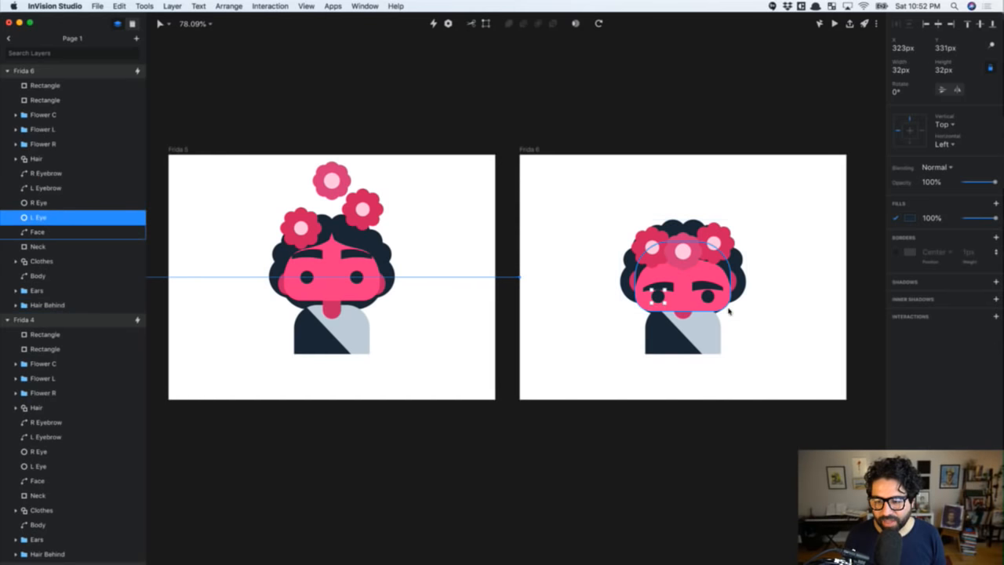
{"action": "left_click", "coordinate": [700, 314], "text": "shift"}
{"action": "scroll", "coordinate": [726, 378], "scroll_direction": "up", "scroll_amount": 5}
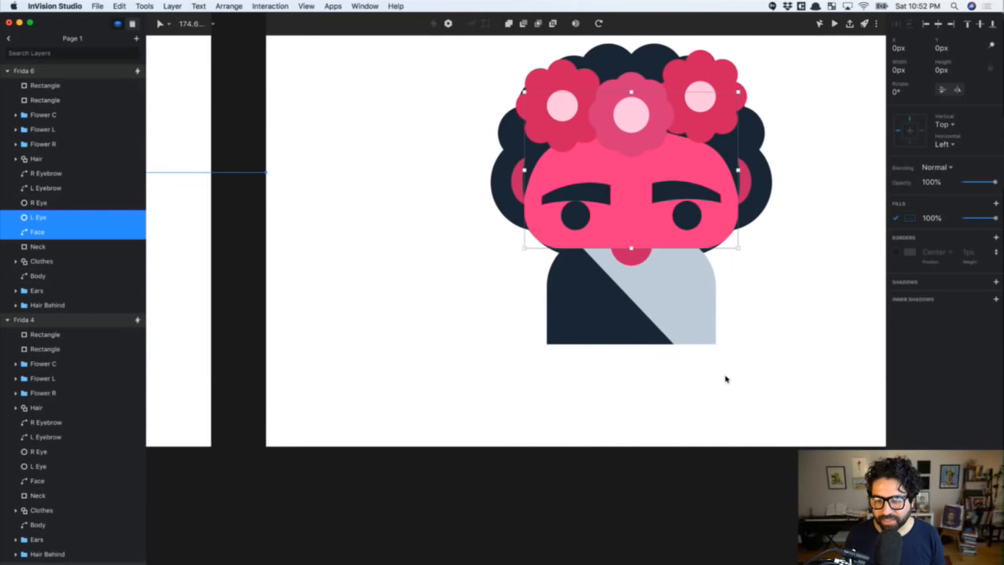
{"action": "scroll", "coordinate": [722, 374], "scroll_direction": "right", "scroll_amount": 2}
{"action": "left_click", "coordinate": [716, 367]}
{"action": "left_click", "coordinate": [598, 250]}
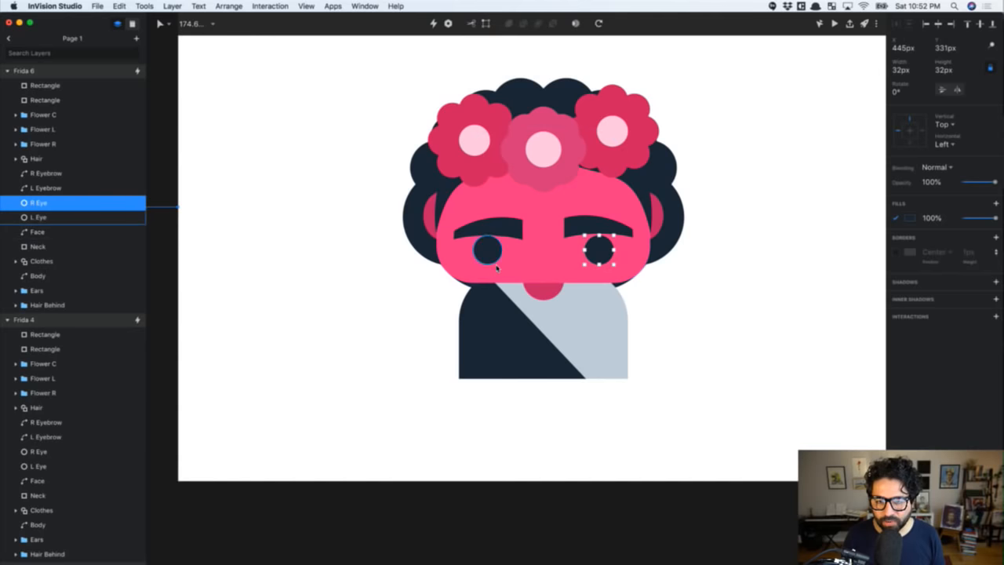
{"action": "left_click", "coordinate": [487, 250], "text": "shift"}
{"action": "left_click_drag", "start_coordinate": [541, 255], "coordinate": [542, 264]}
{"action": "key", "text": "super+z"}
{"action": "left_click", "coordinate": [990, 69]}
{"action": "left_click_drag", "start_coordinate": [546, 256], "coordinate": [548, 267]}
Nudge both eyebrows on Frida 6 down slightly toward the squashed eyes
{"action": "left_click", "coordinate": [502, 231]}
{"action": "left_click", "coordinate": [600, 235], "text": "shift"}
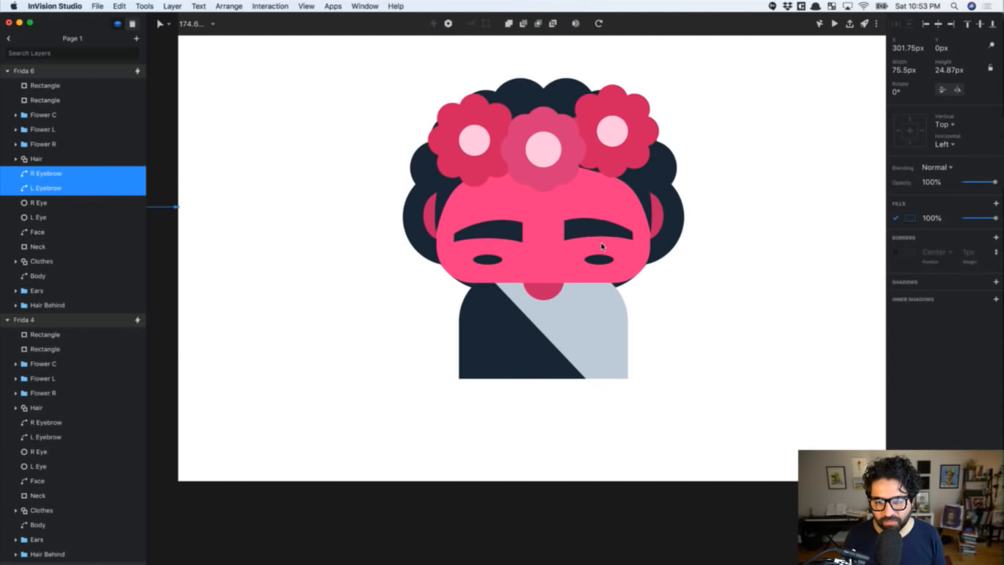
{"action": "scroll", "coordinate": [601, 246], "scroll_direction": "down", "scroll_amount": 5}
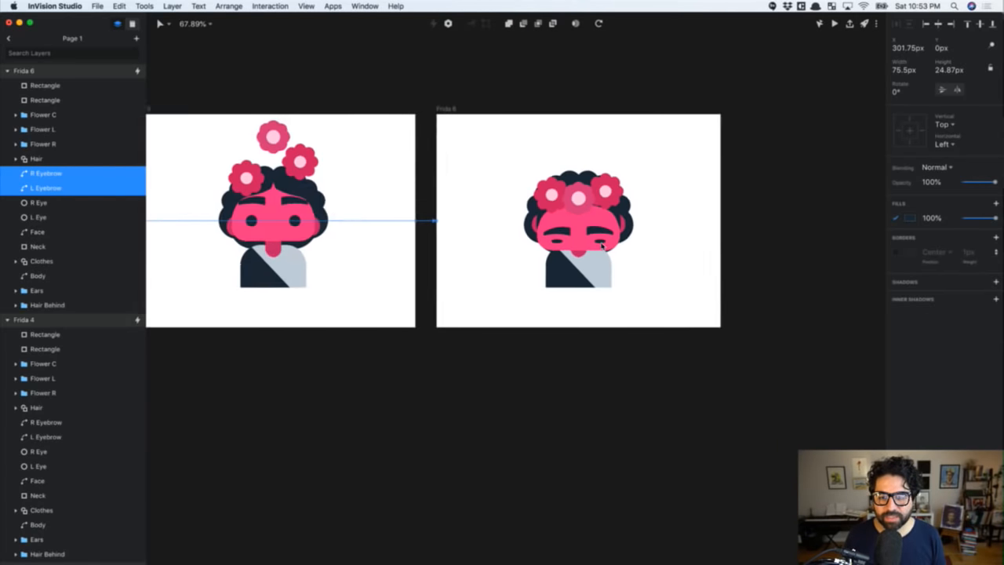
{"action": "scroll", "coordinate": [601, 246], "scroll_direction": "down", "scroll_amount": 5}
Set Frida 4's Timer interaction to navigate to Frida 5
{"action": "left_click", "coordinate": [513, 331]}
{"action": "scroll", "coordinate": [513, 330], "scroll_direction": "left", "scroll_amount": 5}
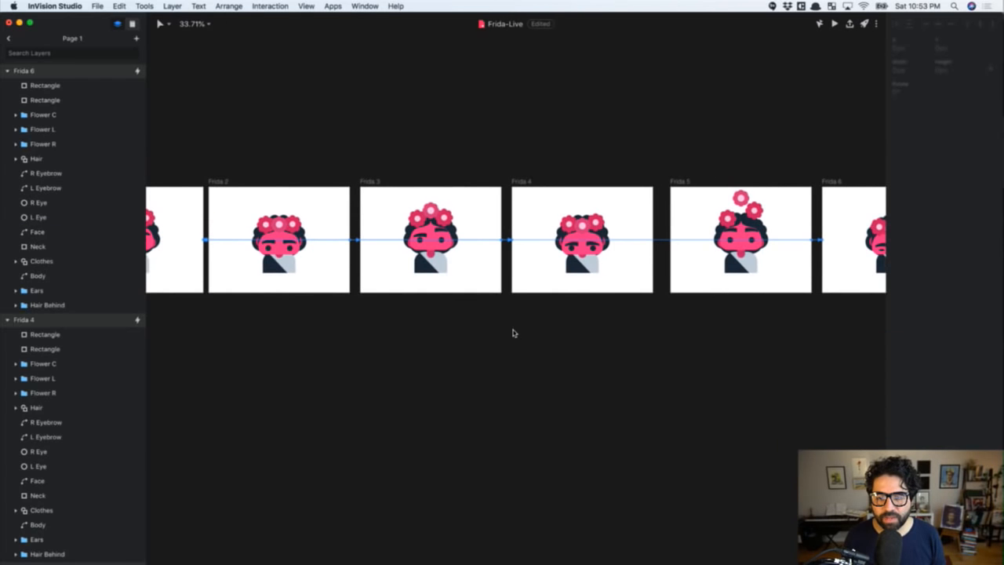
{"action": "scroll", "coordinate": [404, 192], "scroll_direction": "right", "scroll_amount": 5}
{"action": "left_click", "coordinate": [404, 192]}
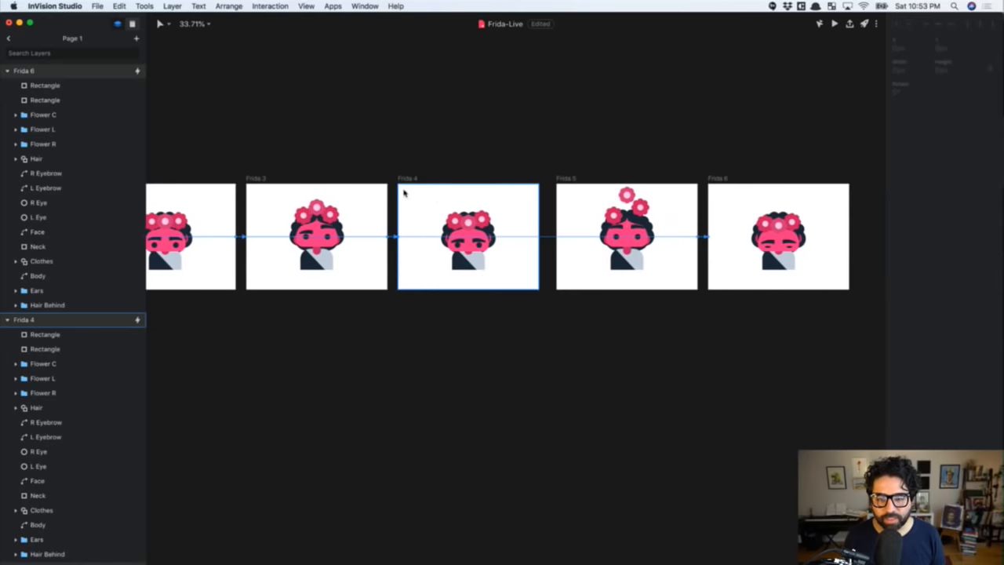
{"action": "left_click", "coordinate": [405, 194]}
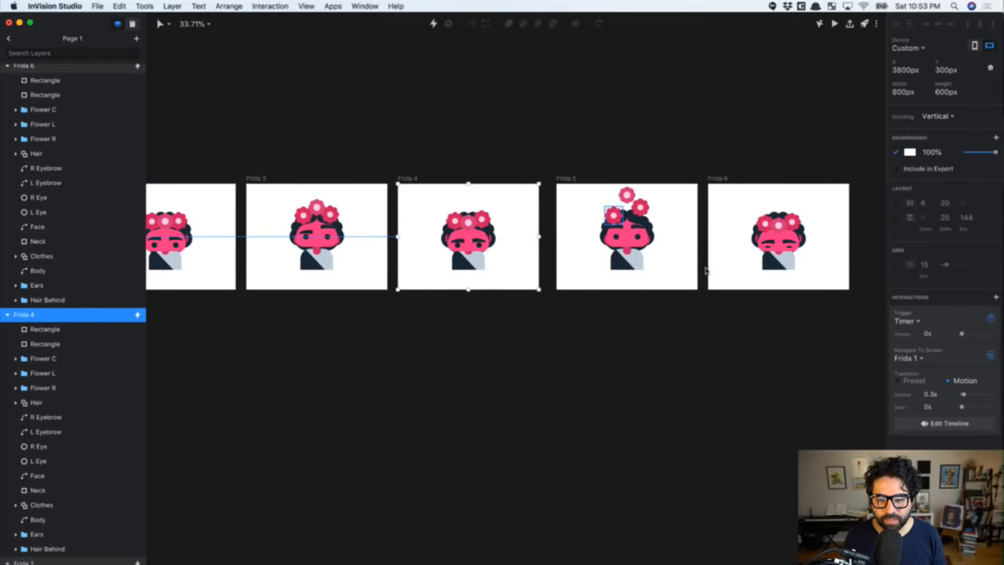
{"action": "left_click", "coordinate": [907, 359]}
{"action": "left_click", "coordinate": [913, 402]}
Check the navigation targets of Frida 5 and Frida 6, and play the extended animation in the preview
{"action": "left_click", "coordinate": [561, 196]}
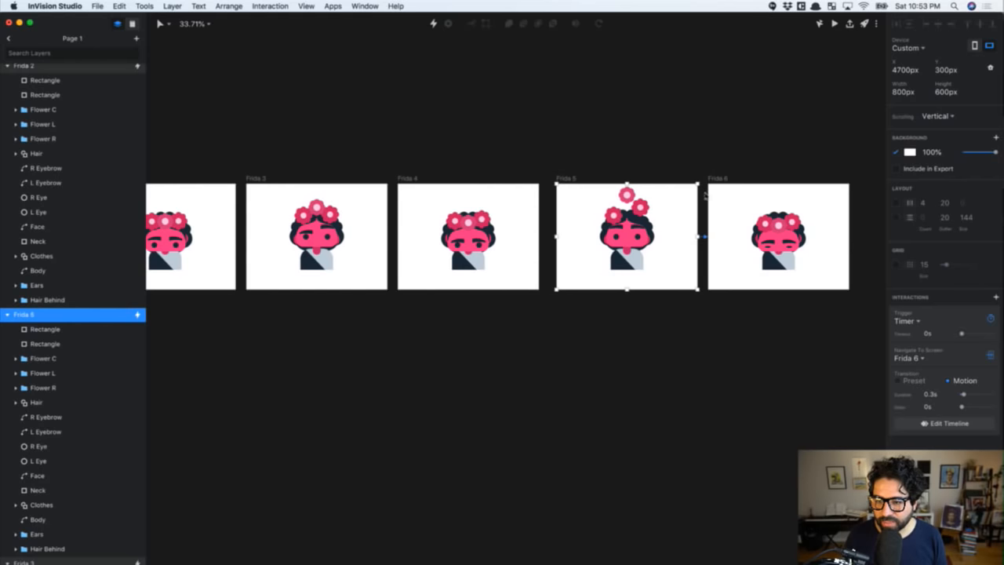
{"action": "left_click", "coordinate": [710, 195]}
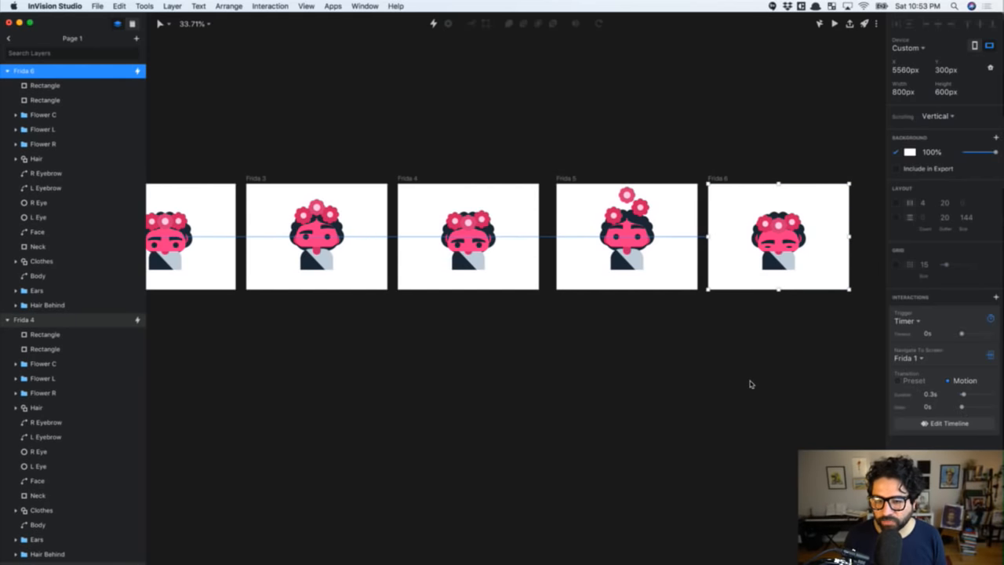
{"action": "left_click", "coordinate": [255, 196]}
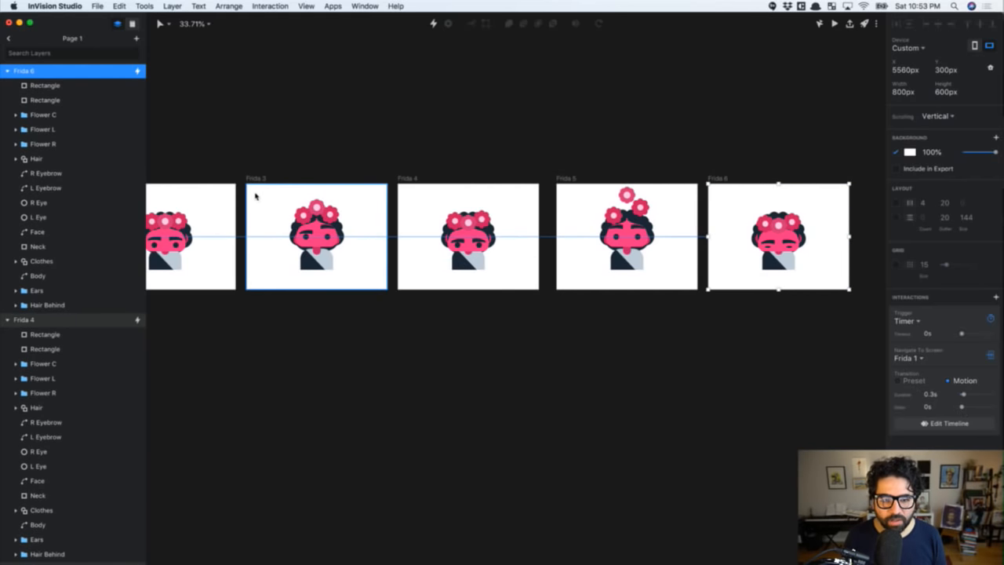
{"action": "left_click", "coordinate": [737, 137]}
{"action": "left_click", "coordinate": [833, 24]}
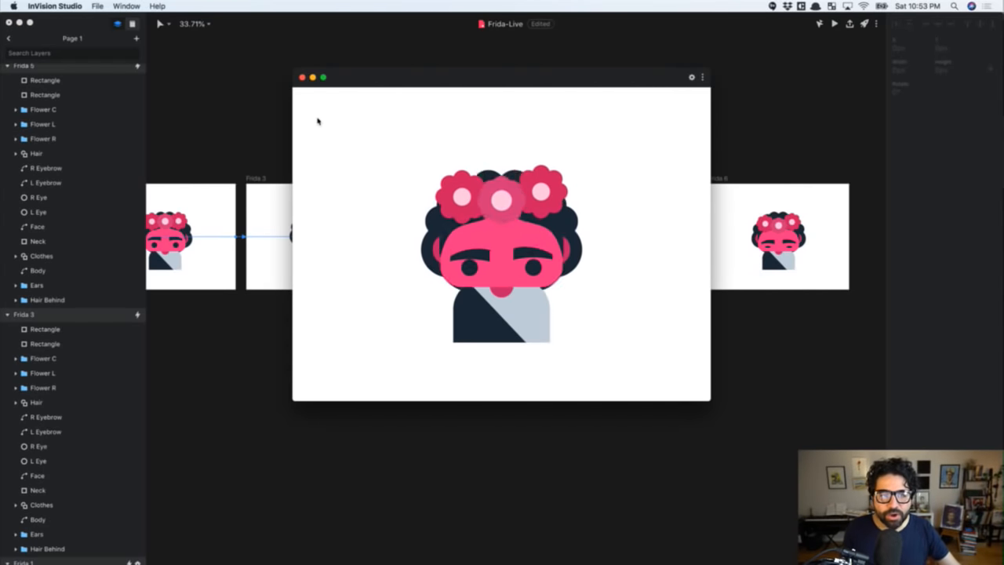
{"action": "left_click", "coordinate": [302, 77]}
Recheck the Timer interactions on Frida 5 and Frida 6 and replay the prototype preview
{"action": "left_click", "coordinate": [592, 198]}
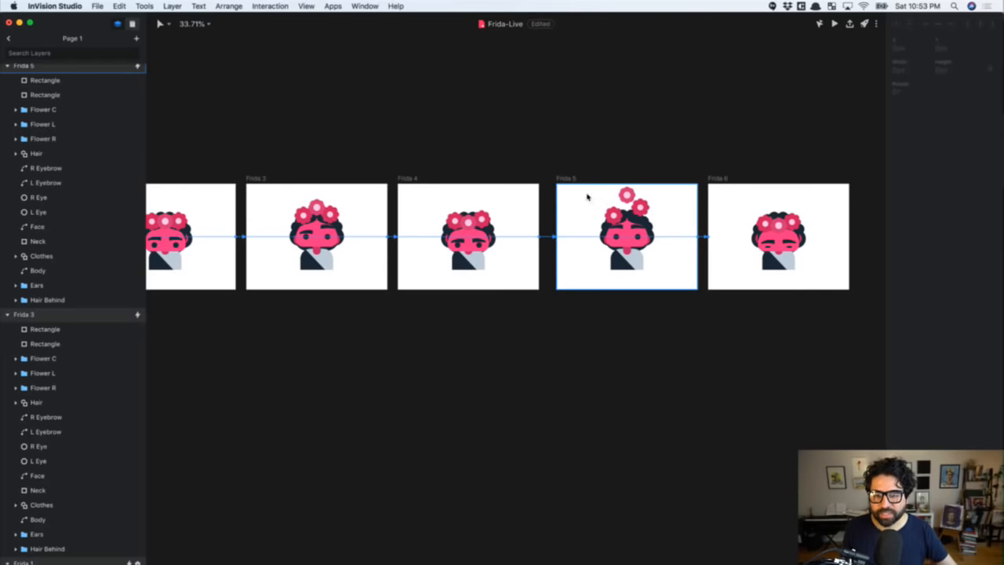
{"action": "left_click", "coordinate": [568, 196]}
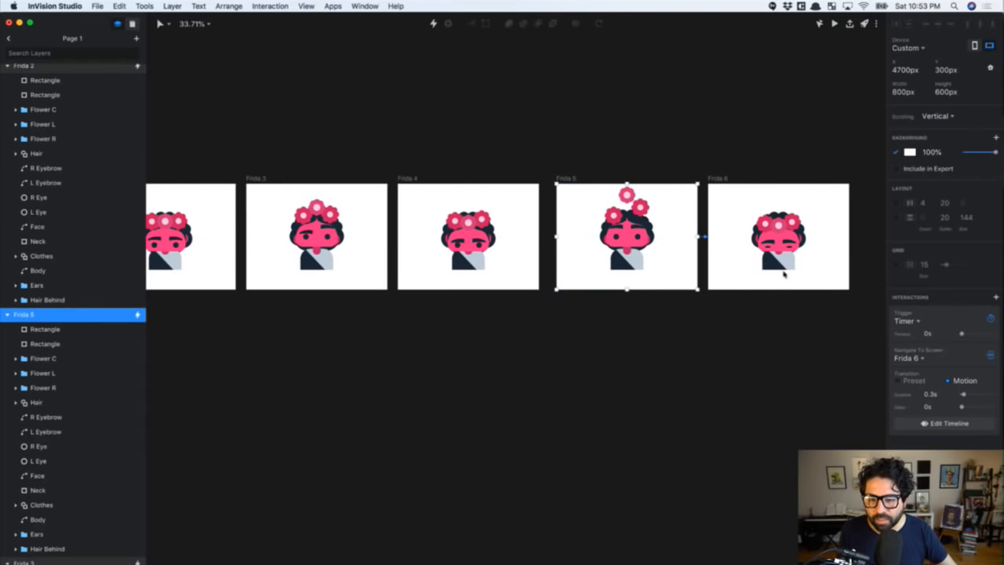
{"action": "left_click", "coordinate": [721, 196]}
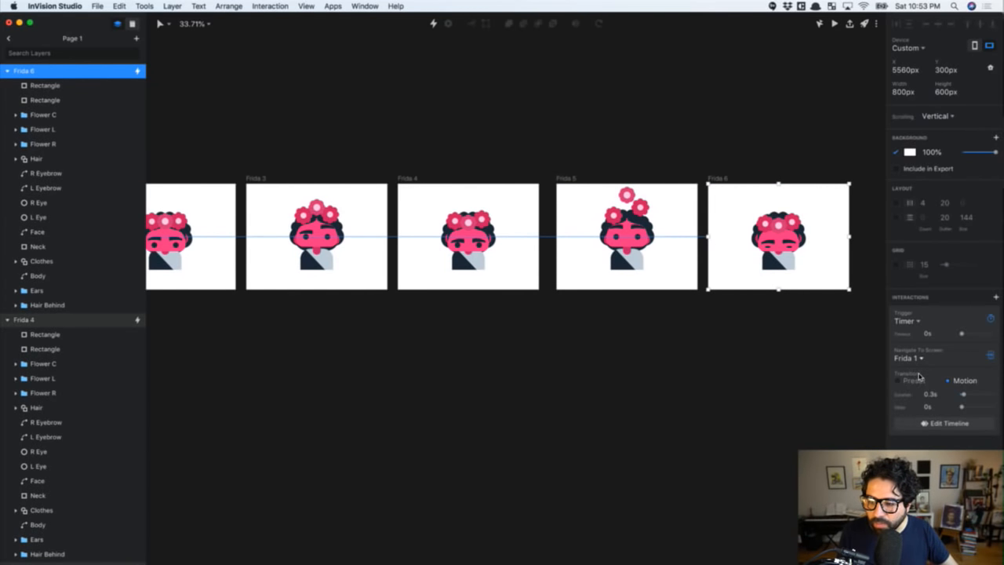
{"action": "left_click", "coordinate": [834, 23]}
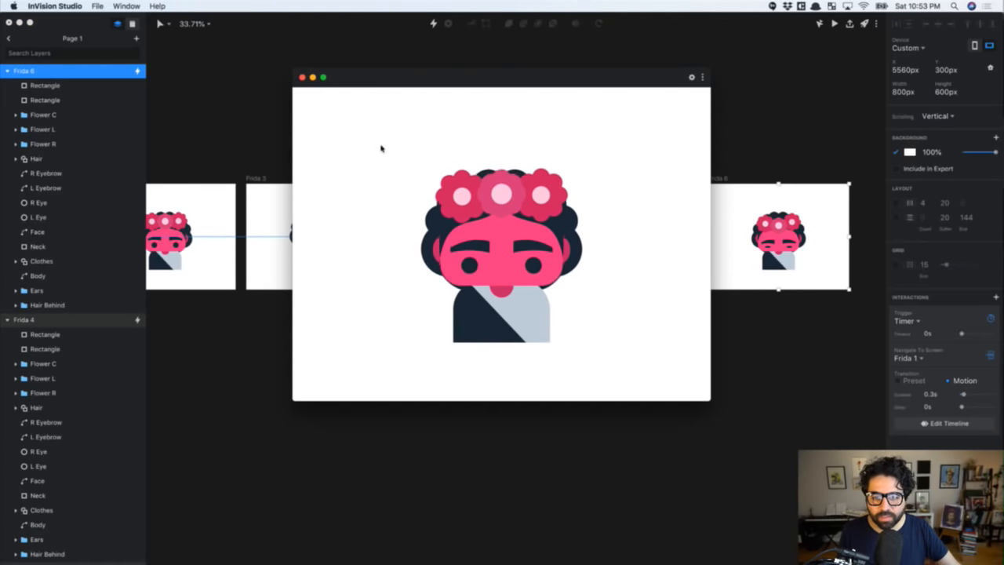
{"action": "left_click", "coordinate": [302, 78]}
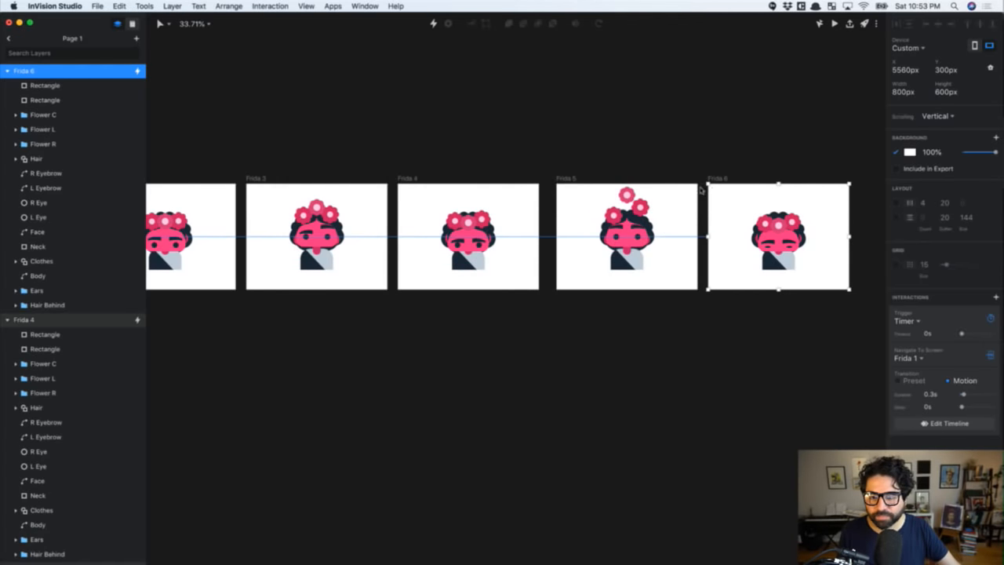
Reselect Frida 6 as the navigation target of Frida 5's Timer interaction
{"action": "left_click", "coordinate": [575, 191]}
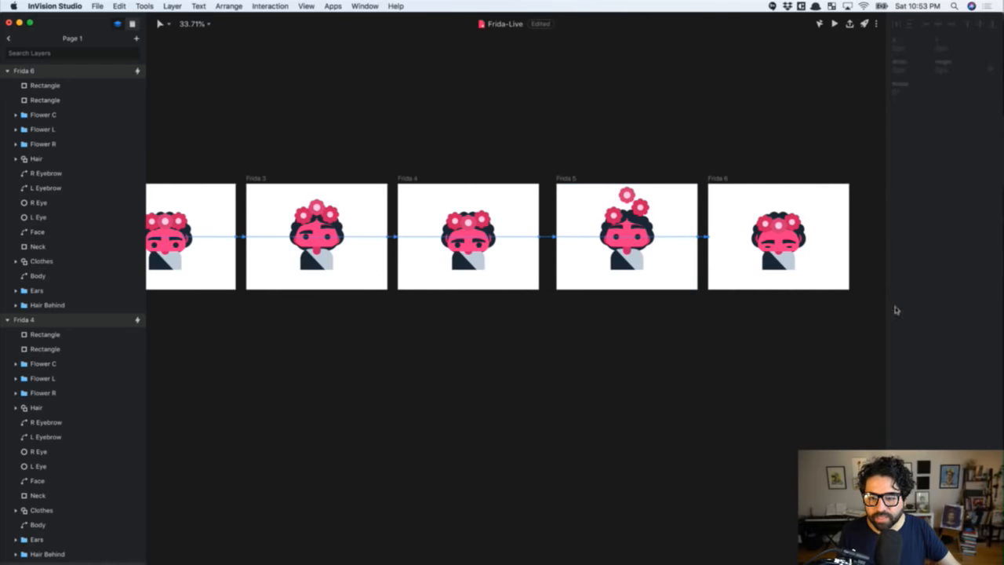
{"action": "left_click", "coordinate": [561, 199]}
{"action": "left_click", "coordinate": [910, 358]}
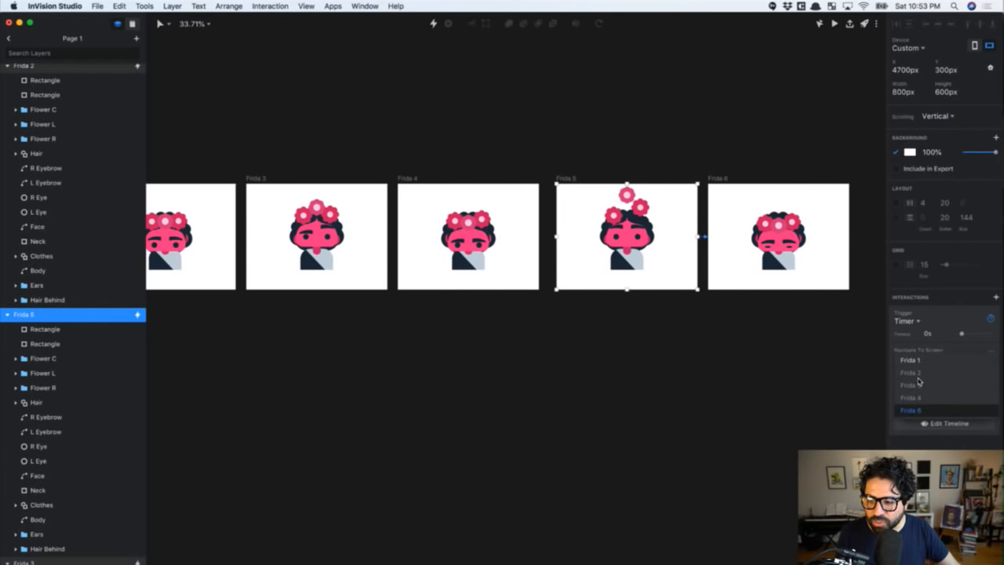
{"action": "left_click", "coordinate": [913, 410]}
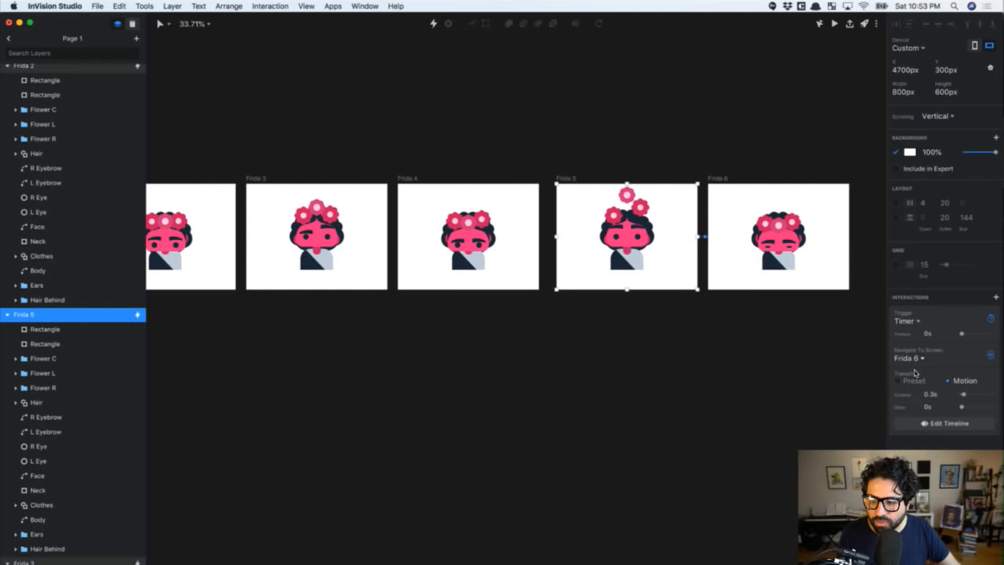
Confirm Frida 6 as the navigation target of Frida 5's Timer interaction and play the animation in the prototype preview
{"action": "left_click", "coordinate": [911, 359]}
{"action": "left_click", "coordinate": [916, 419]}
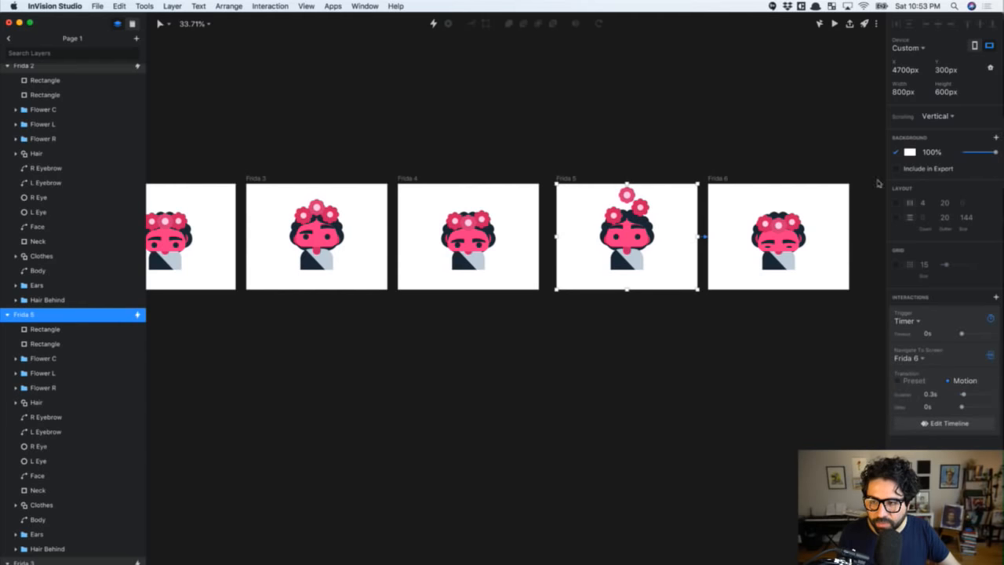
{"action": "left_click", "coordinate": [834, 25]}
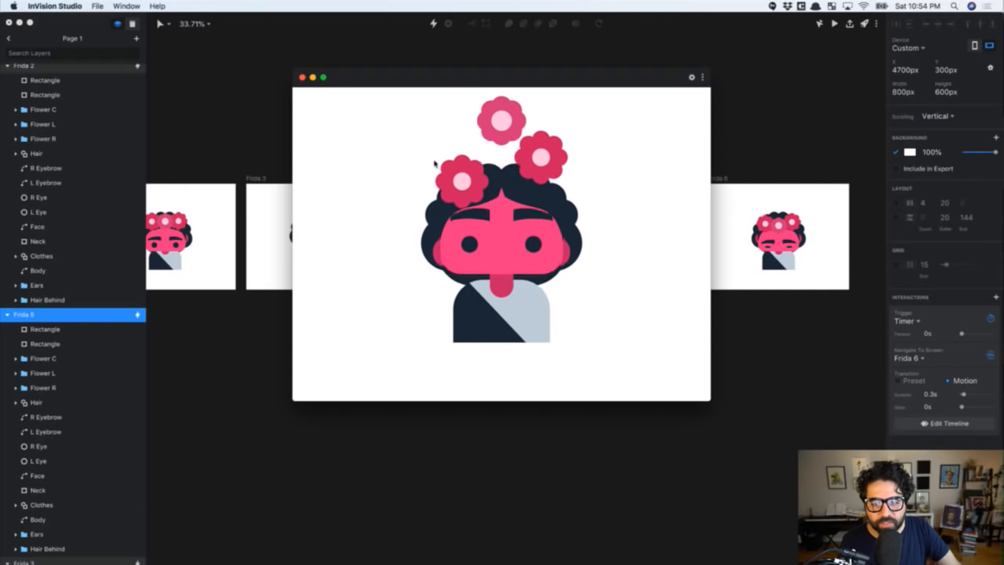
{"action": "left_click", "coordinate": [301, 77]}
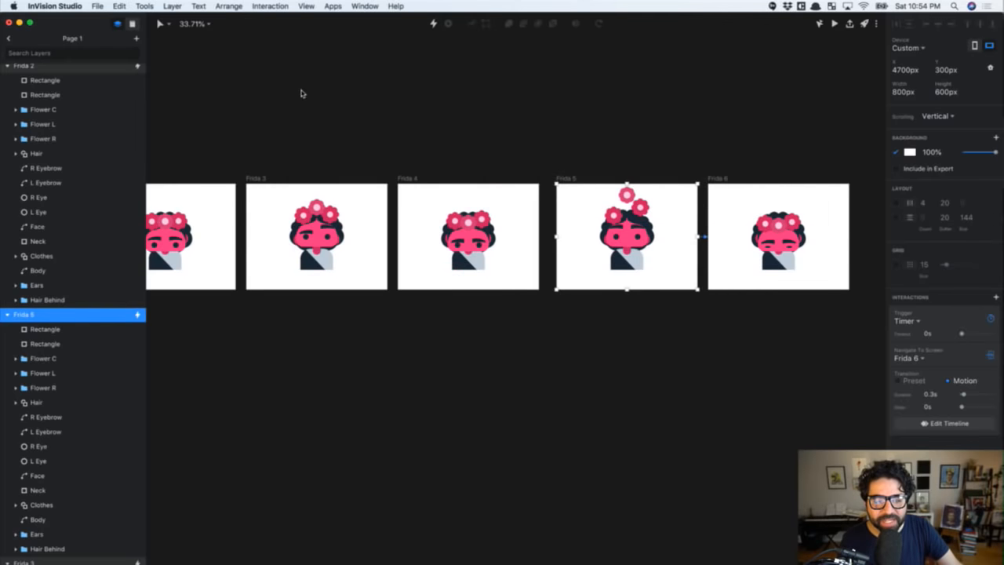
Extend the Frida 1 to Frida 2 Motion transition to 0.4 s for all layers in its timeline
{"action": "scroll", "coordinate": [432, 233], "scroll_direction": "left", "scroll_amount": 4}
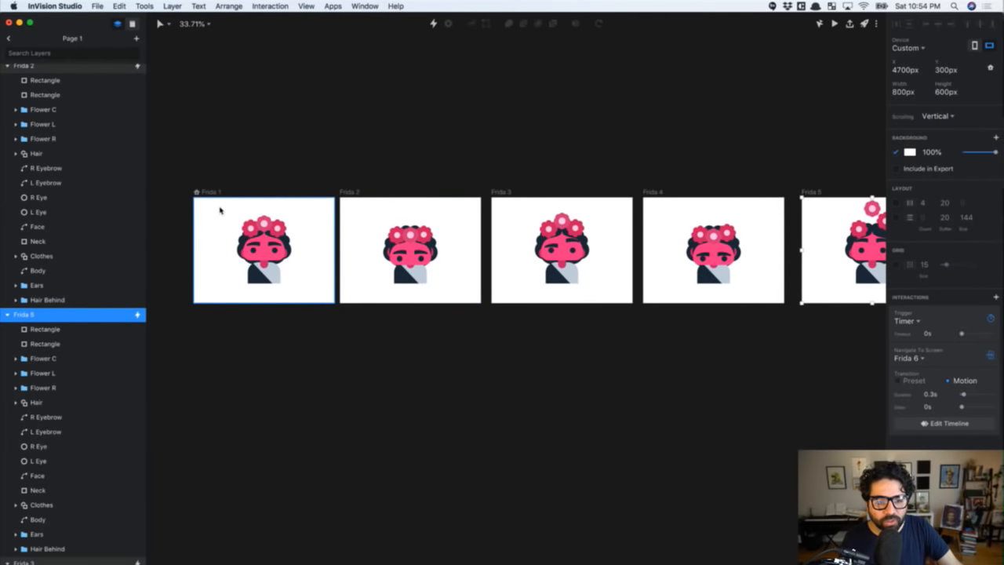
{"action": "left_click", "coordinate": [219, 208]}
{"action": "scroll", "coordinate": [258, 225], "scroll_direction": "up", "scroll_amount": 3}
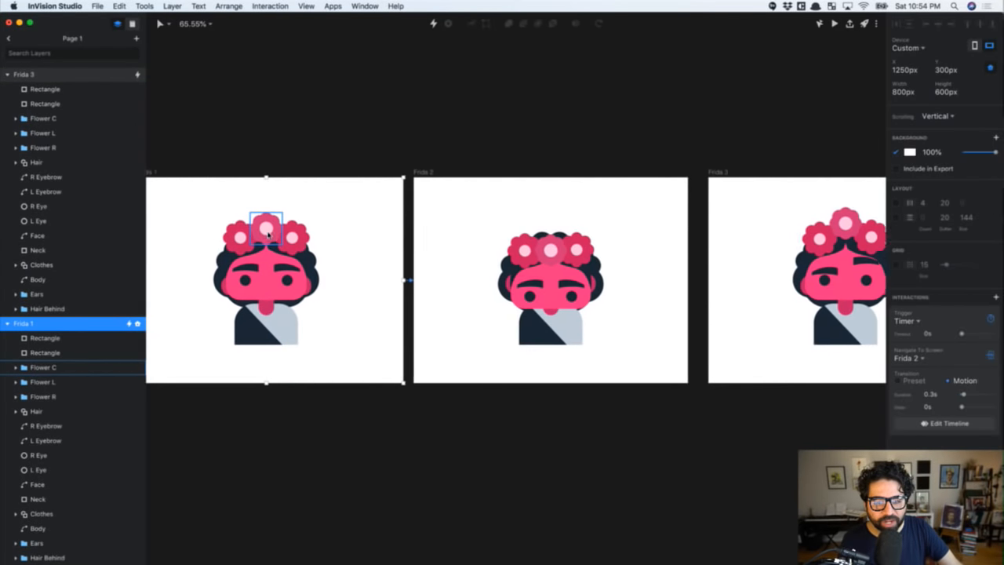
{"action": "scroll", "coordinate": [267, 234], "scroll_direction": "left", "scroll_amount": 2}
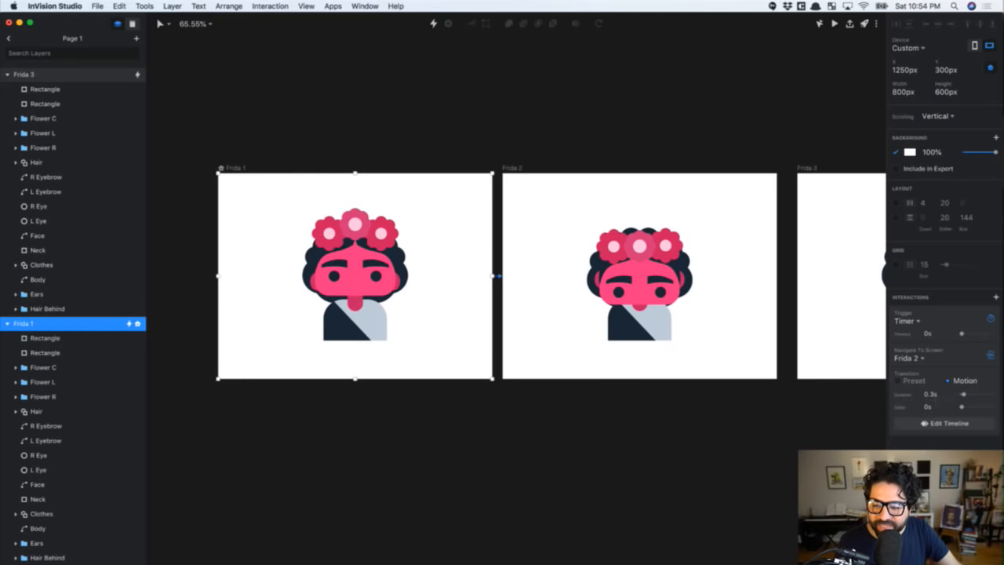
{"action": "left_click", "coordinate": [941, 424]}
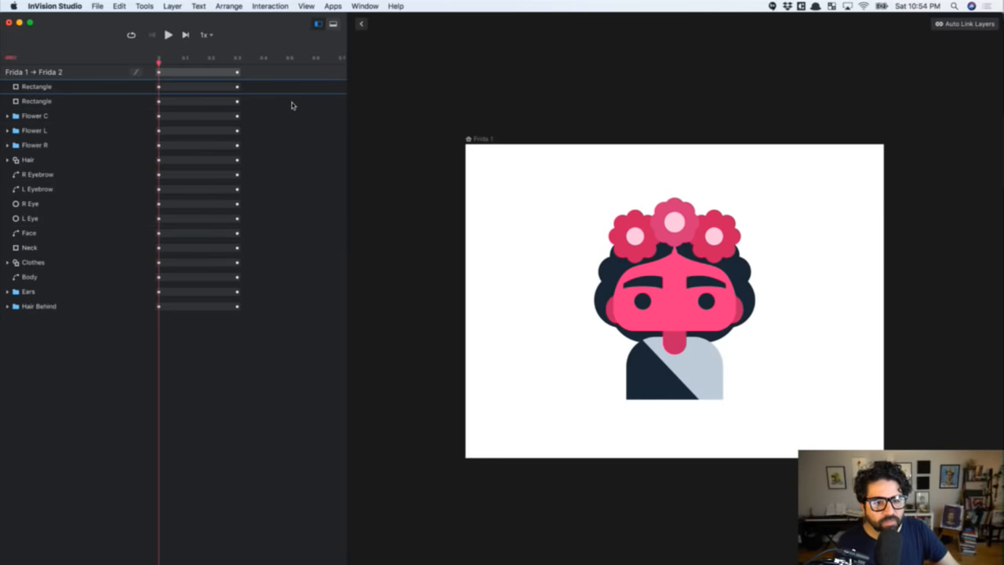
{"action": "left_click_drag", "start_coordinate": [238, 79], "coordinate": [263, 77]}
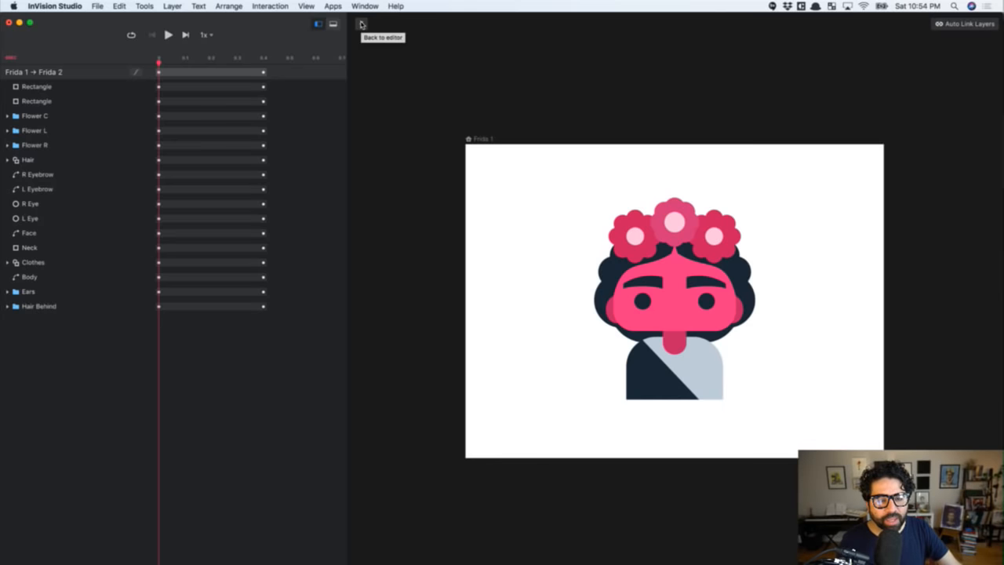
Play the Frida 1 to Frida 2 transition in the timeline, and the whole looped animation in the prototype preview
{"action": "left_click", "coordinate": [168, 34]}
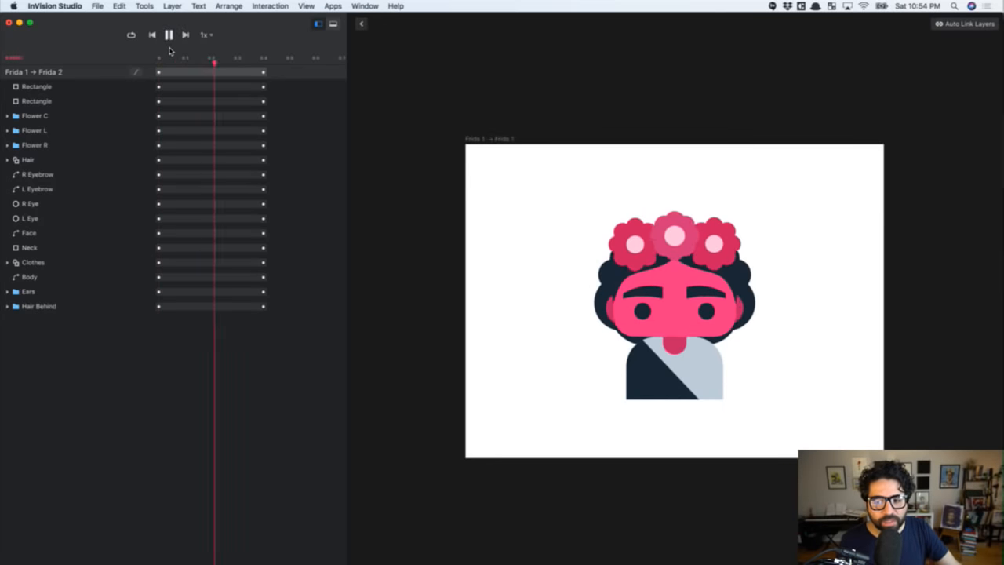
{"action": "left_click", "coordinate": [361, 25]}
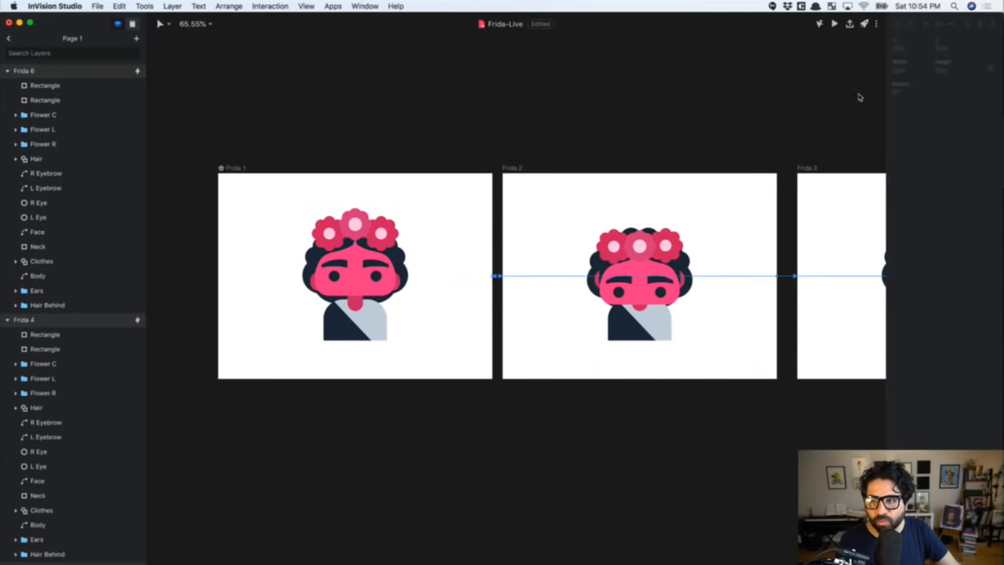
{"action": "left_click", "coordinate": [833, 24]}
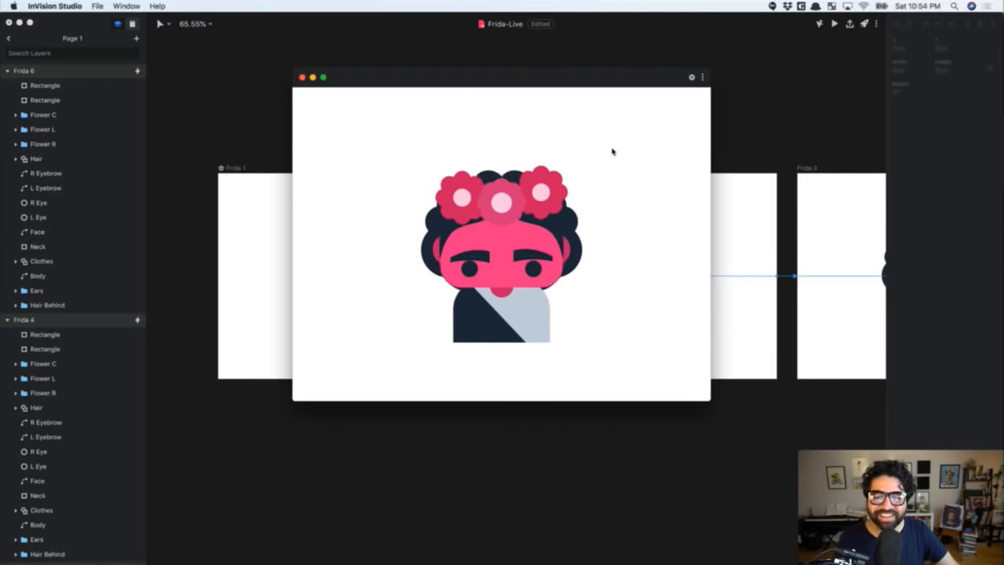
Switch to Gameshow and change the live stream from the screen capture shot to the full camera shot
{"action": "mouse_move", "coordinate": [586, 558]}
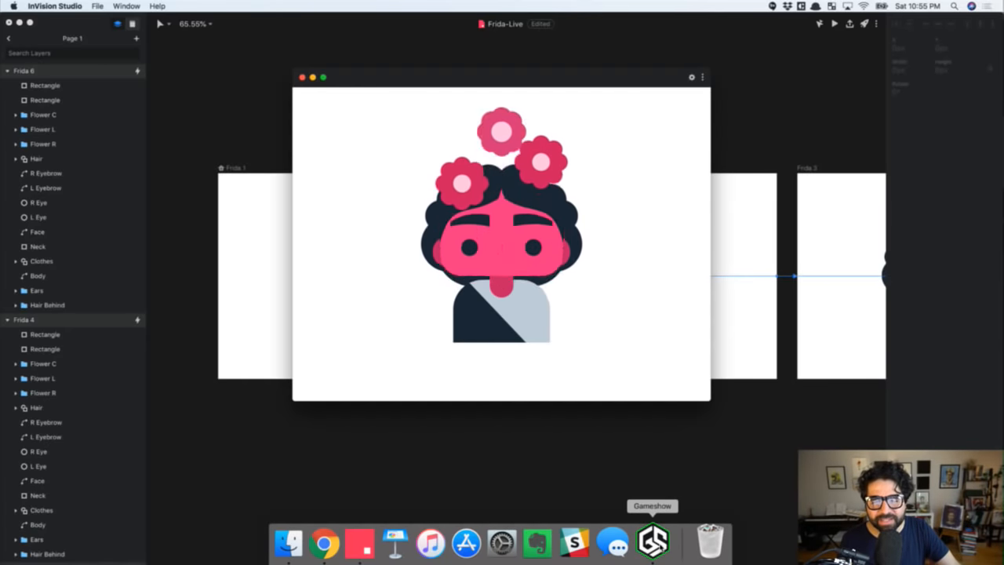
{"action": "left_click", "coordinate": [652, 539]}
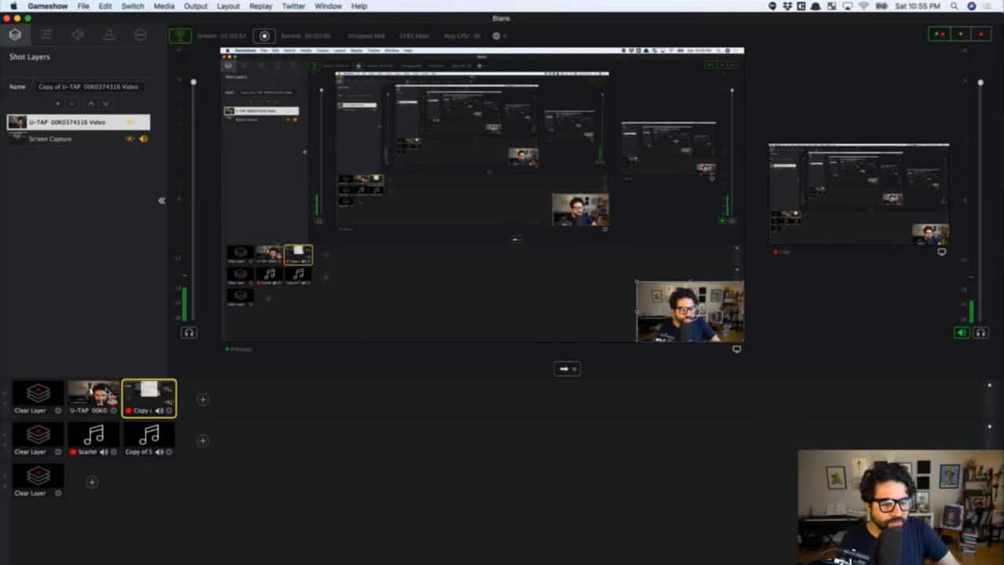
{"action": "left_click", "coordinate": [98, 395]}
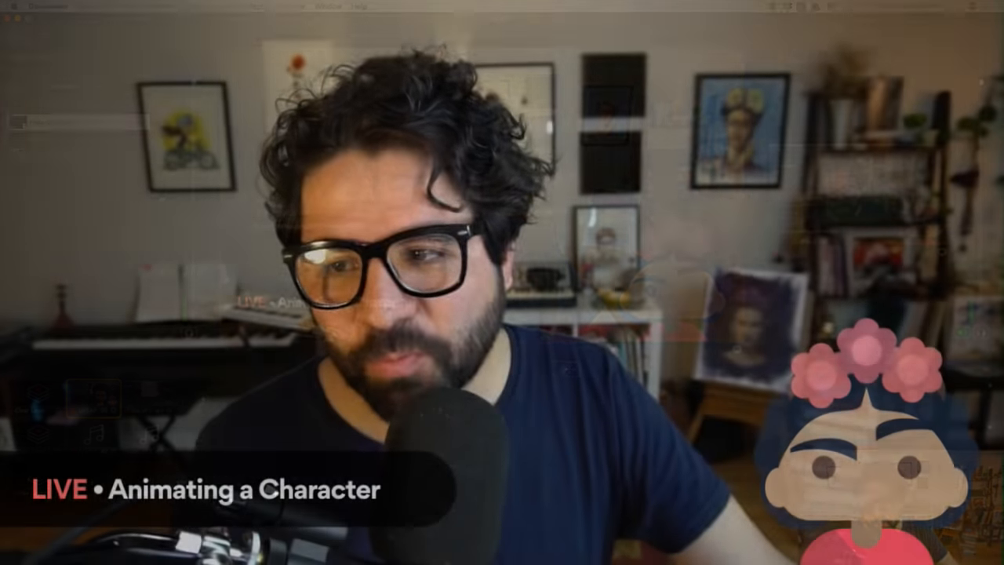